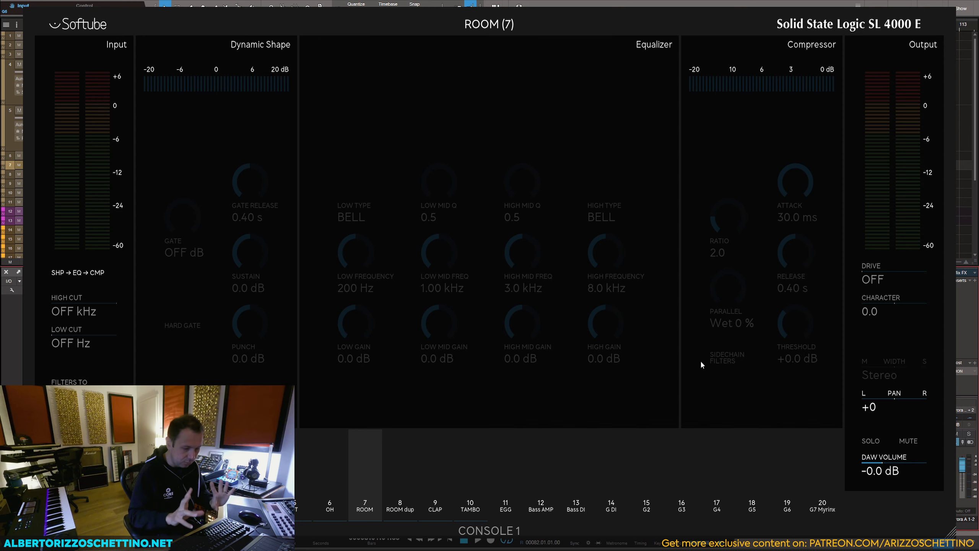
Step: Solo the ROOM channel and play it with its high-mid EQ band boosted 11.2 dB at 0.6 kHz
{"action": "key", "text": "shift"}
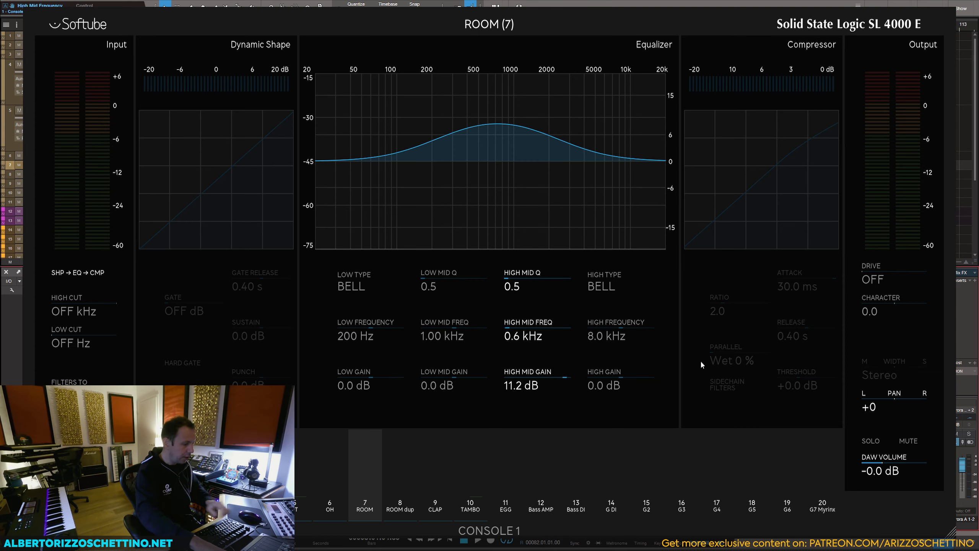
{"action": "key", "text": "s"}
{"action": "key", "text": "space"}
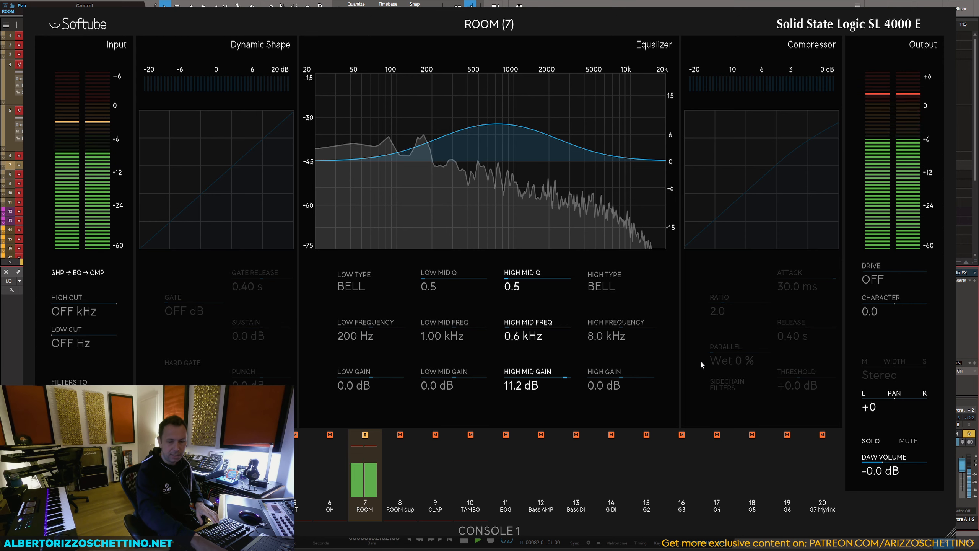
{"action": "key", "text": "space"}
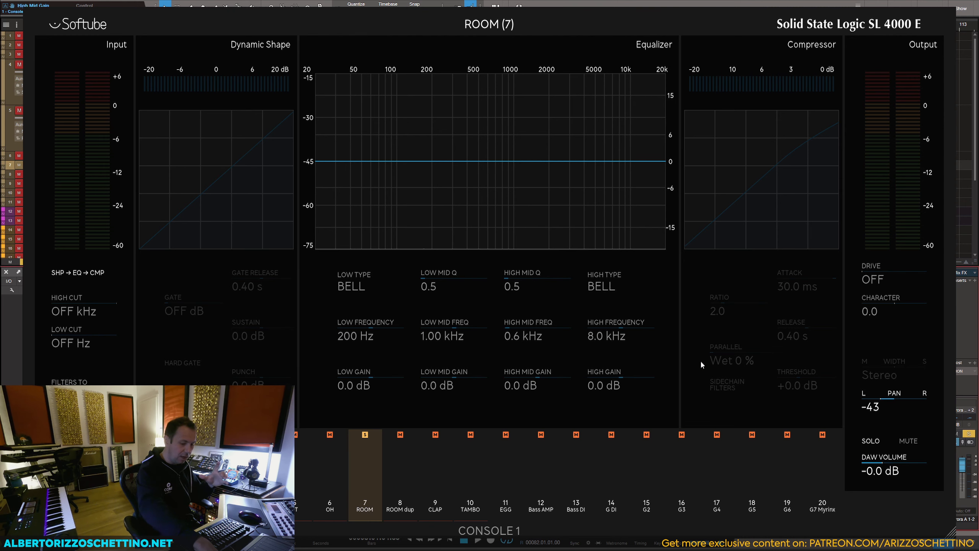
Step: Close the Pong overlay to return to the arrangement, unsolo the ROOM track and hide the mixer
{"action": "key", "text": "shift"}
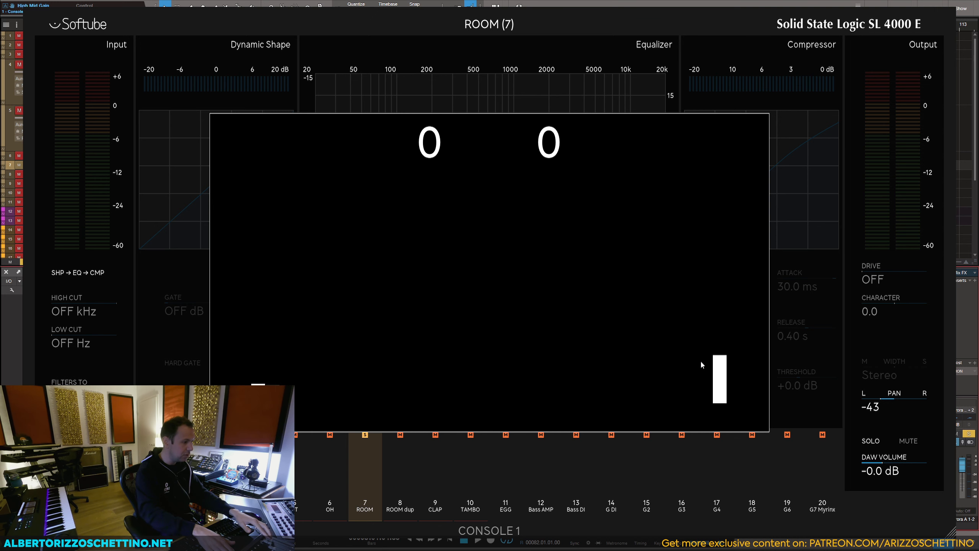
{"action": "key", "text": "Escape"}
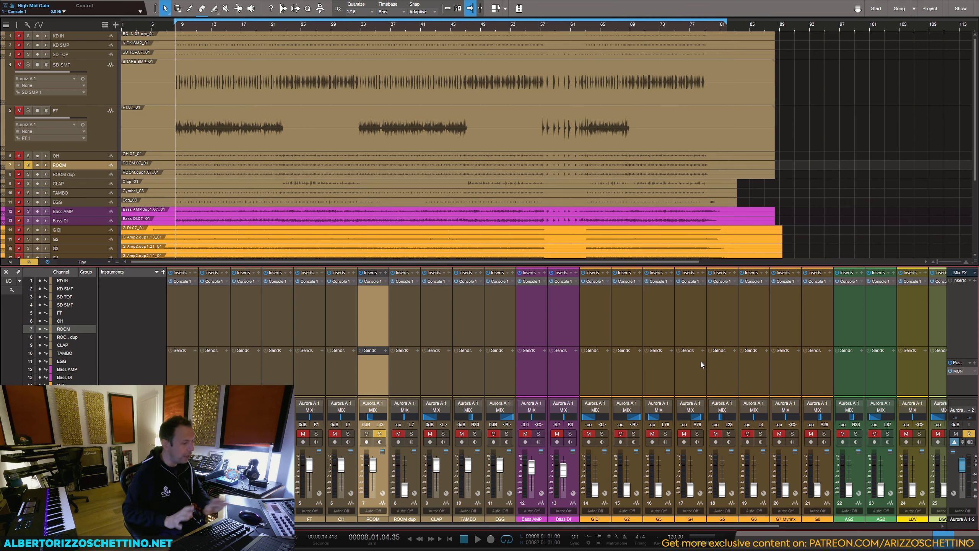
{"action": "key", "text": "s"}
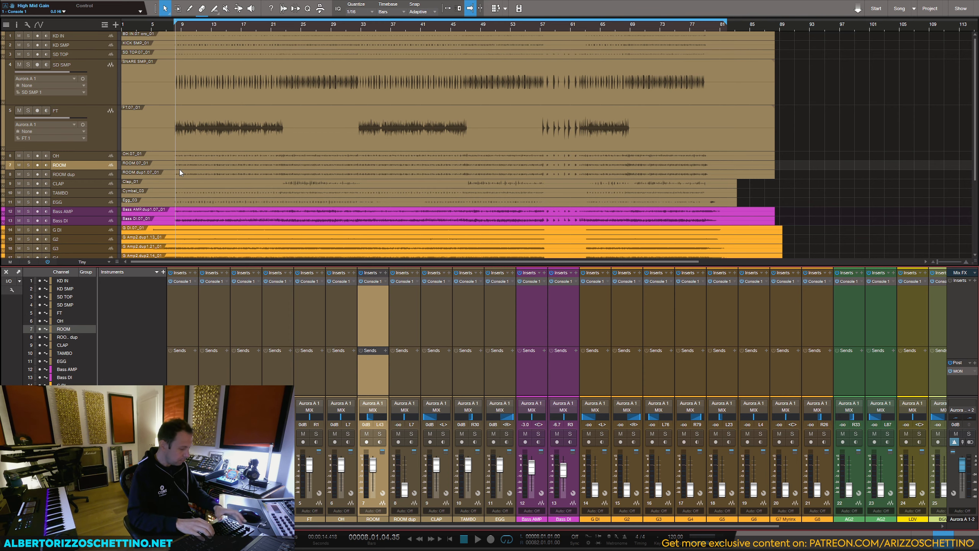
{"action": "key", "text": "F3"}
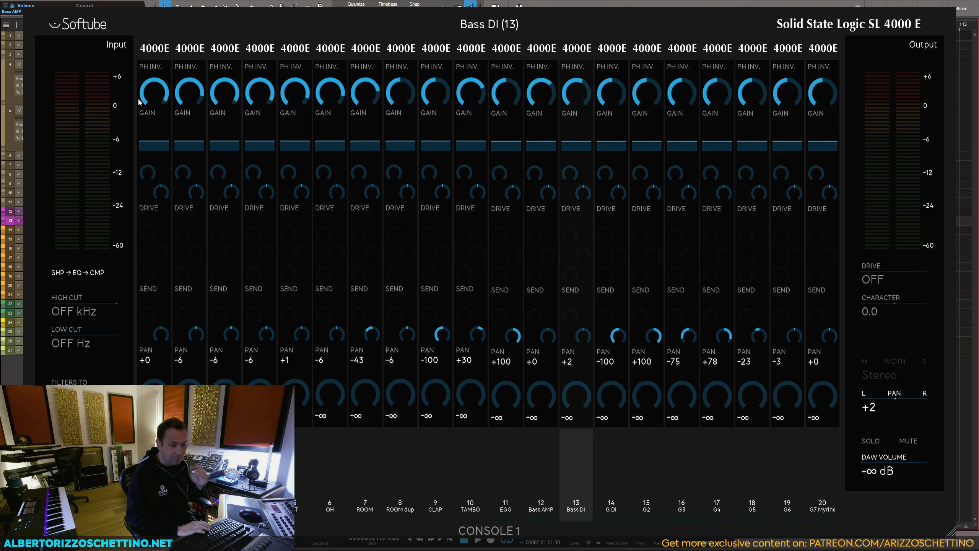
Step: Play the song to check the input level of the Bass DI channel, and do the same for EGG
{"action": "key", "text": "space"}
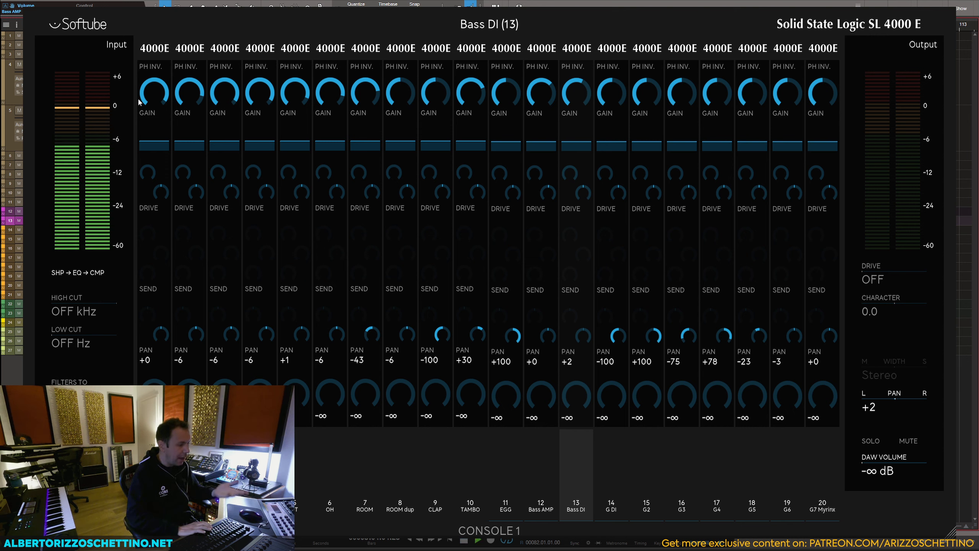
{"action": "key", "text": "space"}
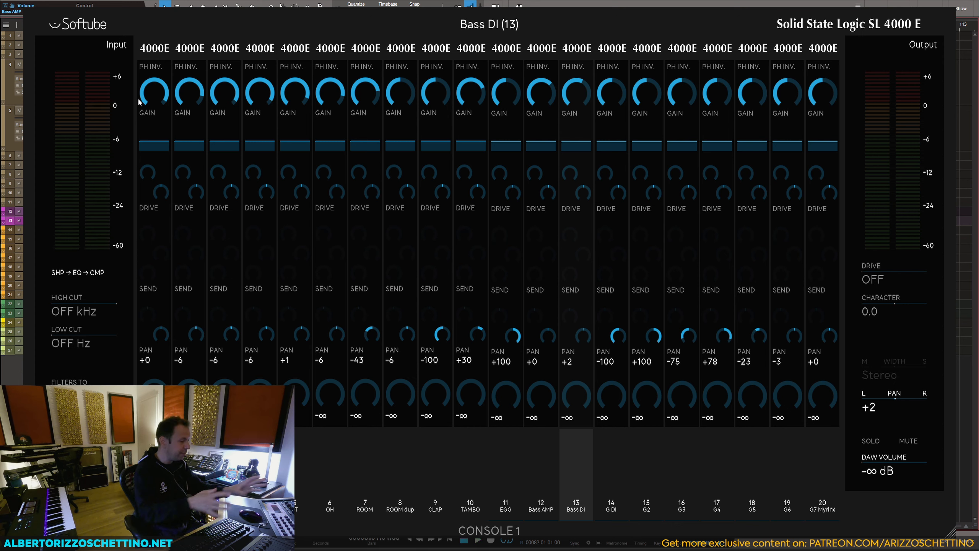
{"action": "key", "text": "Up"}
{"action": "key", "text": "Up"}
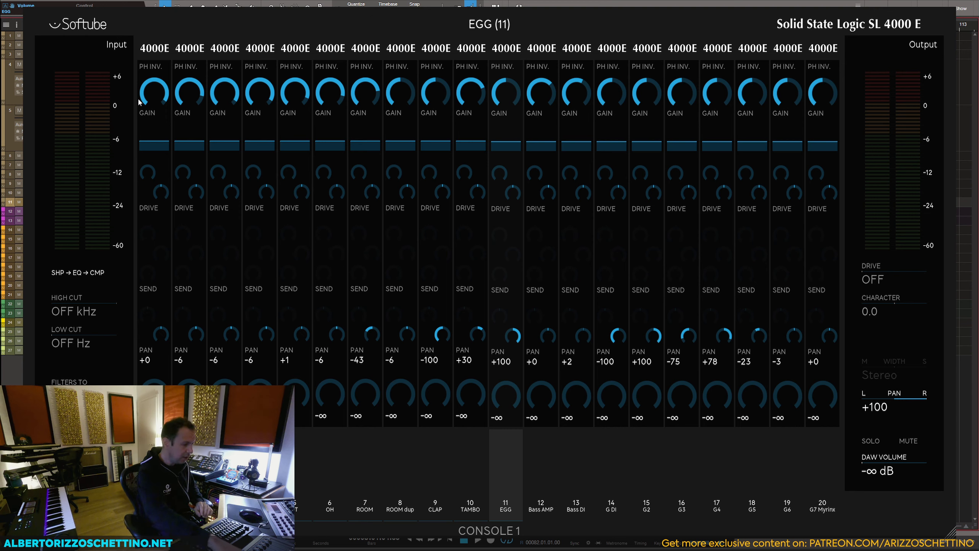
{"action": "key", "text": "space"}
Step: Play the song to check the input level of the LDV vocal channel
{"action": "left_click", "coordinate": [140, 102]}
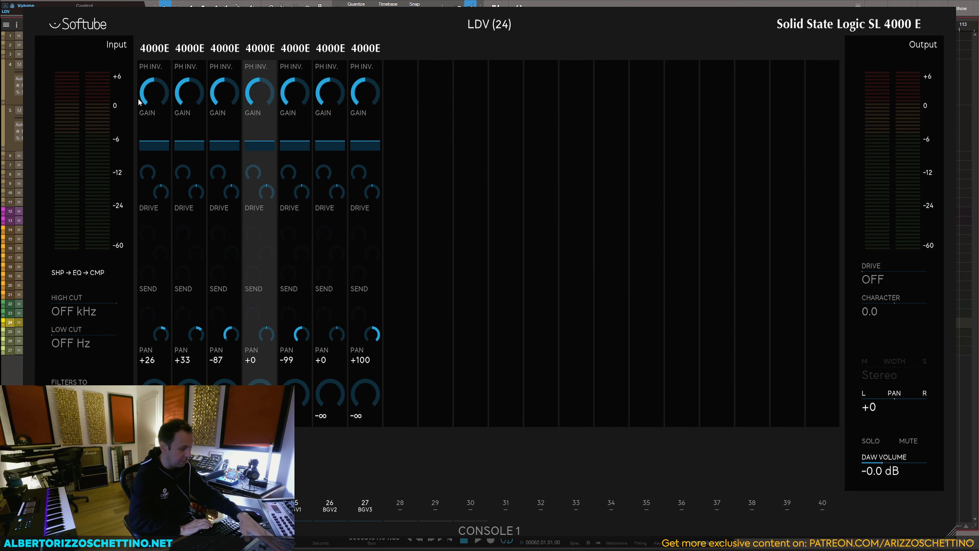
{"action": "key", "text": "space"}
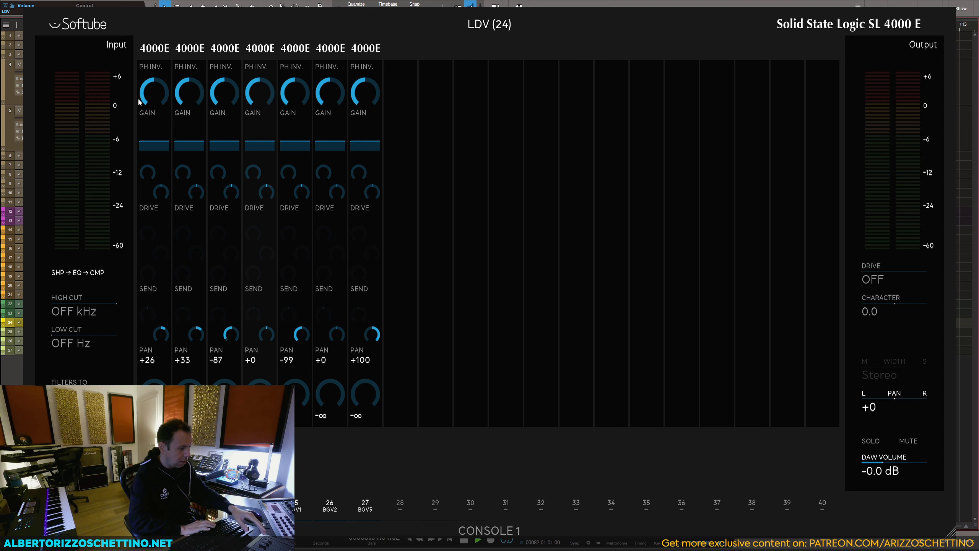
{"action": "key", "text": "space"}
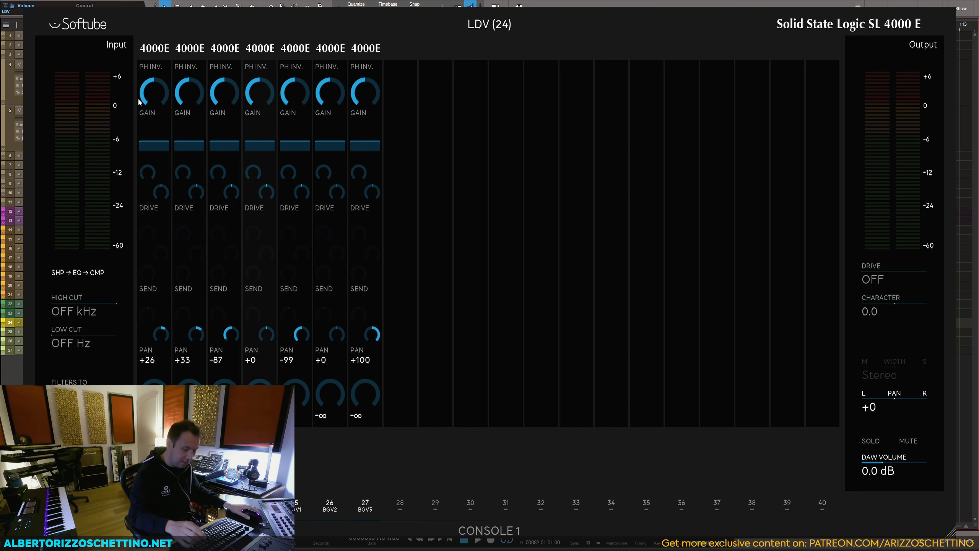
Step: Enlarge the LDV track in the arrangement and move the loop start and playhead to bar 11, where the vocal begins
{"action": "key", "text": "Escape"}
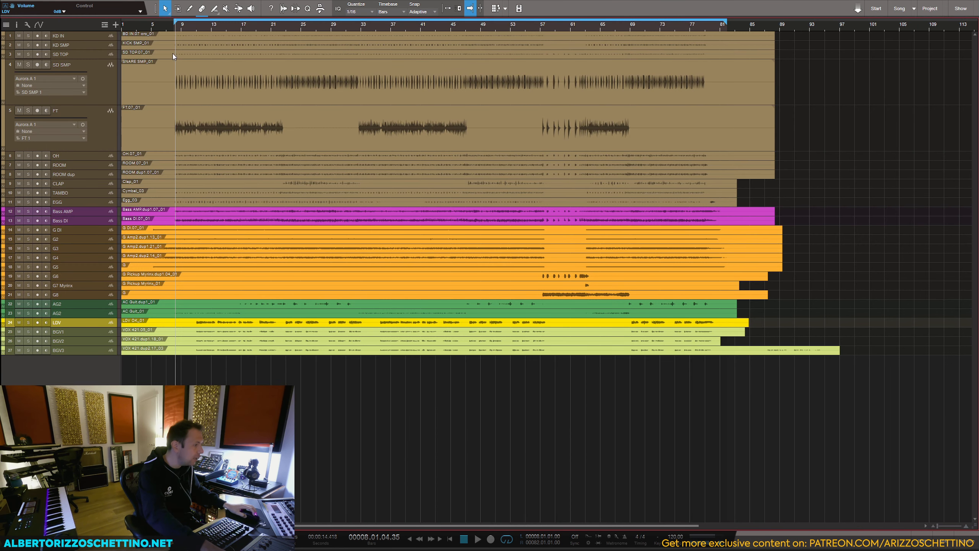
{"action": "left_click_drag", "start_coordinate": [89, 327], "coordinate": [83, 364]}
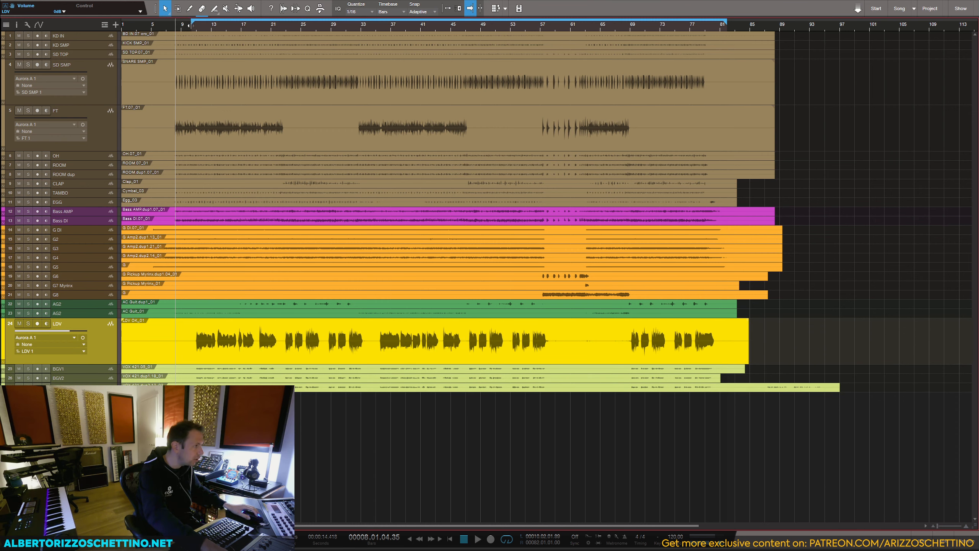
{"action": "left_click", "coordinate": [192, 27]}
{"action": "left_click", "coordinate": [197, 28]}
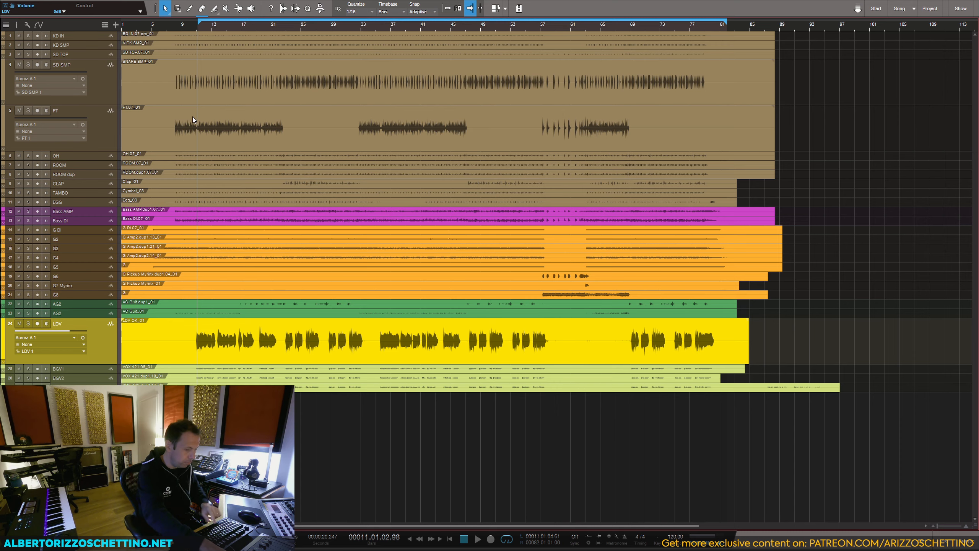
Step: Play the vocal section and raise the LDV channel's input gain to 7.2
{"action": "key", "text": "space"}
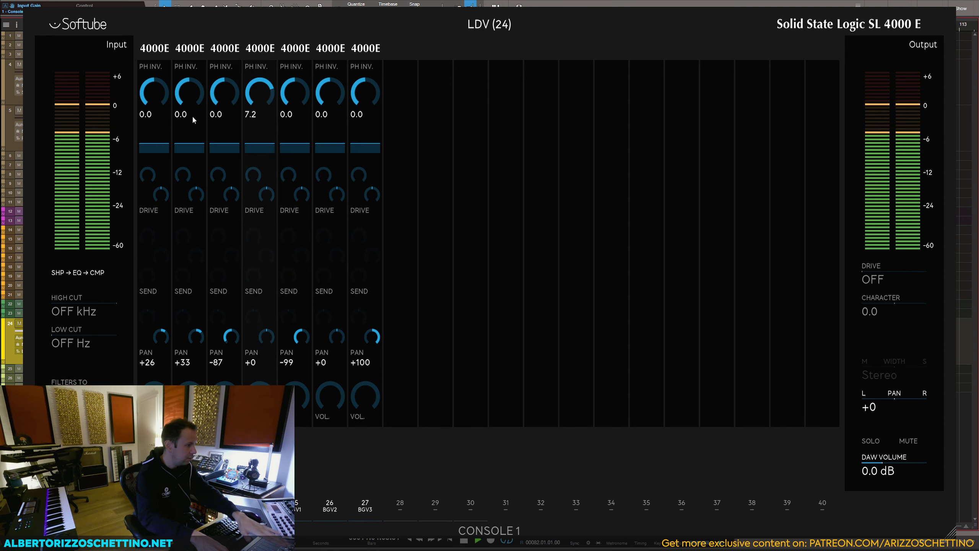
{"action": "key", "text": "space"}
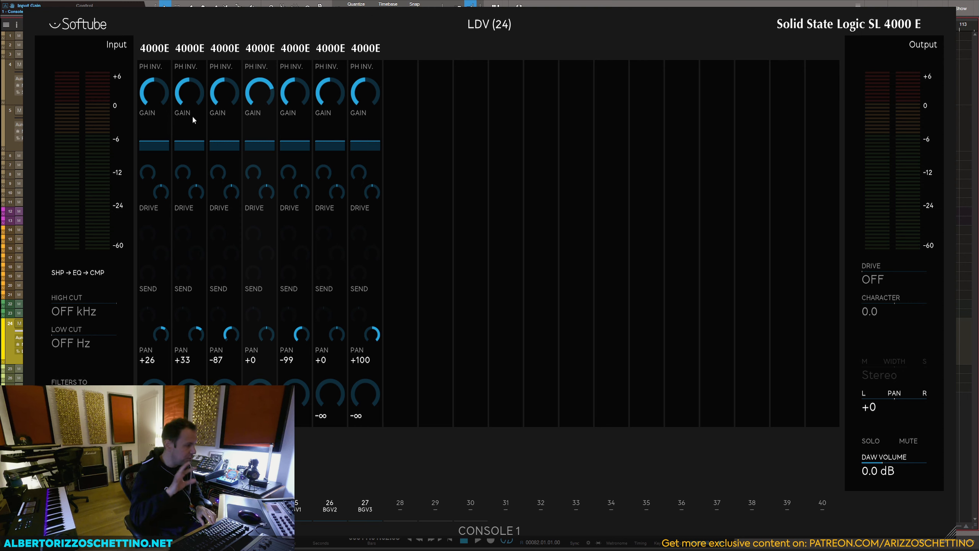
Step: Audition the mix and the drum ambience, panning OH to -4 and ROOM to +3
{"action": "key", "text": "space"}
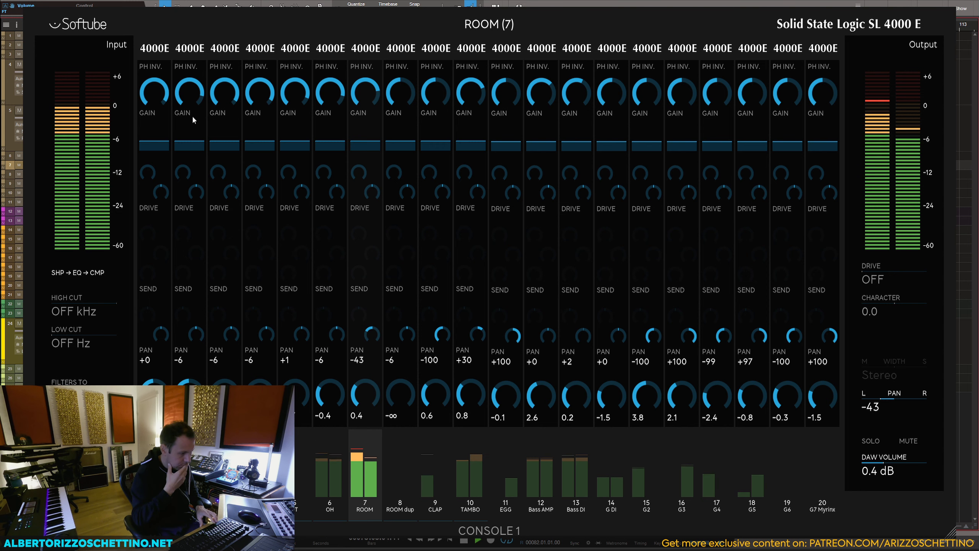
{"action": "key", "text": "space"}
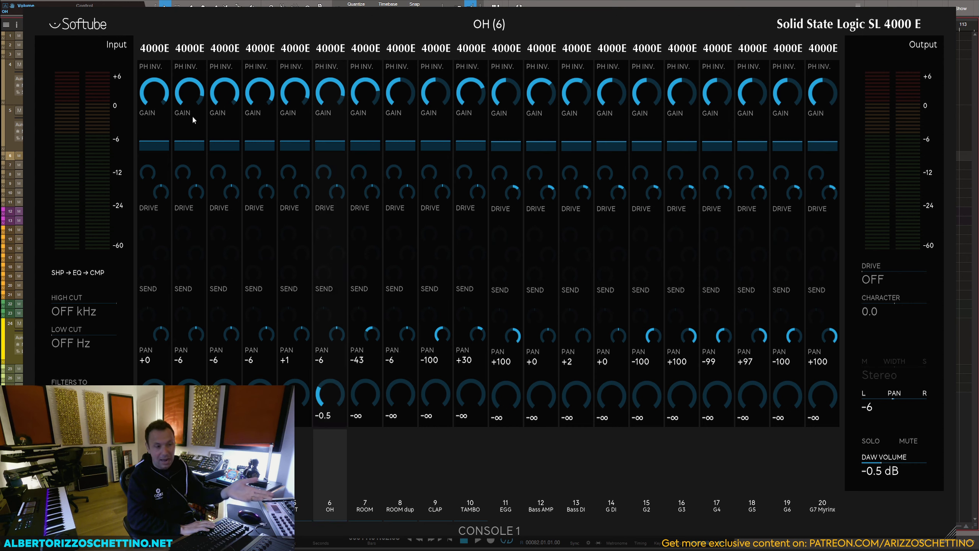
{"action": "key", "text": "space"}
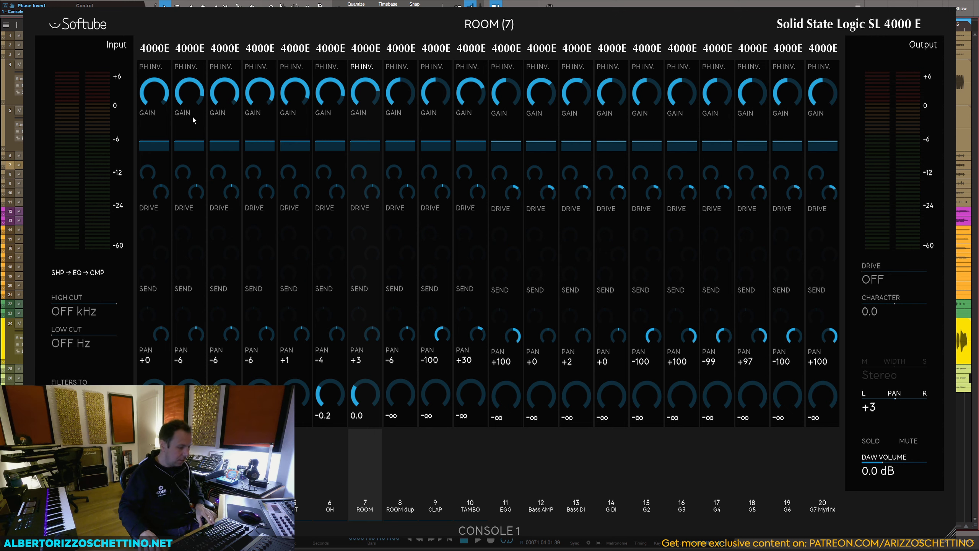
{"action": "key", "text": "space"}
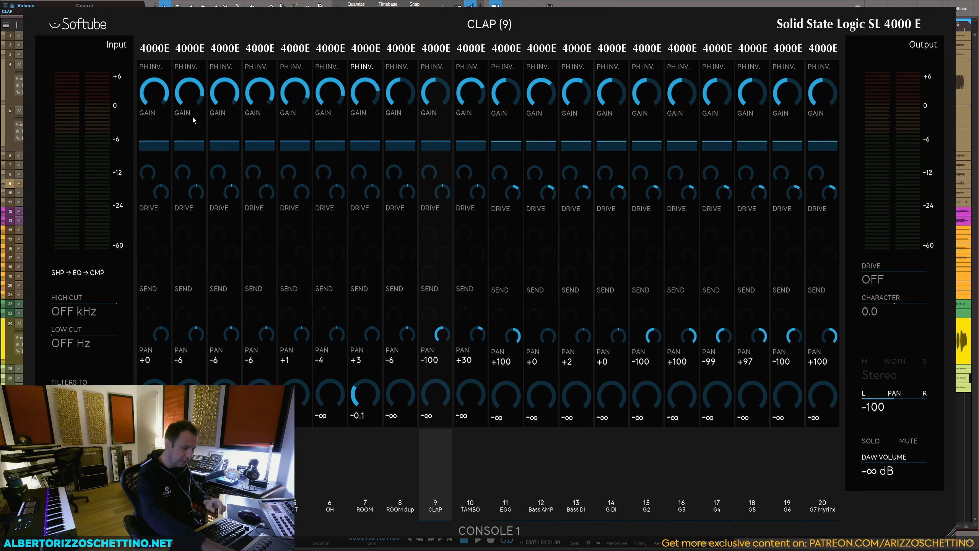
Step: Return to the arrangement and remove the ROOM dup track
{"action": "key", "text": "Escape"}
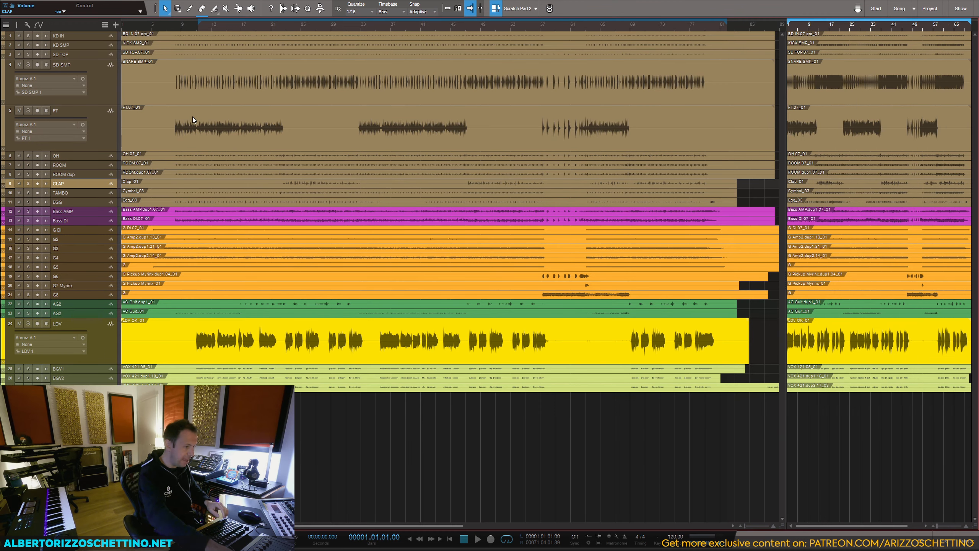
{"action": "left_click", "coordinate": [74, 174]}
{"action": "right_click", "coordinate": [80, 174]}
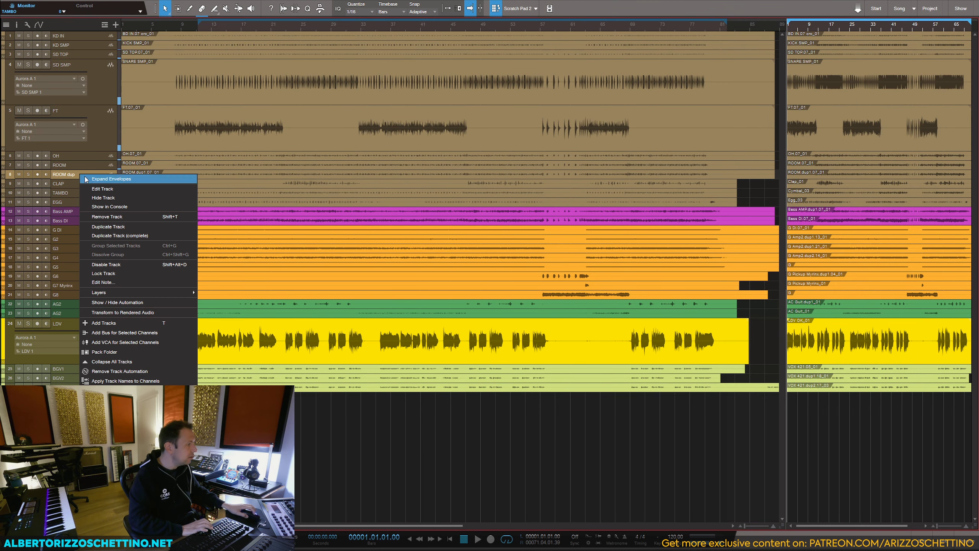
{"action": "left_click", "coordinate": [98, 218]}
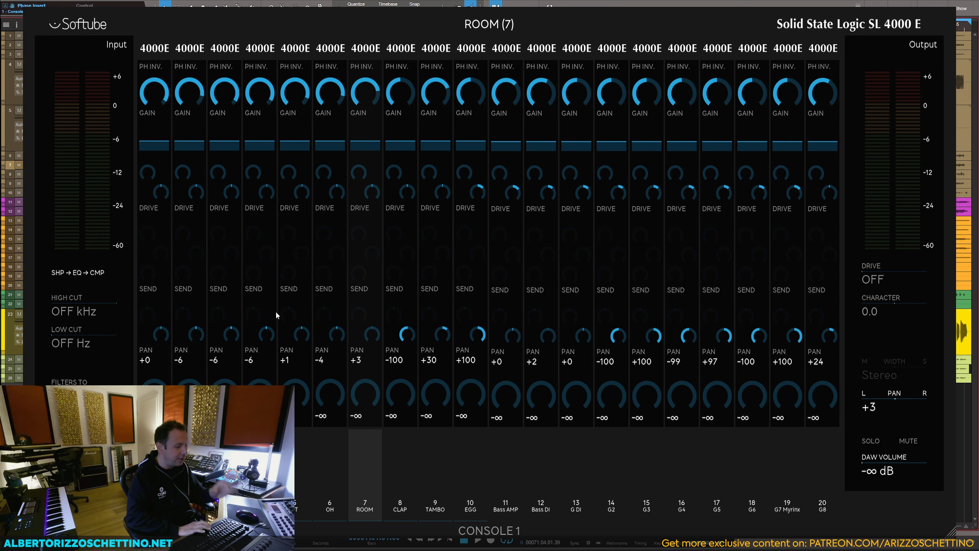
Step: Play the OH channel alone and the ROOM channel alone at 0.0 dB to compare them
{"action": "key", "text": "Up"}
{"action": "key", "text": "space"}
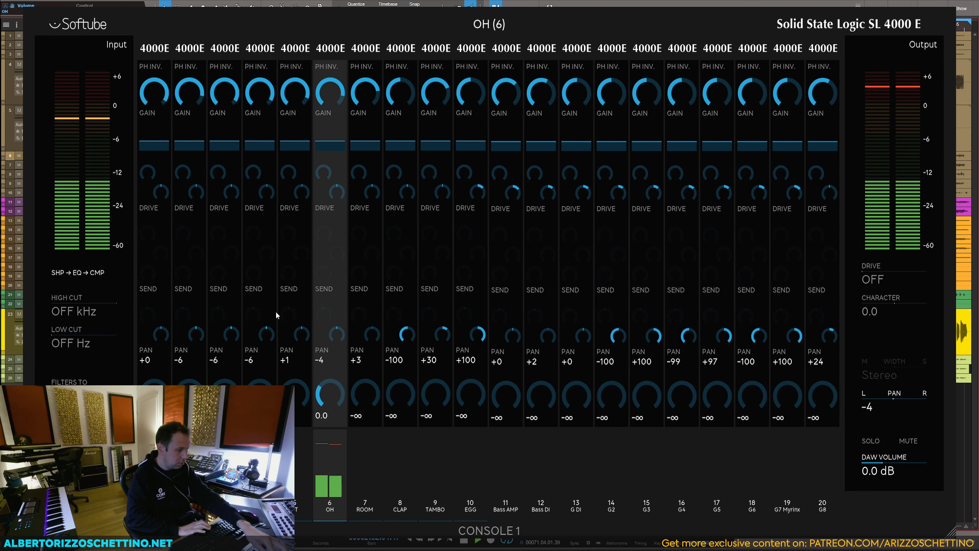
{"action": "key", "text": "space"}
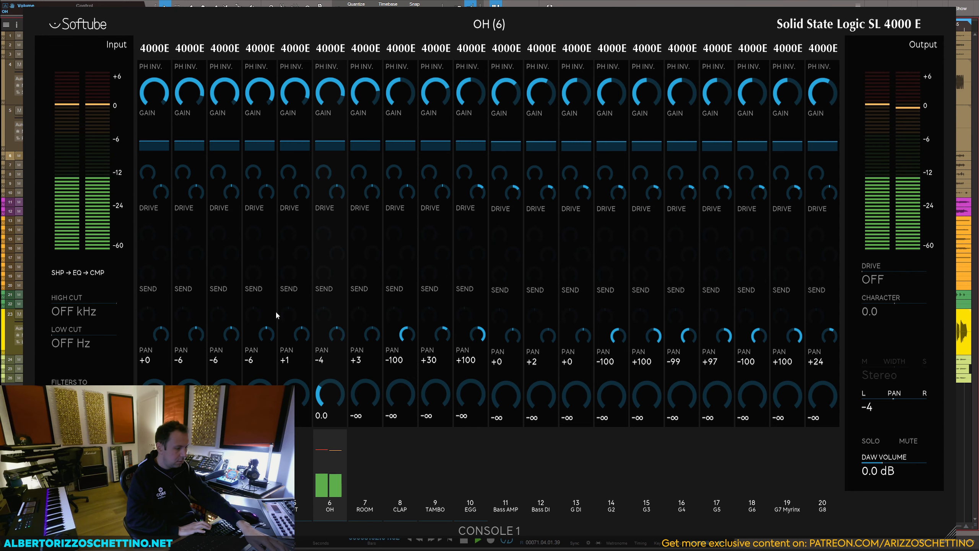
{"action": "key", "text": "Down"}
{"action": "key", "text": "space"}
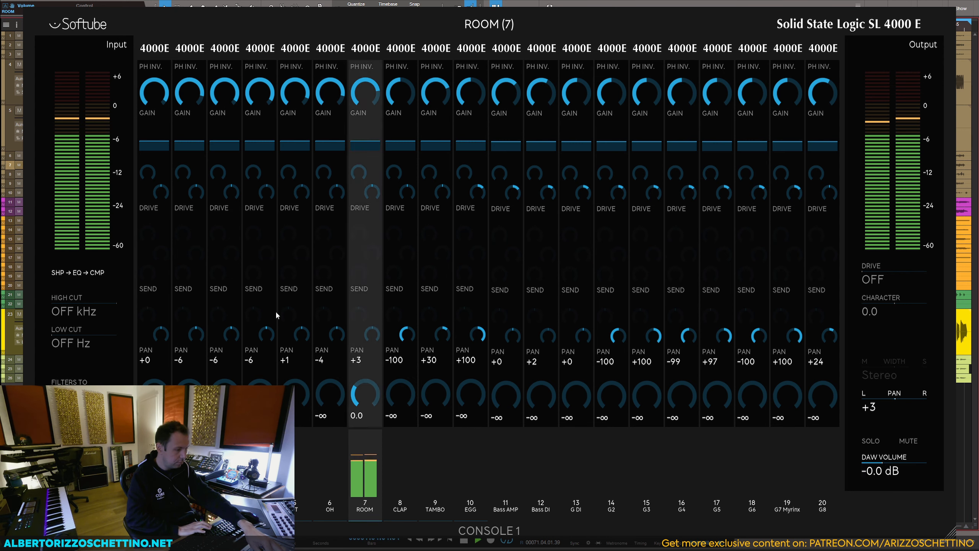
{"action": "key", "text": "space"}
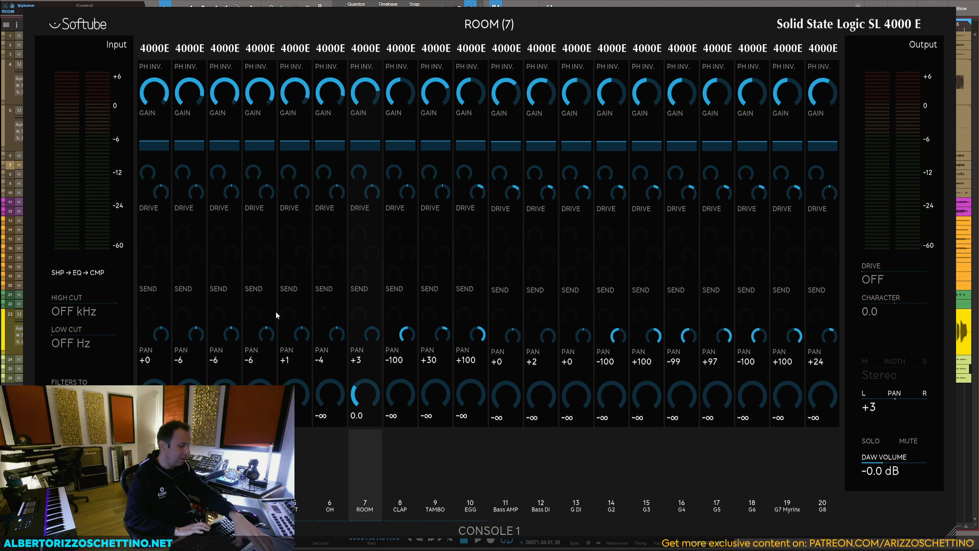
Step: Audition the TAMBO channel at 5.8 dB, followed by the KD SMP kick channel
{"action": "key", "text": "space"}
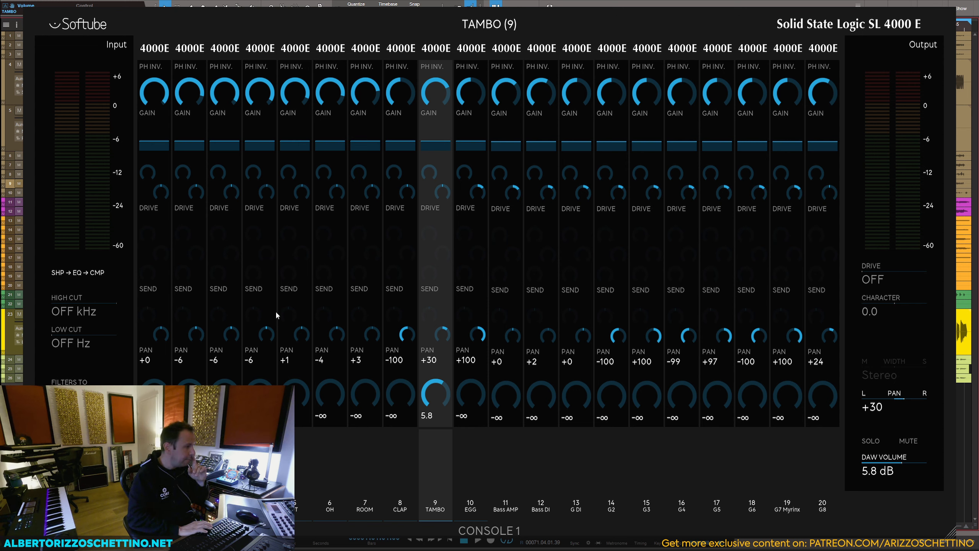
{"action": "key", "text": "space"}
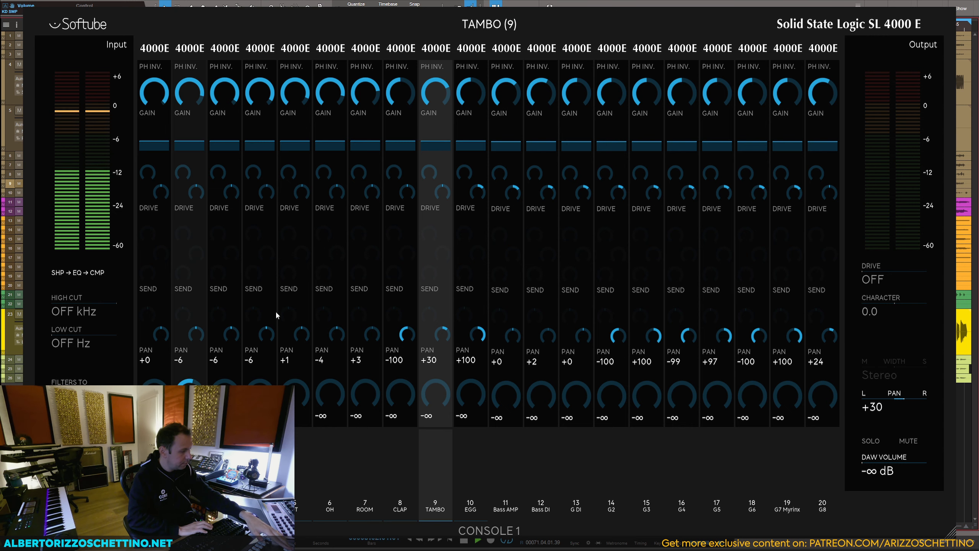
{"action": "key", "text": "space"}
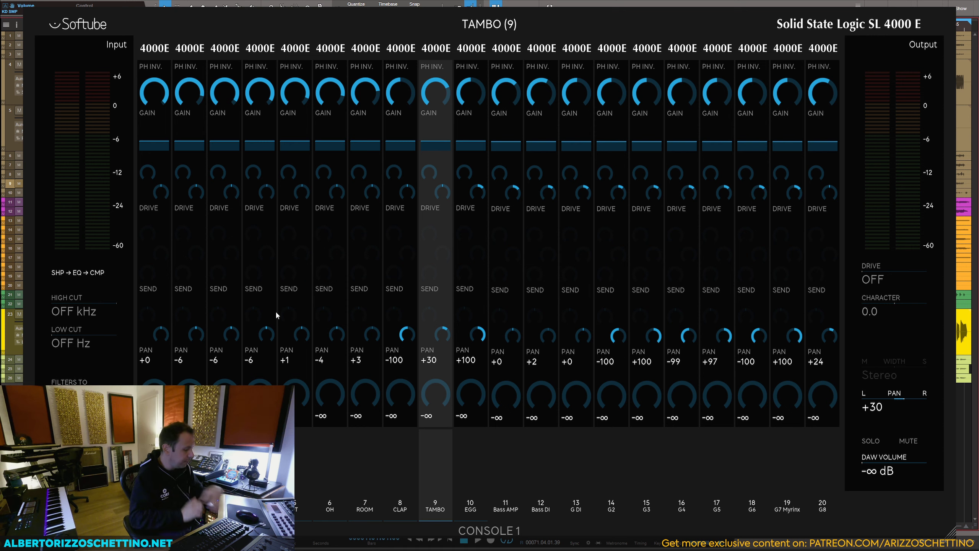
Step: Audition the snare channels one at a time, SD TOP at -1.2 dB followed by SD SMP at -3.0 dB
{"action": "key", "text": "space"}
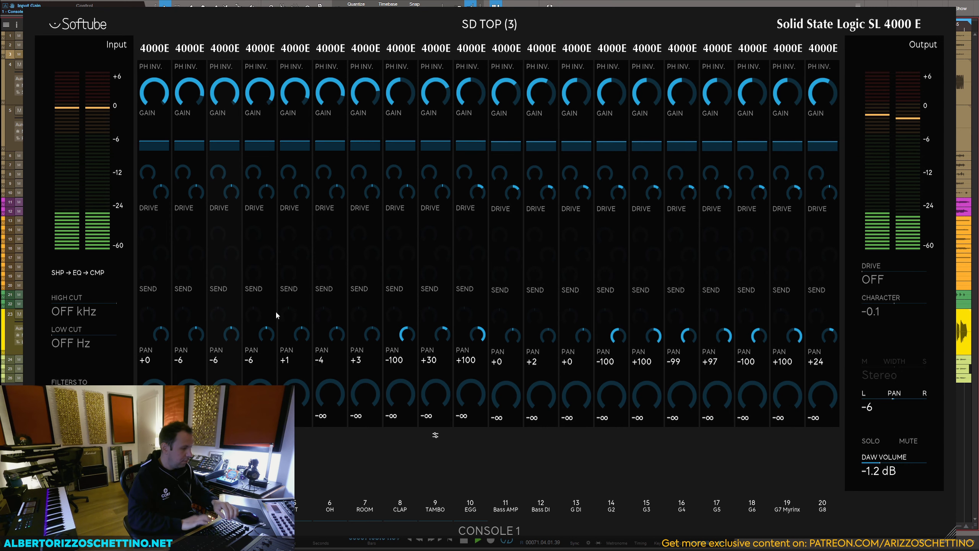
{"action": "key", "text": "space"}
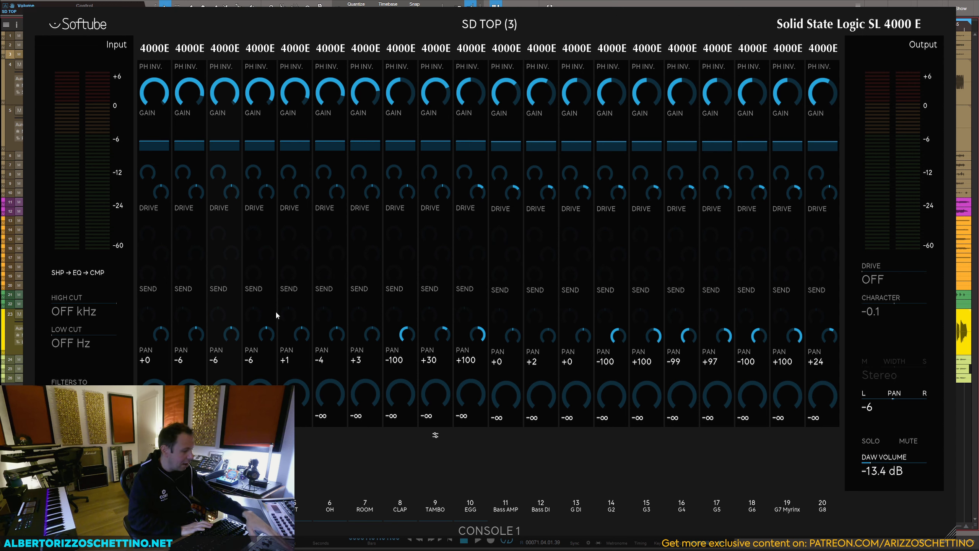
{"action": "key", "text": "space"}
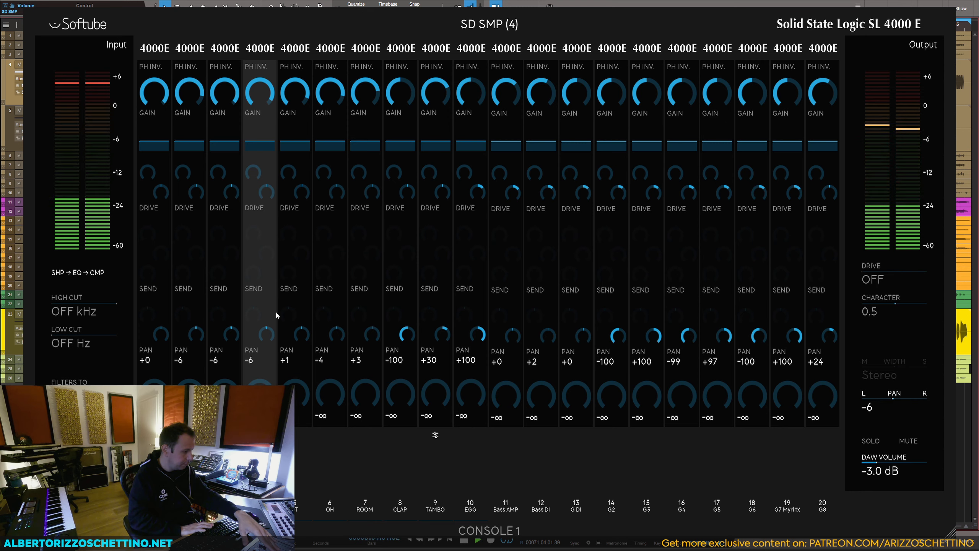
{"action": "key", "text": "space"}
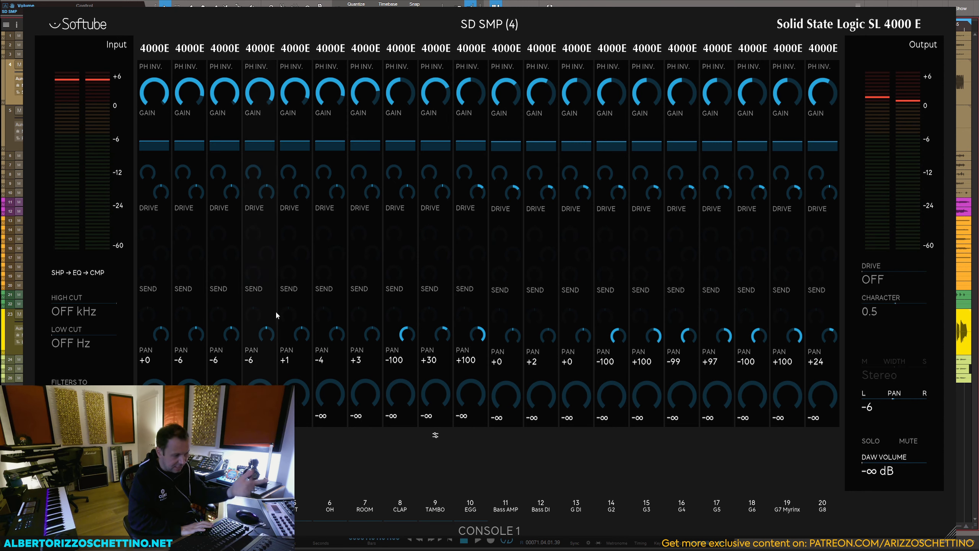
Step: Audition FT alone at -0.4 dB, followed by CLAP at -1.6 dB with TAMBO at -0.2 dB and EGG at 4.6 dB
{"action": "key", "text": "space"}
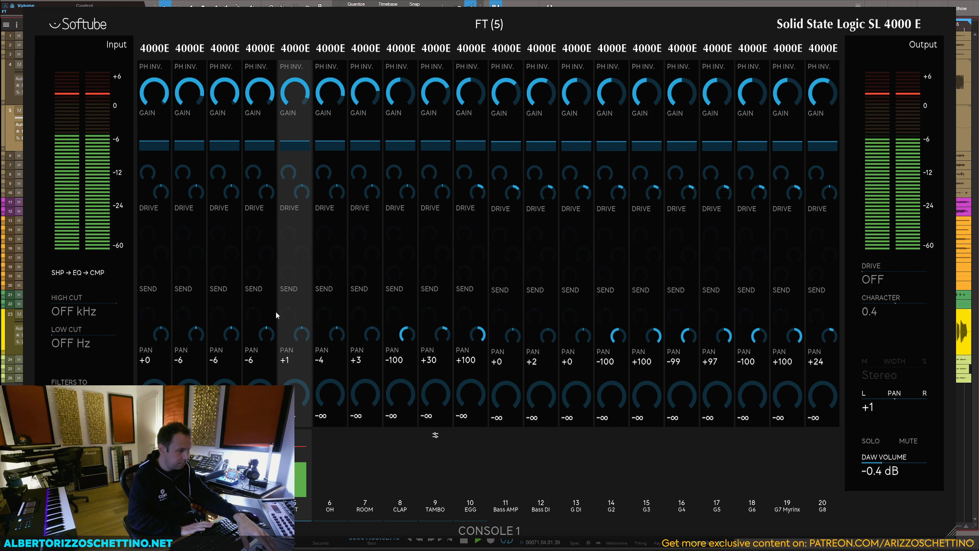
{"action": "key", "text": "space"}
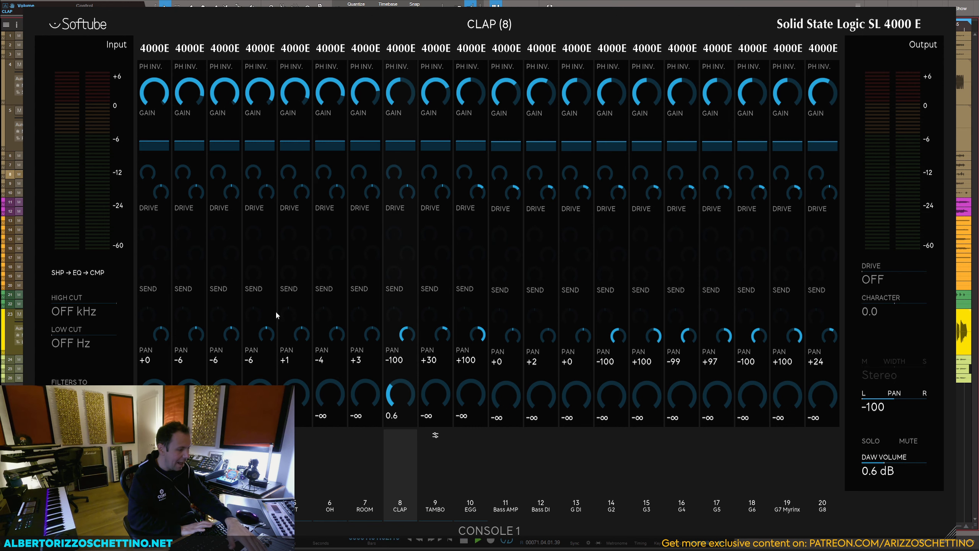
{"action": "key", "text": "space"}
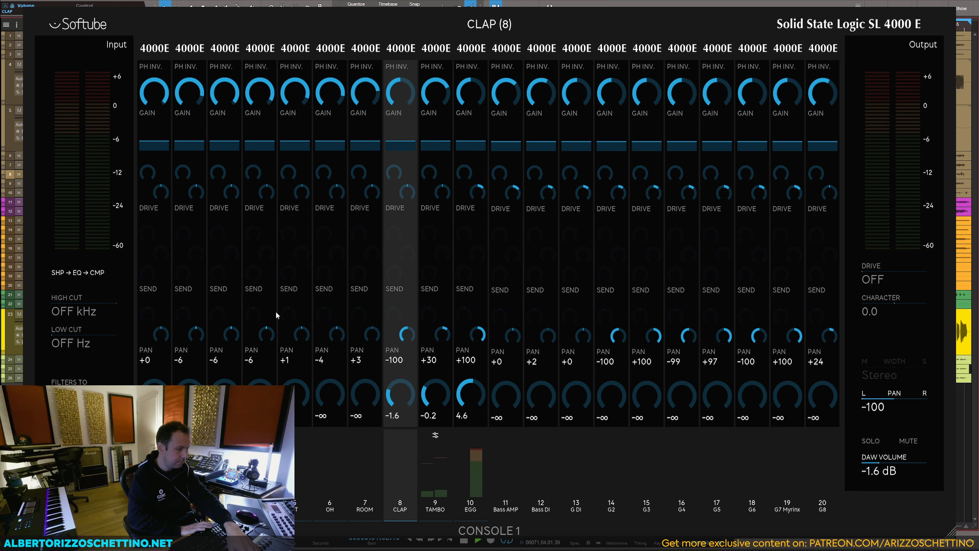
Step: Switch the channels to the American Class A strip and audition the OH channel alone at -0.7 dB
{"action": "key", "text": "space"}
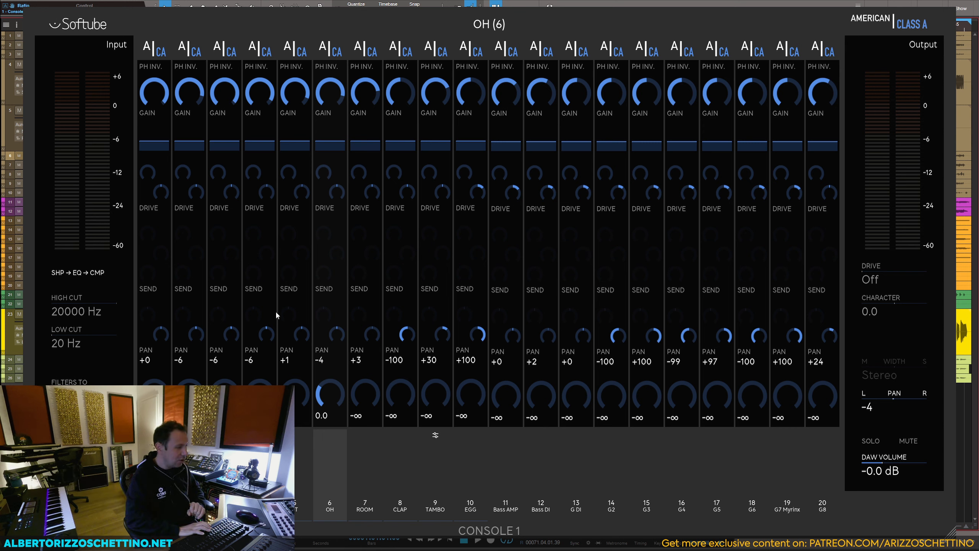
{"action": "key", "text": "space"}
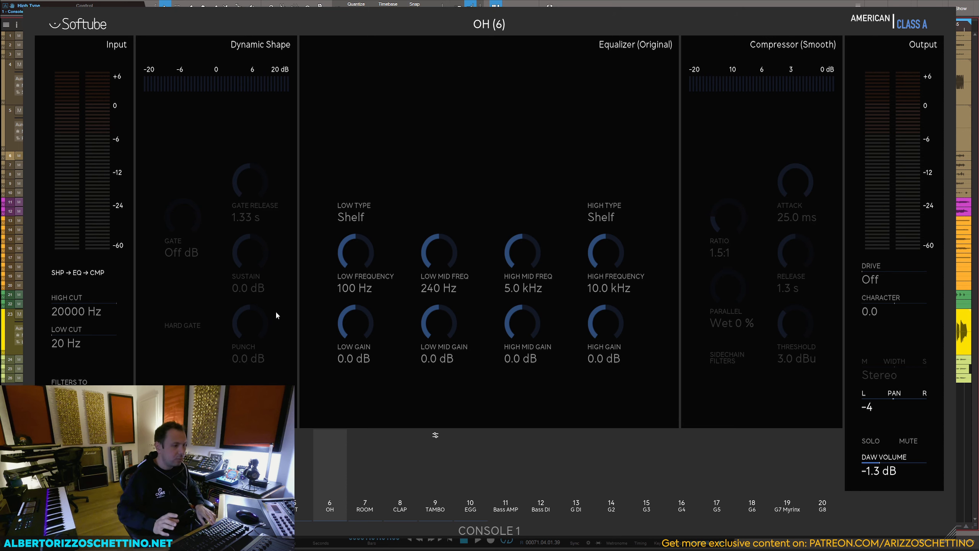
{"action": "key", "text": "space"}
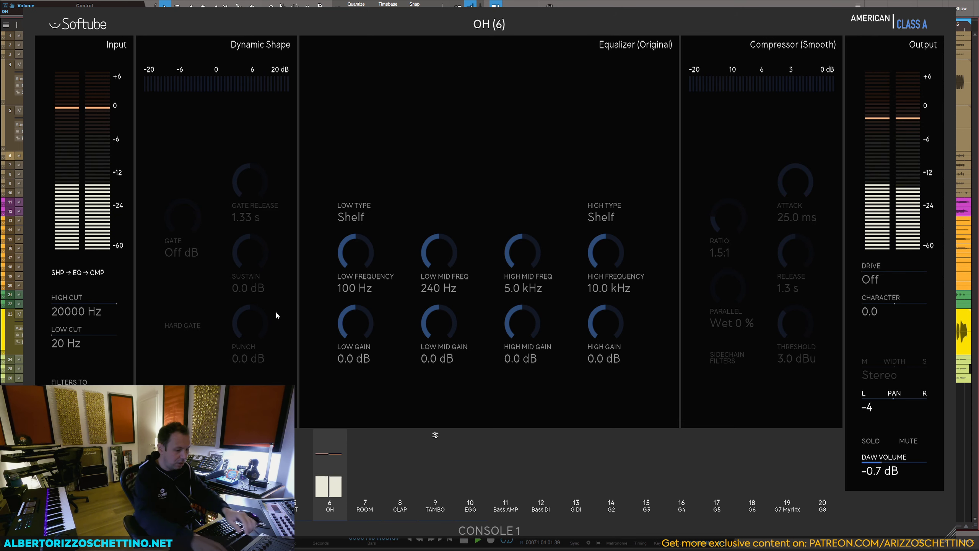
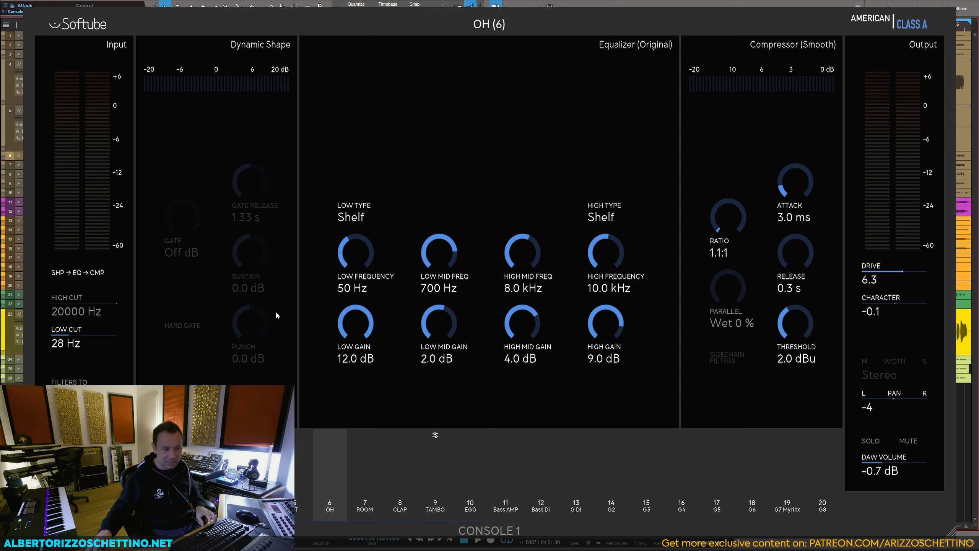
Step: Set the OH compressor to a 1.2:1 ratio, 25 ms attack, 0.4 s release and 8.5 dBu threshold, and centre the channel's pan
{"action": "key", "text": "space"}
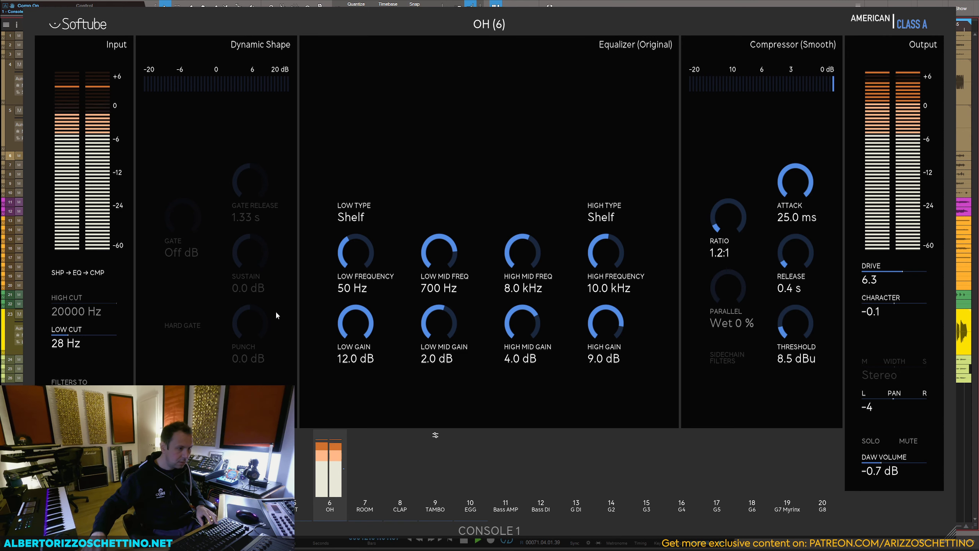
{"action": "key", "text": "space"}
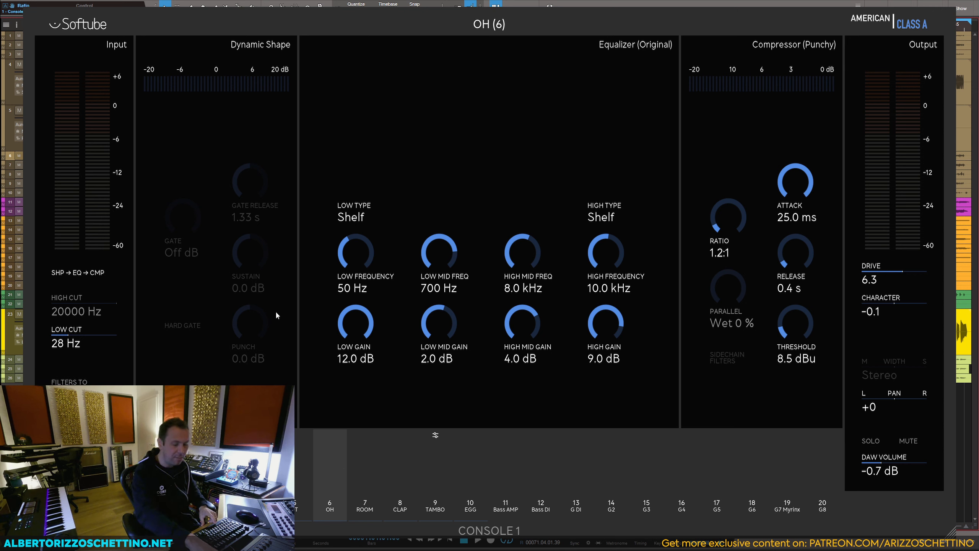
{"action": "key", "text": "space"}
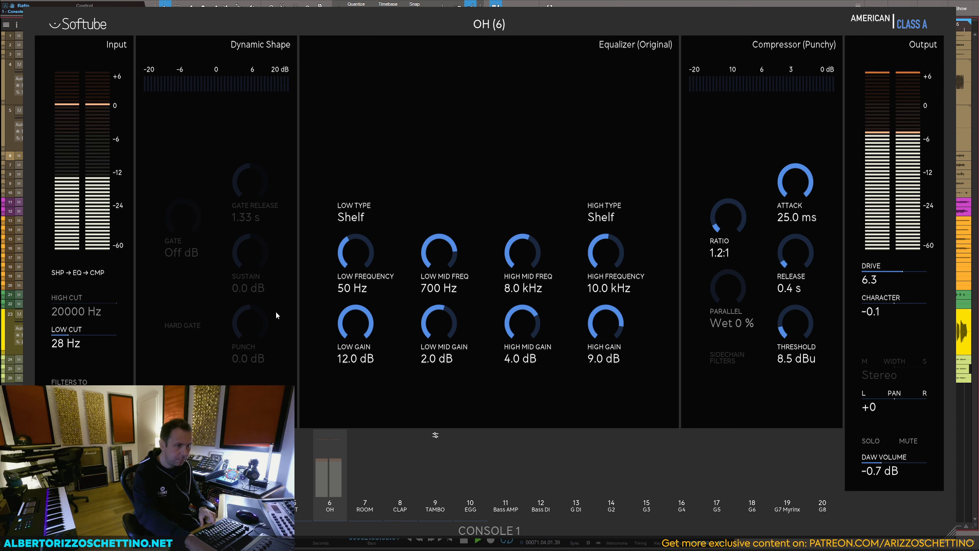
{"action": "key", "text": "space"}
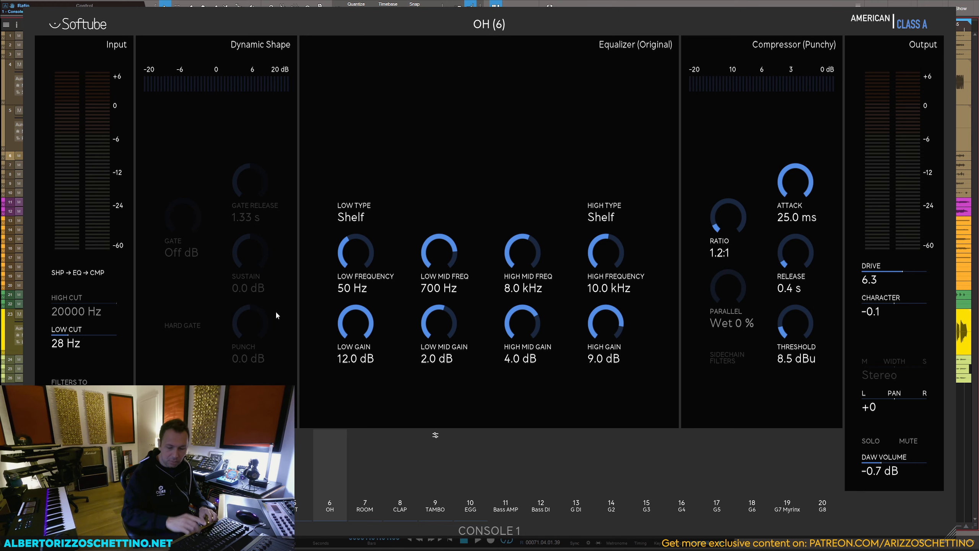
Step: Return the OH compressor to the Smooth character and audition the channel
{"action": "key", "text": "shift"}
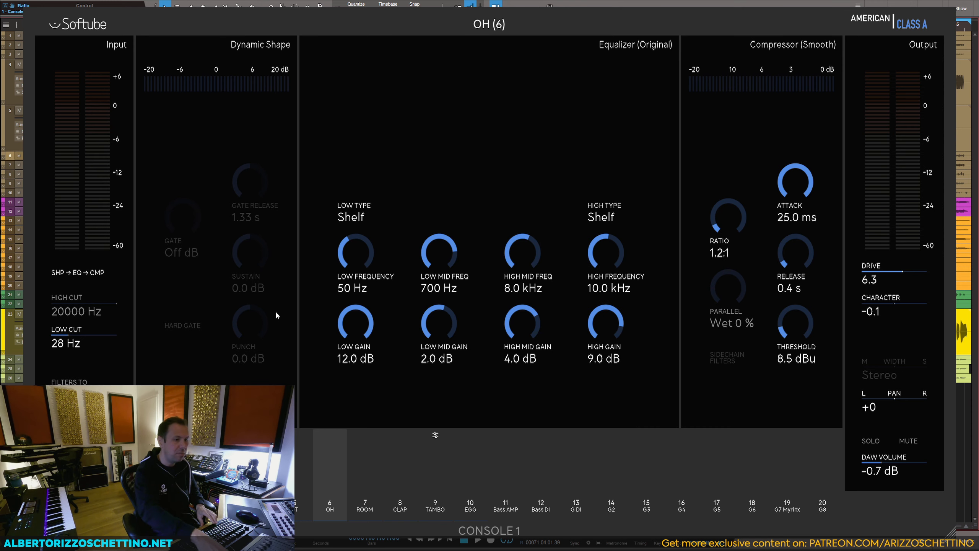
{"action": "key", "text": "space"}
{"action": "key", "text": "space"}
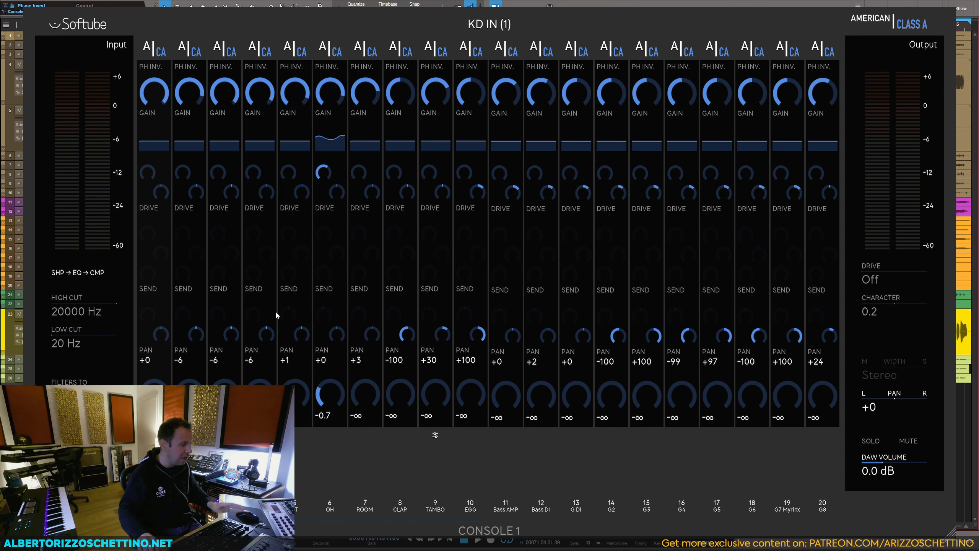
Step: Bring KD IN up to 6.2 dB against the overheads and set its drive to 5.1
{"action": "key", "text": "space"}
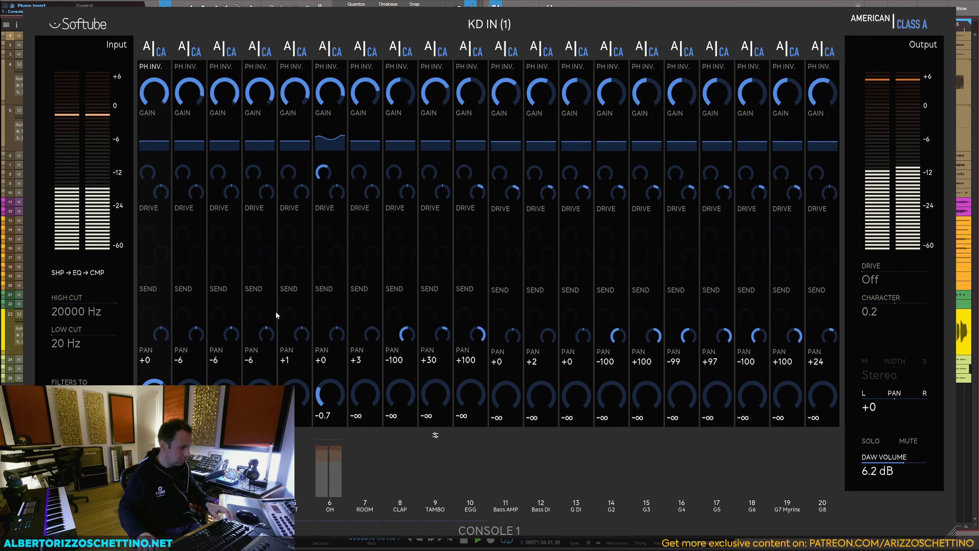
{"action": "key", "text": "space"}
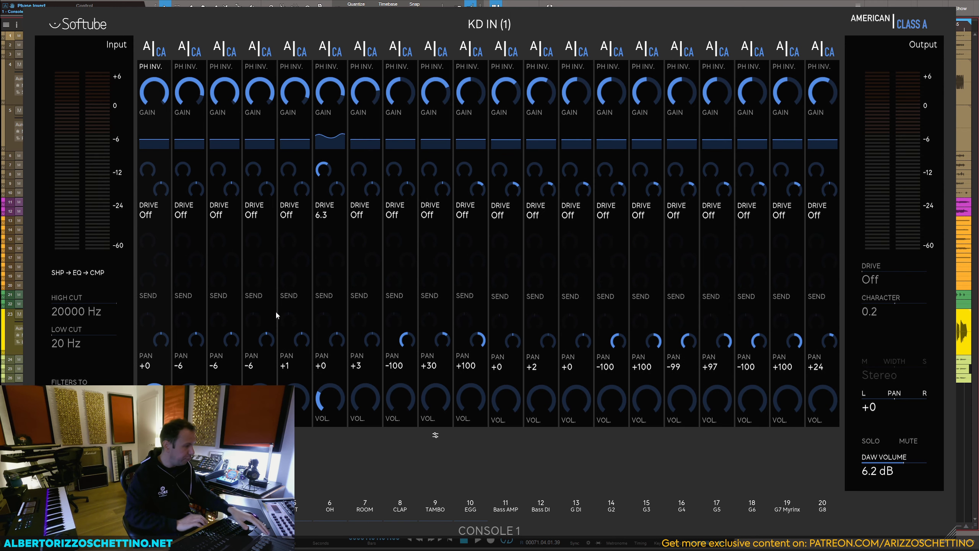
{"action": "key", "text": "space"}
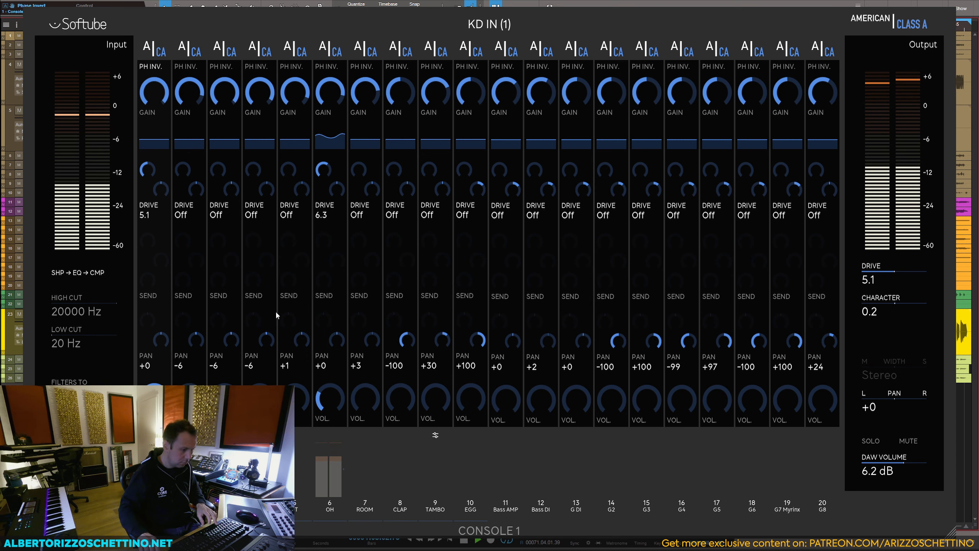
{"action": "key", "text": "space"}
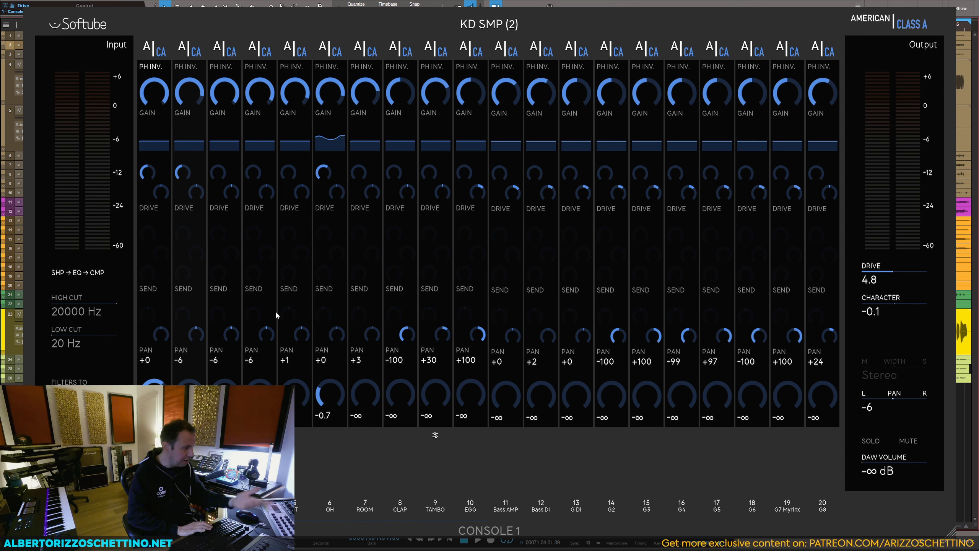
Step: Bring in KD SMP at 4.5 dB with a drive of 4.8, and SD TOP at 5.8 dB
{"action": "key", "text": "space"}
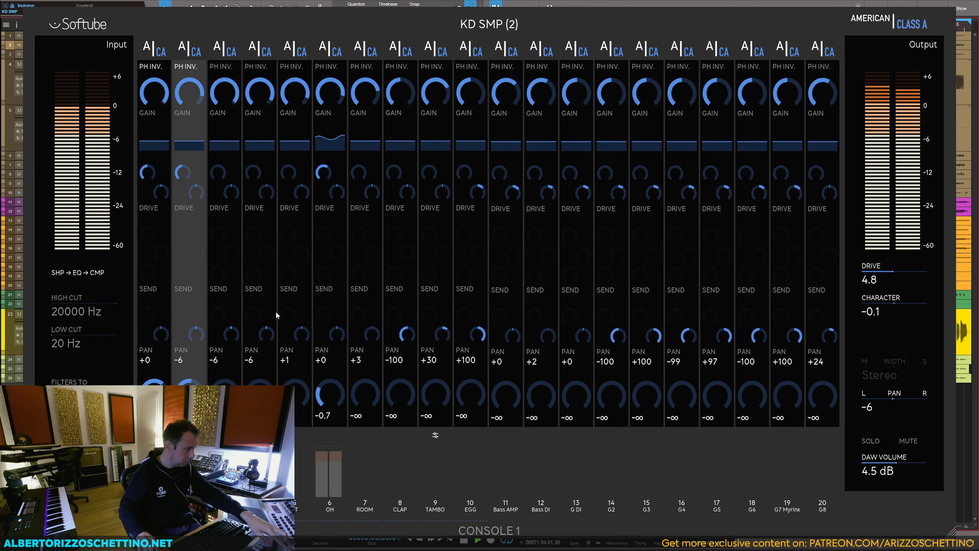
{"action": "key", "text": "space"}
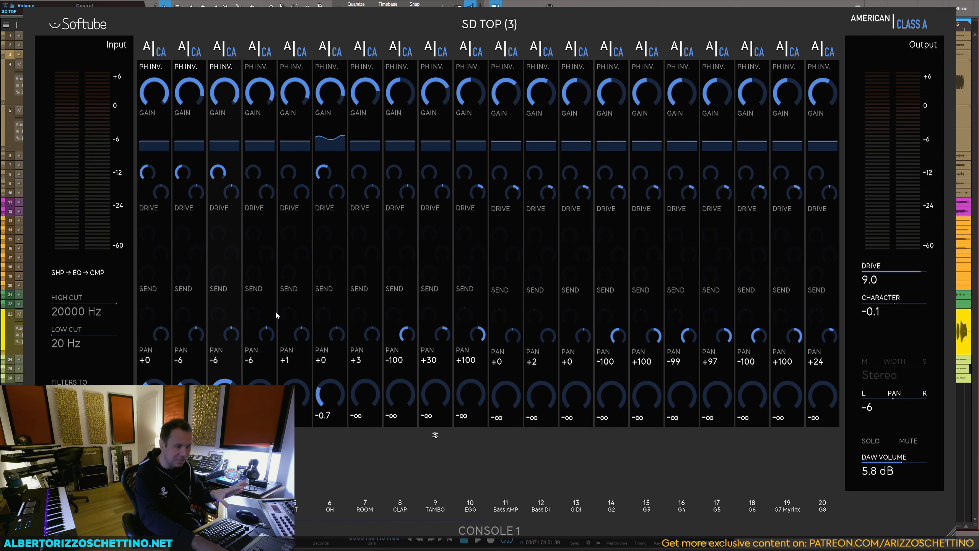
Step: Bring in SD SMP, set the snare drives to 8.5 and 7.7 with character -3.0 and -3.3, and centre the kick and snare pans
{"action": "key", "text": "space"}
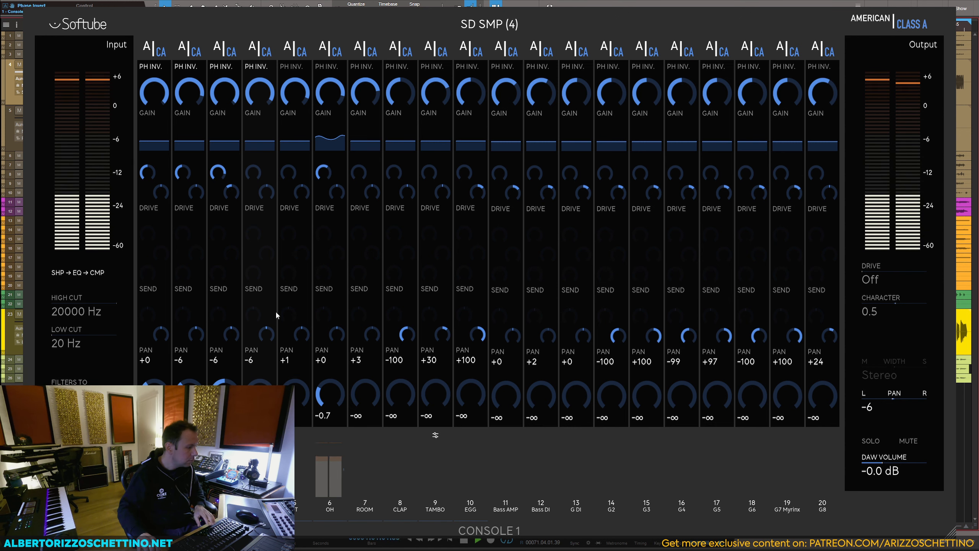
{"action": "key", "text": "space"}
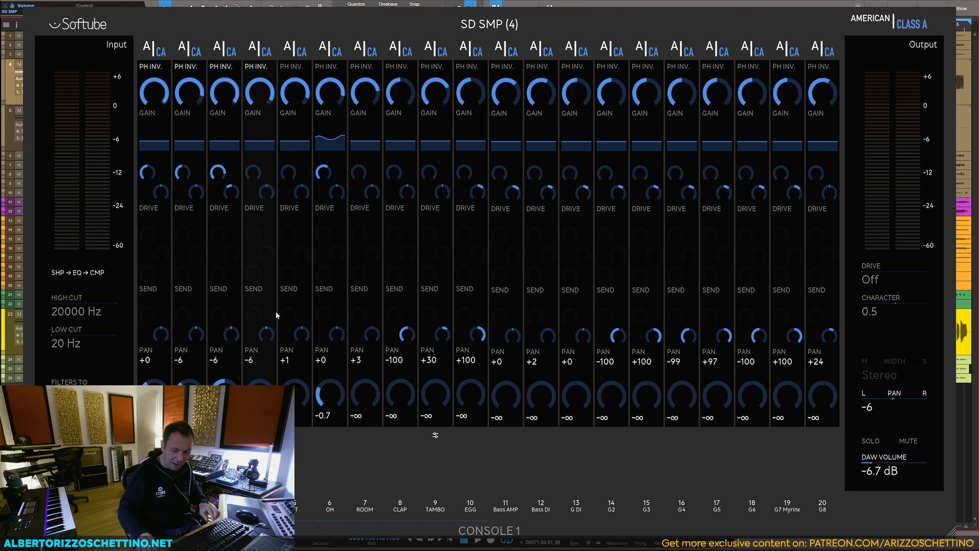
{"action": "key", "text": "space"}
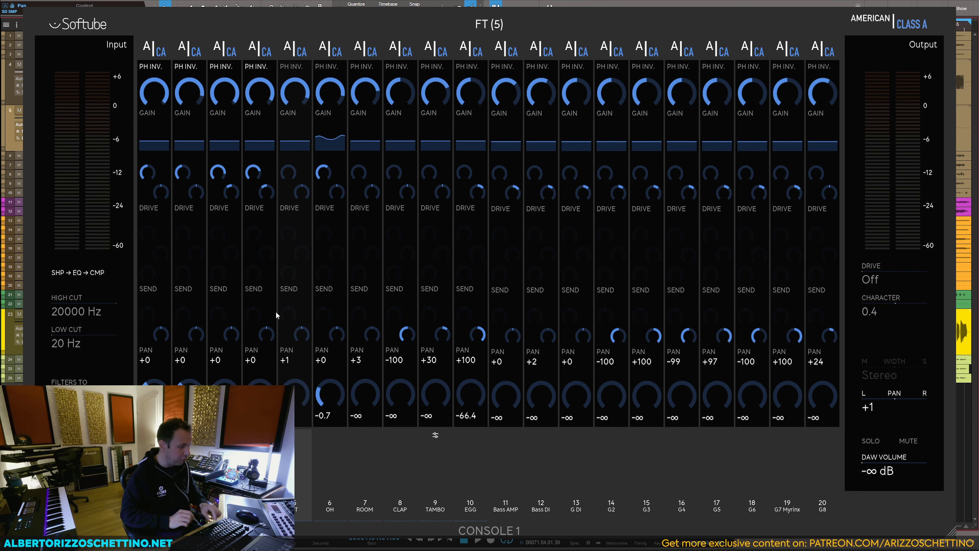
Step: Bring FT up to 4.0 dB with drive 8.2 and character 3.1, and pan it to -100
{"action": "key", "text": "space"}
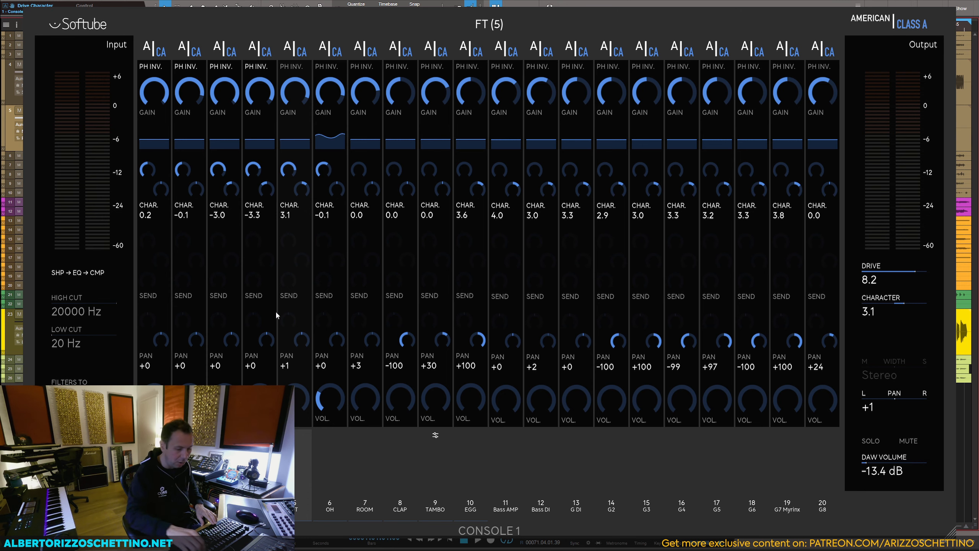
{"action": "key", "text": "space"}
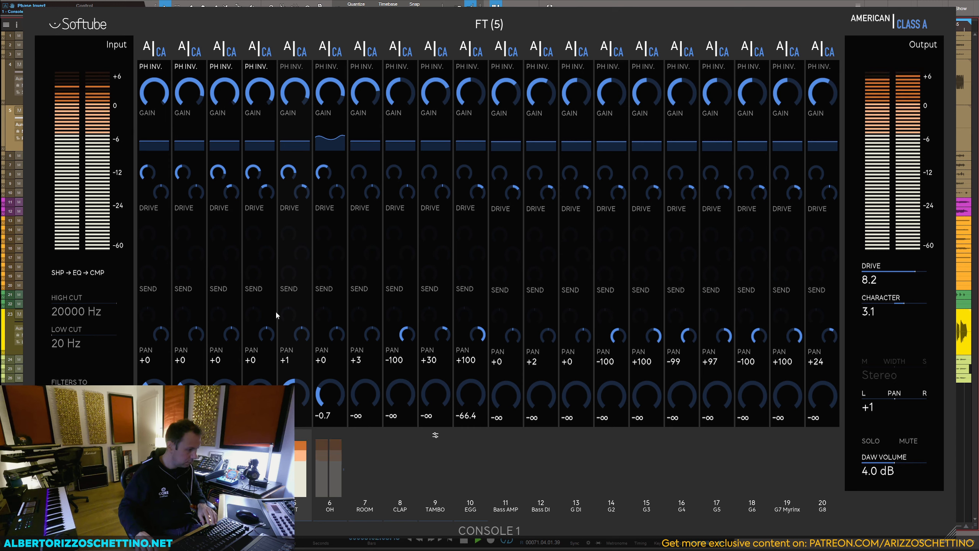
{"action": "key", "text": "space"}
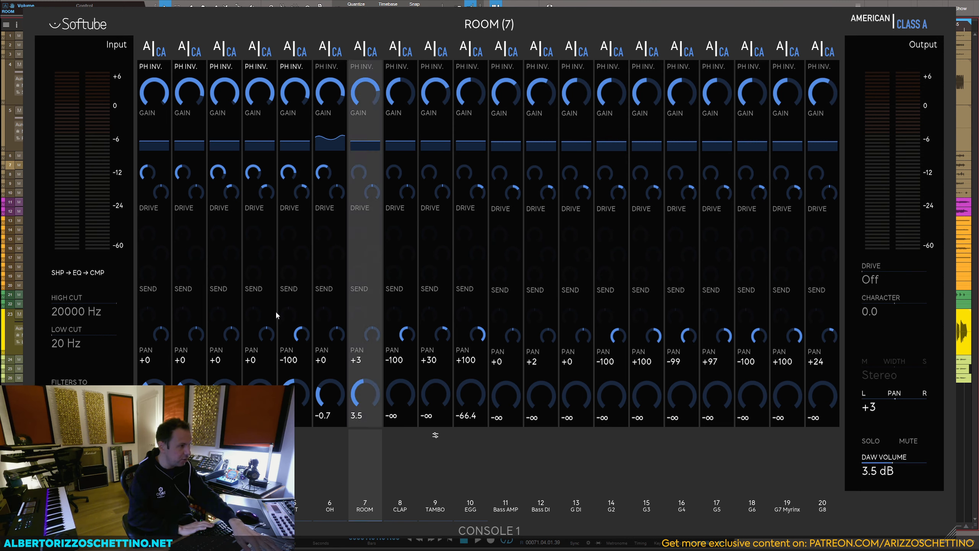
Step: Blend ROOM in against the drums at about -1.0 dB and set its drive to 6.3
{"action": "key", "text": "space"}
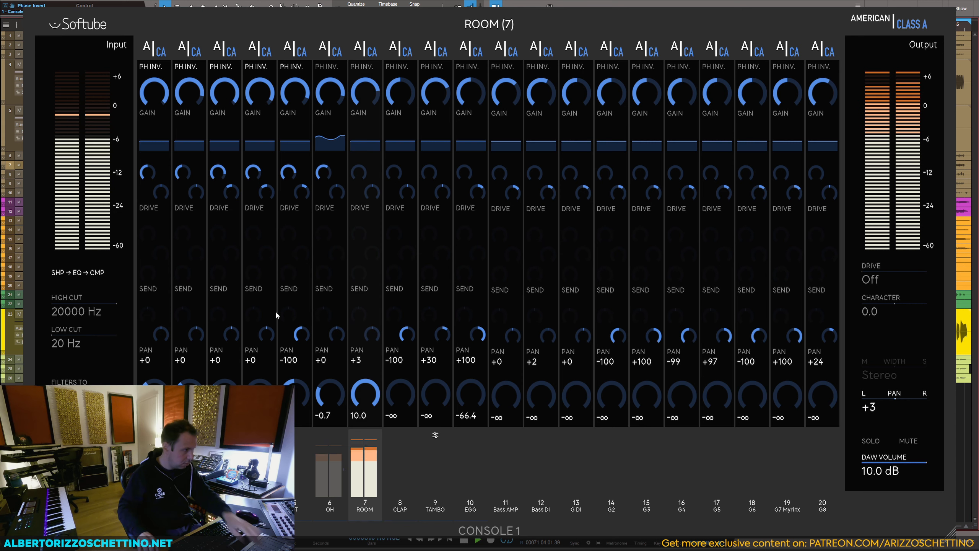
{"action": "key", "text": "space"}
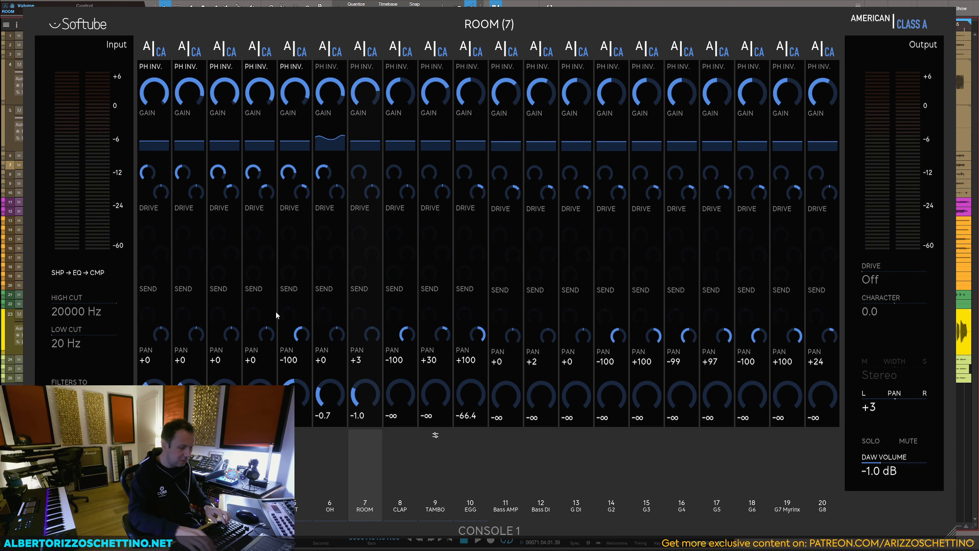
{"action": "key", "text": "space"}
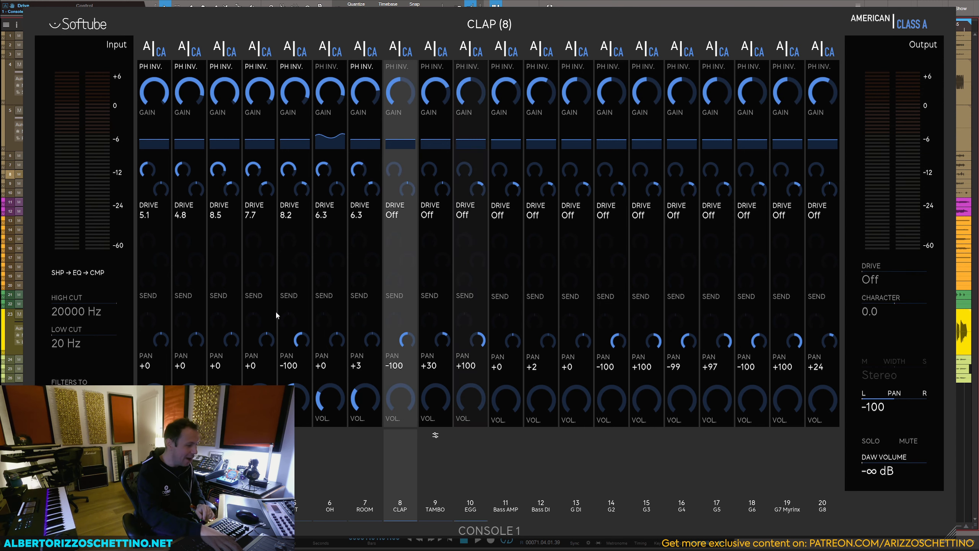
Step: Pan CLAP to -29 and TAMBO to +26, with TAMBO at 4.3 dB and EGG at 5.3 dB
{"action": "key", "text": "space"}
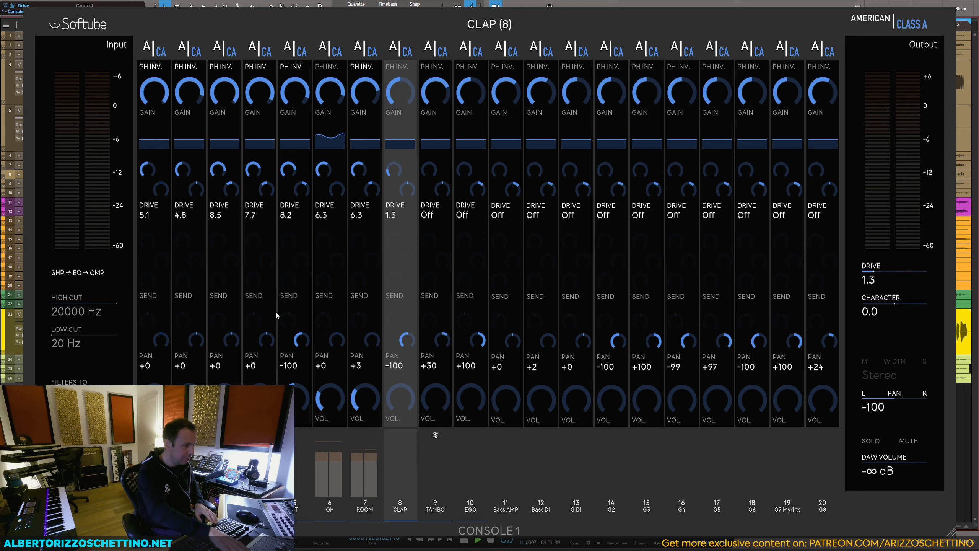
{"action": "key", "text": "space"}
{"action": "key", "text": "space"}
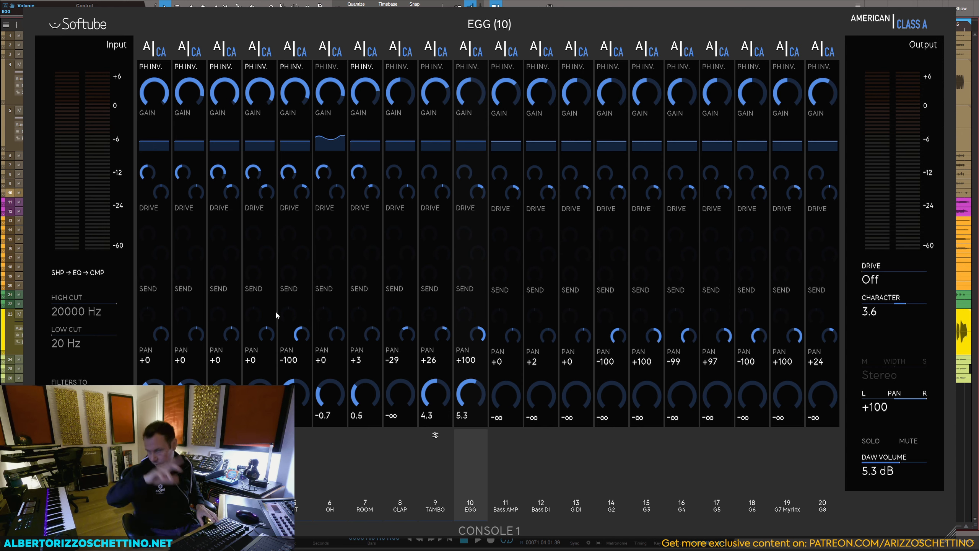
Step: Set EGG to drive 7.8, character -4.7 and a volume of -0.9 dB, and bring CLAP to 0.0 dB
{"action": "key", "text": "space"}
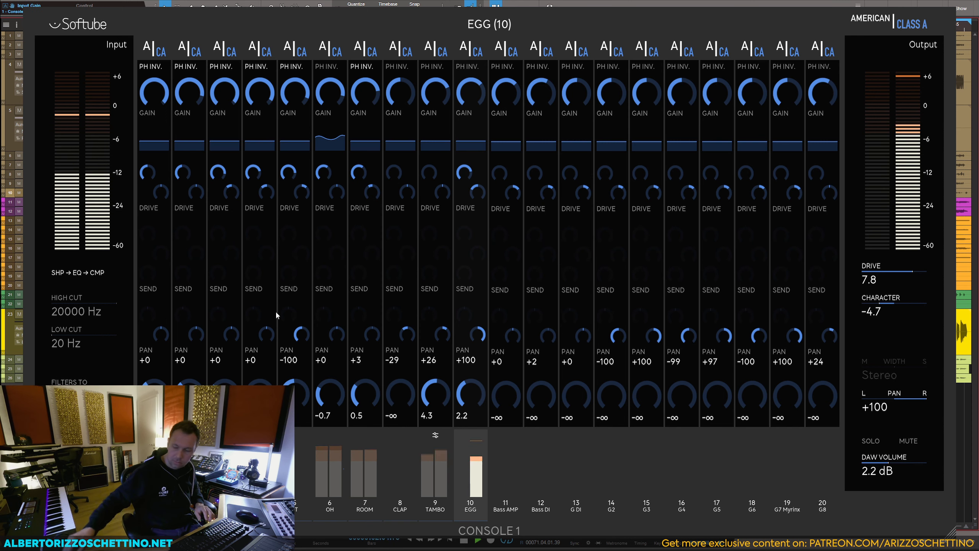
{"action": "key", "text": "space"}
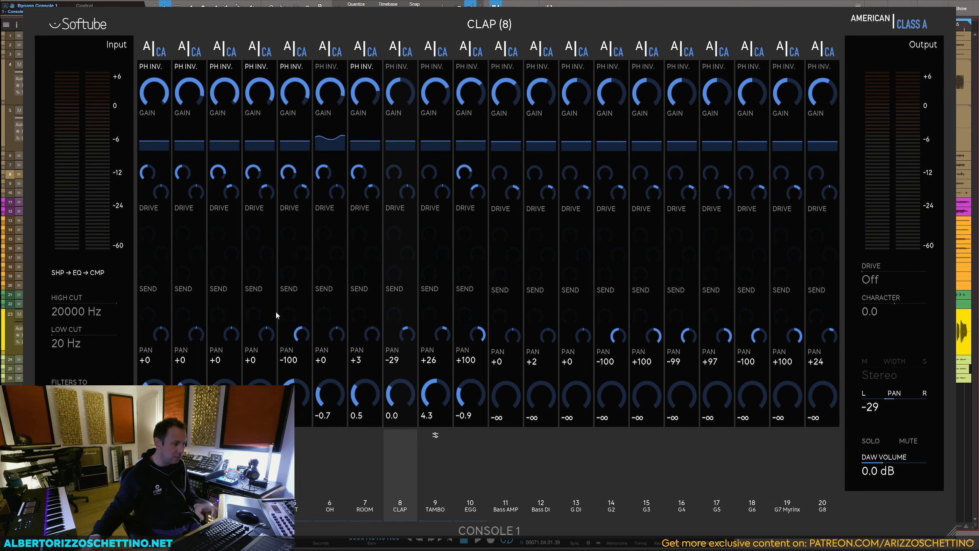
Step: Compare the mix with Console 1 bypassed on all tracks, and lower the whole drum layer slightly
{"action": "key", "text": "space"}
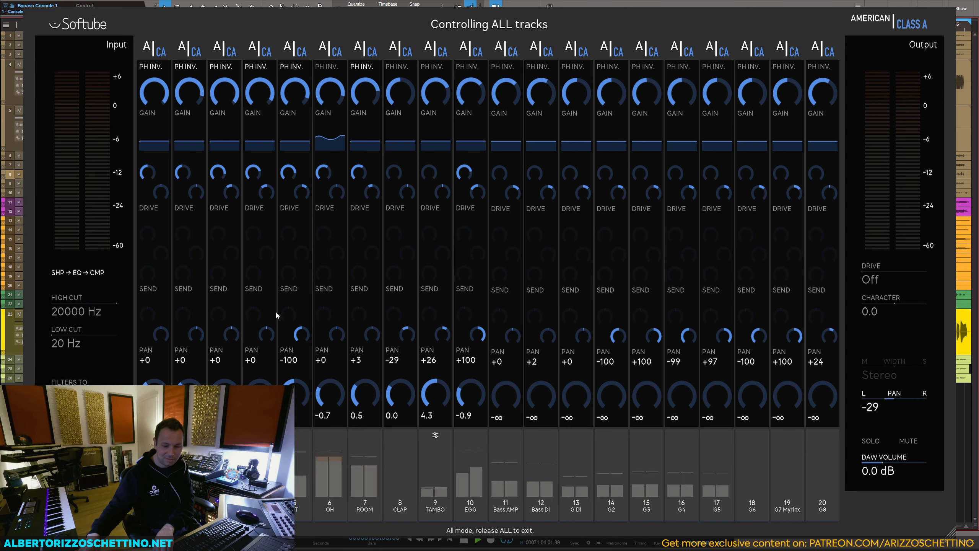
{"action": "key", "text": "space"}
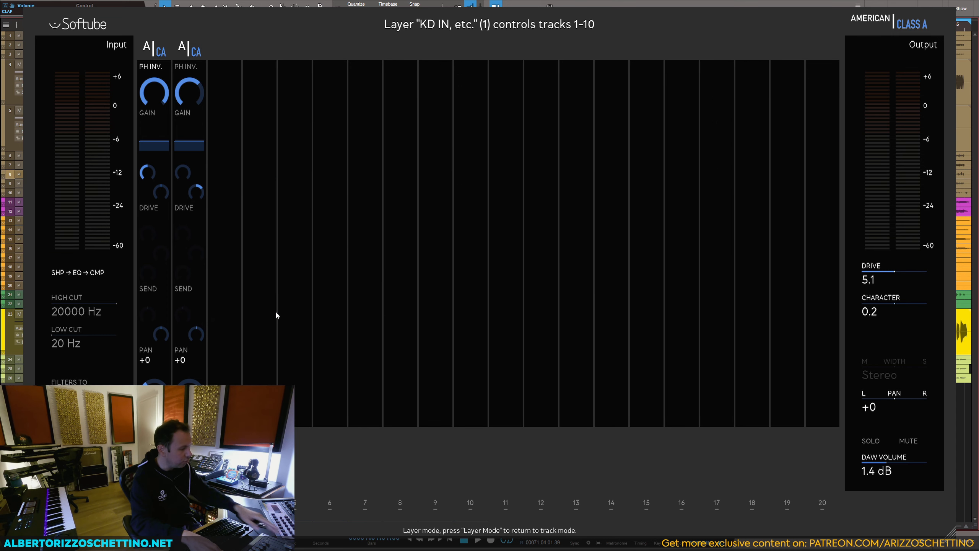
Step: Solo Bass AMP and Bass DI, set Bass AMP to 6.2 dB and try Bass DI at 5.5 dB against it
{"action": "key", "text": "space"}
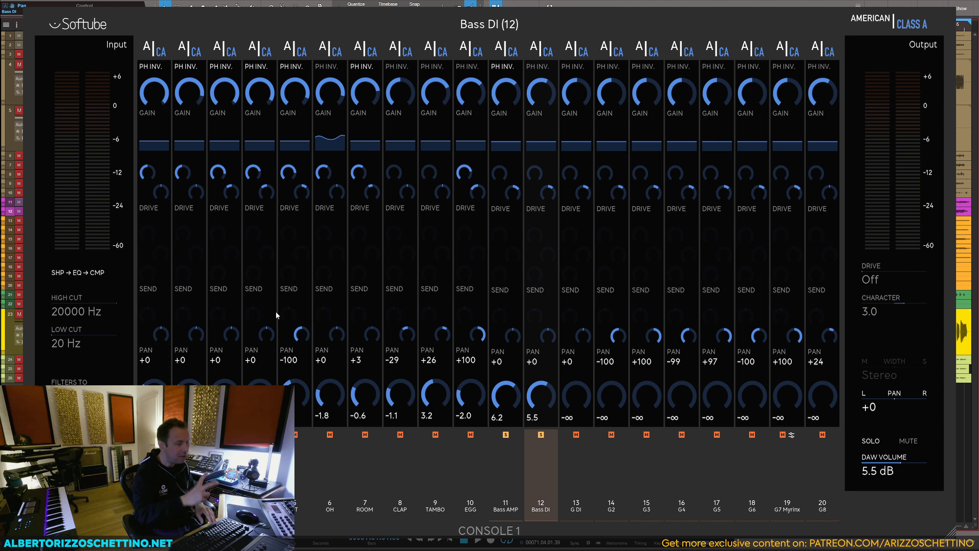
{"action": "key", "text": "space"}
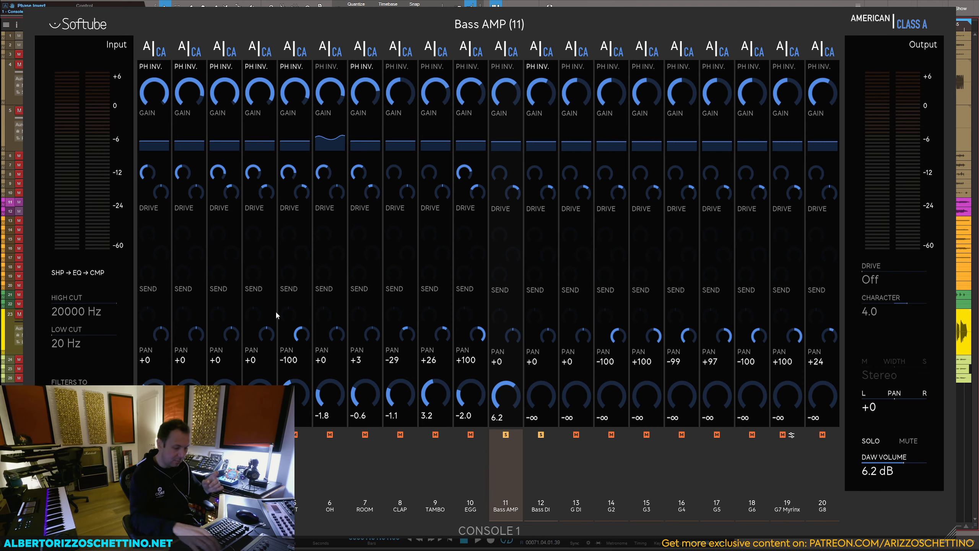
Step: Close the Console 1 window and hide the scratch pad so the arrangement fills the song view
{"action": "key", "text": "Escape"}
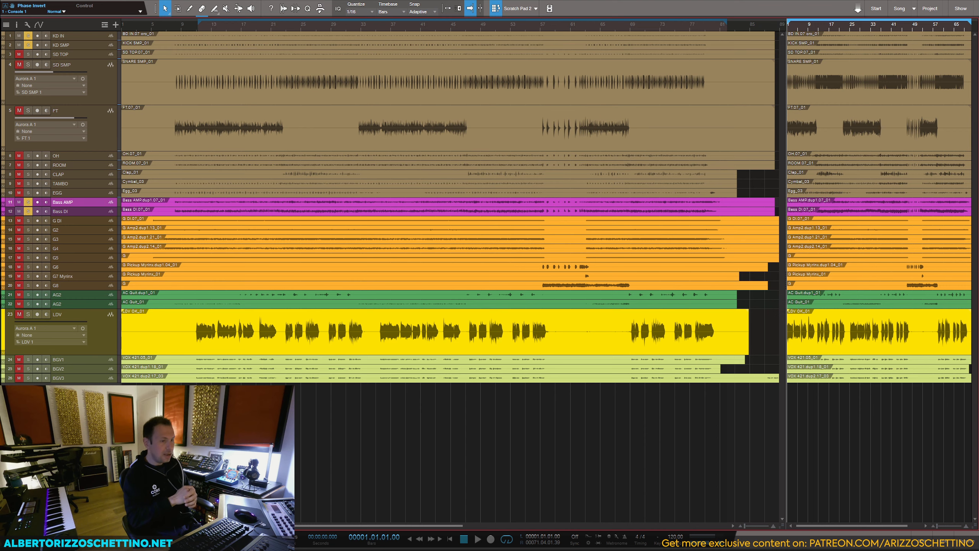
{"action": "left_click", "coordinate": [102, 0]}
{"action": "mouse_move", "coordinate": [121, 0]}
{"action": "left_click", "coordinate": [140, 90]}
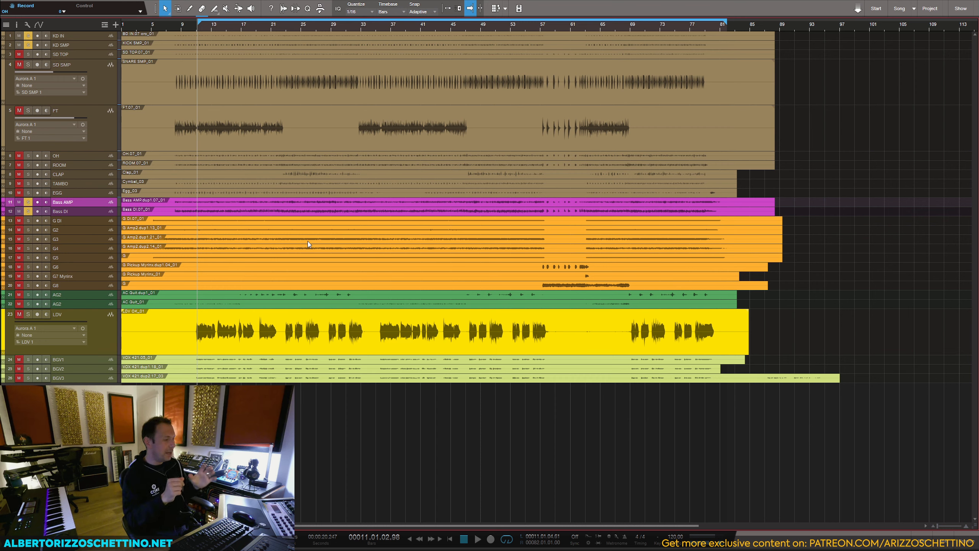
Step: Show the mixer and add a new bus channel beside the MIX bus
{"action": "key", "text": "F3"}
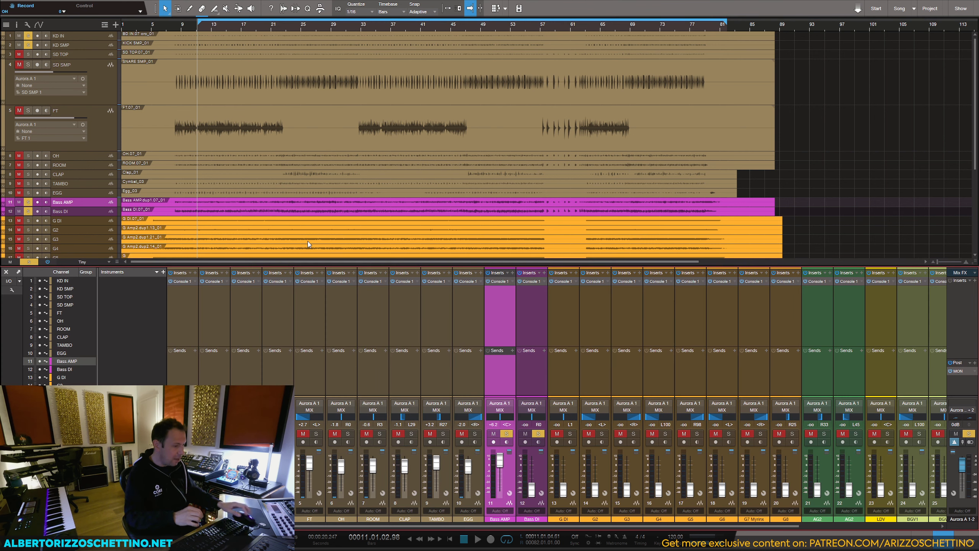
{"action": "left_click_drag", "start_coordinate": [572, 526], "coordinate": [725, 527]}
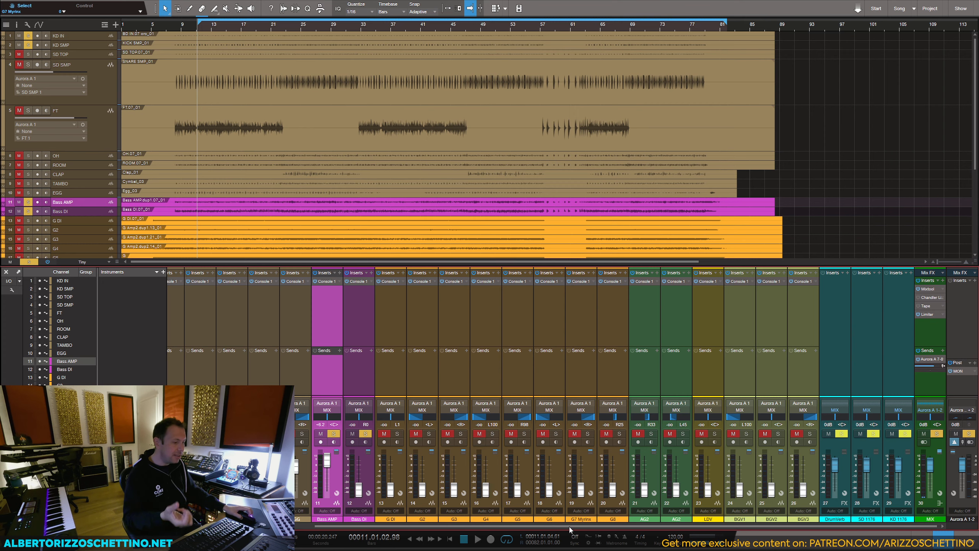
{"action": "left_click_drag", "start_coordinate": [571, 527], "coordinate": [648, 526]}
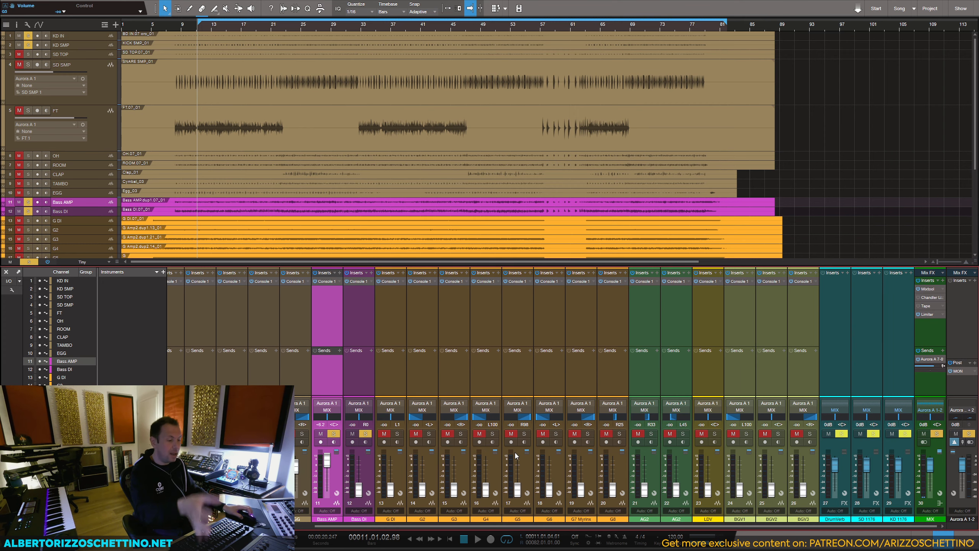
{"action": "right_click", "coordinate": [548, 484]}
{"action": "left_click", "coordinate": [575, 459]}
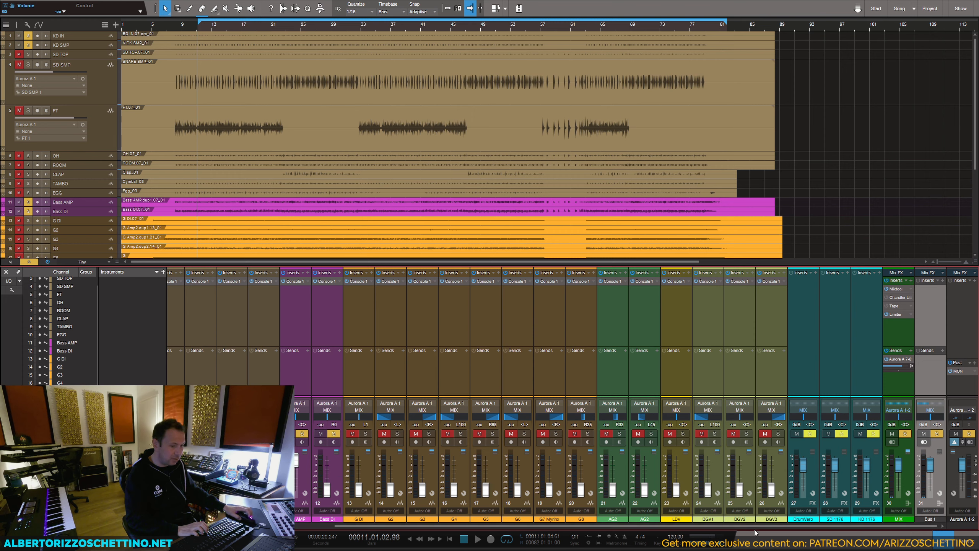
Step: Place the new bus channel just before the MIX bus and rename it ALL Drums
{"action": "left_click_drag", "start_coordinate": [931, 387], "coordinate": [893, 386]}
{"action": "double_click", "coordinate": [898, 518]}
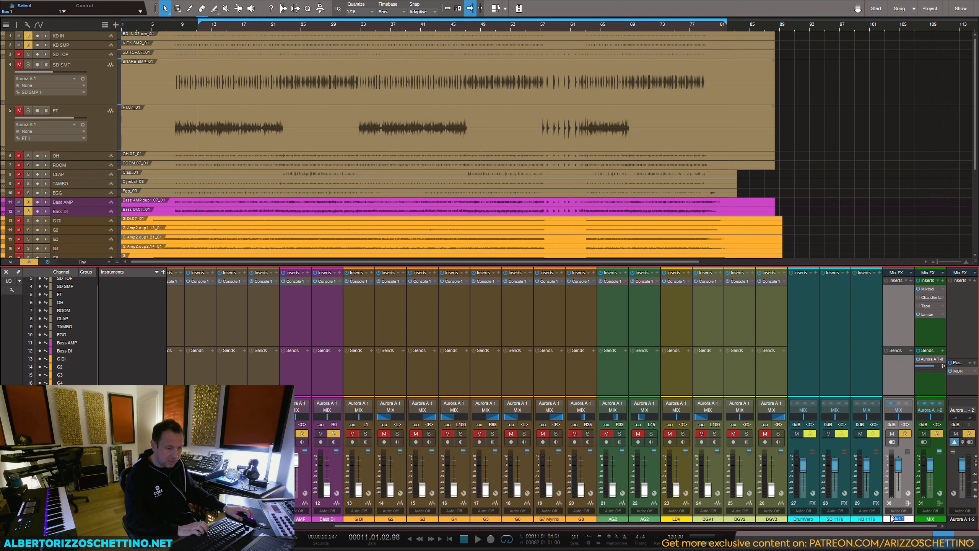
{"action": "type", "text": "DR"}
{"action": "key", "text": "Return"}
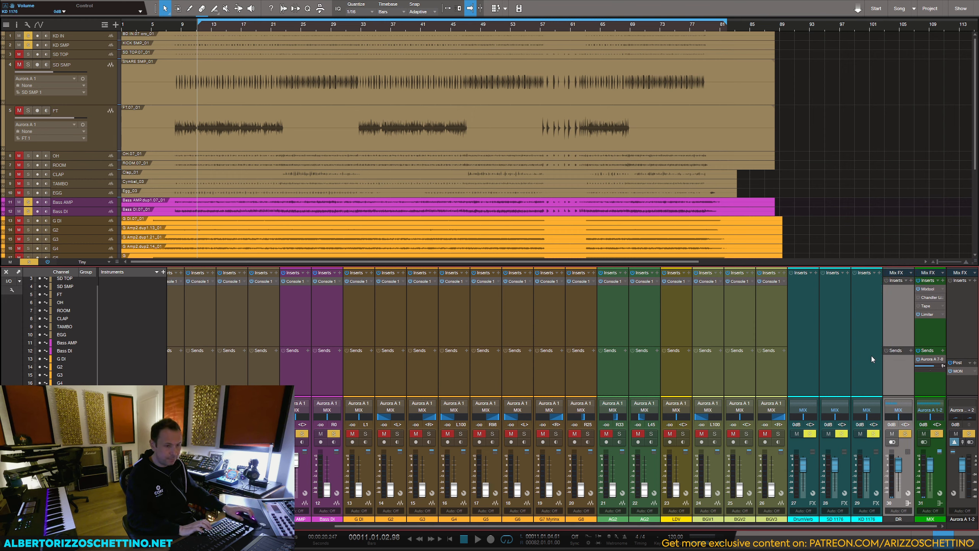
{"action": "double_click", "coordinate": [900, 519]}
{"action": "type", "text": "ALL Drums"}
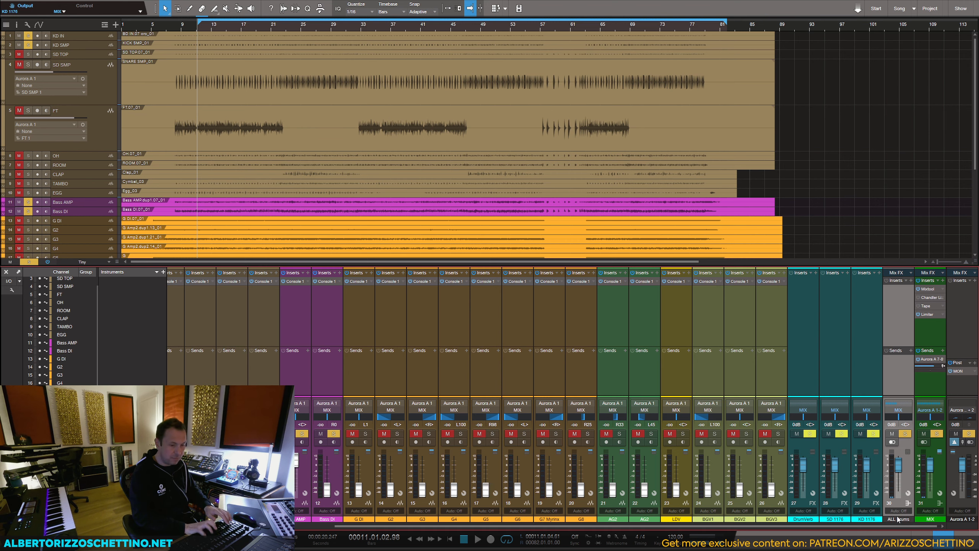
{"action": "key", "text": "Return"}
Step: Colour the ALL Drums bus green and route the outputs of all the drum tracks to it
{"action": "left_click", "coordinate": [889, 520]}
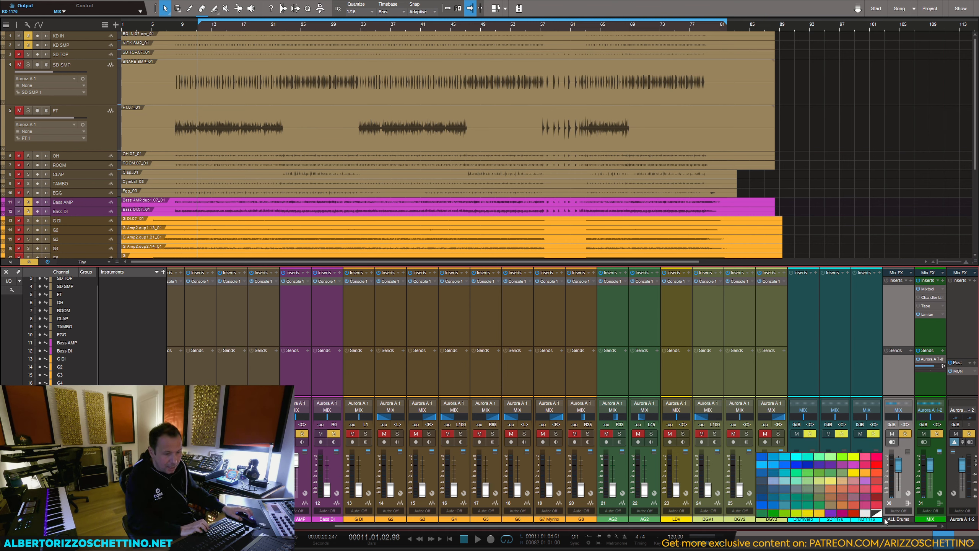
{"action": "left_click", "coordinate": [776, 514]}
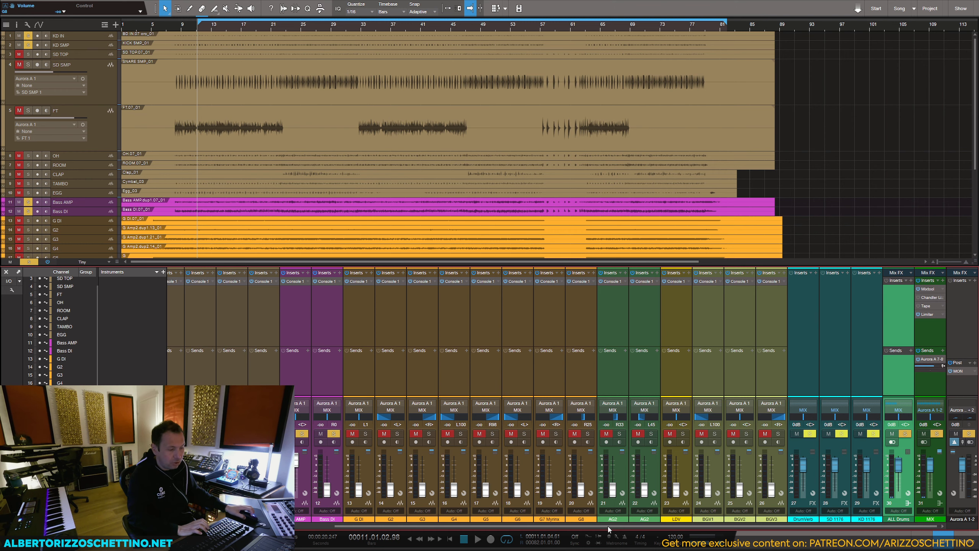
{"action": "left_click_drag", "start_coordinate": [605, 526], "coordinate": [341, 517]}
{"action": "left_click", "coordinate": [341, 517]}
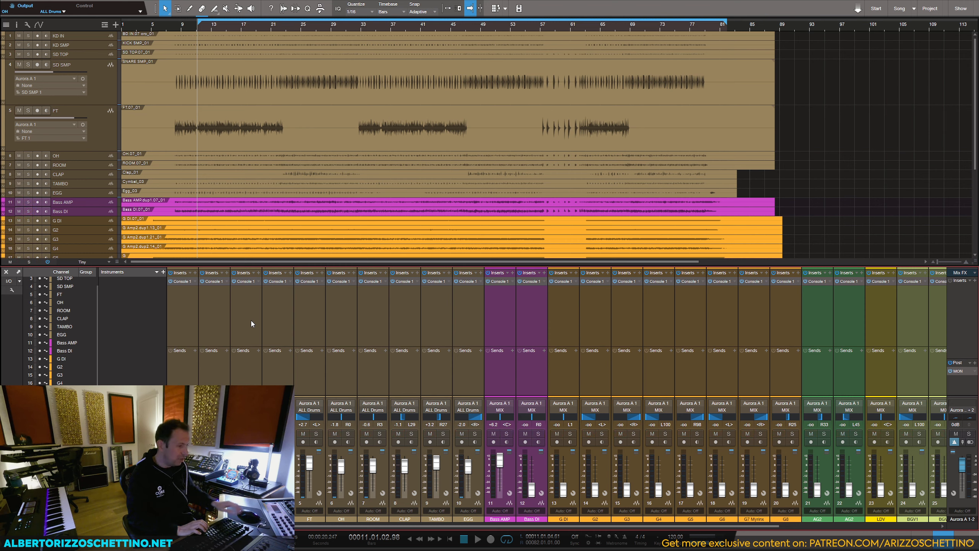
Step: Add one bus for Bass AMP and Bass DI, and another for the guitar tracks G DI through G8
{"action": "left_click", "coordinate": [487, 320]}
{"action": "left_click", "coordinate": [528, 347], "text": "shift"}
{"action": "right_click", "coordinate": [534, 366]}
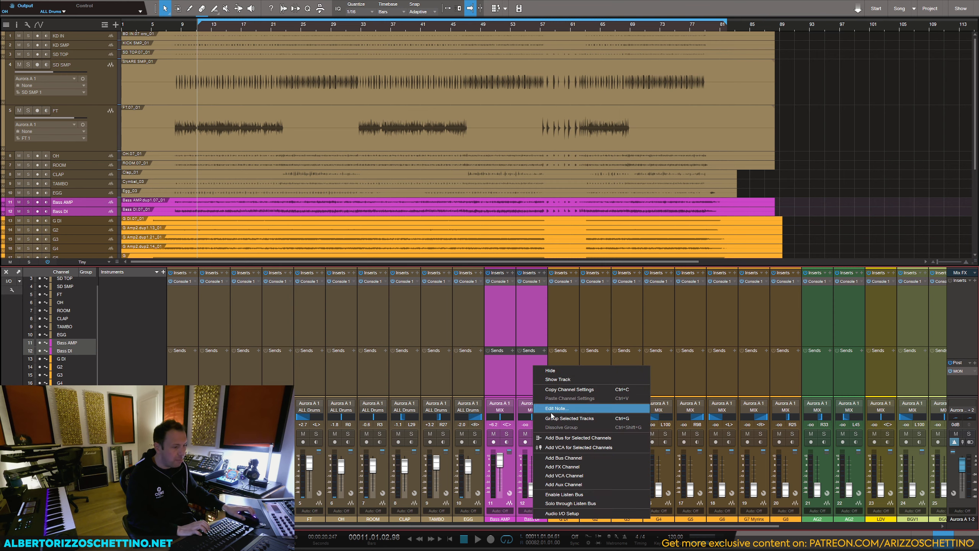
{"action": "left_click", "coordinate": [558, 438]}
{"action": "left_click", "coordinate": [327, 370]}
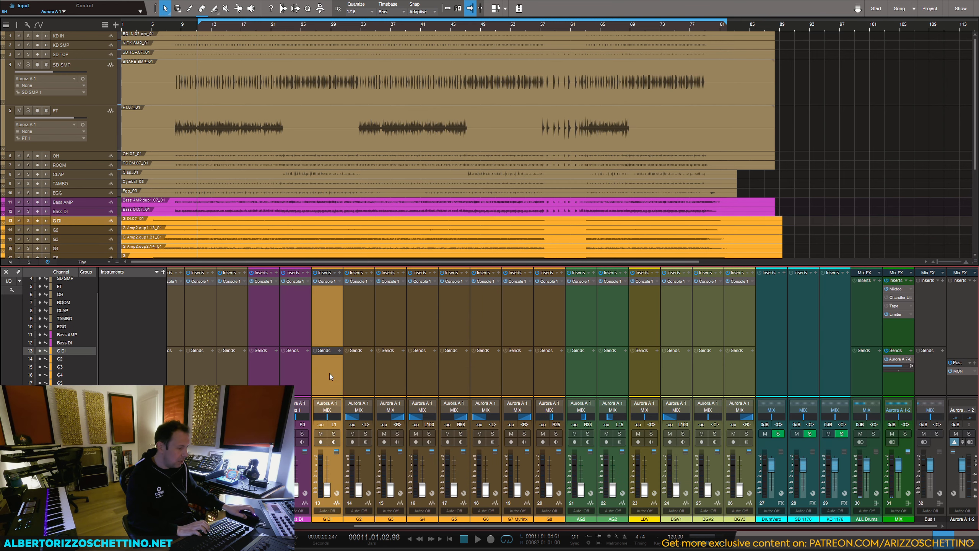
{"action": "left_click", "coordinate": [552, 367], "text": "shift"}
{"action": "right_click", "coordinate": [552, 367]}
{"action": "left_click", "coordinate": [570, 446]}
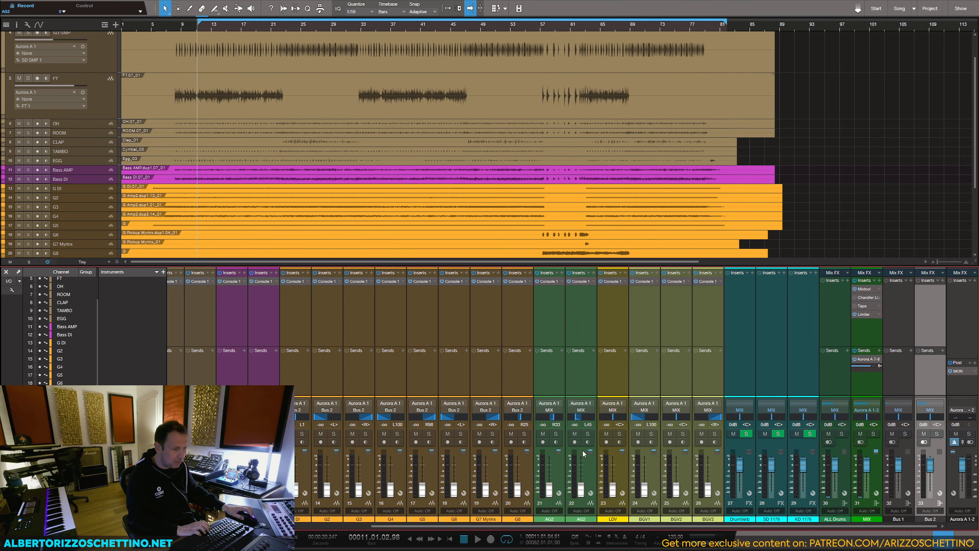
Step: Add one bus for the two AG2 acoustic guitar tracks and a separate bus for the LDV track
{"action": "left_click", "coordinate": [551, 371]}
{"action": "left_click", "coordinate": [579, 364], "text": "shift"}
{"action": "right_click", "coordinate": [580, 373]}
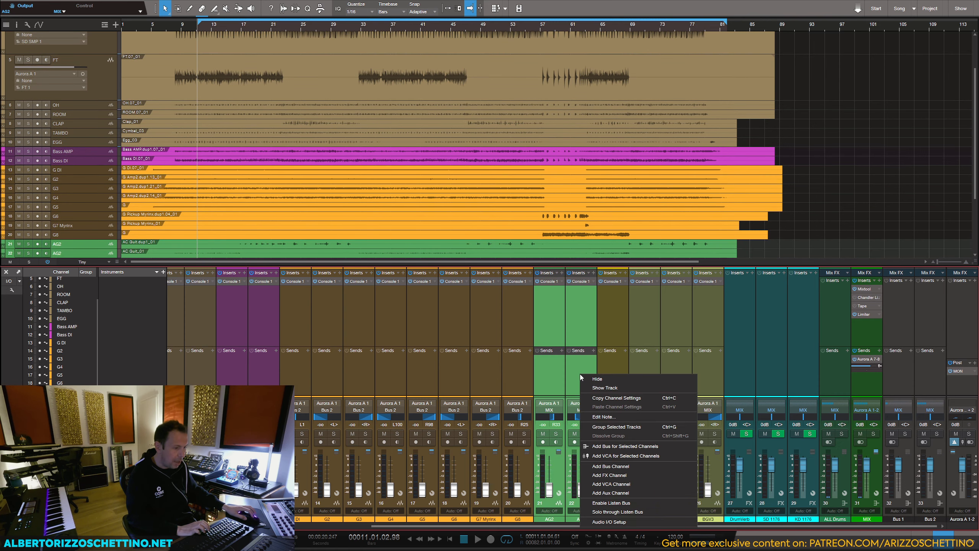
{"action": "left_click", "coordinate": [612, 446]}
{"action": "left_click", "coordinate": [580, 371]}
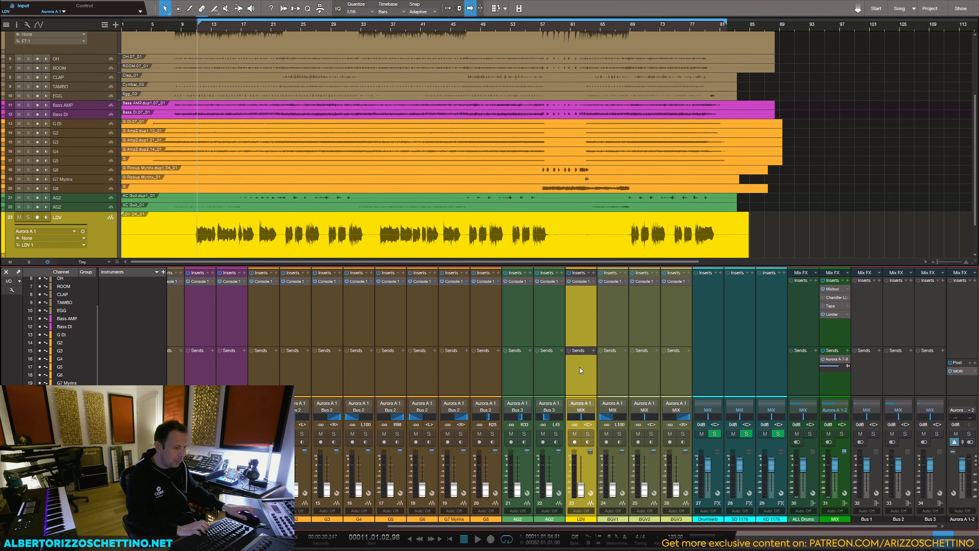
{"action": "right_click", "coordinate": [581, 368]}
{"action": "left_click", "coordinate": [600, 439]}
Step: Add a bus for the background vocal tracks BGV1, BGV2 and BGV3
{"action": "left_click", "coordinate": [572, 366]}
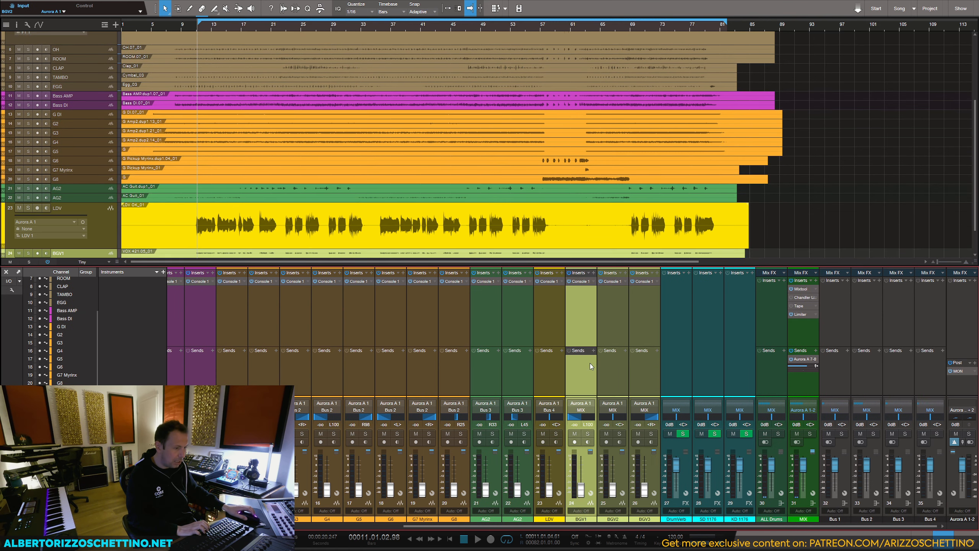
{"action": "left_click", "coordinate": [634, 379], "text": "shift"}
{"action": "right_click", "coordinate": [634, 378]}
{"action": "left_click", "coordinate": [660, 450]}
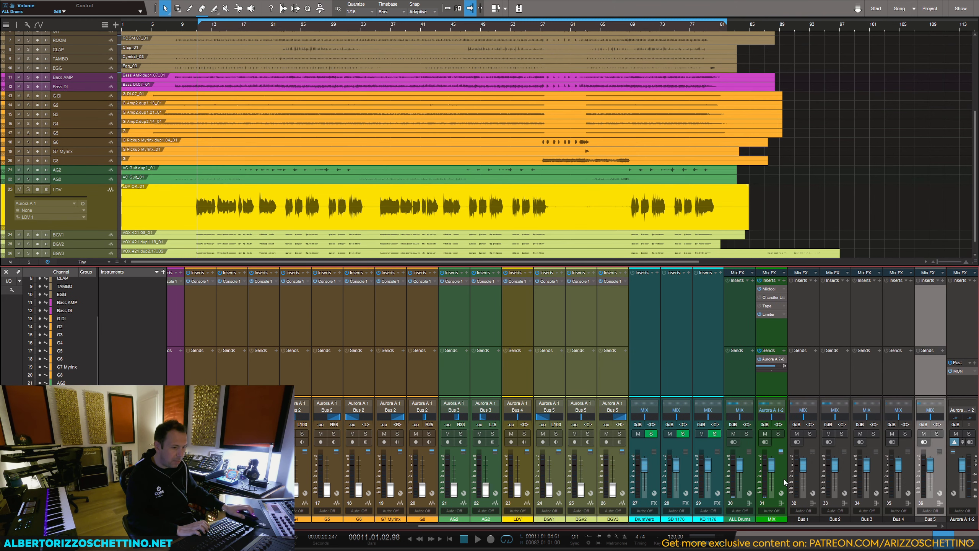
Step: Move Bus 1 through Bus 5 between ALL Drums and MIX, and colour all five green
{"action": "left_click", "coordinate": [804, 521]}
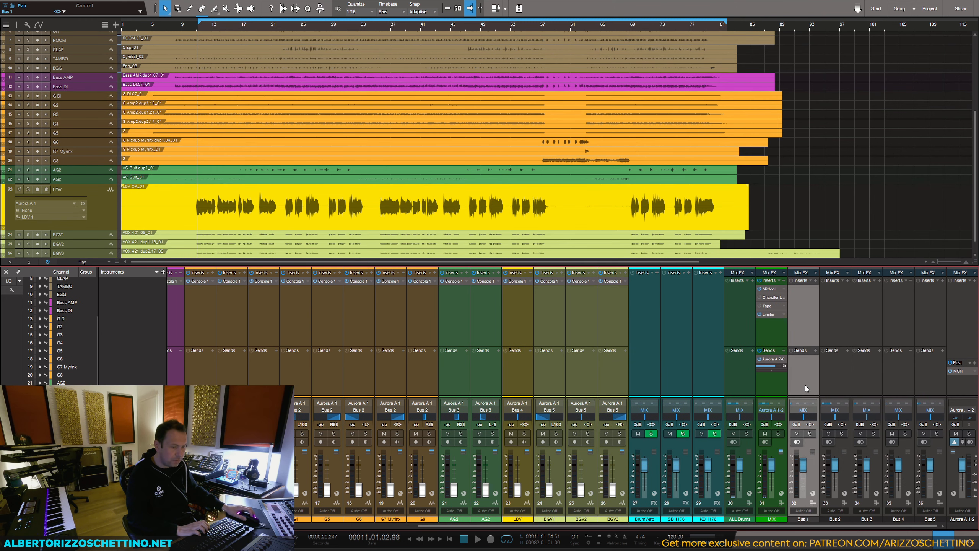
{"action": "left_click", "coordinate": [919, 373], "text": "shift"}
{"action": "left_click_drag", "start_coordinate": [911, 372], "coordinate": [774, 378]}
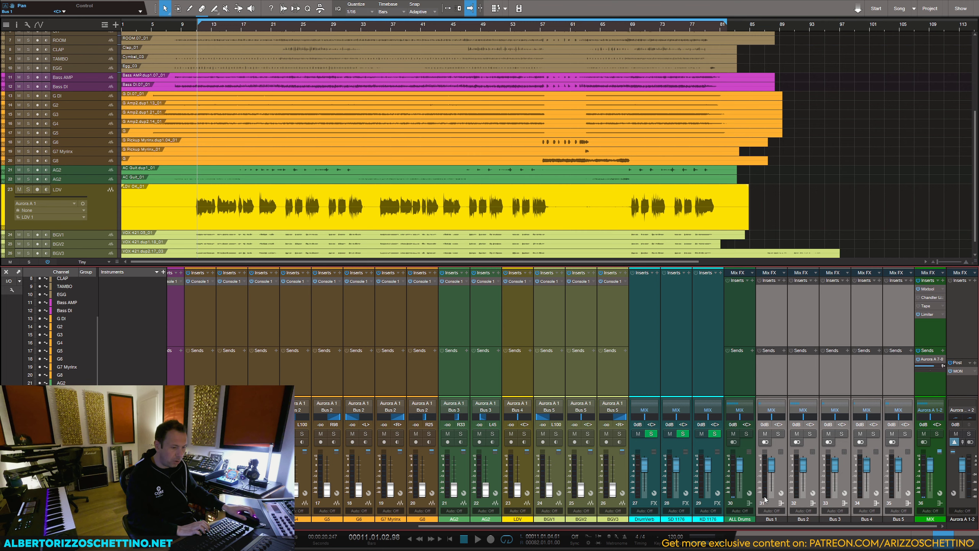
{"action": "left_click", "coordinate": [763, 520]}
{"action": "left_click", "coordinate": [792, 515]}
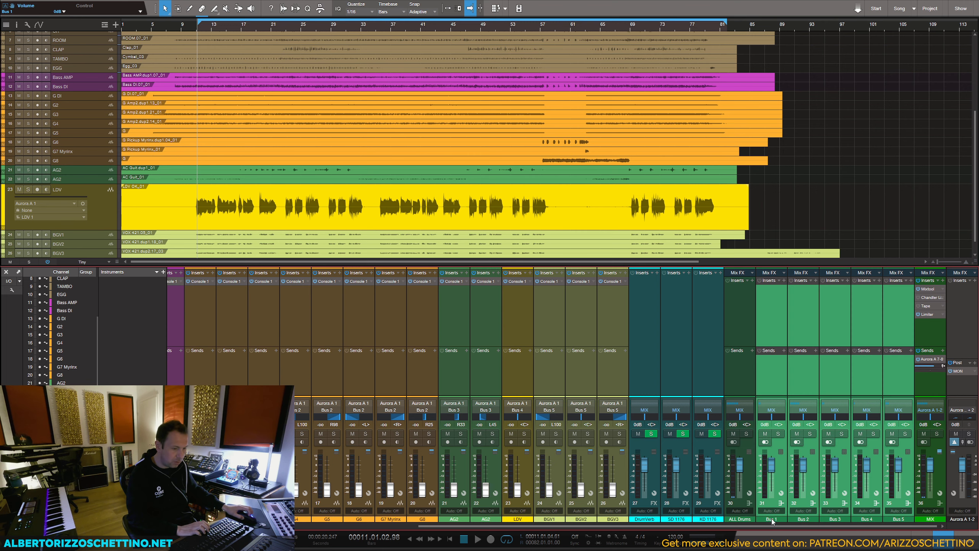
Step: Rename the five new buses in order as ALL Bass, ALL GT, ALL AG, ALL LDV and ALL BGVs
{"action": "double_click", "coordinate": [771, 519]}
{"action": "type", "text": "ALL Bass"}
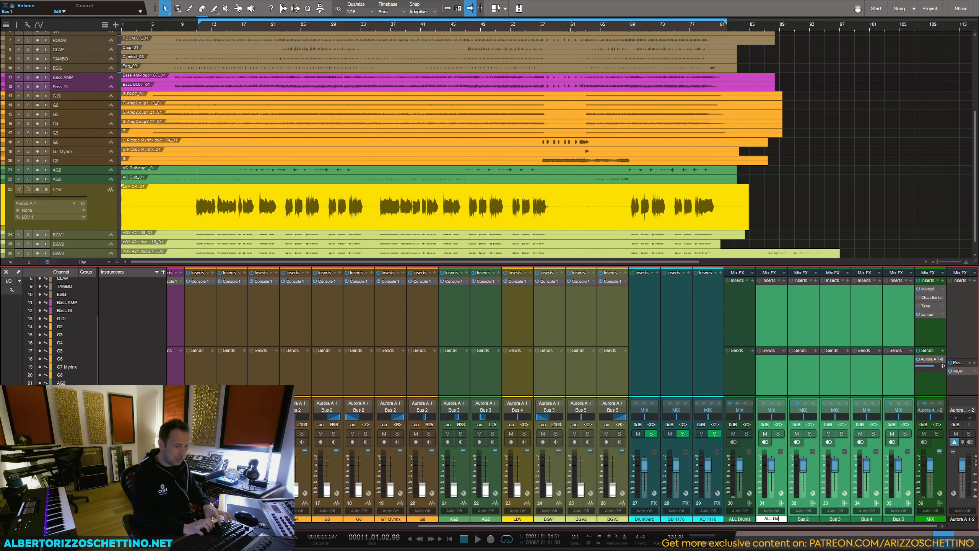
{"action": "key", "text": "Tab"}
{"action": "type", "text": "ALL GT"}
{"action": "key", "text": "Tab"}
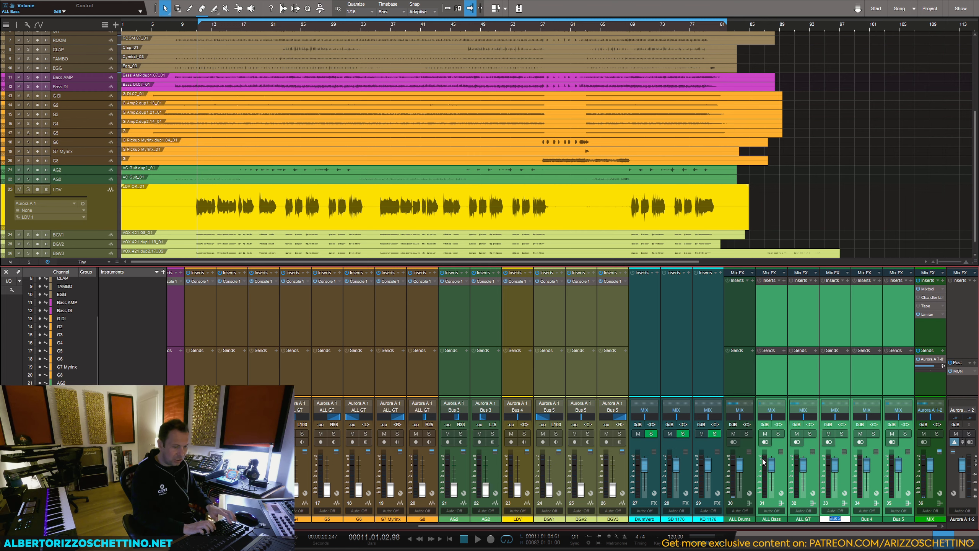
{"action": "type", "text": "AL"}
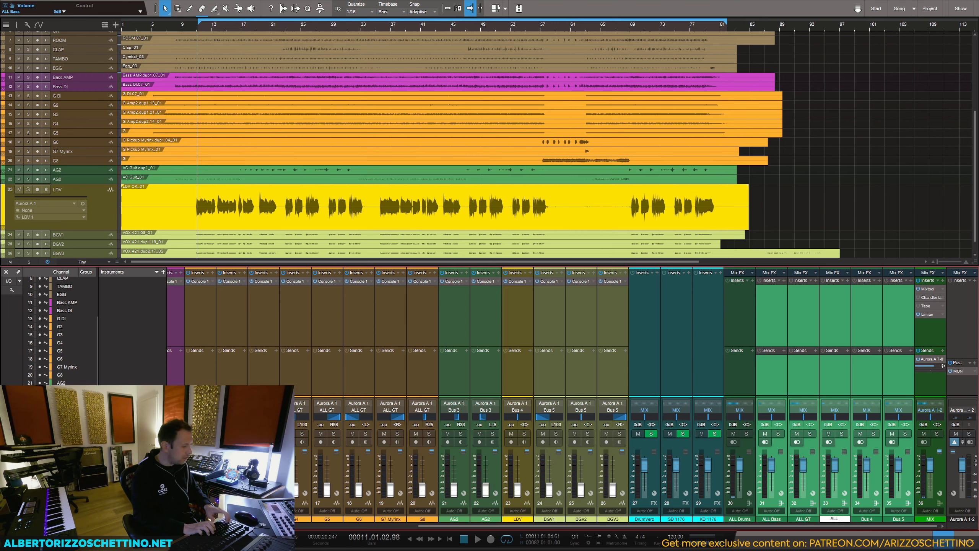
{"action": "type", "text": "L"}
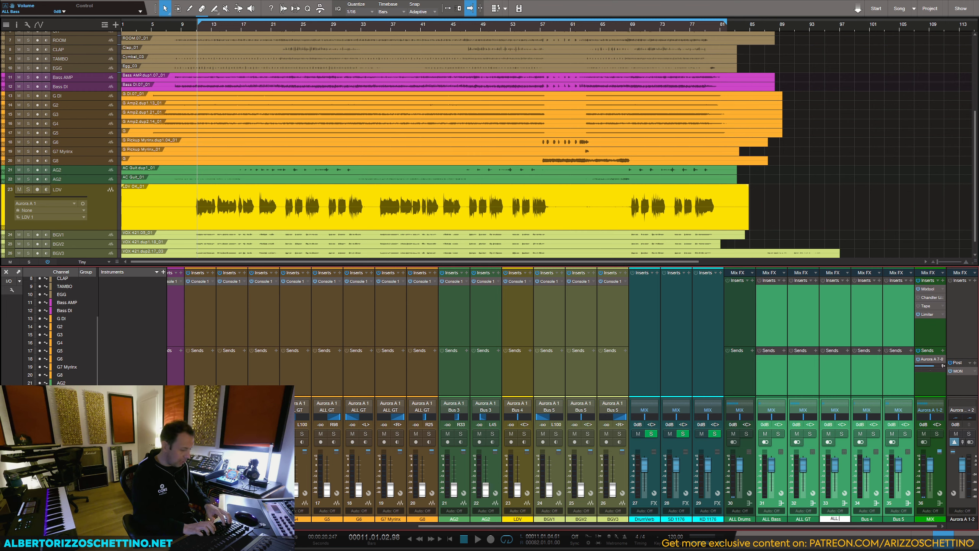
{"action": "type", "text": " AG"}
{"action": "key", "text": "Tab"}
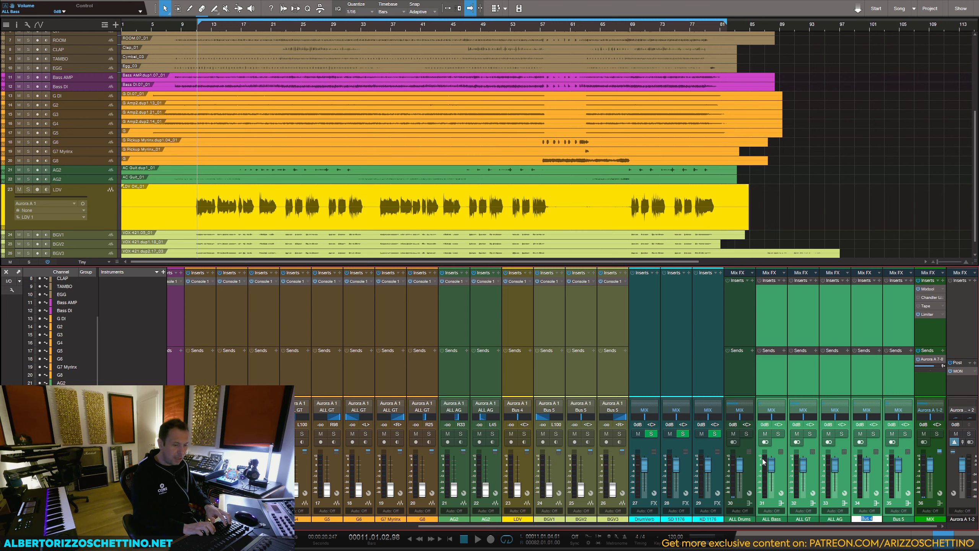
{"action": "type", "text": "ALL LDV"}
{"action": "key", "text": "Tab"}
{"action": "type", "text": "L"}
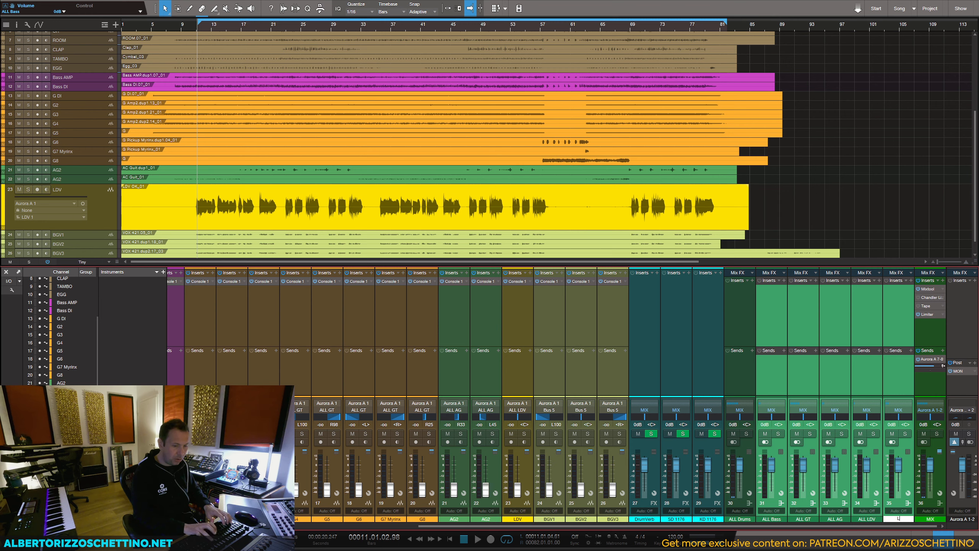
{"action": "type", "text": "LL BGVs"}
{"action": "key", "text": "Return"}
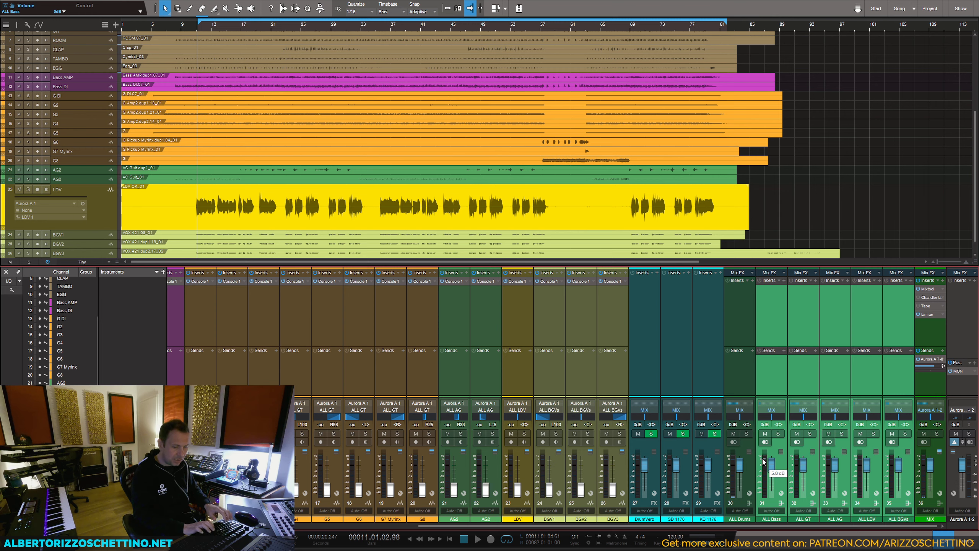
Step: Play the song briefly and review the track channels feeding the new buses
{"action": "key", "text": "space"}
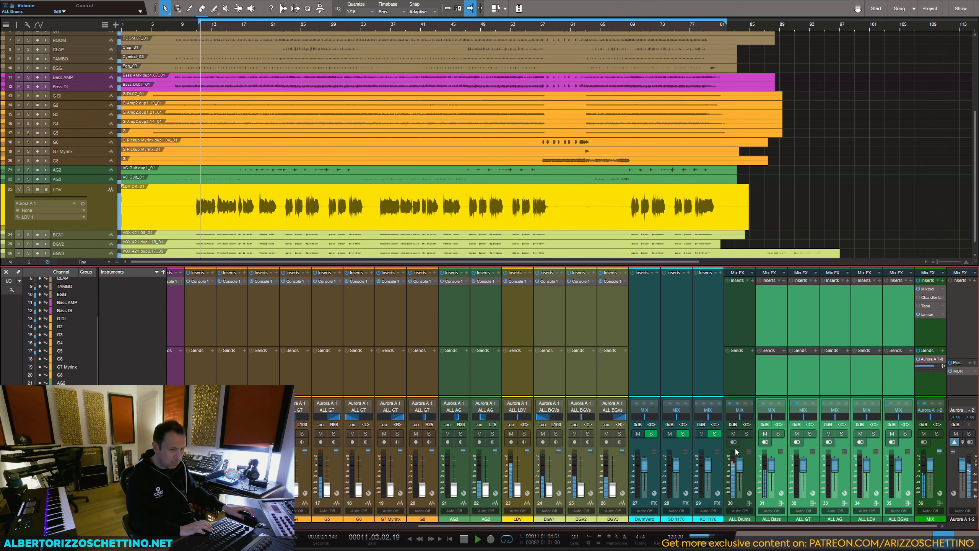
{"action": "key", "text": "space"}
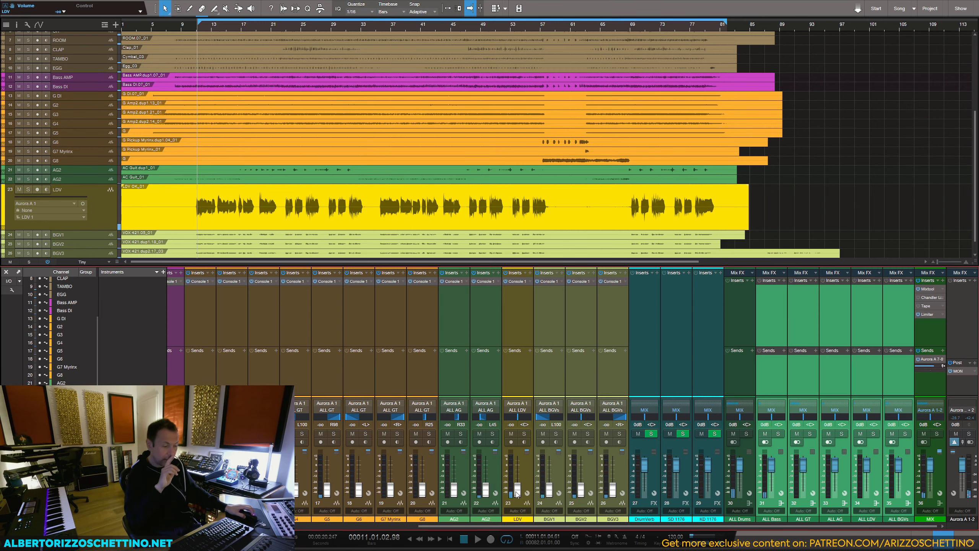
{"action": "left_click_drag", "start_coordinate": [513, 526], "coordinate": [272, 526]}
{"action": "left_click", "coordinate": [184, 391]}
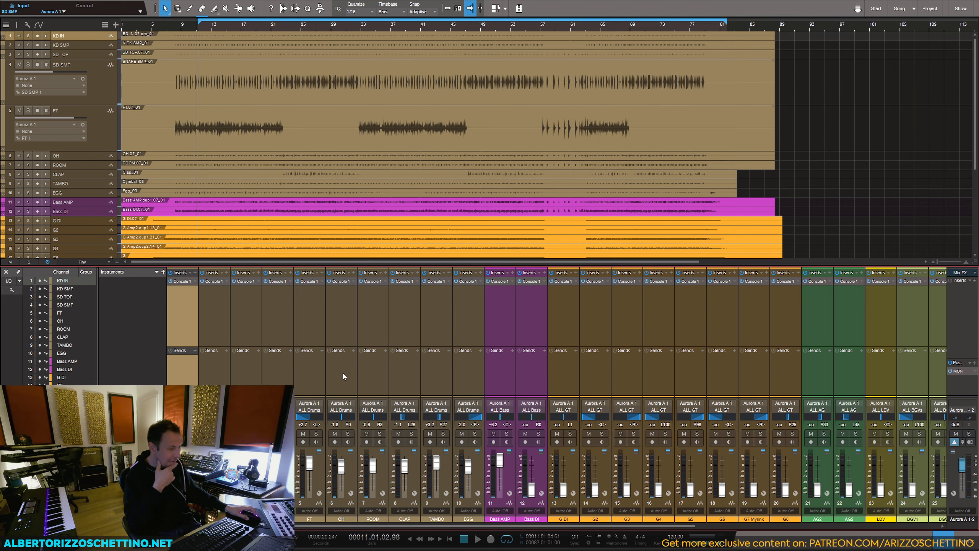
{"action": "left_click", "coordinate": [508, 380]}
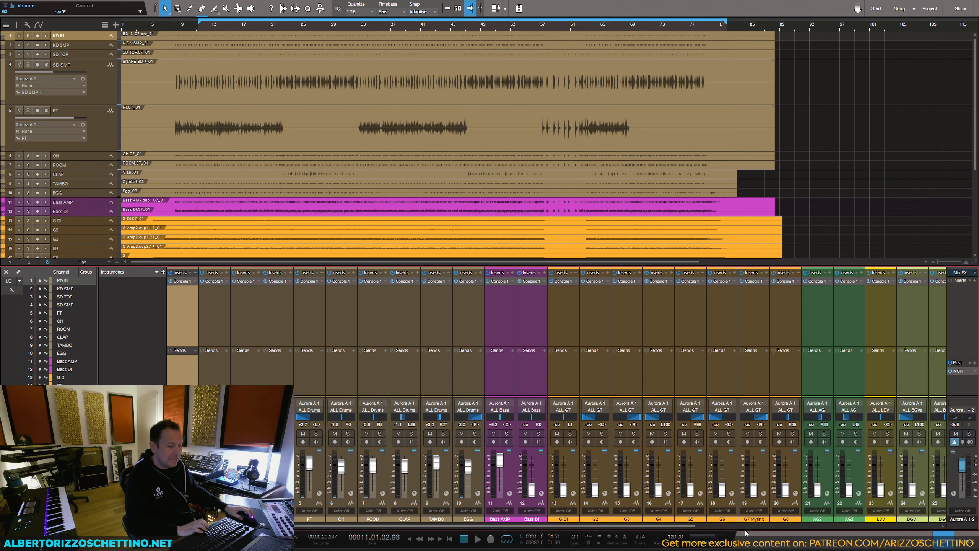
Step: Insert the TSAR-1 Reverb plug-in on the DrumVerb channel
{"action": "left_click_drag", "start_coordinate": [745, 527], "coordinate": [847, 524]}
{"action": "left_click", "coordinate": [647, 314]}
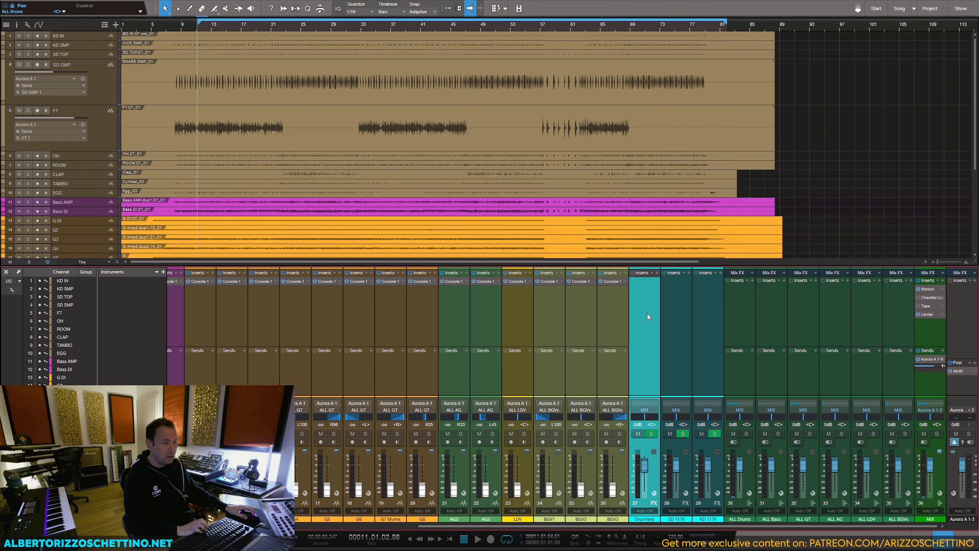
{"action": "left_click", "coordinate": [657, 273]}
{"action": "type", "text": "tsar"}
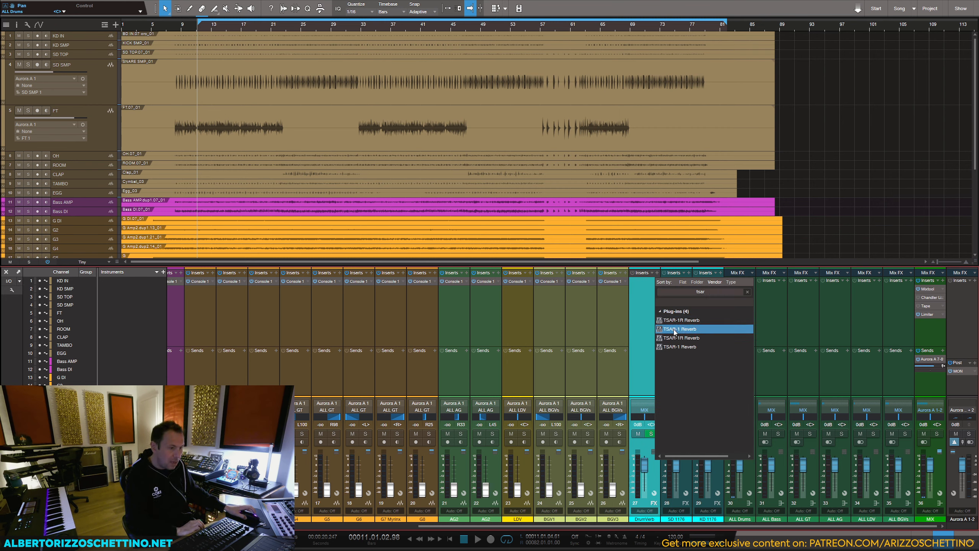
{"action": "left_click", "coordinate": [675, 330]}
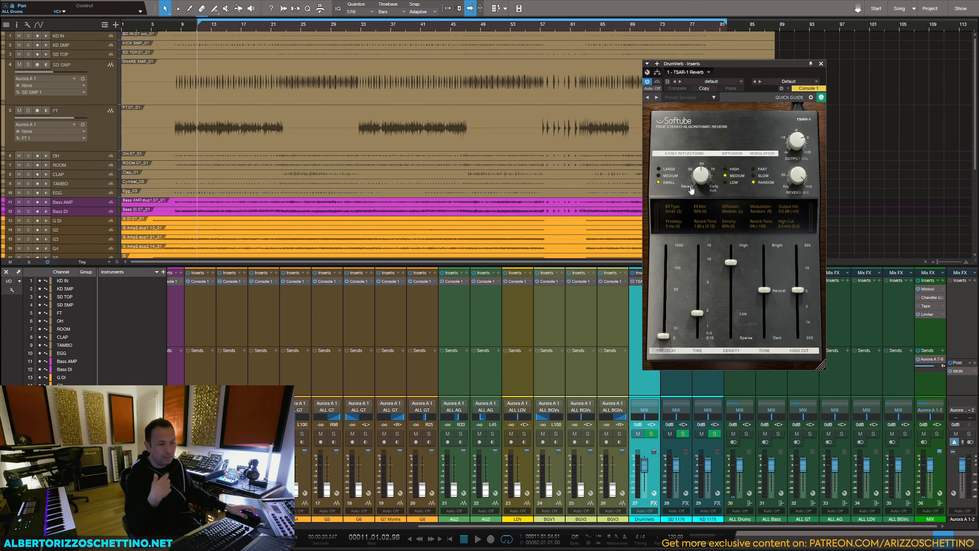
Step: Load the user preset ARS Rock Drum Reverb in the TSAR-1 on DrumVerb and close the plug-in window
{"action": "left_click", "coordinate": [711, 97]}
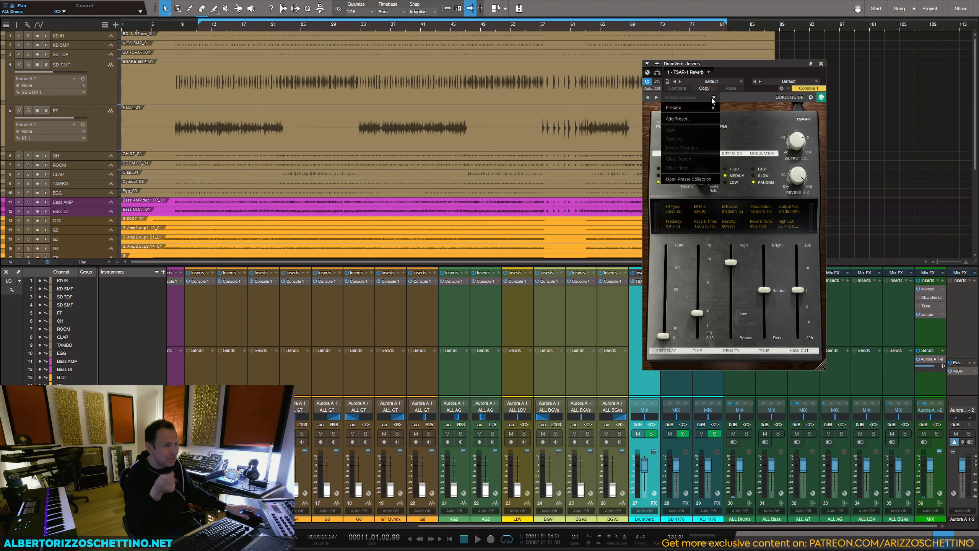
{"action": "mouse_move", "coordinate": [686, 106]}
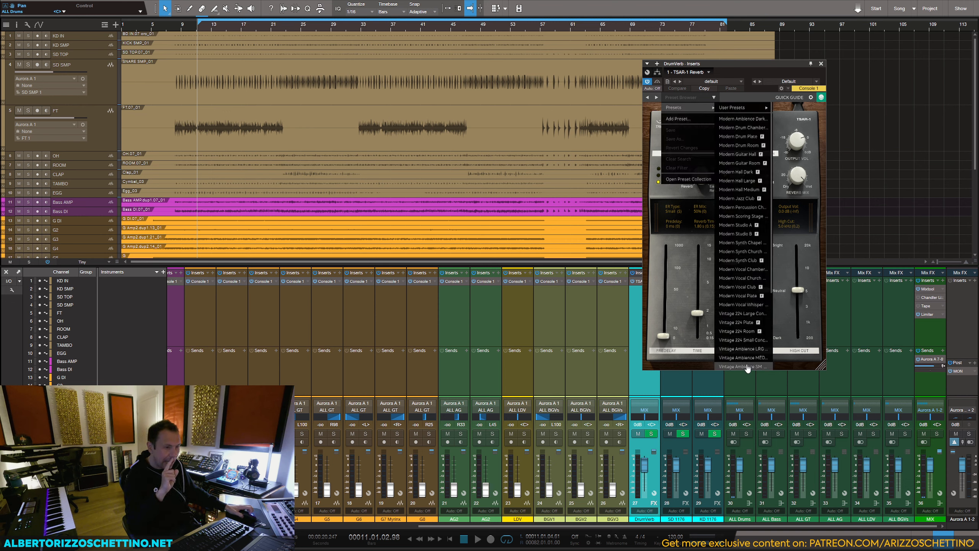
{"action": "mouse_move", "coordinate": [746, 107]}
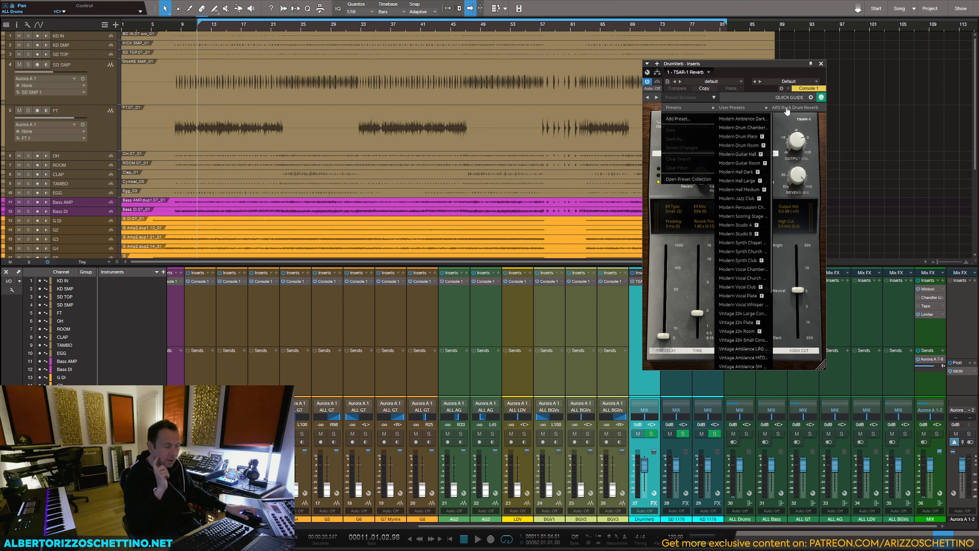
{"action": "left_click", "coordinate": [789, 110]}
{"action": "left_click_drag", "start_coordinate": [739, 65], "coordinate": [767, 56]}
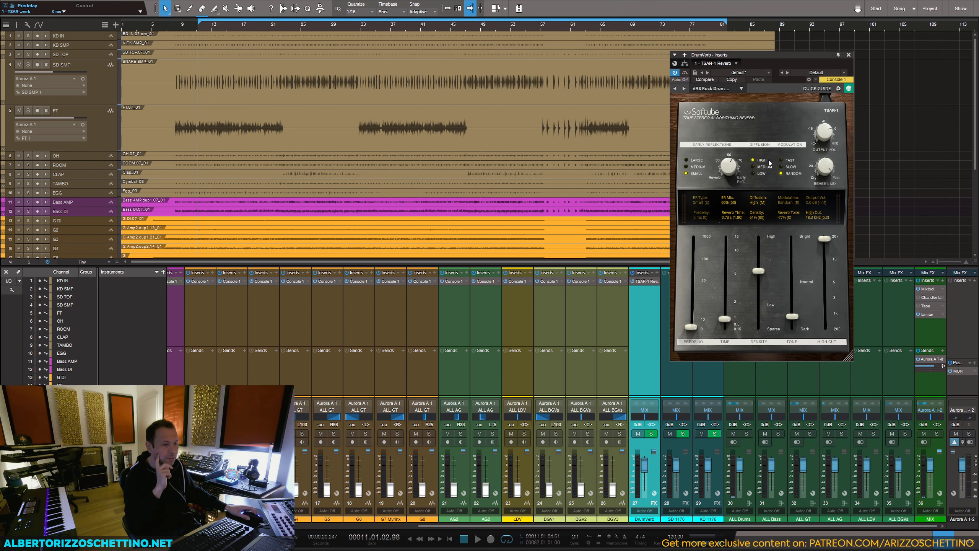
{"action": "left_click", "coordinate": [848, 54]}
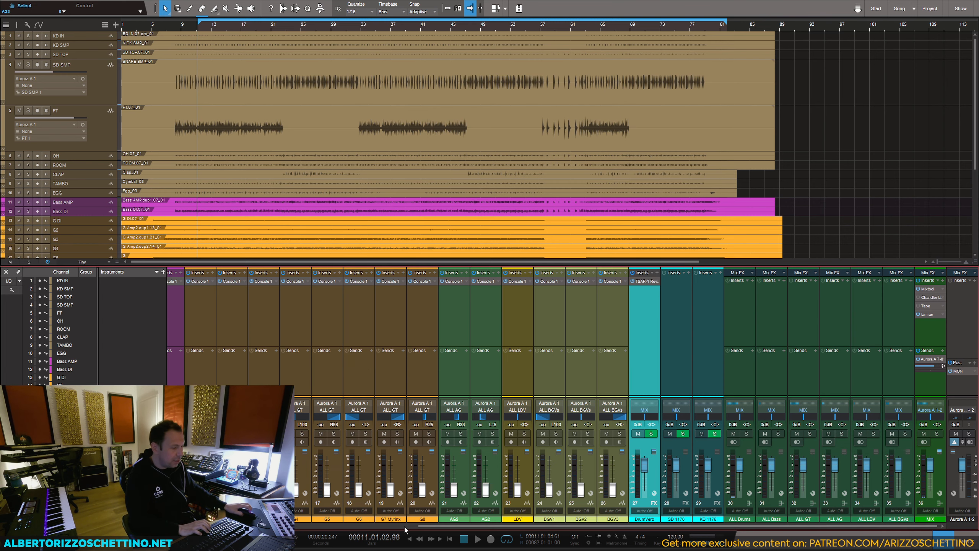
{"action": "left_click_drag", "start_coordinate": [420, 526], "coordinate": [185, 526]}
{"action": "left_click", "coordinate": [182, 373]}
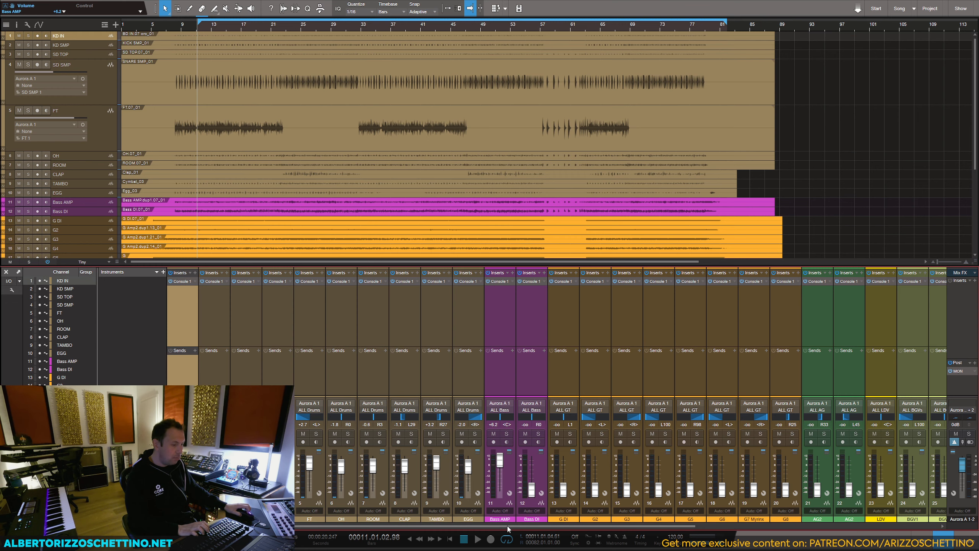
{"action": "left_click_drag", "start_coordinate": [507, 525], "coordinate": [482, 524]}
{"action": "left_click", "coordinate": [481, 351]}
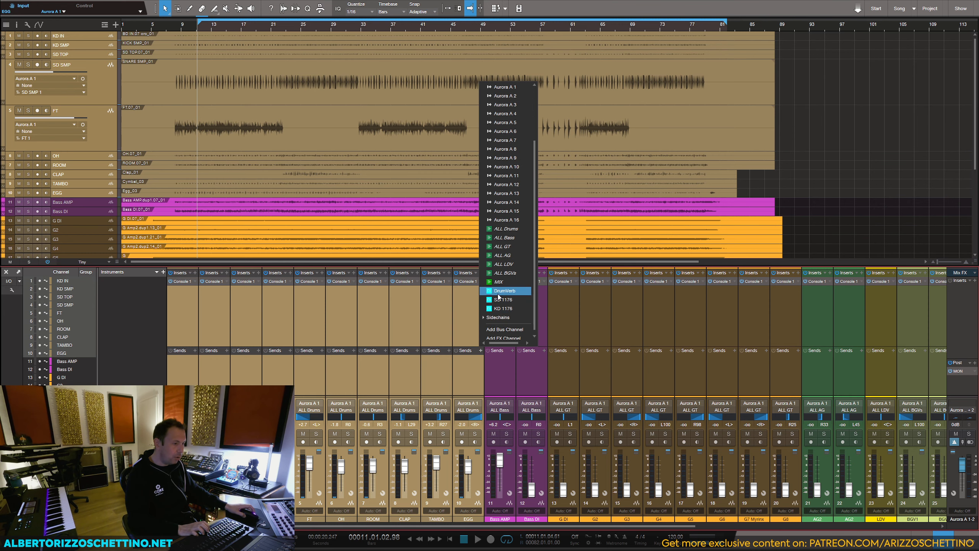
{"action": "left_click", "coordinate": [498, 292]}
Step: Select all track channels from KD IN through BGV3 and add a send to DrumVerb on each of them
{"action": "left_click", "coordinate": [187, 374]}
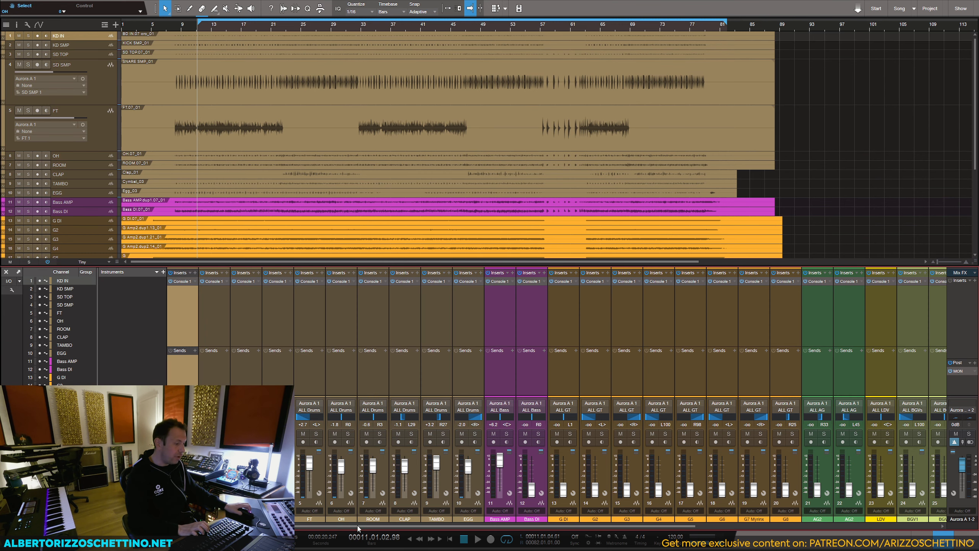
{"action": "left_click_drag", "start_coordinate": [357, 526], "coordinate": [511, 527]}
{"action": "left_click", "coordinate": [750, 372], "text": "shift"}
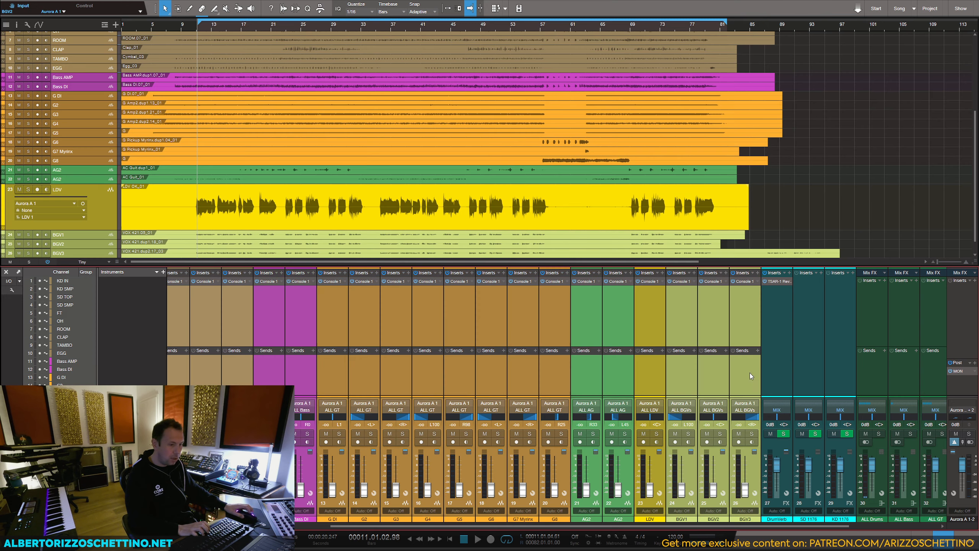
{"action": "left_click", "coordinate": [758, 351]}
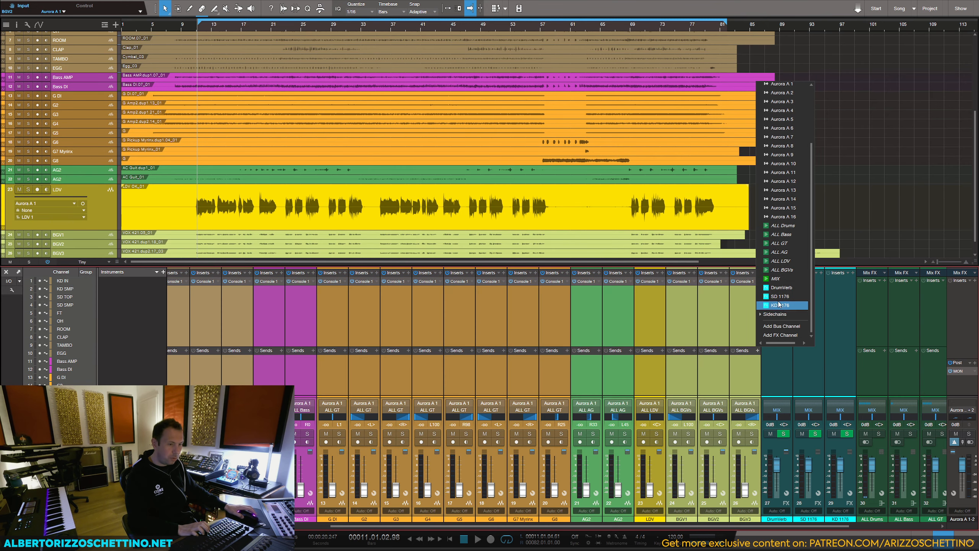
{"action": "left_click", "coordinate": [779, 288]}
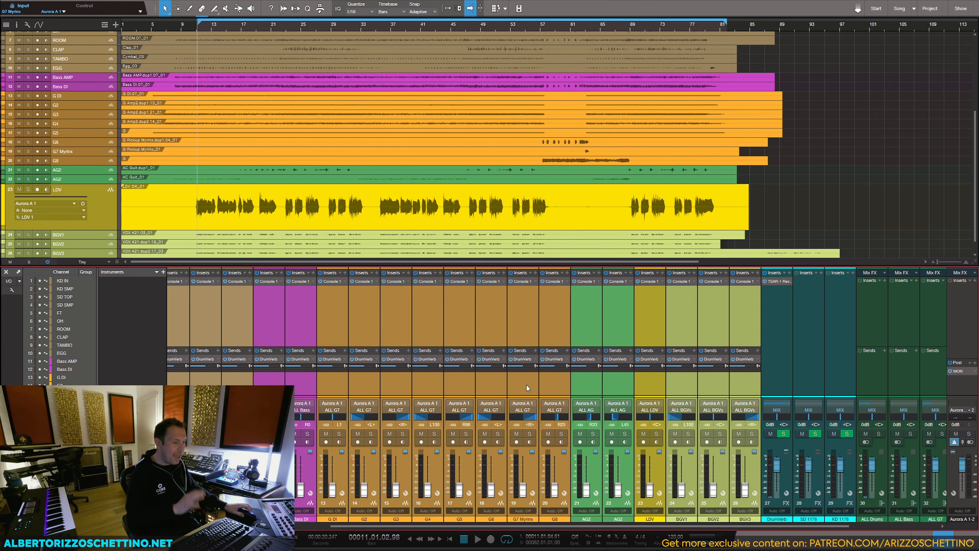
{"action": "left_click_drag", "start_coordinate": [546, 527], "coordinate": [389, 528]}
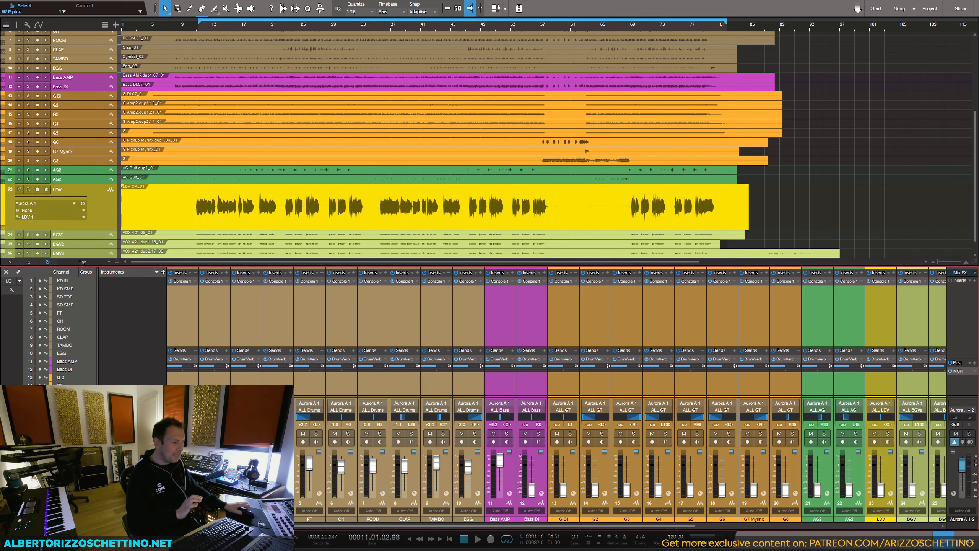
{"action": "left_click", "coordinate": [211, 377]}
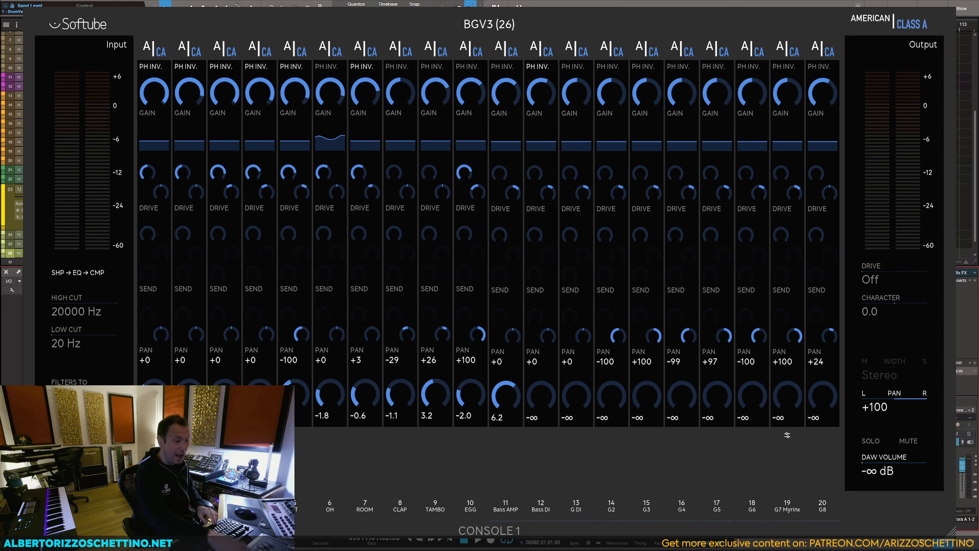
Step: Play the song and pull the Bass AMP volume all the way down to -∞ dB in Console 1
{"action": "key", "text": "space"}
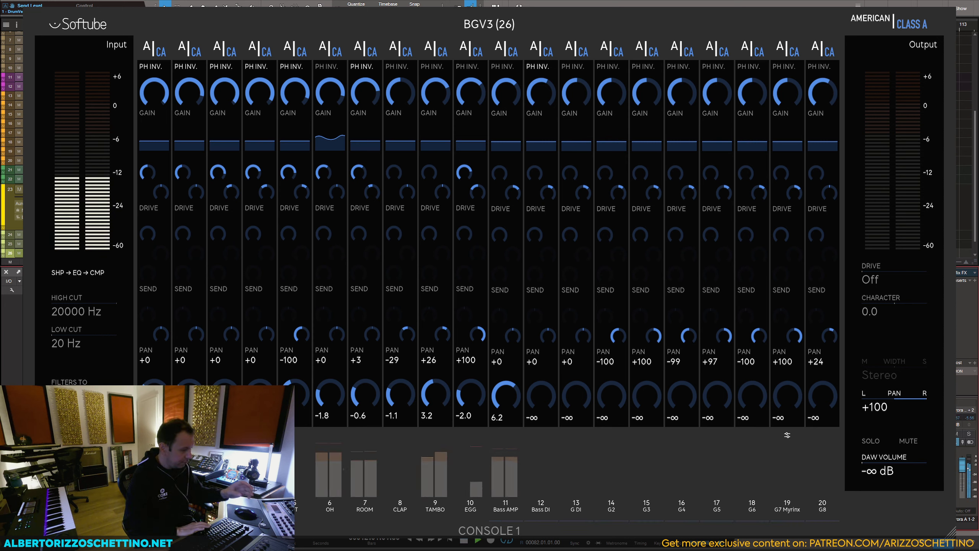
{"action": "key", "text": "space"}
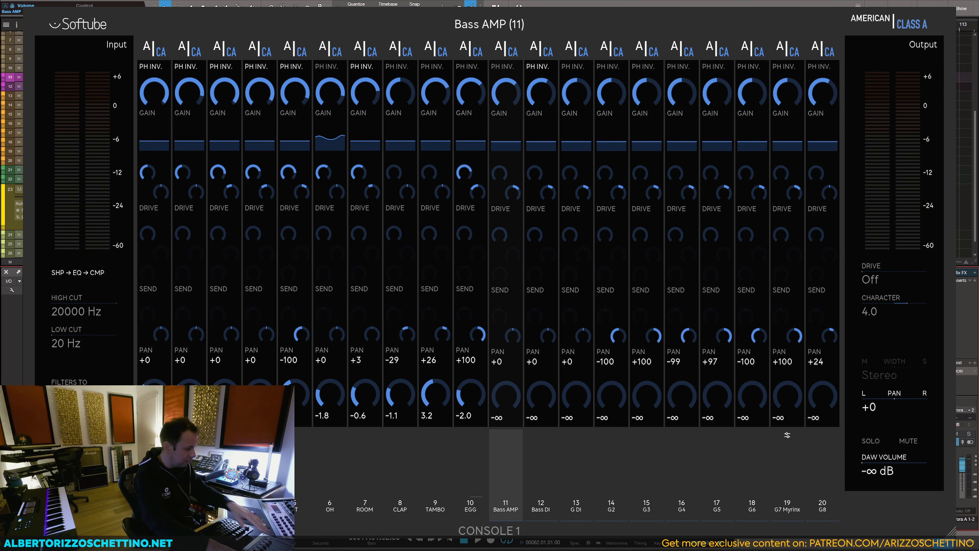
{"action": "key", "text": "space"}
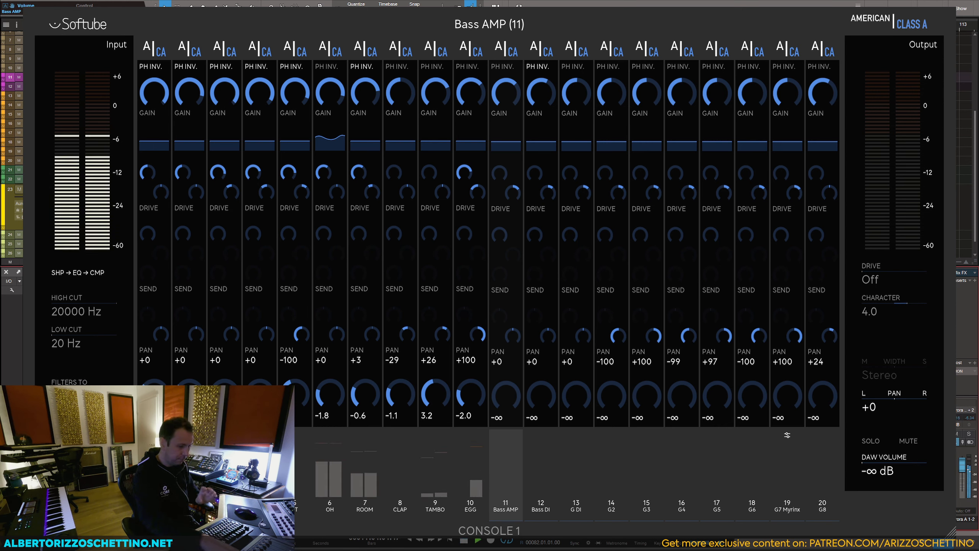
Step: Solo the OH channel and open the TSAR-1 Reverb on DrumVerb, placing its window over the empty arrangement area
{"action": "key", "text": "space"}
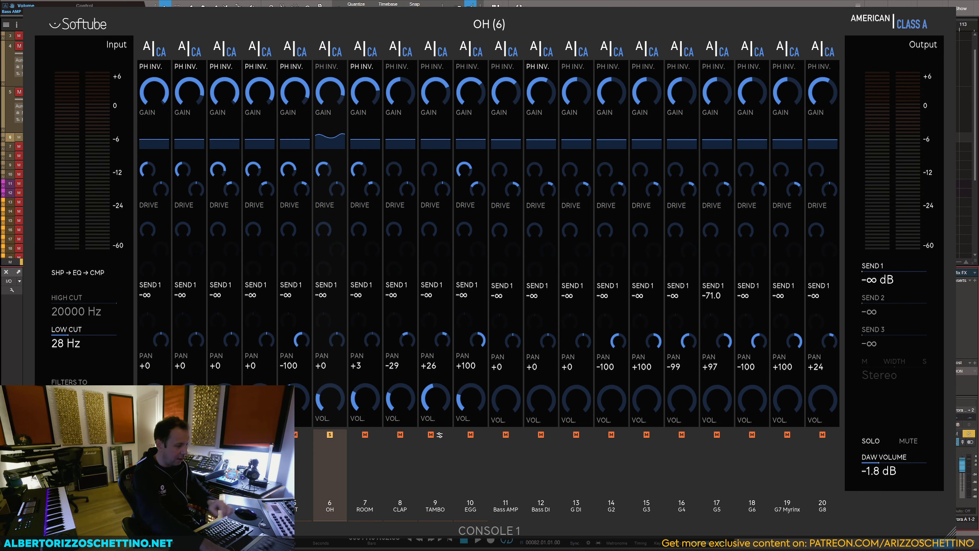
{"action": "key", "text": "space"}
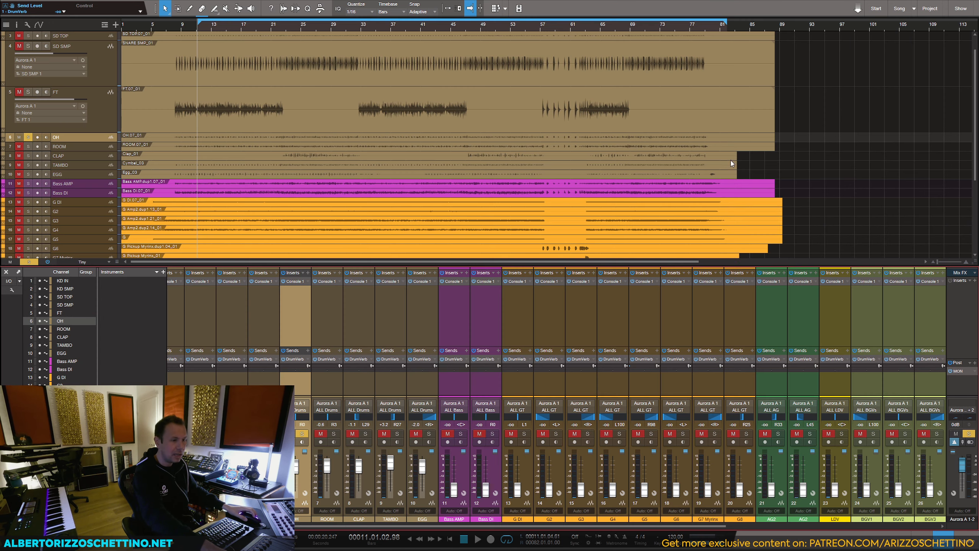
{"action": "scroll", "coordinate": [804, 527], "scroll_direction": "right", "scroll_amount": 5}
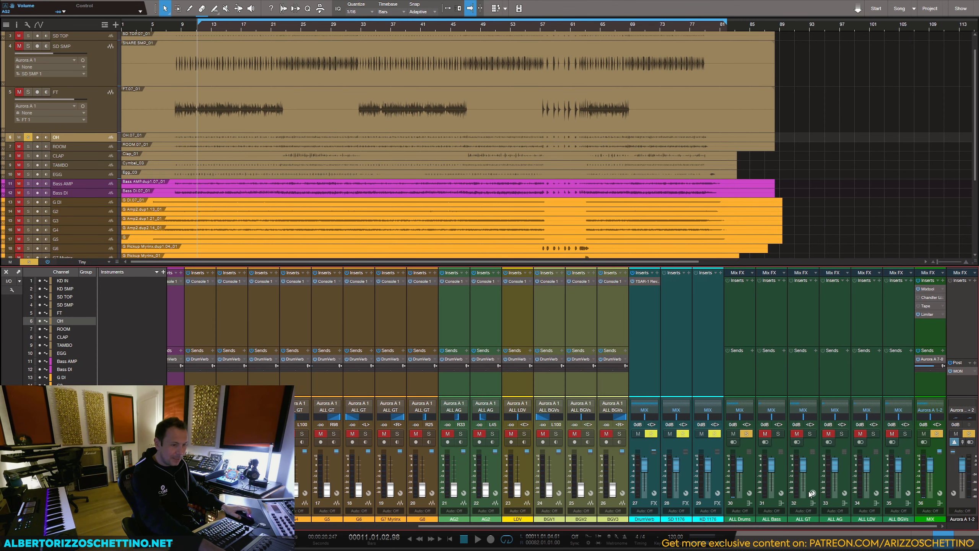
{"action": "left_click", "coordinate": [642, 281]}
{"action": "left_click_drag", "start_coordinate": [751, 57], "coordinate": [778, 40]}
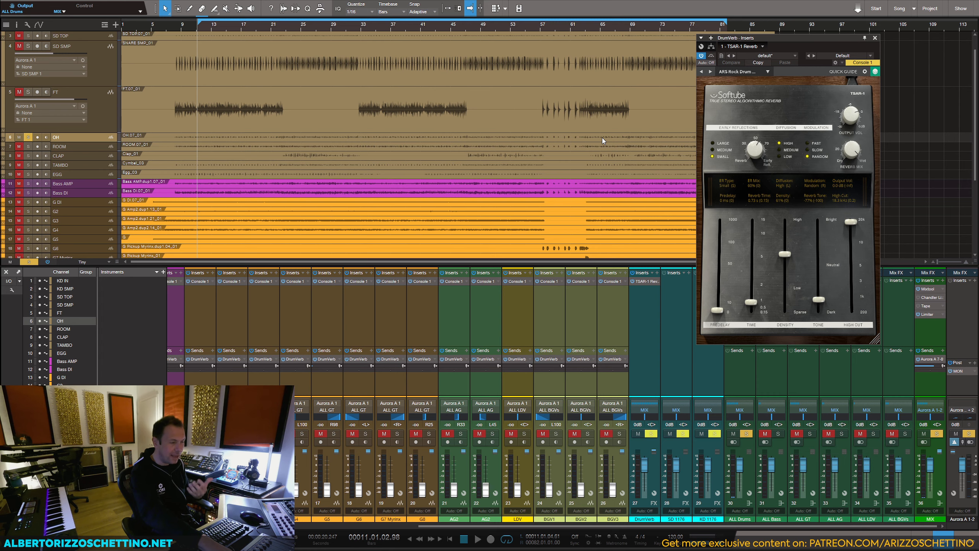
Step: Audition the soloed OH channel in short playbacks and turn its solo off
{"action": "key", "text": "space"}
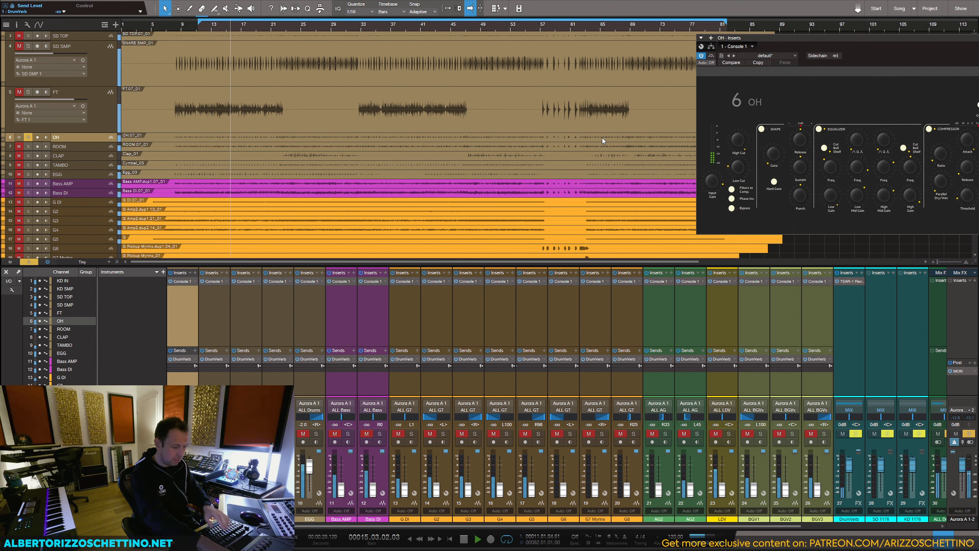
{"action": "key", "text": "space"}
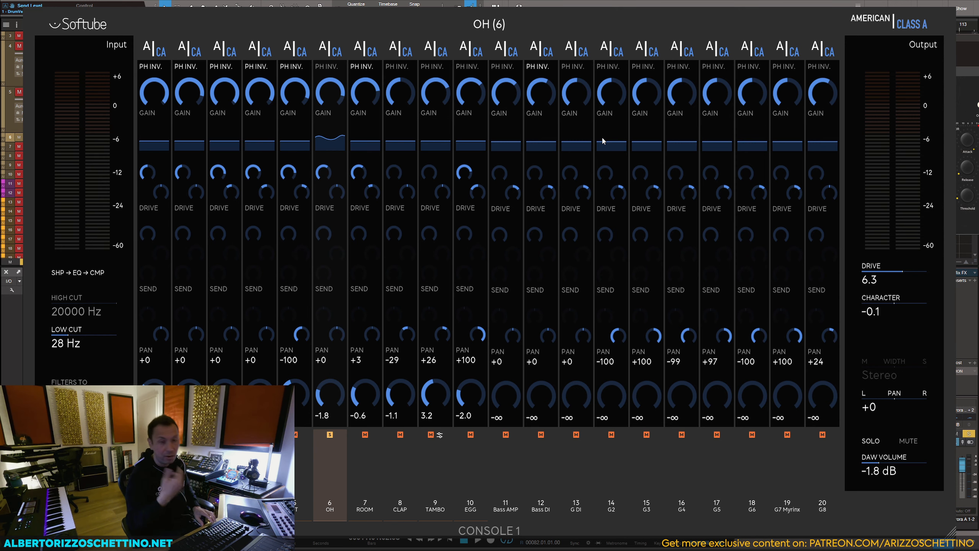
{"action": "key", "text": "space"}
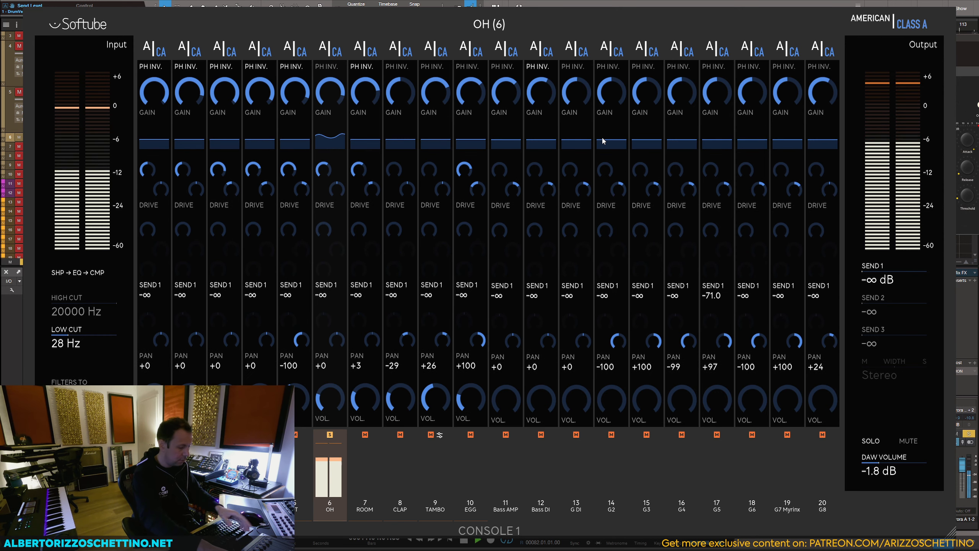
{"action": "key", "text": "space"}
{"action": "key", "text": "s"}
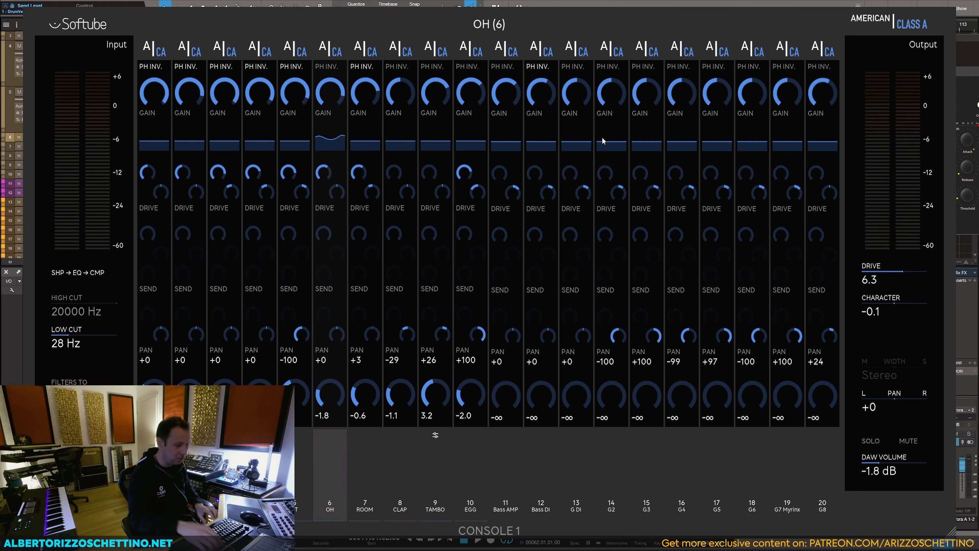
Step: During playback, set the DrumVerb sends to about -3.9 dB on OH and -25.7 dB on TAMBO, and raise the EGG send
{"action": "key", "text": "space"}
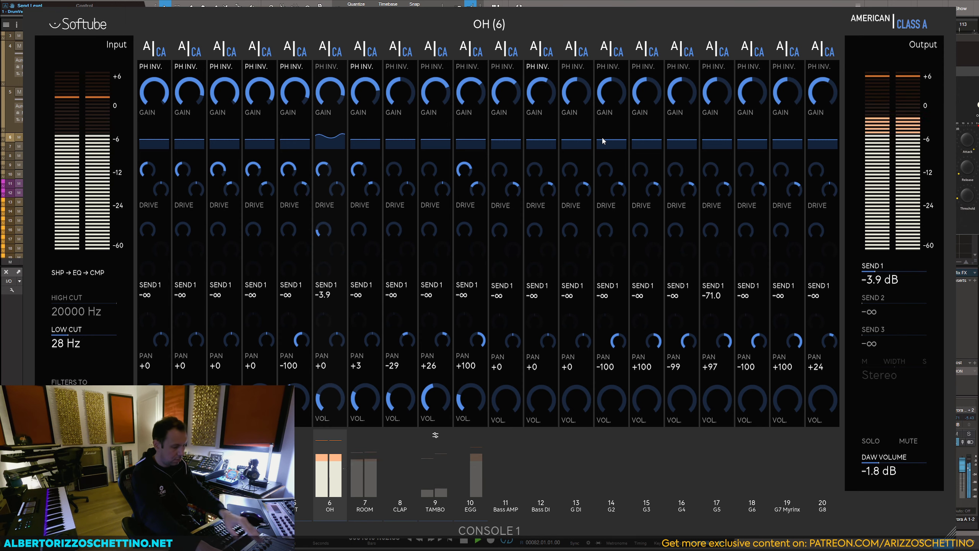
{"action": "key", "text": "space"}
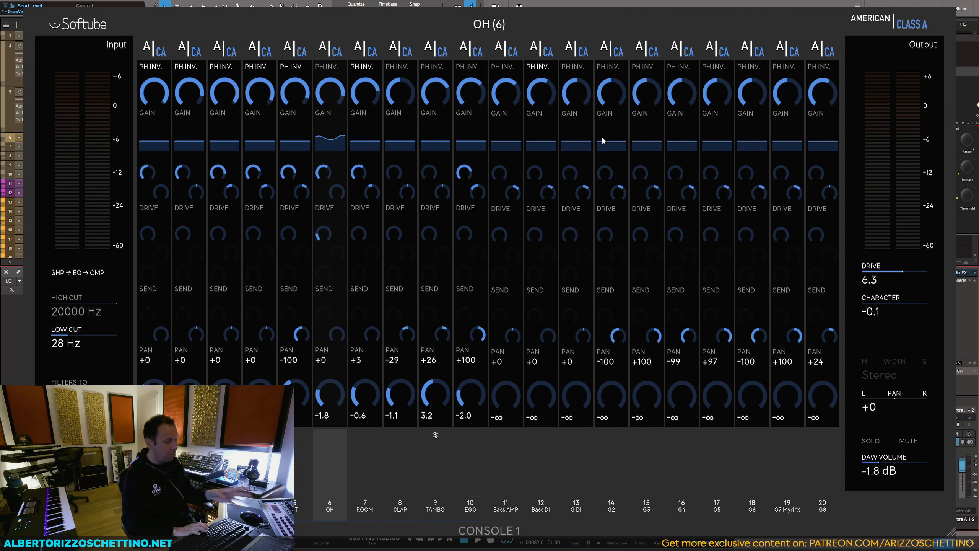
{"action": "key", "text": "space"}
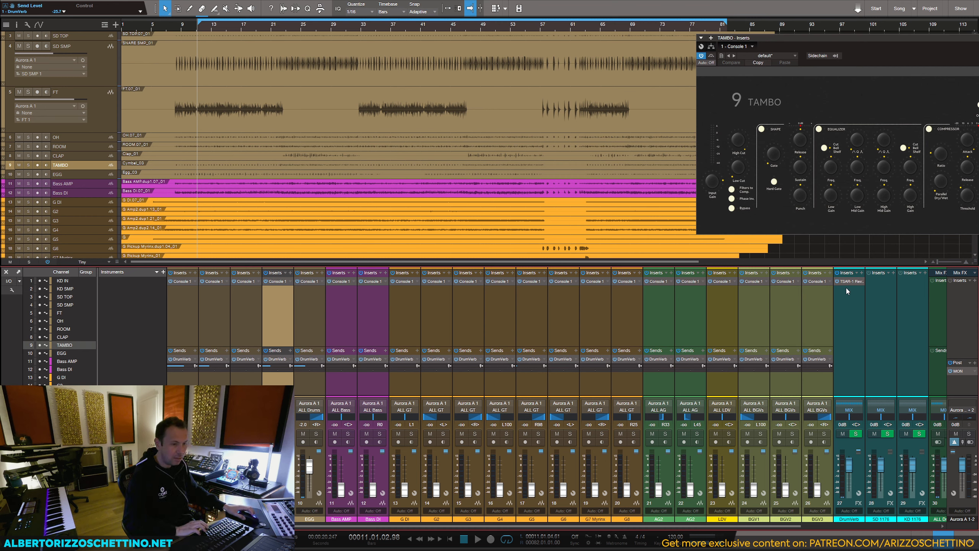
Step: Compare the playing drums with and without reverb by muting and unmuting DrumVerb, and save the song
{"action": "key", "text": "space"}
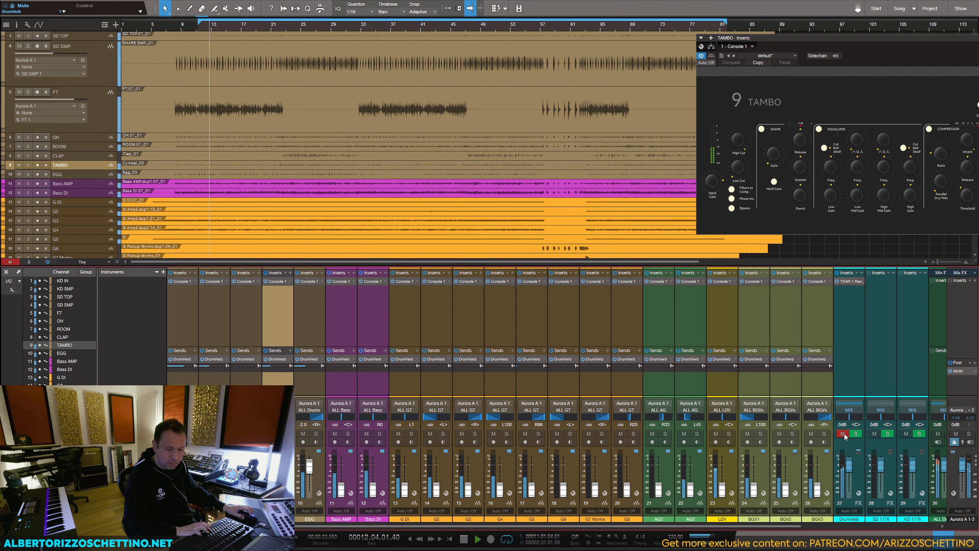
{"action": "left_click_drag", "start_coordinate": [919, 38], "coordinate": [806, 49]}
{"action": "left_click", "coordinate": [925, 49]}
{"action": "left_click", "coordinate": [843, 433]}
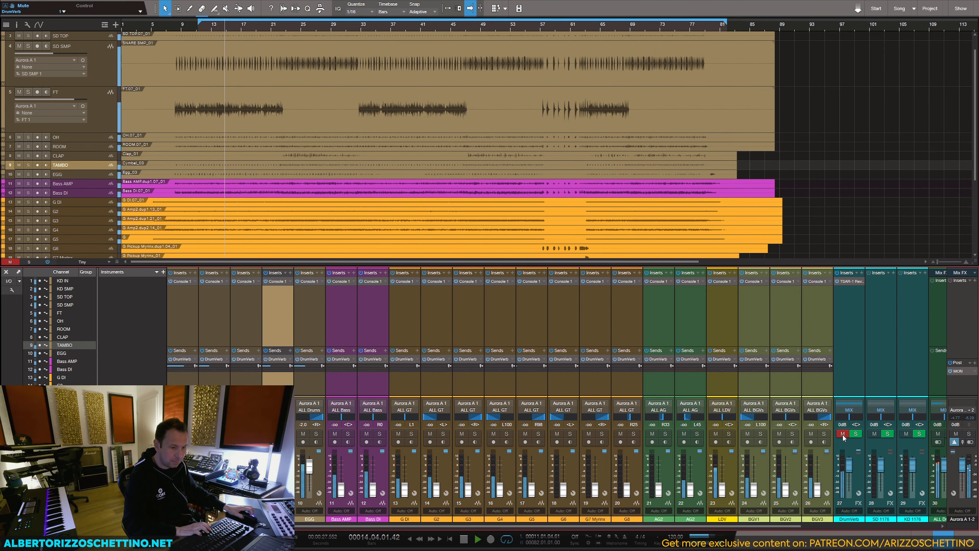
{"action": "left_click", "coordinate": [843, 433]}
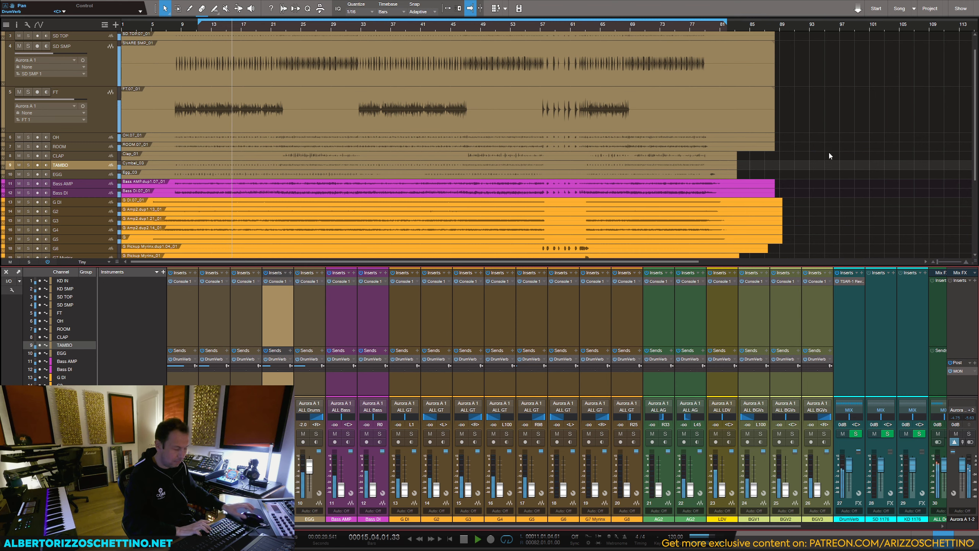
{"action": "key", "text": "space"}
{"action": "key", "text": "ctrl+s"}
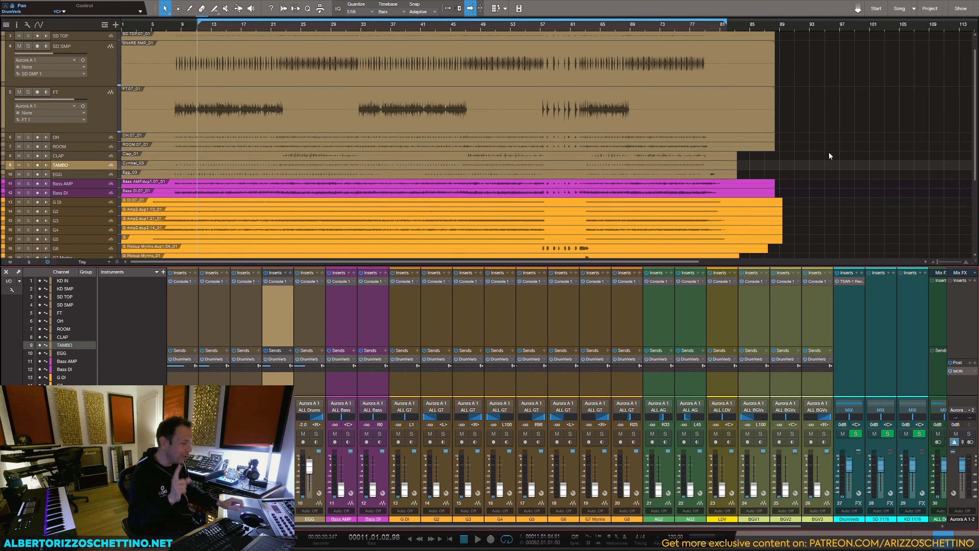
Step: Insert the Softube FET Compressor plug-in on the SD 1176 channel
{"action": "left_click_drag", "start_coordinate": [283, 526], "coordinate": [177, 526]}
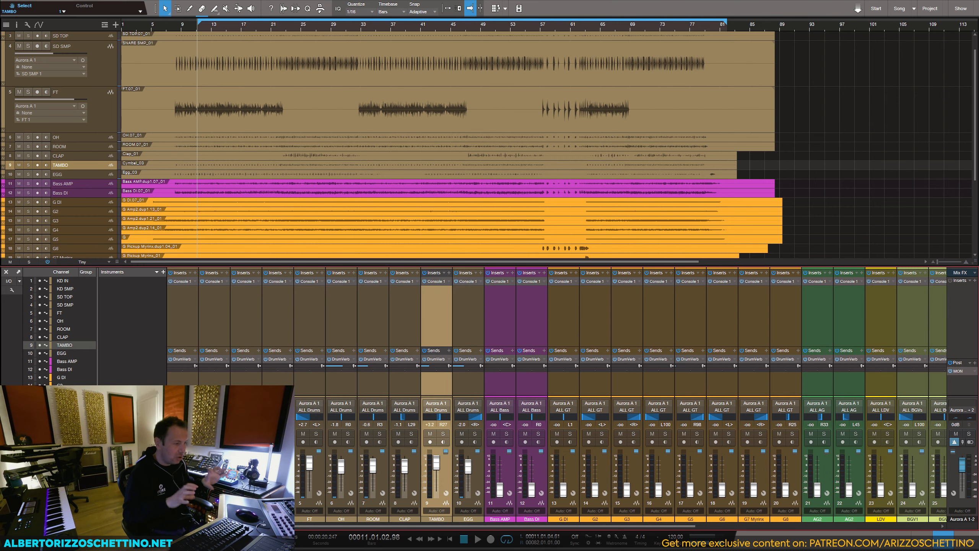
{"action": "left_click", "coordinate": [401, 332]}
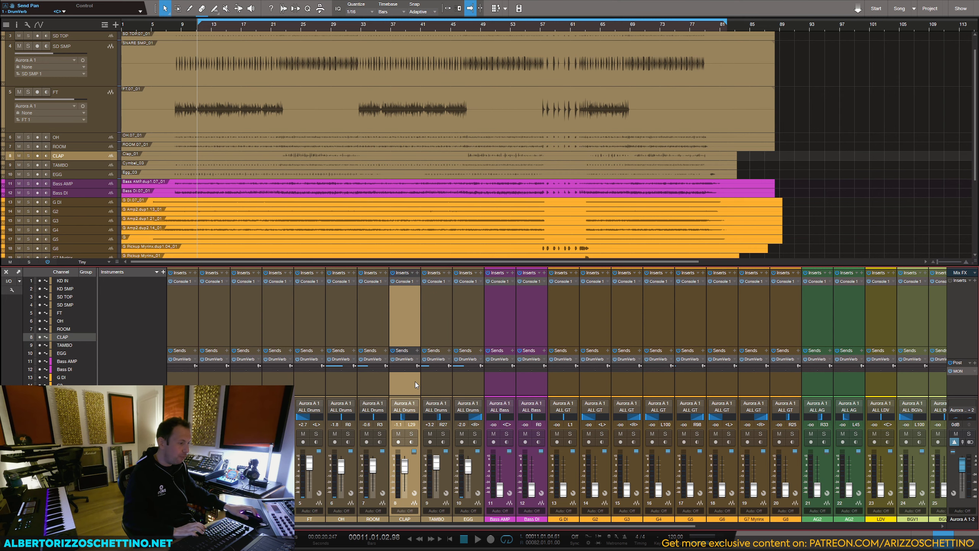
{"action": "left_click_drag", "start_coordinate": [442, 526], "coordinate": [654, 527]}
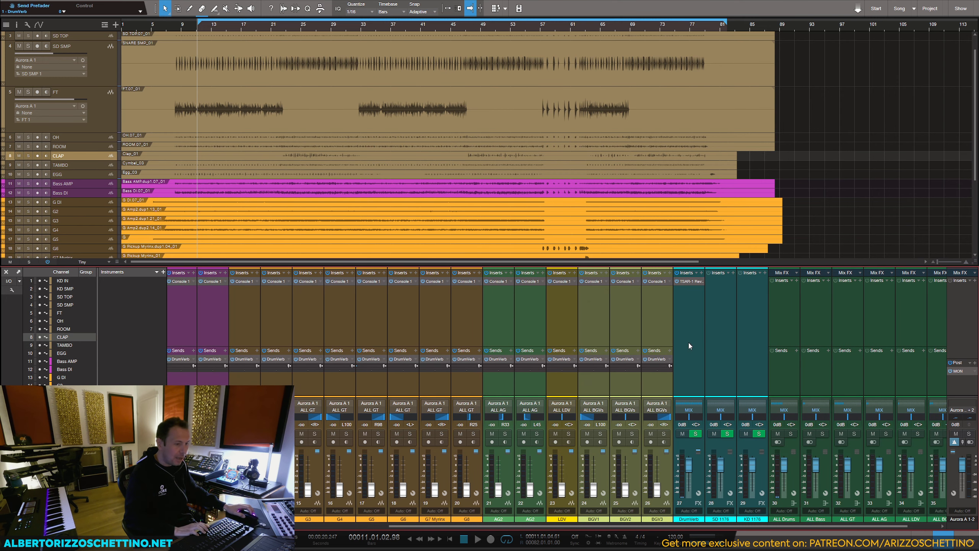
{"action": "left_click", "coordinate": [720, 297]}
{"action": "left_click", "coordinate": [739, 276]}
{"action": "type", "text": "fet"}
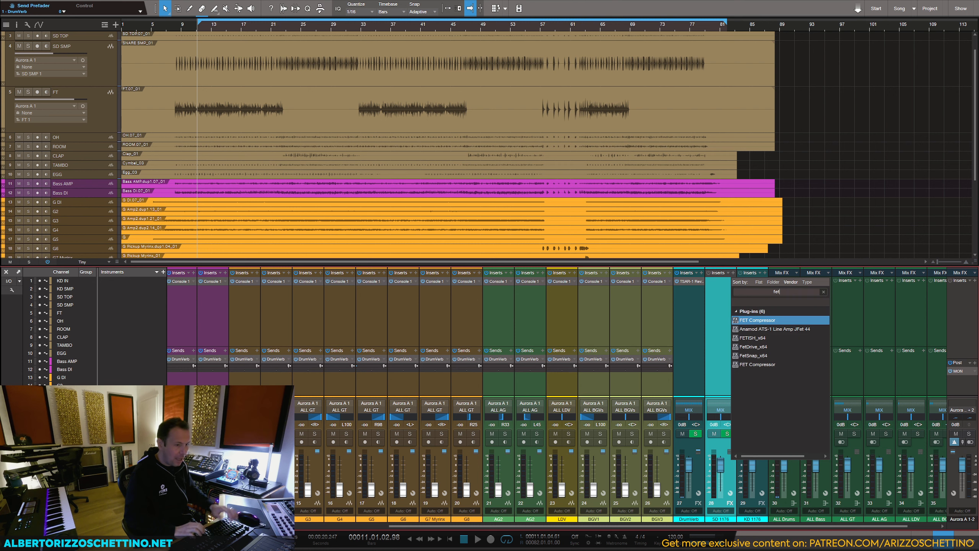
{"action": "left_click", "coordinate": [751, 365]}
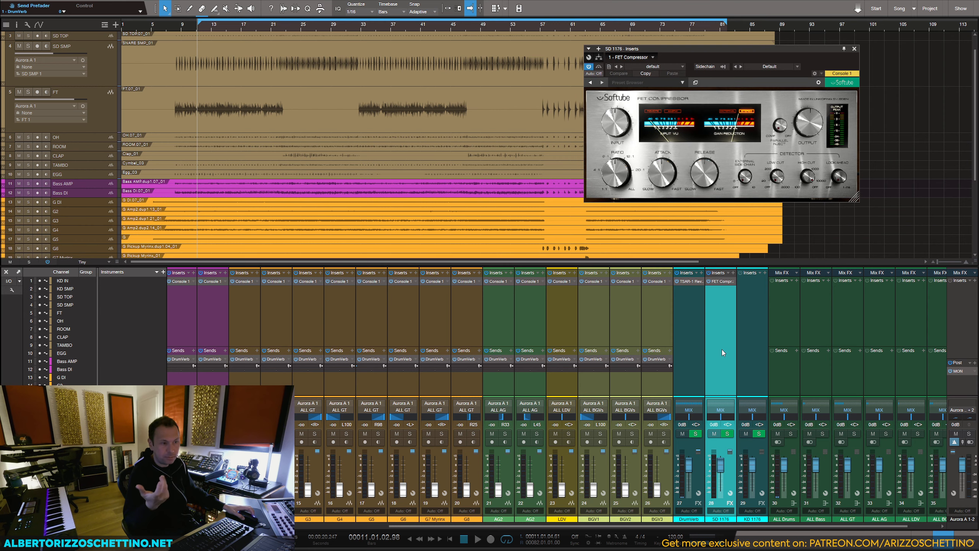
Step: Set the FET Compressor's ratio on SD 1176 to about 4.3 and its release to FAST
{"action": "left_click_drag", "start_coordinate": [724, 46], "coordinate": [783, 40]}
{"action": "left_click_drag", "start_coordinate": [672, 172], "coordinate": [668, 192]}
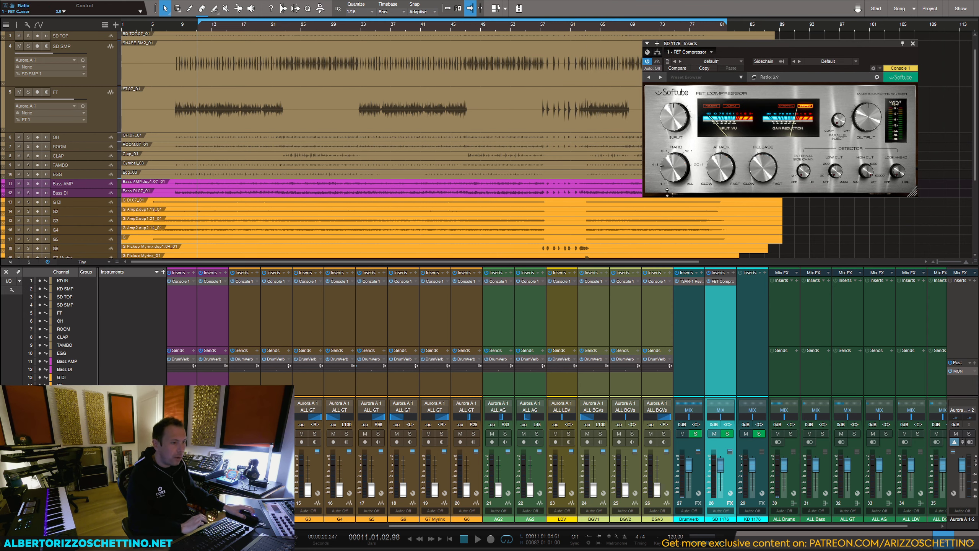
{"action": "left_click", "coordinate": [692, 77]}
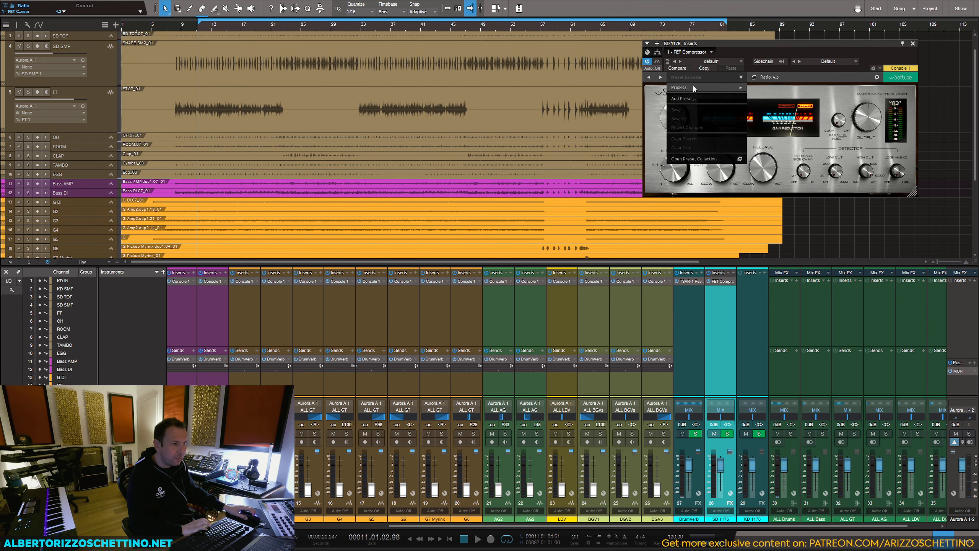
{"action": "mouse_move", "coordinate": [694, 87]}
{"action": "left_click", "coordinate": [653, 128]}
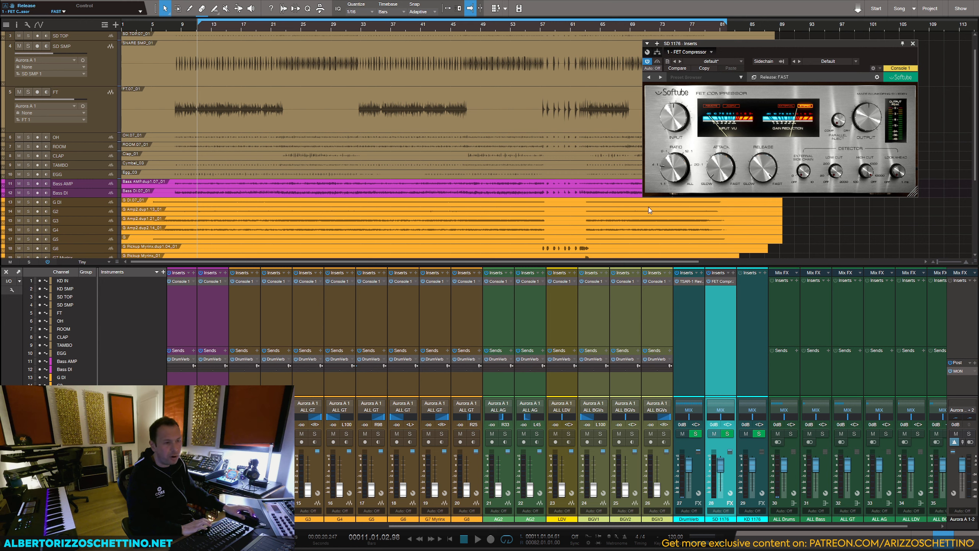
Step: Add an SD 1176 send to all drum tracks from KD IN to EGG and pull the send levels fully down
{"action": "left_click_drag", "start_coordinate": [569, 526], "coordinate": [291, 528]}
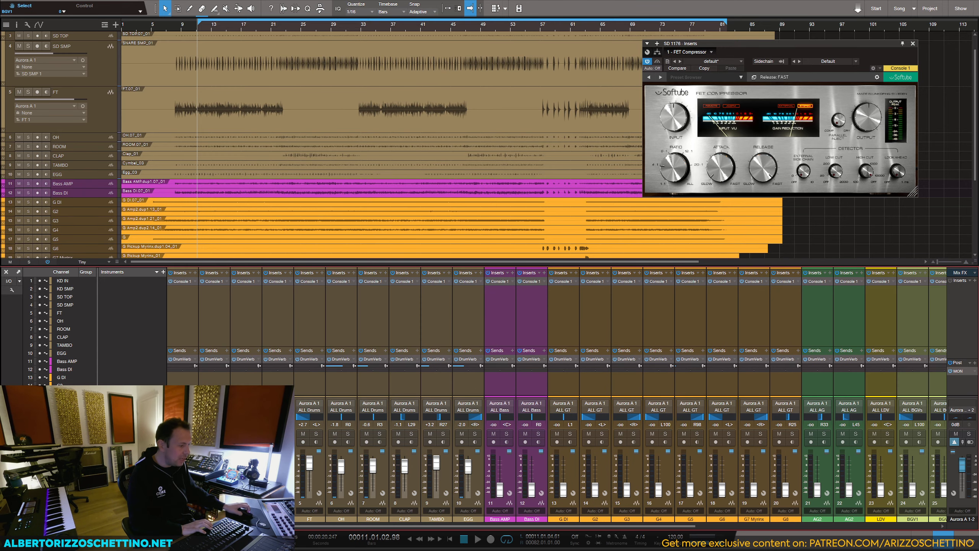
{"action": "left_click", "coordinate": [192, 384]}
{"action": "left_click", "coordinate": [475, 386], "text": "shift"}
{"action": "left_click", "coordinate": [481, 351]}
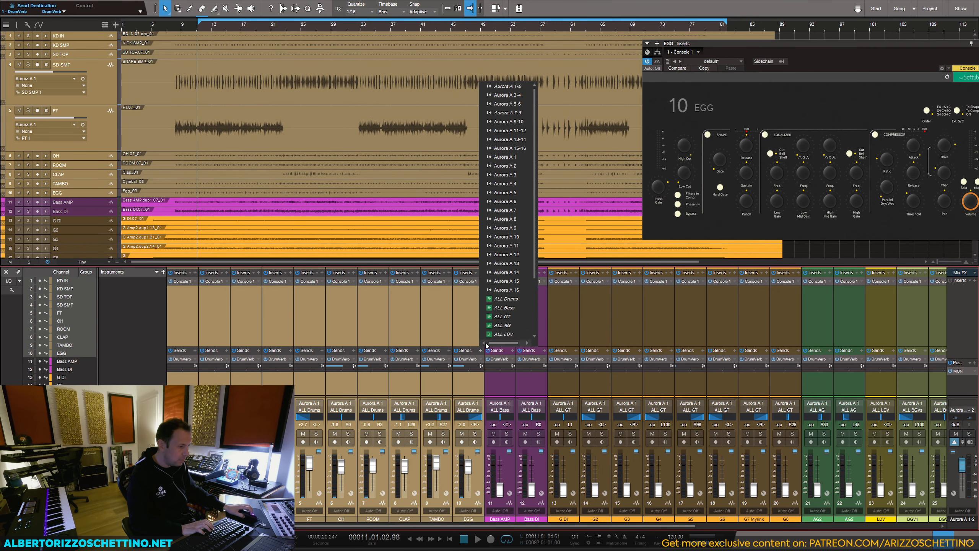
{"action": "scroll", "coordinate": [500, 319], "scroll_direction": "down", "scroll_amount": 3}
{"action": "left_click", "coordinate": [500, 317]}
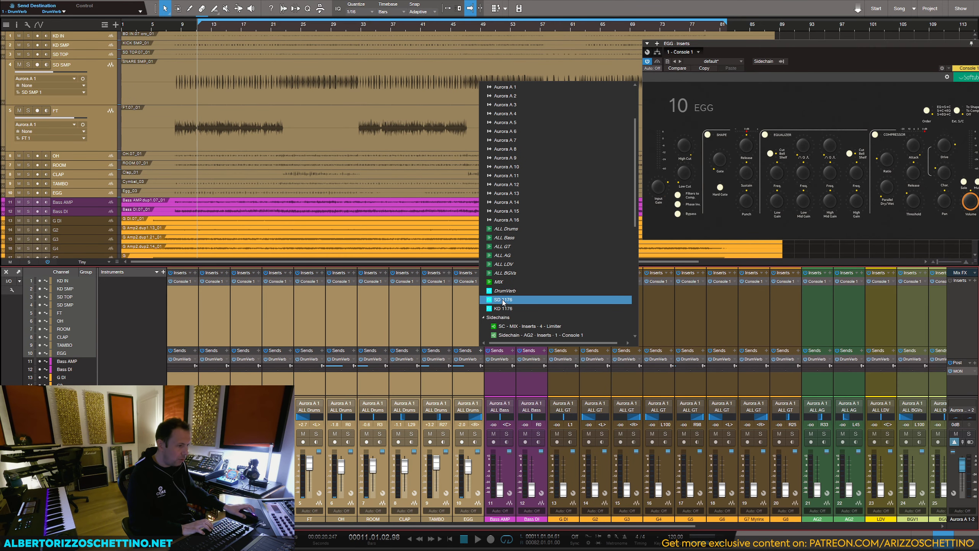
{"action": "left_click", "coordinate": [503, 300]}
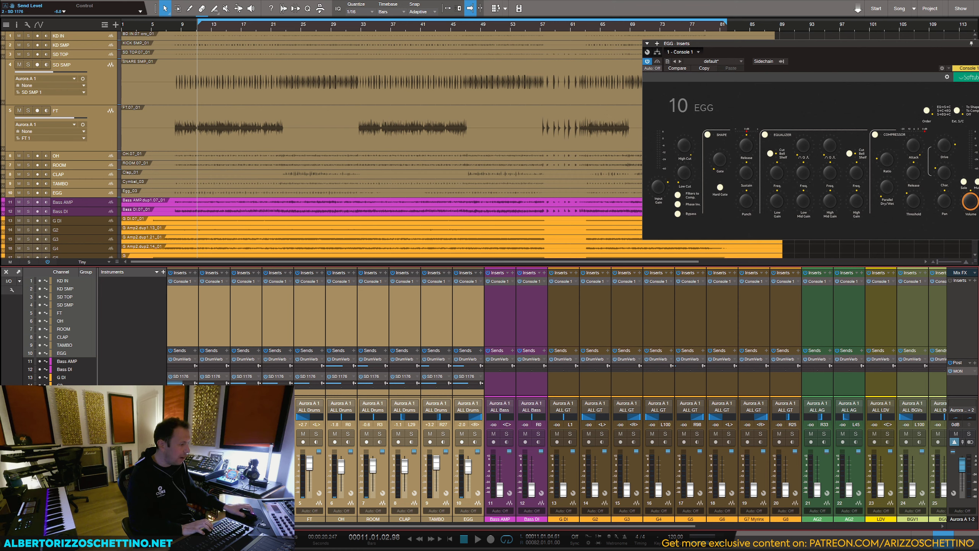
{"action": "left_click_drag", "start_coordinate": [183, 383], "coordinate": [142, 384]}
Step: Raise SD TOP's send to SD 1176 and audition the track soloed with the bus's FET Compressor open
{"action": "left_click", "coordinate": [229, 319]}
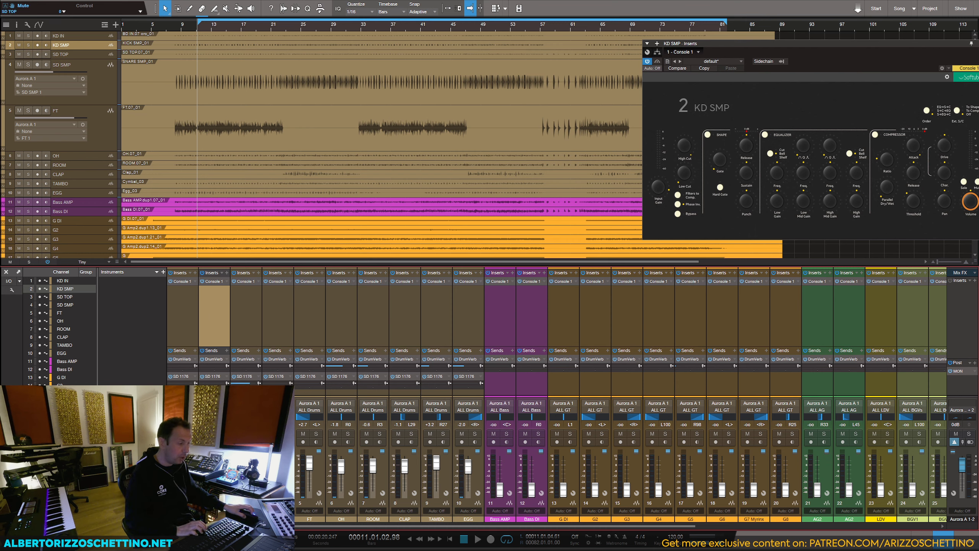
{"action": "left_click", "coordinate": [252, 434]}
{"action": "key", "text": "space"}
{"action": "left_click_drag", "start_coordinate": [287, 526], "coordinate": [631, 536]}
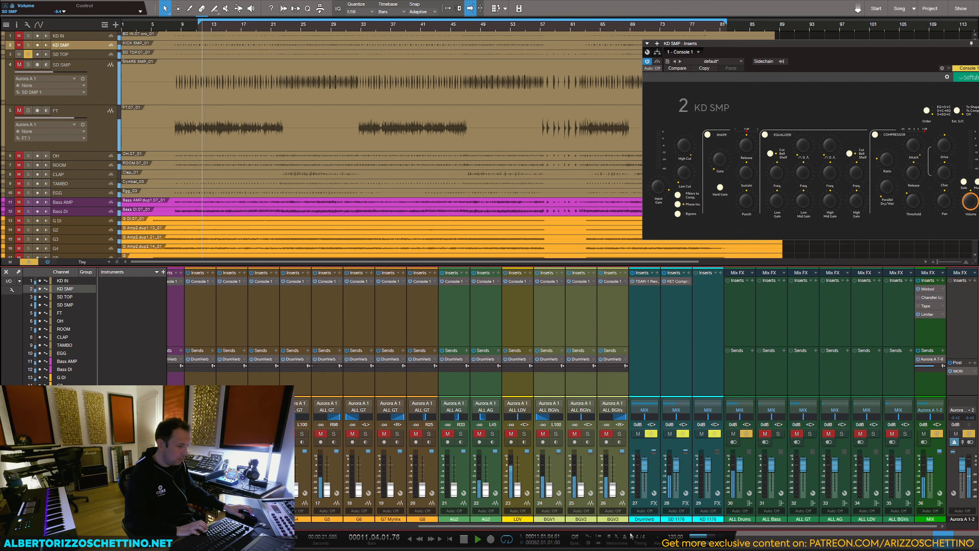
{"action": "left_click", "coordinate": [676, 282]}
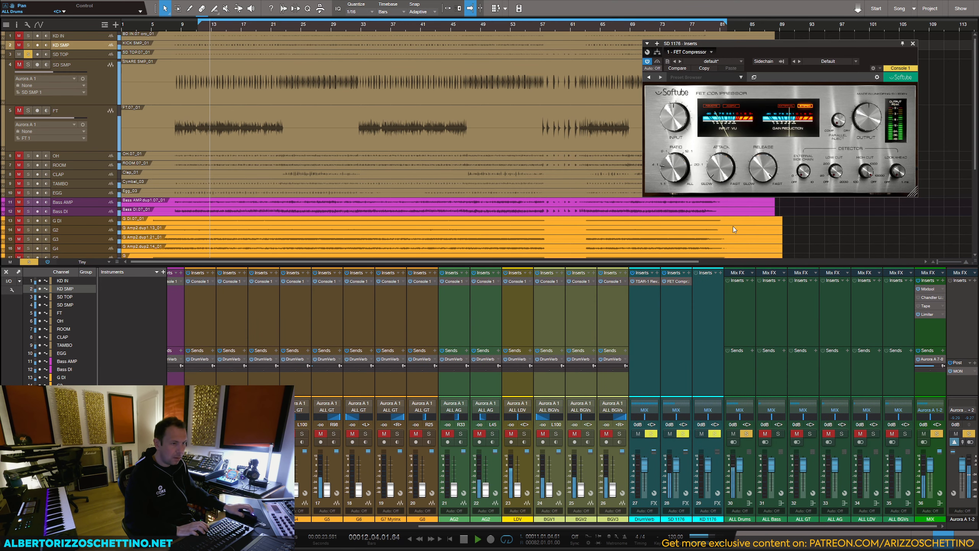
{"action": "key", "text": "space"}
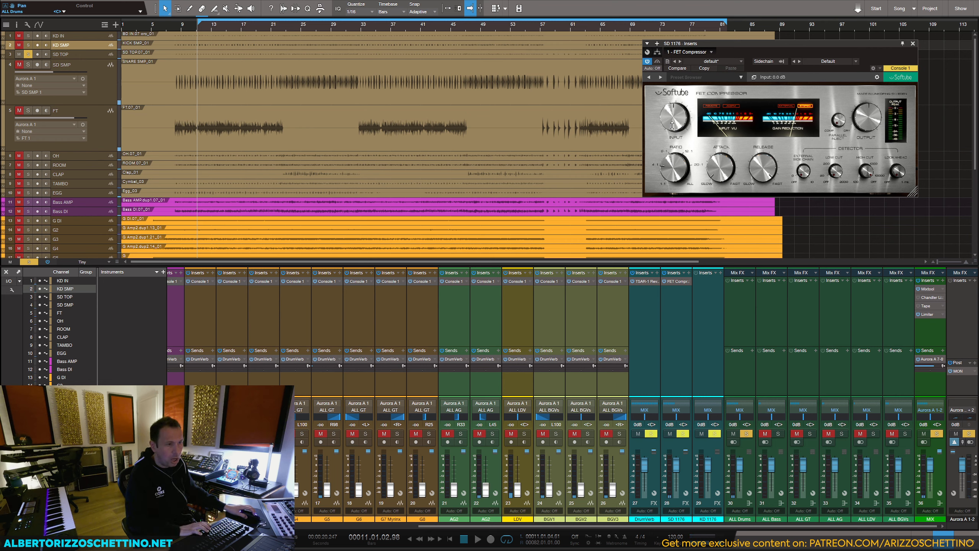
Step: During playback, raise the SD 1176 FET Compressor's input, lower its output and set the attack to about 3.7, closing the plug-in when done
{"action": "left_click_drag", "start_coordinate": [672, 125], "coordinate": [676, 109]}
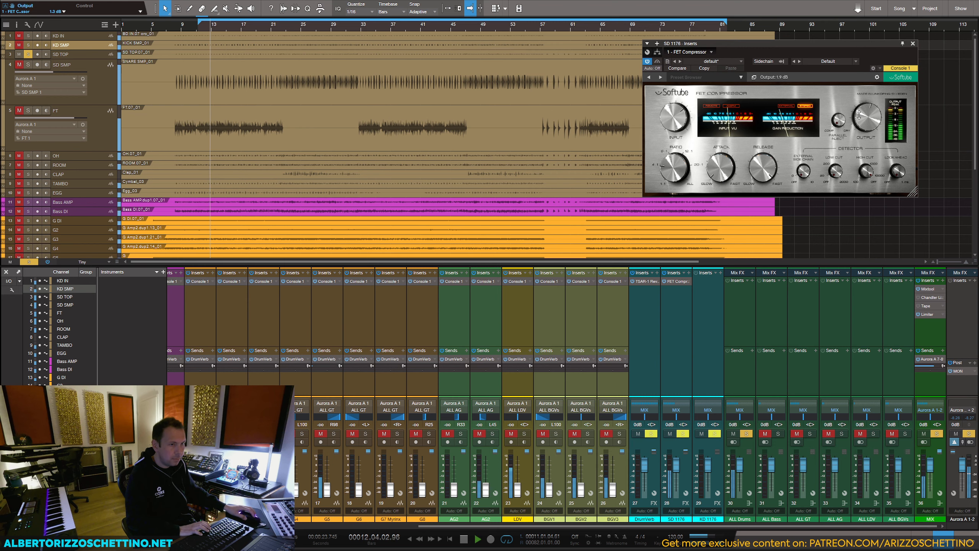
{"action": "left_click_drag", "start_coordinate": [860, 120], "coordinate": [860, 121]}
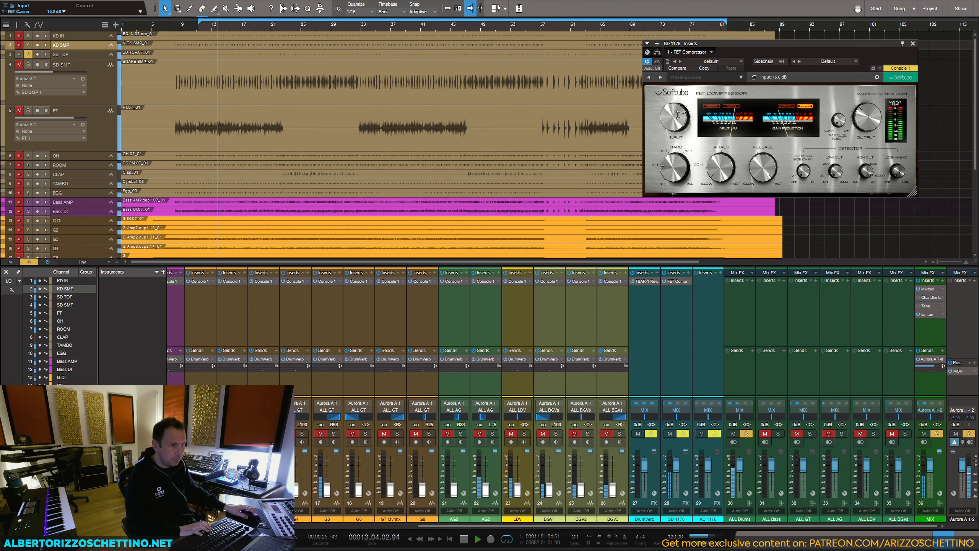
{"action": "left_click_drag", "start_coordinate": [677, 115], "coordinate": [679, 107]}
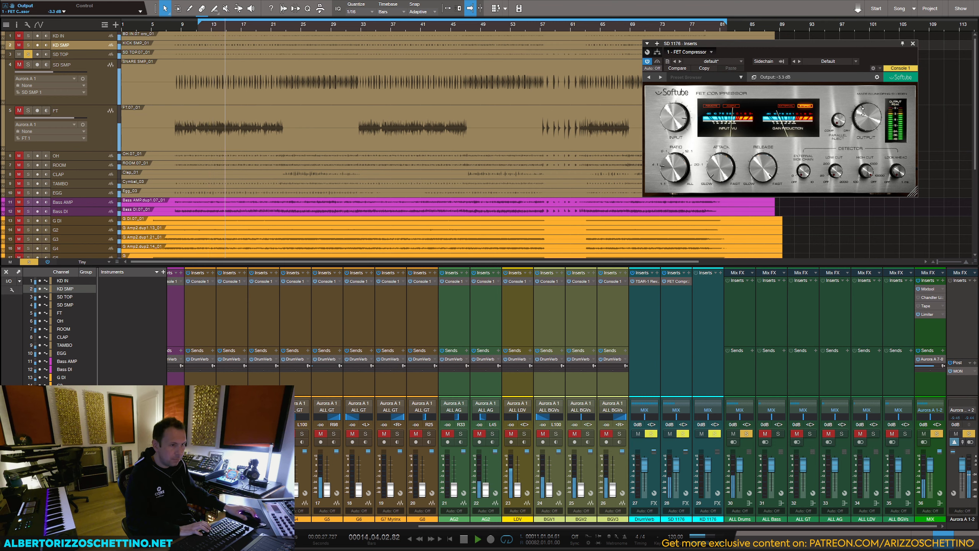
{"action": "left_click_drag", "start_coordinate": [757, 168], "coordinate": [719, 144]}
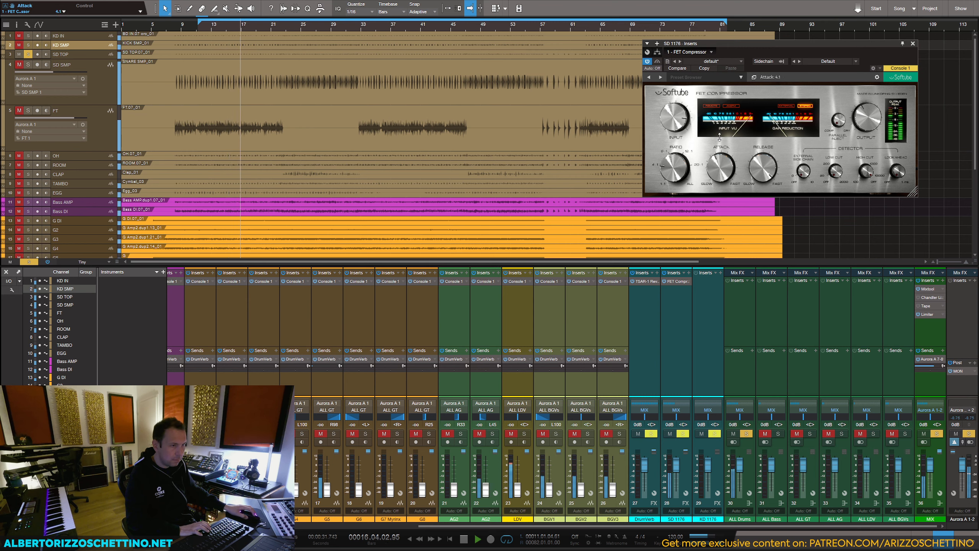
{"action": "left_click", "coordinate": [648, 51]}
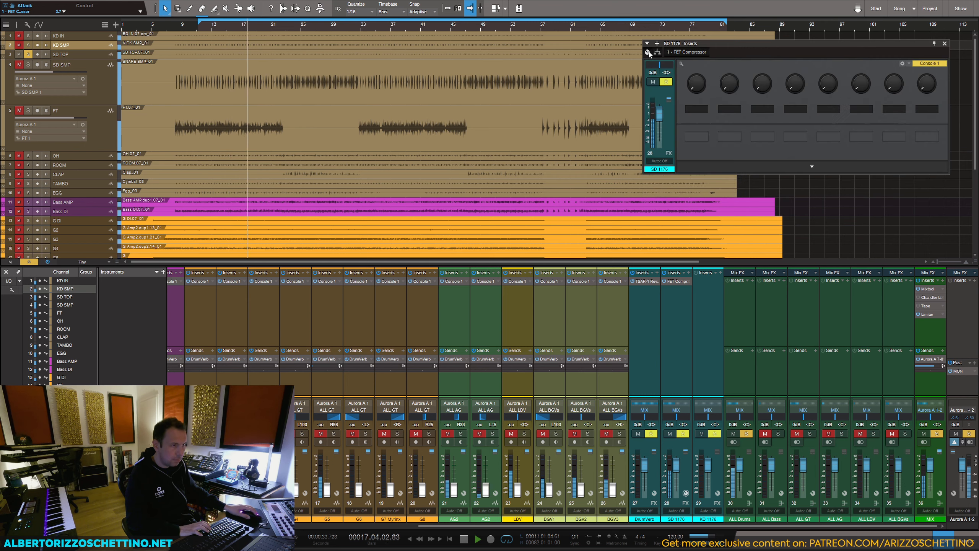
{"action": "left_click", "coordinate": [945, 44]}
{"action": "key", "text": "space"}
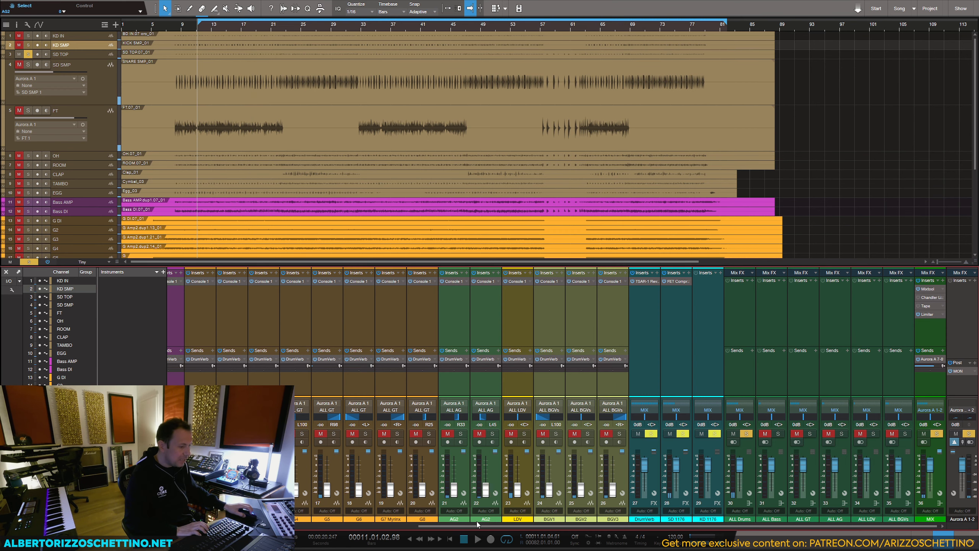
Step: Remove the SD 1176 sends from the KD IN and KD SMP tracks
{"action": "left_click_drag", "start_coordinate": [476, 529], "coordinate": [353, 528]}
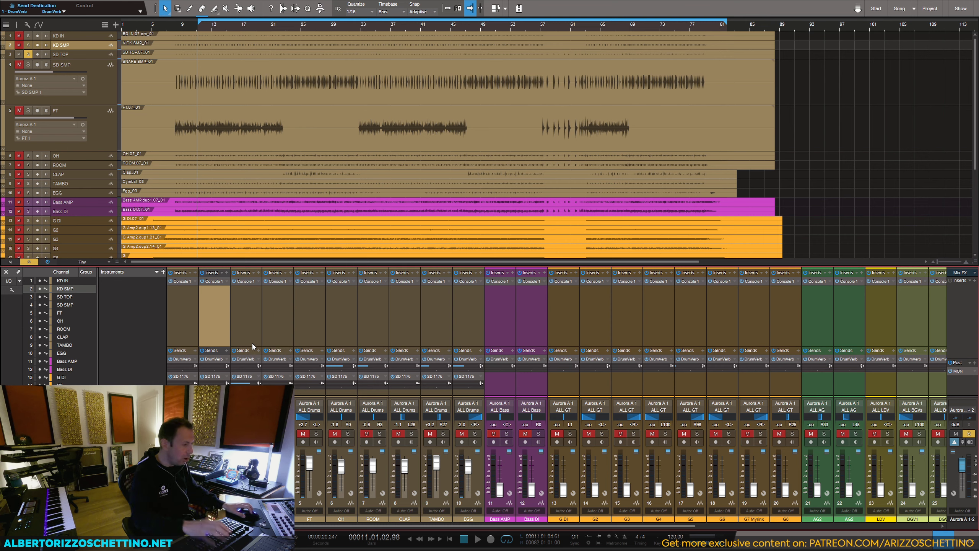
{"action": "left_click", "coordinate": [187, 328]}
{"action": "left_click", "coordinate": [214, 303]}
{"action": "left_click", "coordinate": [176, 305], "text": "shift"}
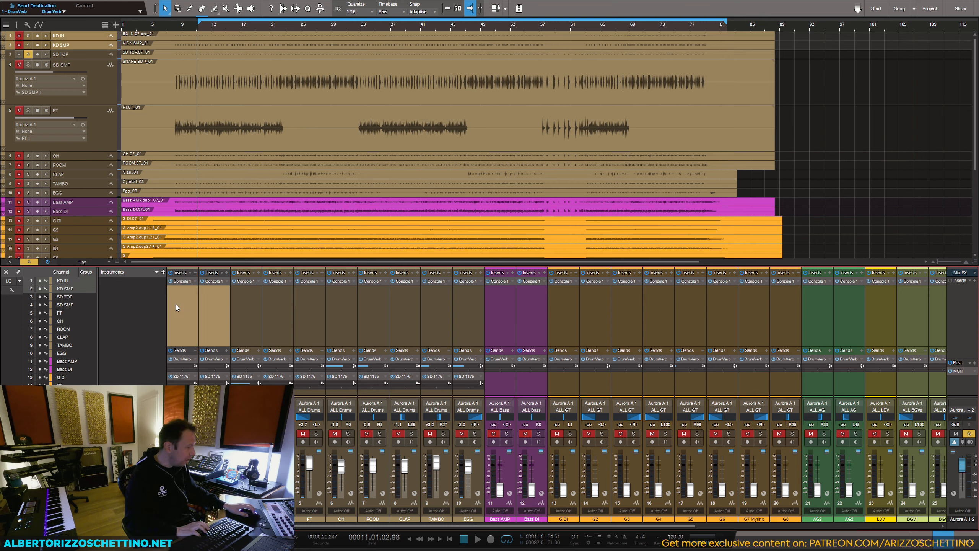
{"action": "left_click", "coordinate": [195, 376]}
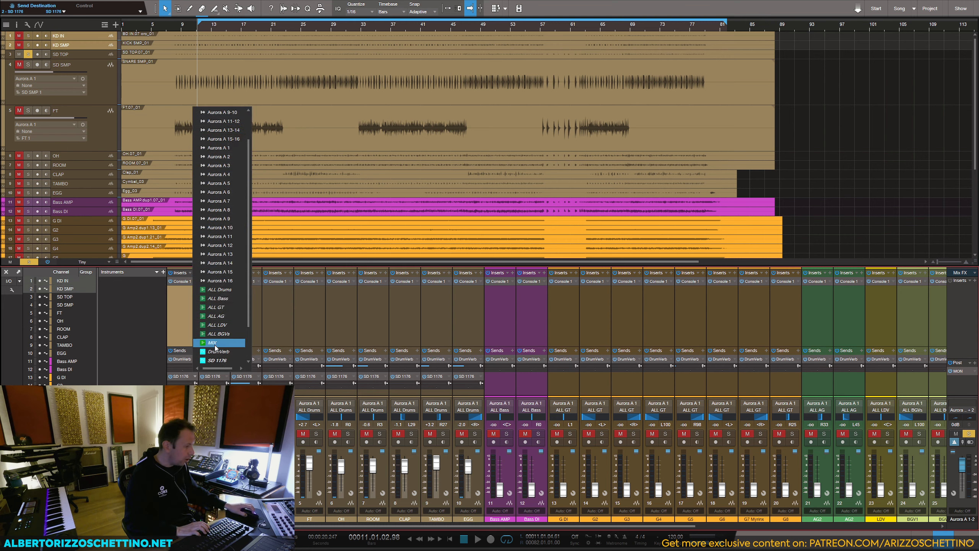
{"action": "left_click", "coordinate": [215, 351]}
Step: Remove the SD 1176 sends from the tracks FT through EGG
{"action": "left_click", "coordinate": [303, 390]}
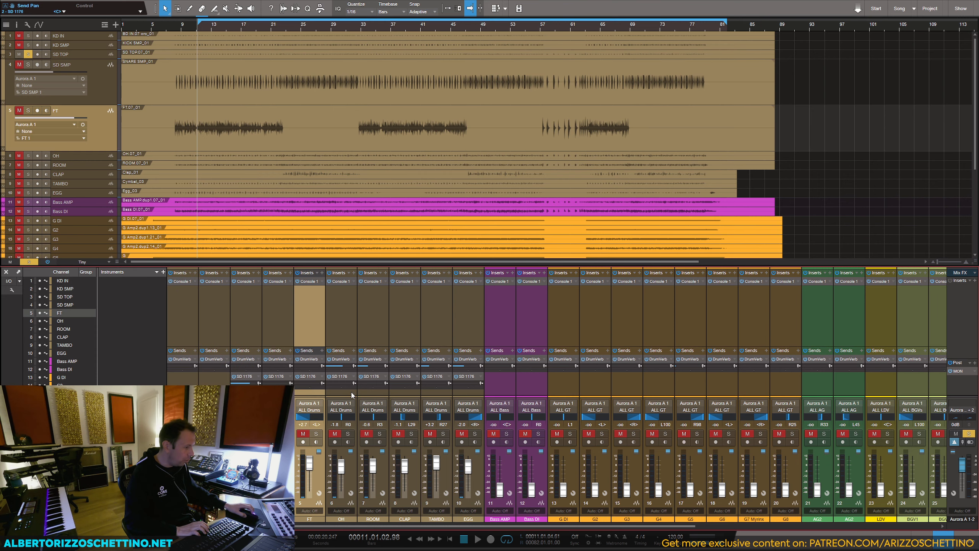
{"action": "left_click", "coordinate": [468, 389], "text": "shift"}
{"action": "left_click", "coordinate": [480, 376]}
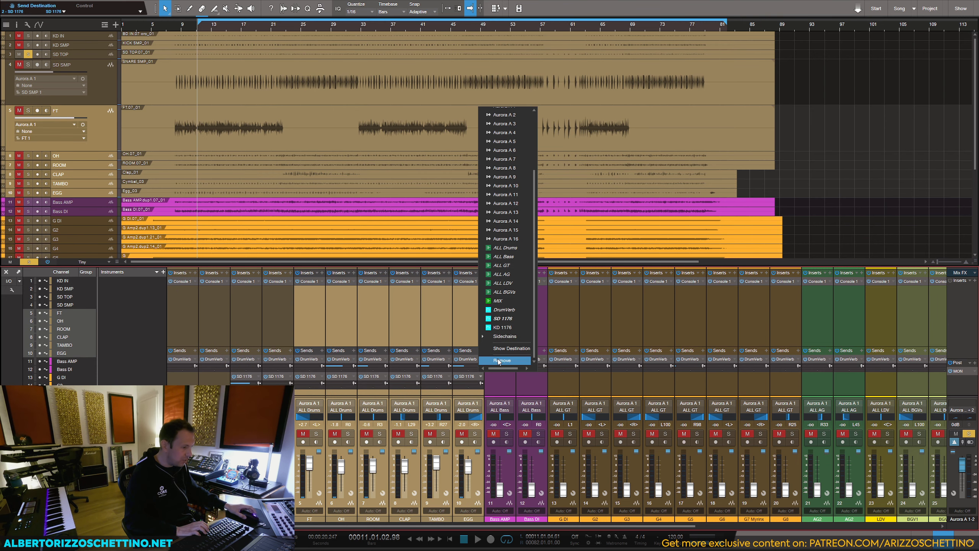
{"action": "left_click", "coordinate": [499, 360]}
Step: Add a KD 1176 send to KD IN and KD SMP with the levels fully down, and save the song
{"action": "left_click", "coordinate": [214, 382]}
{"action": "left_click", "coordinate": [183, 382], "text": "shift"}
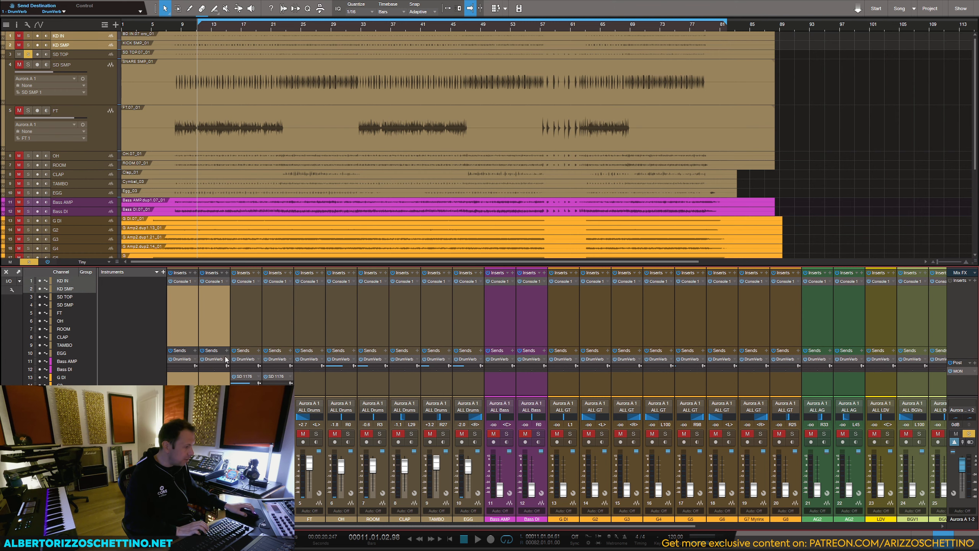
{"action": "left_click", "coordinate": [227, 352]}
{"action": "left_click", "coordinate": [247, 317]}
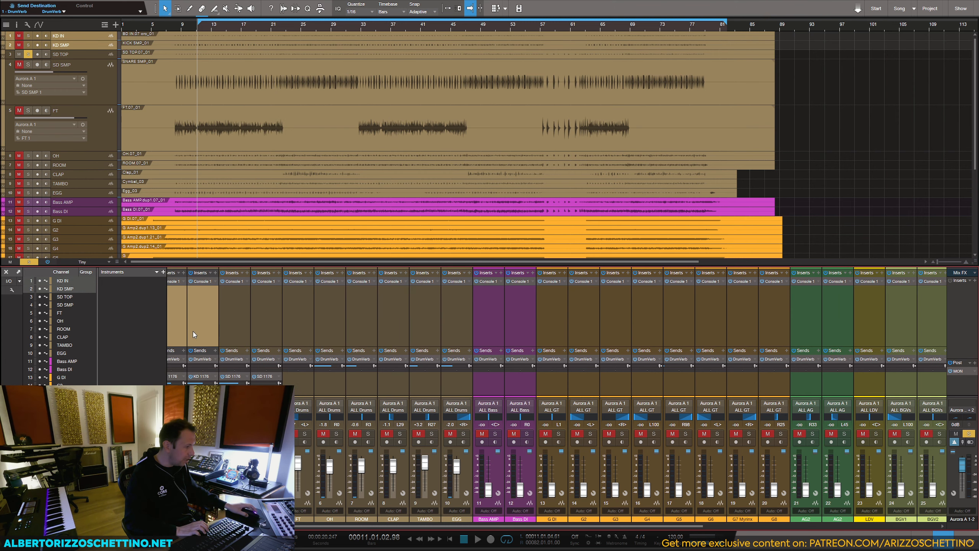
{"action": "left_click_drag", "start_coordinate": [210, 526], "coordinate": [197, 526]}
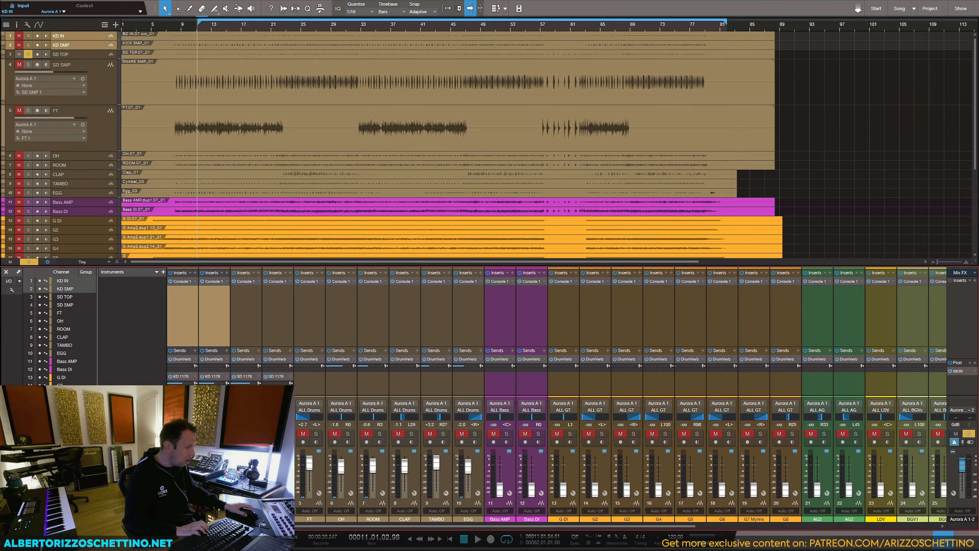
{"action": "left_click", "coordinate": [221, 321]}
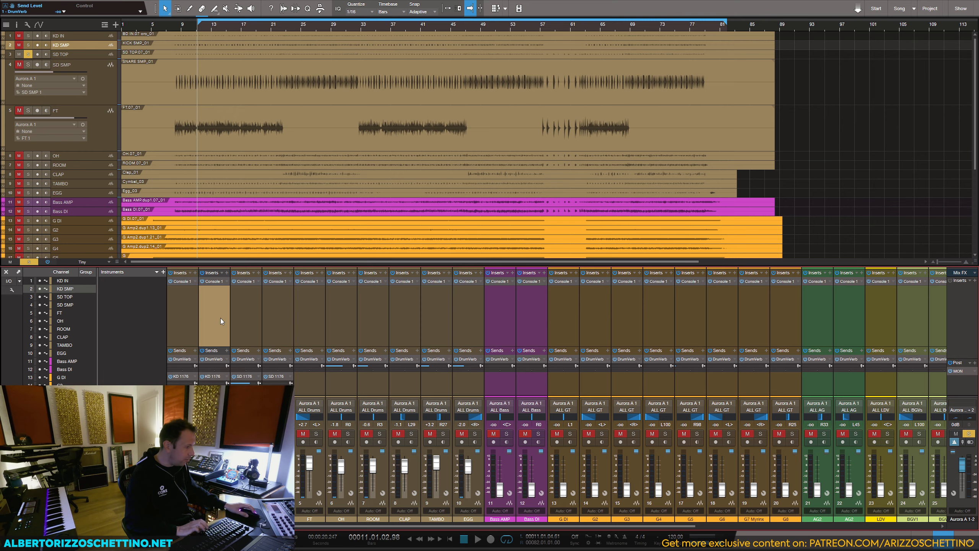
{"action": "key", "text": "ctrl+s"}
Step: Solo KD IN for a brief playback check and put the FET Compressor on the KD 1176 channel
{"action": "left_click", "coordinate": [188, 433], "text": "alt"}
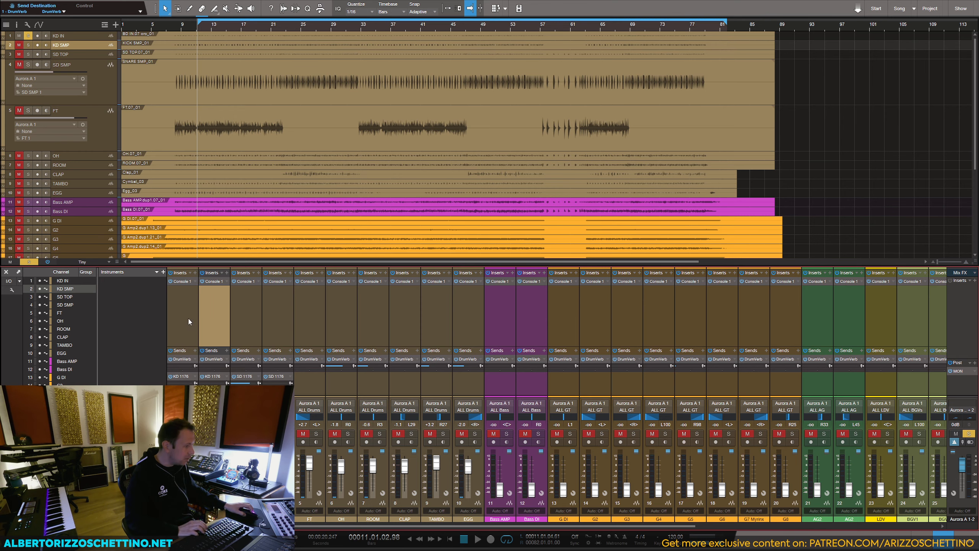
{"action": "left_click", "coordinate": [188, 321]}
{"action": "key", "text": "space"}
{"action": "scroll", "coordinate": [672, 326], "scroll_direction": "right", "scroll_amount": 5}
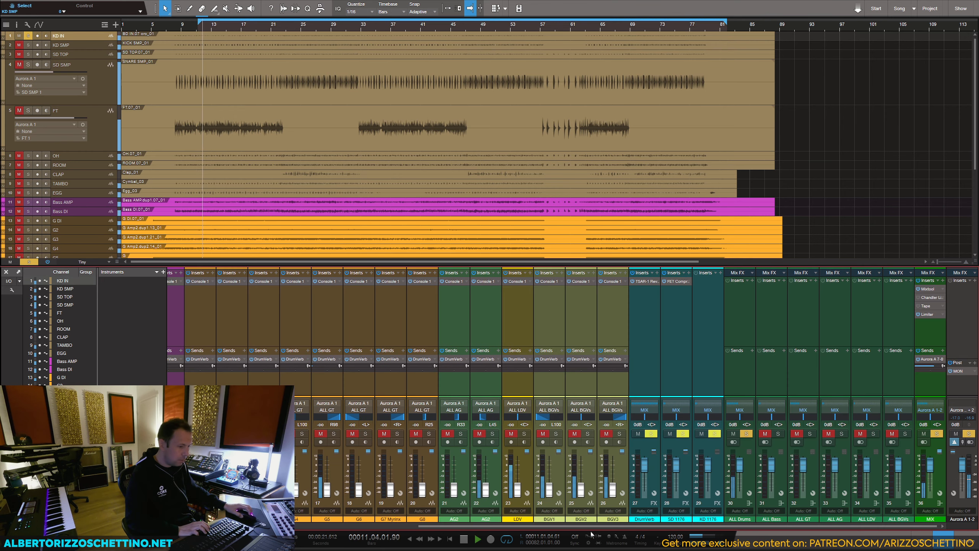
{"action": "key", "text": "space"}
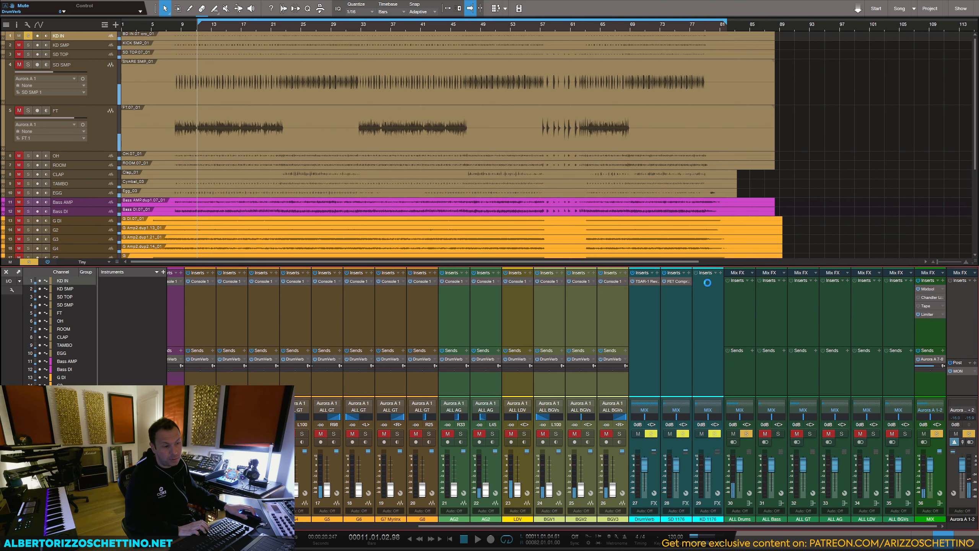
{"action": "left_click_drag", "start_coordinate": [768, 43], "coordinate": [723, 74]}
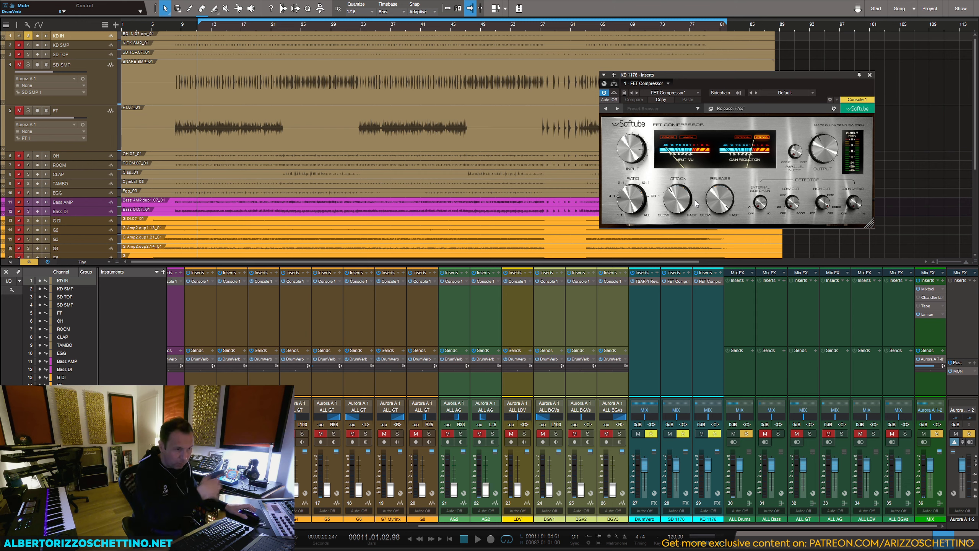
Step: Reopen the FET Compressor on KD 1176 and raise KD IN's send level to that bus
{"action": "key", "text": "space"}
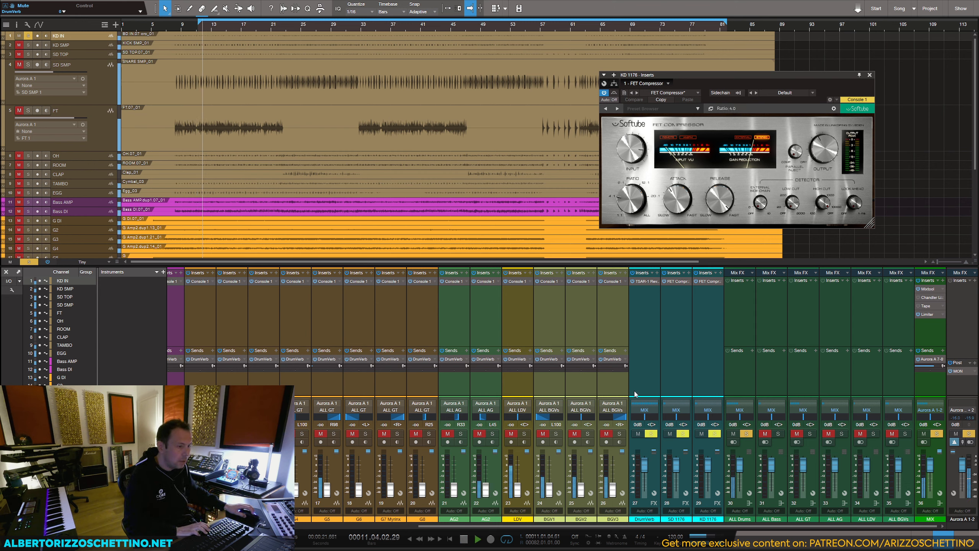
{"action": "key", "text": "space"}
{"action": "left_click", "coordinate": [706, 281]}
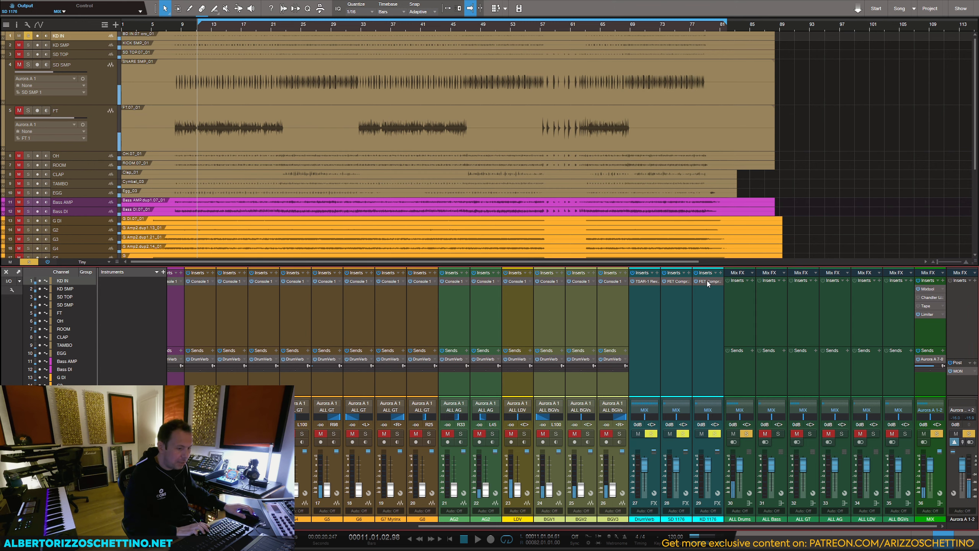
{"action": "left_click", "coordinate": [708, 281]}
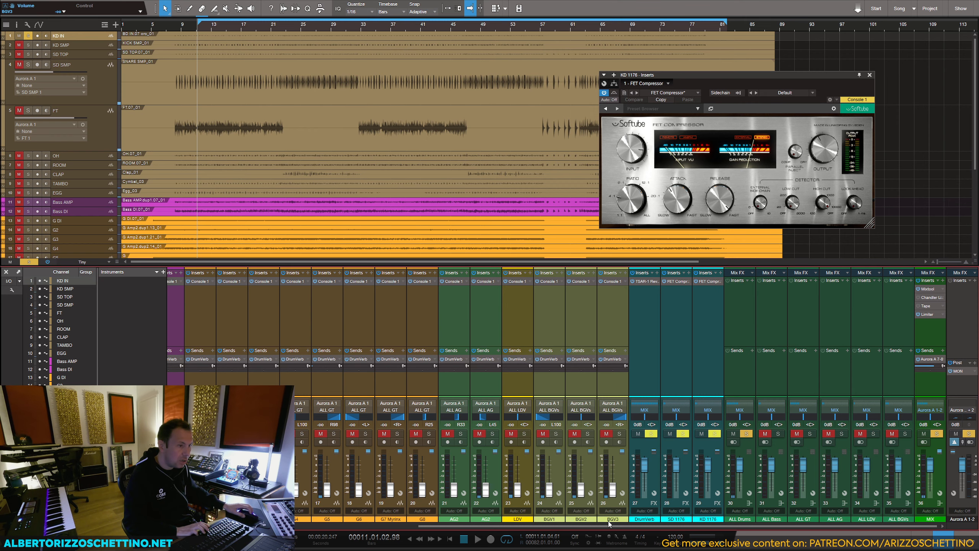
{"action": "left_click_drag", "start_coordinate": [697, 525], "coordinate": [365, 510]}
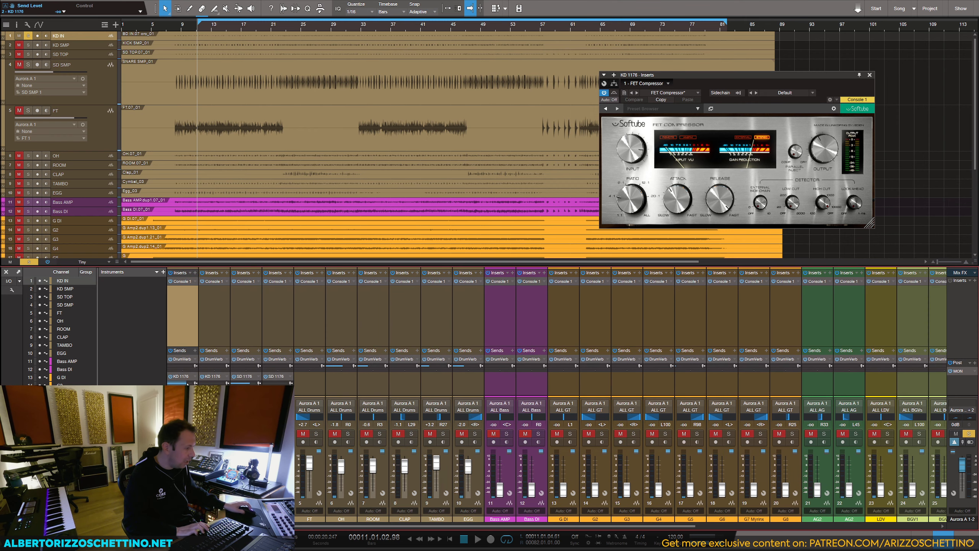
Step: During playback, adjust the KD 1176 FET Compressor's attack and set its output to about -1.9 dB
{"action": "key", "text": "space"}
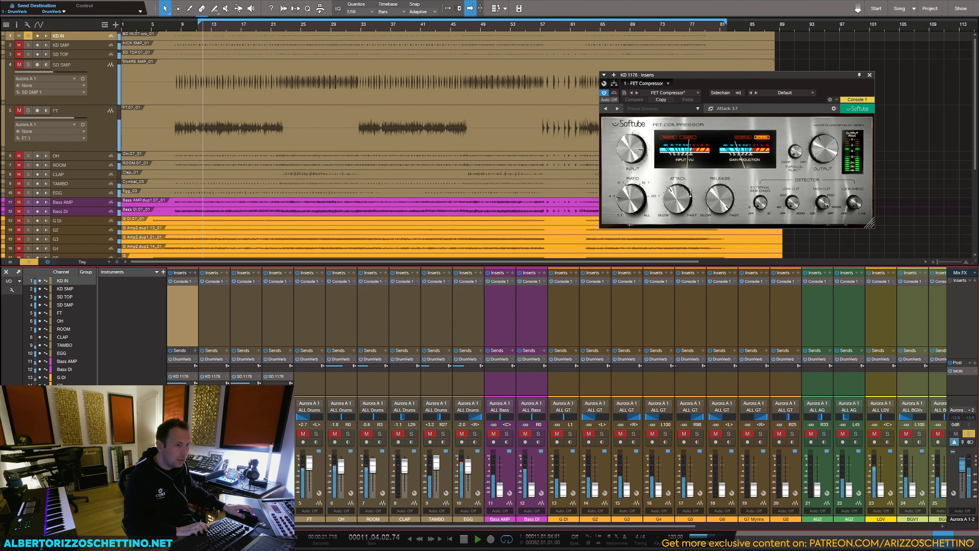
{"action": "left_click_drag", "start_coordinate": [690, 193], "coordinate": [662, 258]}
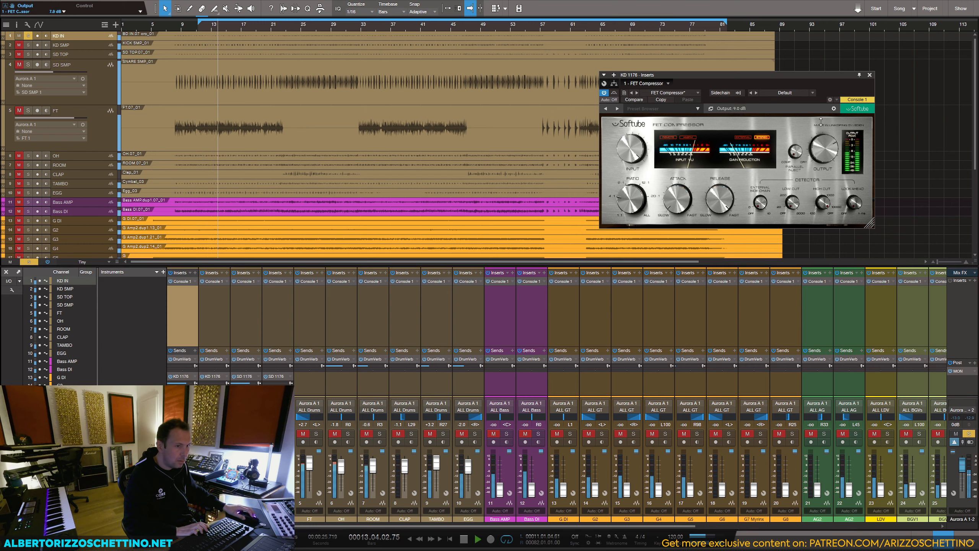
{"action": "left_click_drag", "start_coordinate": [821, 121], "coordinate": [807, 160]}
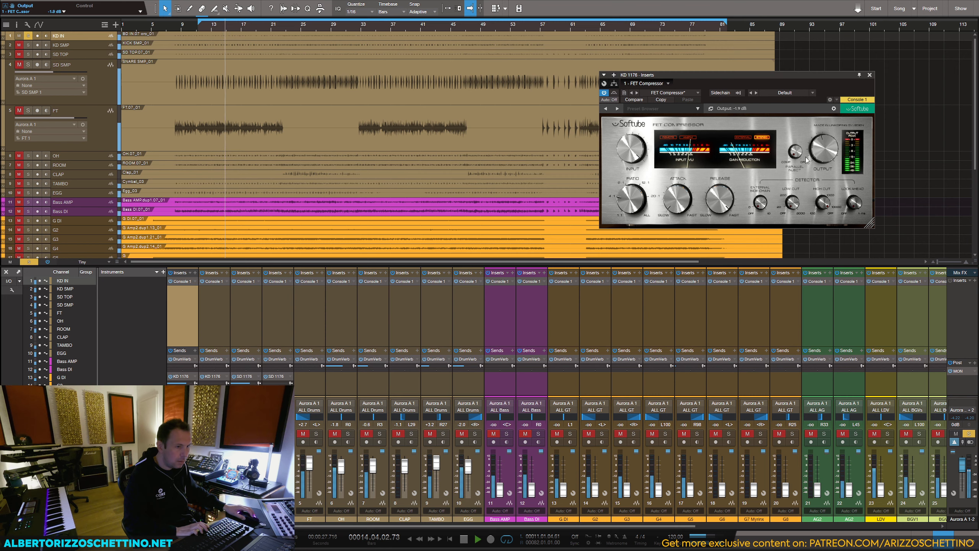
{"action": "left_click", "coordinate": [801, 526]}
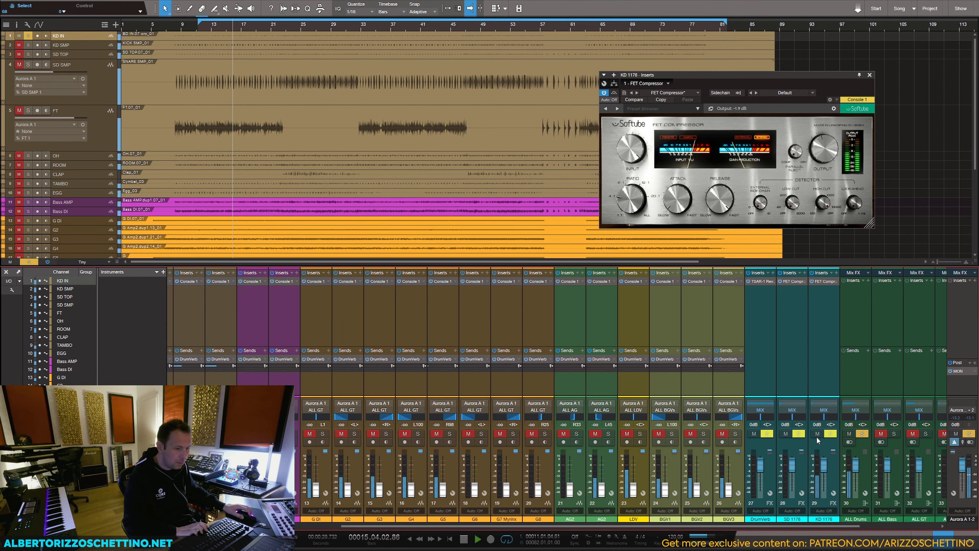
Step: Lower and restore the KD 1176 bus fader during playback to compare the kick without its parallel compression, stop playback and save the song
{"action": "left_click_drag", "start_coordinate": [824, 464], "coordinate": [825, 498]}
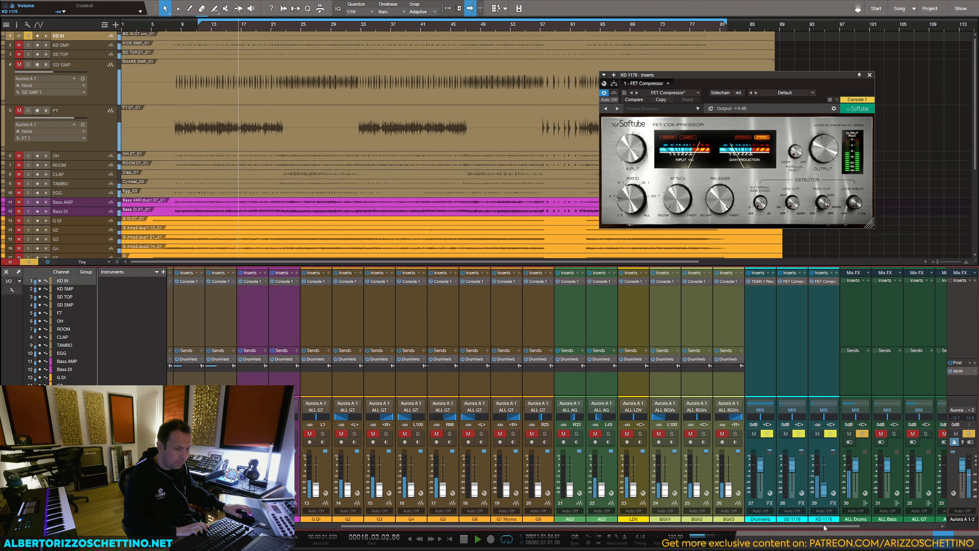
{"action": "left_click", "coordinate": [825, 496], "text": "ctrl"}
{"action": "key", "text": "space"}
{"action": "key", "text": "ctrl+s"}
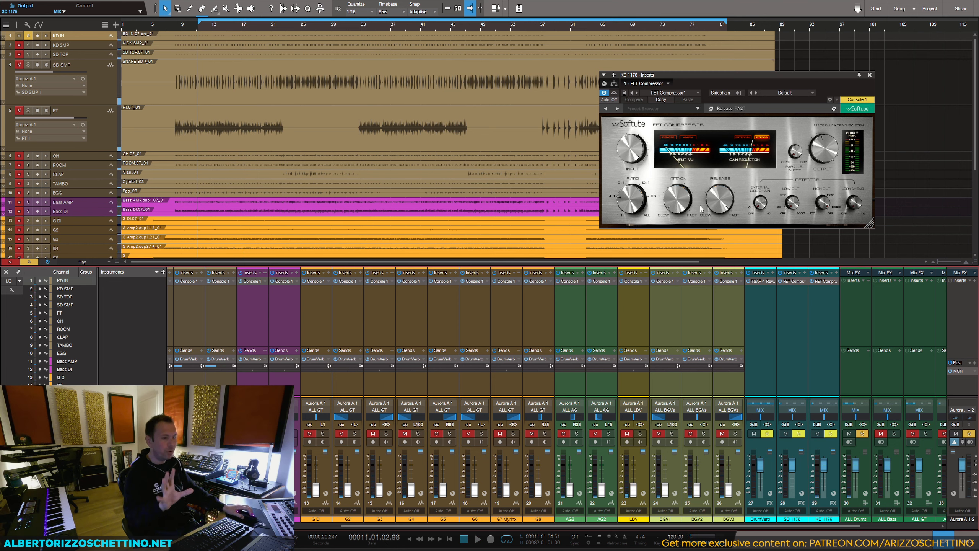
{"action": "left_click", "coordinate": [869, 75]}
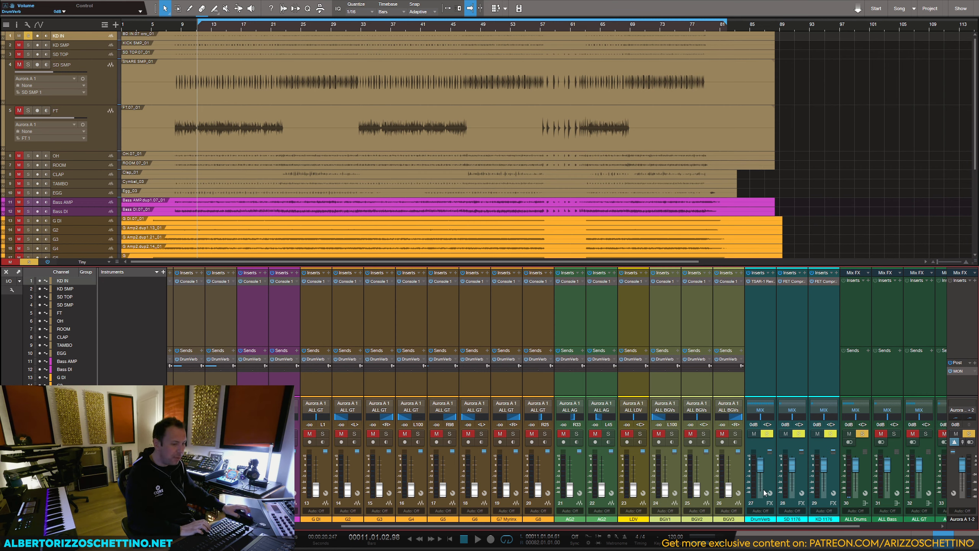
Step: Review the FET Compressor settings on the SD 1176 and KD 1176 buses
{"action": "left_click", "coordinate": [794, 281]}
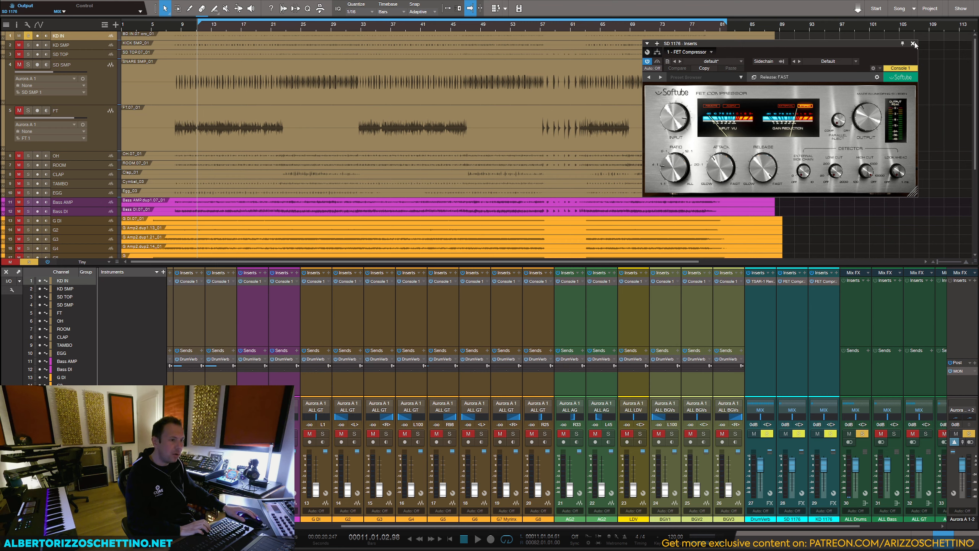
{"action": "left_click", "coordinate": [823, 282]}
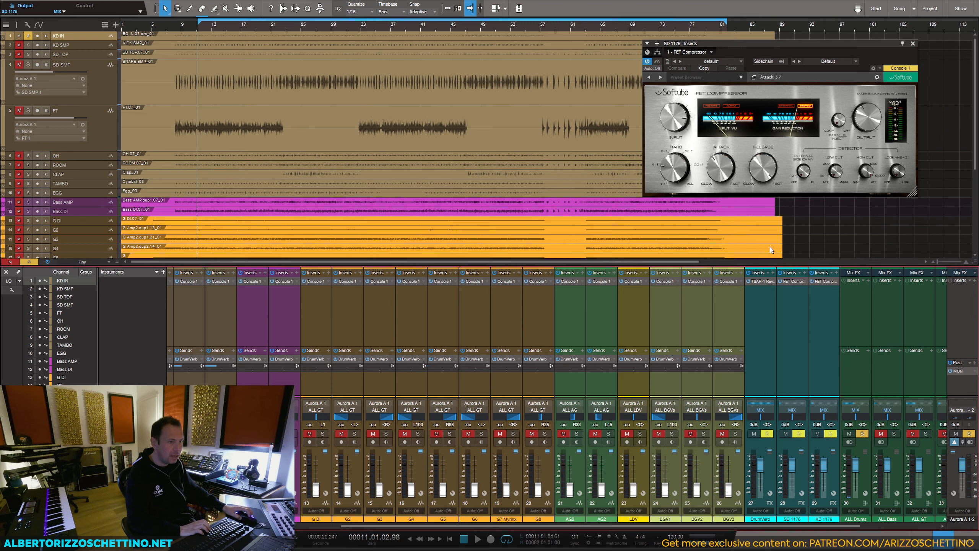
{"action": "left_click", "coordinate": [912, 44]}
Step: Solo all the drum tracks and, during playback, set KD IN's send level to the KD 1176 bus to -8.0 dB
{"action": "left_click", "coordinate": [642, 520]}
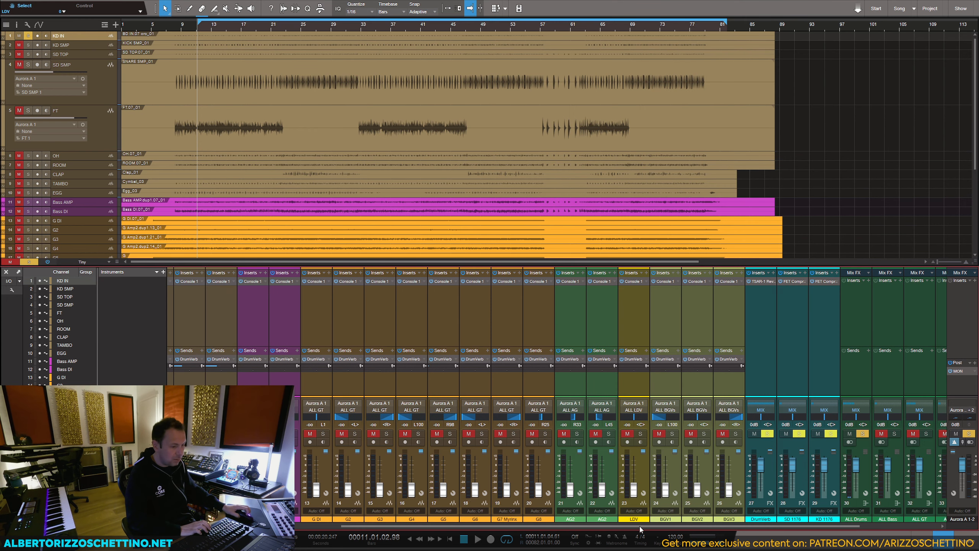
{"action": "left_click_drag", "start_coordinate": [639, 527], "coordinate": [359, 503]}
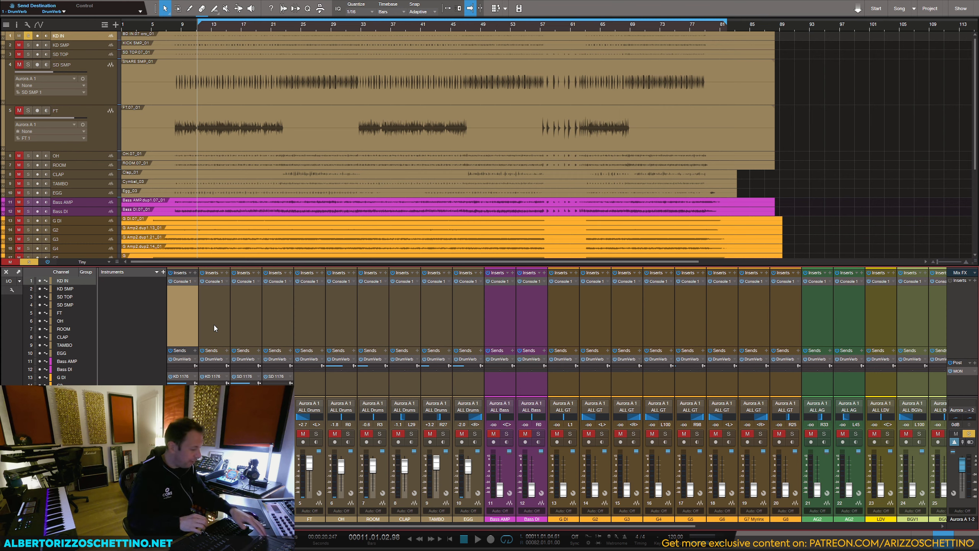
{"action": "key", "text": "s"}
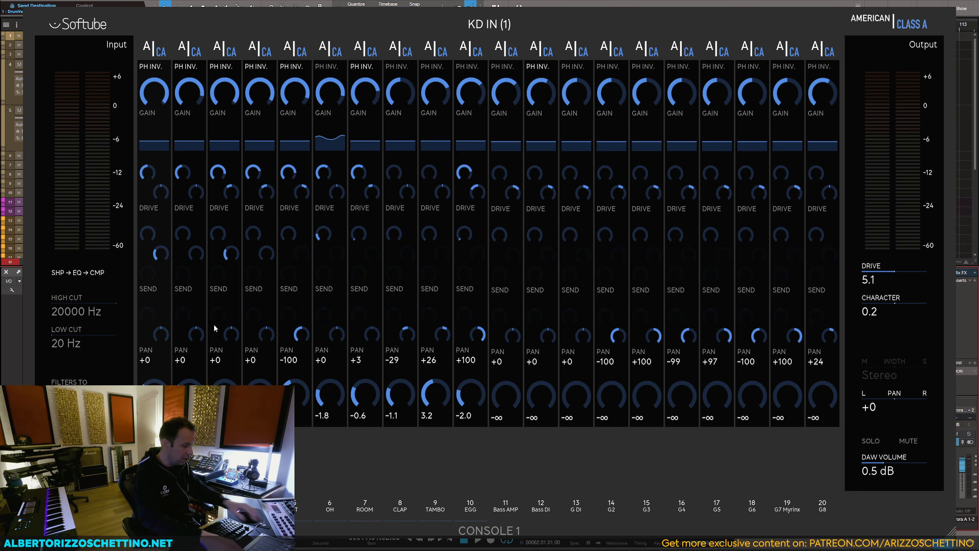
{"action": "key", "text": "s"}
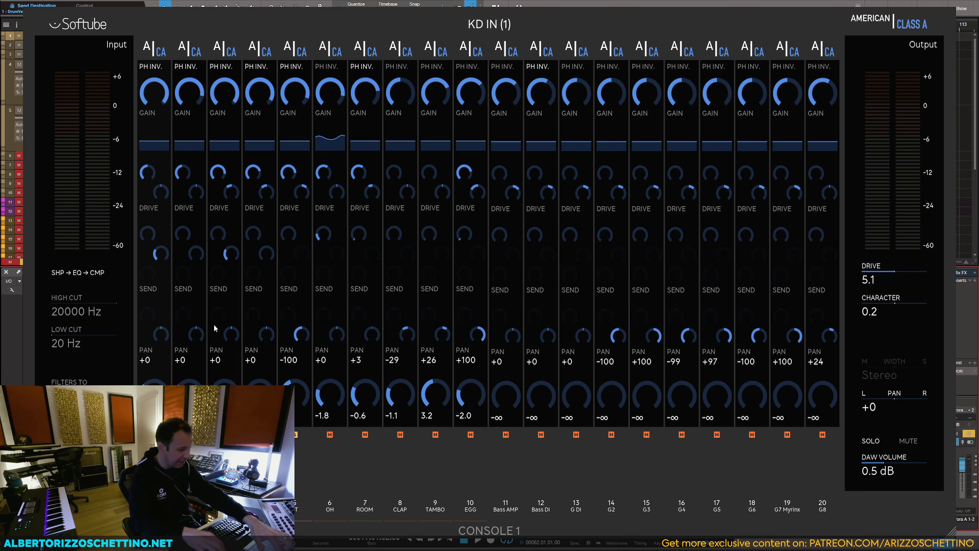
{"action": "key", "text": "space"}
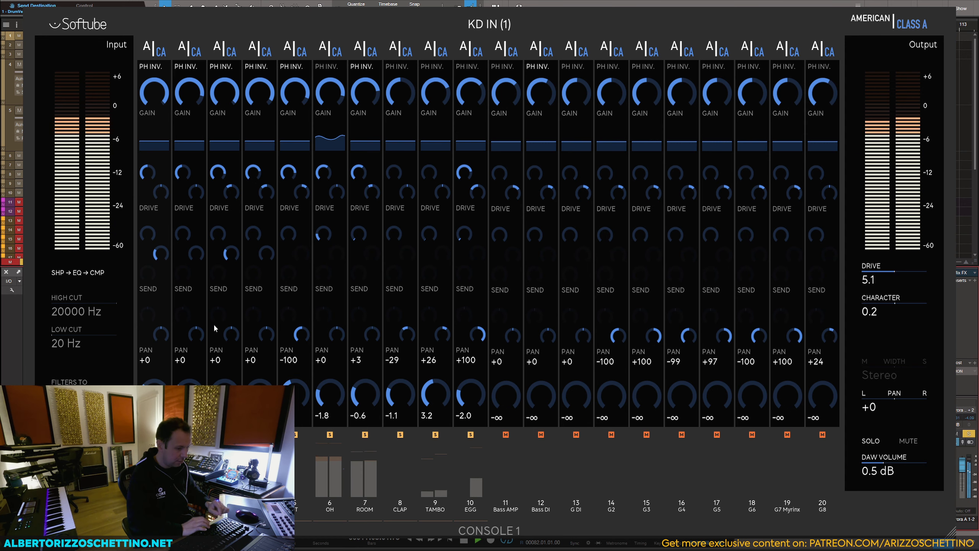
{"action": "key", "text": "space"}
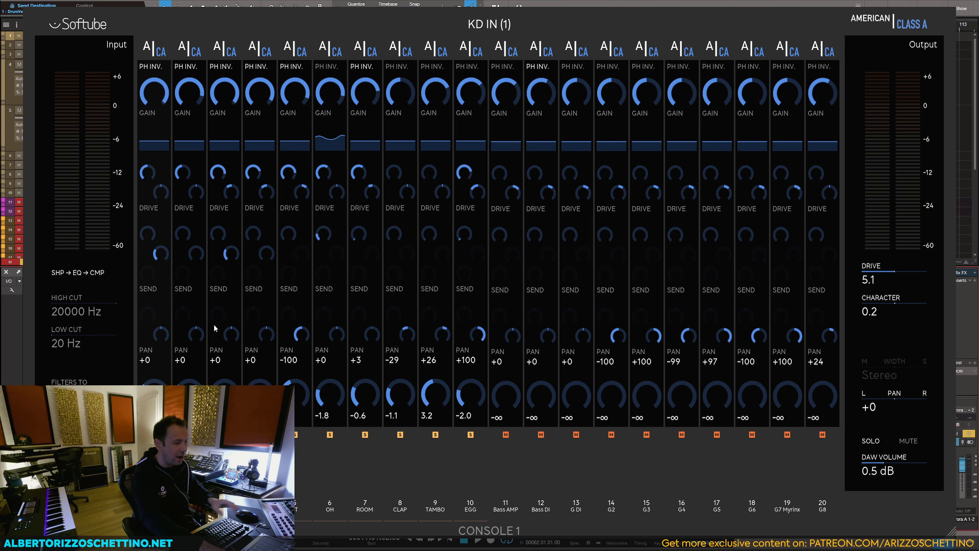
{"action": "key", "text": "space"}
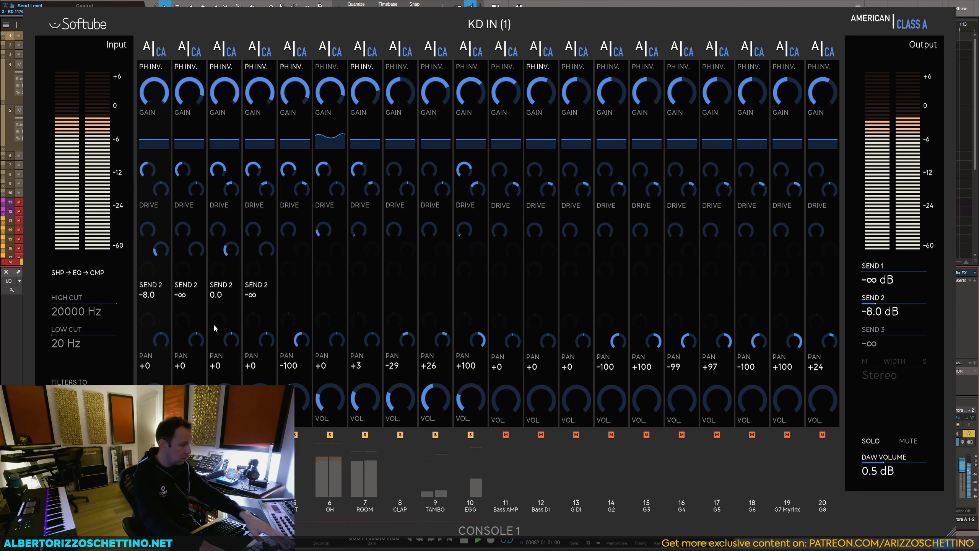
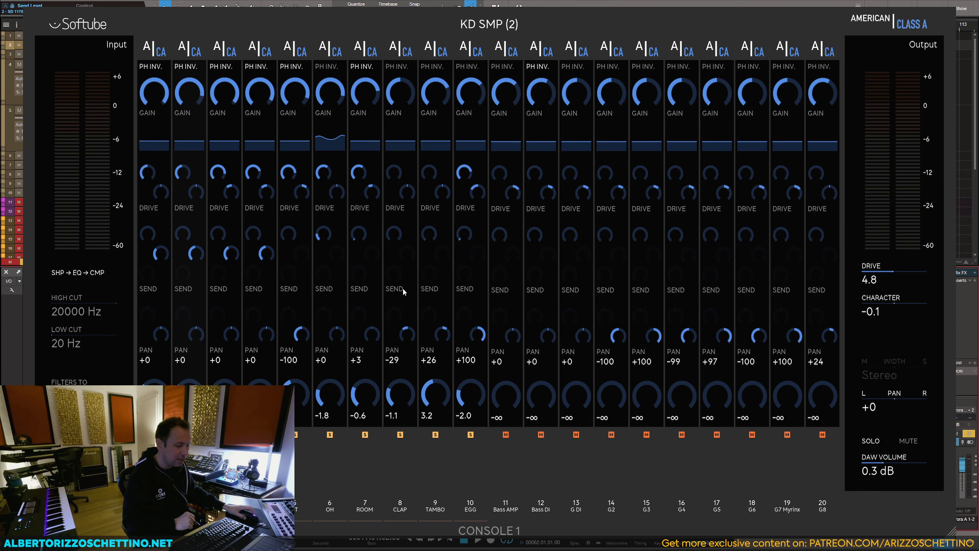
Step: Select the Bass AMP and Bass DI channels and add a new FX channel as a send destination for both
{"action": "key", "text": "Escape"}
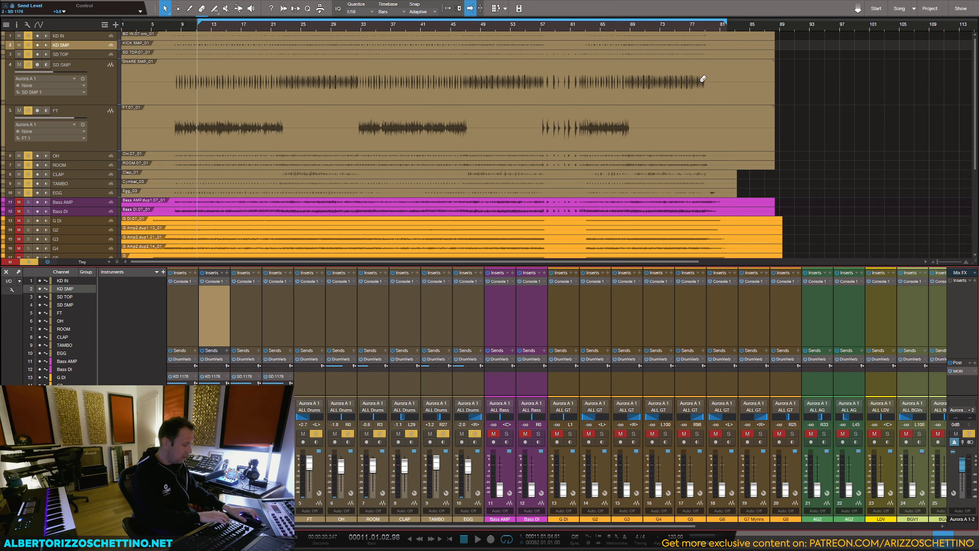
{"action": "left_click_drag", "start_coordinate": [538, 526], "coordinate": [586, 524]}
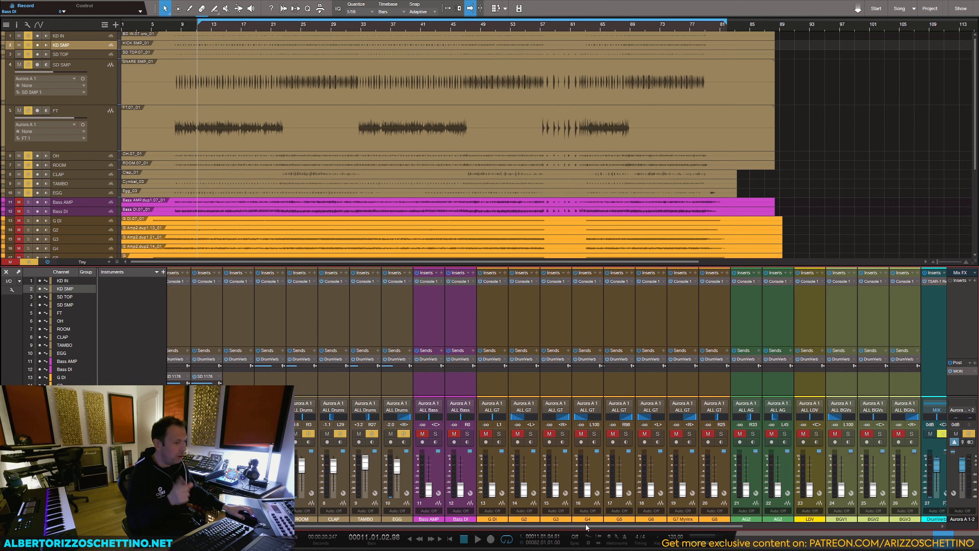
{"action": "left_click", "coordinate": [422, 386]}
{"action": "left_click", "coordinate": [448, 384], "text": "shift"}
{"action": "left_click", "coordinate": [461, 351]}
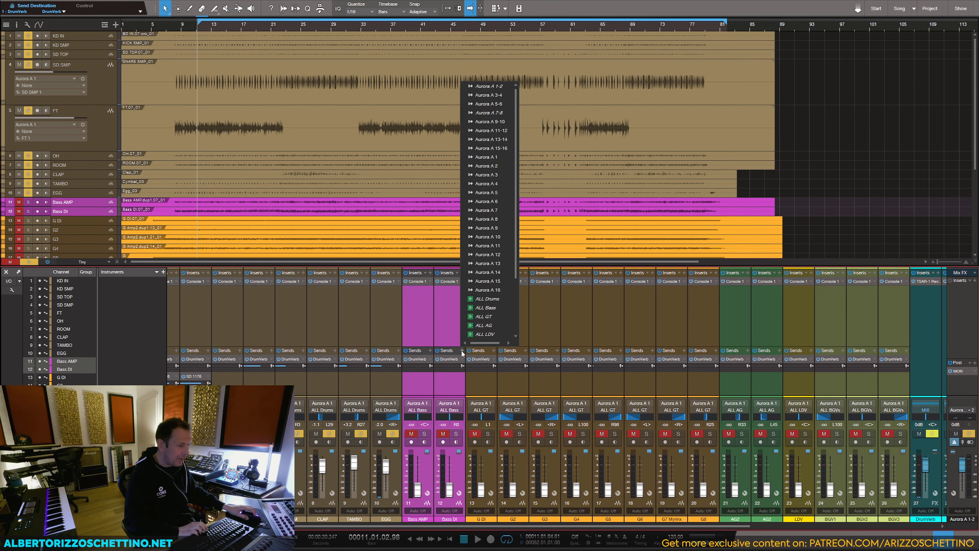
{"action": "scroll", "coordinate": [478, 296], "scroll_direction": "down", "scroll_amount": 3}
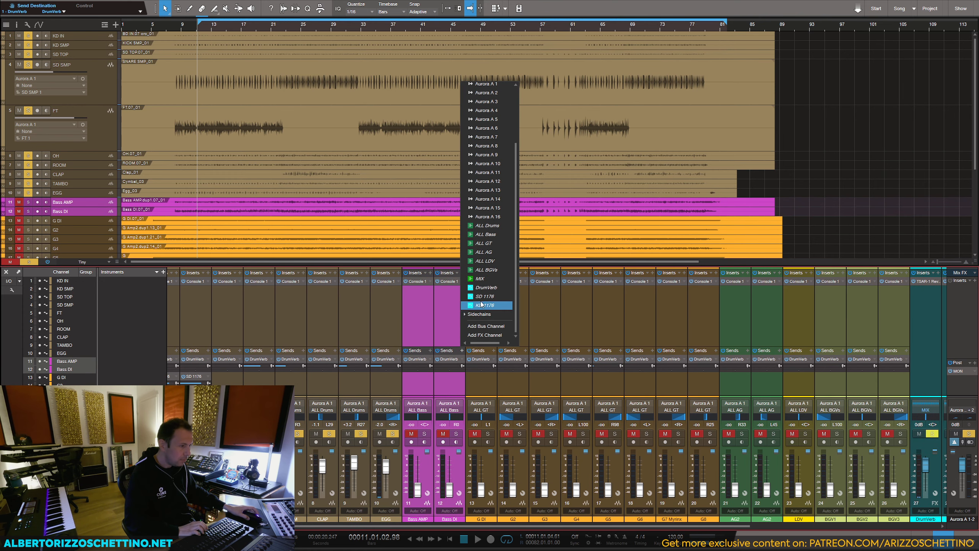
{"action": "left_click", "coordinate": [484, 334]}
Step: Route the output of the new FX 1 channel to the MIX bus
{"action": "left_click_drag", "start_coordinate": [521, 524], "coordinate": [692, 465]}
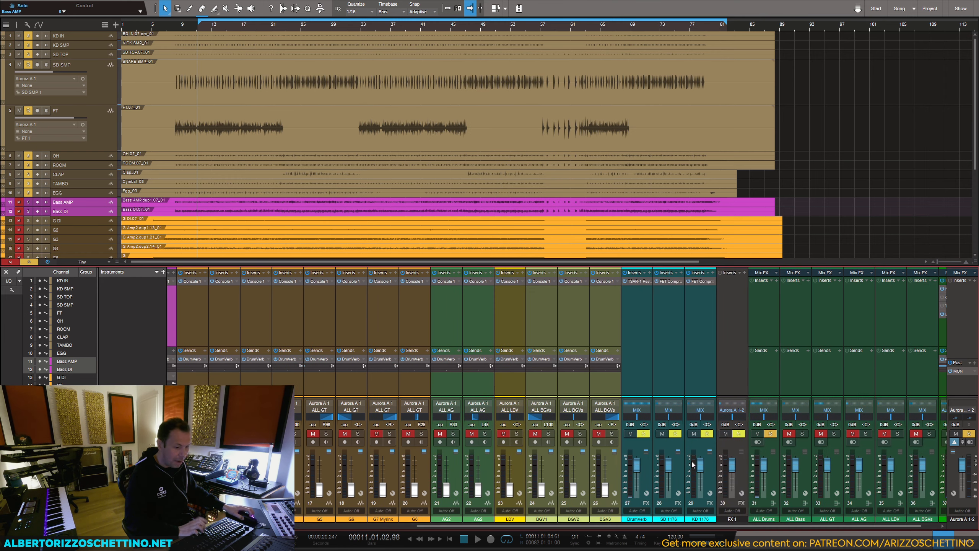
{"action": "left_click", "coordinate": [698, 359]}
{"action": "key", "text": "Right"}
{"action": "left_click", "coordinate": [732, 409]}
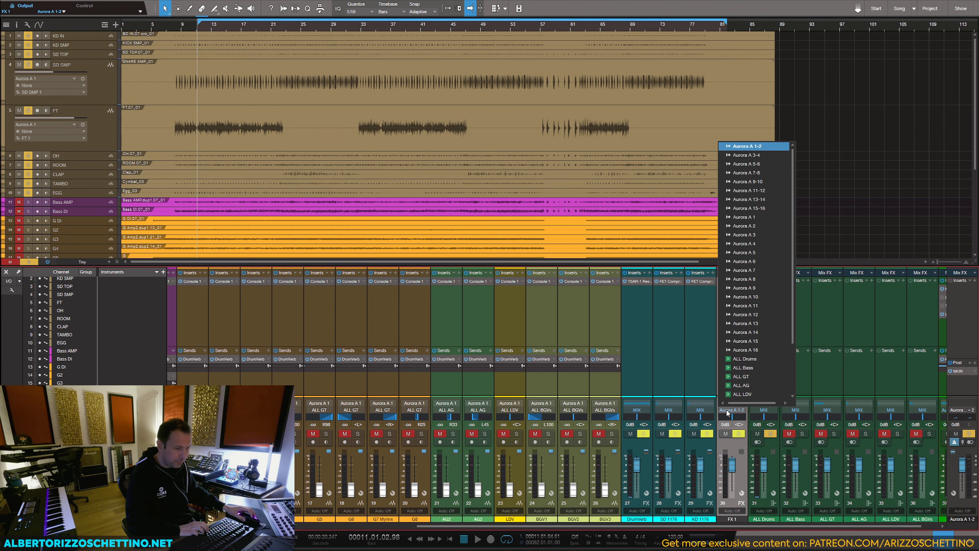
{"action": "left_click", "coordinate": [746, 357]}
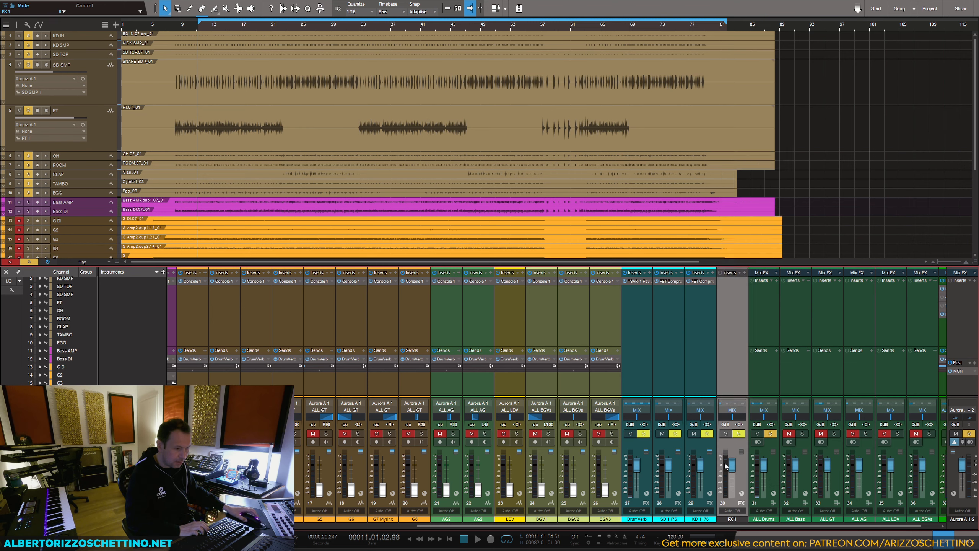
Step: Rename the FX 1 channel to BASS COMP, colour it blue and save the song
{"action": "double_click", "coordinate": [731, 519]}
{"action": "type", "text": "BASS COMP"}
{"action": "key", "text": "Return"}
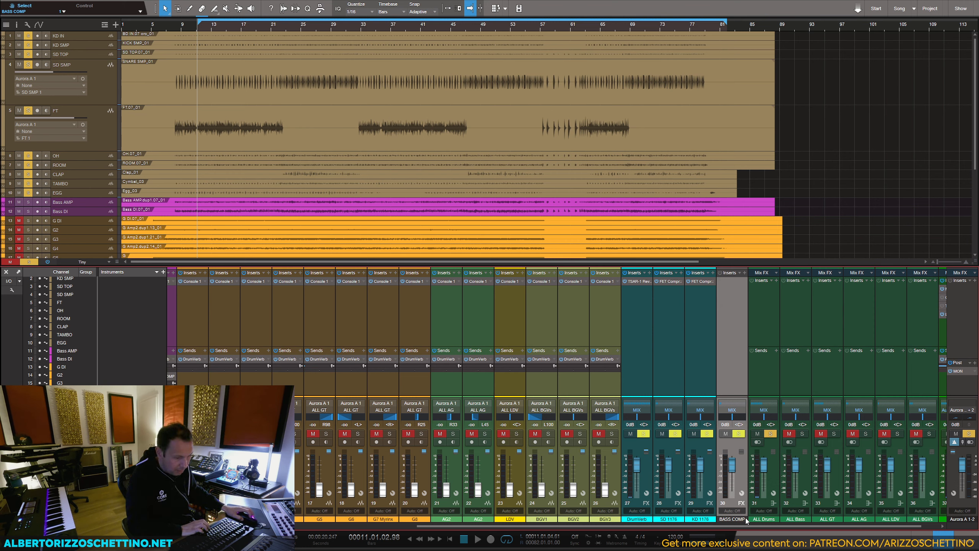
{"action": "left_click", "coordinate": [745, 517]}
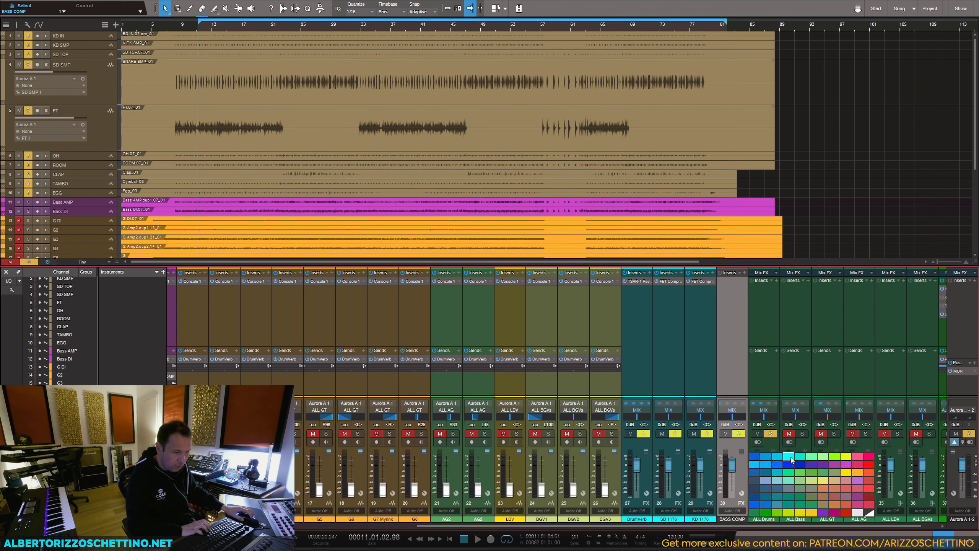
{"action": "left_click", "coordinate": [774, 456]}
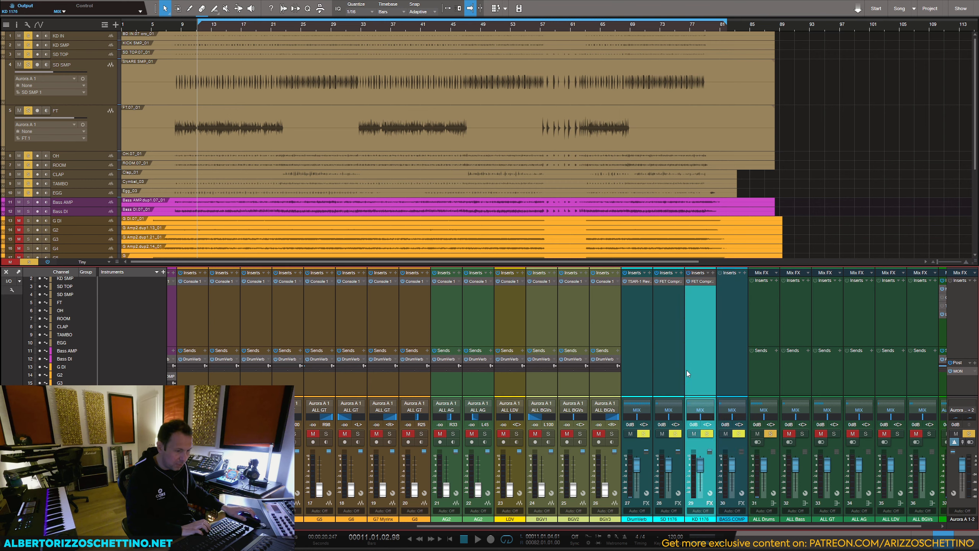
{"action": "key", "text": "ctrl+s"}
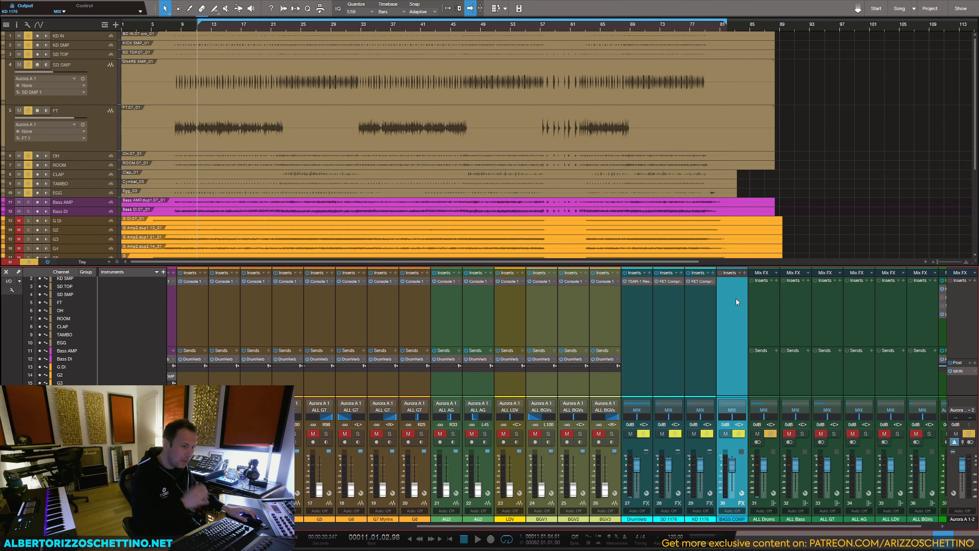
{"action": "left_click", "coordinate": [745, 274]}
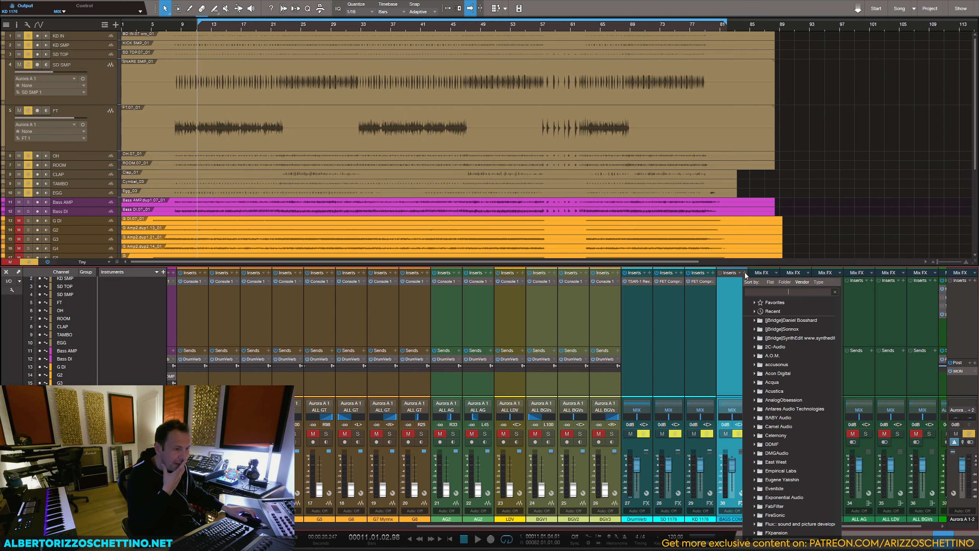
{"action": "double_click", "coordinate": [703, 282]}
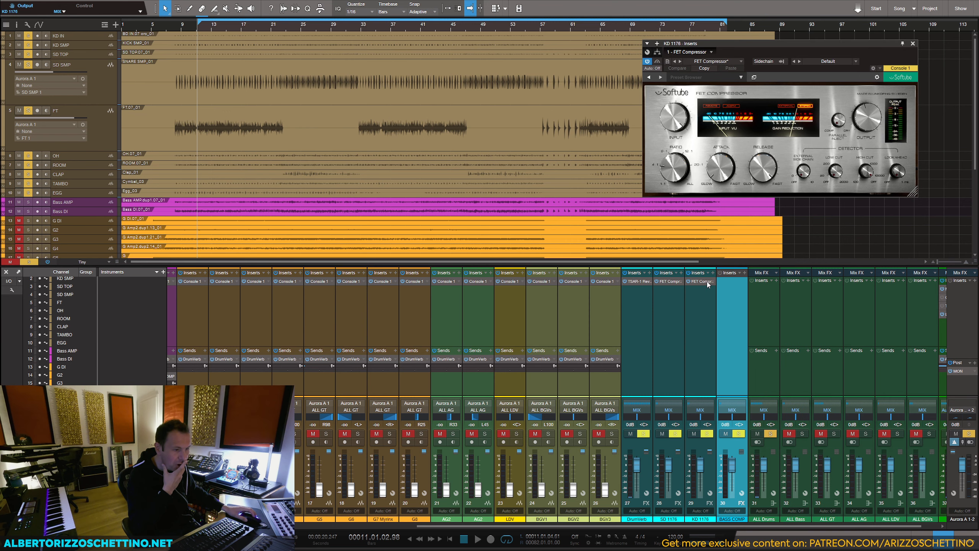
{"action": "left_click_drag", "start_coordinate": [708, 282], "coordinate": [733, 291]}
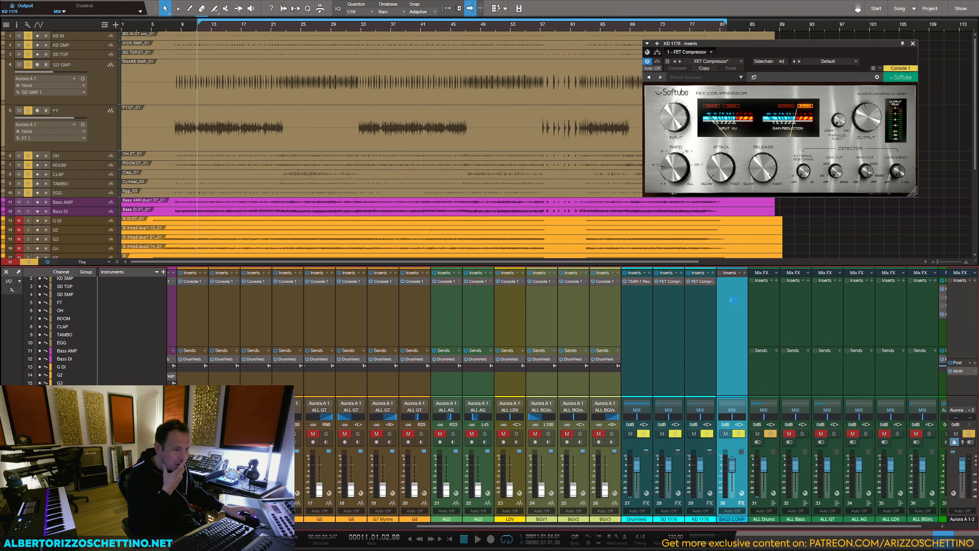
{"action": "left_click", "coordinate": [744, 281]}
{"action": "left_click", "coordinate": [758, 365]}
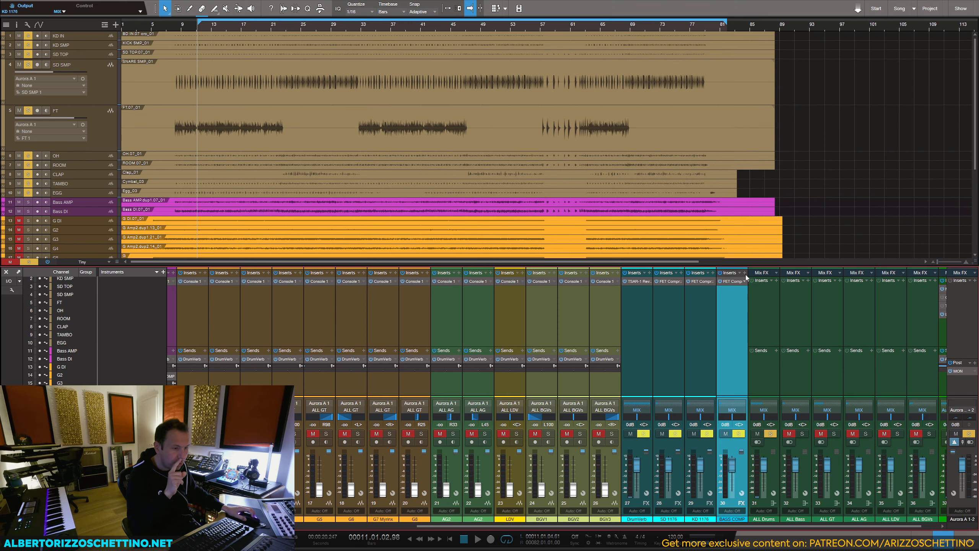
Step: Insert the Summit Audio TLA-100A compressor on the BASS COMP channel
{"action": "left_click", "coordinate": [746, 276]}
{"action": "type", "text": "tla"}
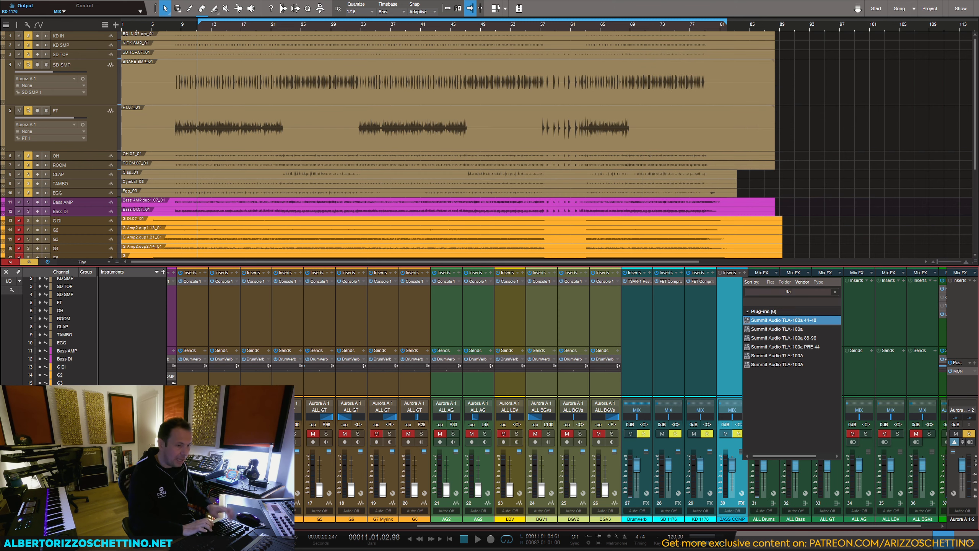
{"action": "left_click", "coordinate": [769, 357]}
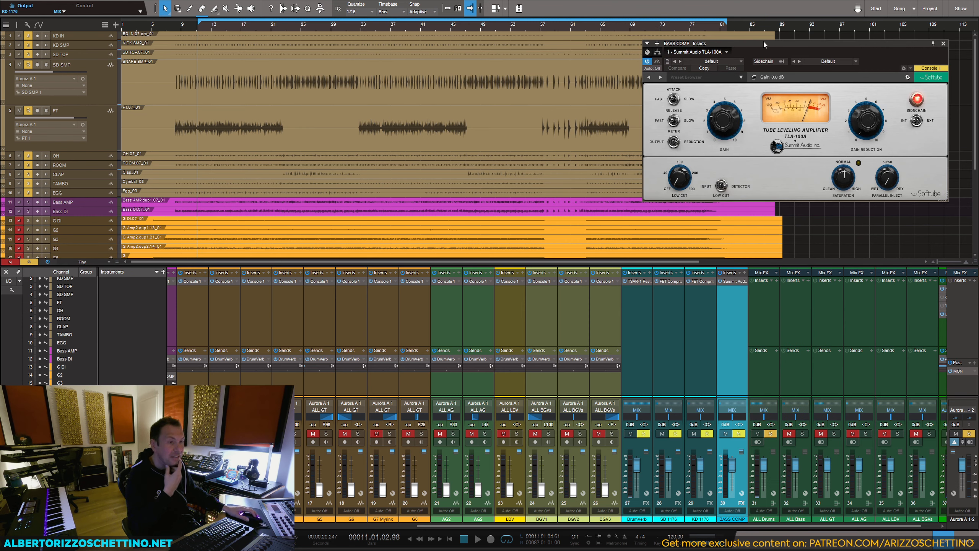
{"action": "left_click_drag", "start_coordinate": [764, 42], "coordinate": [761, 44]}
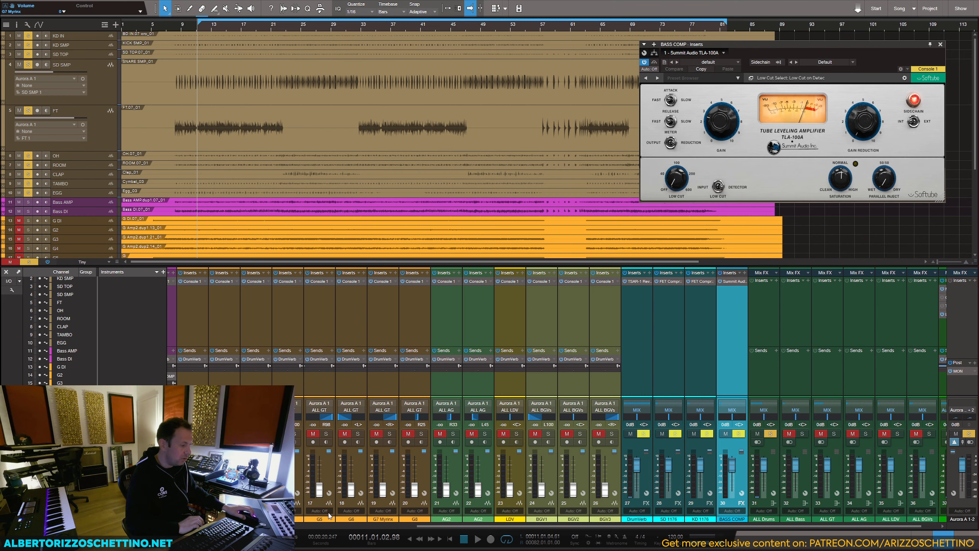
Step: Solo Bass AMP and Bass DI, and set their faders and BASS COMP send levels to 0 dB
{"action": "scroll", "coordinate": [358, 478], "scroll_direction": "left", "scroll_amount": 8}
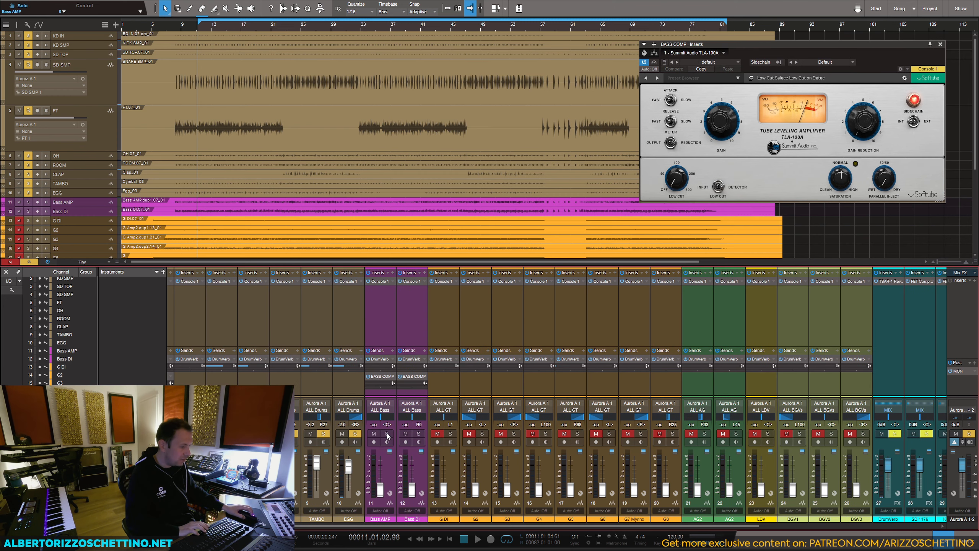
{"action": "left_click", "coordinate": [387, 433], "text": "ctrl"}
{"action": "left_click", "coordinate": [419, 433]}
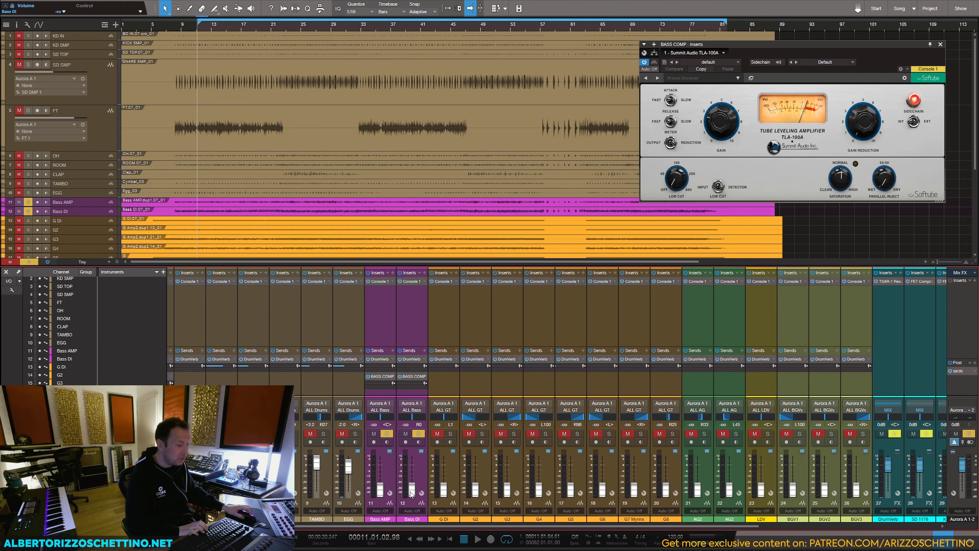
{"action": "left_click", "coordinate": [411, 489], "text": "alt"}
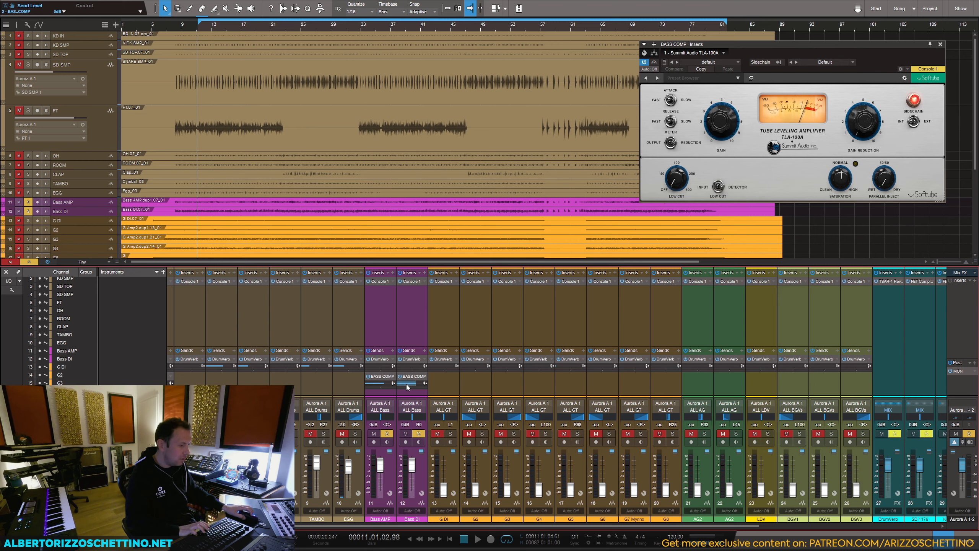
Step: During playback, adjust the TLA-100A's gain reduction and gain, muting and unmuting both bass tracks' BASS COMP sends to compare
{"action": "key", "text": "space"}
{"action": "left_click_drag", "start_coordinate": [860, 127], "coordinate": [860, 95]}
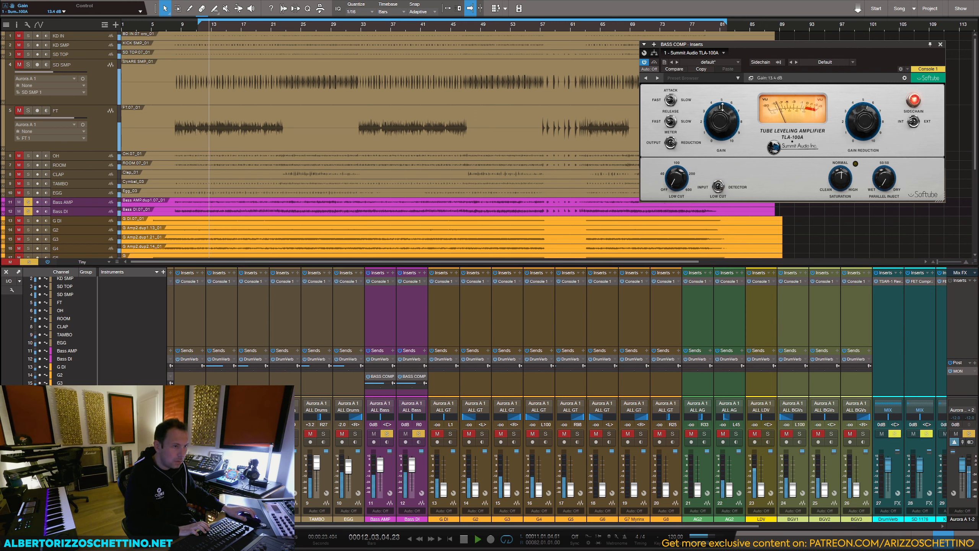
{"action": "left_click", "coordinate": [412, 314]}
{"action": "left_click", "coordinate": [387, 322], "text": "shift"}
{"action": "left_click", "coordinate": [399, 377]}
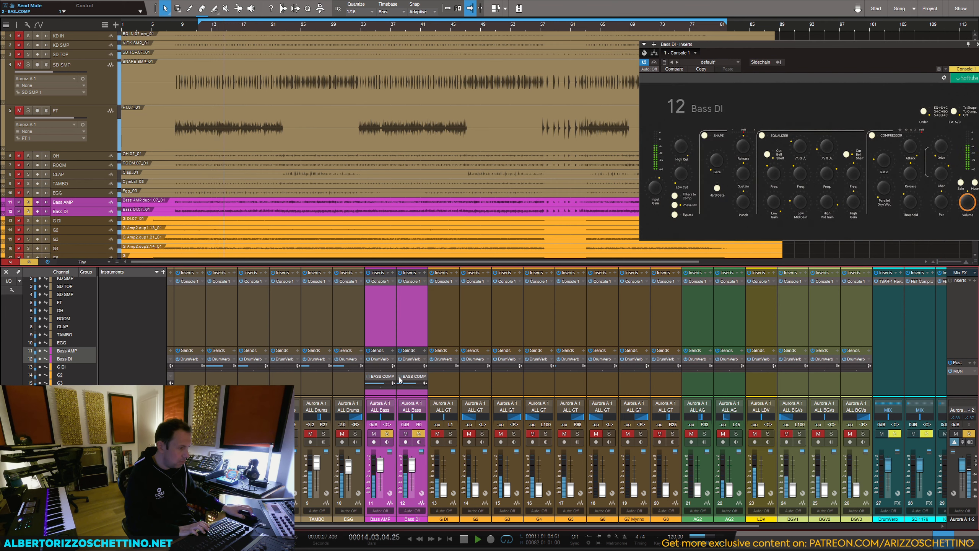
{"action": "left_click", "coordinate": [399, 377]}
{"action": "double_click", "coordinate": [410, 377]}
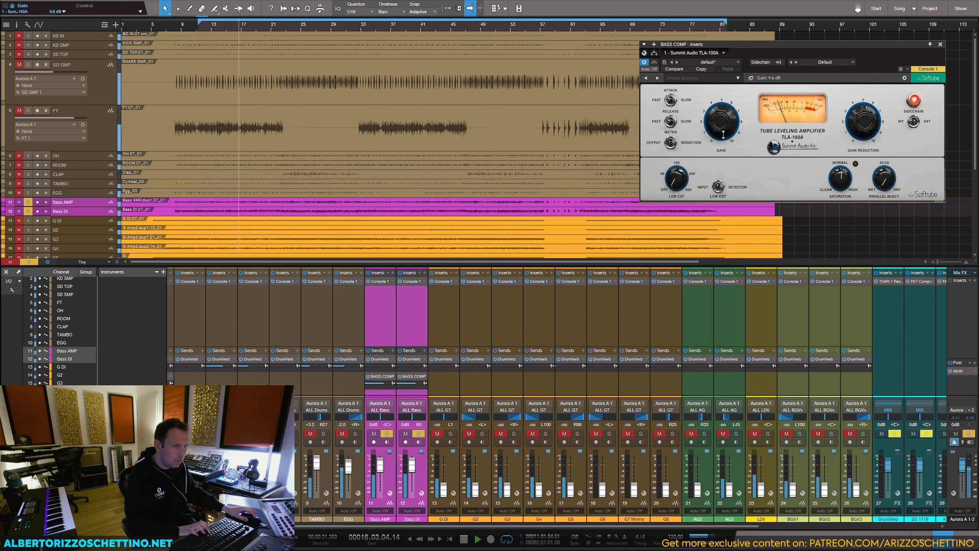
{"action": "left_click_drag", "start_coordinate": [721, 137], "coordinate": [721, 147]}
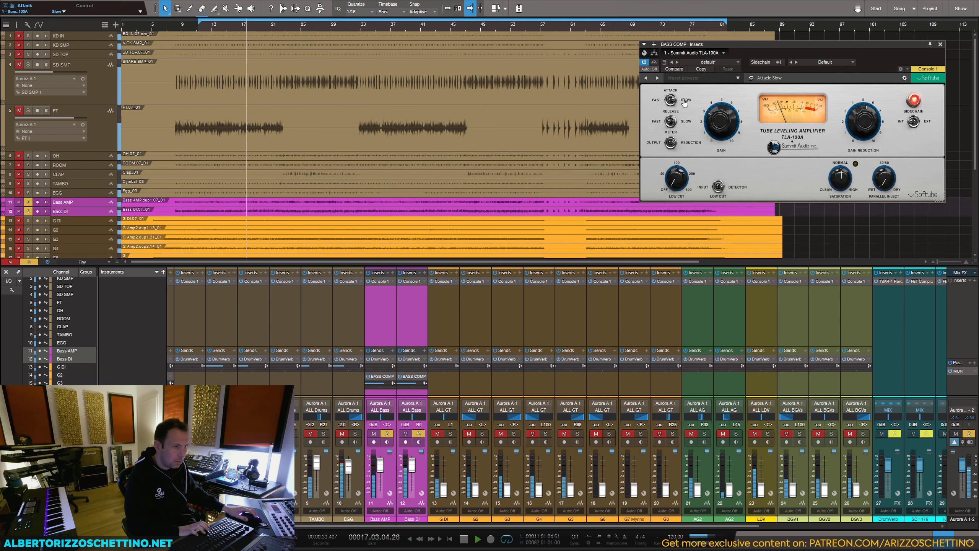
Step: Set the TLA-100A's attack to Slow and release to Fast, and turn its saturation slightly towards Clean
{"action": "left_click", "coordinate": [670, 123]}
{"action": "left_click", "coordinate": [650, 124]}
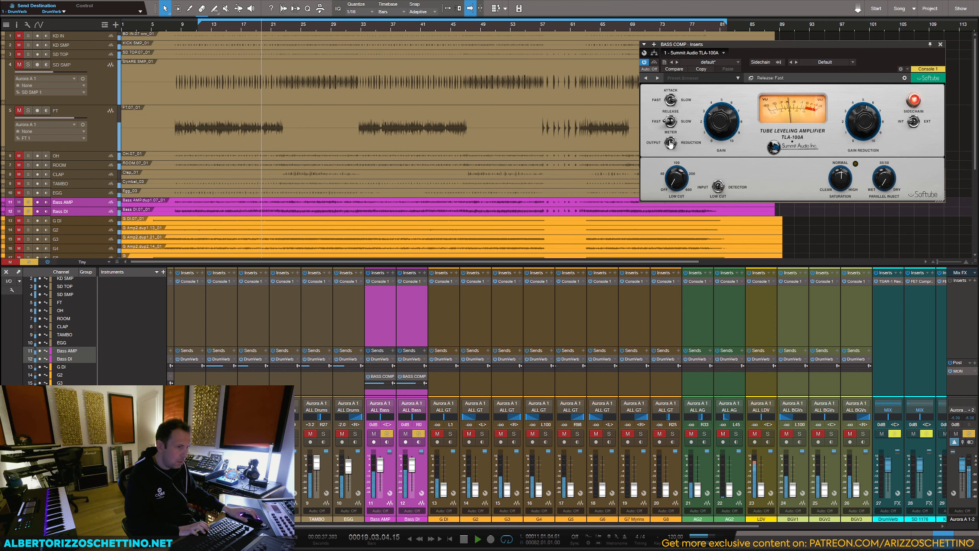
{"action": "left_click", "coordinate": [671, 123]}
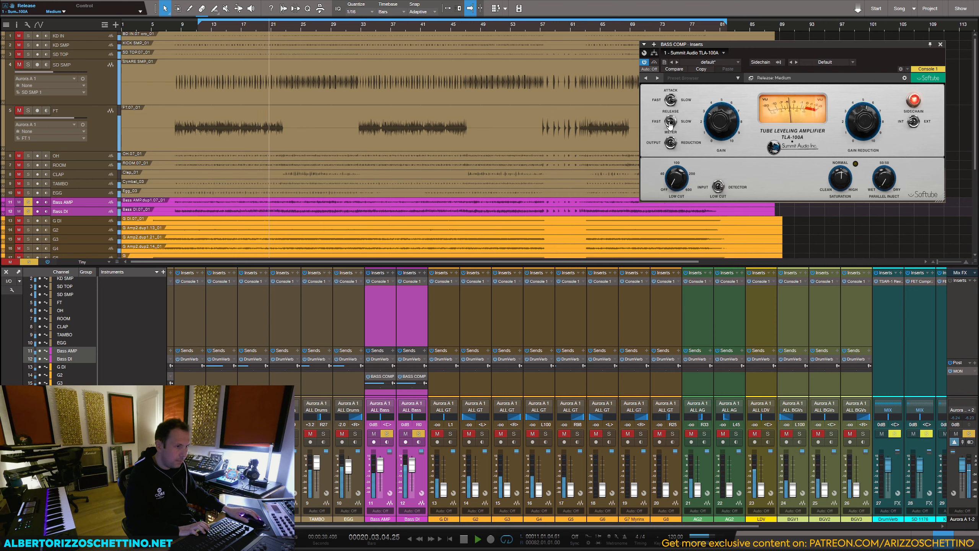
{"action": "left_click", "coordinate": [666, 123]}
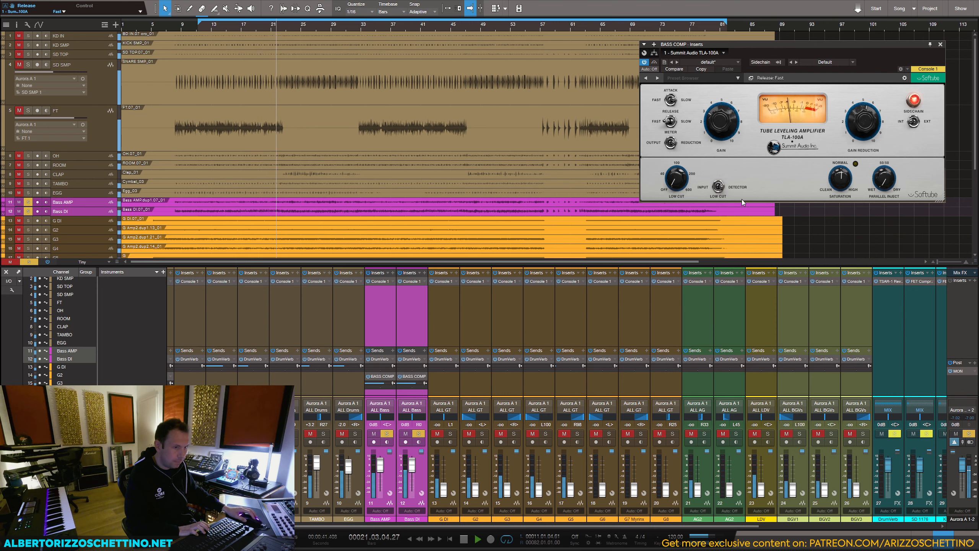
{"action": "mouse_move", "coordinate": [834, 178]}
{"action": "left_mouse_down"}
{"action": "mouse_move", "coordinate": [835, 194]}
{"action": "mouse_move", "coordinate": [835, 182]}
{"action": "left_mouse_up"}
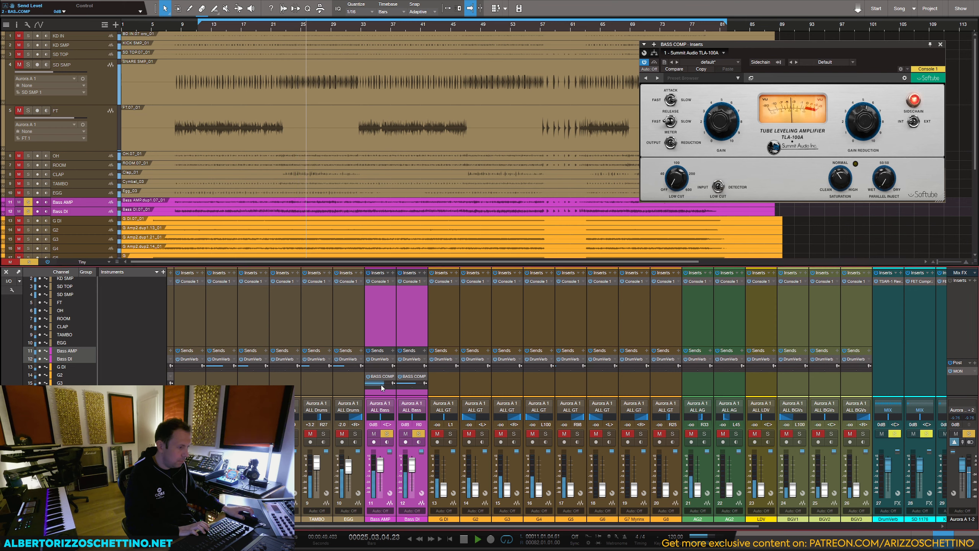
Step: Lower the bass tracks' BASS COMP send level to about -4.5 dB, stop playback and close the plug-in window
{"action": "left_click_drag", "start_coordinate": [384, 384], "coordinate": [378, 385]}
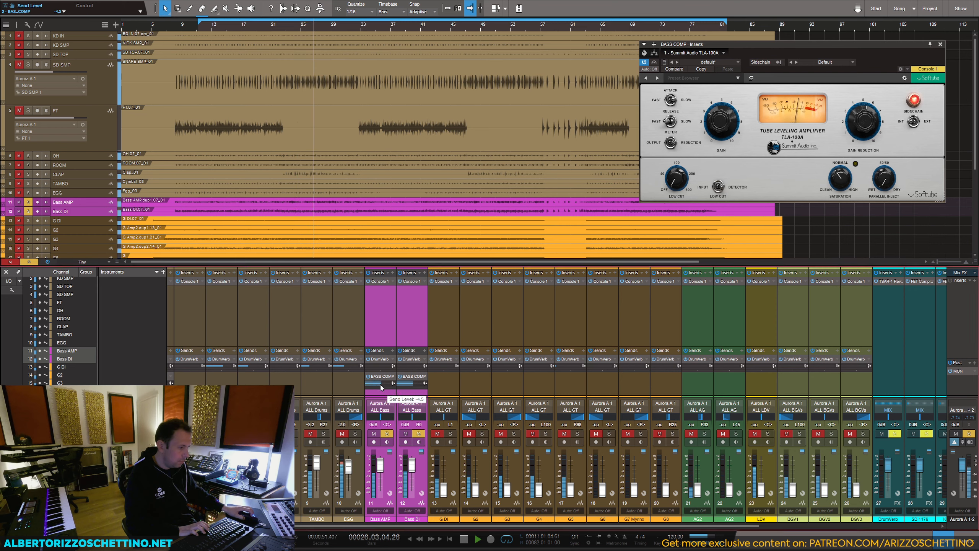
{"action": "left_click", "coordinate": [380, 296]}
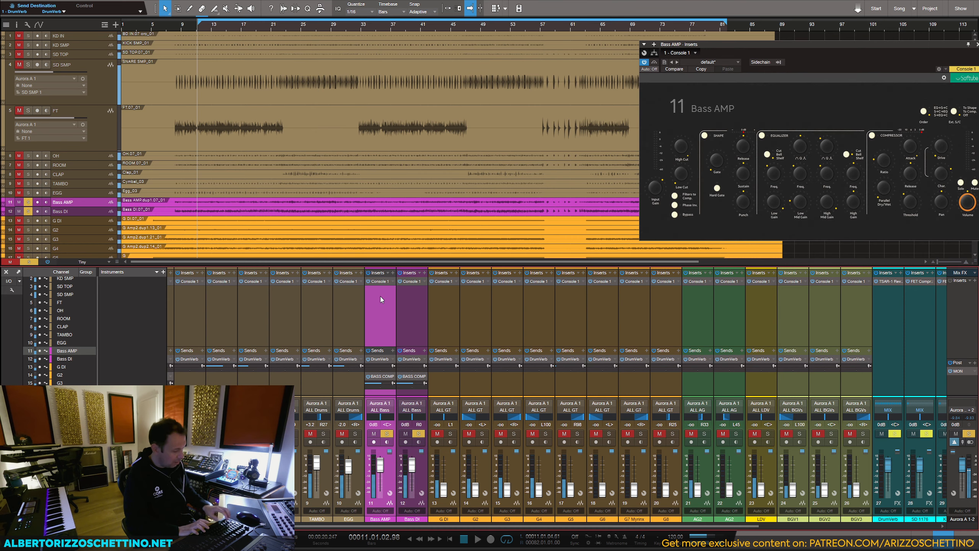
{"action": "key", "text": "space"}
{"action": "left_click_drag", "start_coordinate": [793, 46], "coordinate": [673, 49]}
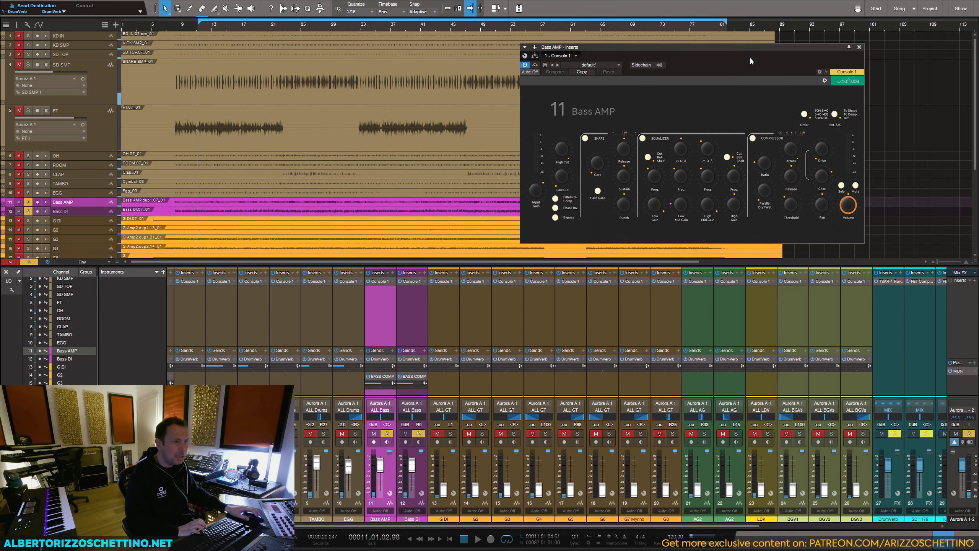
{"action": "left_click", "coordinate": [859, 47]}
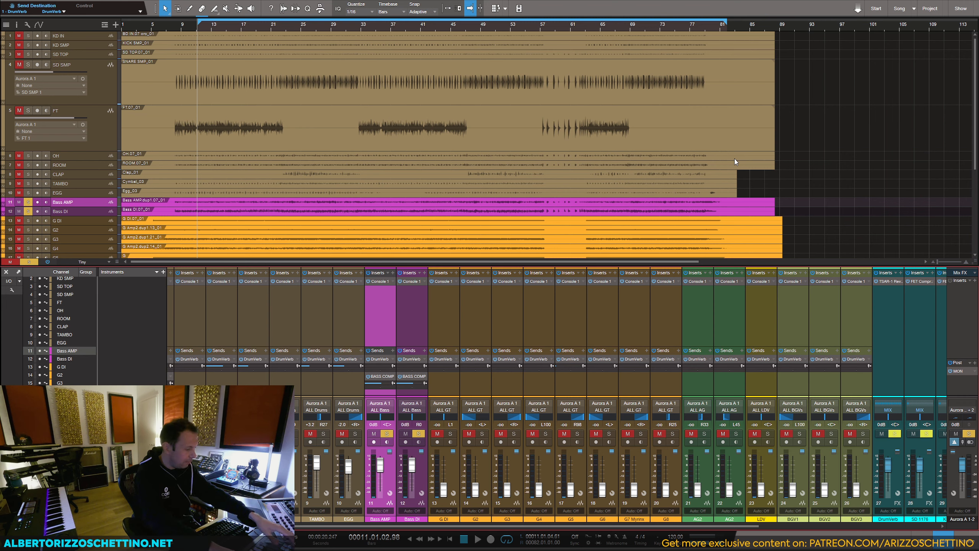
Step: Clear all solos and play back the drums together with the bass
{"action": "key", "text": "s"}
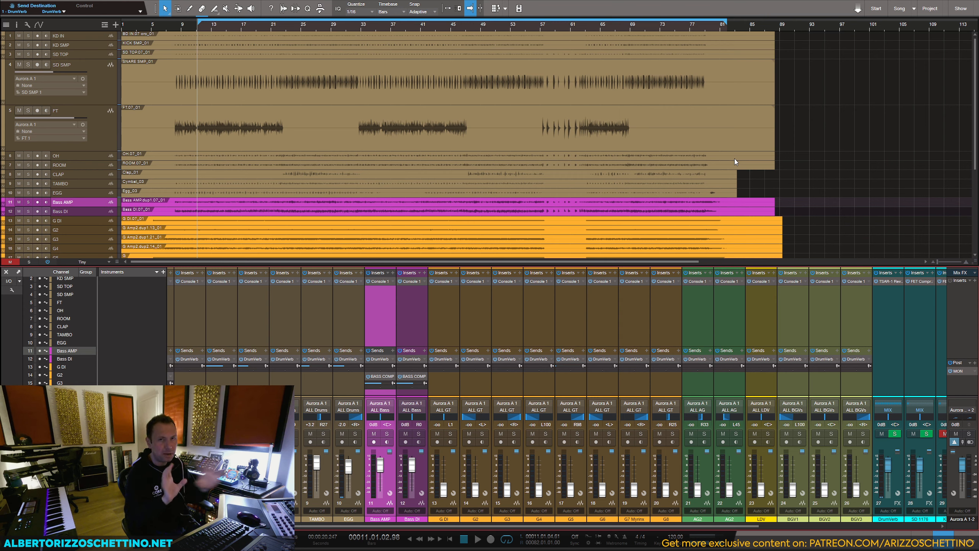
{"action": "key", "text": "space"}
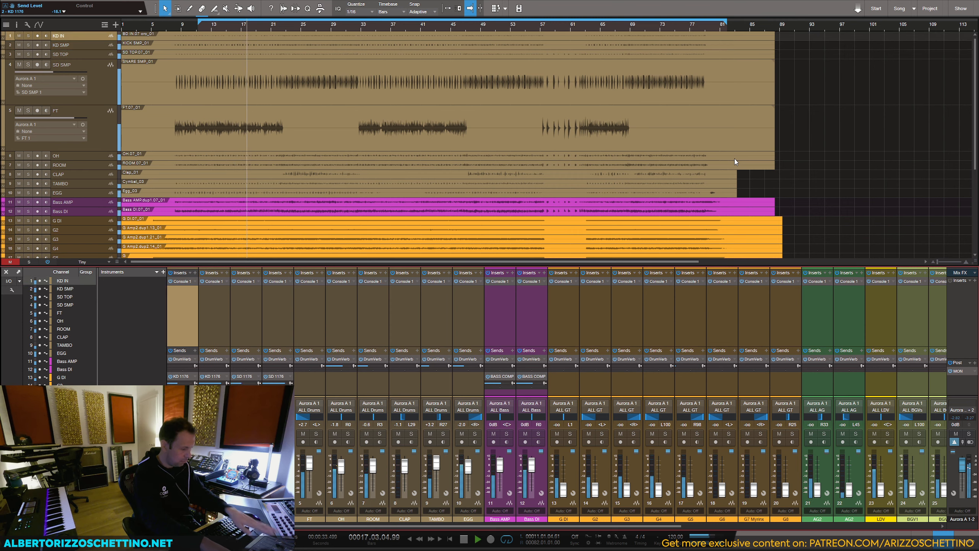
Step: Unmute the KD 1176 compression channel and play back the drums and bass again to compare the sound
{"action": "key", "text": "space"}
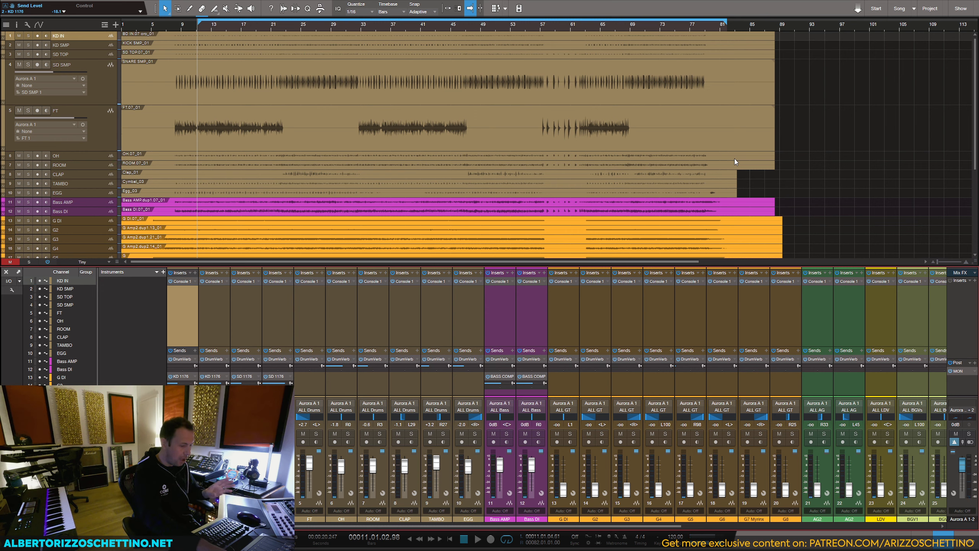
{"action": "key", "text": "space"}
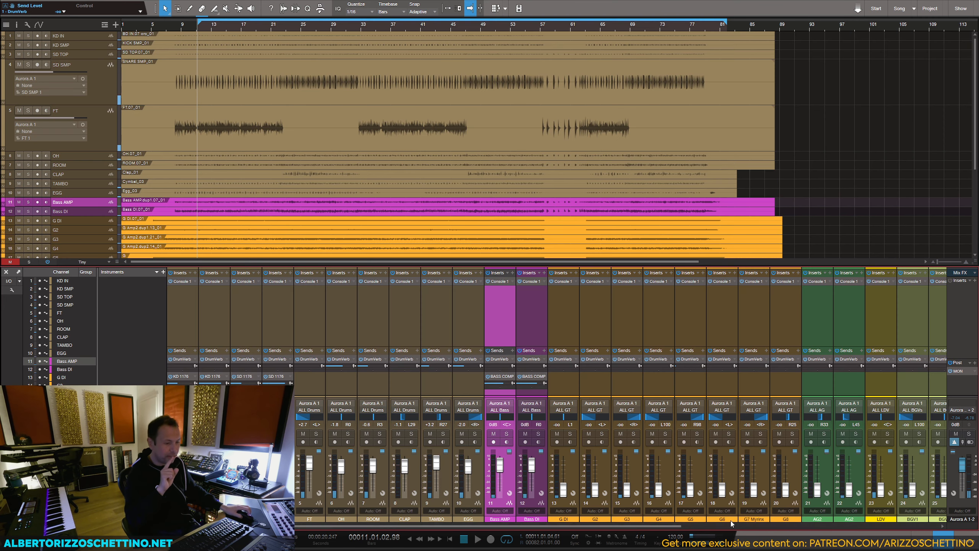
{"action": "left_click", "coordinate": [727, 525]}
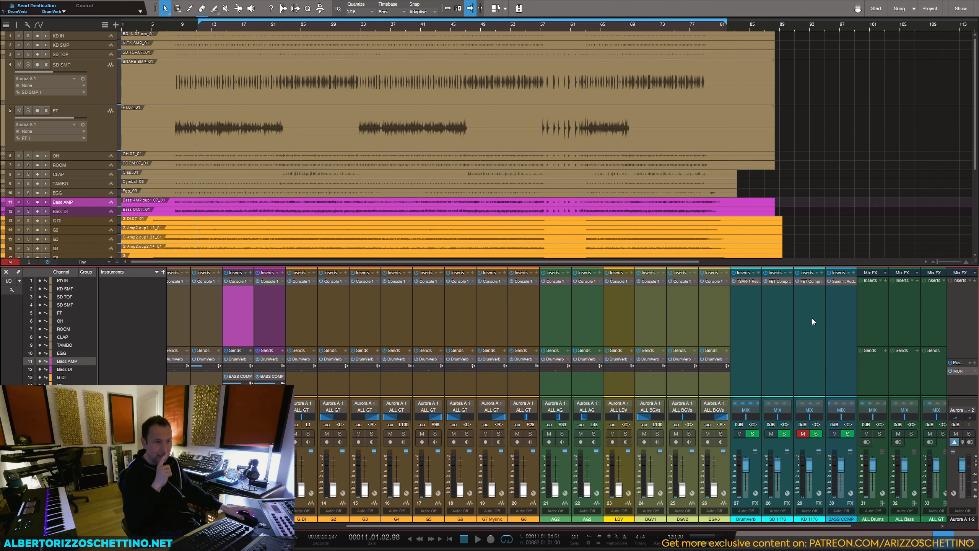
{"action": "left_click", "coordinate": [799, 339]}
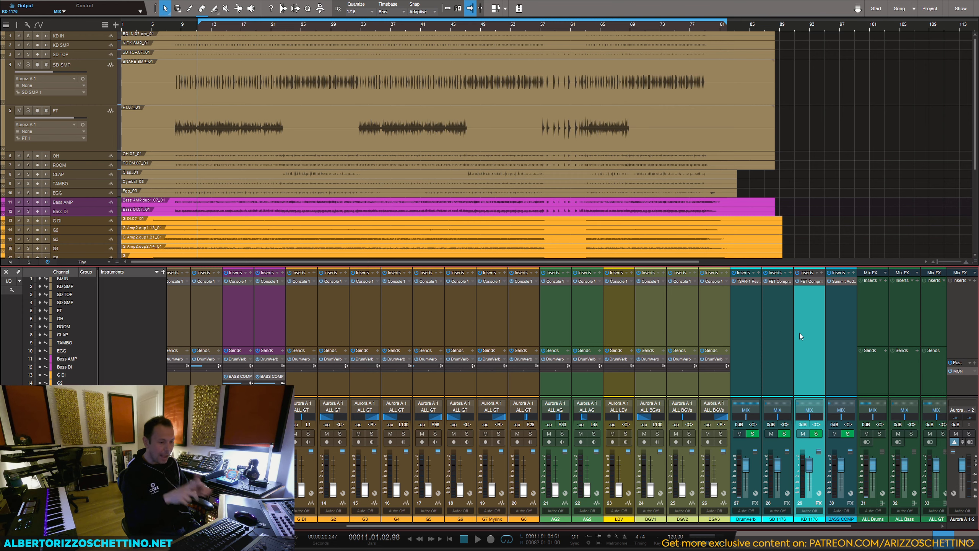
{"action": "key", "text": "space"}
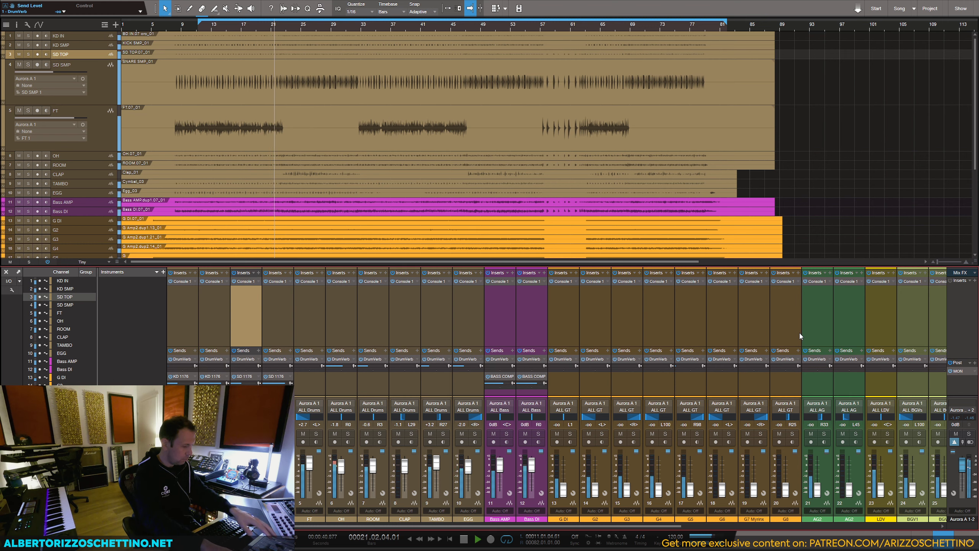
{"action": "key", "text": "space"}
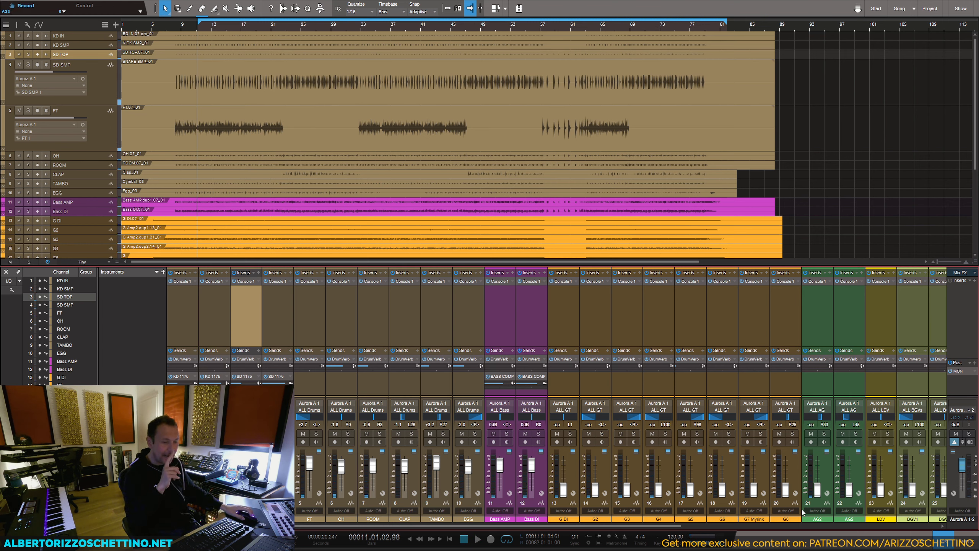
Step: Open the TLA-100A on the BASS COMP channel, review its settings and close the plug-in window
{"action": "left_click", "coordinate": [802, 528]}
{"action": "scroll", "coordinate": [802, 528], "scroll_direction": "right", "scroll_amount": 1}
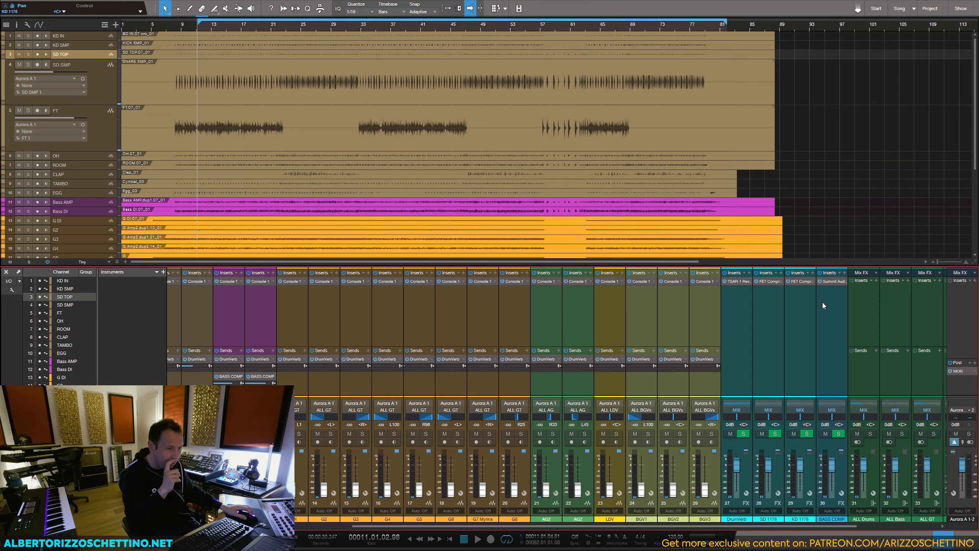
{"action": "left_click", "coordinate": [834, 281]}
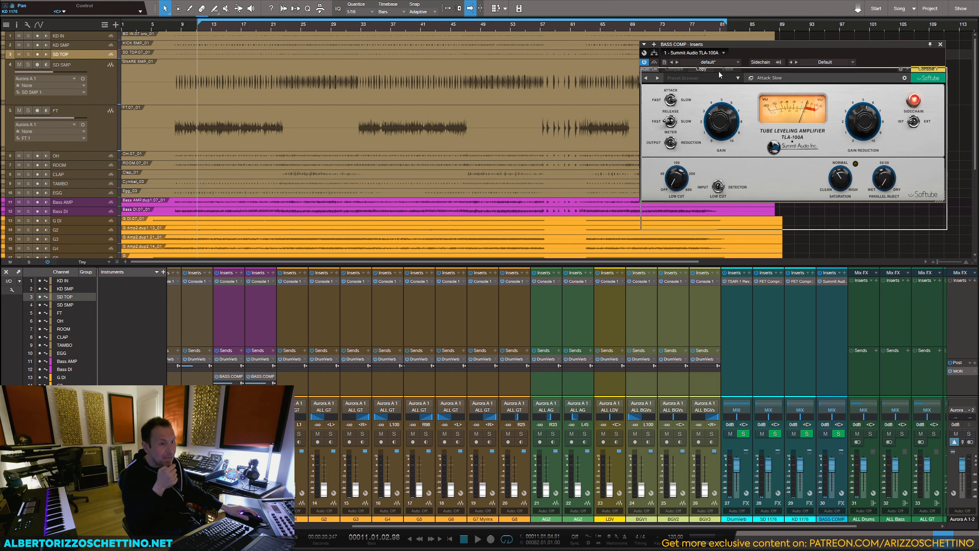
{"action": "left_click_drag", "start_coordinate": [718, 41], "coordinate": [722, 68]}
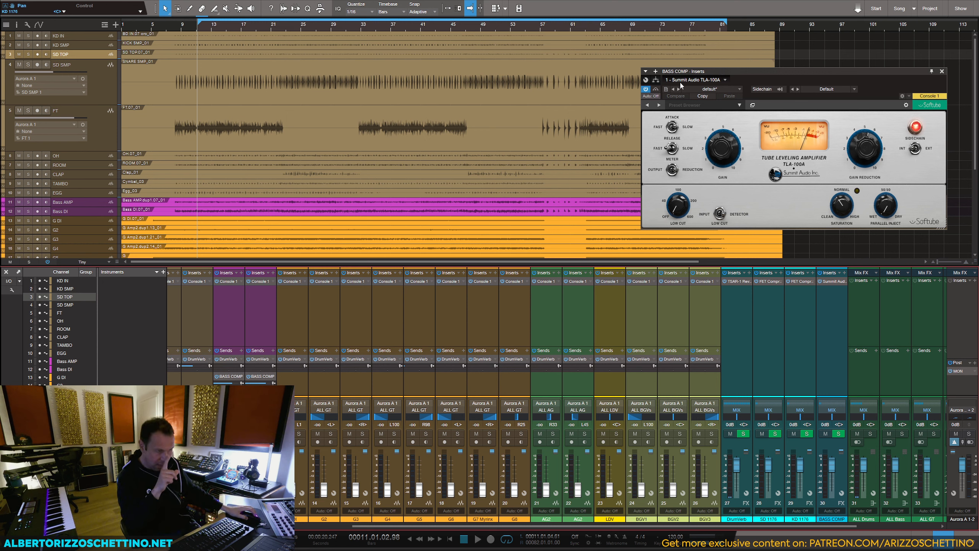
{"action": "mouse_move", "coordinate": [671, 151]}
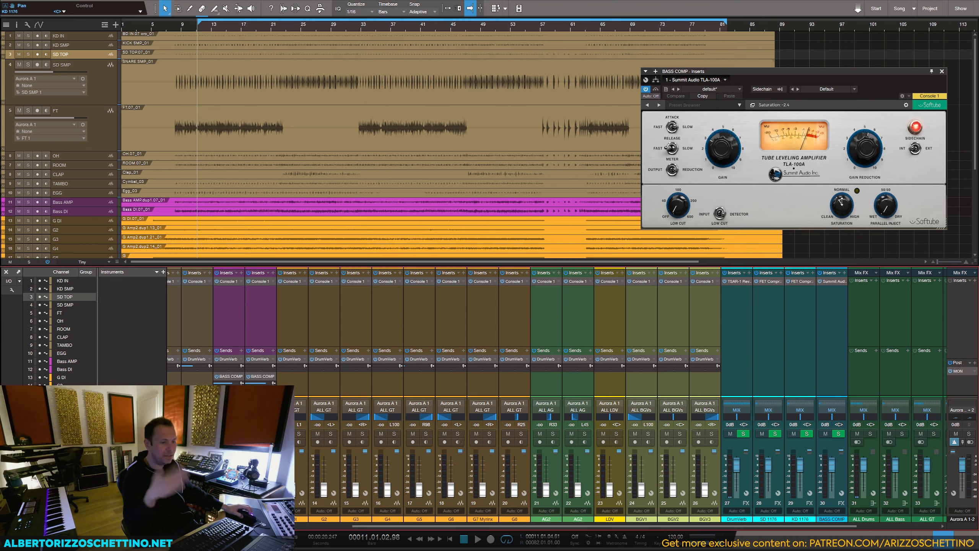
{"action": "left_click", "coordinate": [942, 72]}
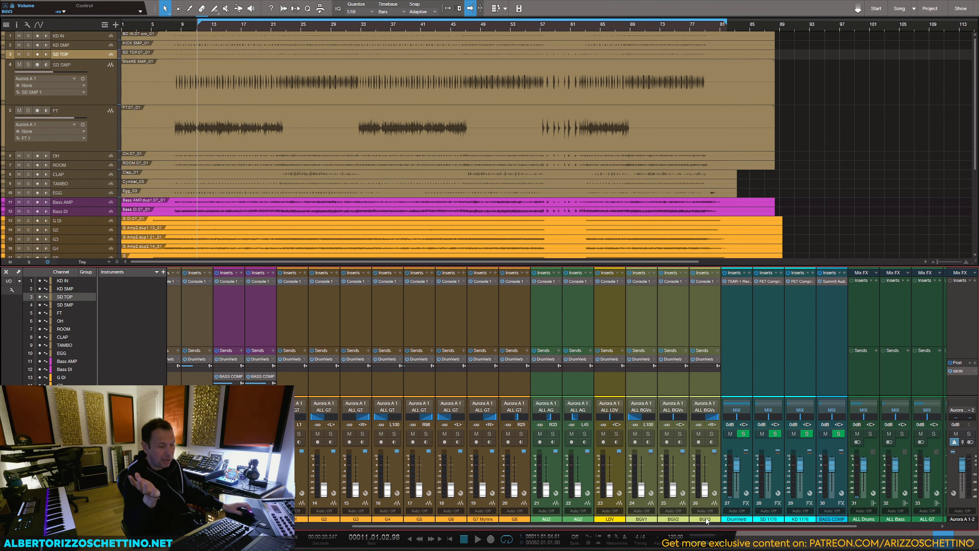
Step: Select and solo the guitar tracks G DI through G8, and set G2's volume to 0.6 dB and G3's to 0.0 dB
{"action": "scroll", "coordinate": [737, 453], "scroll_direction": "right", "scroll_amount": 4}
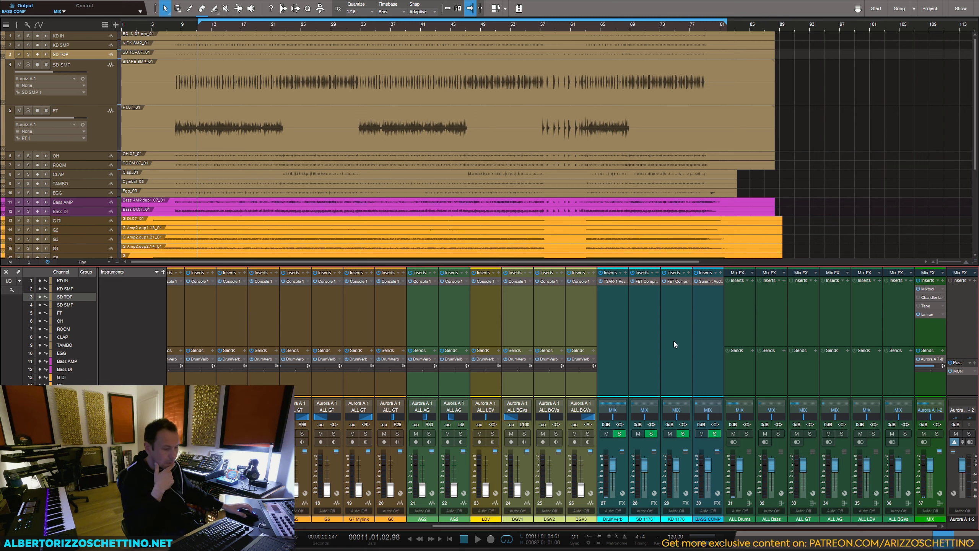
{"action": "left_click", "coordinate": [700, 325]}
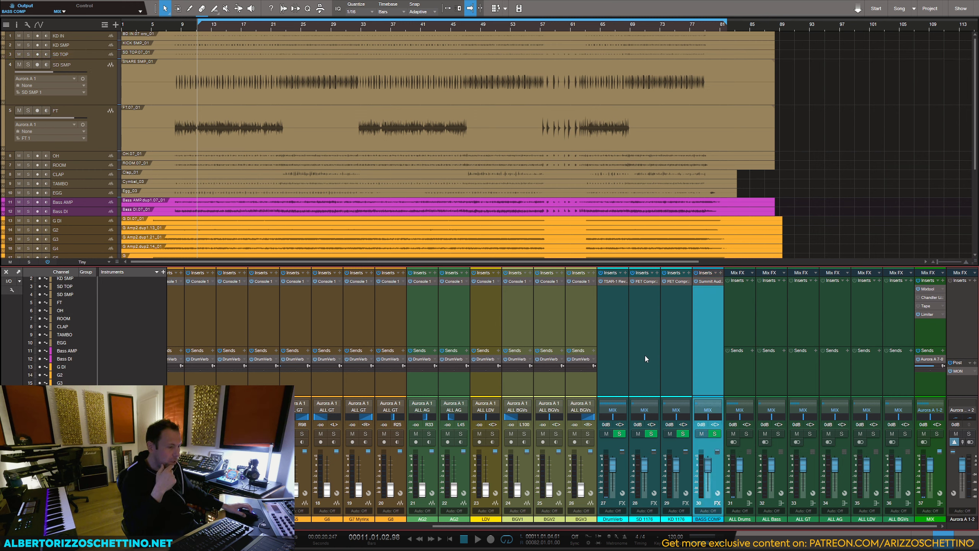
{"action": "left_click_drag", "start_coordinate": [539, 525], "coordinate": [401, 504]}
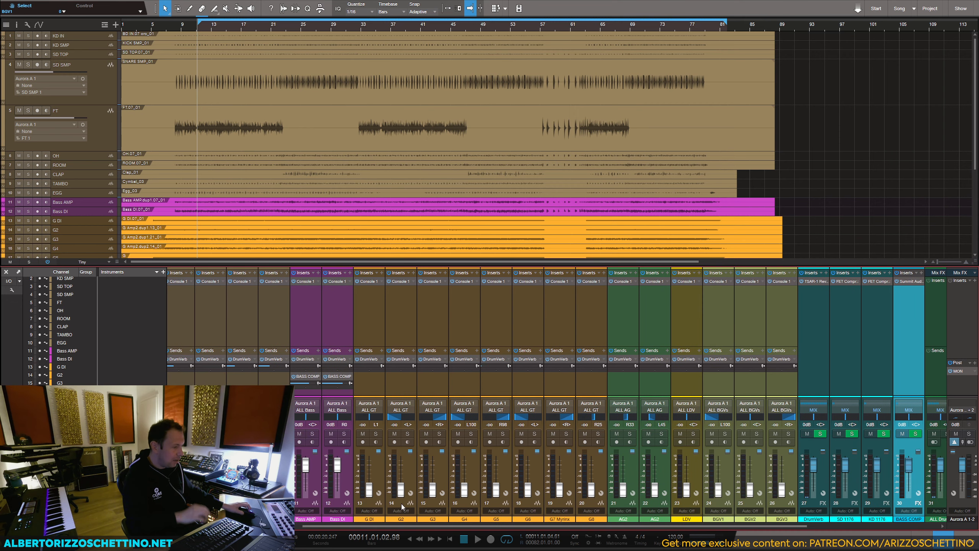
{"action": "left_click", "coordinate": [366, 379]}
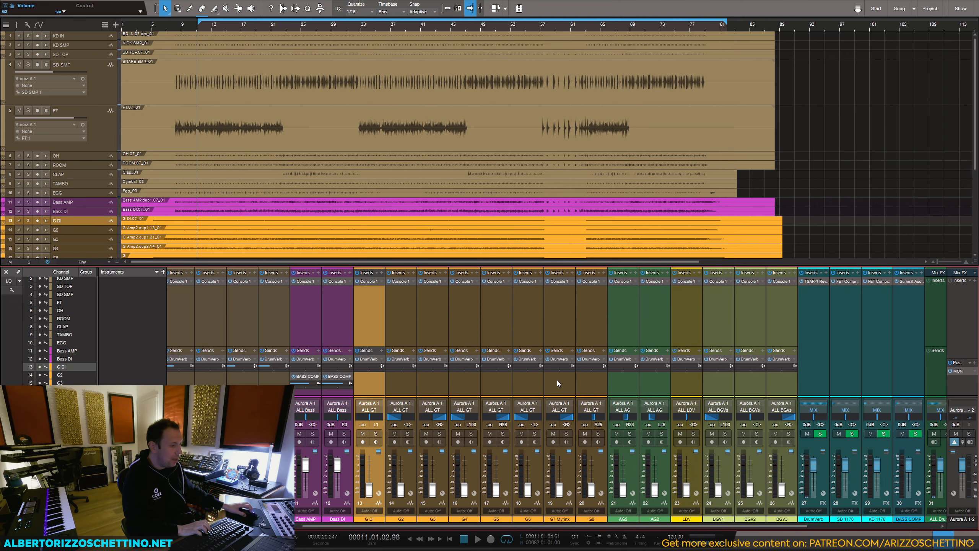
{"action": "left_click", "coordinate": [586, 383], "text": "shift"}
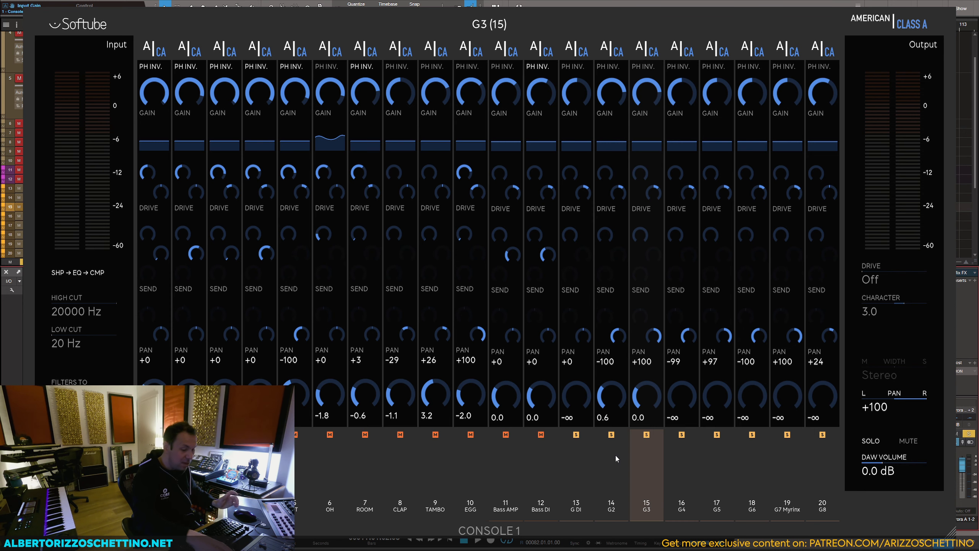
Step: Set Console 1 drive to 5.7 with character -3.5 on G3, and drive to 6.8 with character -3.1 on G2
{"action": "key", "text": "space"}
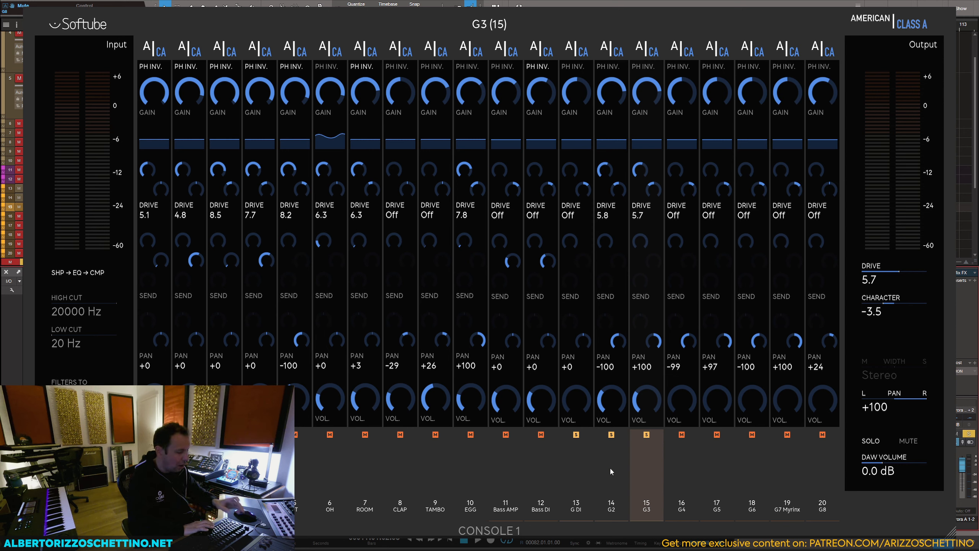
{"action": "key", "text": "space"}
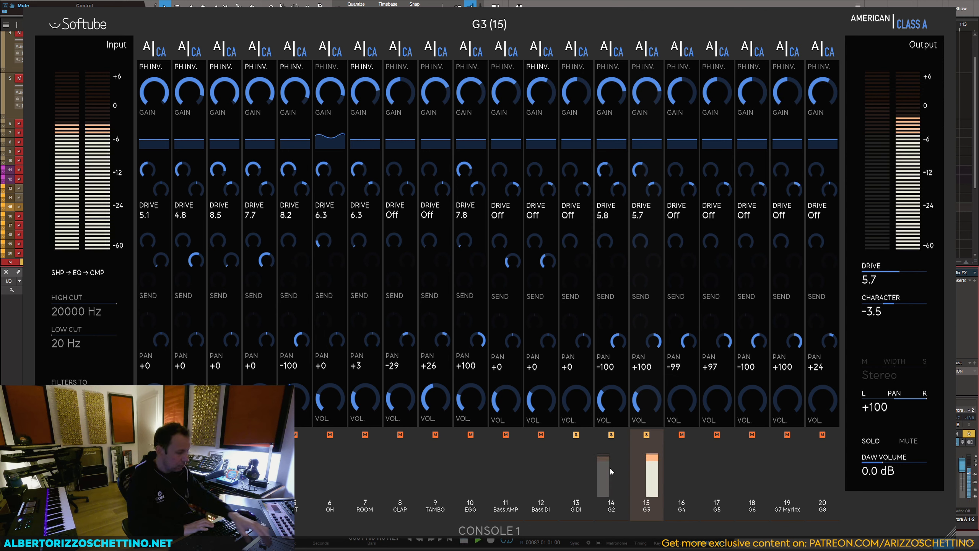
{"action": "left_click", "coordinate": [610, 466]}
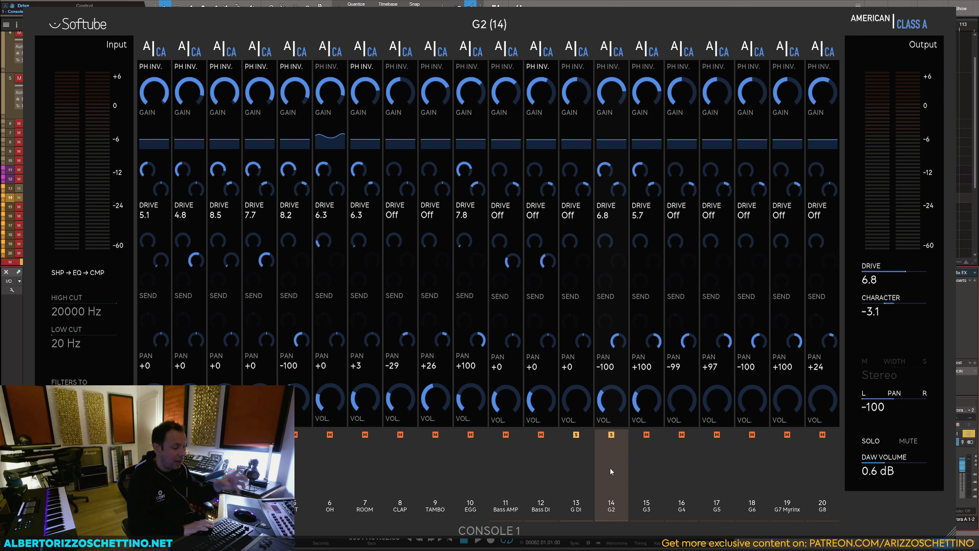
Step: Play G2 and G3 one at a time in solo, clearing each track's solo, and stop playback
{"action": "key", "text": "space"}
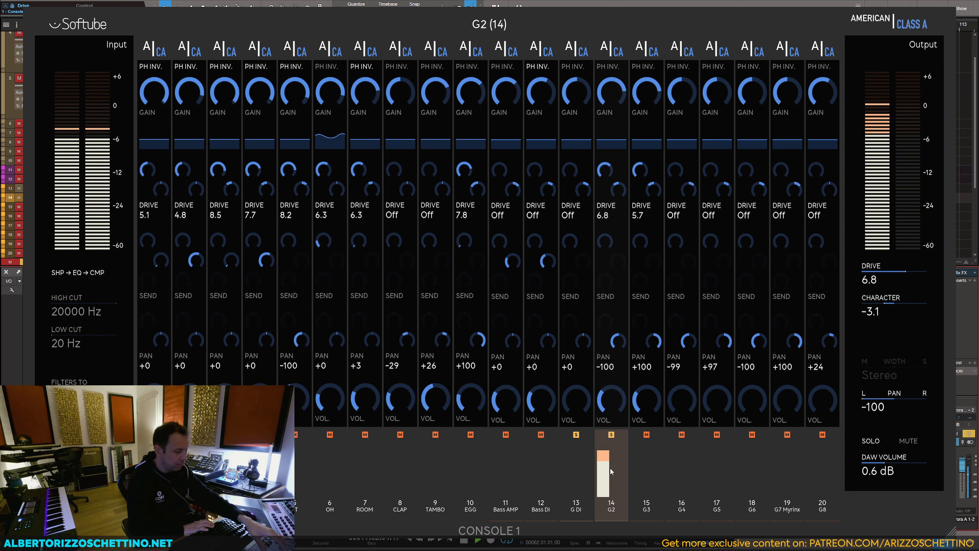
{"action": "key", "text": "s"}
{"action": "key", "text": "Down"}
{"action": "key", "text": "s"}
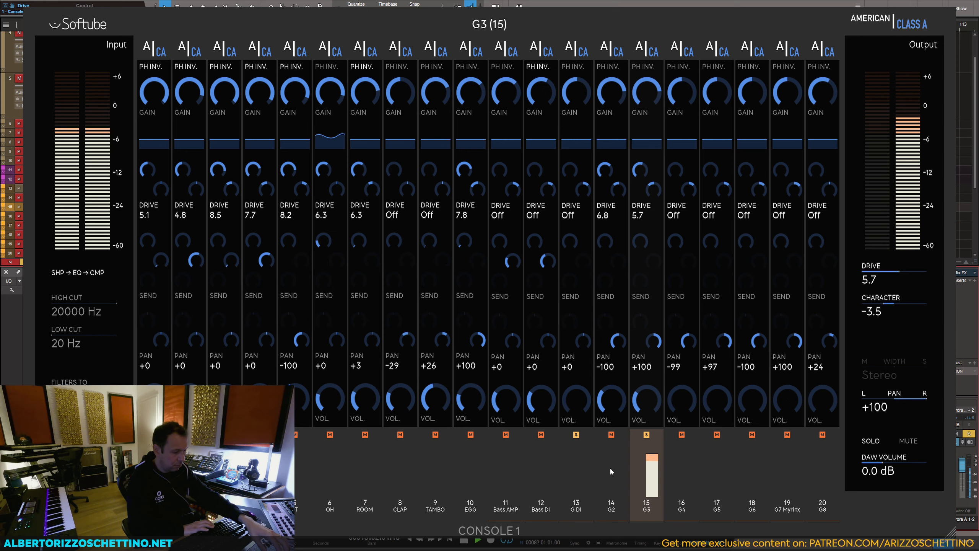
{"action": "key", "text": "s"}
{"action": "key", "text": "space"}
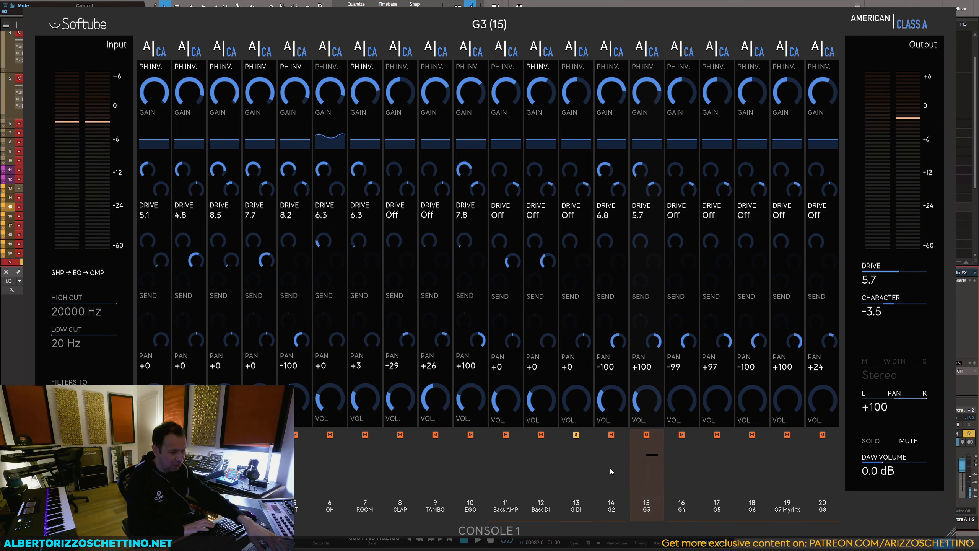
Step: Solo G4, set drive to 6.2 on G4, 5.6 on G5 and 5.8 on G6, and close the Console 1 display
{"action": "key", "text": "Down"}
{"action": "key", "text": "s"}
{"action": "key", "text": "space"}
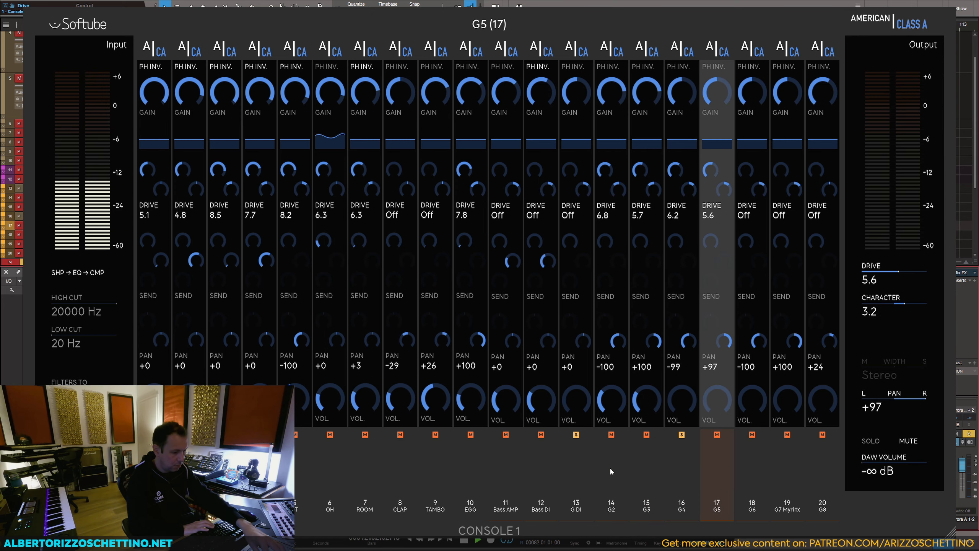
{"action": "key", "text": "space"}
{"action": "key", "text": "Escape"}
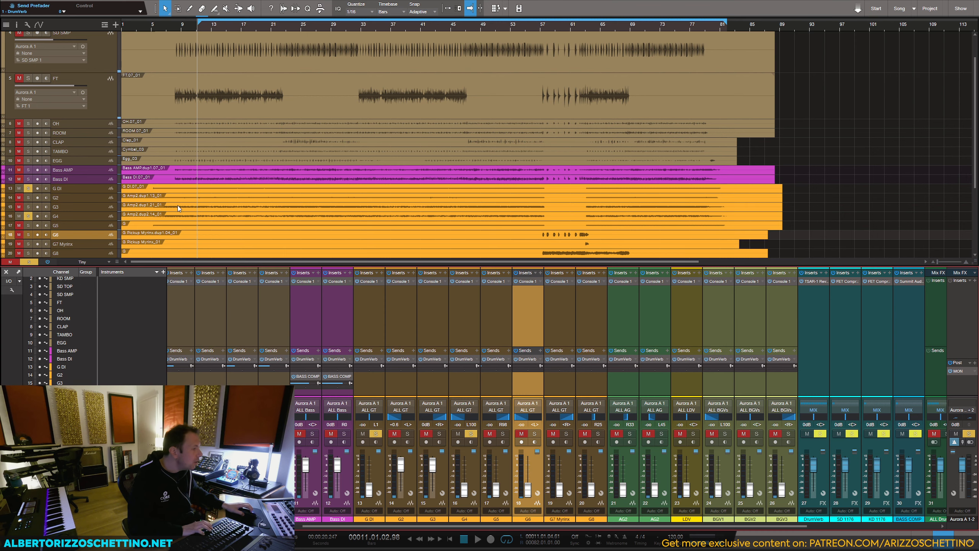
Step: Rename track G6 as "G6 sp" and track G8 as "G8 solo"
{"action": "scroll", "coordinate": [205, 199], "scroll_direction": "down", "scroll_amount": 3}
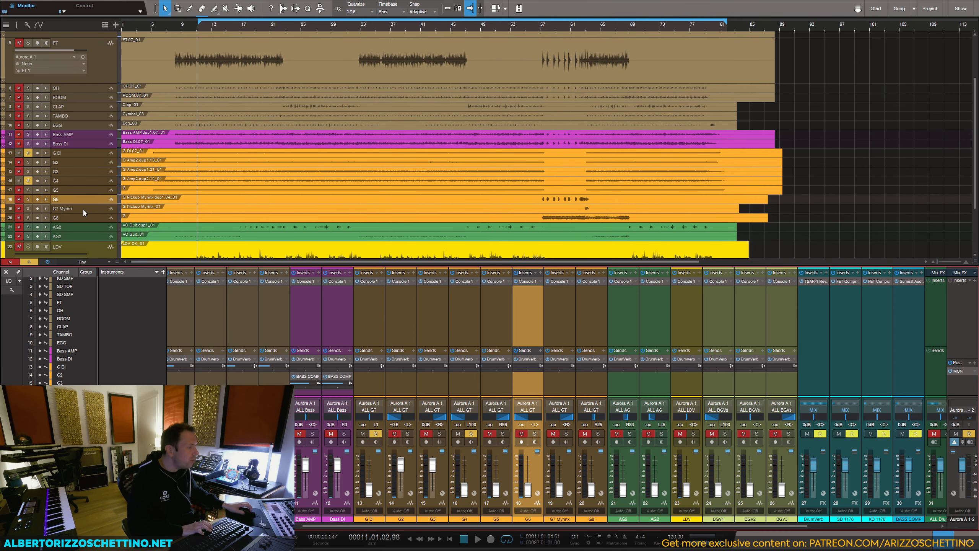
{"action": "double_click", "coordinate": [55, 198]}
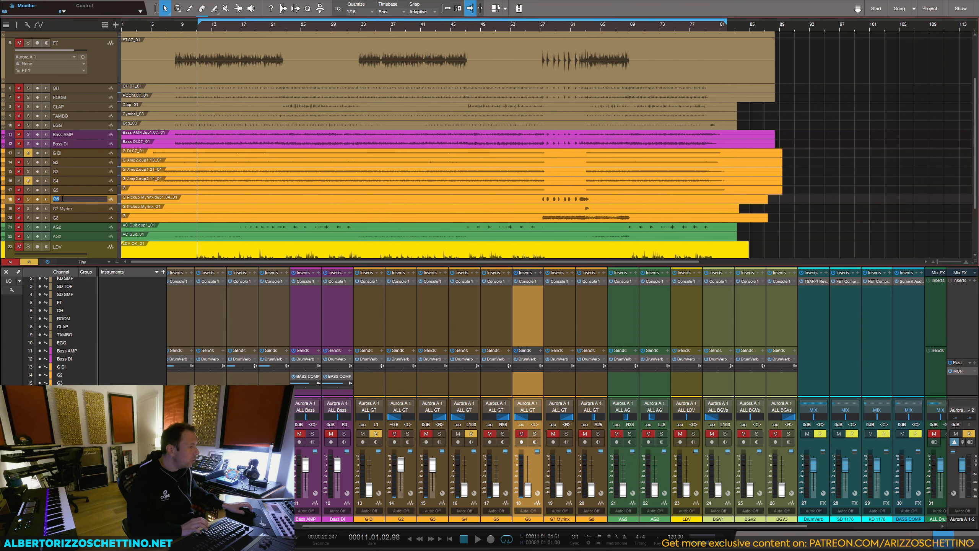
{"action": "type", "text": "sp"}
{"action": "key", "text": "Tab"}
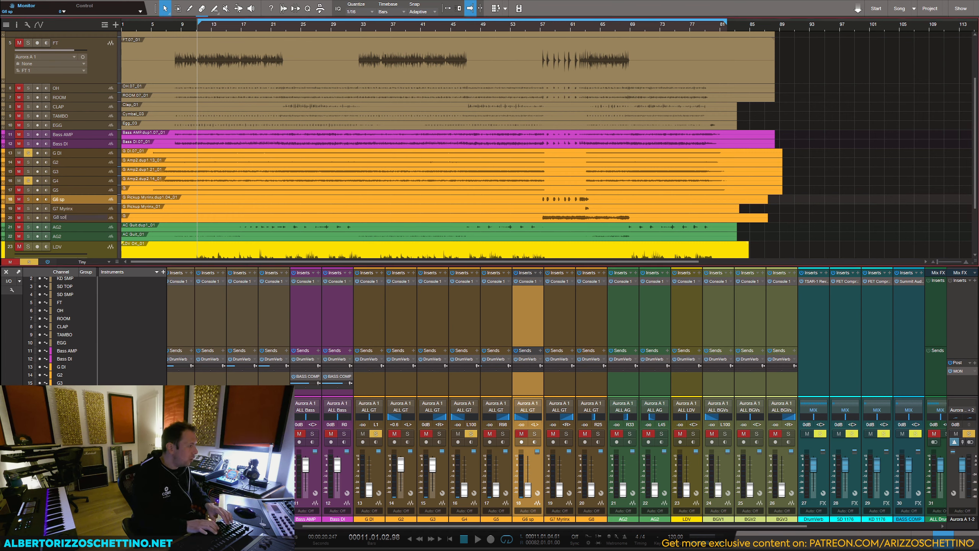
{"action": "type", "text": "o"}
{"action": "key", "text": "Return"}
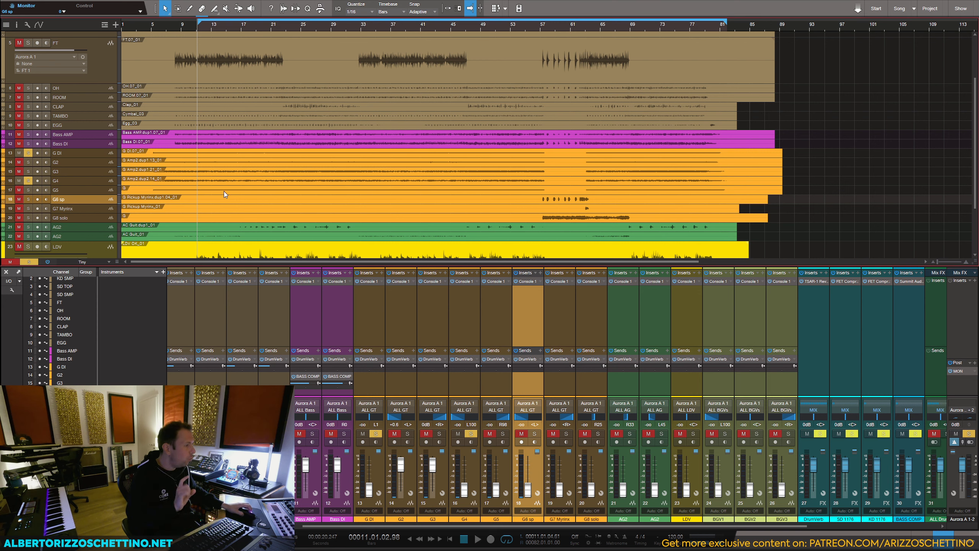
Step: Solo G DI, G2 and G3, set G DI's volume to 10.0 dB and G2's to -0.2 dB, and bring G3's fully down
{"action": "left_click", "coordinate": [86, 191]}
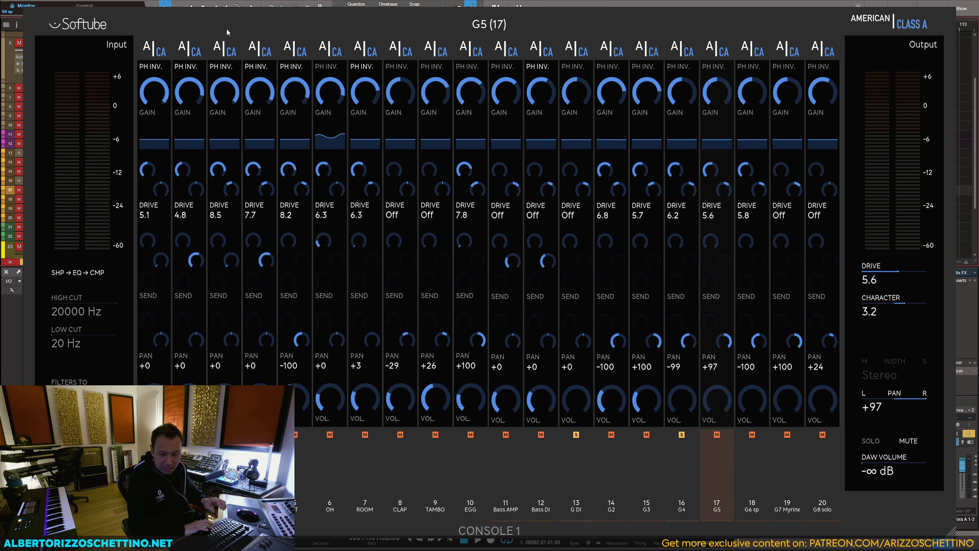
{"action": "key", "text": "space"}
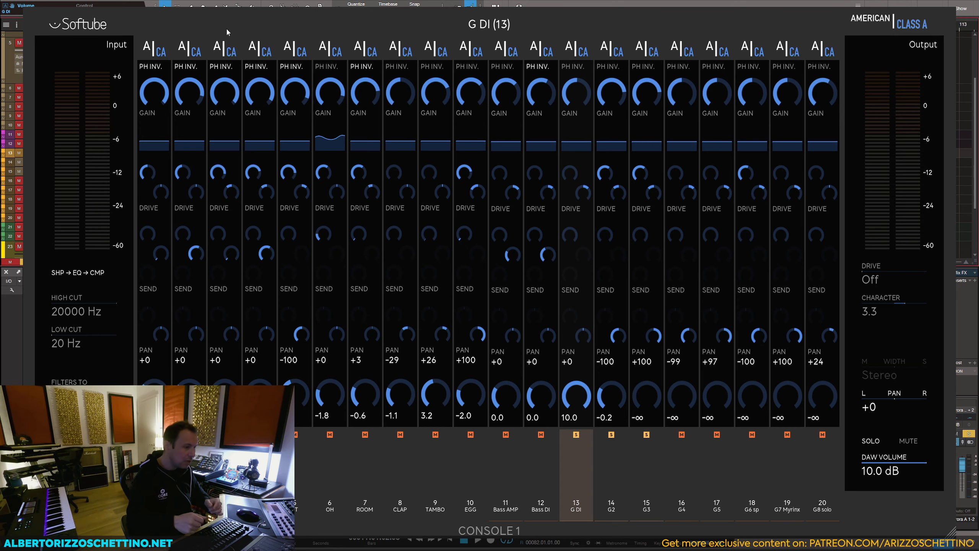
{"action": "key", "text": "Escape"}
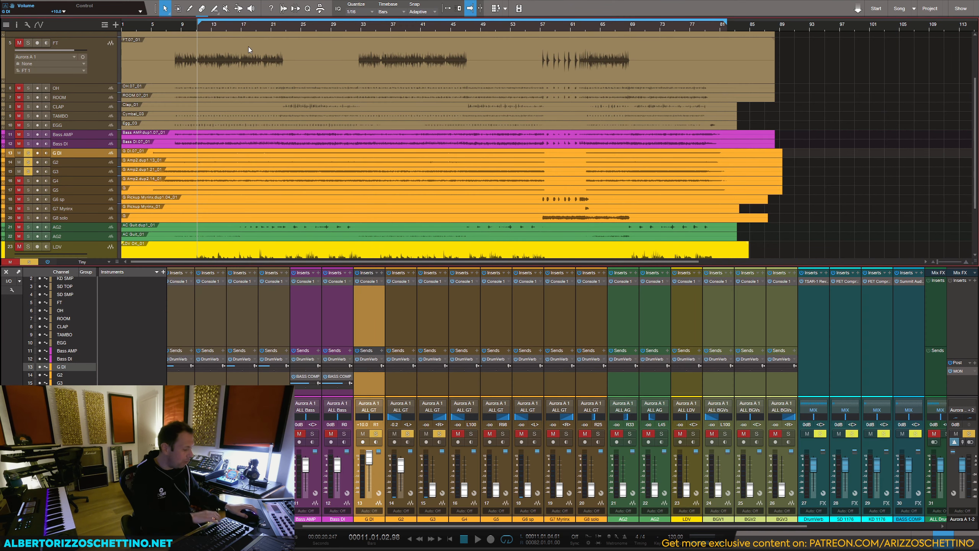
Step: Search the plug-ins available for G DI's inserts and browse the Softube models for a guitar amp
{"action": "left_click", "coordinate": [383, 275]}
{"action": "type", "text": "junb"}
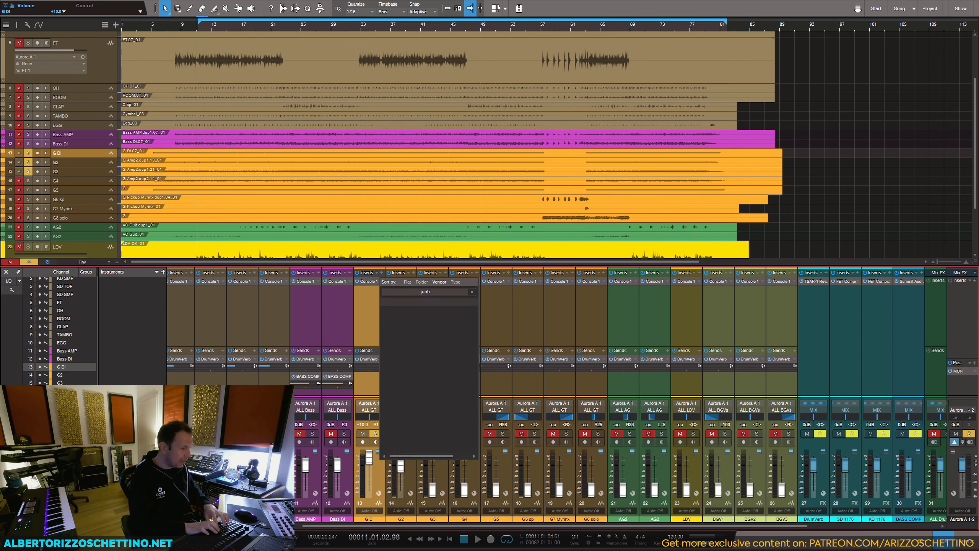
{"action": "key", "text": "BackSpace"}
{"action": "key", "text": "BackSpace"}
{"action": "type", "text": "ma"}
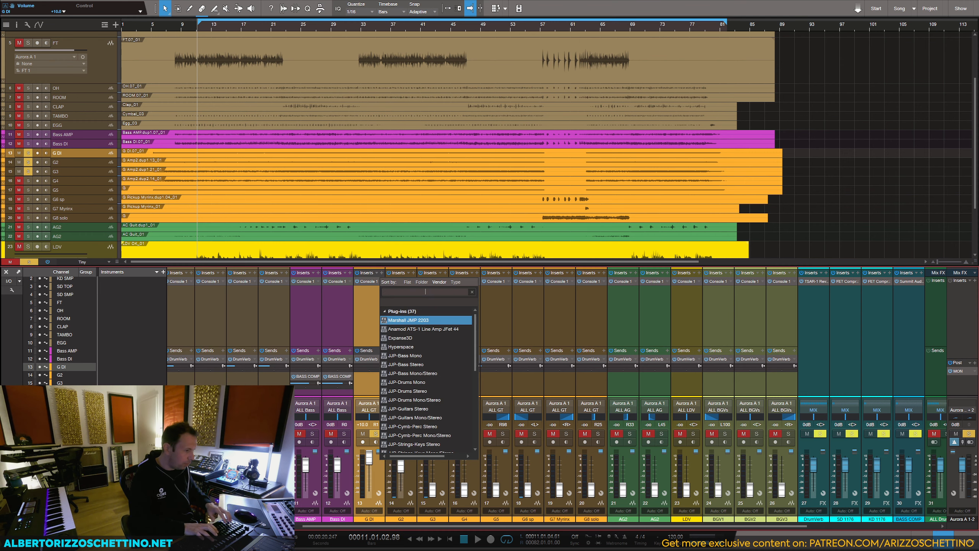
{"action": "type", "text": "rsha"}
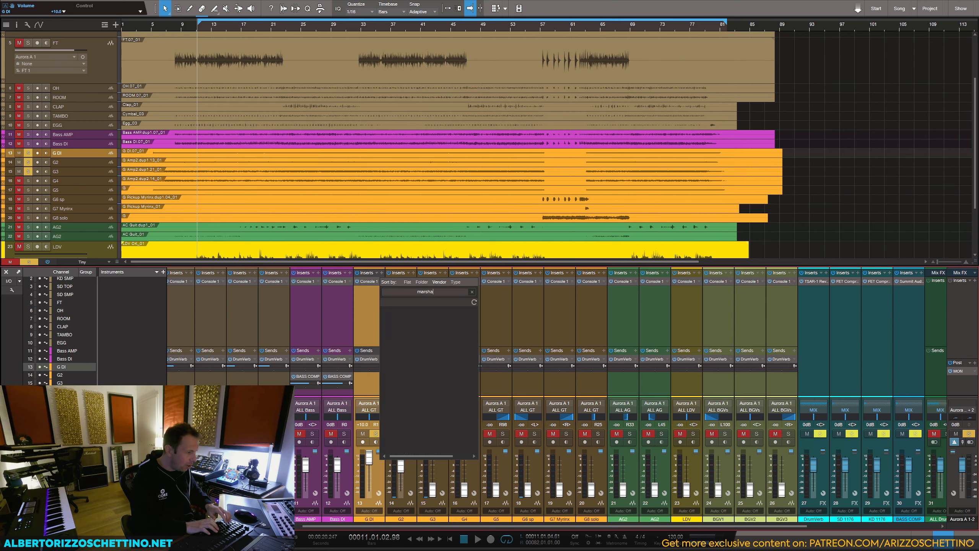
{"action": "key", "text": "BackSpace"}
{"action": "key", "text": "BackSpace"}
{"action": "key", "text": "BackSpace"}
{"action": "key", "text": "BackSpace"}
{"action": "key", "text": "BackSpace"}
{"action": "key", "text": "BackSpace"}
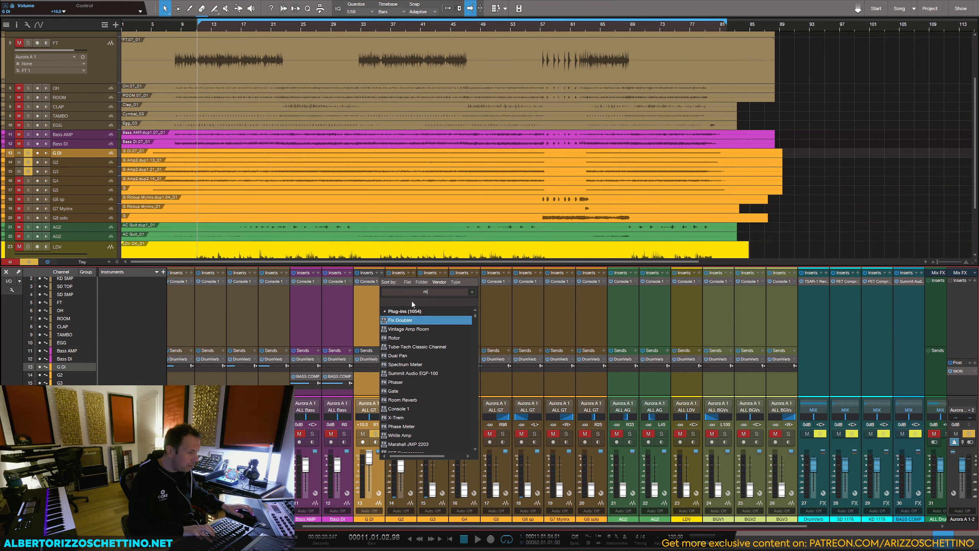
{"action": "type", "text": "softube"}
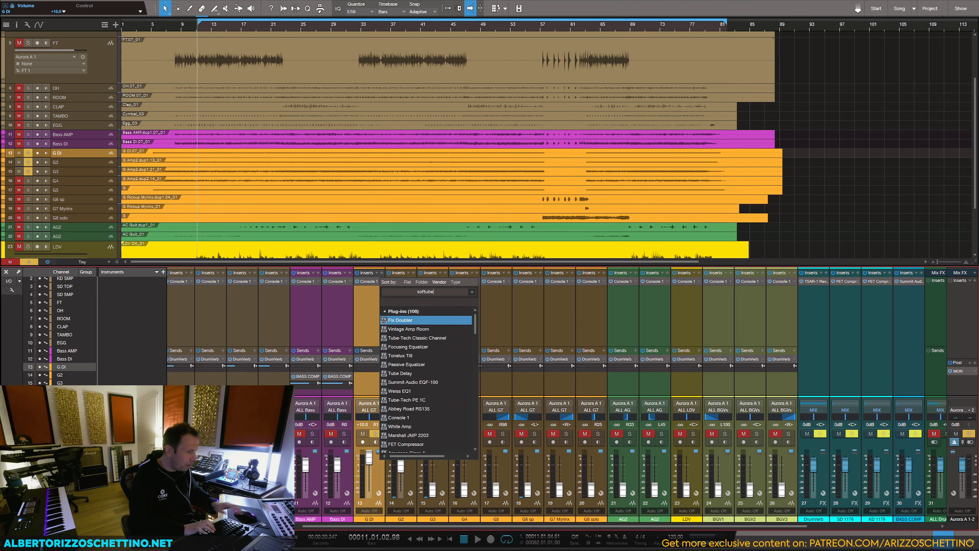
{"action": "scroll", "coordinate": [418, 369], "scroll_direction": "down", "scroll_amount": 10}
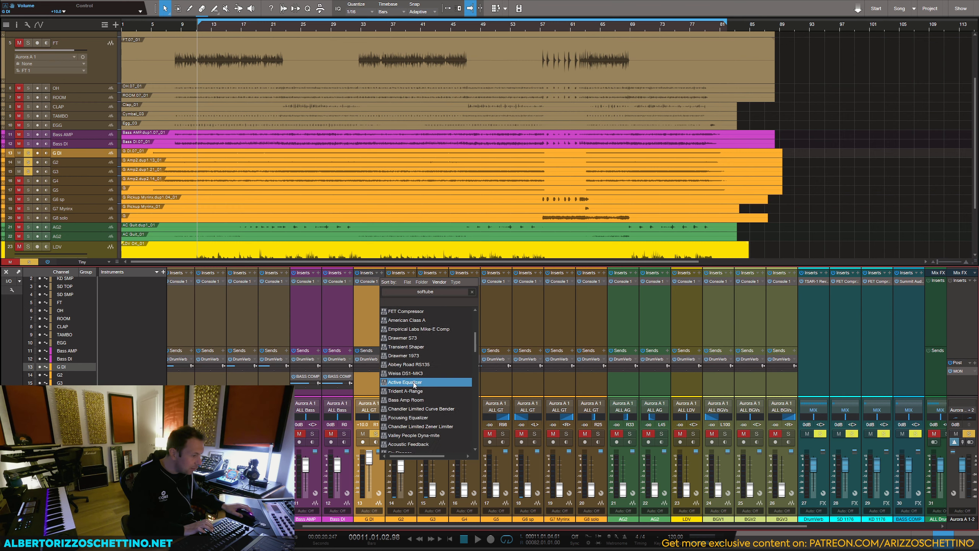
{"action": "scroll", "coordinate": [417, 389], "scroll_direction": "down", "scroll_amount": 8}
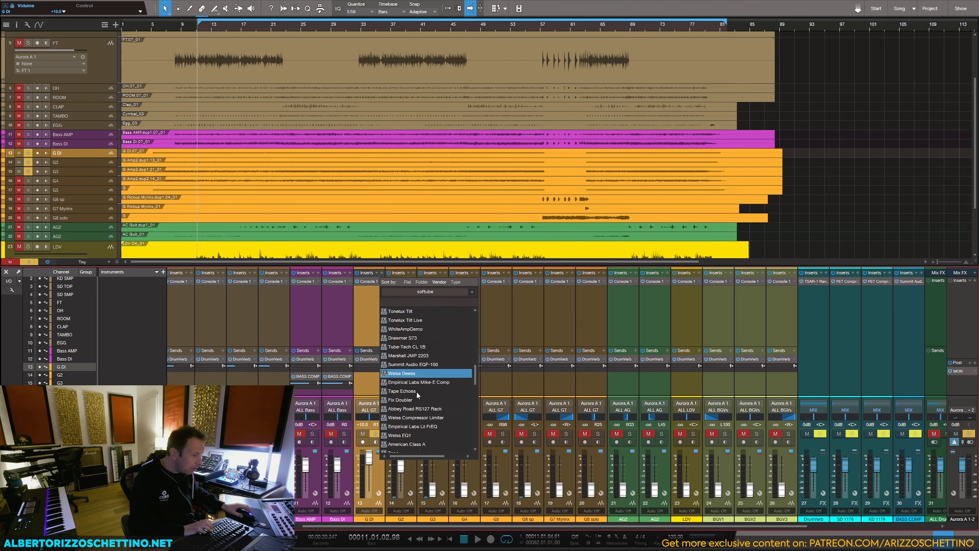
{"action": "scroll", "coordinate": [422, 410], "scroll_direction": "down", "scroll_amount": 2}
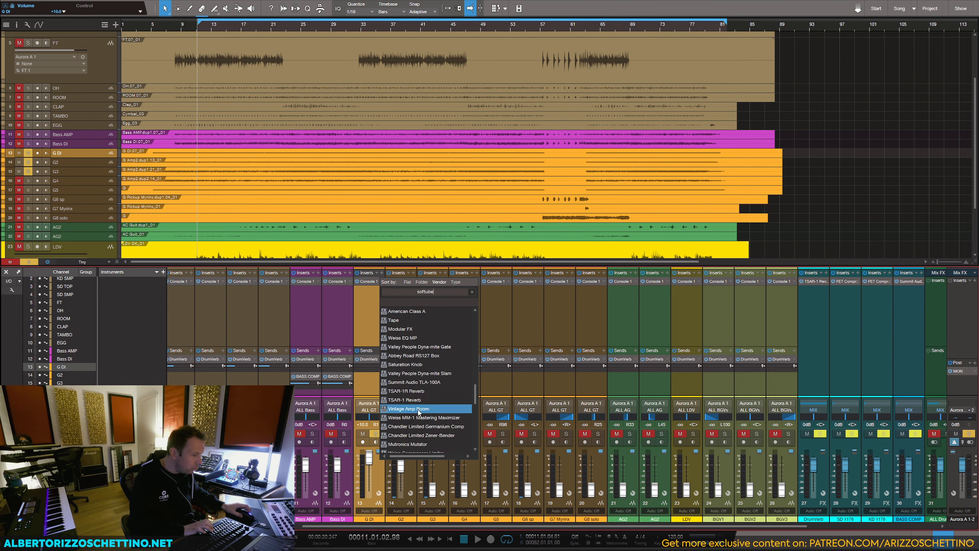
{"action": "scroll", "coordinate": [418, 411], "scroll_direction": "down", "scroll_amount": 5}
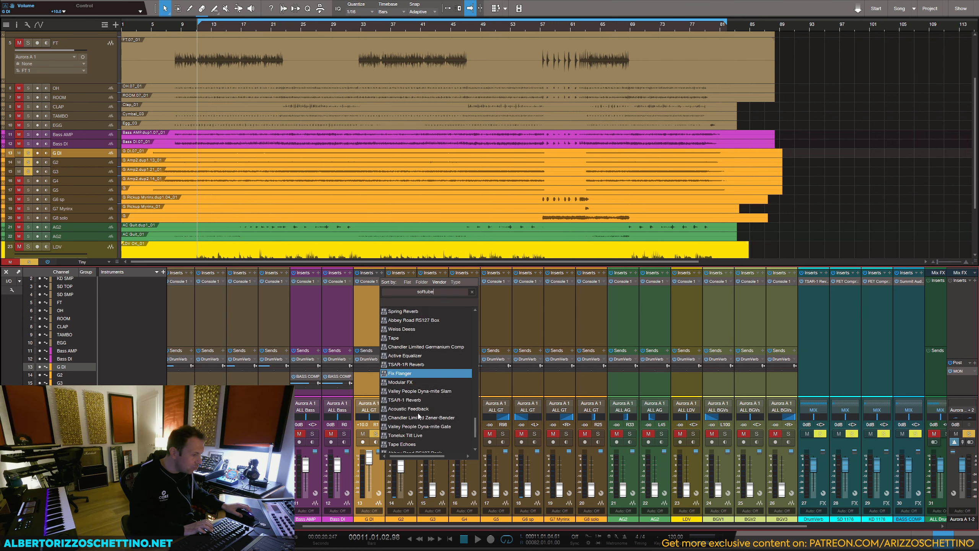
{"action": "scroll", "coordinate": [417, 413], "scroll_direction": "down", "scroll_amount": 2}
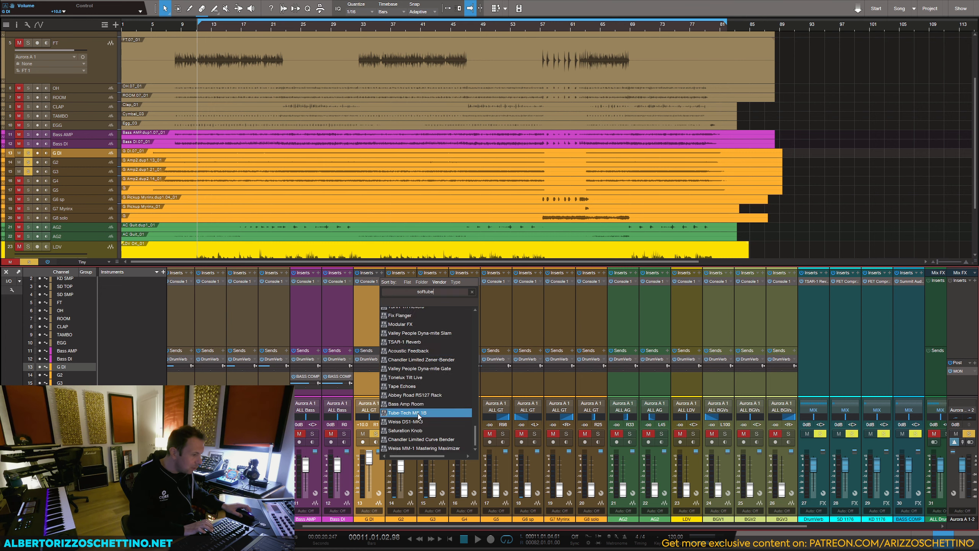
Step: Search G DI's insert plug-ins for "marshall", "20", "22" and "j", and browse the matches for guitar amps
{"action": "double_click", "coordinate": [431, 292]}
{"action": "type", "text": "marshall"}
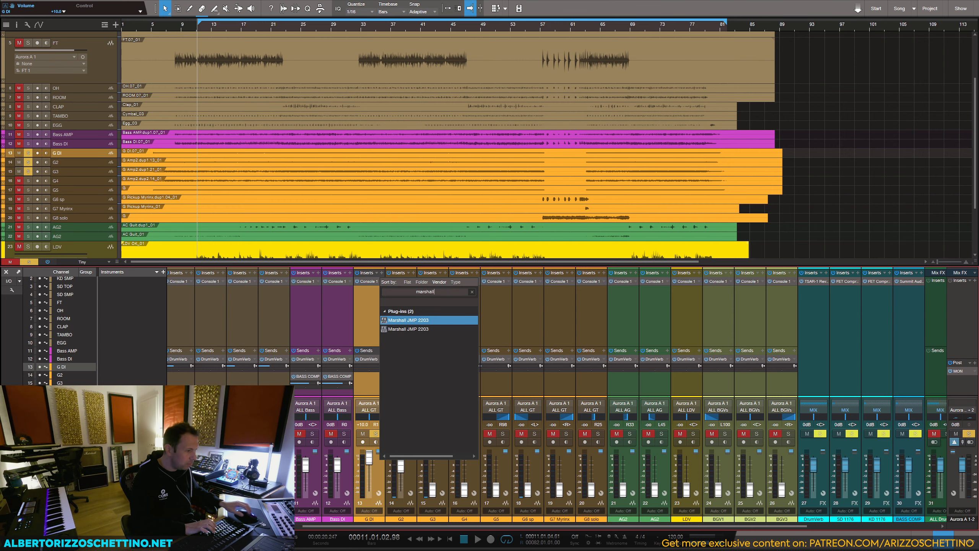
{"action": "key", "text": "BackSpace"}
{"action": "key", "text": "BackSpace"}
{"action": "key", "text": "BackSpace"}
{"action": "key", "text": "BackSpace"}
{"action": "key", "text": "BackSpace"}
{"action": "key", "text": "BackSpace"}
{"action": "key", "text": "BackSpace"}
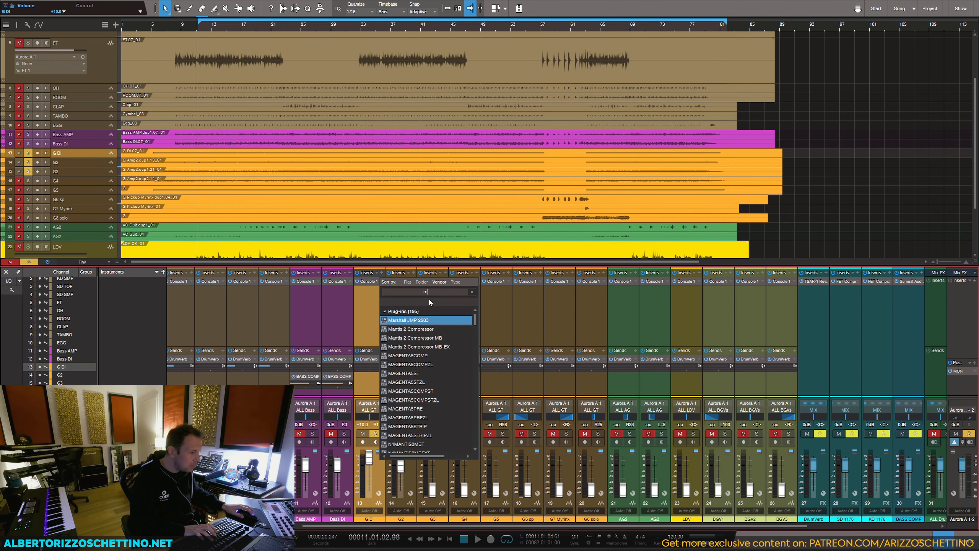
{"action": "key", "text": "BackSpace"}
{"action": "type", "text": "20"}
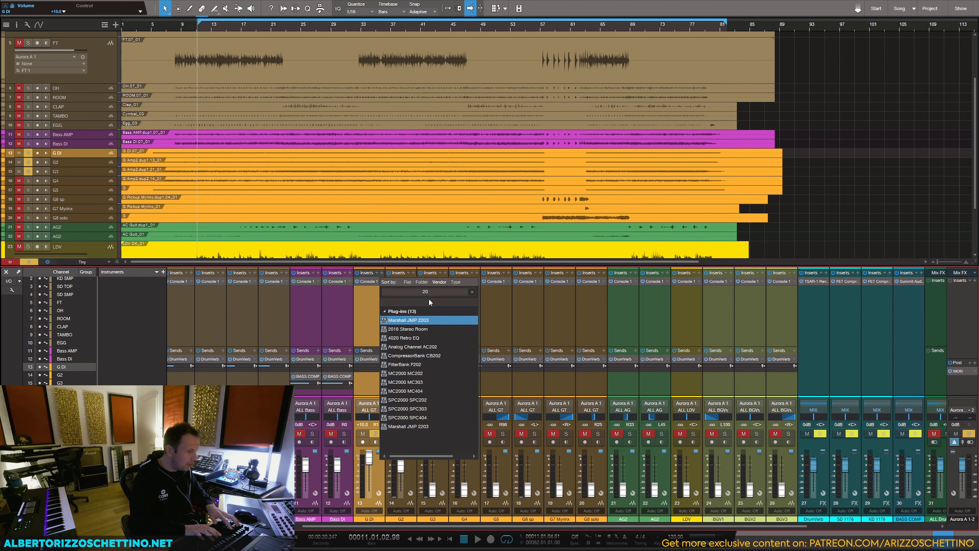
{"action": "key", "text": "BackSpace"}
{"action": "type", "text": "2"}
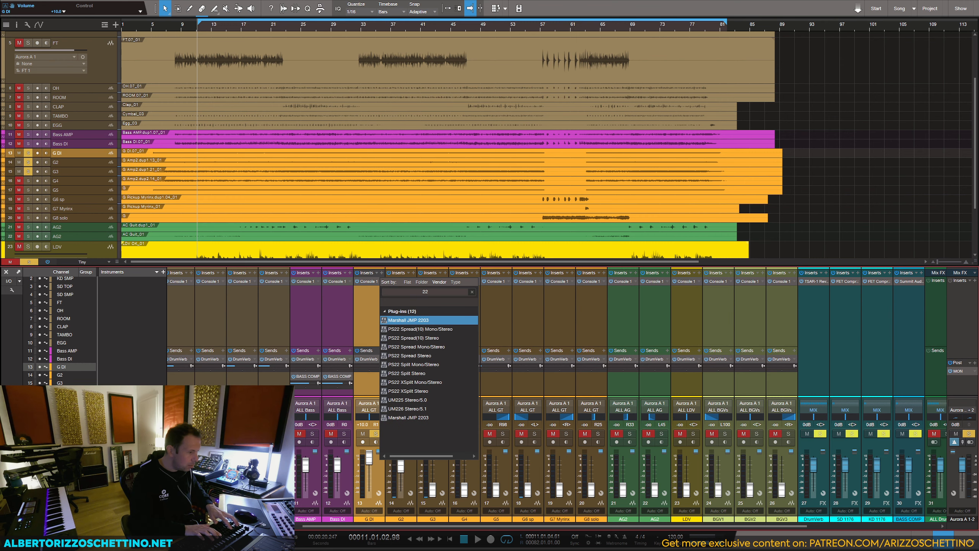
{"action": "type", "text": "0"}
{"action": "key", "text": "BackSpace"}
{"action": "key", "text": "BackSpace"}
{"action": "key", "text": "BackSpace"}
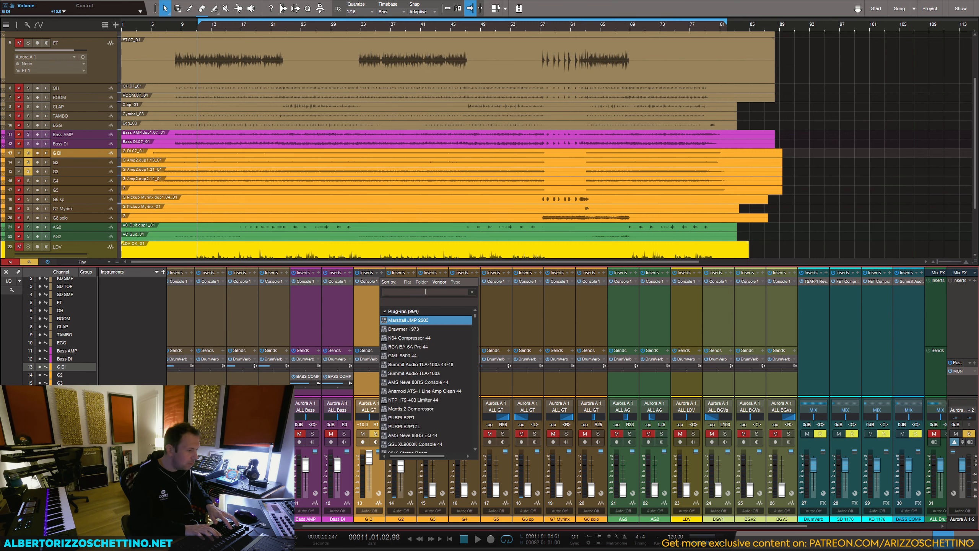
{"action": "type", "text": "2"}
{"action": "key", "text": "BackSpace"}
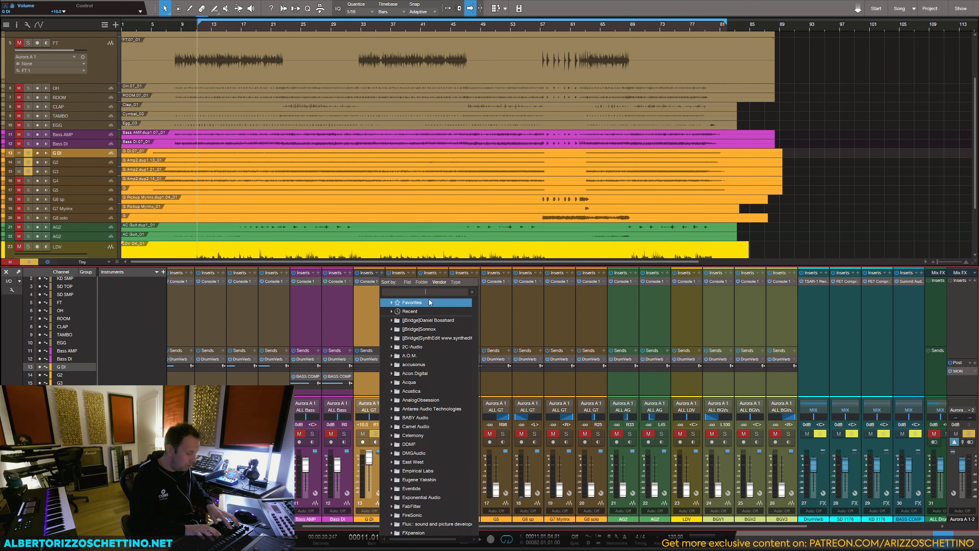
{"action": "type", "text": "j"}
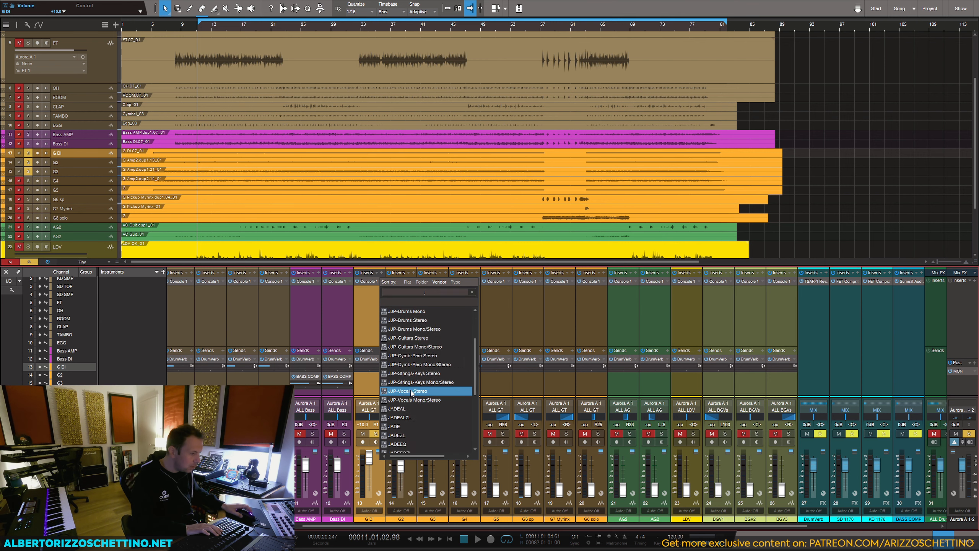
{"action": "scroll", "coordinate": [419, 407], "scroll_direction": "down", "scroll_amount": 7}
{"action": "scroll", "coordinate": [422, 440], "scroll_direction": "up", "scroll_amount": 8}
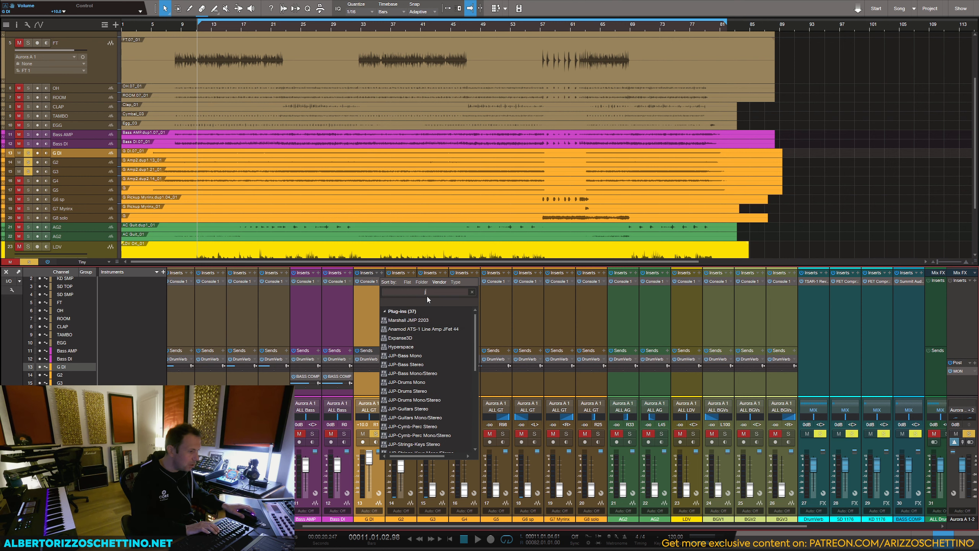
Step: Insert the Marshall JMP 2203 on G DI and move its window clear of the mixer channels
{"action": "key", "text": "BackSpace"}
{"action": "type", "text": "marshall"}
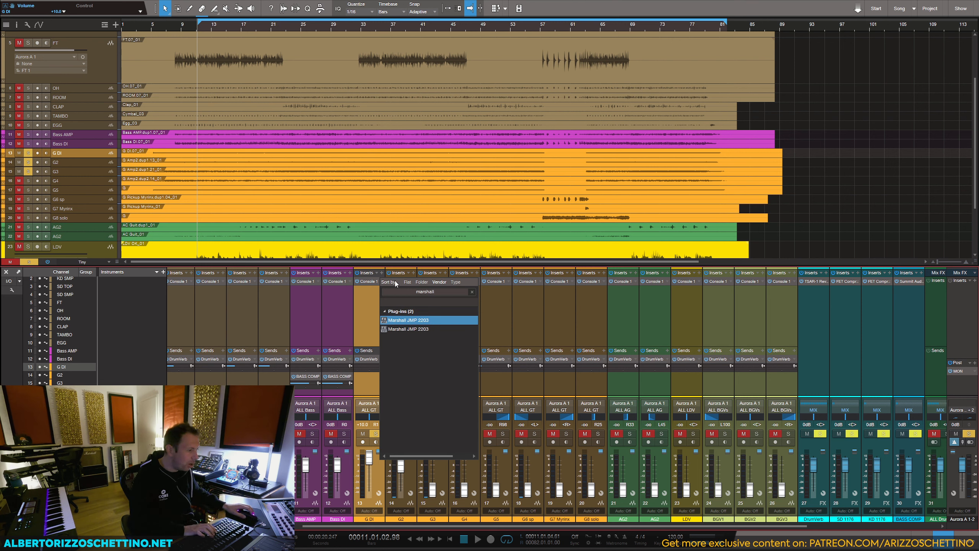
{"action": "key", "text": "Return"}
{"action": "left_click_drag", "start_coordinate": [878, 109], "coordinate": [714, 107]}
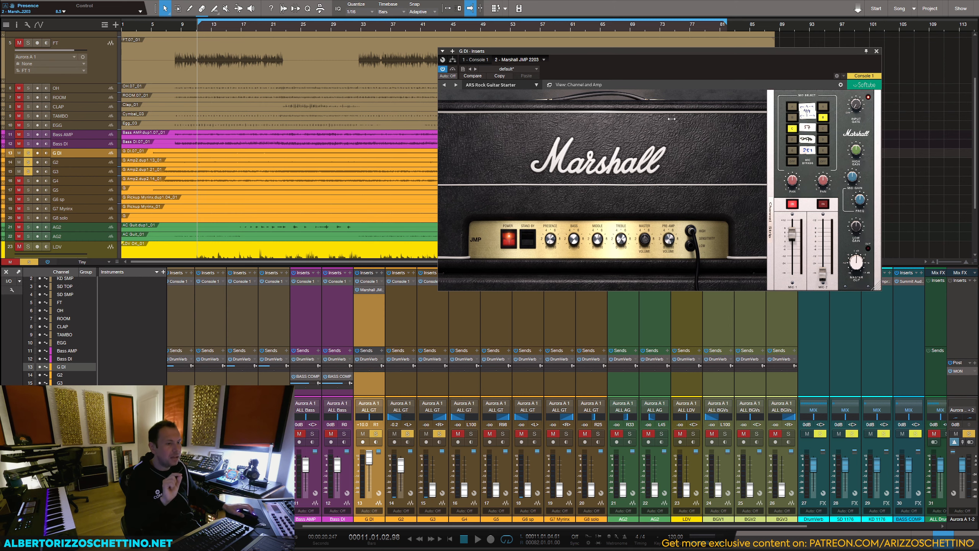
{"action": "left_click_drag", "start_coordinate": [759, 52], "coordinate": [792, 40]}
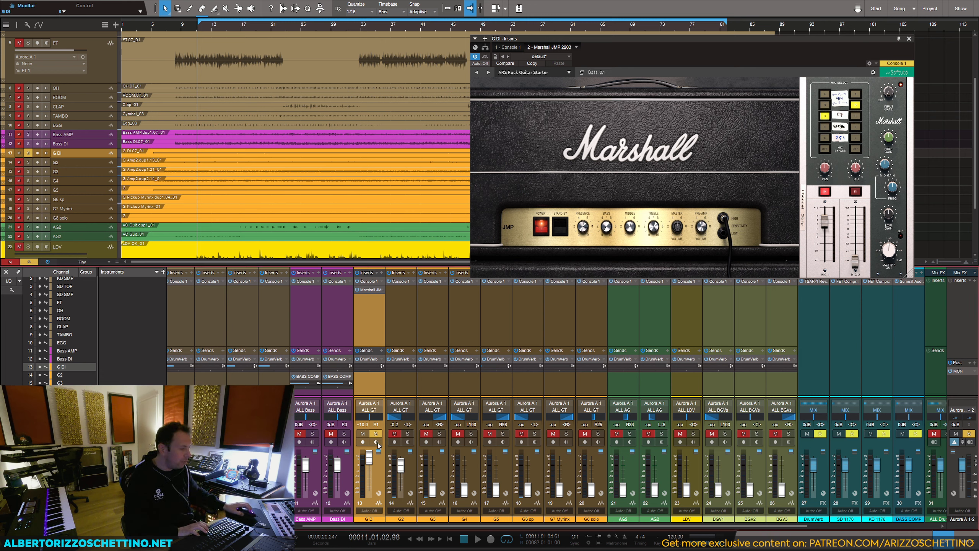
Step: Play G DI in solo while toggling the Marshall JMP 2203 insert, and place the amp ahead of Console 1
{"action": "key", "text": "space"}
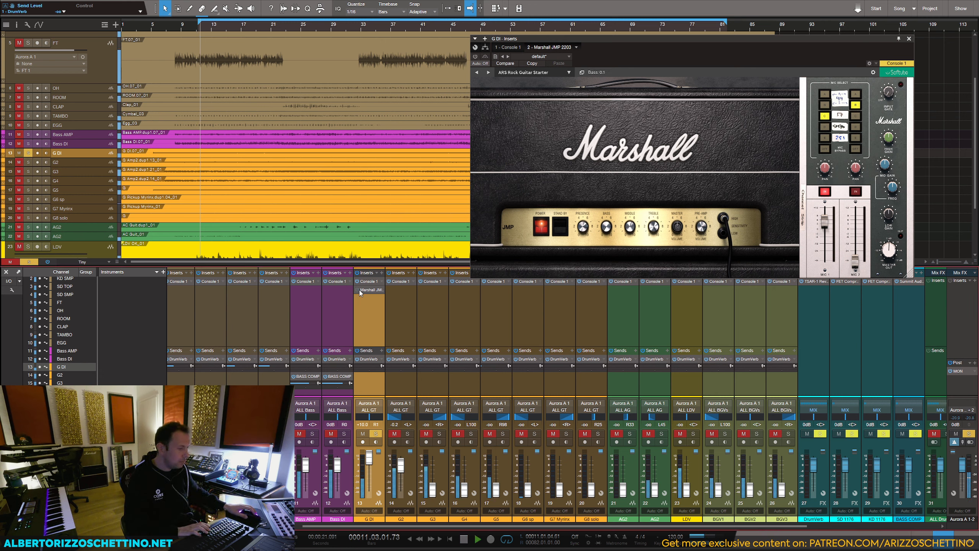
{"action": "left_click", "coordinate": [357, 289]}
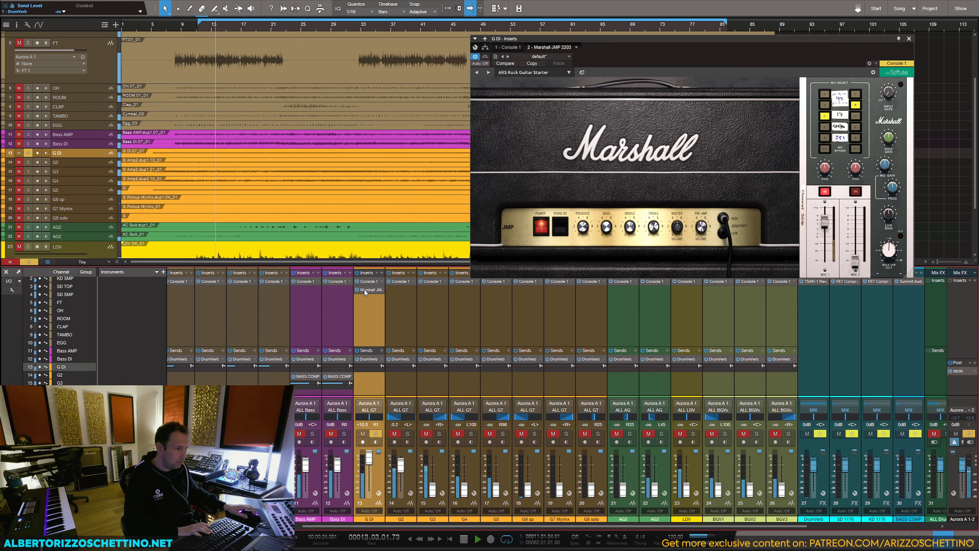
{"action": "key", "text": "space"}
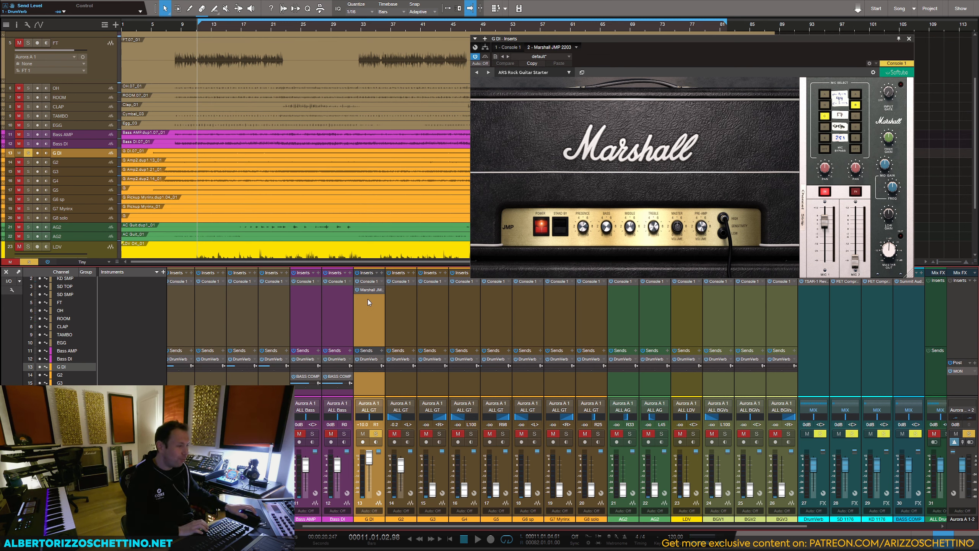
{"action": "left_click_drag", "start_coordinate": [371, 290], "coordinate": [372, 283]}
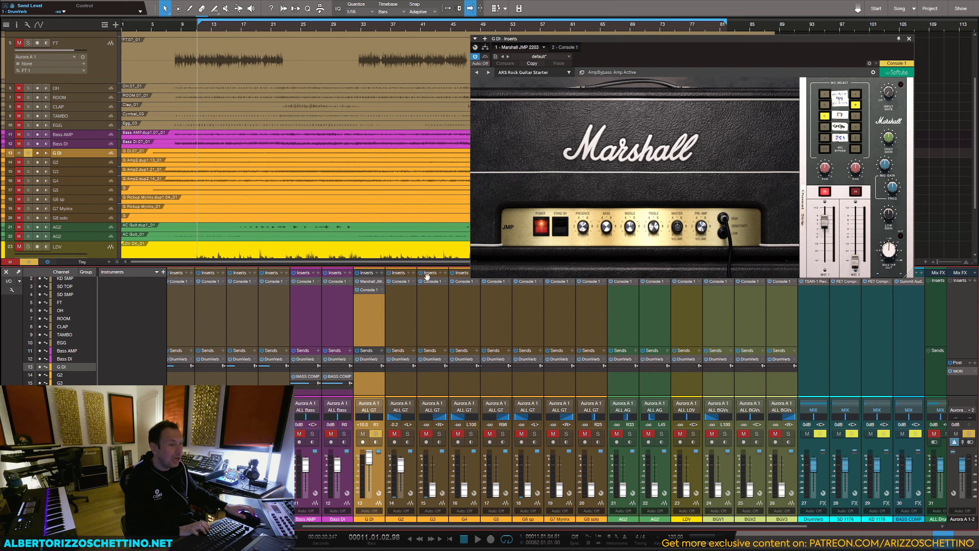
Step: Examine the devices' CPU load in the Performance Monitor, sorted by CPU, and close the monitor
{"action": "left_click", "coordinate": [37, 538]}
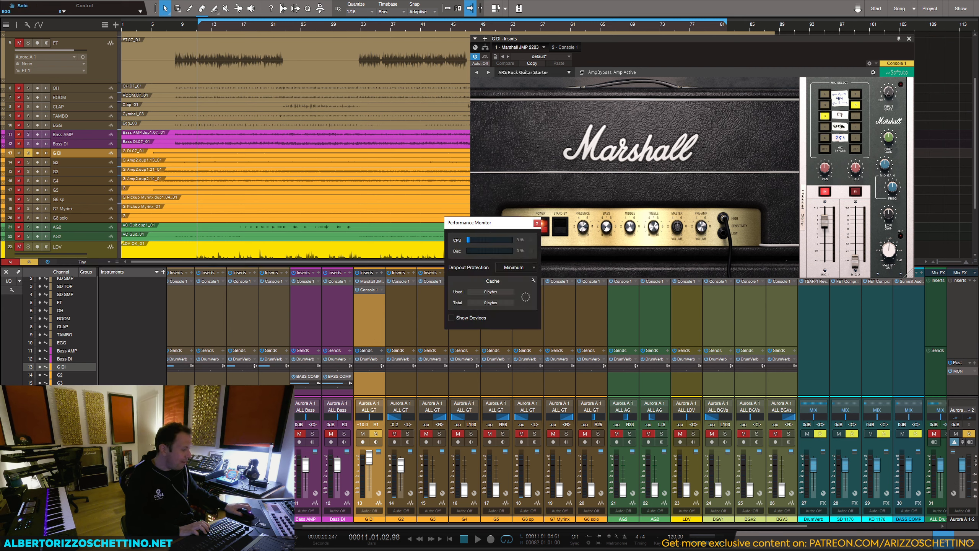
{"action": "left_click", "coordinate": [452, 319]}
{"action": "left_click", "coordinate": [463, 331]}
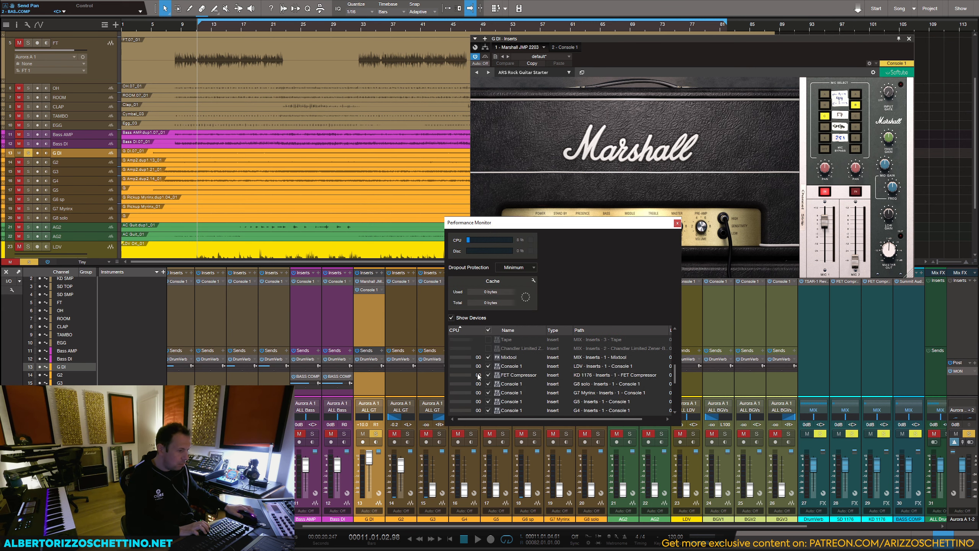
{"action": "scroll", "coordinate": [480, 382], "scroll_direction": "down", "scroll_amount": 5}
{"action": "scroll", "coordinate": [520, 386], "scroll_direction": "up", "scroll_amount": 2}
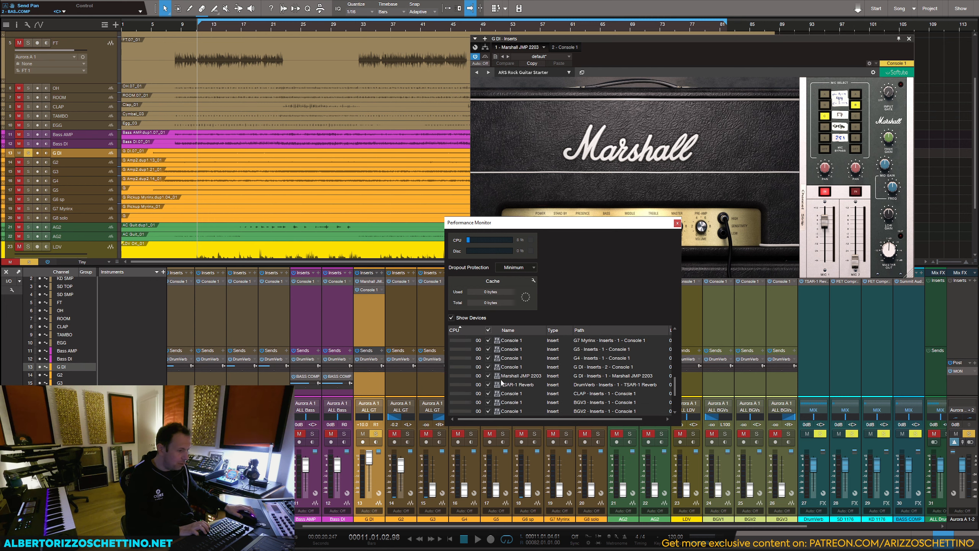
{"action": "left_click", "coordinate": [677, 224]}
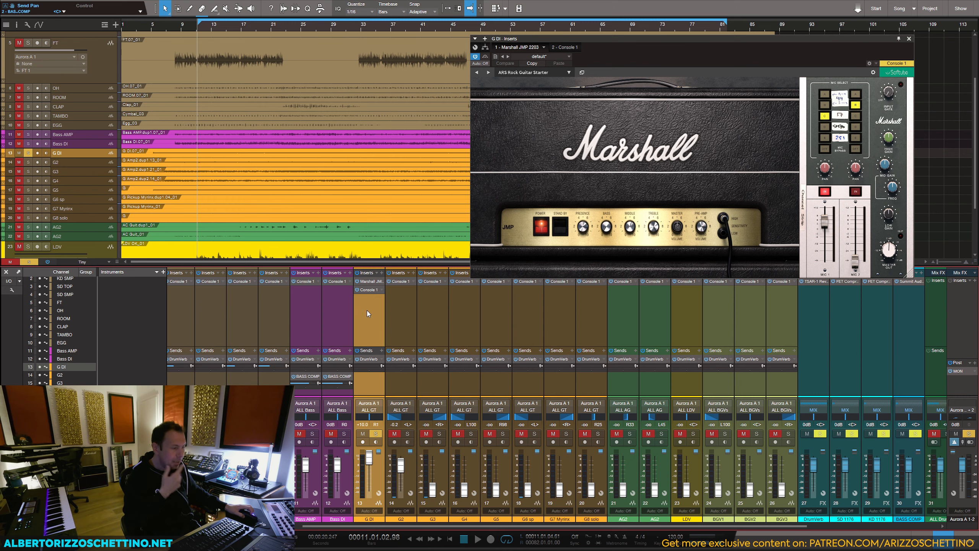
Step: Close the amp window, pan G DI hard left, start playback and pan G2 hard right
{"action": "left_click", "coordinate": [909, 38]}
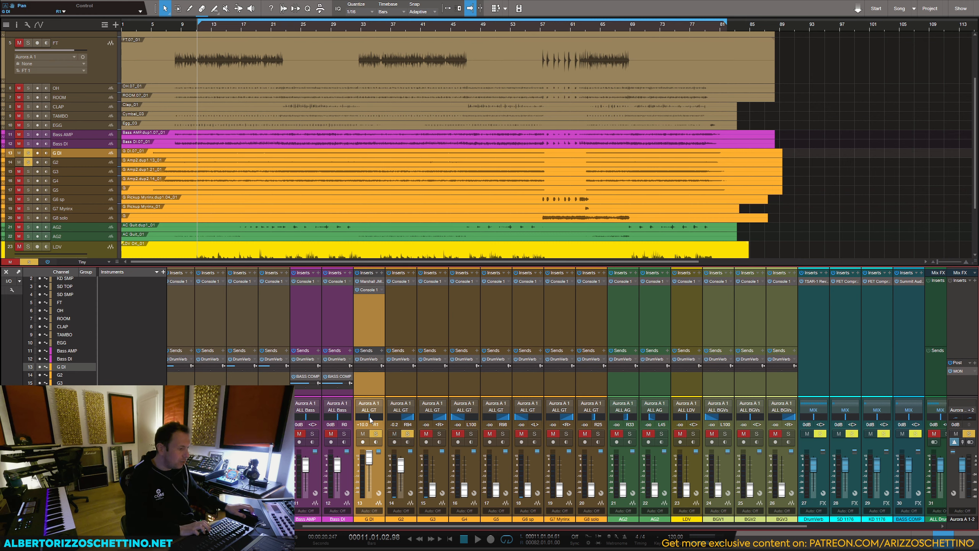
{"action": "left_click_drag", "start_coordinate": [370, 417], "coordinate": [341, 422]}
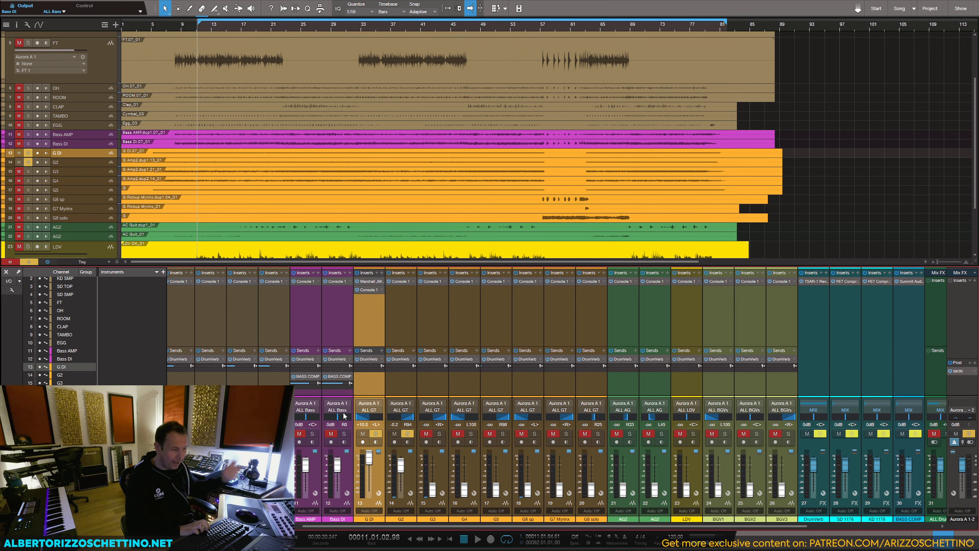
{"action": "key", "text": "space"}
{"action": "left_click_drag", "start_coordinate": [414, 418], "coordinate": [419, 418]}
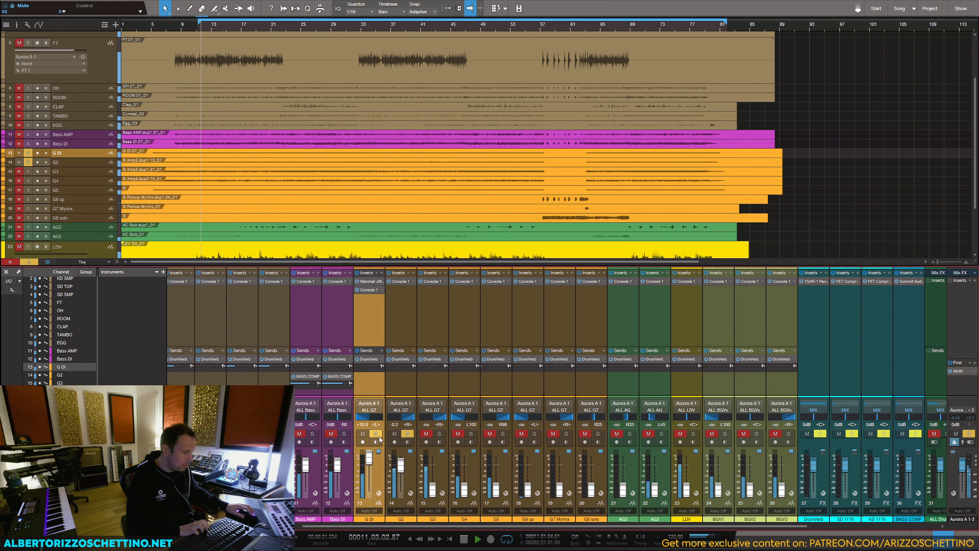
Step: Compare G DI in and out of solo, set its volume to 3.8 dB, clear its solo and stop playback
{"action": "left_click", "coordinate": [377, 434]}
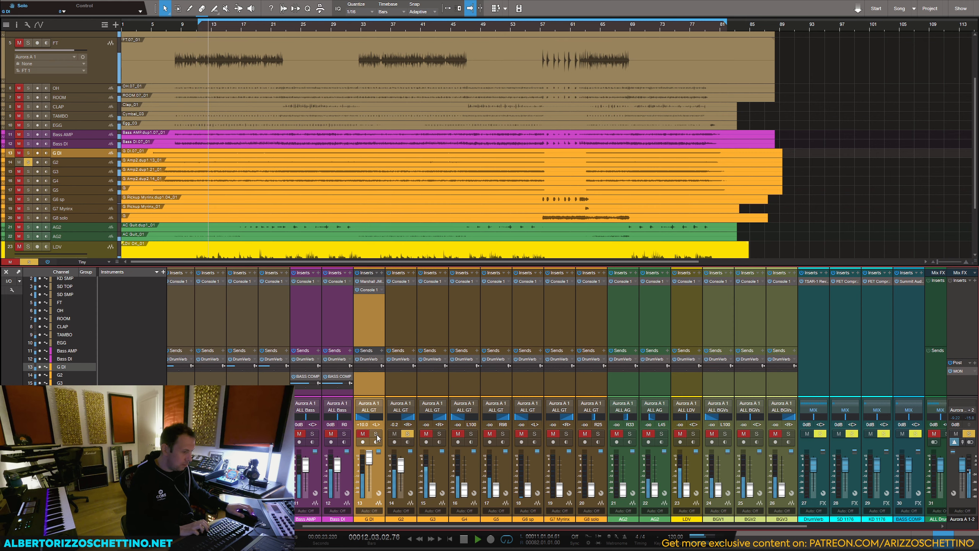
{"action": "left_click", "coordinate": [377, 433]}
{"action": "left_click_drag", "start_coordinate": [369, 457], "coordinate": [371, 462]}
{"action": "left_click", "coordinate": [376, 434]}
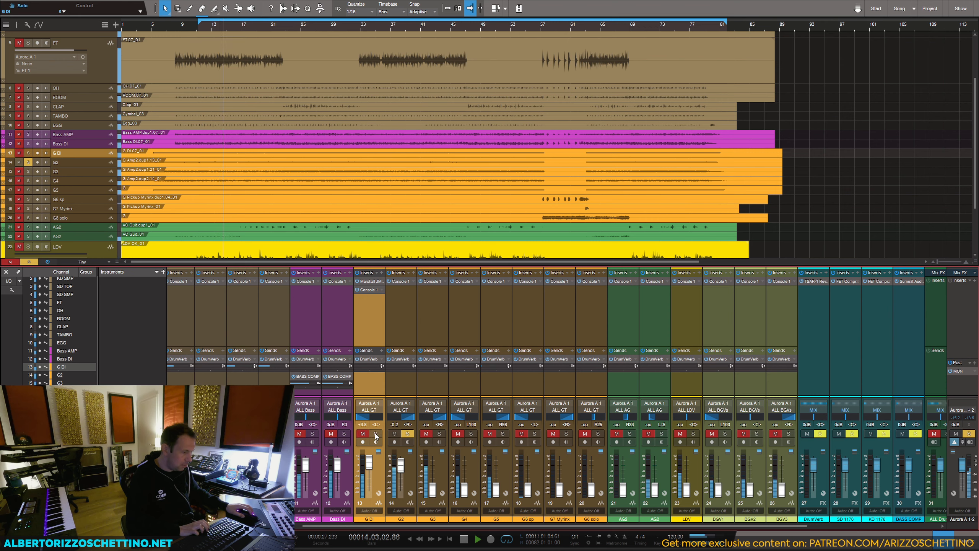
{"action": "key", "text": "space"}
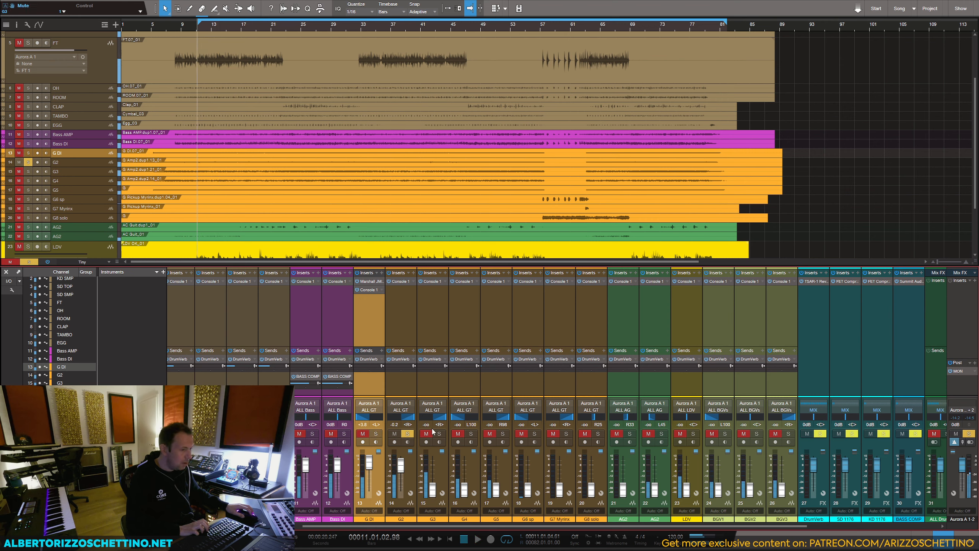
Step: Audition G3 in solo, clear its solo, and solo G DI alongside G2
{"action": "left_click", "coordinate": [438, 434]}
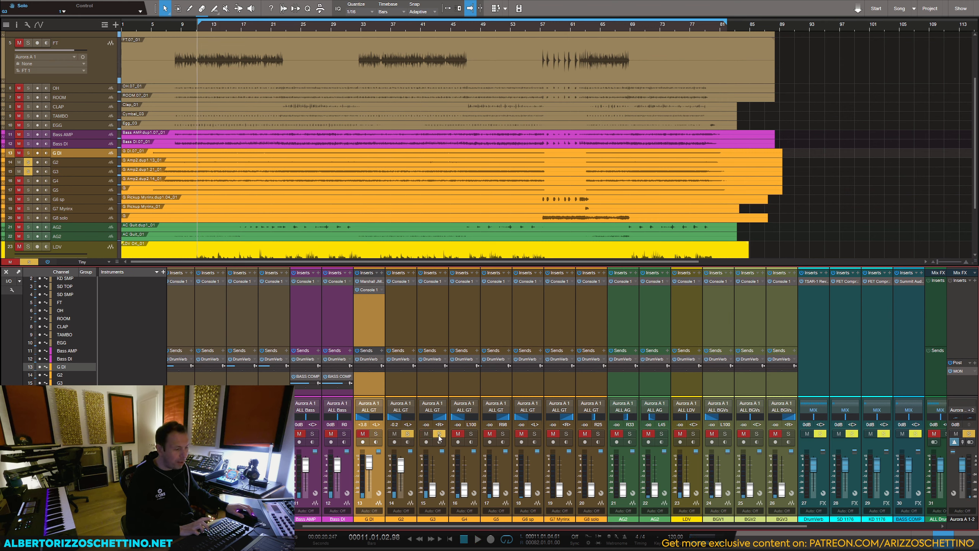
{"action": "key", "text": "space"}
{"action": "mouse_move", "coordinate": [432, 489]}
{"action": "left_mouse_down"}
{"action": "mouse_move", "coordinate": [434, 466]}
{"action": "mouse_move", "coordinate": [397, 522]}
{"action": "mouse_move", "coordinate": [430, 502]}
{"action": "left_mouse_up"}
{"action": "key", "text": "space"}
{"action": "left_click", "coordinate": [376, 434]}
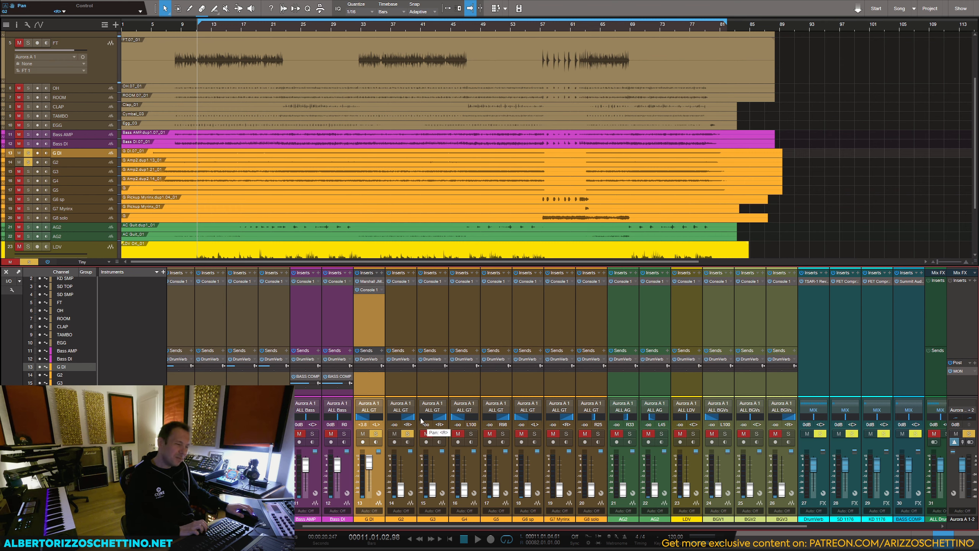
Step: Insert Voxengo Latency Delay on G DI between the Marshall JMP 2203 and Console 1, and move its window aside
{"action": "left_click", "coordinate": [382, 272]}
{"action": "type", "text": "dela"}
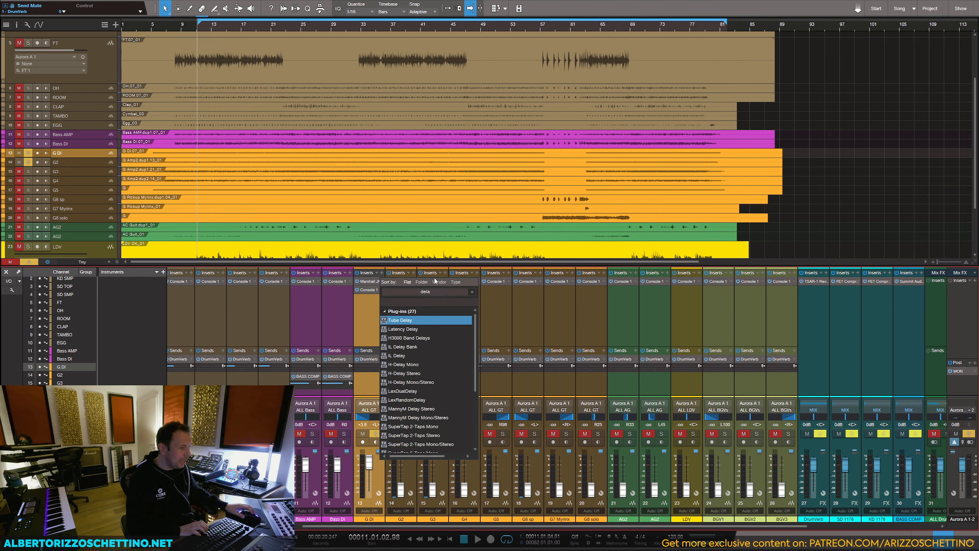
{"action": "double_click", "coordinate": [413, 329]}
{"action": "left_click_drag", "start_coordinate": [368, 299], "coordinate": [375, 288]}
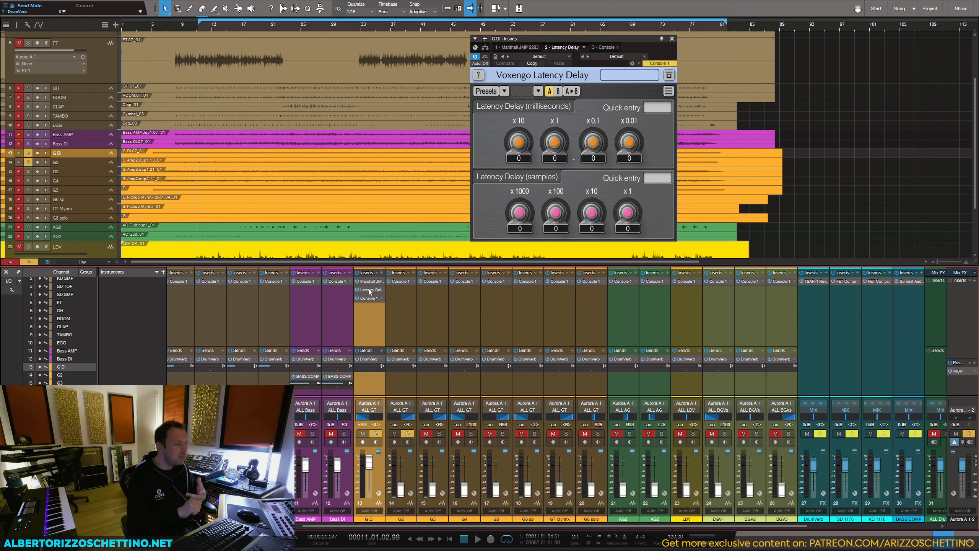
{"action": "mouse_move", "coordinate": [589, 40]}
{"action": "left_mouse_down"}
{"action": "mouse_move", "coordinate": [645, 49]}
{"action": "mouse_move", "coordinate": [588, 42]}
{"action": "left_mouse_up"}
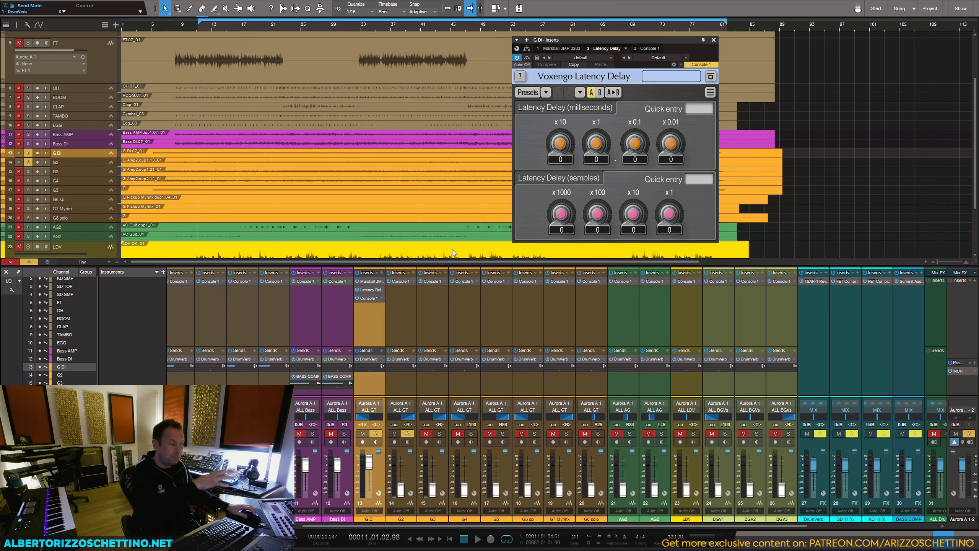
{"action": "left_click_drag", "start_coordinate": [584, 41], "coordinate": [586, 39]}
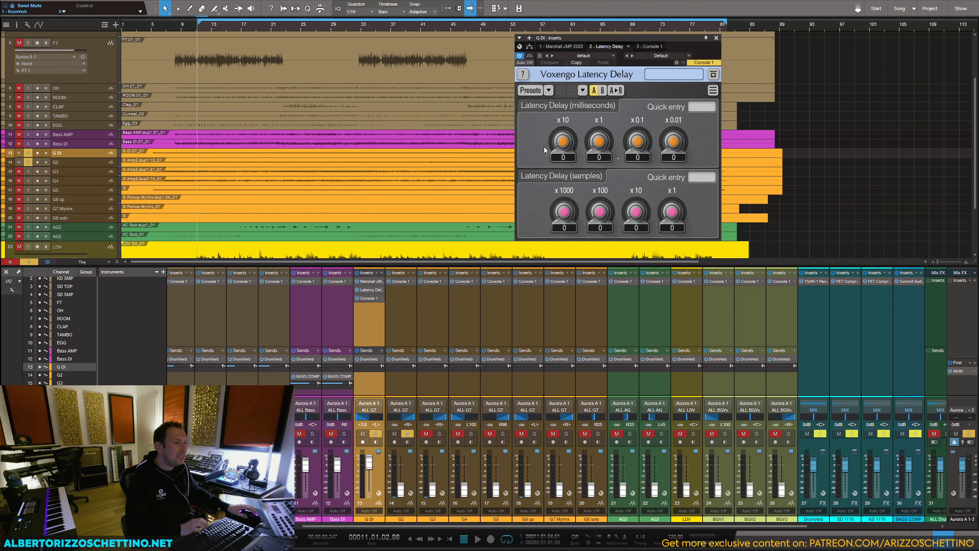
Step: Play the soloed G DI and G2, set G2's volume to +0.7 dB, and stop after listening again
{"action": "key", "text": "space"}
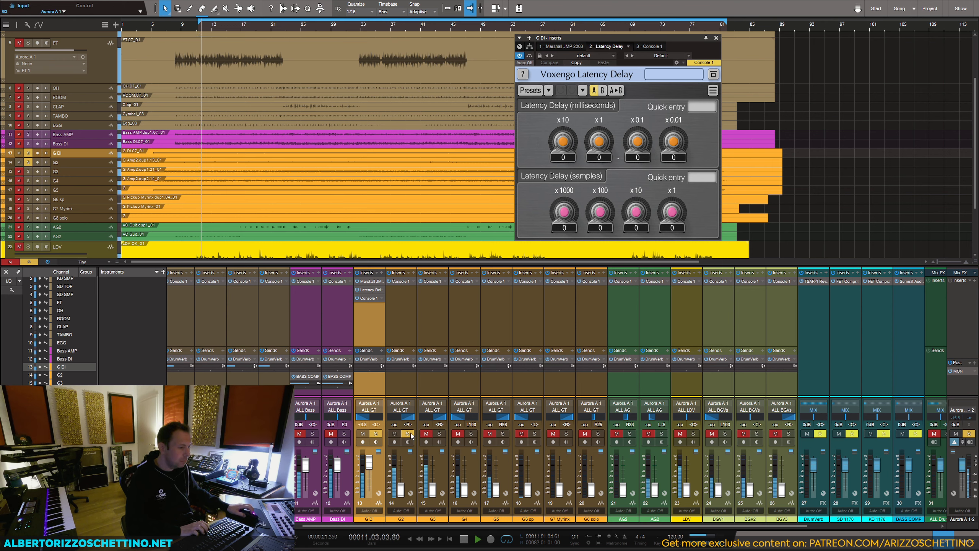
{"action": "left_click_drag", "start_coordinate": [401, 490], "coordinate": [402, 465]}
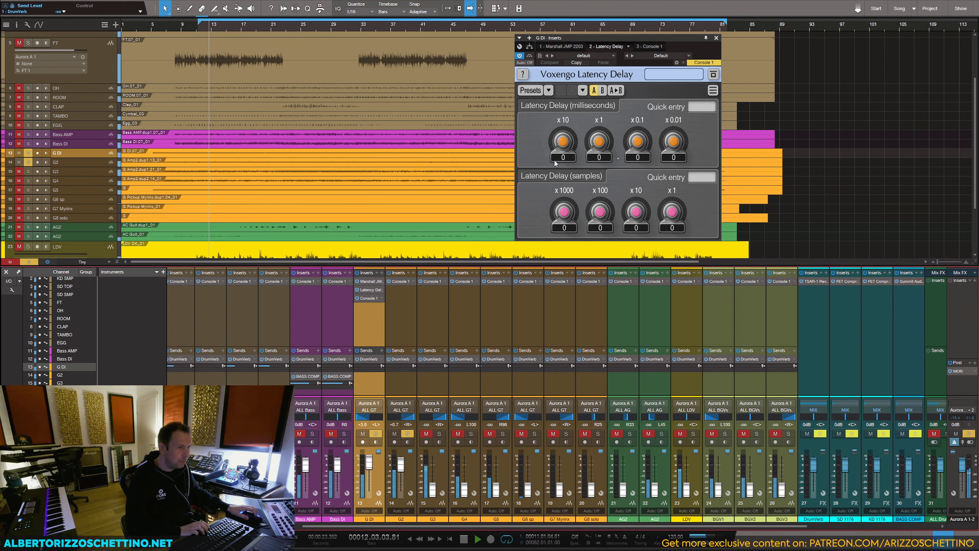
{"action": "key", "text": "space"}
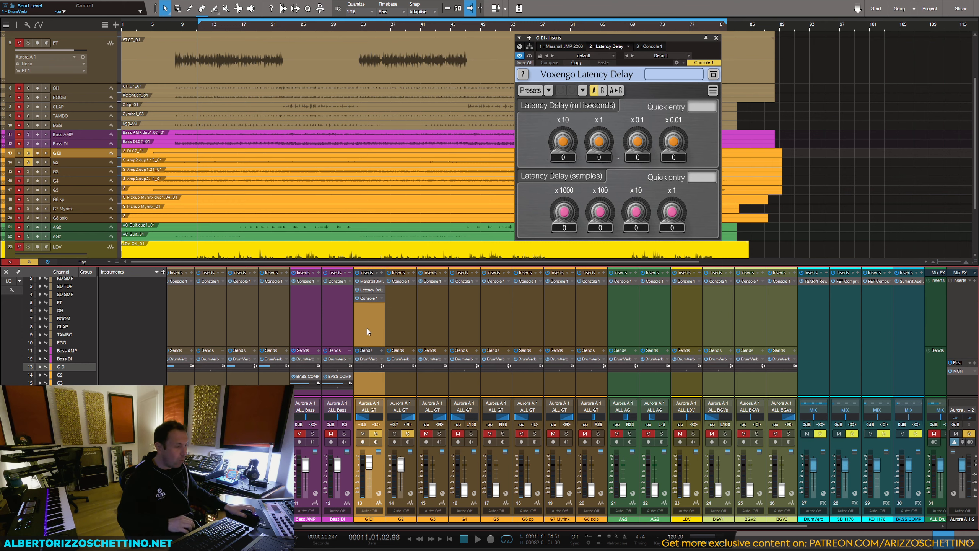
{"action": "key", "text": "space"}
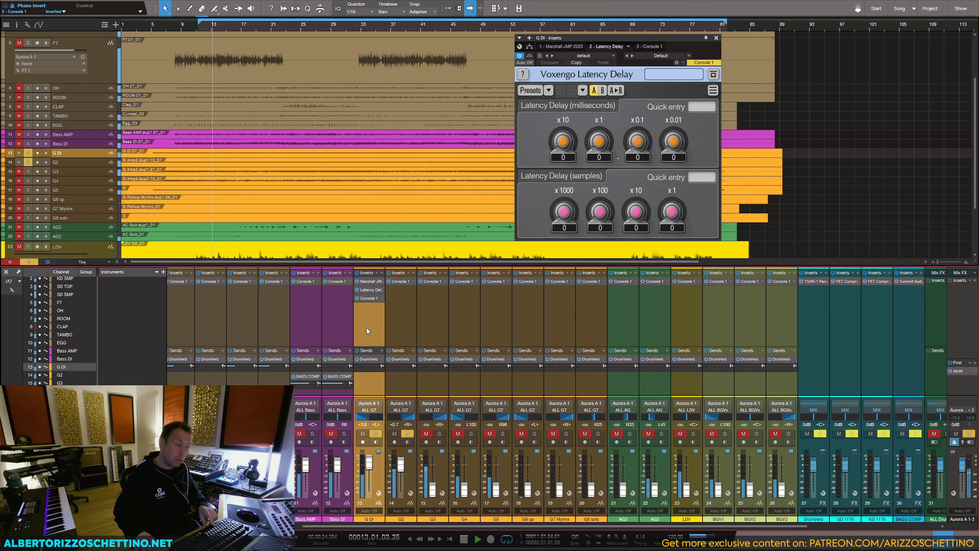
{"action": "key", "text": "space"}
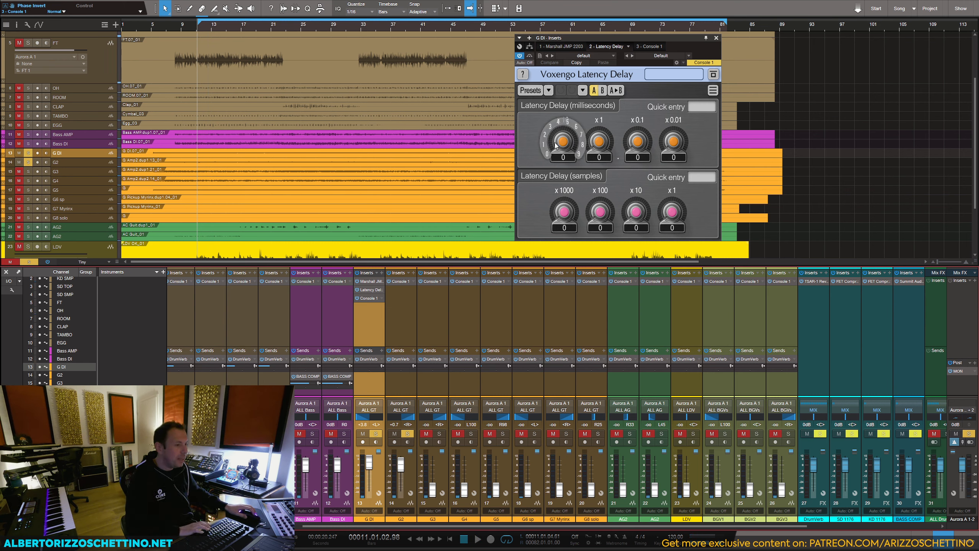
Step: Set G DI's Latency Delay to 14.1 ms during playback, comparing the sound with the plug-in bypassed
{"action": "key", "text": "space"}
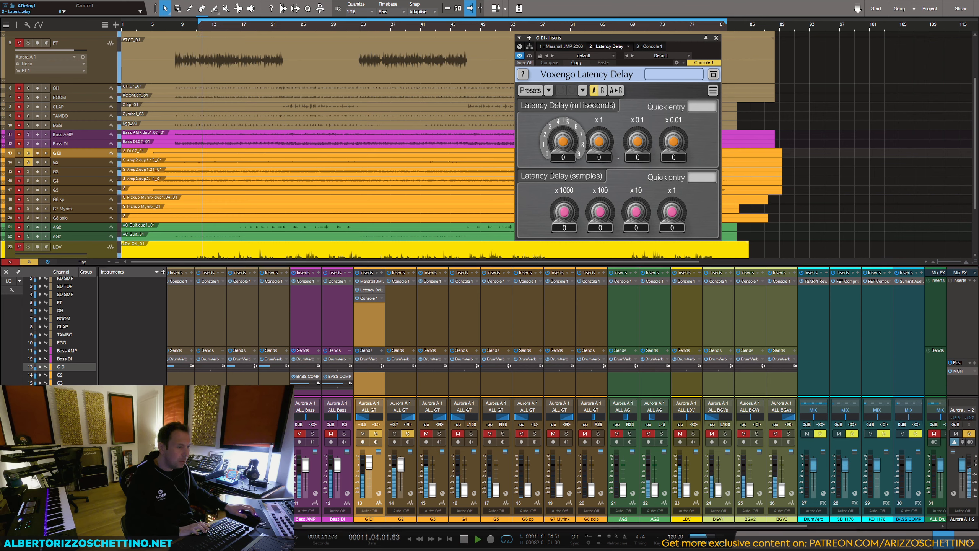
{"action": "left_click_drag", "start_coordinate": [561, 145], "coordinate": [637, 139]}
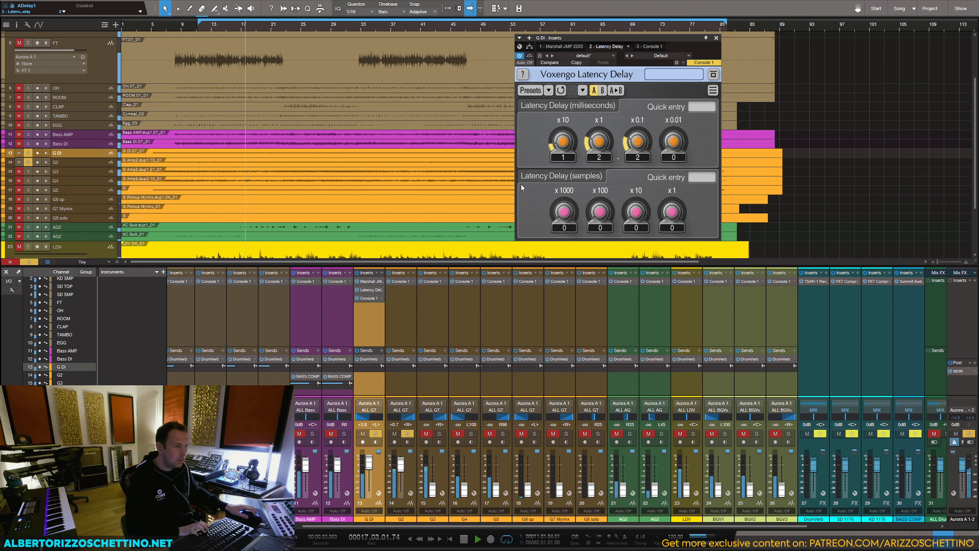
{"action": "left_click", "coordinate": [531, 57]}
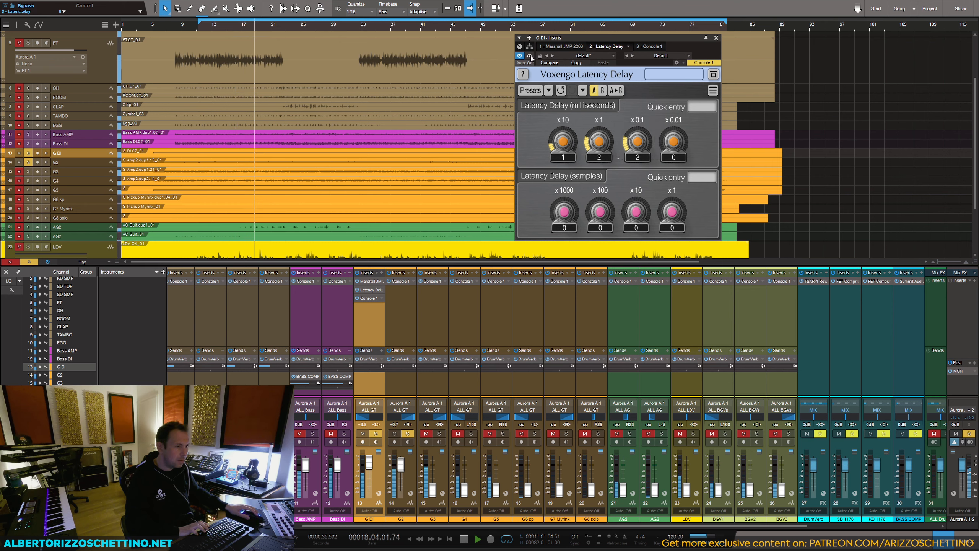
{"action": "left_click_drag", "start_coordinate": [629, 148], "coordinate": [629, 133]}
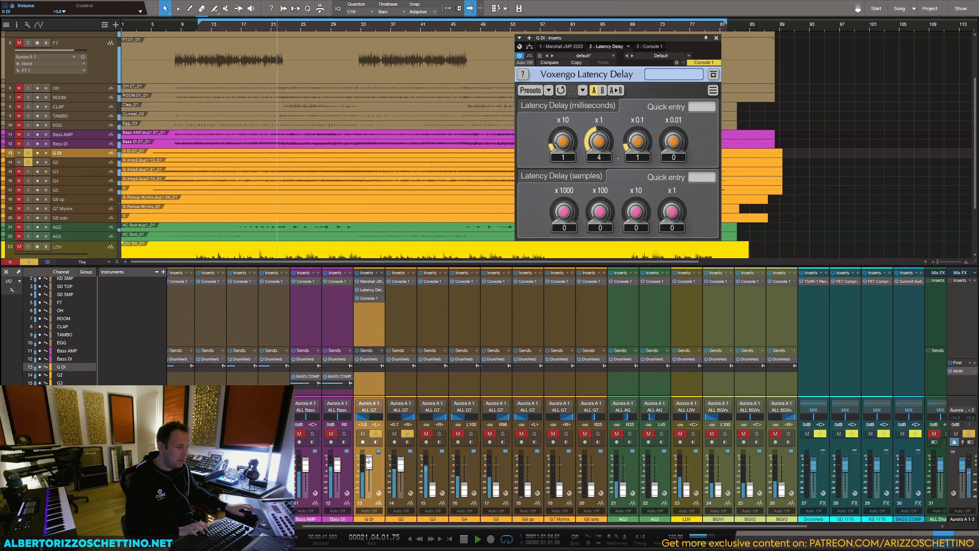
Step: Raise G DI's volume to +4.3 dB, compare the delay bypassed, and bring in G3 soloed at -4.9 dB
{"action": "left_click_drag", "start_coordinate": [370, 462], "coordinate": [374, 459]}
{"action": "left_click", "coordinate": [530, 57]}
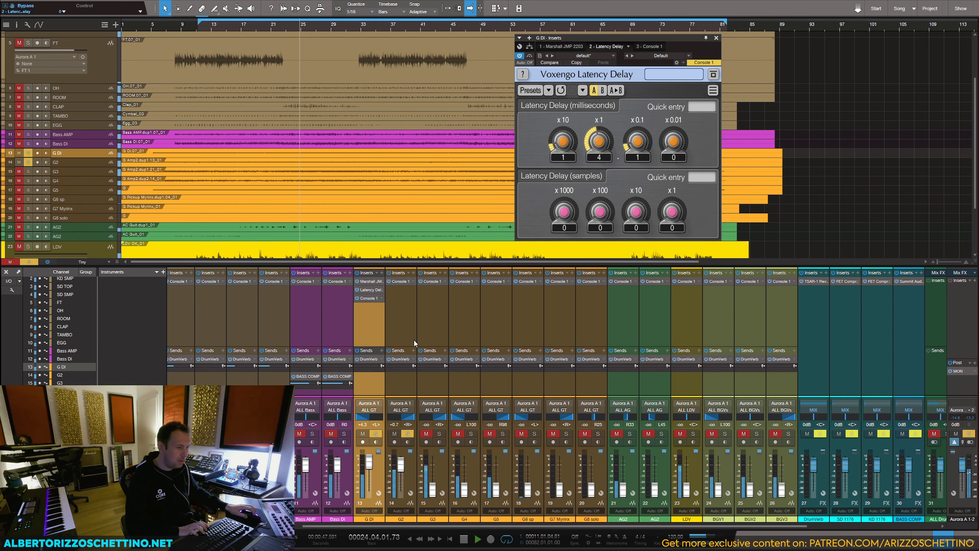
{"action": "left_click_drag", "start_coordinate": [433, 489], "coordinate": [435, 472]}
{"action": "left_click", "coordinate": [439, 434]}
Step: Try delay times from 20 to 24 ms on G DI's Latency Delay, return to 14.1 ms, and stop playback
{"action": "left_click_drag", "start_coordinate": [599, 142], "coordinate": [599, 157]}
{"action": "scroll", "coordinate": [637, 141], "scroll_direction": "down", "scroll_amount": 1}
{"action": "scroll", "coordinate": [563, 142], "scroll_direction": "up", "scroll_amount": 1}
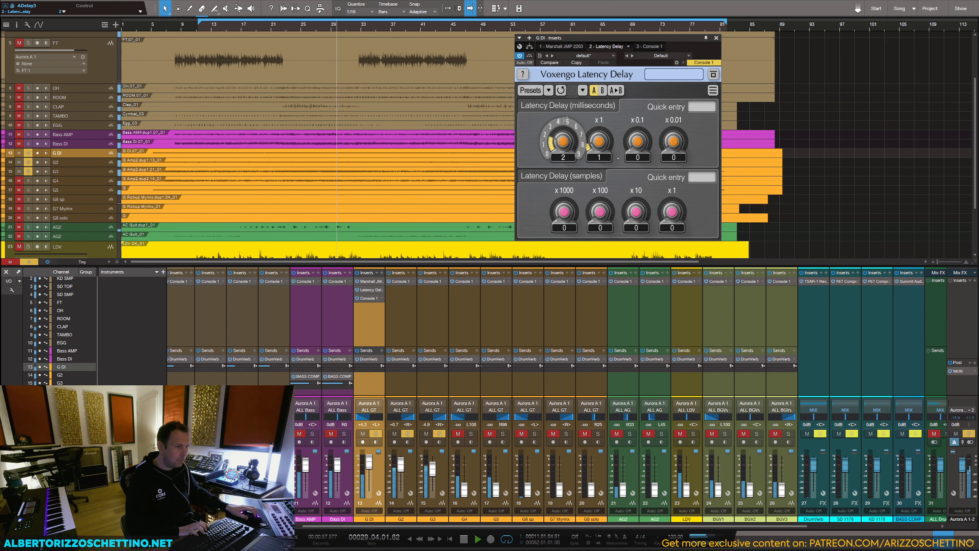
{"action": "scroll", "coordinate": [599, 142], "scroll_direction": "up", "scroll_amount": 2}
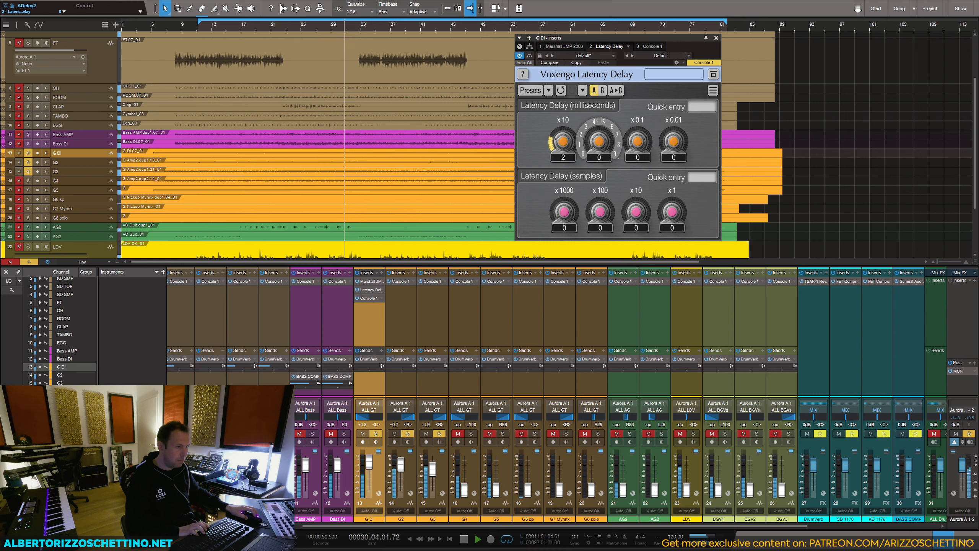
{"action": "scroll", "coordinate": [599, 142], "scroll_direction": "up", "scroll_amount": 3}
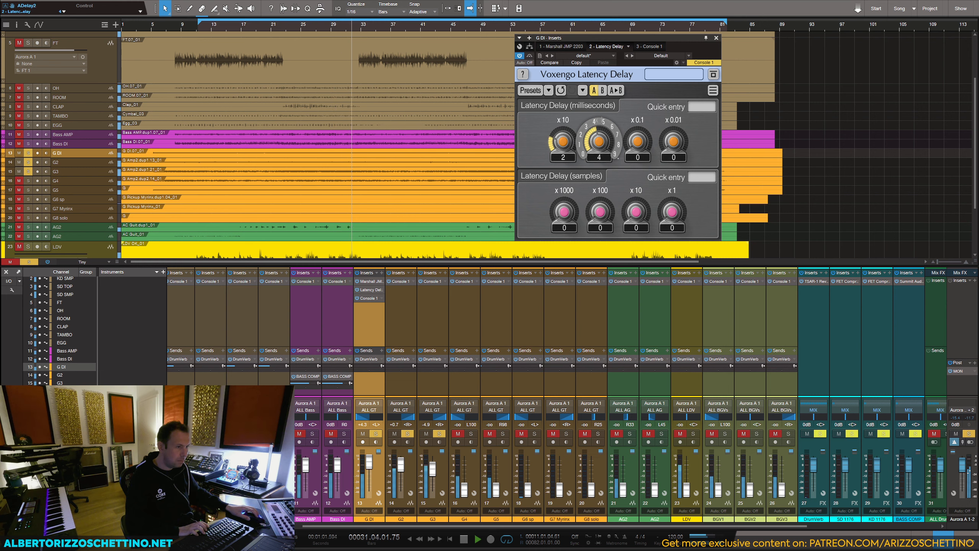
{"action": "scroll", "coordinate": [598, 142], "scroll_direction": "down", "scroll_amount": 3}
{"action": "scroll", "coordinate": [637, 142], "scroll_direction": "up", "scroll_amount": 2}
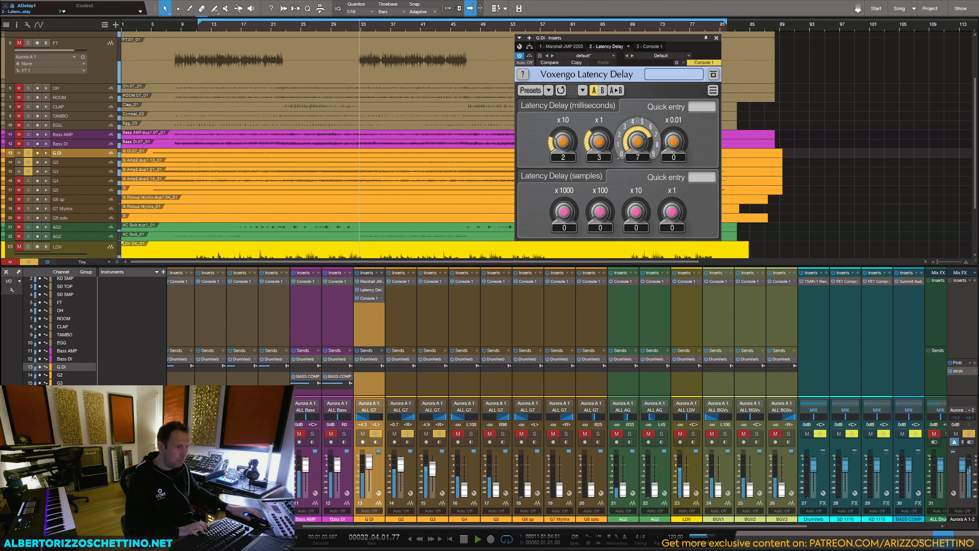
{"action": "scroll", "coordinate": [637, 142], "scroll_direction": "down", "scroll_amount": 1}
{"action": "scroll", "coordinate": [598, 141], "scroll_direction": "down", "scroll_amount": 12}
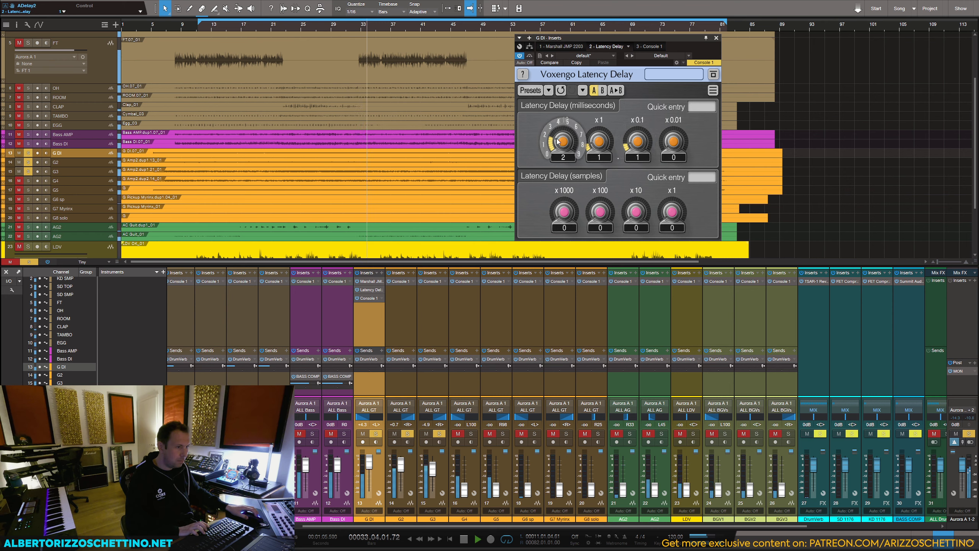
{"action": "scroll", "coordinate": [601, 142], "scroll_direction": "up", "scroll_amount": 3}
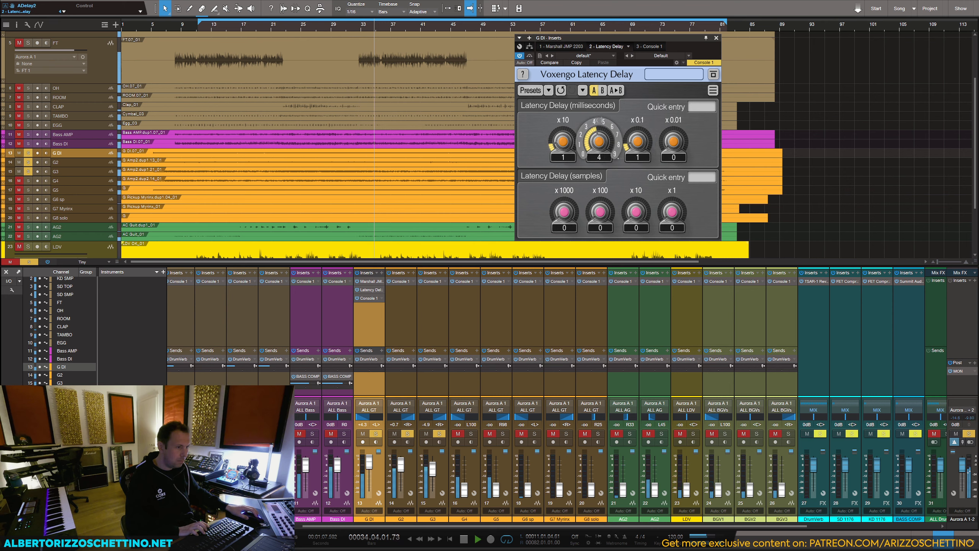
{"action": "key", "text": "space"}
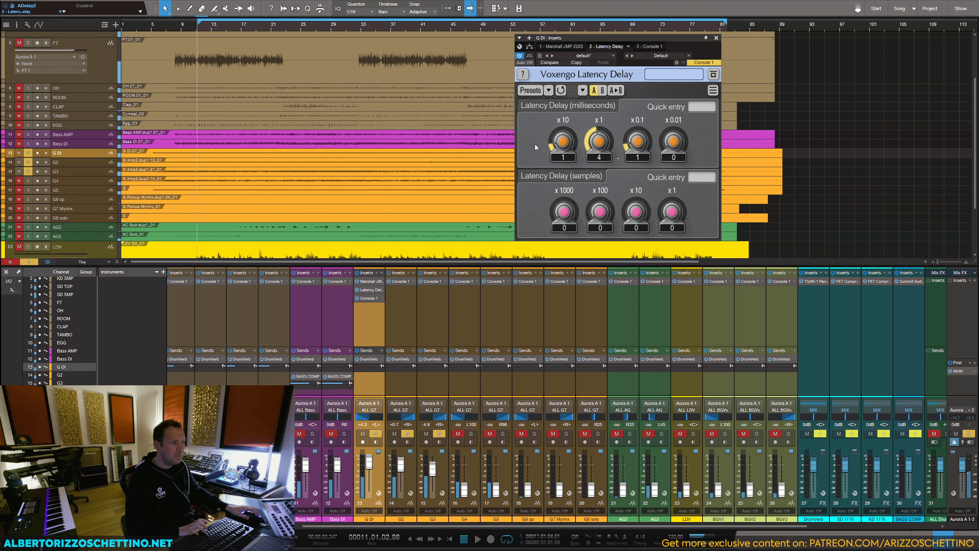
Step: Save the song, close the Latency Delay window, and leave only G DI soloed
{"action": "key", "text": "ctrl+s"}
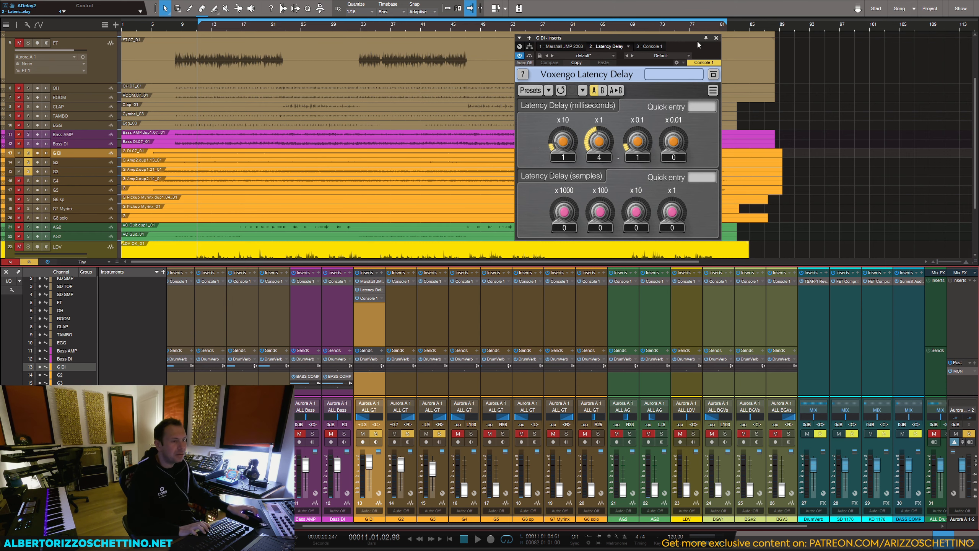
{"action": "left_click", "coordinate": [716, 38]}
{"action": "left_click", "coordinate": [375, 434]}
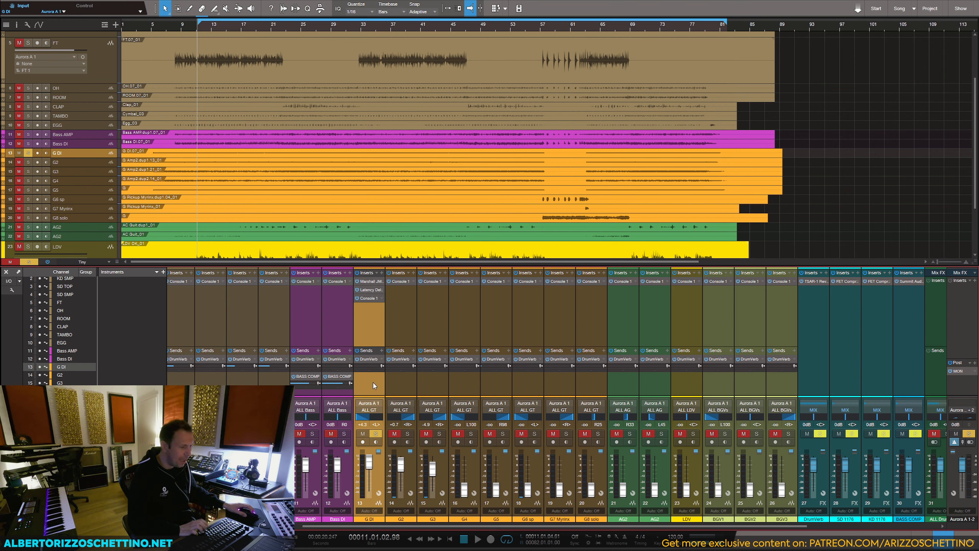
{"action": "left_click_drag", "start_coordinate": [387, 417], "coordinate": [380, 413]}
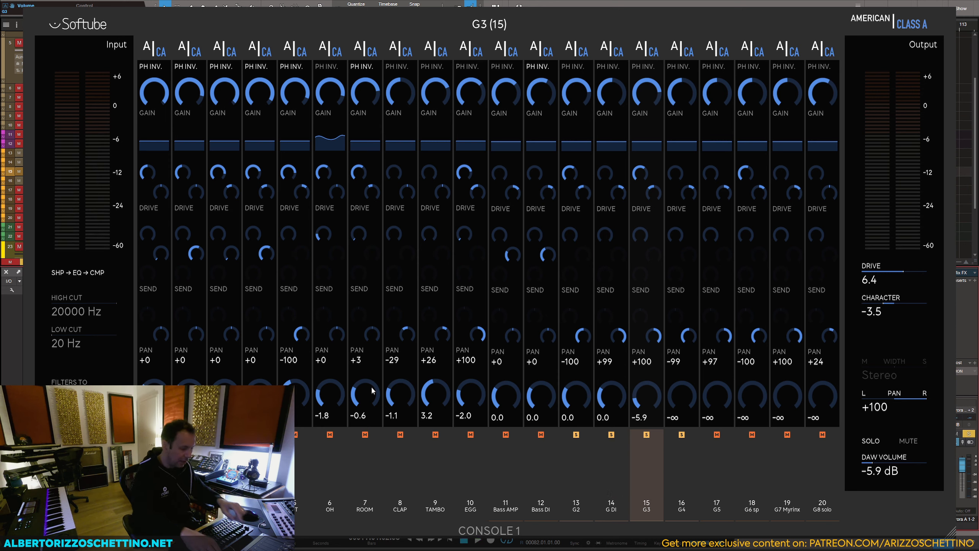
Step: Play the soloed guitars and check G DI's input and output levels in Console 1
{"action": "key", "text": "space"}
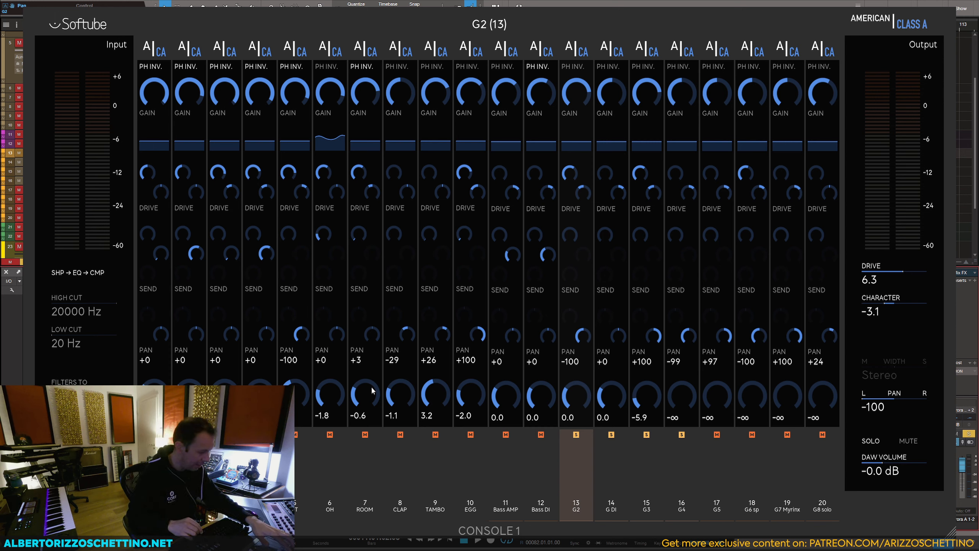
{"action": "key", "text": "space"}
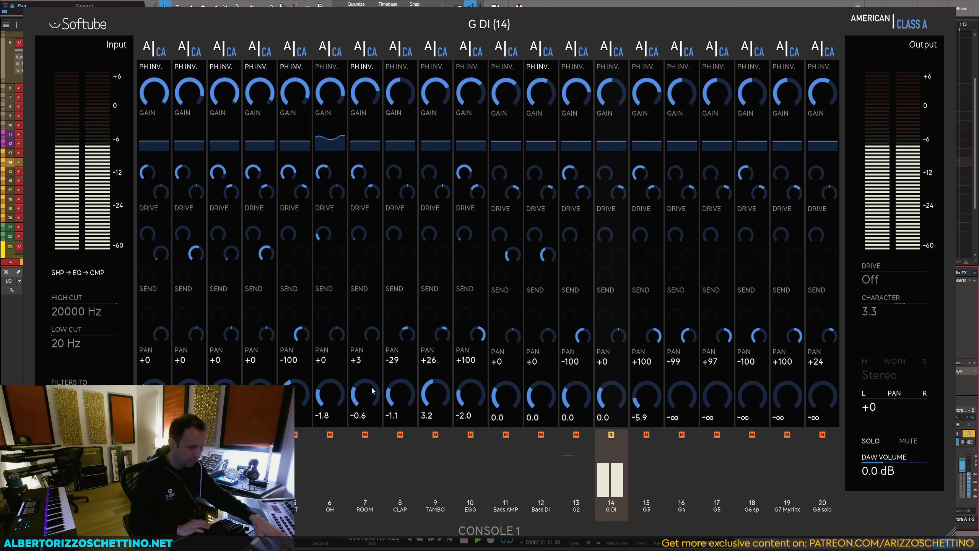
{"action": "key", "text": "space"}
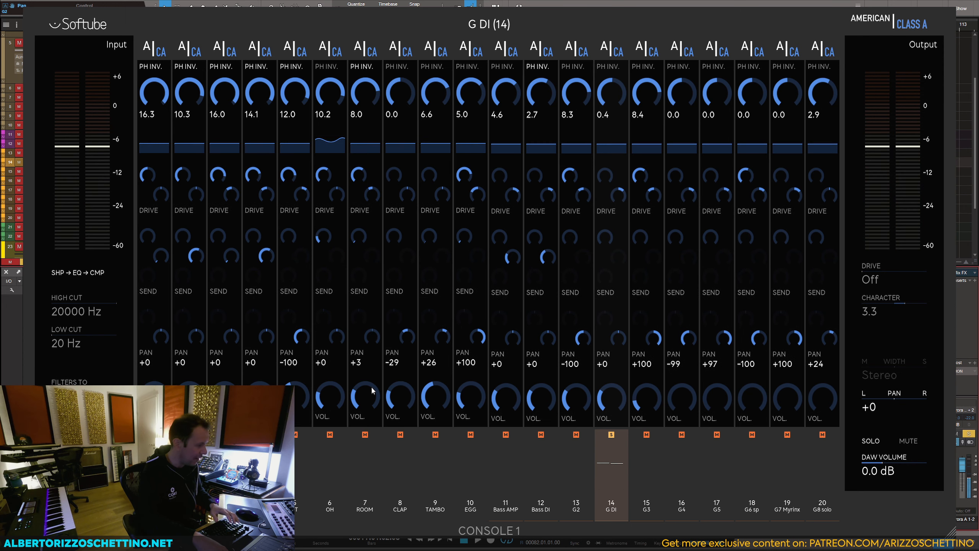
{"action": "key", "text": "space"}
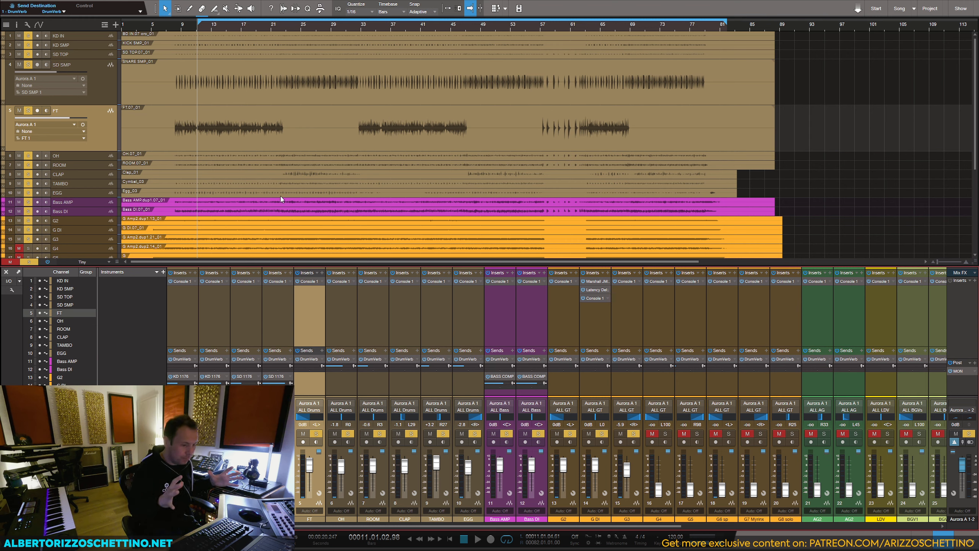
Step: Play the song from about bar 56, stop playback, and move the track selection down to ROOM
{"action": "left_click", "coordinate": [538, 27]}
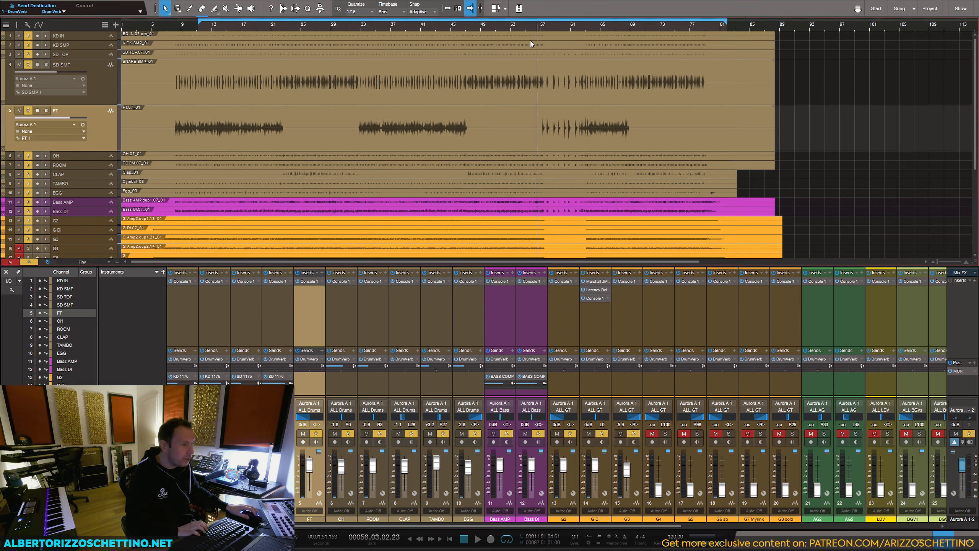
{"action": "key", "text": "space"}
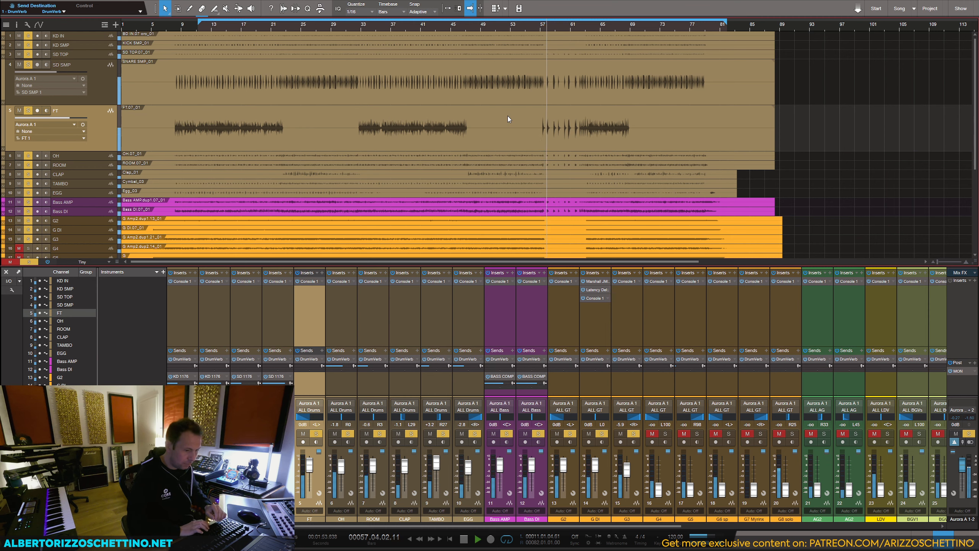
{"action": "key", "text": "space"}
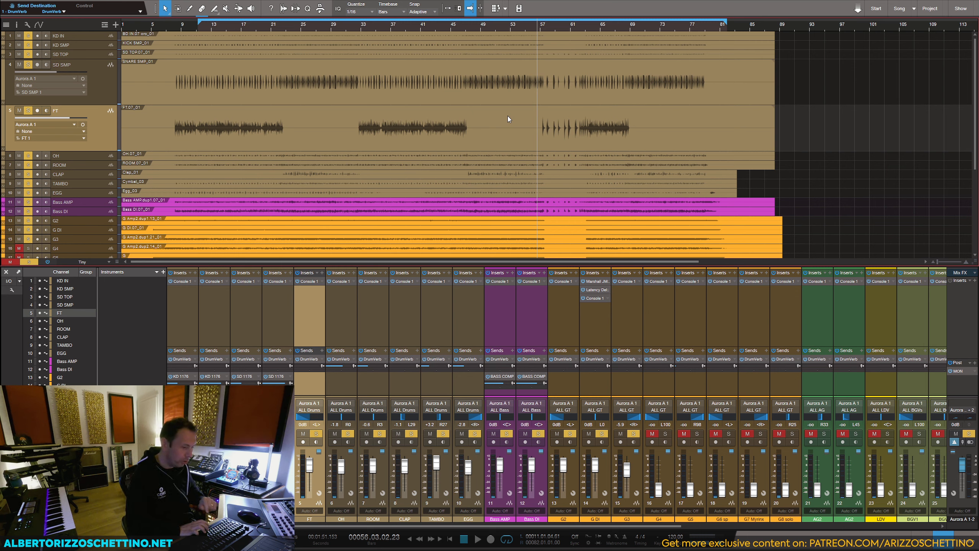
{"action": "key", "text": "Down"}
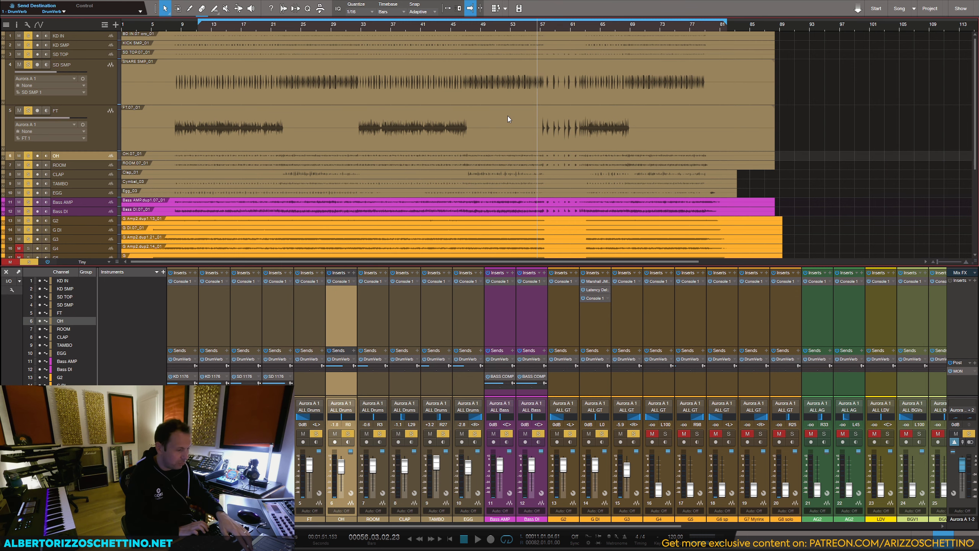
{"action": "key", "text": "Down"}
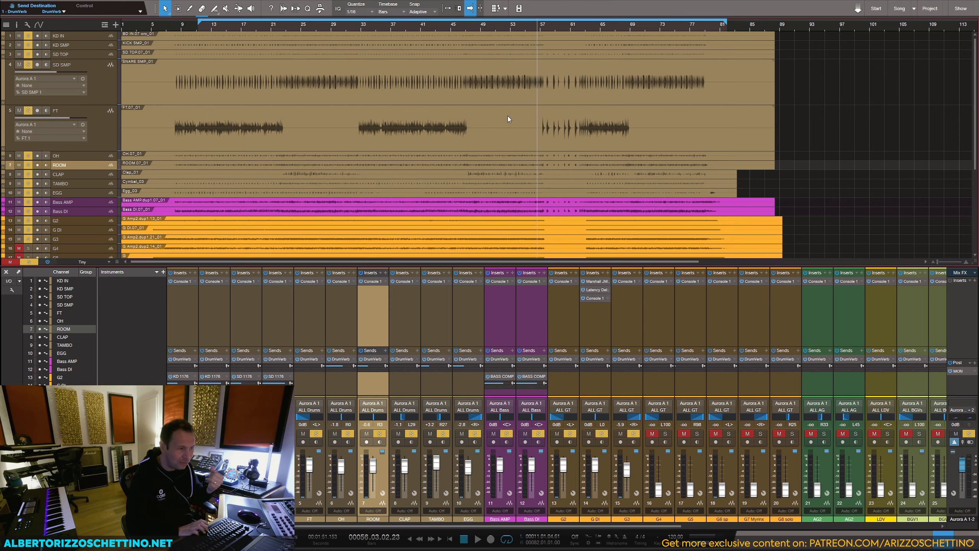
Step: Solo G4, G5, G6 sp, G7 Myrinx and G8 solo during playback and raise their volumes to -3.0, -3.2, -2.1, -2.1 and -1.5 dB
{"action": "key", "text": "space"}
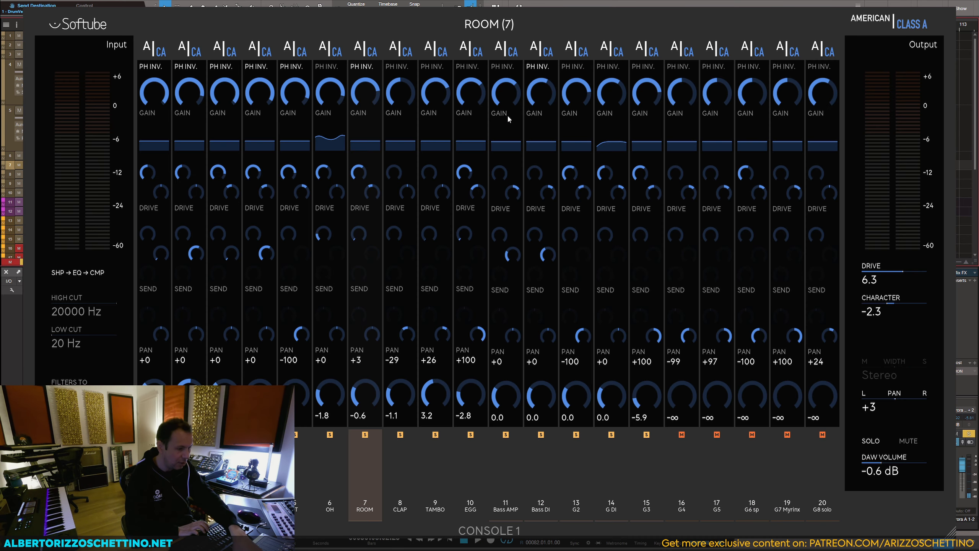
{"action": "key", "text": "space"}
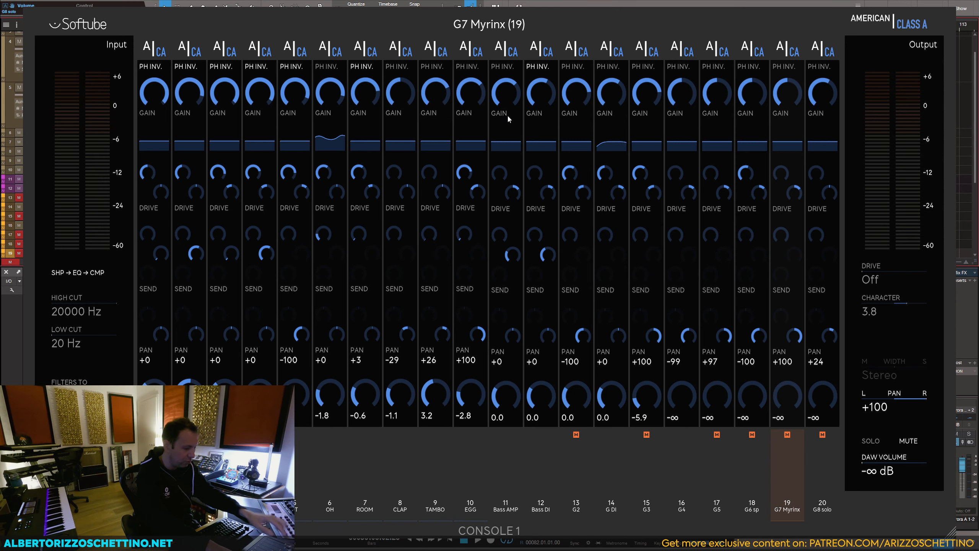
{"action": "key", "text": "space"}
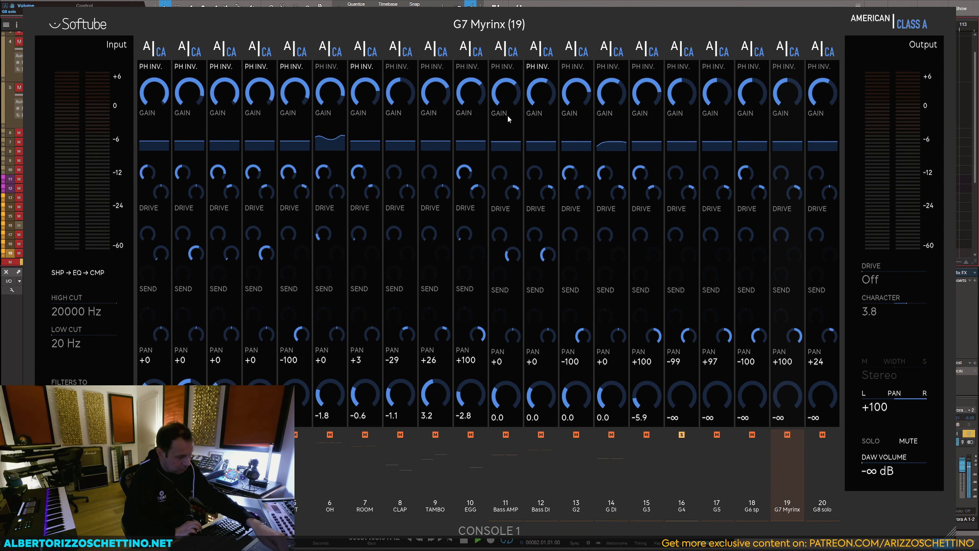
{"action": "key", "text": "space"}
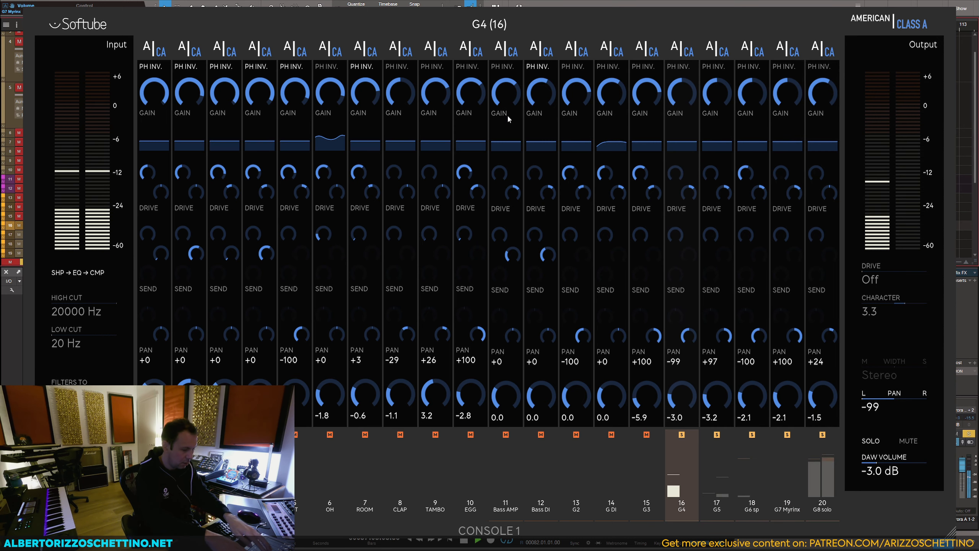
Step: Rebalance G4 to -2.7 dB, G5 to -1.1, G6 sp to -1.0, G7 Myrinx to -25.9 and G8 solo to 0.0, and clear the solos
{"action": "key", "text": "Down"}
{"action": "key", "text": "Down"}
{"action": "key", "text": "Down"}
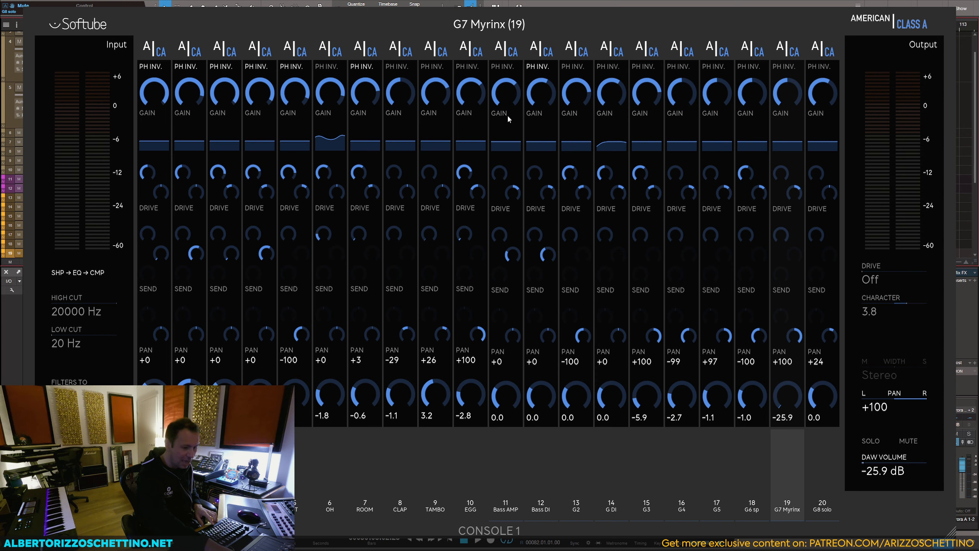
{"action": "key", "text": "Up"}
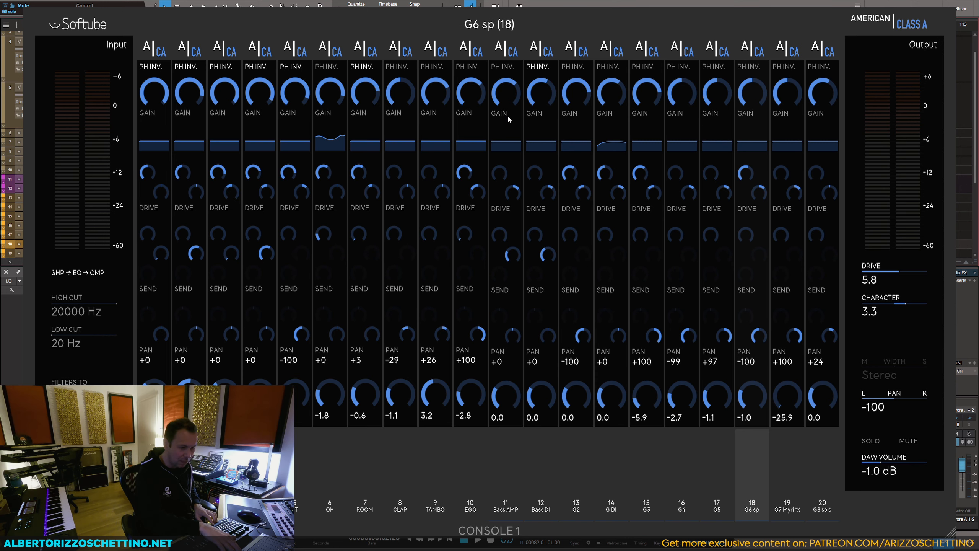
Step: Raise G5 to 2.3 dB and G6 sp to 2.5 dB during playback, giving G6 sp a drive of 7.4 and character of 5.3
{"action": "key", "text": "space"}
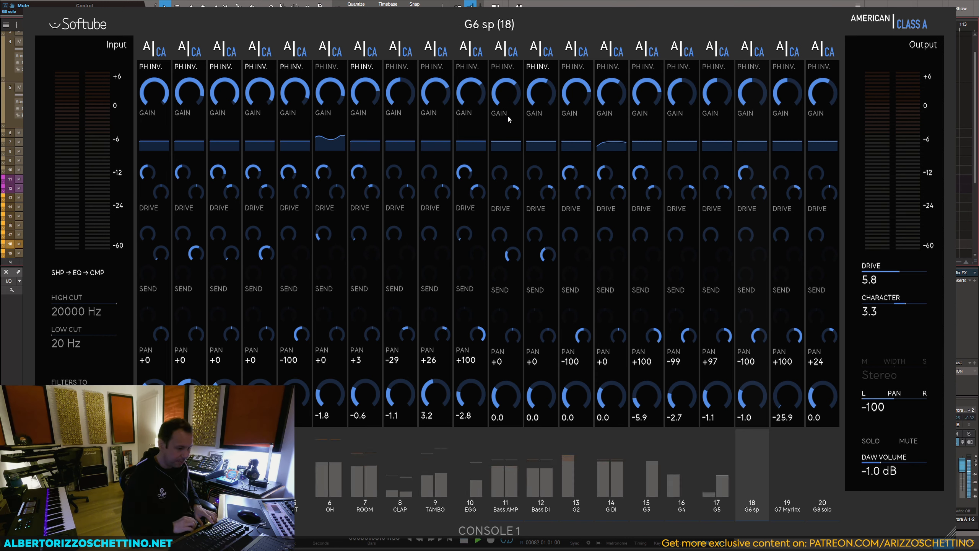
{"action": "key", "text": "Up"}
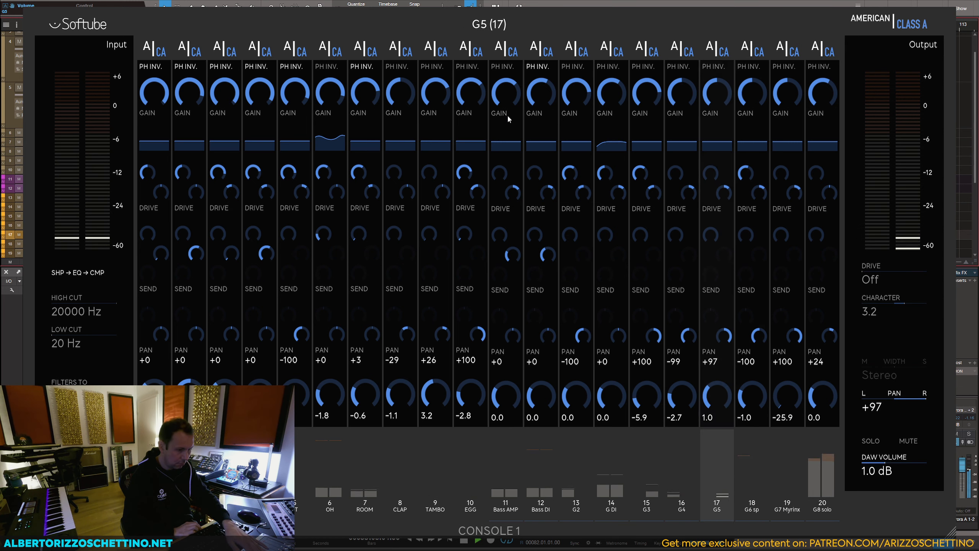
{"action": "key", "text": "Down"}
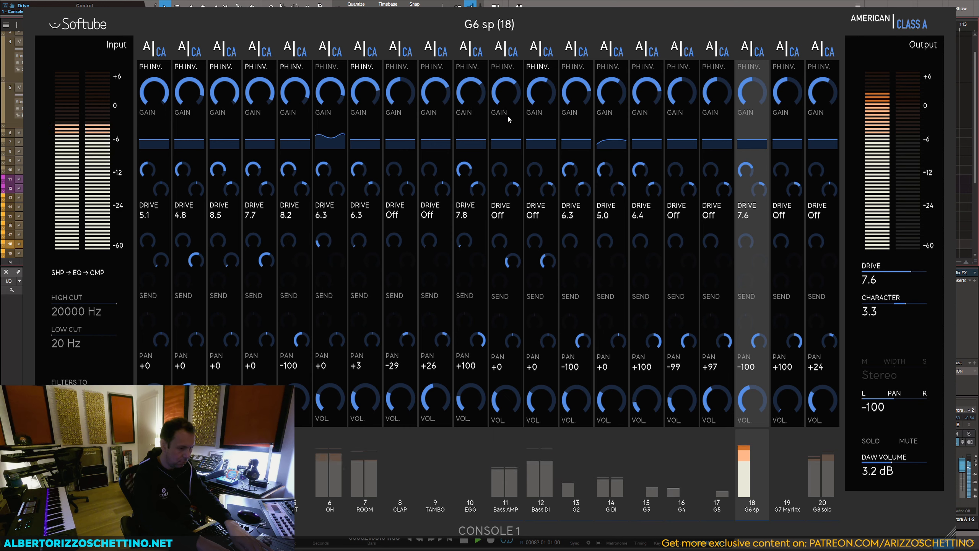
{"action": "key", "text": "space"}
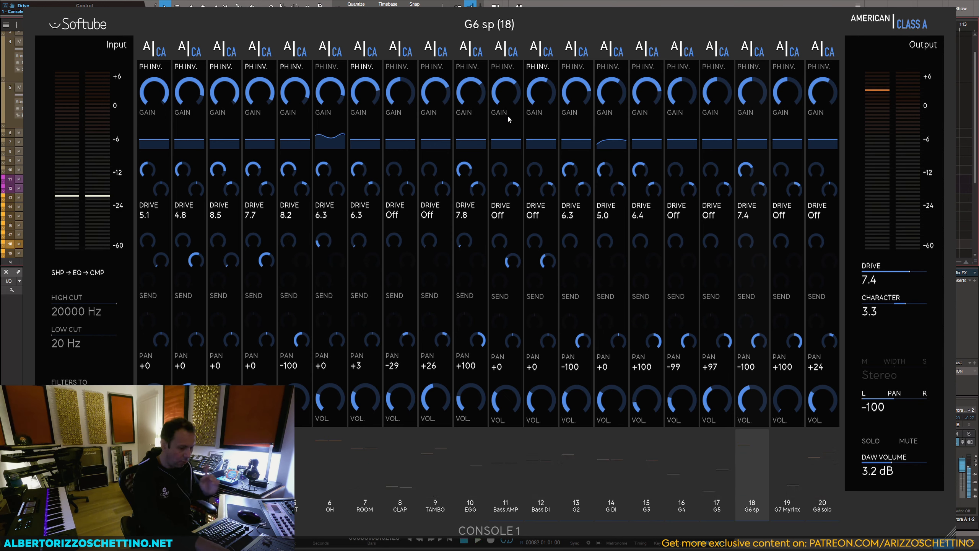
{"action": "key", "text": "space"}
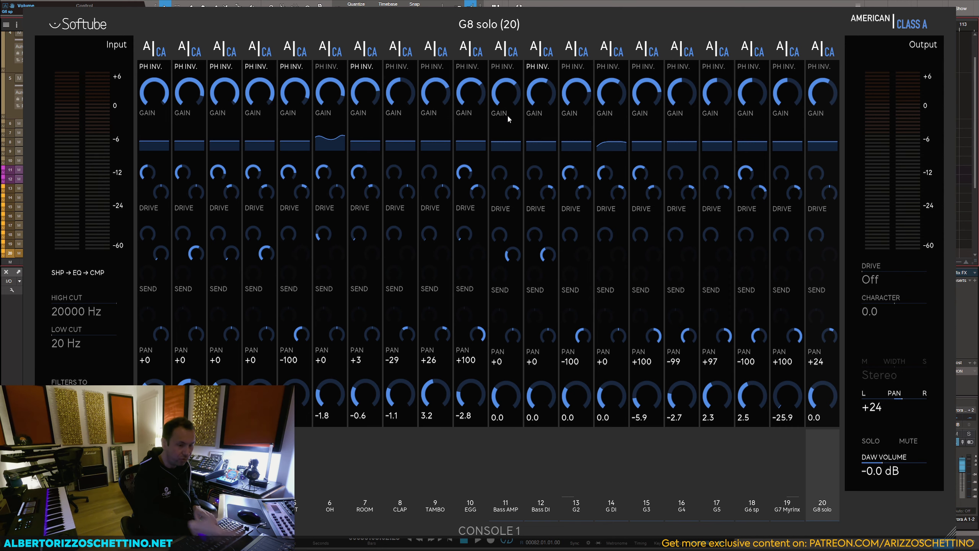
Step: Set G8 solo's drive to 6.5, character to 0.7 and volume to 0.2 dB while listening to the full mix
{"action": "key", "text": "space"}
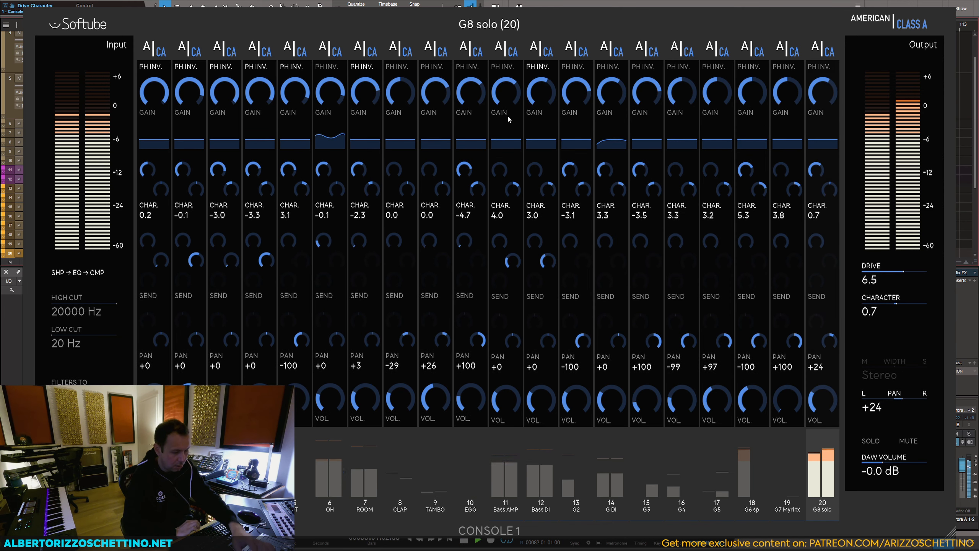
{"action": "key", "text": "space"}
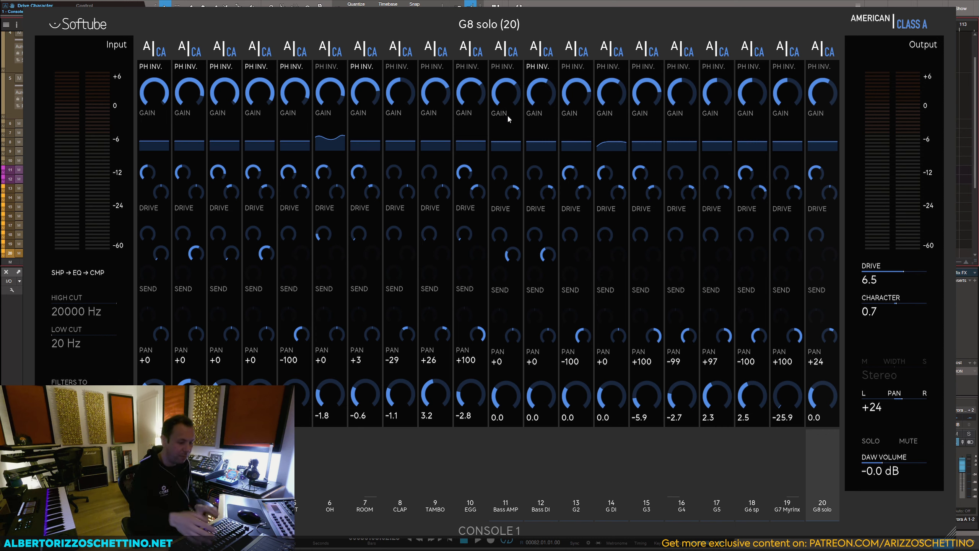
{"action": "key", "text": "space"}
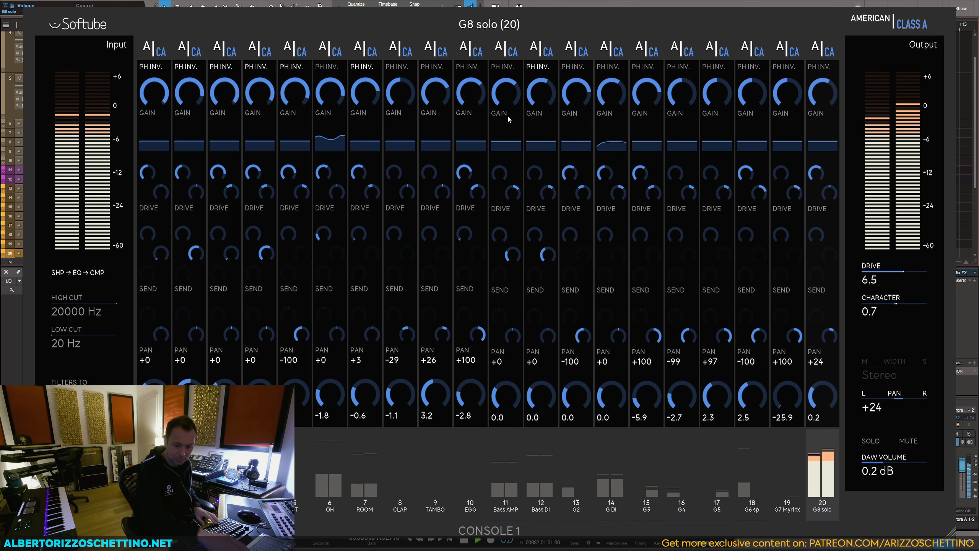
{"action": "key", "text": "space"}
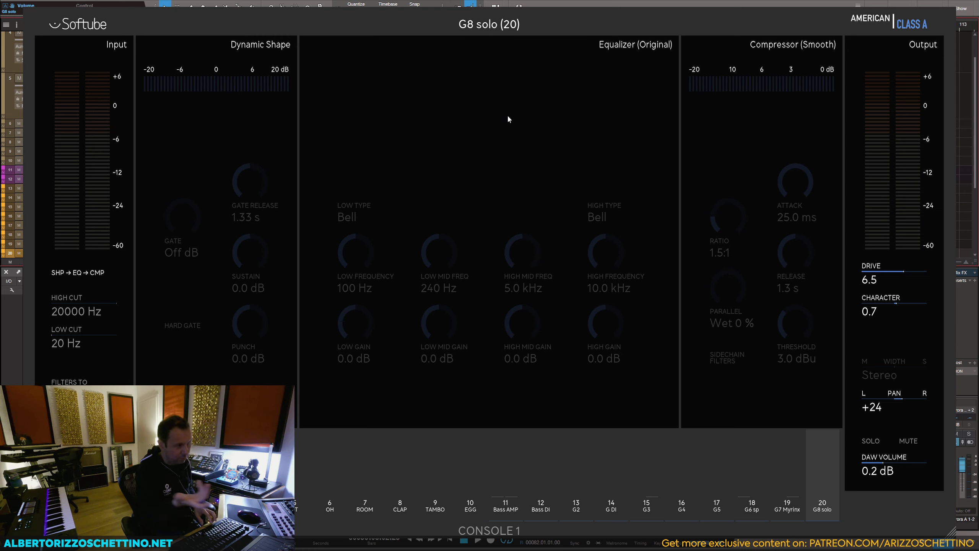
Step: Set G8 solo's EQ gains to 9, -2, 4 and 9 dB at 100, 500, 1500 and 7000 Hz, with 22% parallel 4:1 Punchy compression
{"action": "key", "text": "space"}
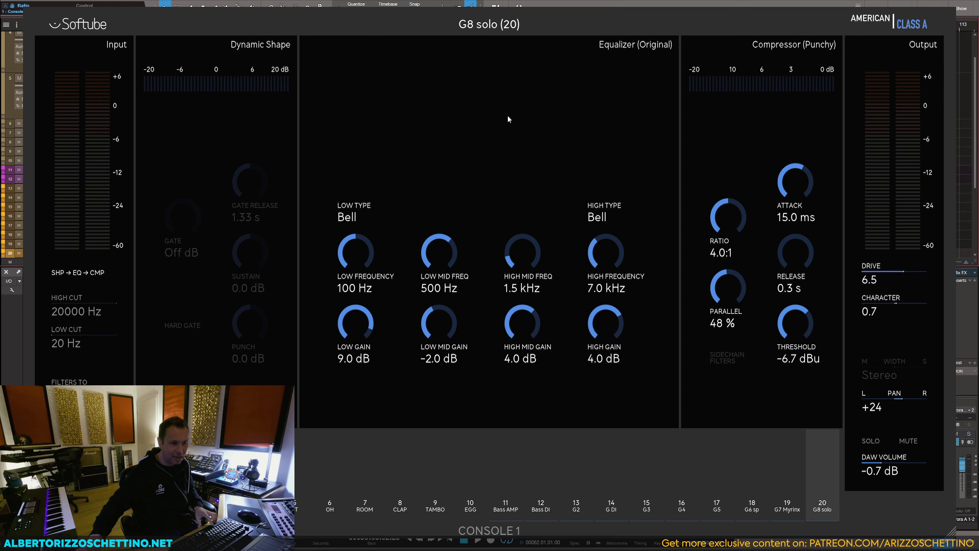
{"action": "key", "text": "space"}
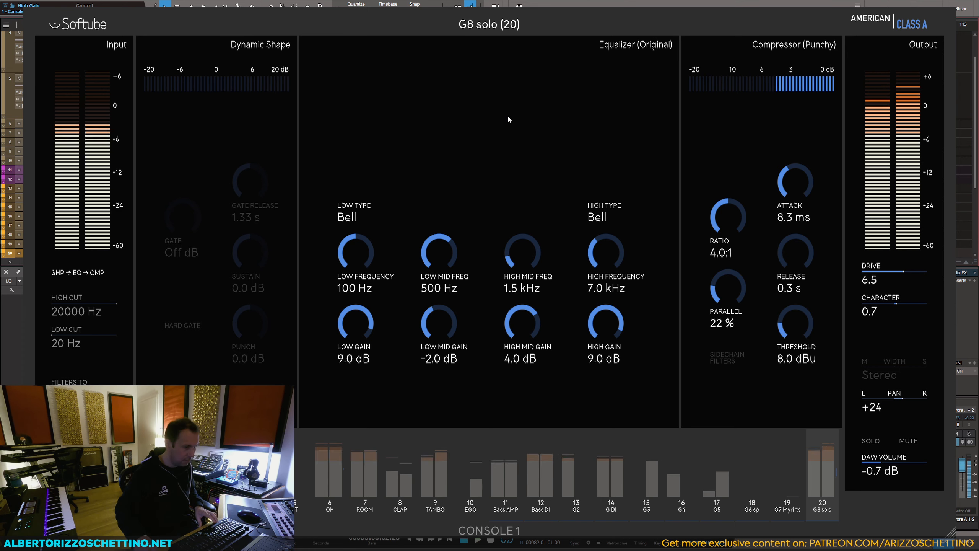
{"action": "key", "text": "space"}
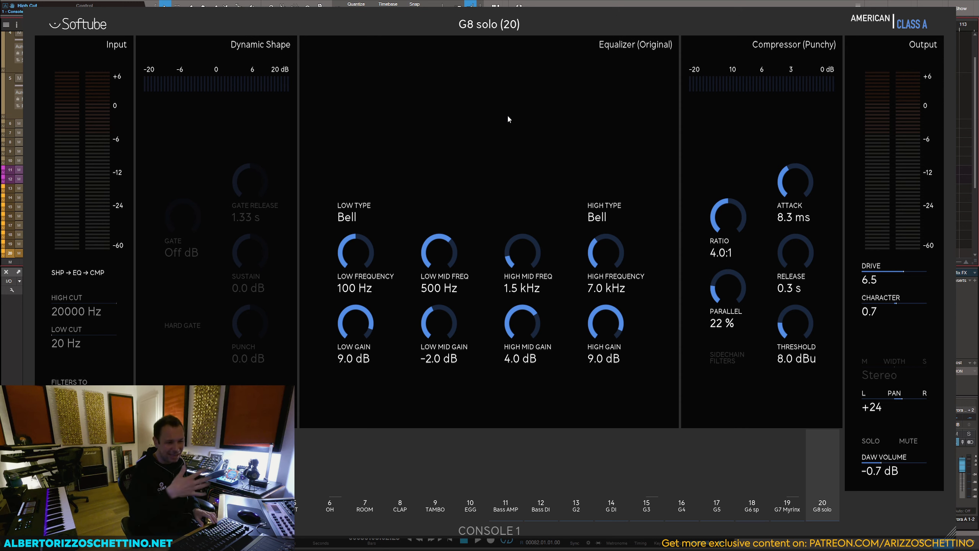
Step: Darken G8 solo with a 9583 Hz high cut and -3.3 character, raising its drive to 7.0 and EQ high gain to 12 dB
{"action": "key", "text": "space"}
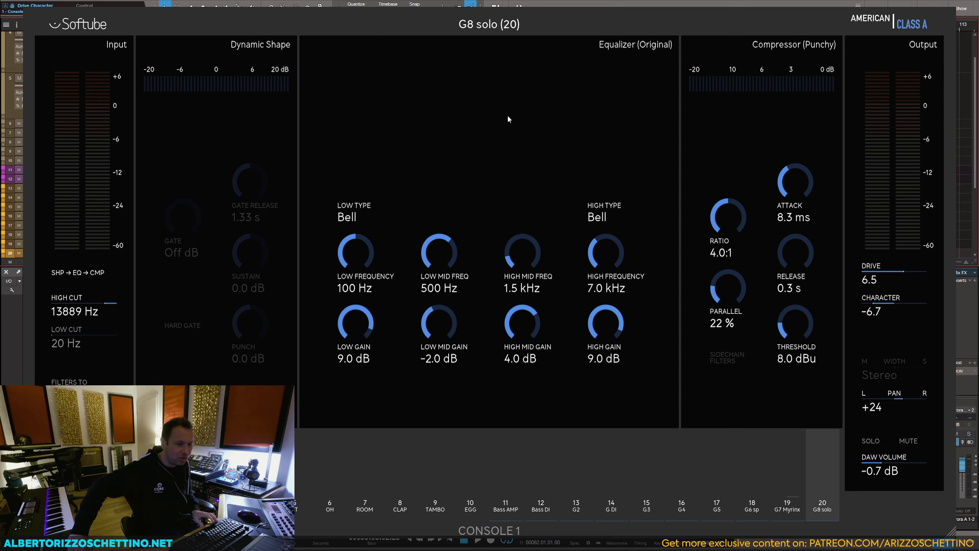
{"action": "key", "text": "space"}
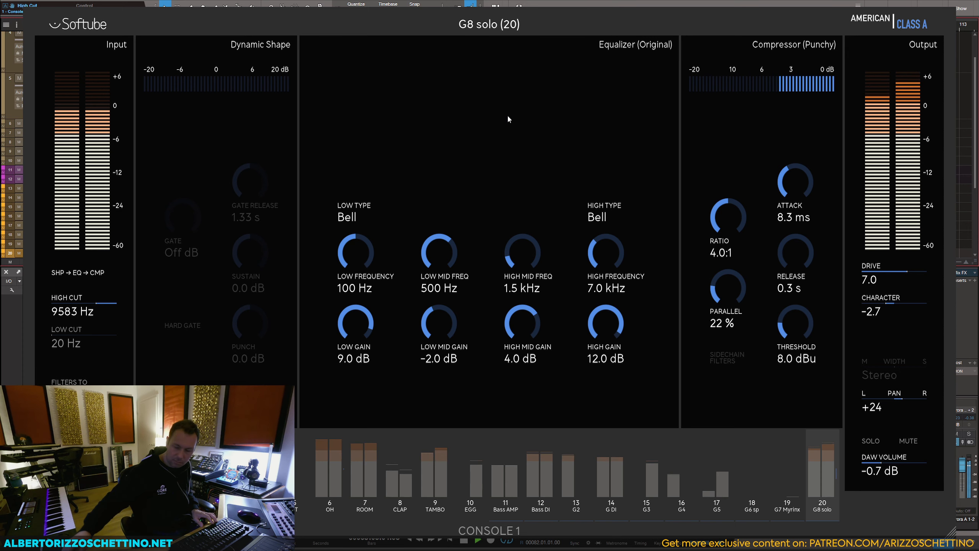
{"action": "key", "text": "space"}
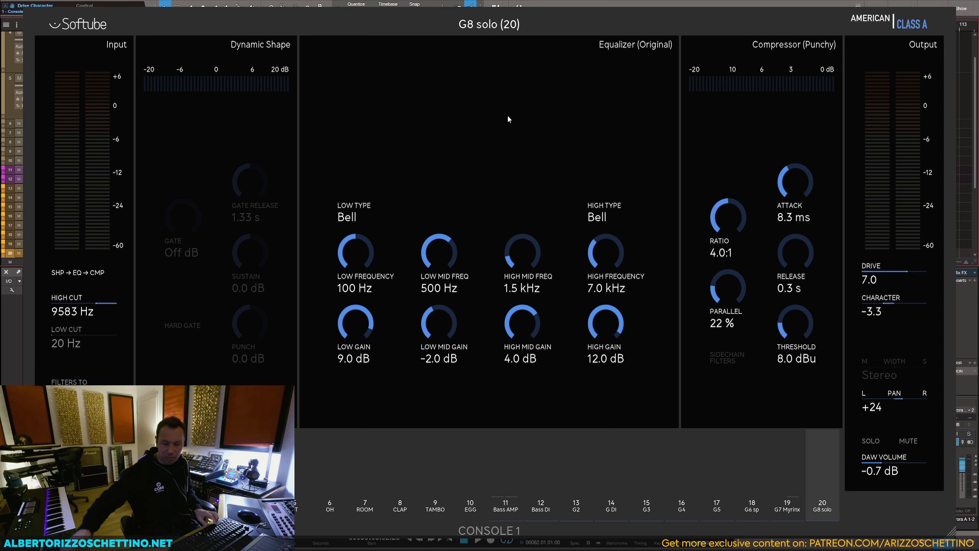
Step: Set G8 solo's compressor to 15:1, 4.6 ms attack, 0.5 s release, 8.2 dBu threshold and 73% parallel, and its volume to 0.1 dB
{"action": "key", "text": "space"}
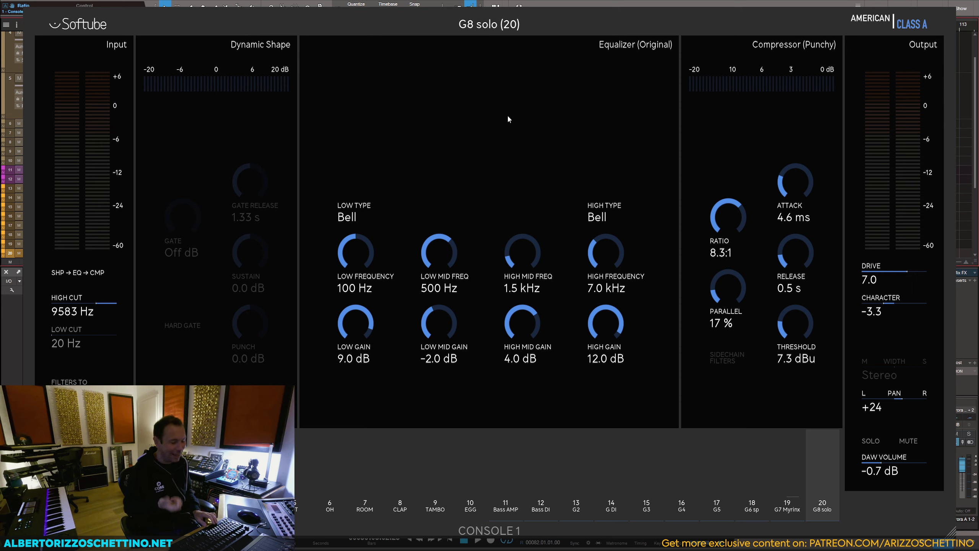
{"action": "key", "text": "space"}
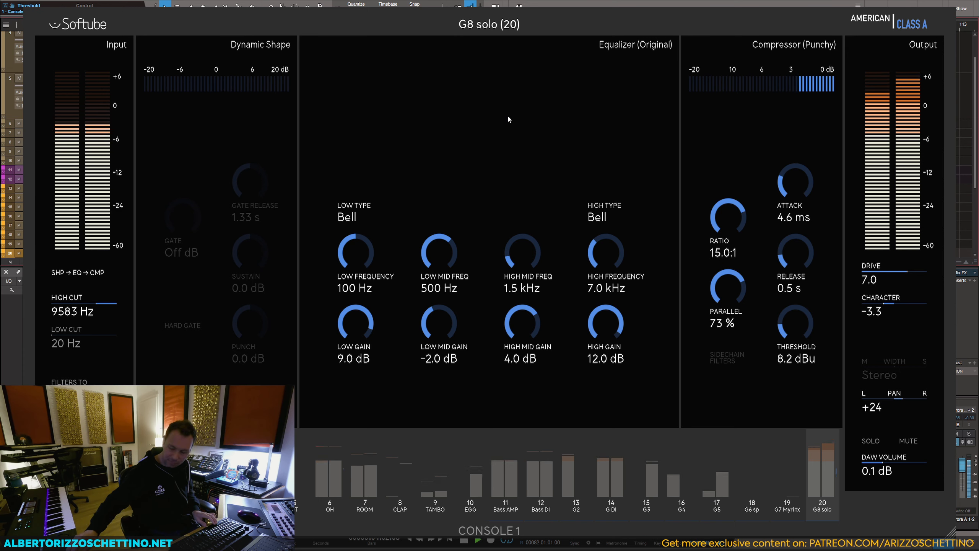
{"action": "key", "text": "space"}
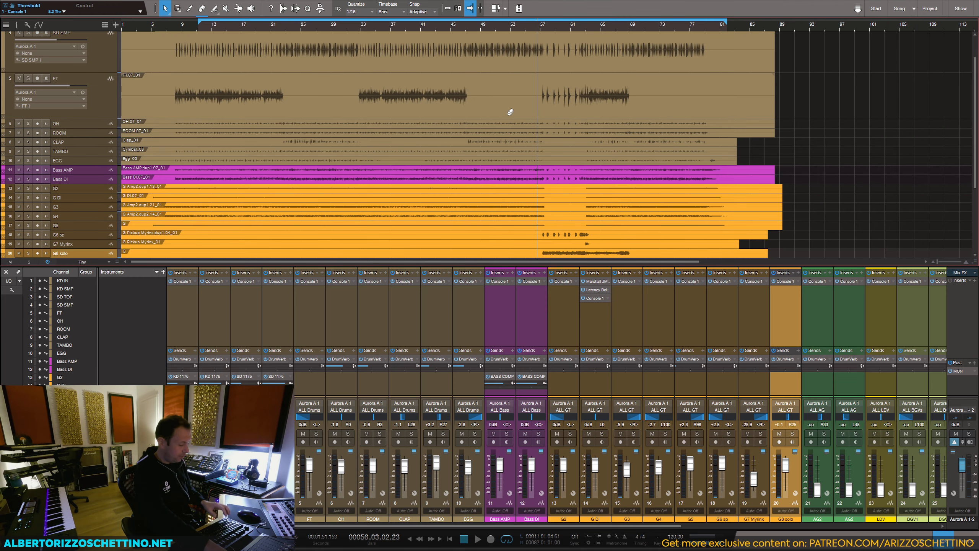
Step: Remove the DrumVerb sends from the lead vocal track LDV and the backing vocals BGV1, BGV2 and BGV3
{"action": "left_click", "coordinate": [689, 525]}
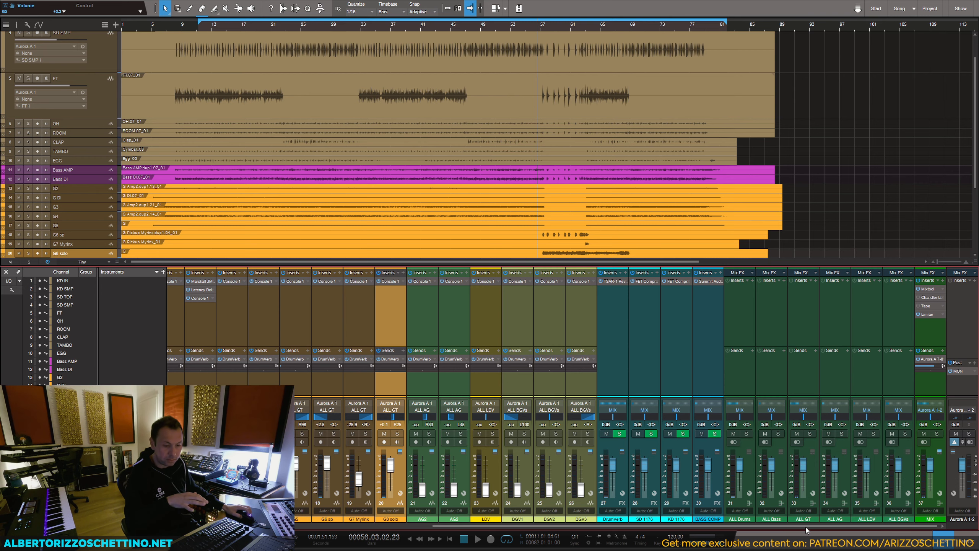
{"action": "left_click_drag", "start_coordinate": [805, 527], "coordinate": [652, 526]}
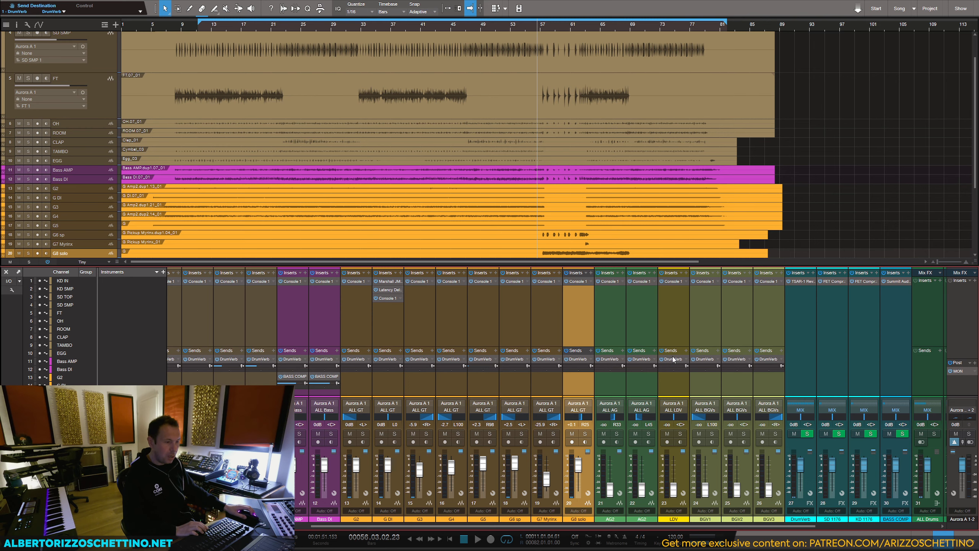
{"action": "left_click", "coordinate": [686, 359]}
{"action": "left_click", "coordinate": [727, 365]}
{"action": "left_click", "coordinate": [762, 362]}
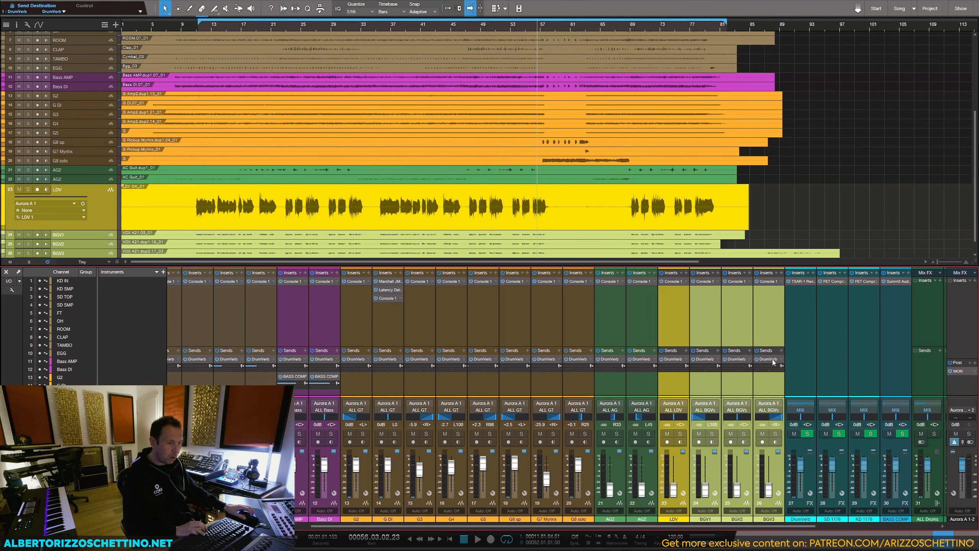
{"action": "left_click", "coordinate": [780, 359]}
{"action": "left_click", "coordinate": [804, 343]}
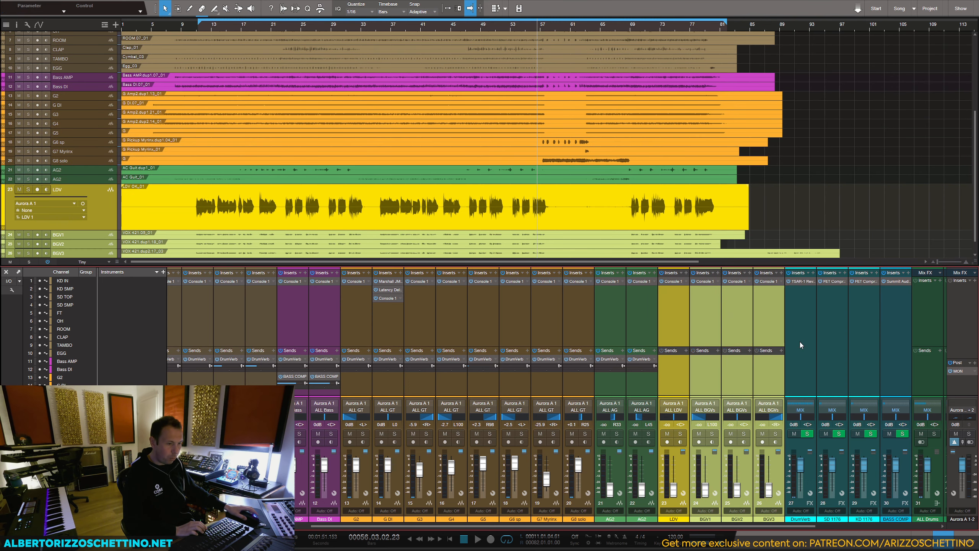
Step: Add a new FX channel as a send destination for LDV and the three BGV tracks
{"action": "left_click", "coordinate": [686, 350]}
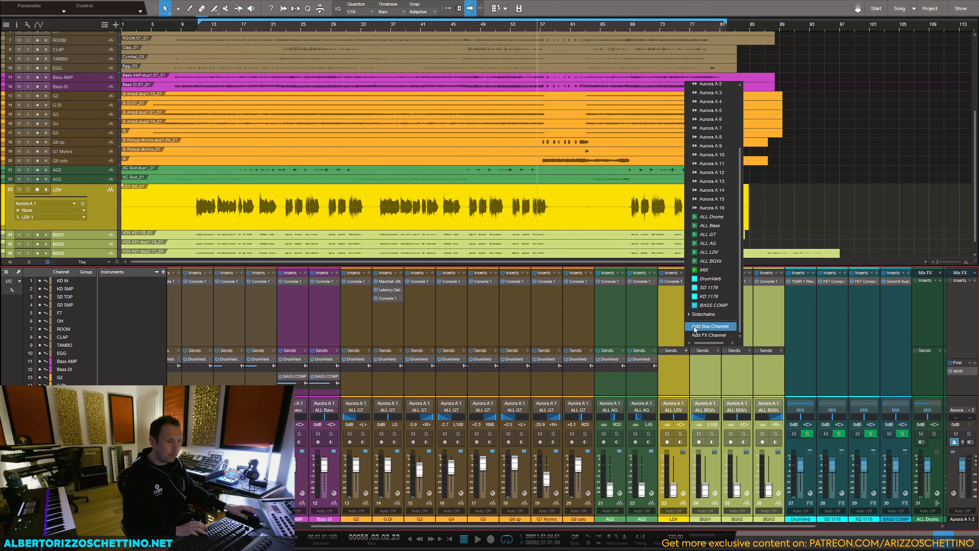
{"action": "left_click", "coordinate": [699, 336]}
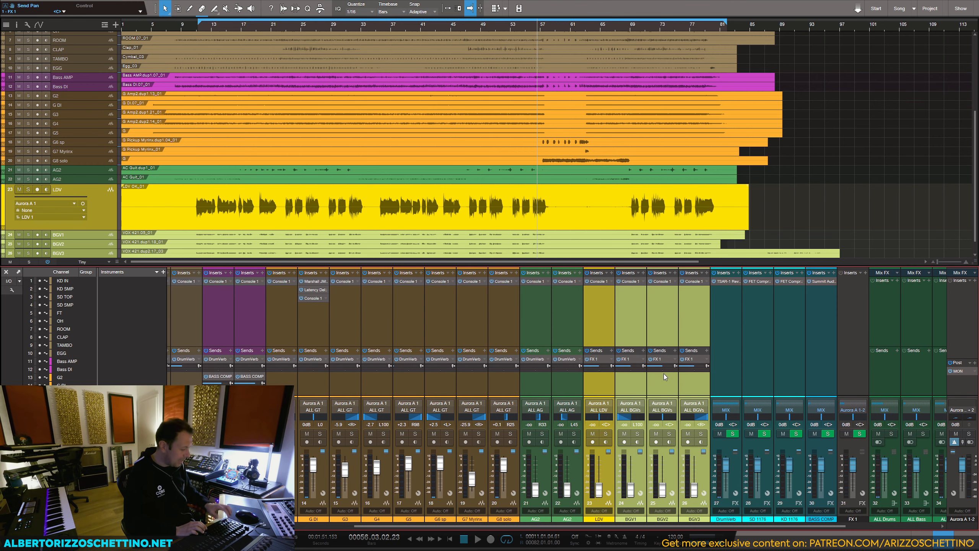
{"action": "scroll", "coordinate": [667, 319], "scroll_direction": "right", "scroll_amount": 2}
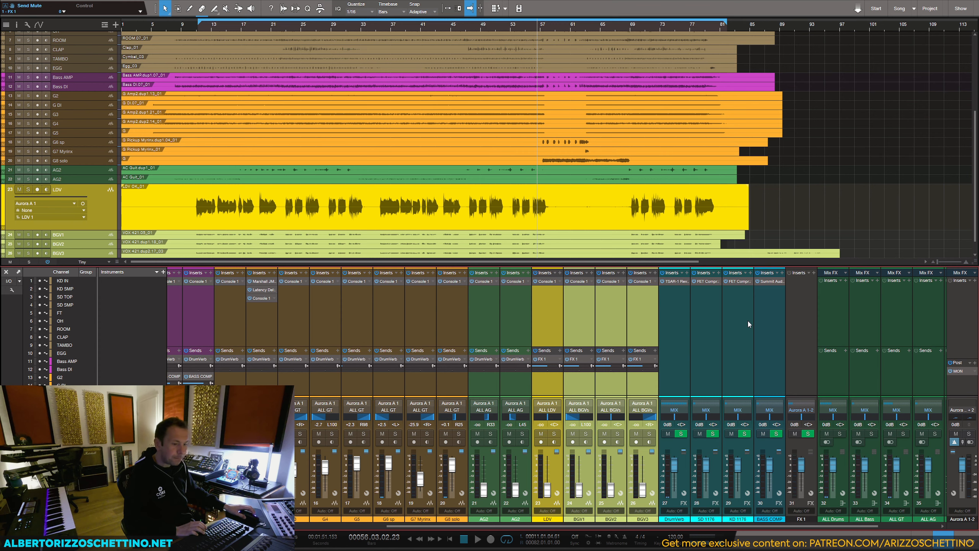
Step: Rename the new FX channel as Vocal Verb and colour it blue
{"action": "left_click", "coordinate": [788, 316]}
{"action": "double_click", "coordinate": [800, 519]}
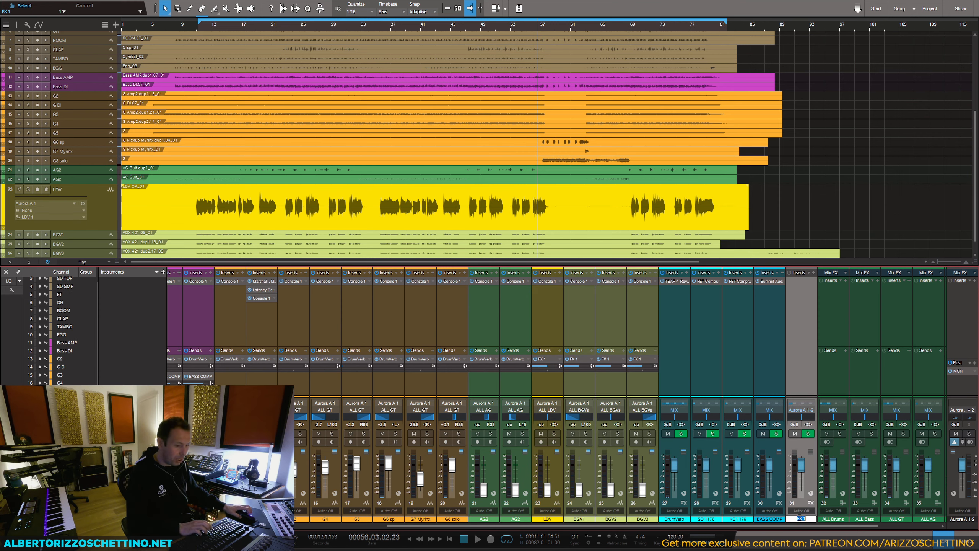
{"action": "type", "text": "Vocal Verb"}
{"action": "key", "text": "Return"}
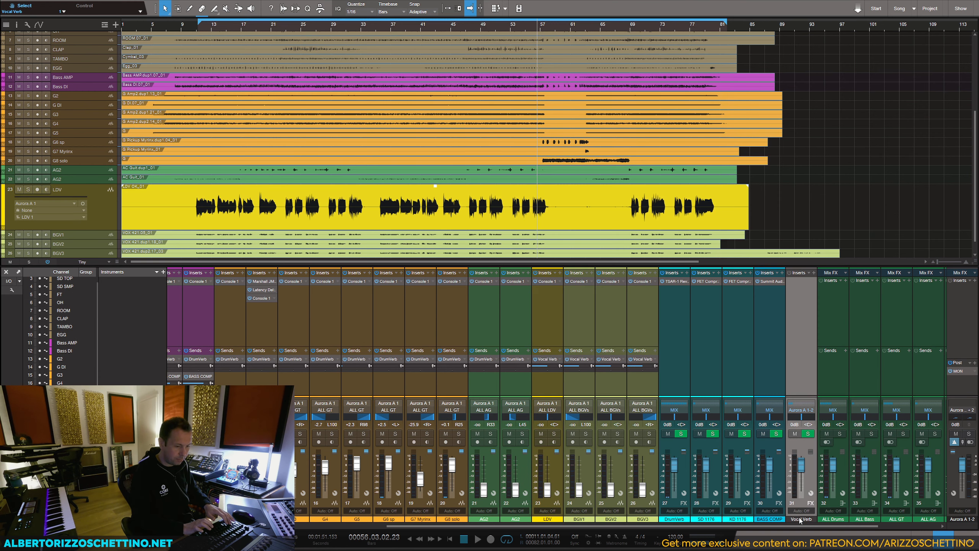
{"action": "left_click", "coordinate": [789, 521]}
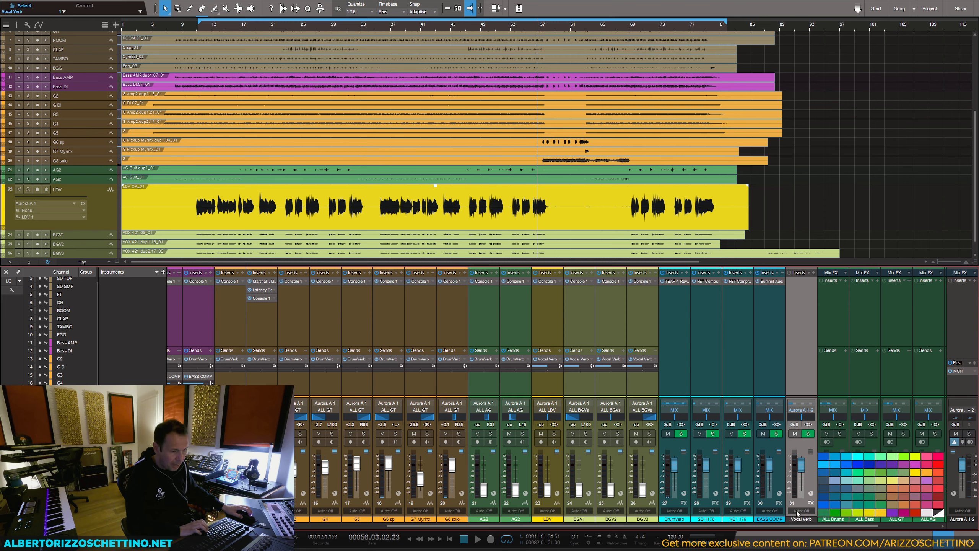
{"action": "left_click", "coordinate": [910, 490]}
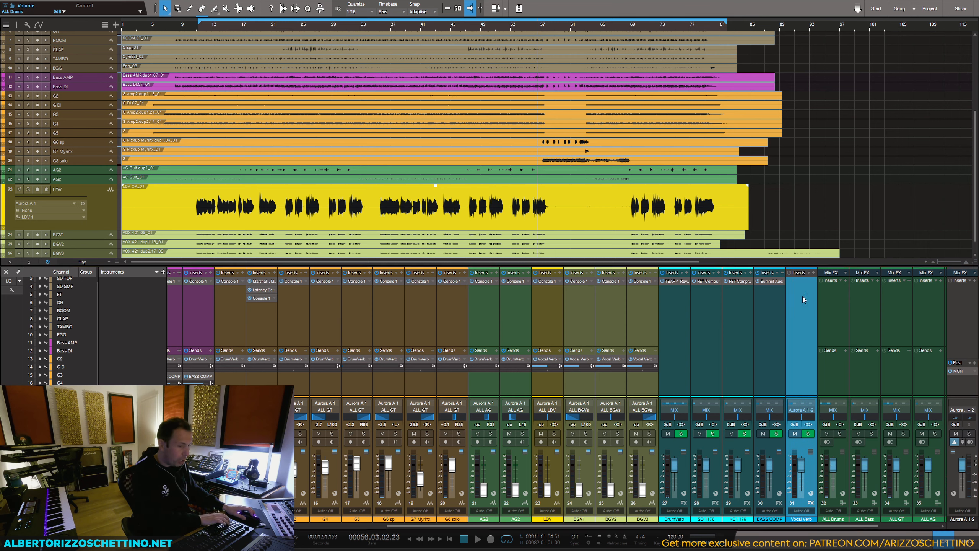
Step: Insert the TSAR-1 Reverb plug-in on the Vocal Verb channel
{"action": "left_click", "coordinate": [813, 273]}
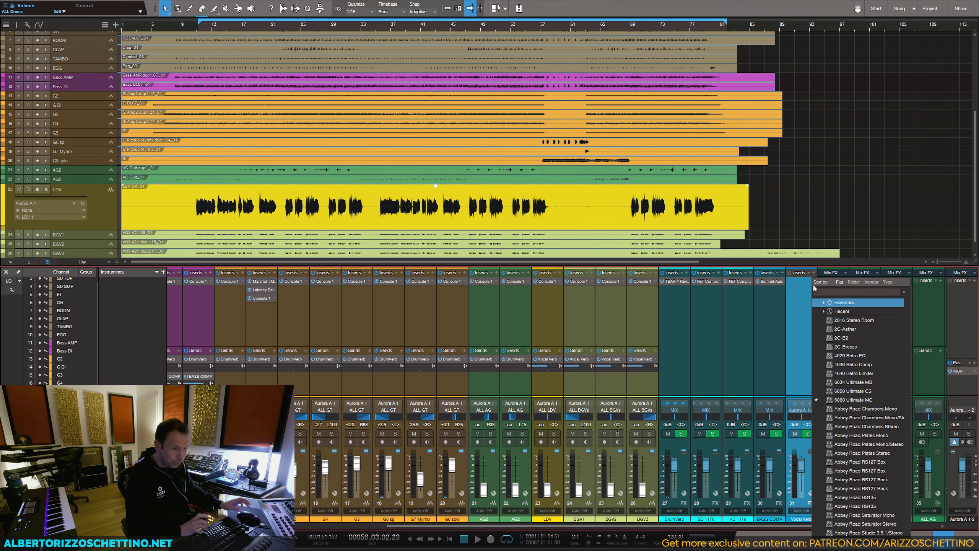
{"action": "type", "text": "tsar"}
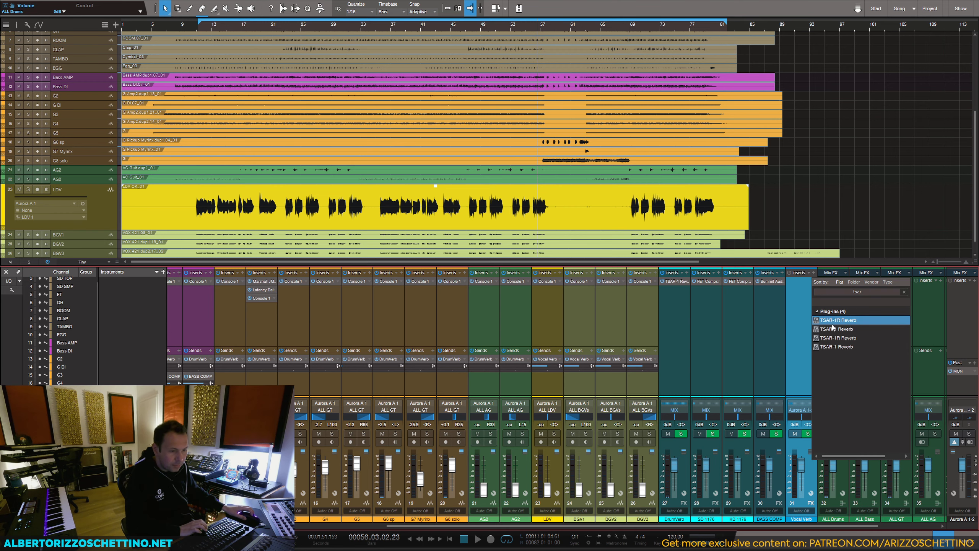
{"action": "double_click", "coordinate": [832, 328]}
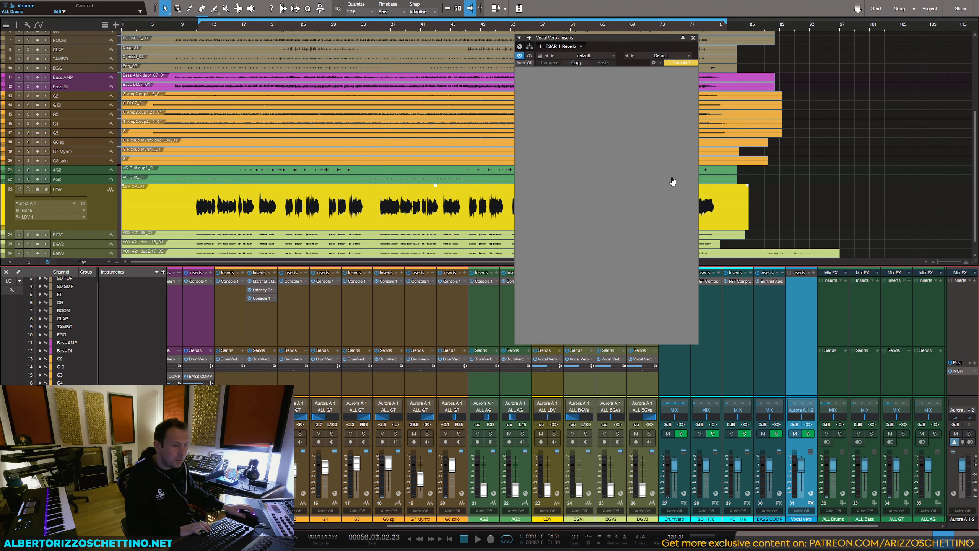
Step: Set the loop range over about bars 11 to 31, solo LDV and set its fader to 0 dB
{"action": "scroll", "coordinate": [242, 102], "scroll_direction": "down", "scroll_amount": 1}
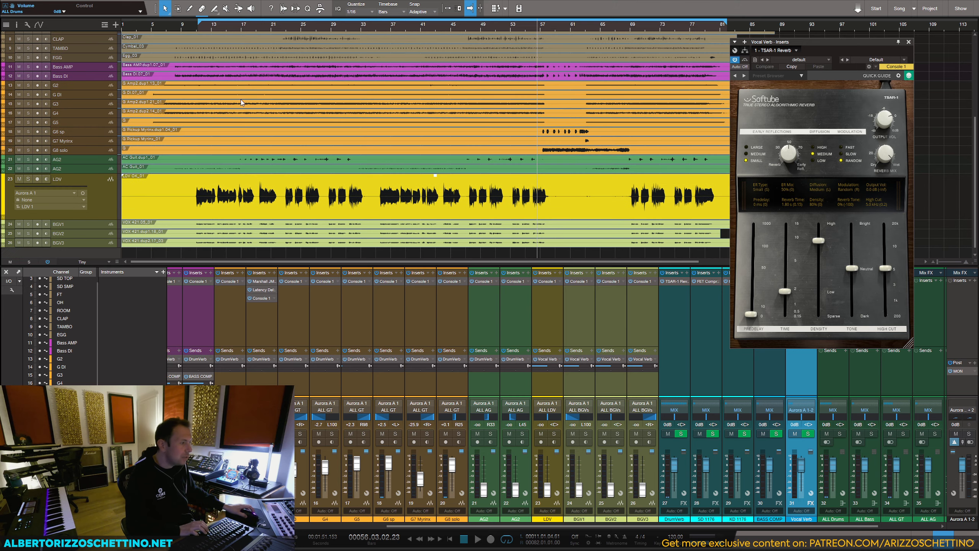
{"action": "left_click_drag", "start_coordinate": [197, 22], "coordinate": [351, 21]}
{"action": "left_click", "coordinate": [29, 180]}
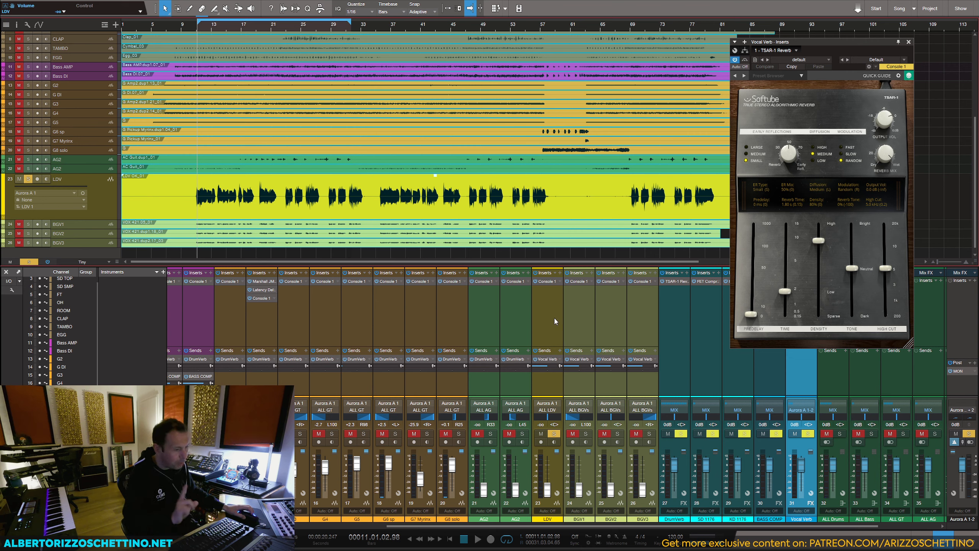
{"action": "left_click", "coordinate": [546, 491], "text": "ctrl"}
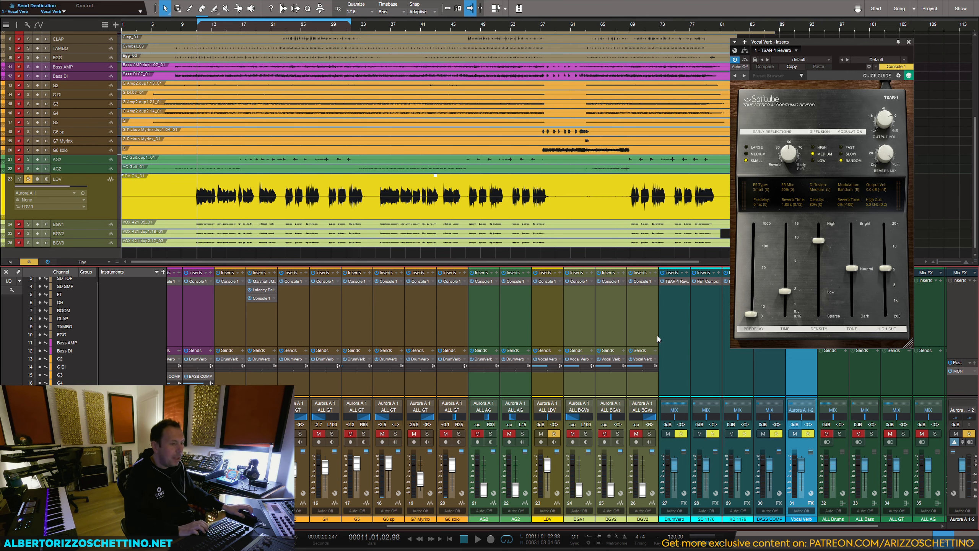
{"action": "left_click_drag", "start_coordinate": [815, 52], "coordinate": [837, 39]}
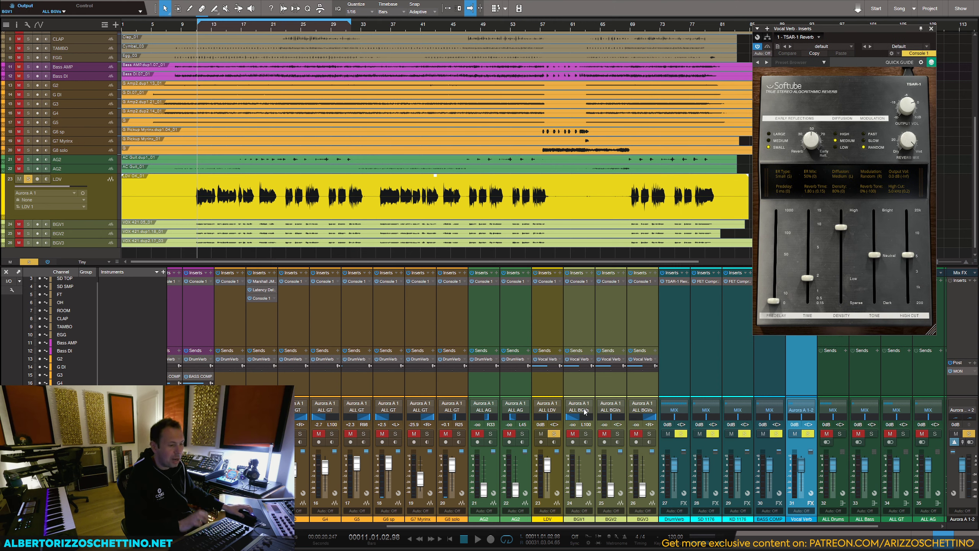
Step: Audition the soloed vocal briefly and load the Modern Vocal Chamber preset in the Vocal Verb reverb
{"action": "key", "text": "space"}
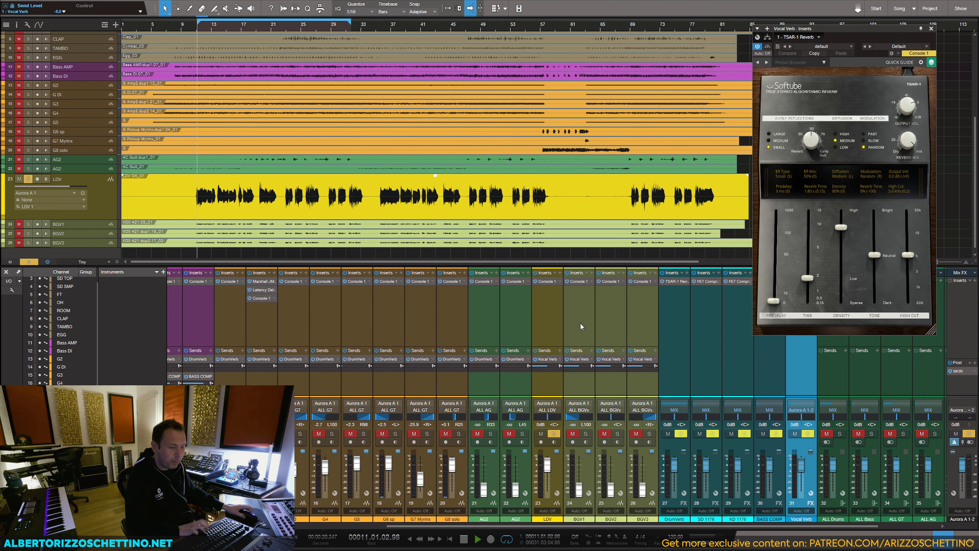
{"action": "key", "text": "space"}
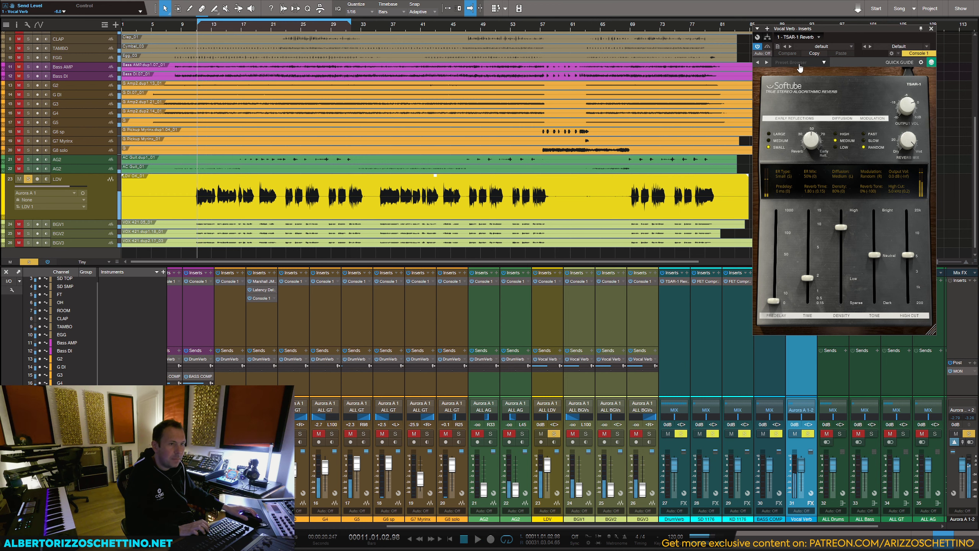
{"action": "left_click", "coordinate": [796, 62]}
{"action": "mouse_move", "coordinate": [795, 72]}
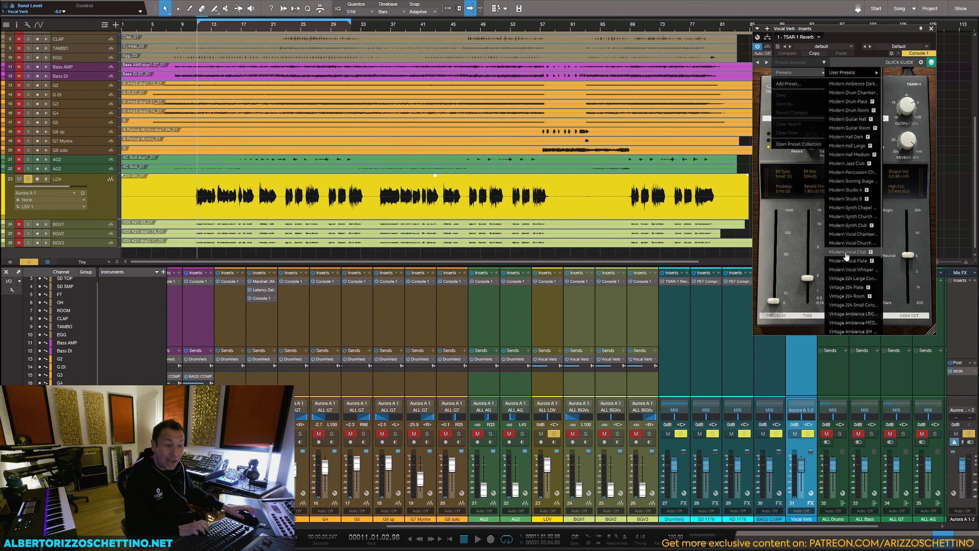
{"action": "left_click", "coordinate": [848, 234]}
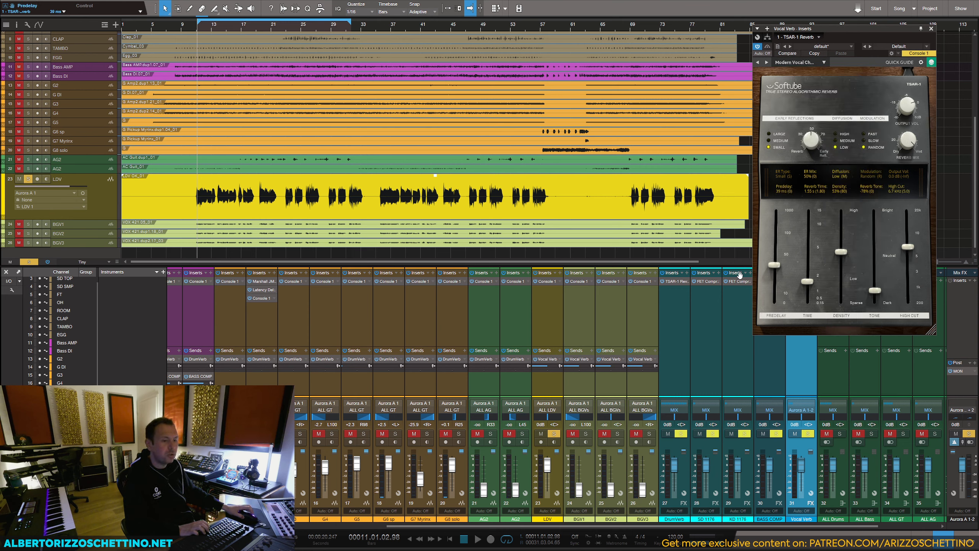
Step: During playback, set LDV's Vocal Verb send to about -15.6 dB and the reverb to 16 ms predelay, 1.38 s time, 29% density and -55% tone
{"action": "key", "text": "space"}
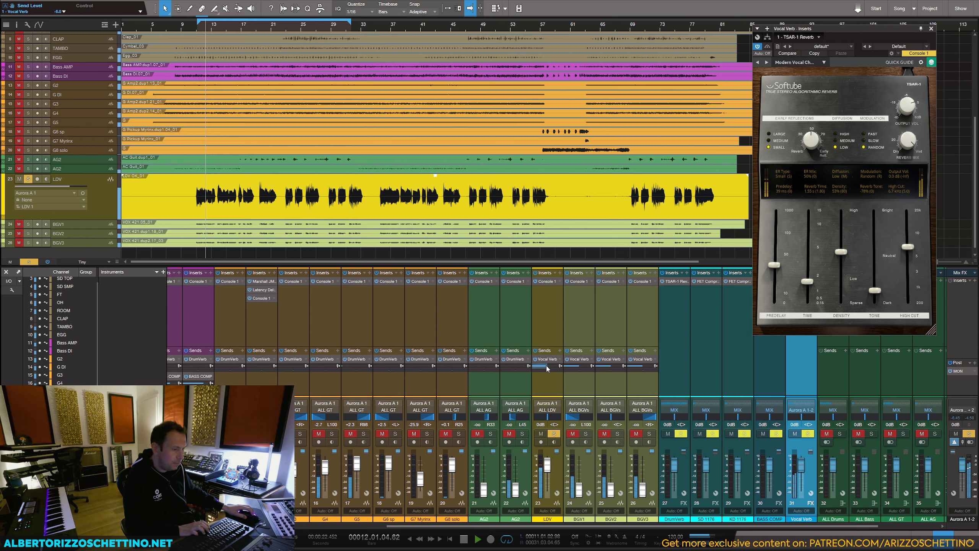
{"action": "left_click_drag", "start_coordinate": [546, 366], "coordinate": [543, 366]}
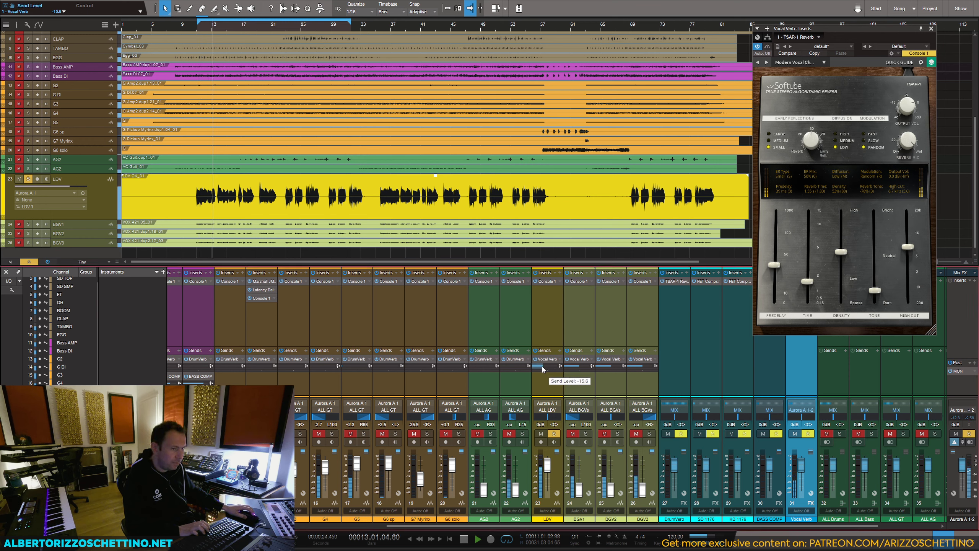
{"action": "left_click_drag", "start_coordinate": [781, 270], "coordinate": [780, 249]}
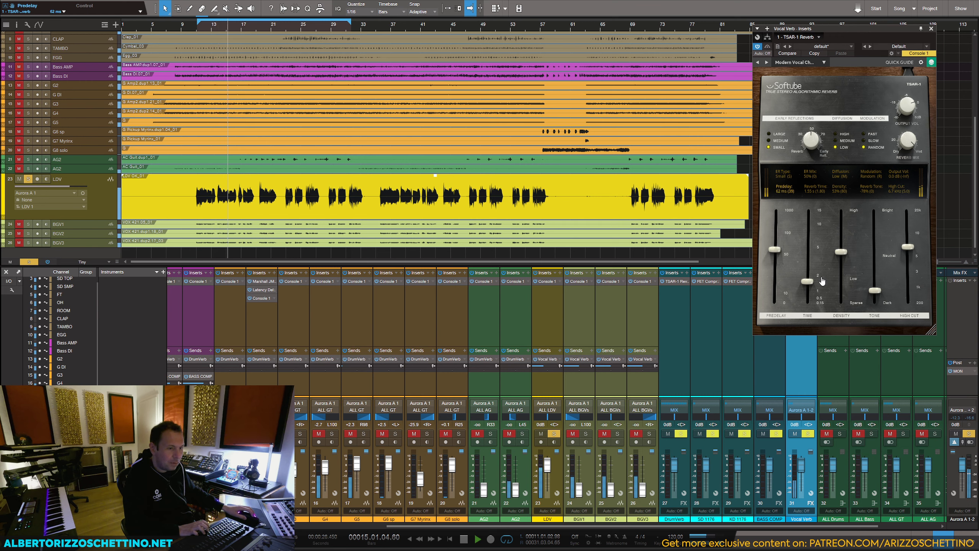
{"action": "mouse_move", "coordinate": [806, 282]}
{"action": "left_mouse_down"}
{"action": "mouse_move", "coordinate": [809, 243]}
{"action": "mouse_move", "coordinate": [811, 275]}
{"action": "mouse_move", "coordinate": [811, 266]}
{"action": "mouse_move", "coordinate": [811, 275]}
{"action": "mouse_move", "coordinate": [842, 275]}
{"action": "mouse_move", "coordinate": [807, 284]}
{"action": "left_mouse_up"}
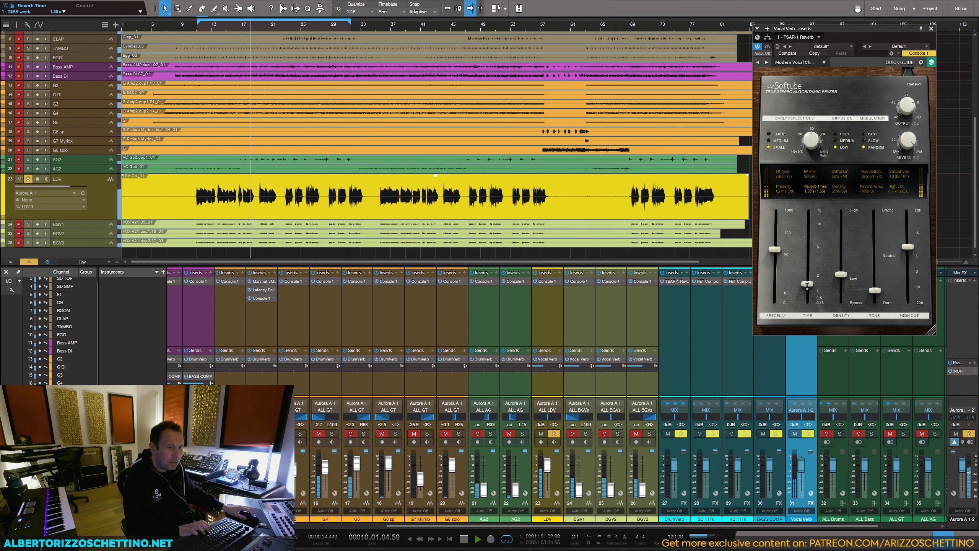
{"action": "left_click_drag", "start_coordinate": [775, 249], "coordinate": [775, 286]}
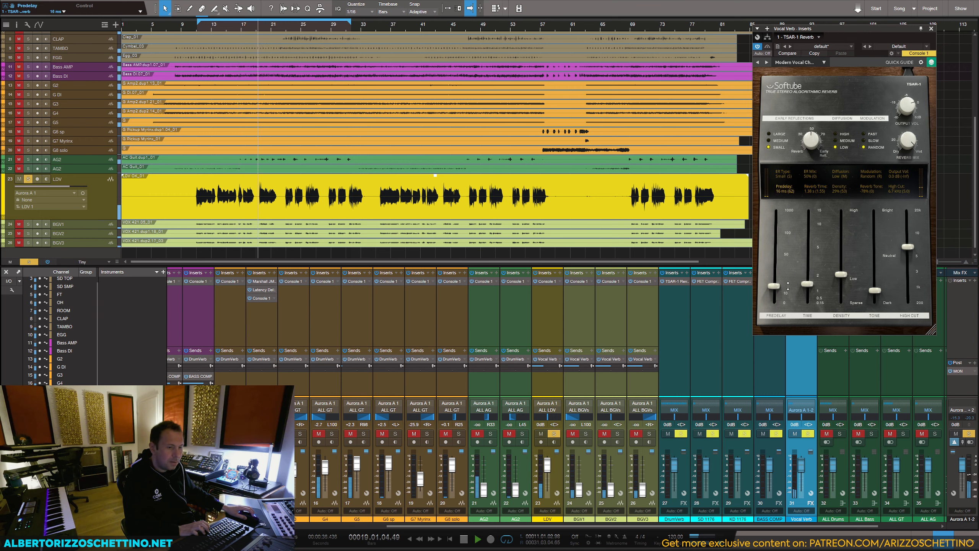
{"action": "mouse_move", "coordinate": [874, 290]}
{"action": "left_mouse_down"}
{"action": "mouse_move", "coordinate": [876, 241]}
{"action": "mouse_move", "coordinate": [875, 279]}
{"action": "left_mouse_up"}
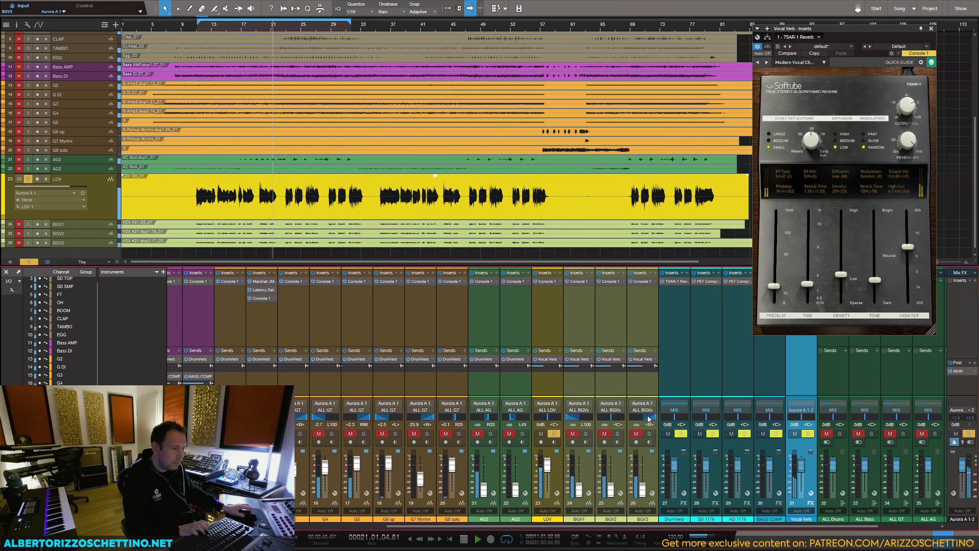
{"action": "key", "text": "space"}
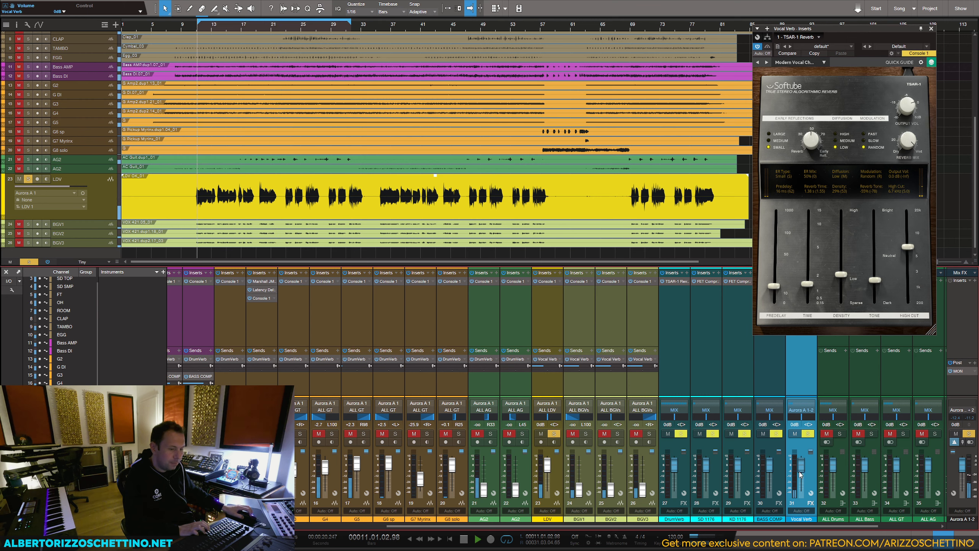
Step: Lower the Vocal Verb fader to -8.4 dB and set its reverb to High diffusion, Medium early reflections and 25% ER mix
{"action": "key", "text": "space"}
{"action": "left_click_drag", "start_coordinate": [801, 468], "coordinate": [801, 476]}
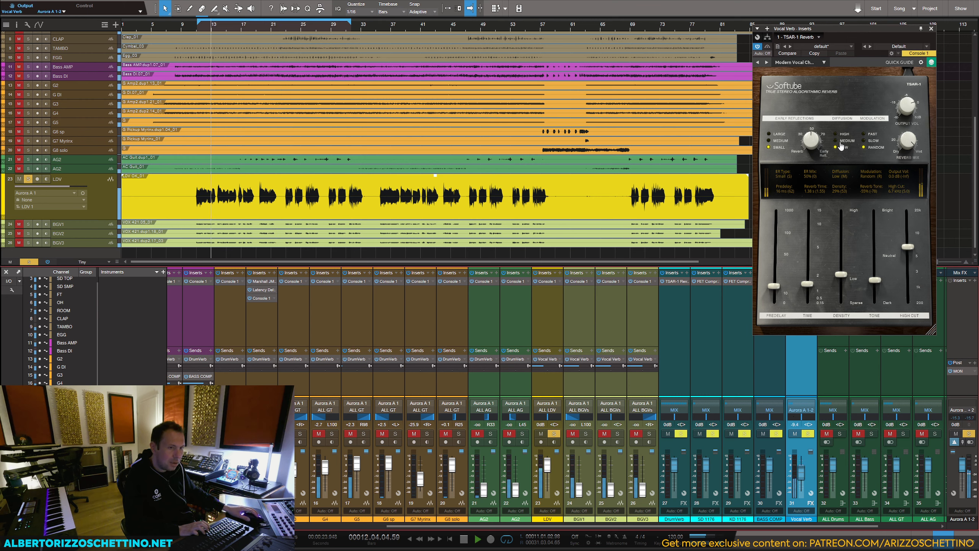
{"action": "left_click", "coordinate": [836, 135]}
{"action": "left_click", "coordinate": [780, 142]}
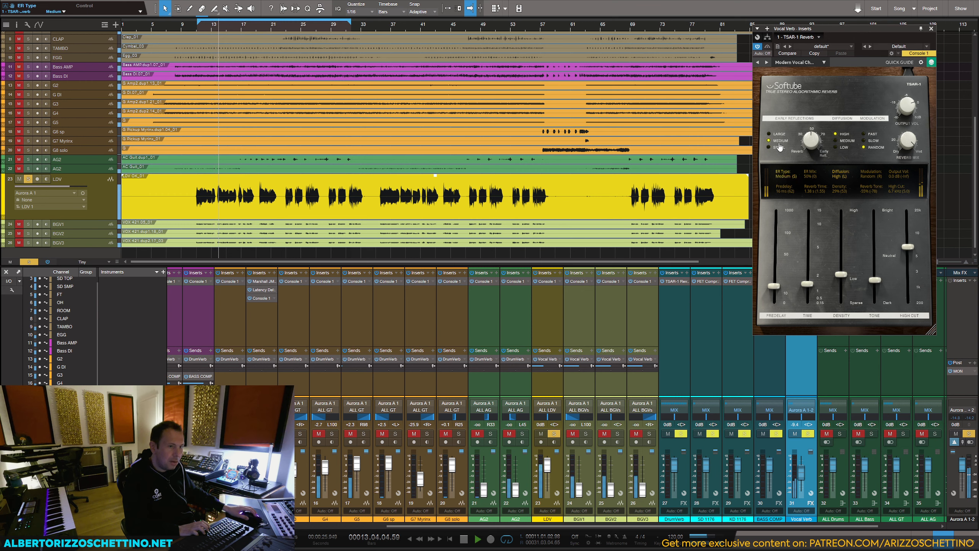
{"action": "mouse_move", "coordinate": [815, 145]}
{"action": "left_mouse_down"}
{"action": "mouse_move", "coordinate": [815, 128]}
{"action": "mouse_move", "coordinate": [810, 153]}
{"action": "left_mouse_up"}
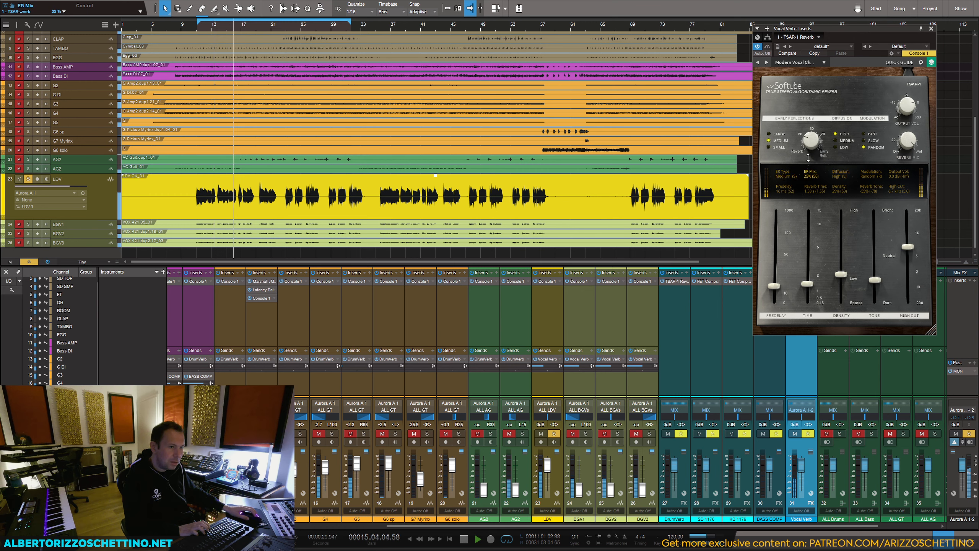
Step: Set the reverb to 3.80 s time, 44% density, -28% tone, 12.3 kHz high cut, 50% ER mix and Large early reflections
{"action": "left_click_drag", "start_coordinate": [807, 283], "coordinate": [844, 261]}
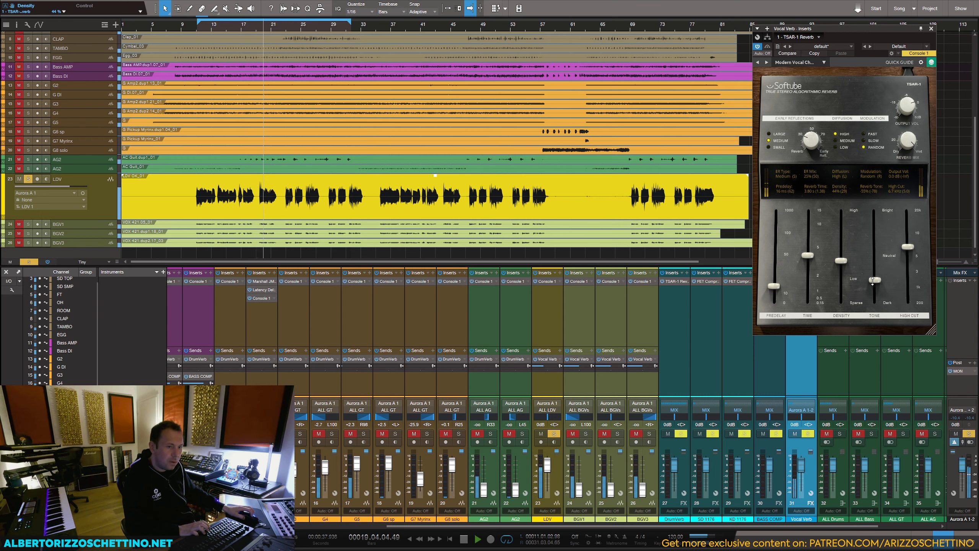
{"action": "left_click_drag", "start_coordinate": [875, 279], "coordinate": [907, 230]}
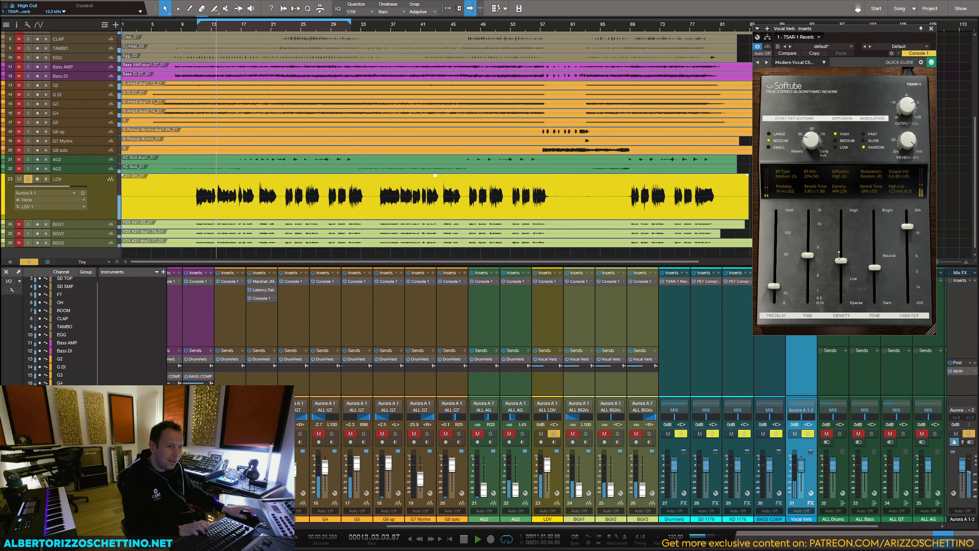
{"action": "mouse_move", "coordinate": [810, 142]}
{"action": "left_mouse_down"}
{"action": "mouse_move", "coordinate": [810, 109]}
{"action": "mouse_move", "coordinate": [807, 124]}
{"action": "left_mouse_up"}
{"action": "left_click", "coordinate": [770, 134]}
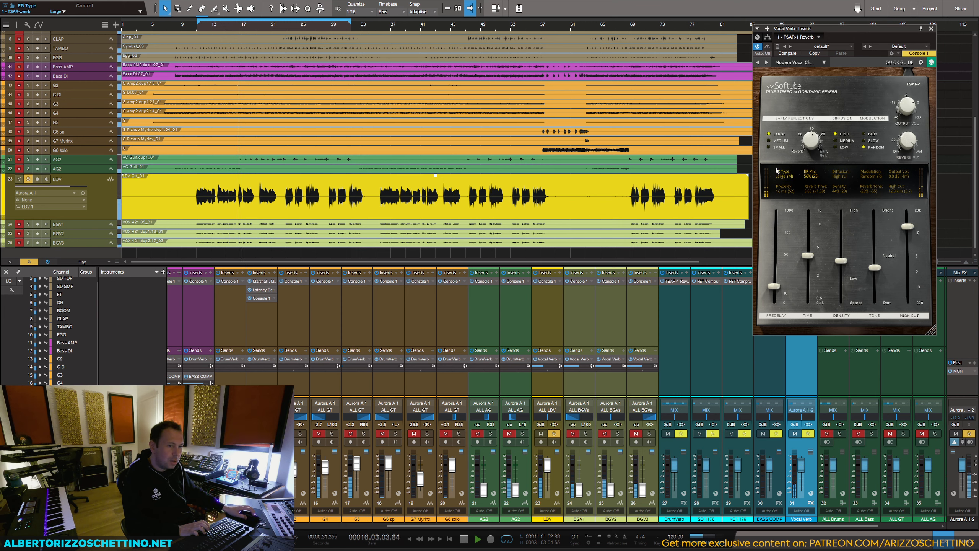
{"action": "key", "text": "space"}
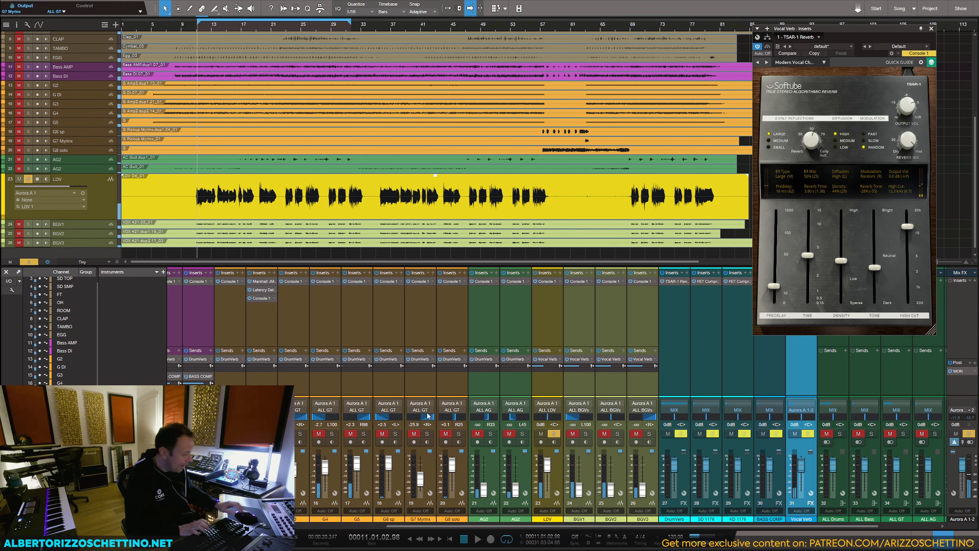
Step: Unsolo LDV and, with the full mix playing, set its fader to +1.8 dB and its Vocal Verb send to about -17.5 dB
{"action": "key", "text": "s"}
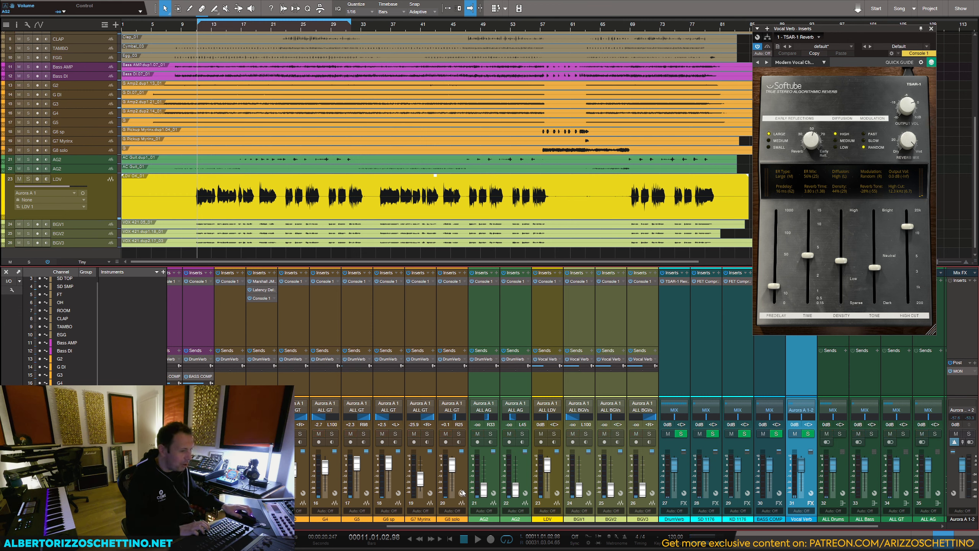
{"action": "key", "text": "space"}
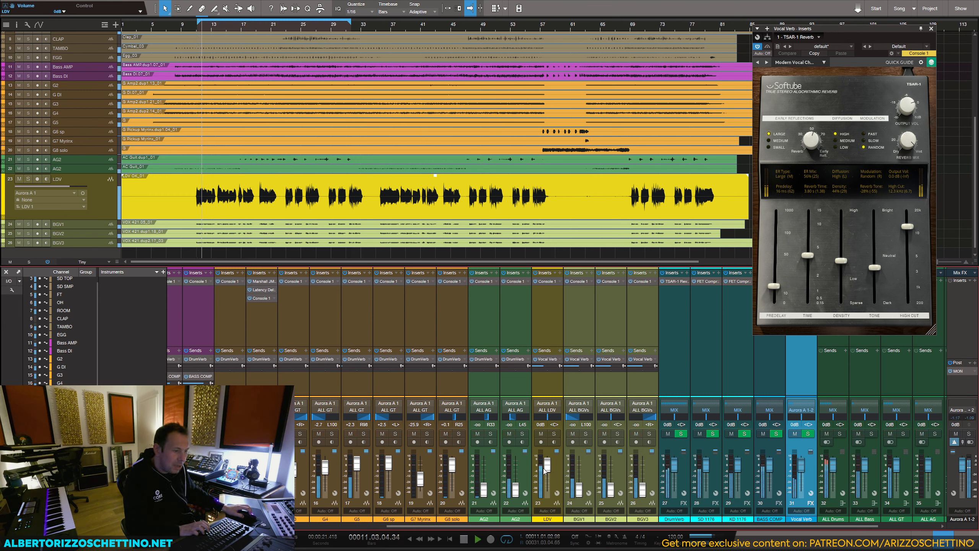
{"action": "left_click_drag", "start_coordinate": [548, 471], "coordinate": [550, 470]}
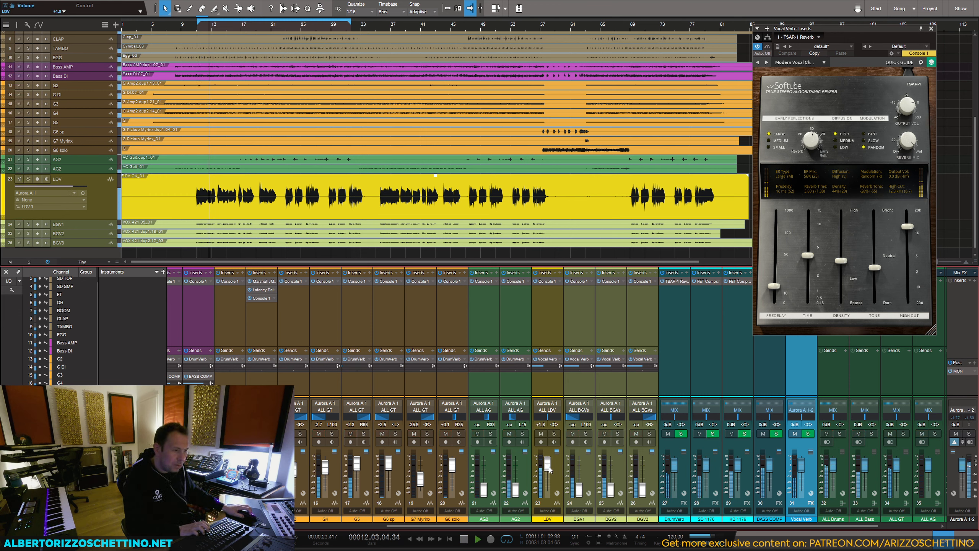
{"action": "left_click_drag", "start_coordinate": [544, 369], "coordinate": [542, 370]}
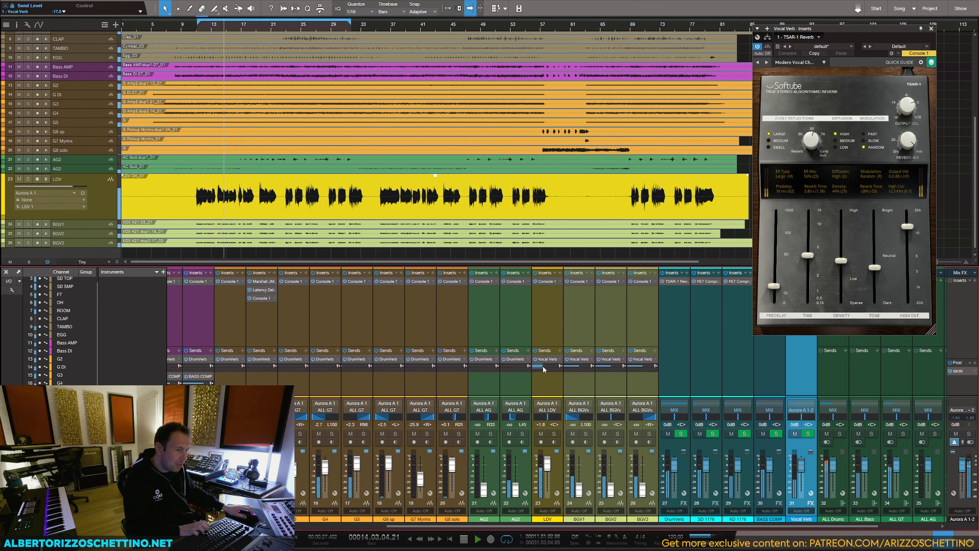
{"action": "key", "text": "space"}
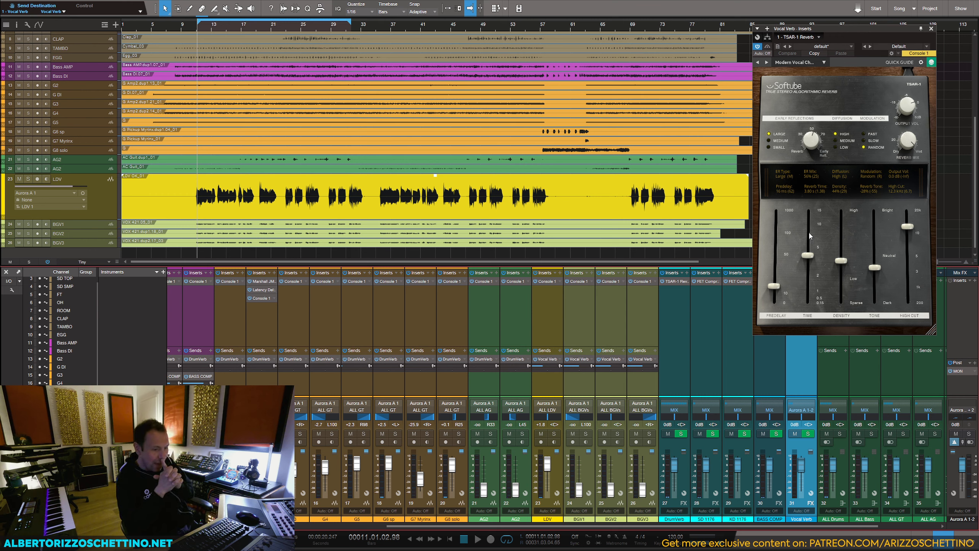
Step: Route the Vocal Verb channel's output to the MIX bus
{"action": "left_click", "coordinate": [801, 409]}
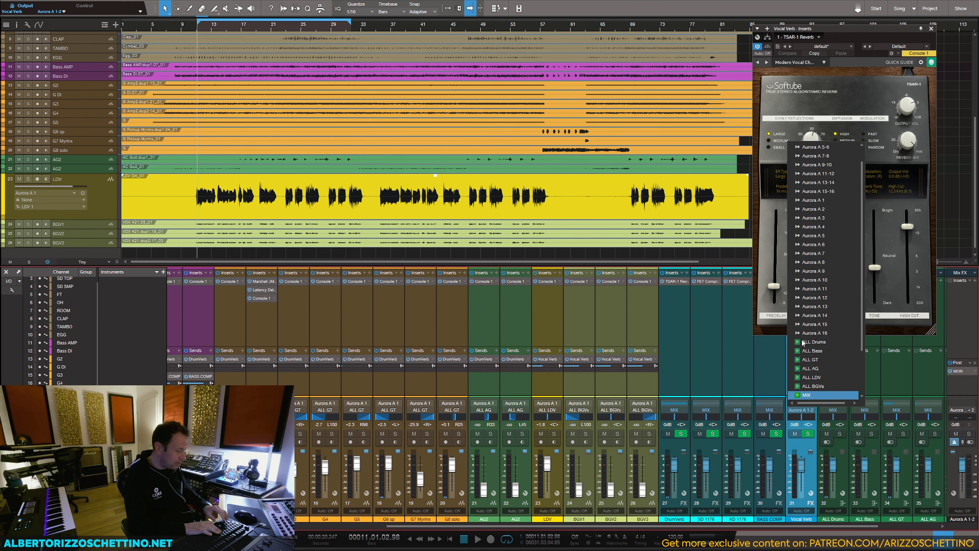
{"action": "key", "text": "Return"}
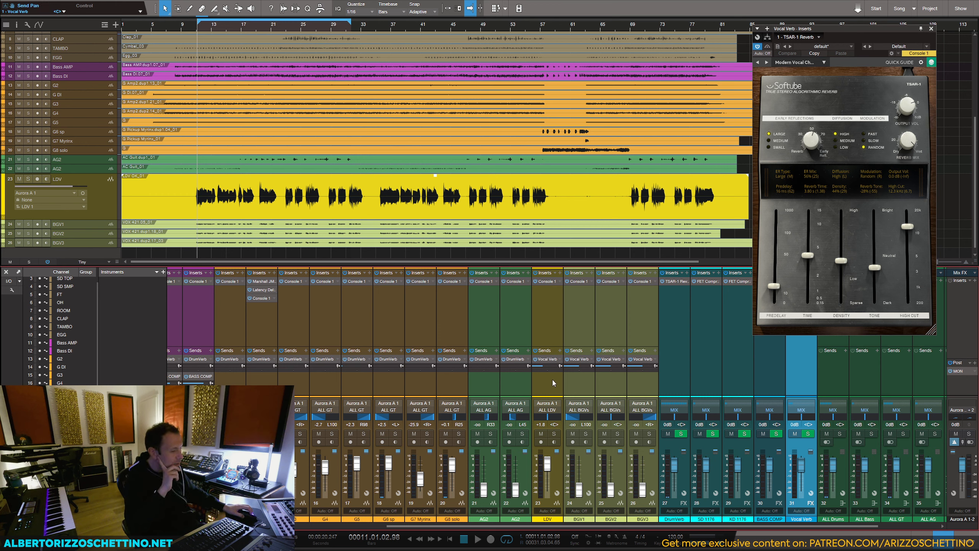
{"action": "left_click", "coordinate": [585, 381]}
{"action": "left_click", "coordinate": [794, 362]}
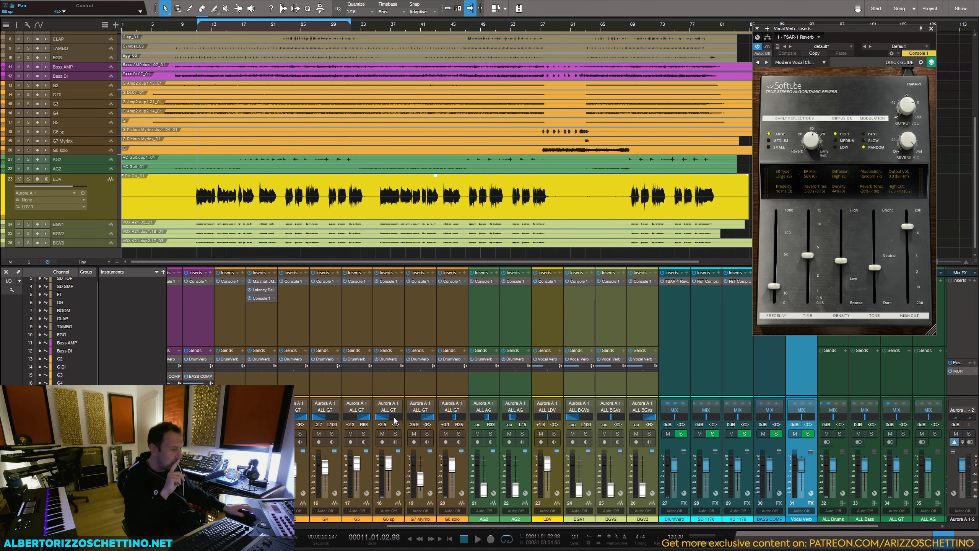
Step: Load the Vintage 224 Plate preset in the Vocal Verb's TSAR-1 Reverb and audition it with LDV soloed
{"action": "left_click_drag", "start_coordinate": [547, 527], "coordinate": [445, 523]}
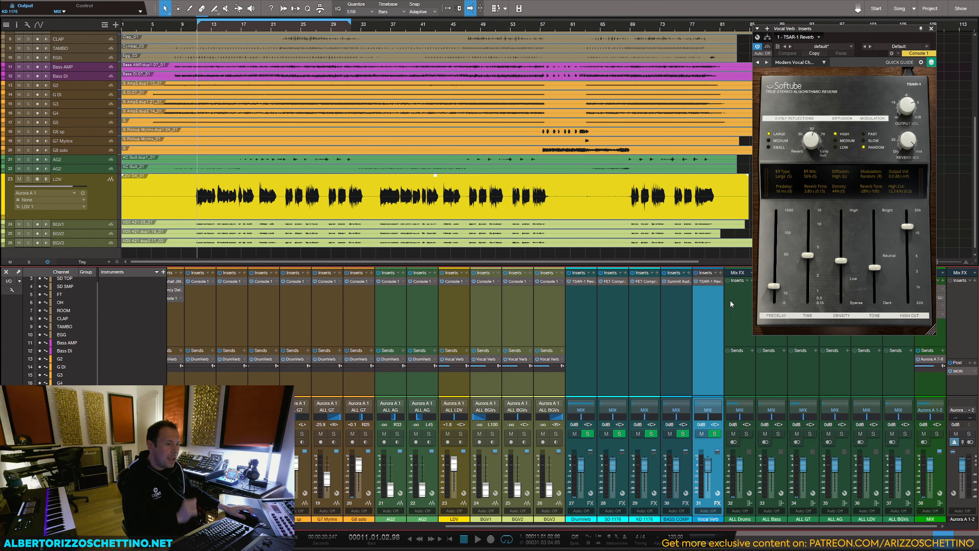
{"action": "left_click", "coordinate": [799, 63]}
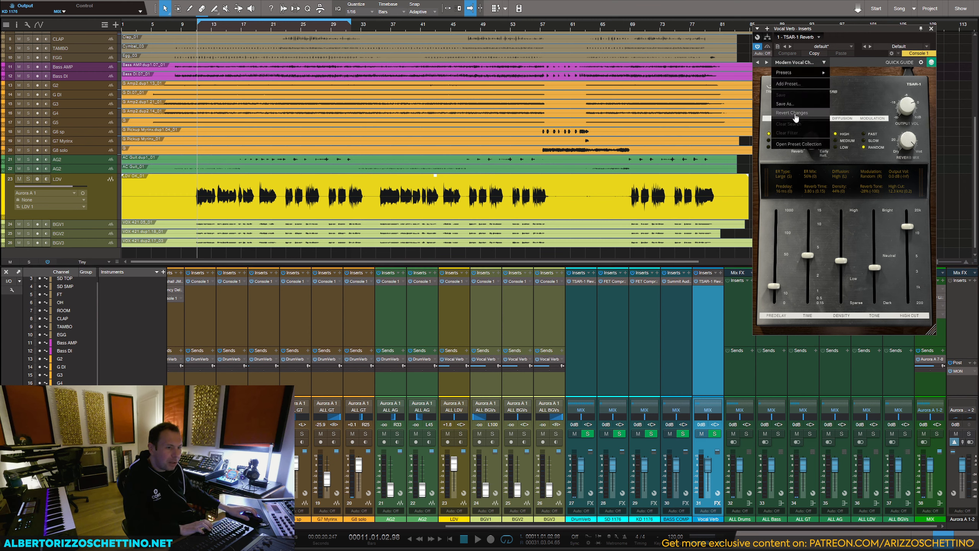
{"action": "mouse_move", "coordinate": [797, 73]}
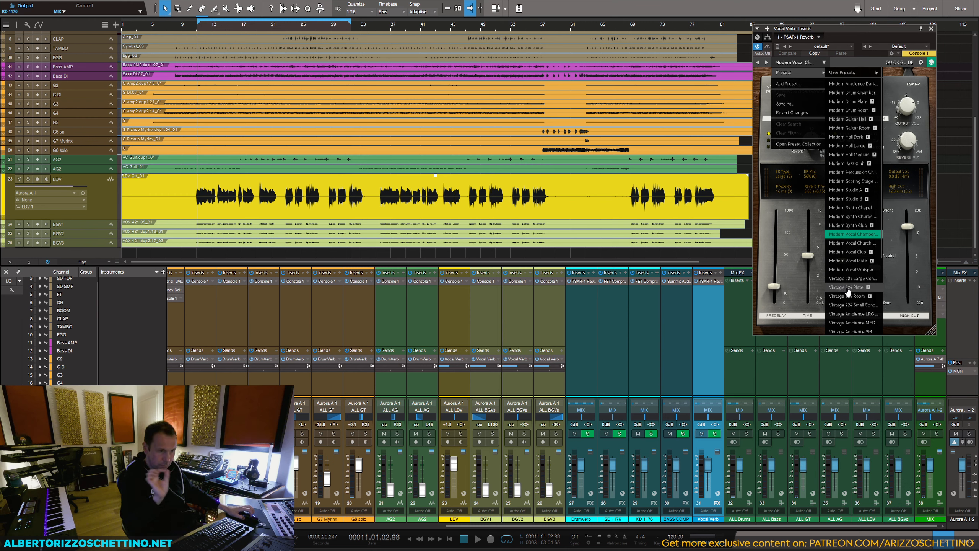
{"action": "left_click", "coordinate": [847, 288]}
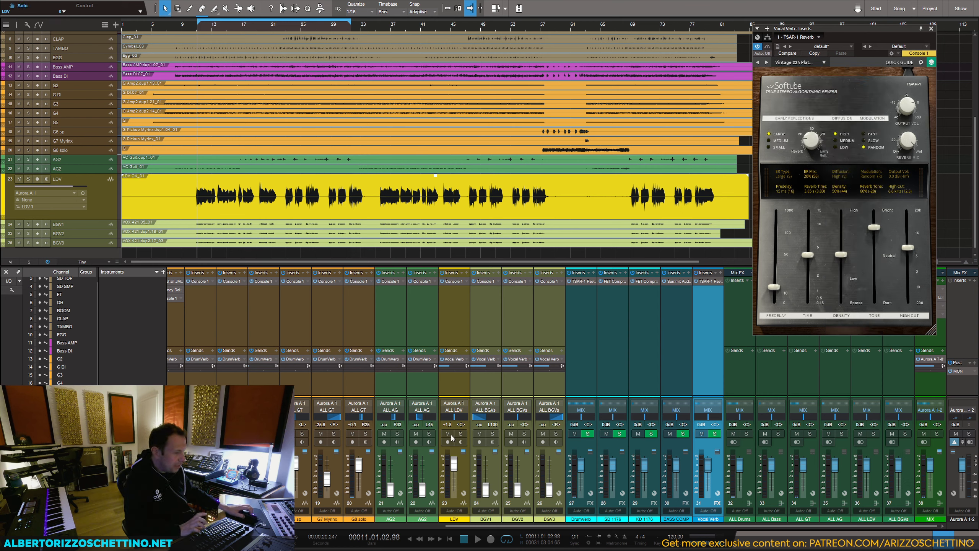
{"action": "left_click", "coordinate": [460, 434]}
{"action": "key", "text": "space"}
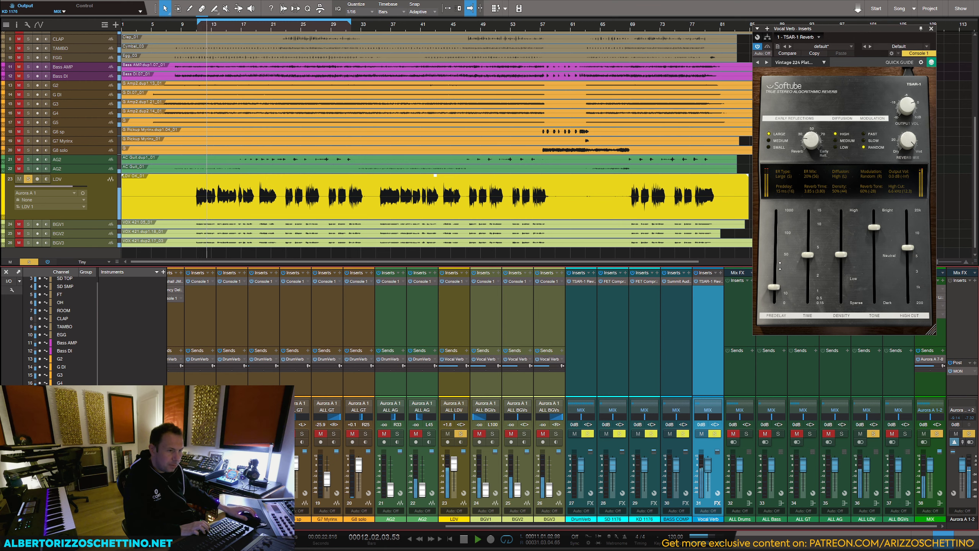
Step: Set the vocal reverb to 81% ER mix, -24% tone and 32% density with Large early reflections, and save the song
{"action": "left_click_drag", "start_coordinate": [811, 141], "coordinate": [818, 109]}
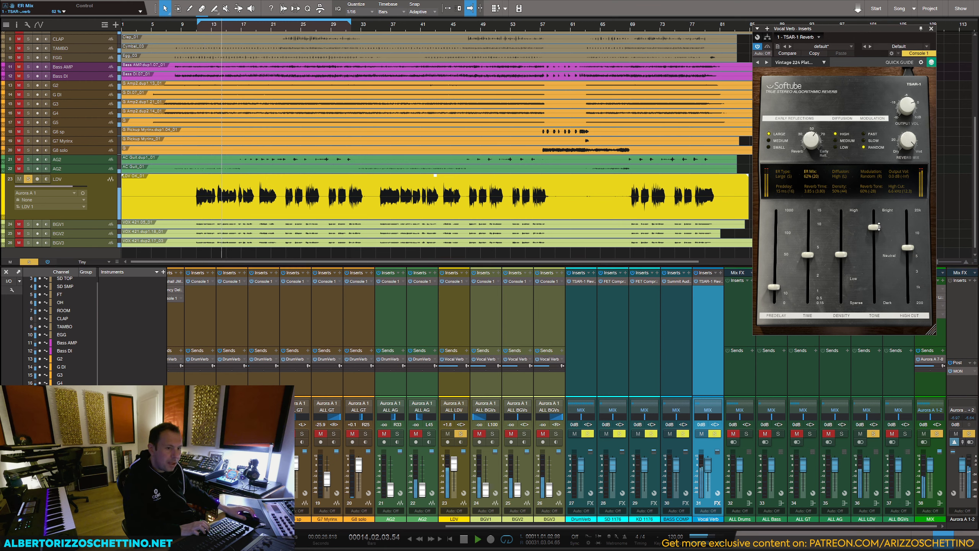
{"action": "left_click_drag", "start_coordinate": [873, 228], "coordinate": [845, 272]}
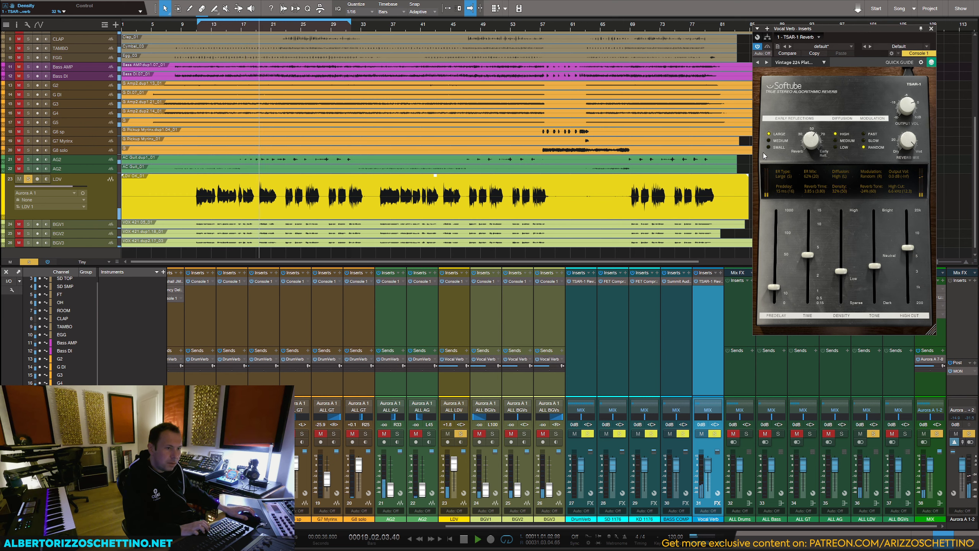
{"action": "left_click", "coordinate": [768, 141]}
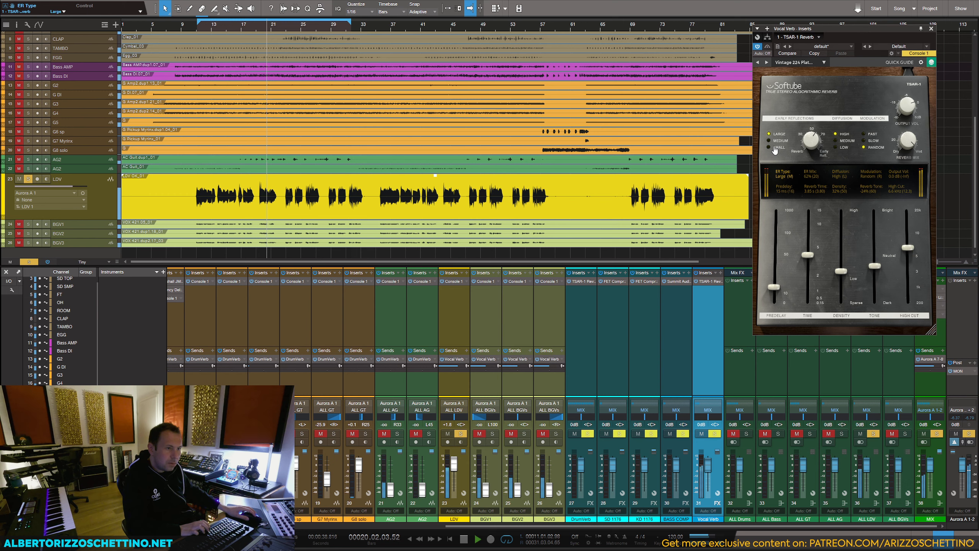
{"action": "left_click_drag", "start_coordinate": [810, 141], "coordinate": [806, 126]}
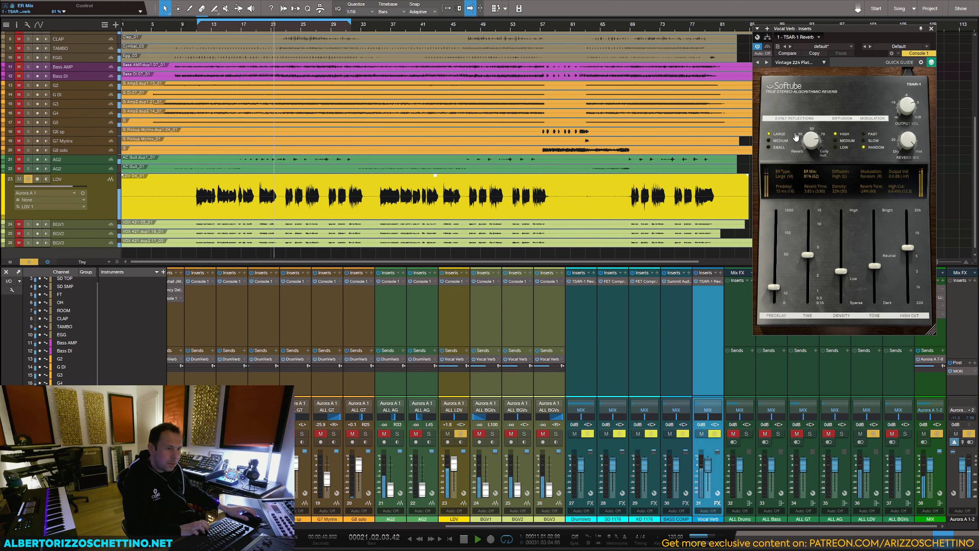
{"action": "key", "text": "space"}
{"action": "key", "text": "ctrl+s"}
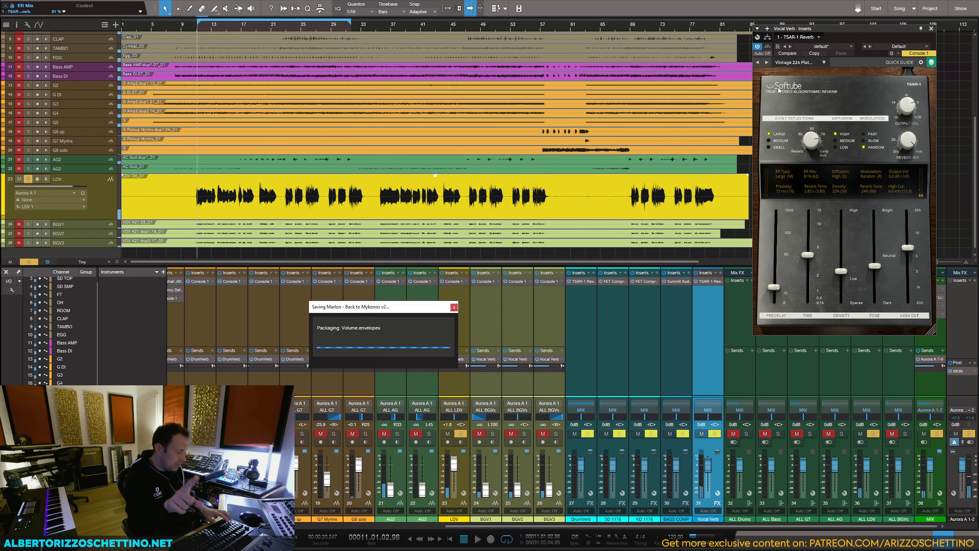
{"action": "left_click", "coordinate": [930, 29]}
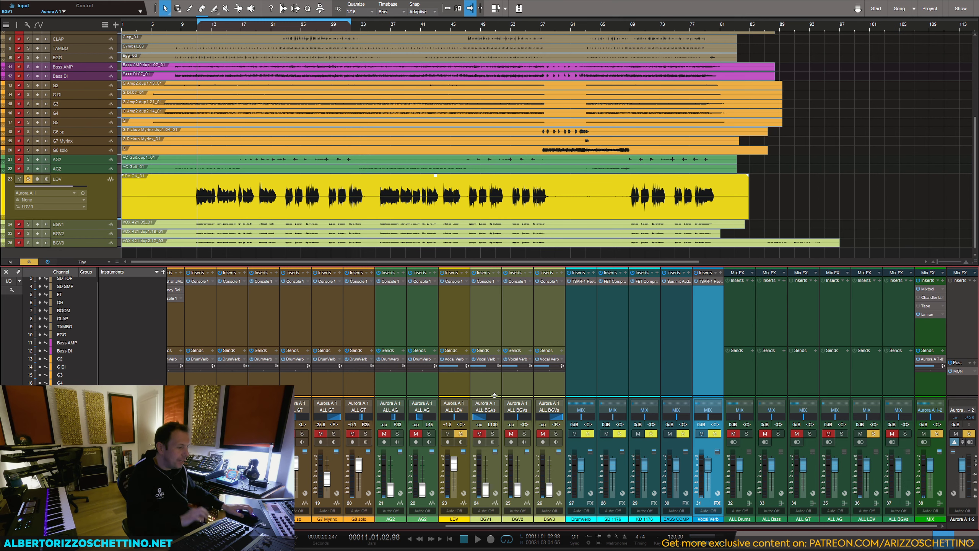
{"action": "left_click", "coordinate": [450, 371]}
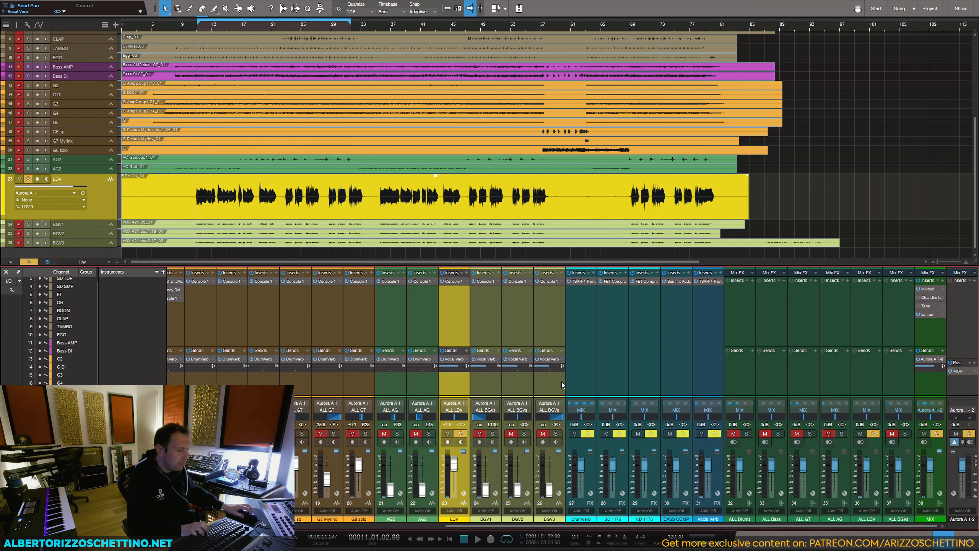
{"action": "left_click", "coordinate": [562, 381], "text": "shift"}
{"action": "left_click", "coordinate": [713, 332]}
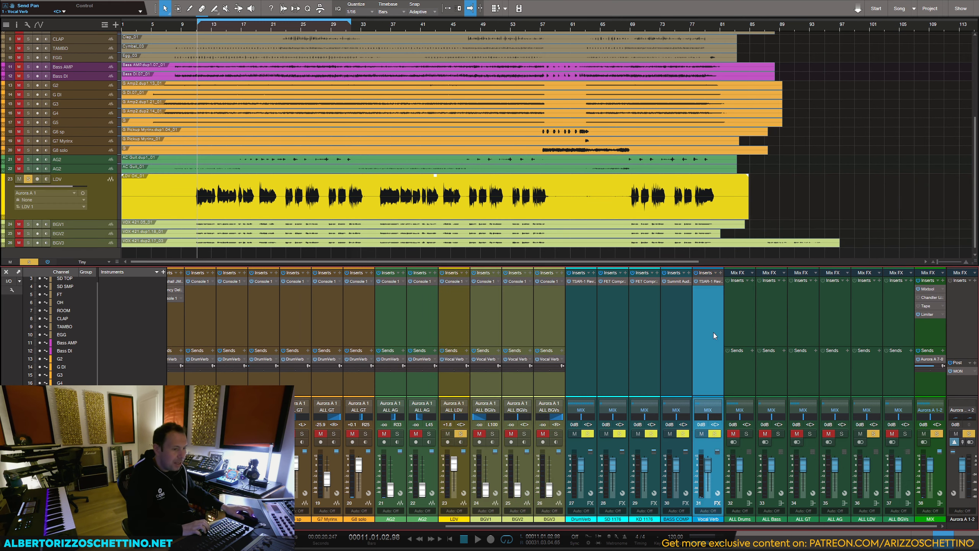
{"action": "right_click", "coordinate": [707, 331]}
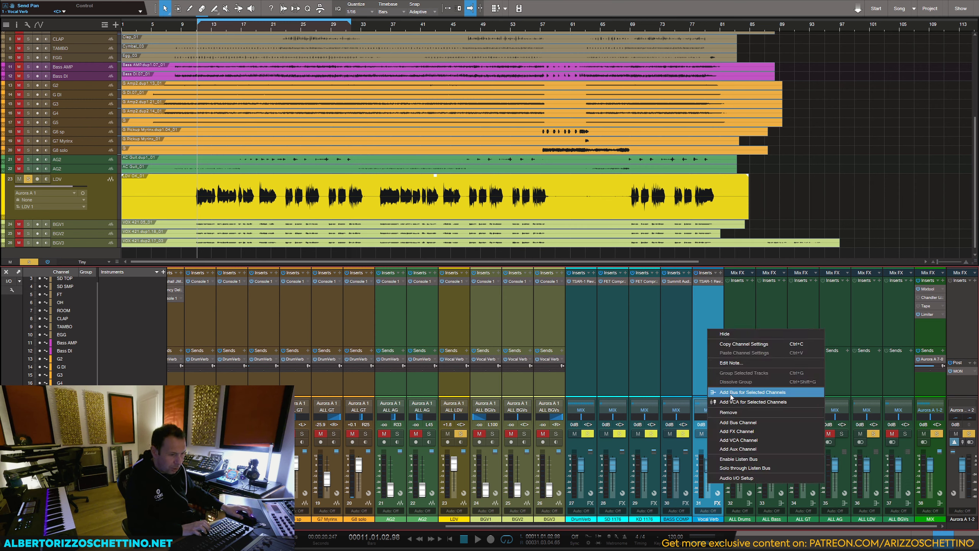
{"action": "left_click", "coordinate": [646, 382]}
Step: Add a new FX channel fed by sends from LDV, BGV1, BGV2 and BGV3 together
{"action": "left_click", "coordinate": [479, 384]}
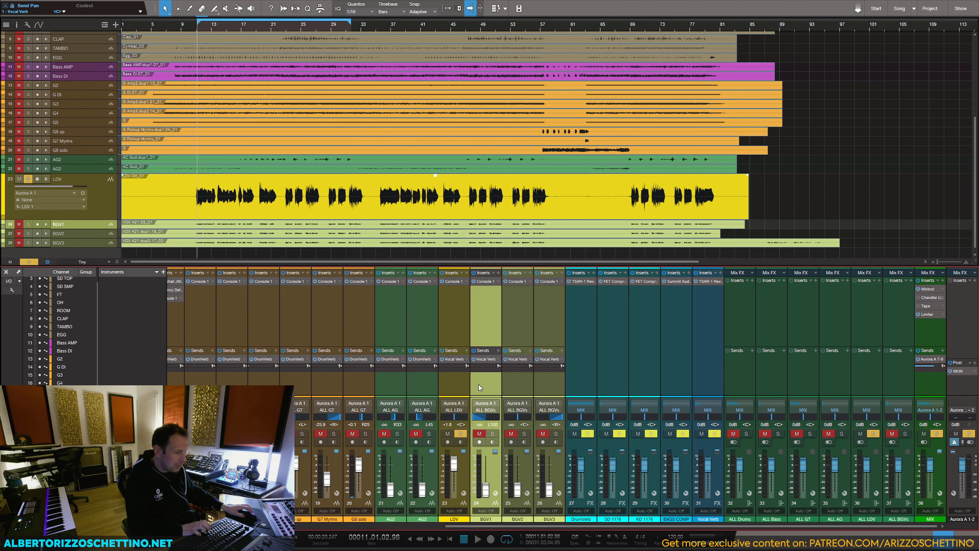
{"action": "left_click", "coordinate": [456, 383]}
{"action": "left_click", "coordinate": [545, 379], "text": "shift"}
{"action": "left_click", "coordinate": [561, 350]}
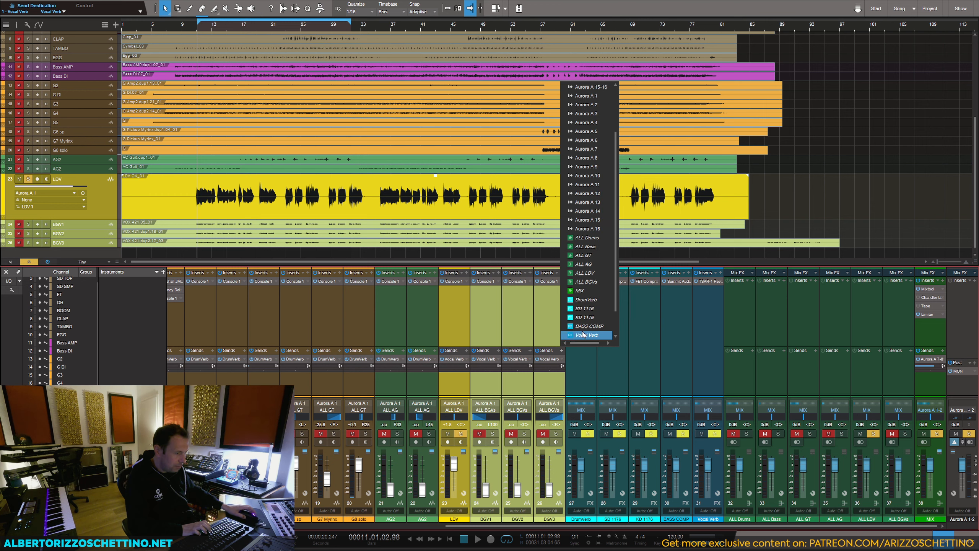
{"action": "left_click", "coordinate": [584, 334]}
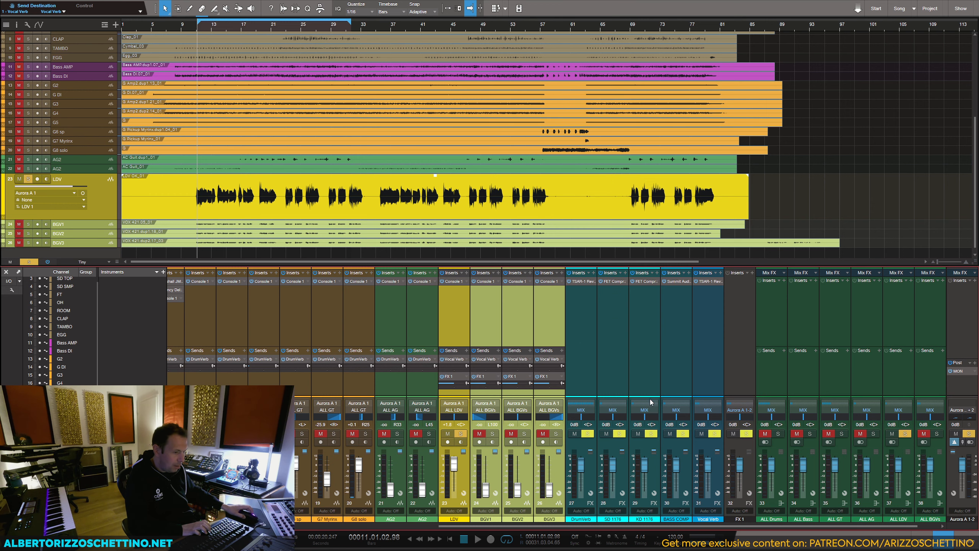
Step: Route the new FX channel's output to the MIX bus and rename the channel LDV Comp
{"action": "left_click", "coordinate": [743, 411]}
{"action": "scroll", "coordinate": [750, 364], "scroll_direction": "down", "scroll_amount": 3}
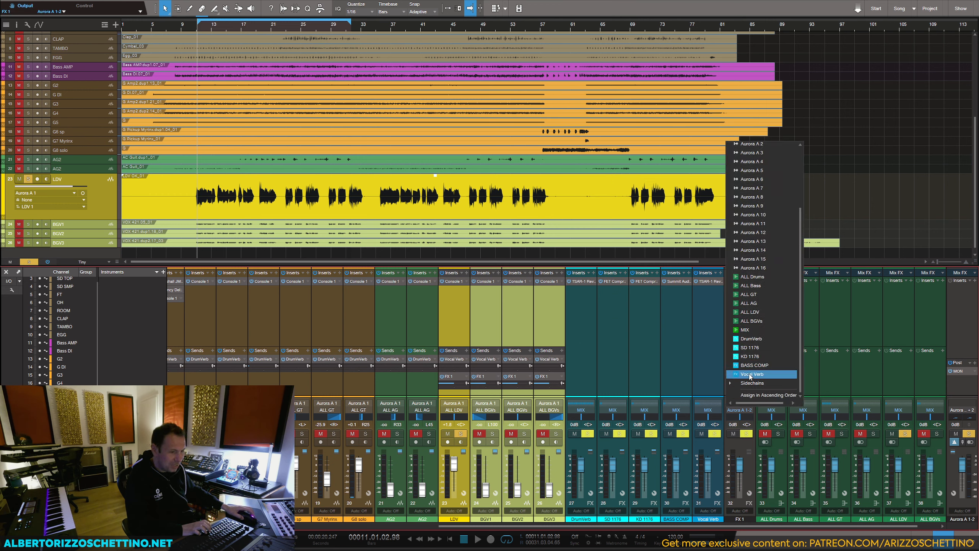
{"action": "left_click", "coordinate": [751, 332]}
{"action": "left_click", "coordinate": [736, 372]}
{"action": "double_click", "coordinate": [739, 519]}
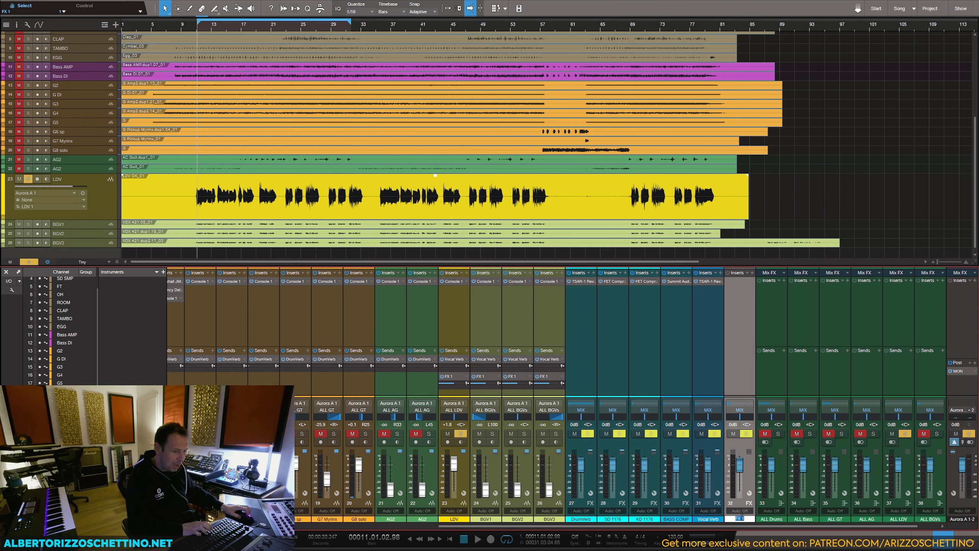
{"action": "type", "text": "LDV Comp"}
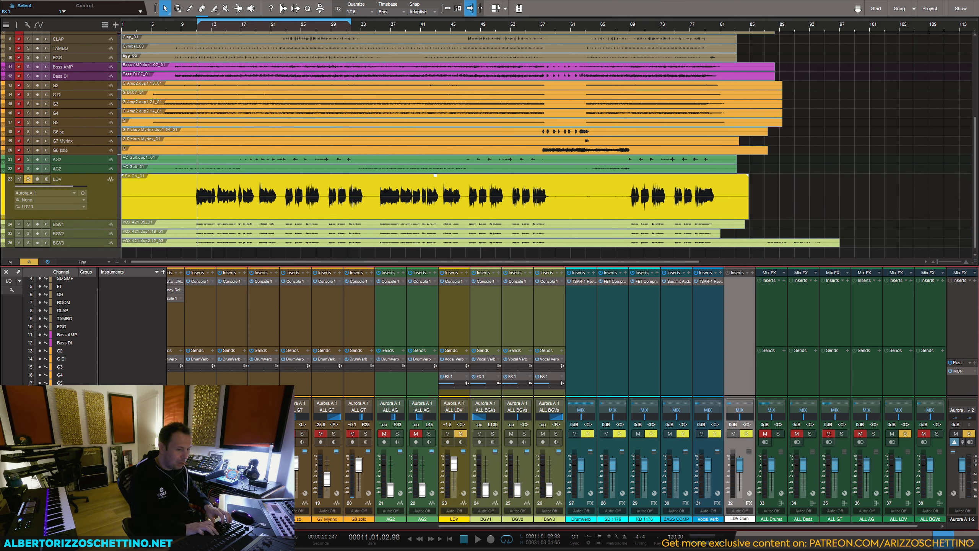
{"action": "key", "text": "Return"}
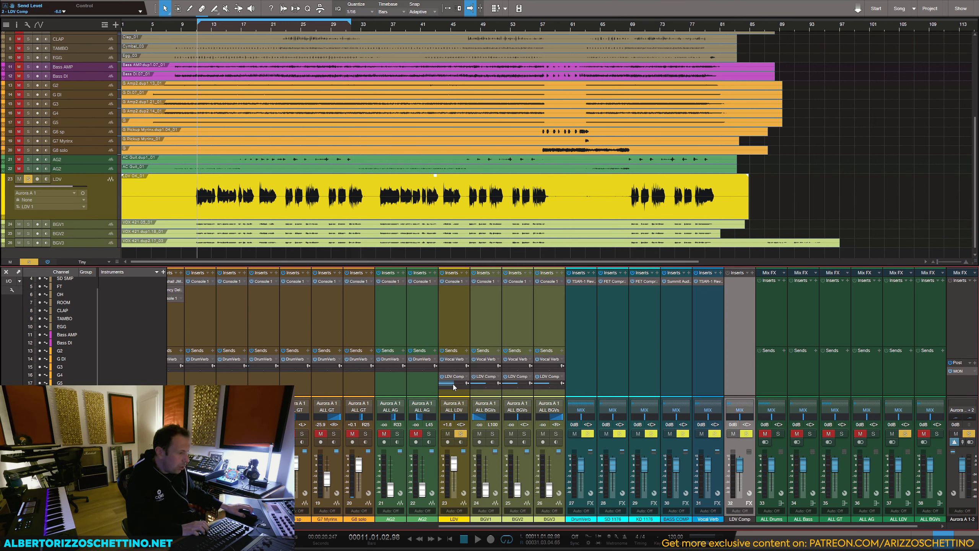
Step: Lower the vocals' LDV Comp sends to minimum and copy the FET Compressor from SD 1176 onto LDV Comp
{"action": "mouse_move", "coordinate": [450, 383]}
{"action": "left_mouse_down"}
{"action": "mouse_move", "coordinate": [432, 384]}
{"action": "mouse_move", "coordinate": [450, 382]}
{"action": "left_mouse_up"}
{"action": "mouse_move", "coordinate": [515, 383]}
{"action": "left_mouse_down"}
{"action": "mouse_move", "coordinate": [493, 384]}
{"action": "mouse_move", "coordinate": [526, 383]}
{"action": "left_mouse_up"}
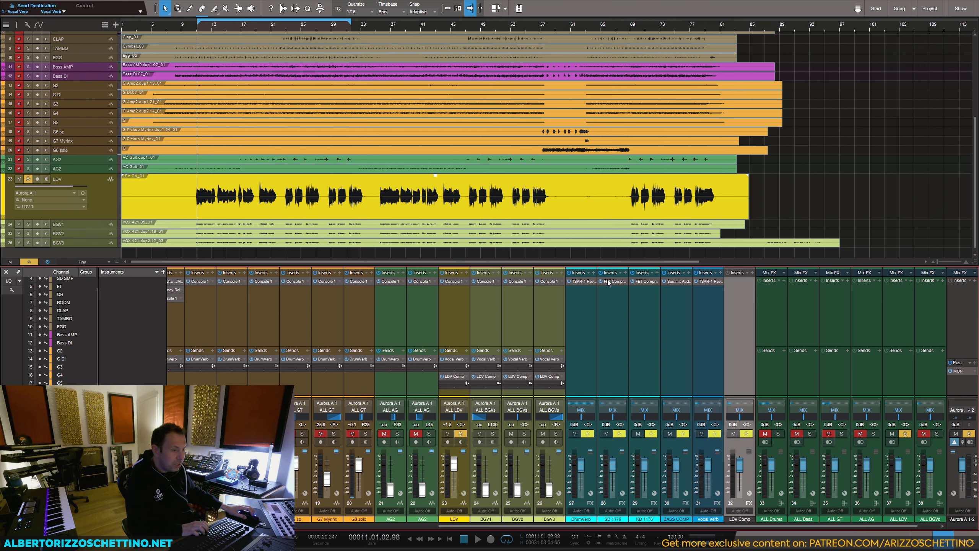
{"action": "left_click_drag", "start_coordinate": [608, 282], "coordinate": [737, 282]}
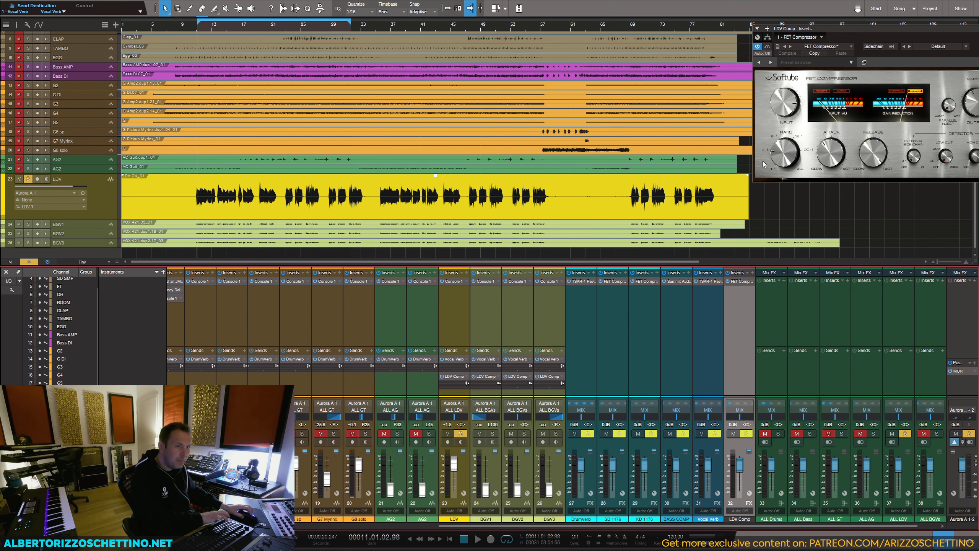
{"action": "left_click_drag", "start_coordinate": [816, 33], "coordinate": [693, 39]}
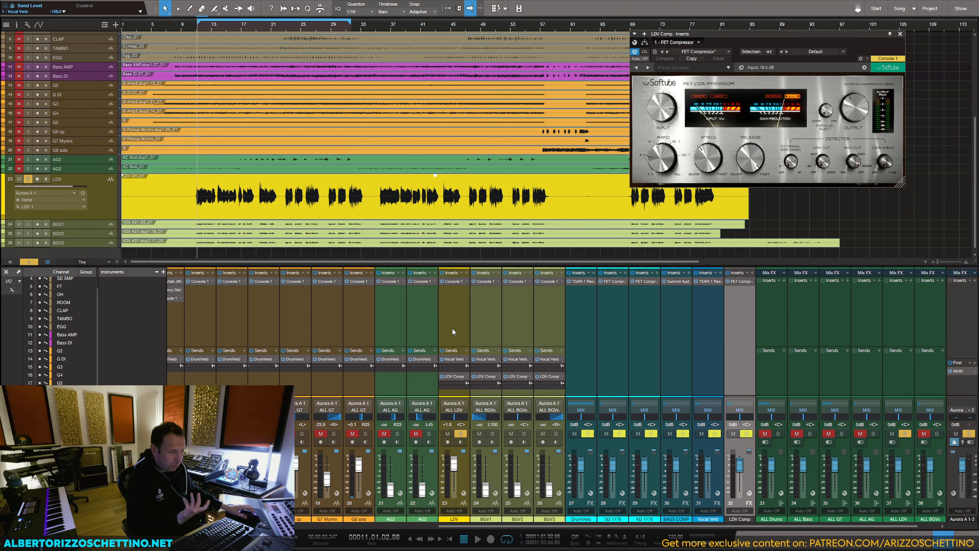
Step: Raise LDV's send to LDV Comp and adjust the FET Compressor's attack while playing the soloed vocal
{"action": "left_click", "coordinate": [453, 383], "text": "ctrl"}
{"action": "key", "text": "space"}
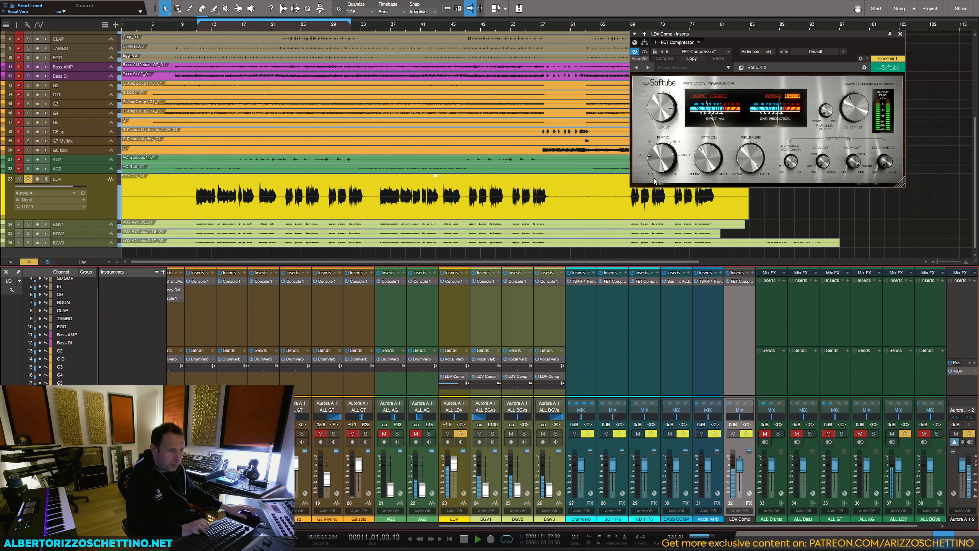
{"action": "key", "text": "space"}
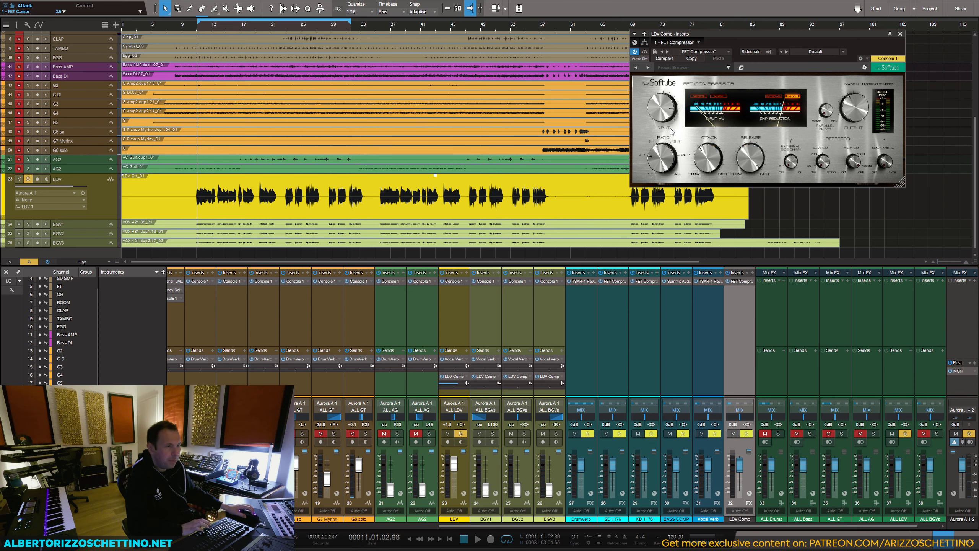
{"action": "key", "text": "space"}
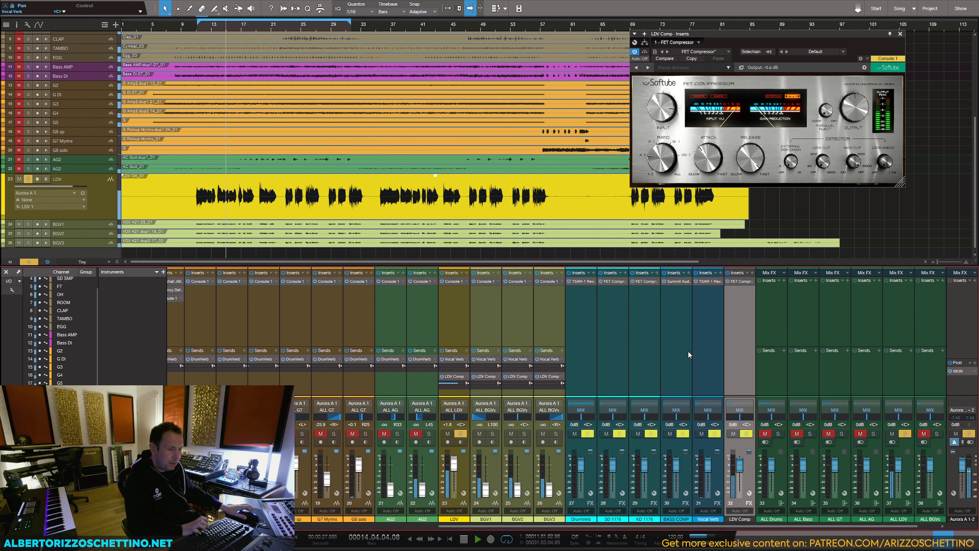
{"action": "key", "text": "space"}
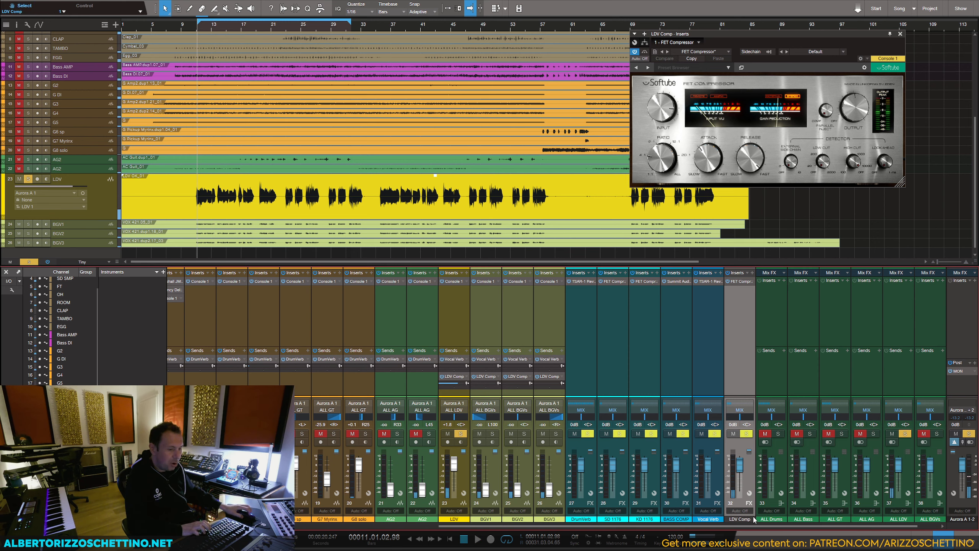
Step: Colour the LDV Comp channel blue to match the other FX channels
{"action": "left_click", "coordinate": [752, 517]}
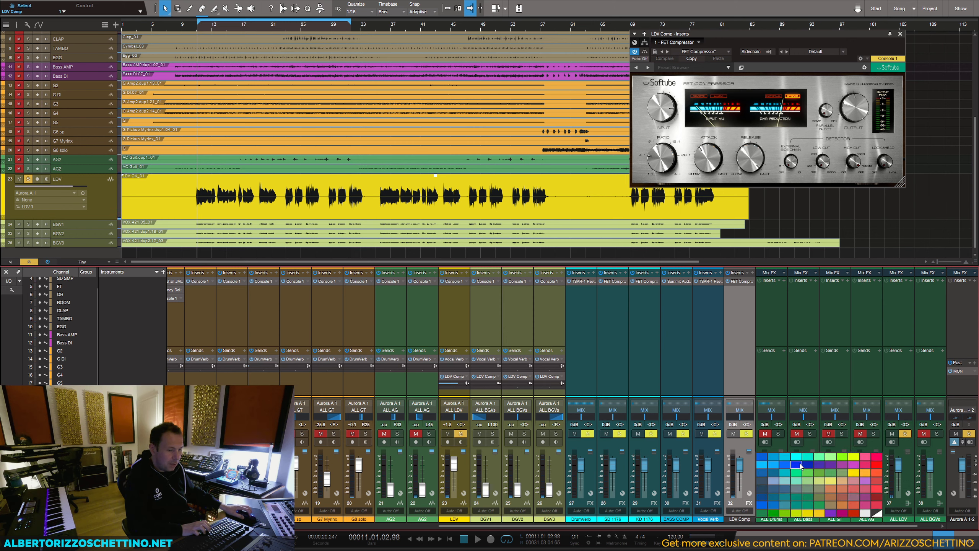
{"action": "left_click", "coordinate": [783, 455]}
{"action": "left_click", "coordinate": [698, 362]}
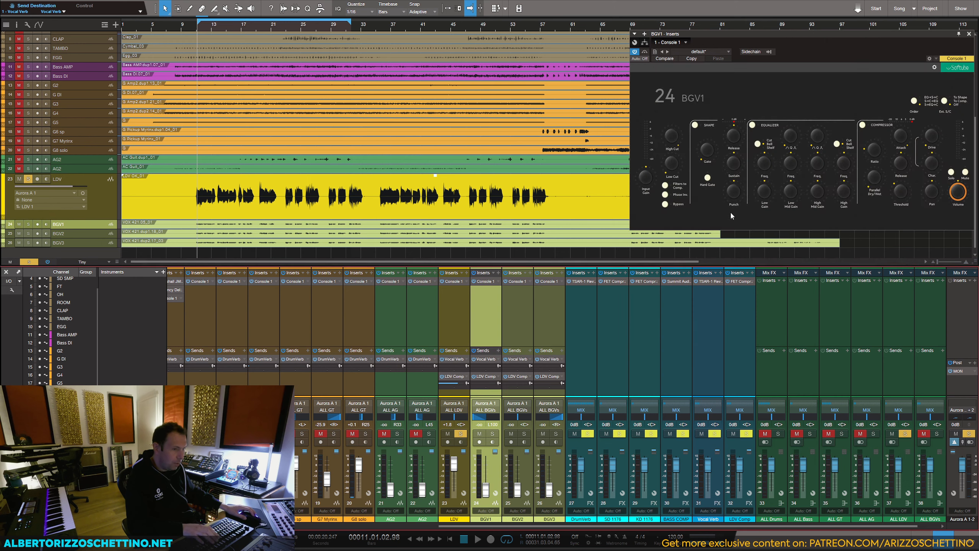
Step: Remove the LDV Comp send from the three backing vocal channels BGV1, BGV2 and BGV3
{"action": "key", "text": "Escape"}
{"action": "left_click", "coordinate": [544, 324], "text": "shift"}
{"action": "left_click", "coordinate": [562, 376]}
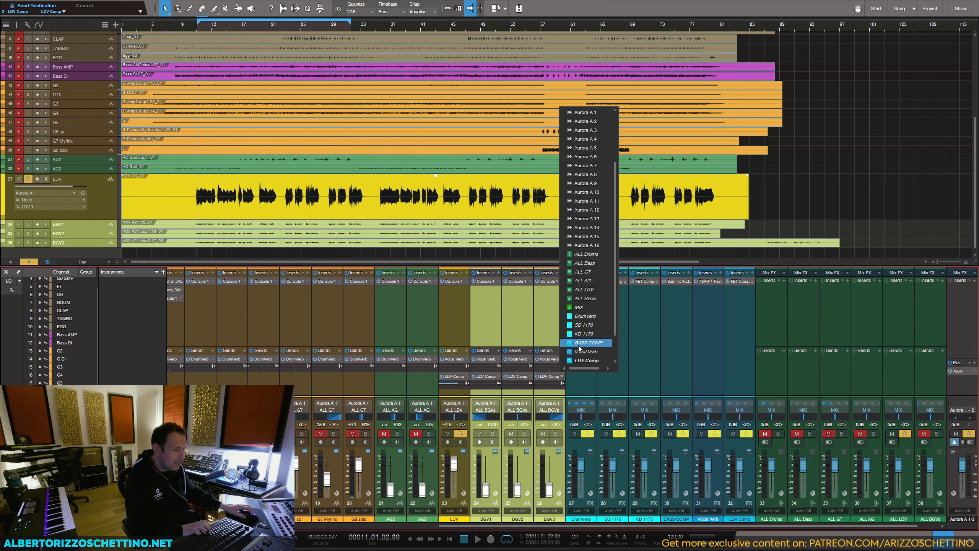
{"action": "scroll", "coordinate": [587, 344], "scroll_direction": "down", "scroll_amount": 3}
{"action": "left_click", "coordinate": [582, 363]}
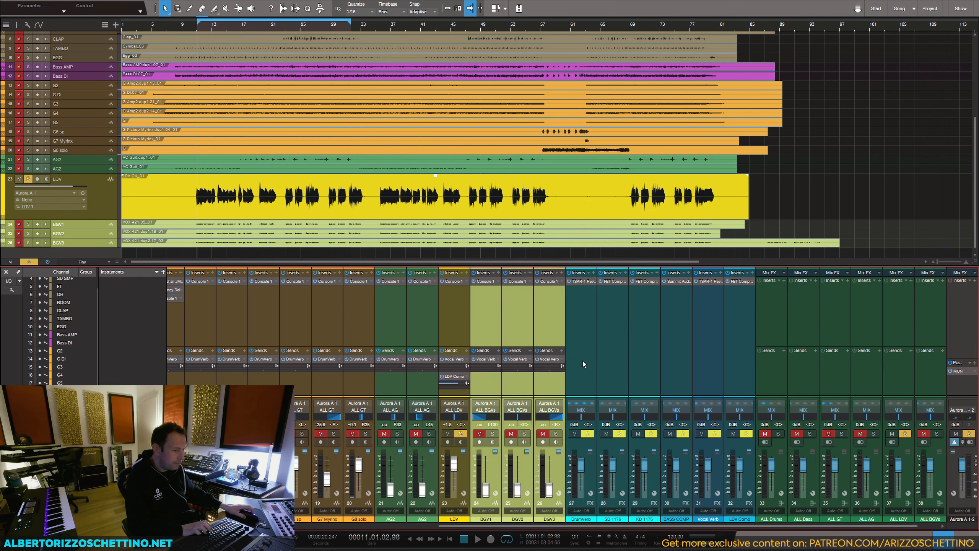
Step: Add an FX channel fed by sends from BGV1, BGV2 and BGV3, and name it BGV Comp
{"action": "left_click", "coordinate": [498, 351]}
{"action": "scroll", "coordinate": [517, 327], "scroll_direction": "down", "scroll_amount": 3}
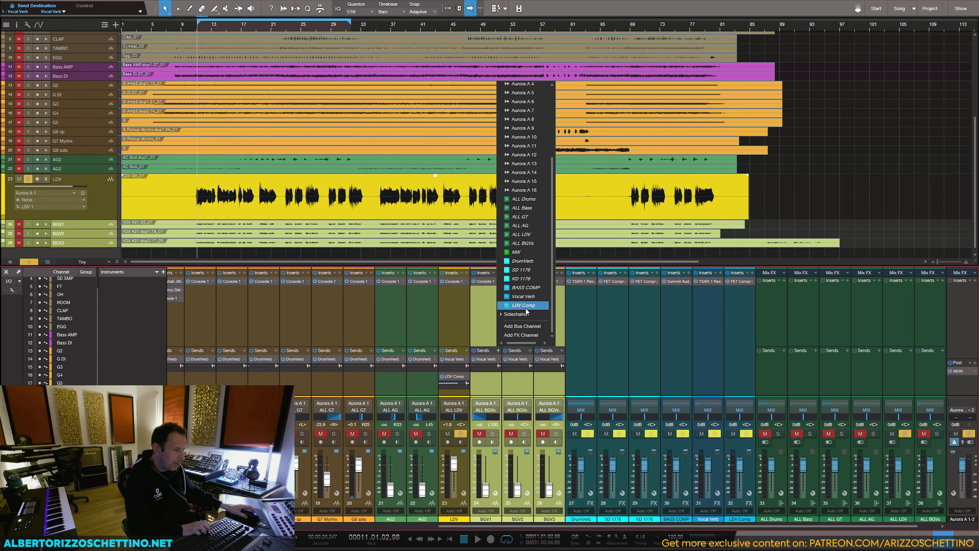
{"action": "left_click", "coordinate": [522, 334]}
{"action": "double_click", "coordinate": [772, 519]}
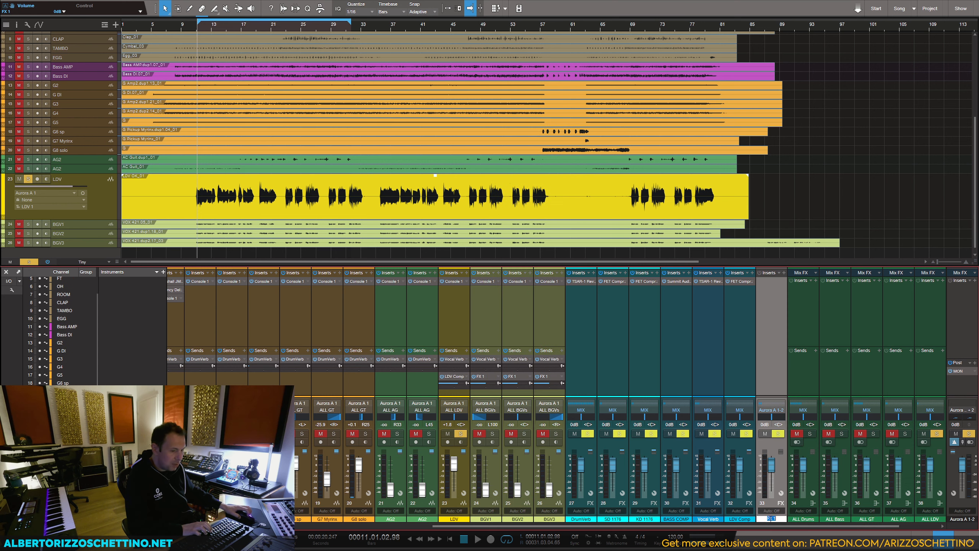
{"action": "type", "text": "BGV Comp"}
{"action": "key", "text": "Return"}
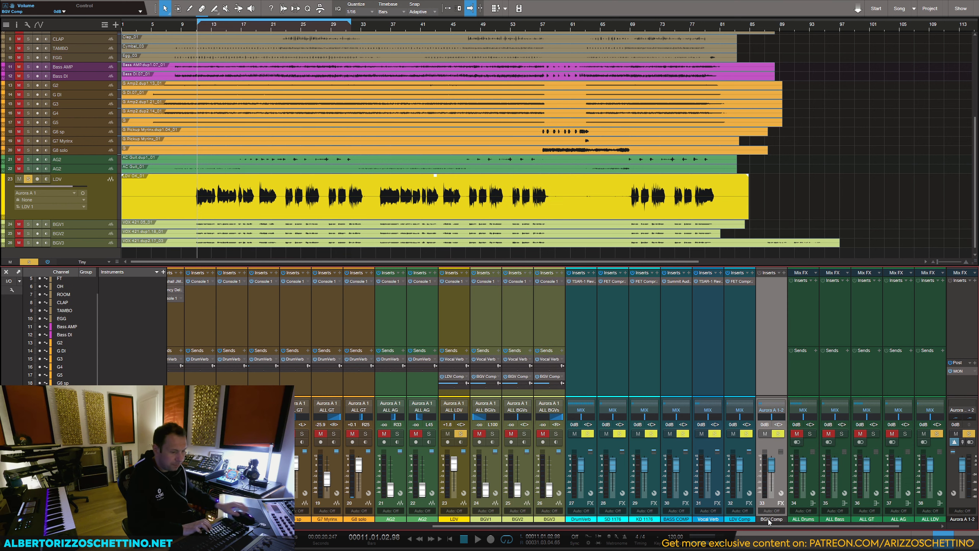
Step: Colour the BGV Comp channel blue to match the other FX channels
{"action": "left_click", "coordinate": [782, 518]}
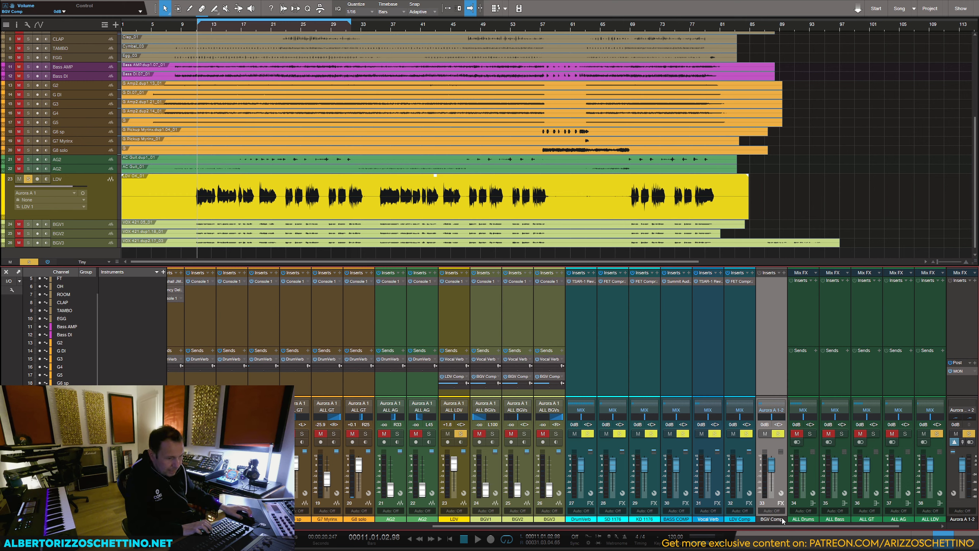
{"action": "left_click", "coordinate": [782, 517]}
{"action": "left_click", "coordinate": [817, 458]}
{"action": "left_click", "coordinate": [730, 362]}
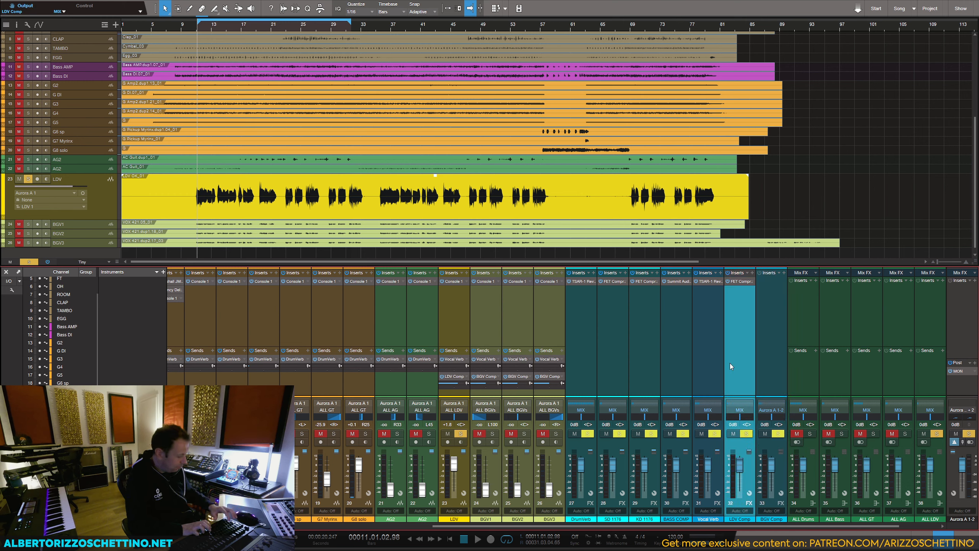
Step: Route BGV Comp's output to the MIX bus and copy the Summit Audio TLA-100A from BASS COMP onto it
{"action": "left_click", "coordinate": [771, 410]}
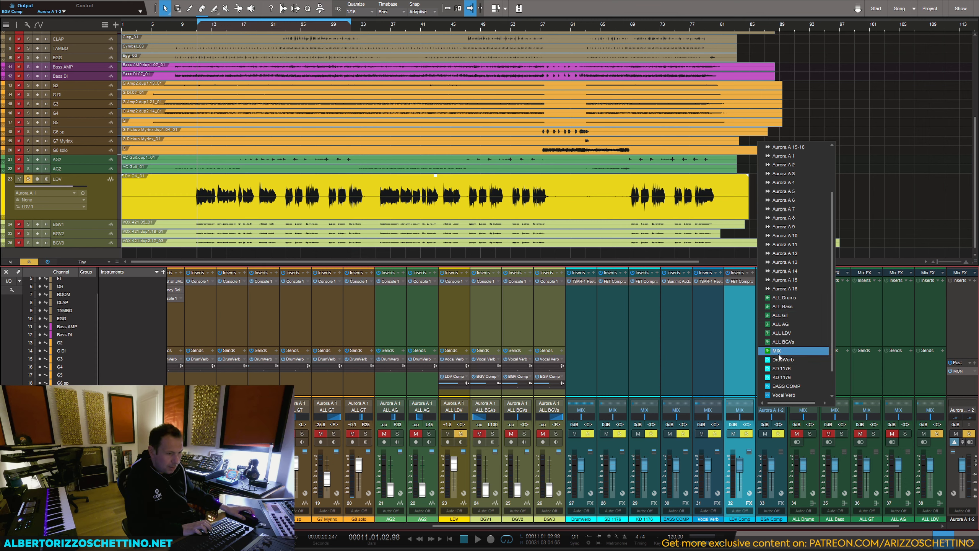
{"action": "left_click", "coordinate": [777, 350]}
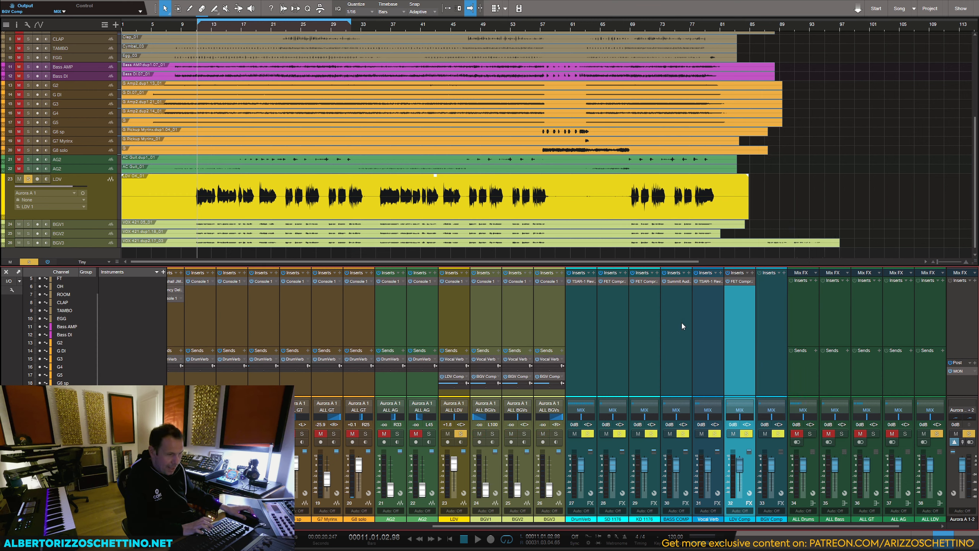
{"action": "left_click", "coordinate": [665, 349]}
{"action": "left_click_drag", "start_coordinate": [678, 282], "coordinate": [769, 284]}
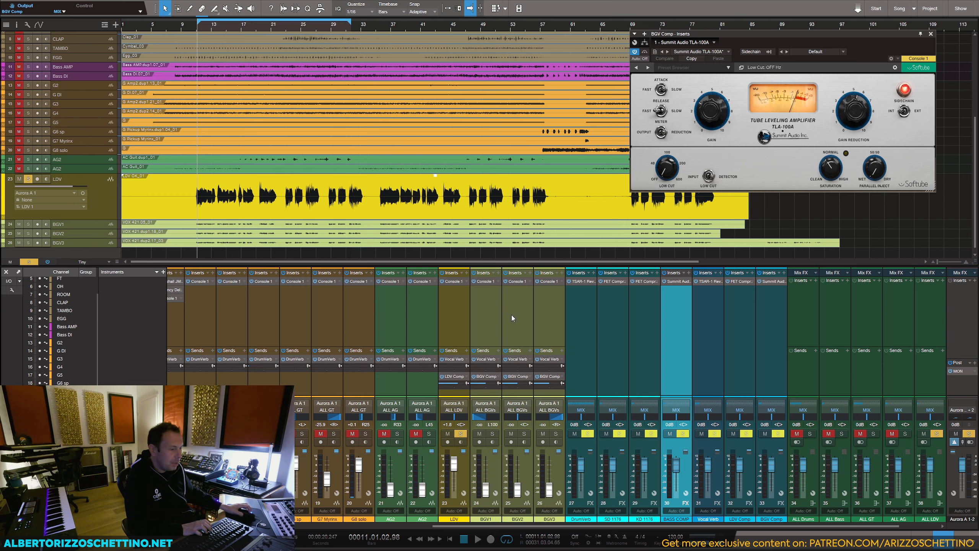
Step: Solo BGV1, BGV2 and BGV3 in place of LDV and set the three backing vocal faders to 0 dB
{"action": "left_click", "coordinate": [493, 433]}
{"action": "left_click", "coordinate": [524, 434]}
{"action": "left_click", "coordinate": [556, 433]}
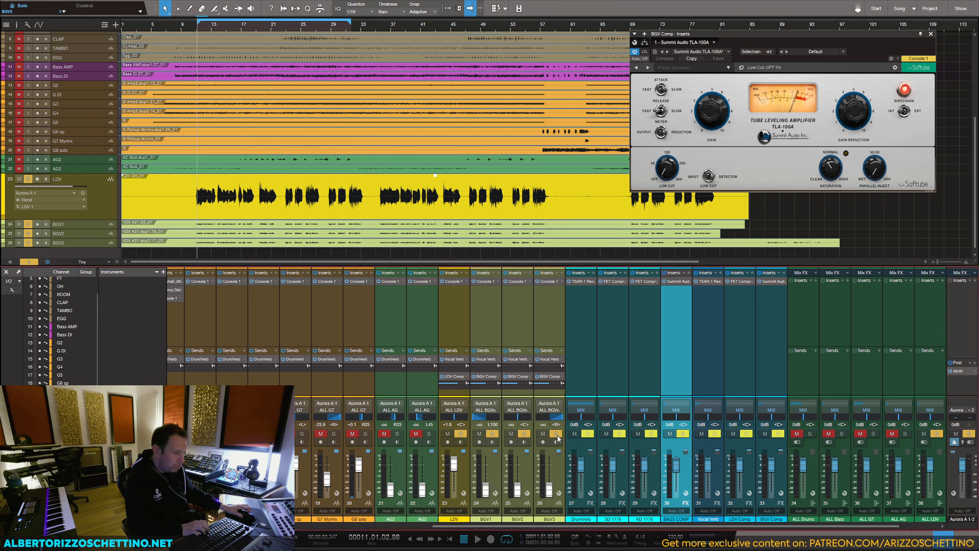
{"action": "left_click", "coordinate": [517, 493], "text": "ctrl"}
{"action": "left_click", "coordinate": [545, 491], "text": "ctrl"}
{"action": "left_click", "coordinate": [461, 434]}
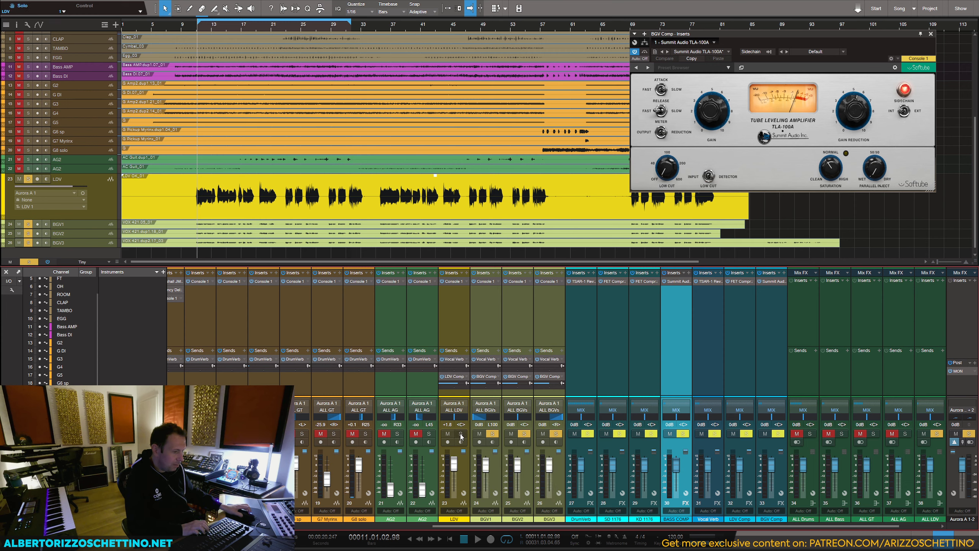
Step: While playing the backing vocals, set the TLA-100A on BGV Comp to saturation -4.0 and fast attack, and raise its gain
{"action": "key", "text": "space"}
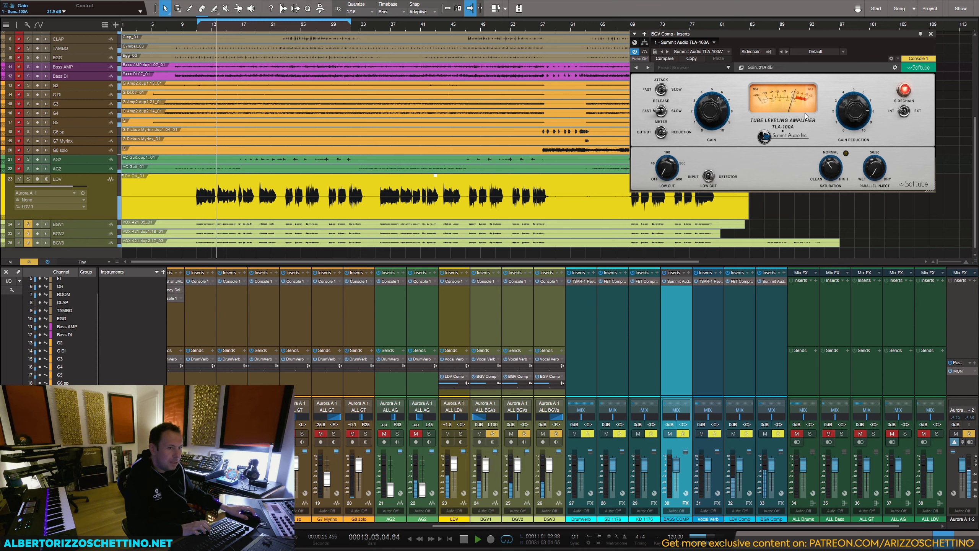
{"action": "mouse_move", "coordinate": [830, 167]}
{"action": "left_mouse_down"}
{"action": "mouse_move", "coordinate": [842, 131]}
{"action": "mouse_move", "coordinate": [836, 185]}
{"action": "left_mouse_up"}
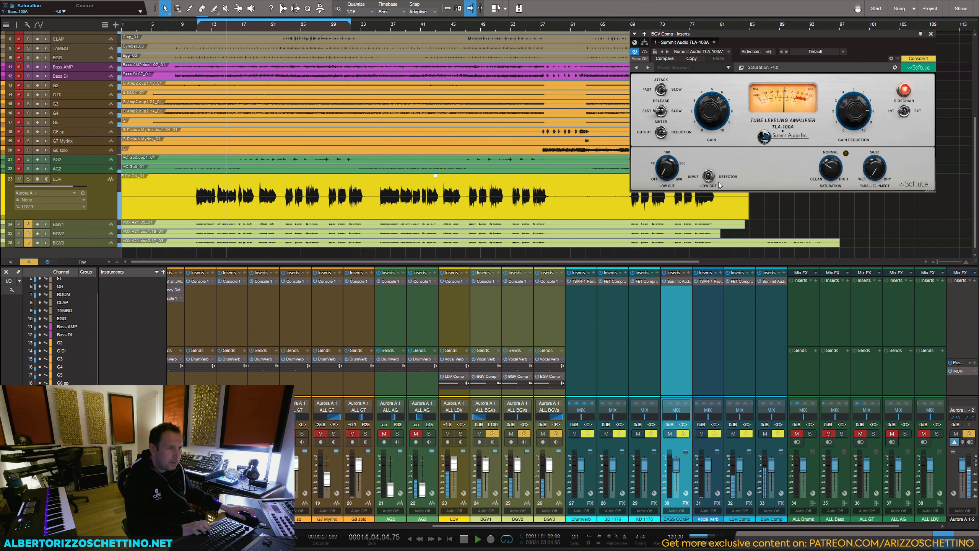
{"action": "left_click", "coordinate": [656, 90]}
{"action": "left_click", "coordinate": [660, 111]}
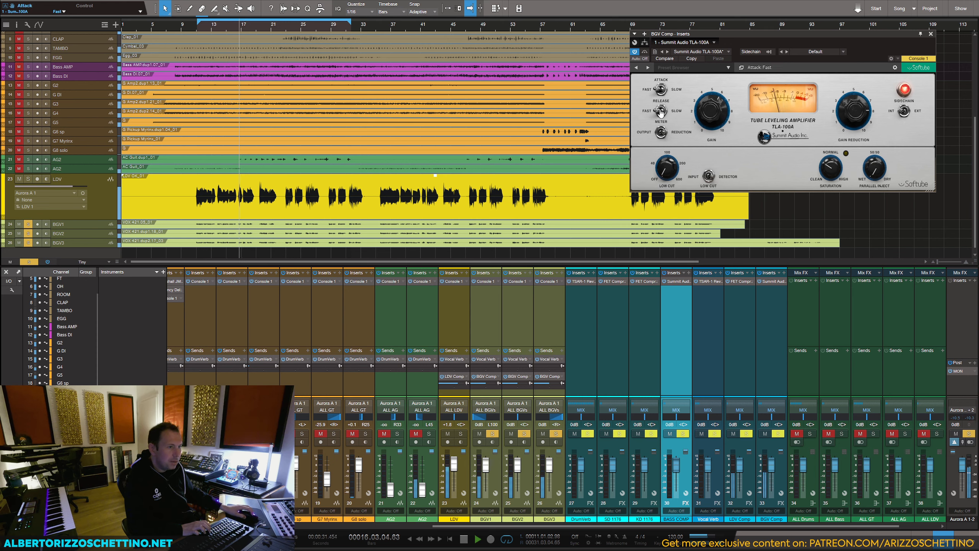
{"action": "left_click_drag", "start_coordinate": [722, 115], "coordinate": [724, 88]}
{"action": "key", "text": "space"}
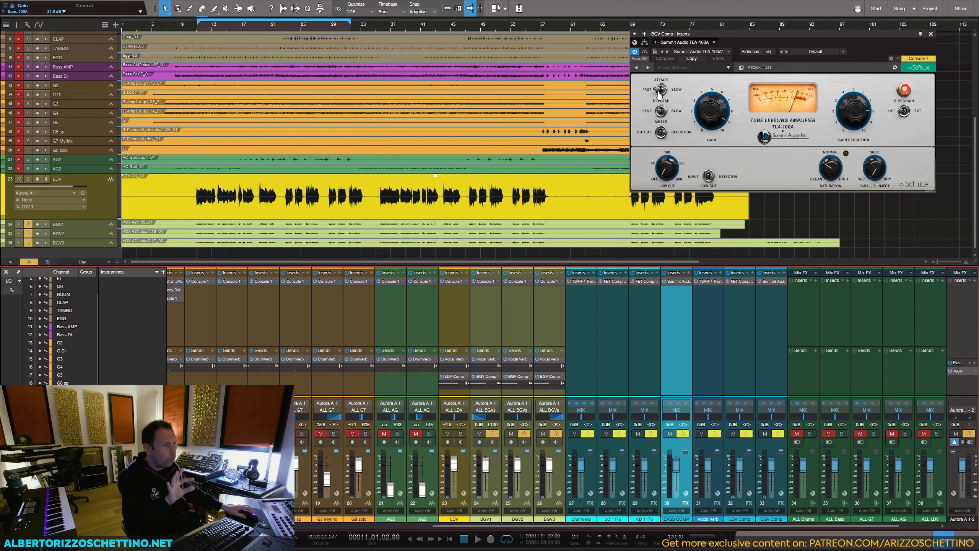
{"action": "left_click", "coordinate": [931, 34]}
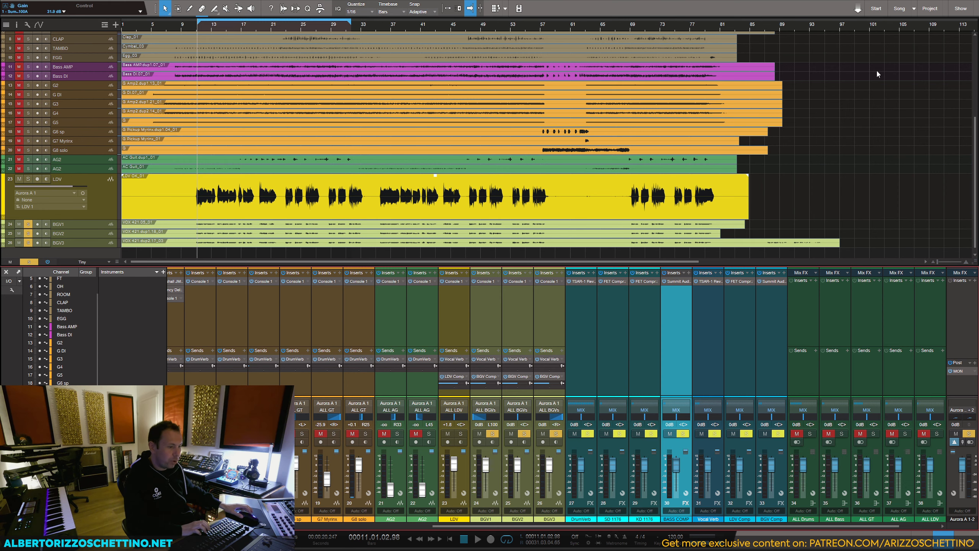
Step: Select the MIX bus channel in the mixer
{"action": "left_click_drag", "start_coordinate": [668, 528], "coordinate": [711, 528]}
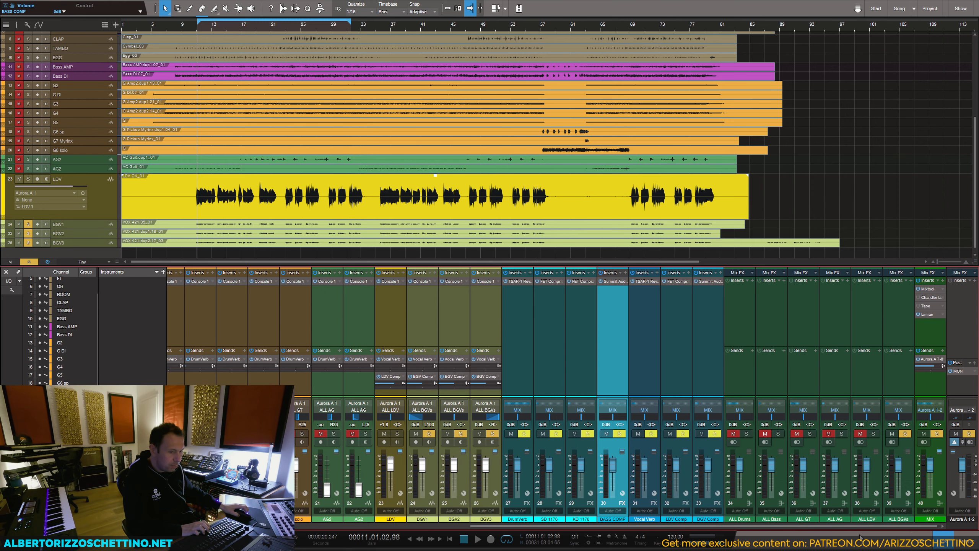
{"action": "left_click", "coordinate": [927, 382]}
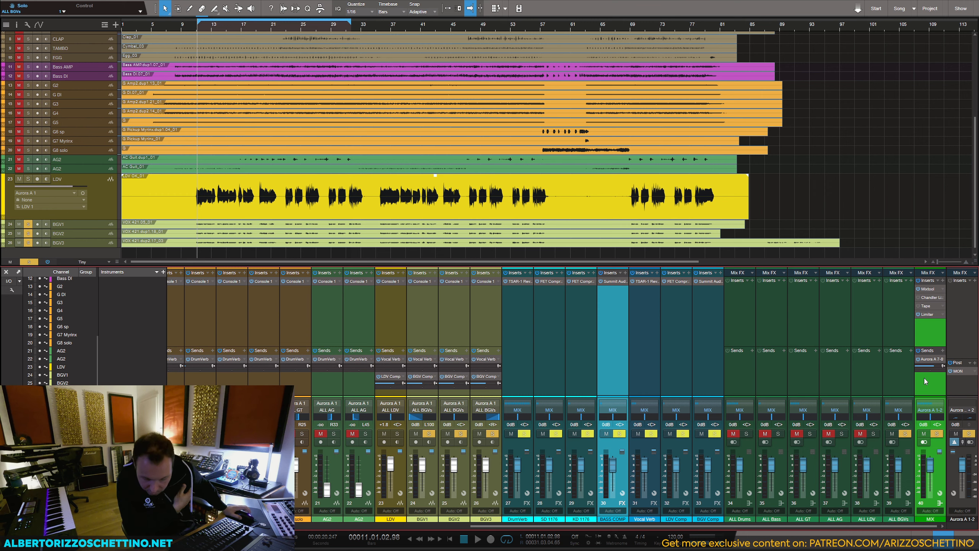
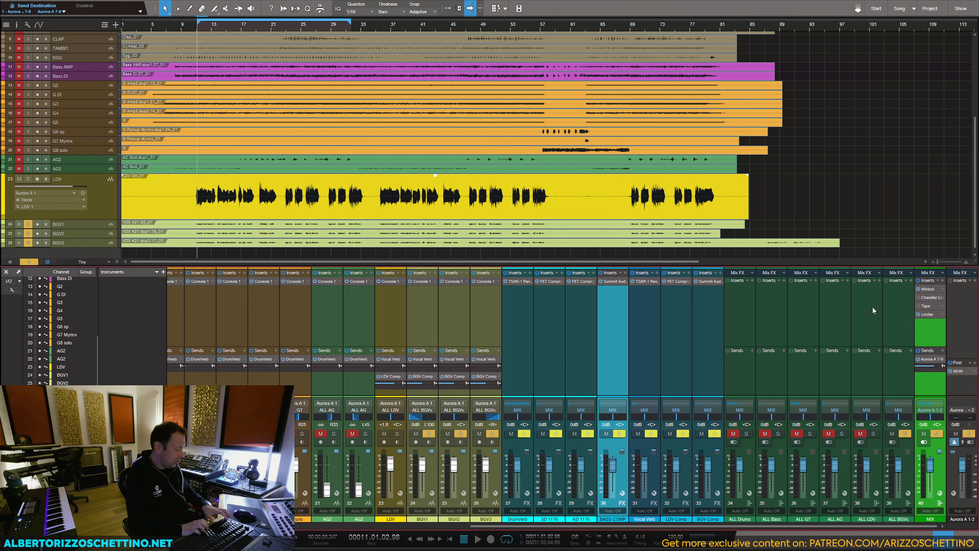
Step: Switch the BGV Comp sends on BGV1, BGV2 and BGV3 to pre-fader
{"action": "left_click", "coordinate": [651, 335]}
{"action": "left_click", "coordinate": [718, 326]}
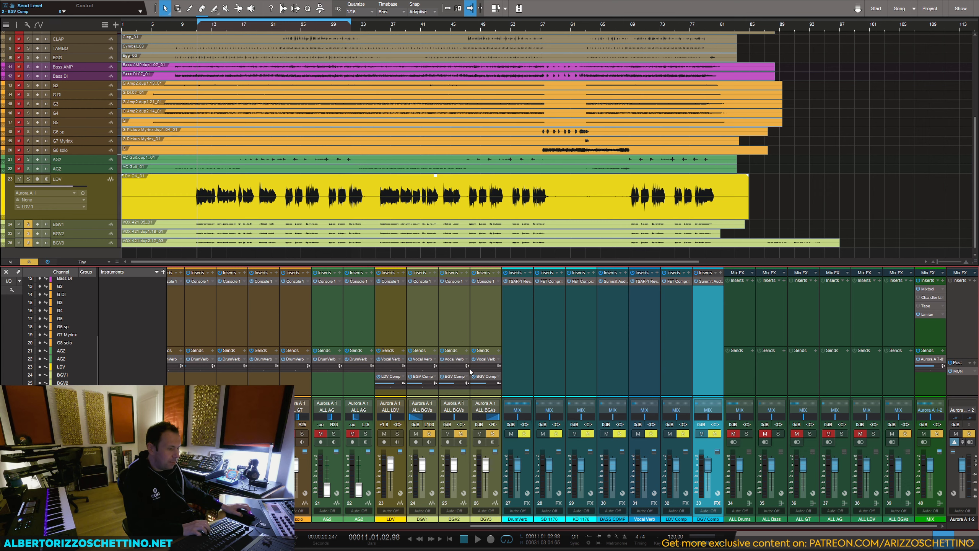
{"action": "left_click", "coordinate": [499, 383]}
{"action": "left_click", "coordinate": [435, 383]}
{"action": "left_click", "coordinate": [467, 383]}
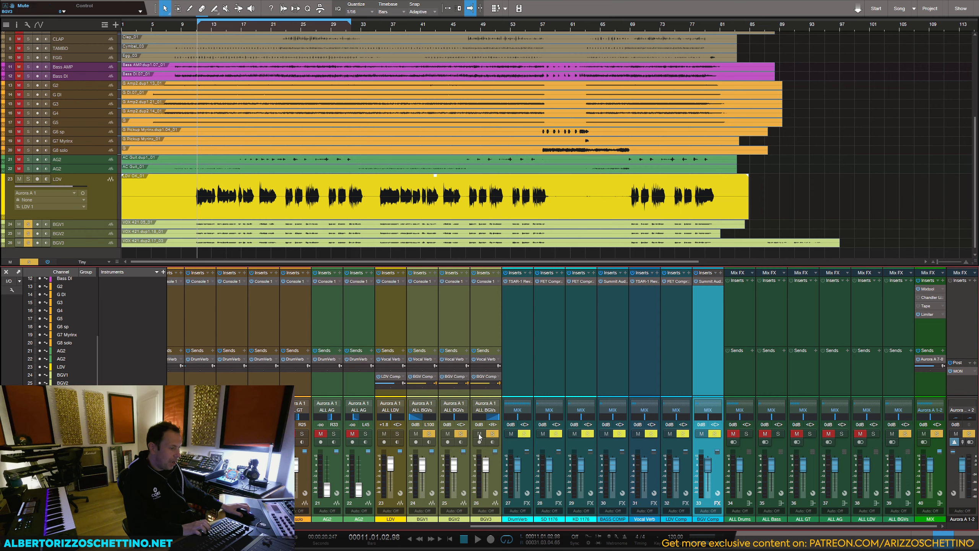
Step: Unsolo BGV1, BGV2 and BGV3 and play the song briefly to hear the lead vocal LDV
{"action": "left_click", "coordinate": [492, 433]}
{"action": "left_click", "coordinate": [461, 434]}
{"action": "left_click", "coordinate": [429, 434]}
{"action": "key", "text": "space"}
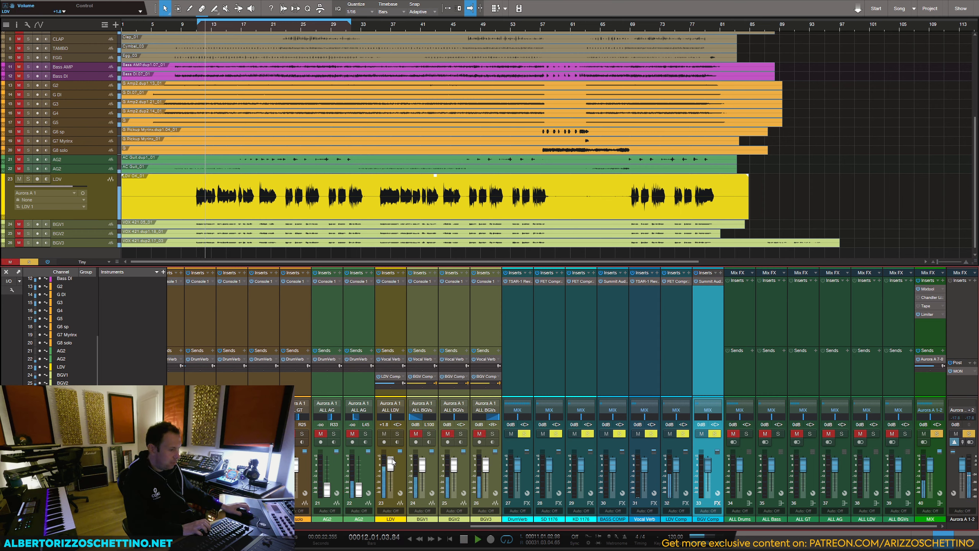
{"action": "key", "text": "space"}
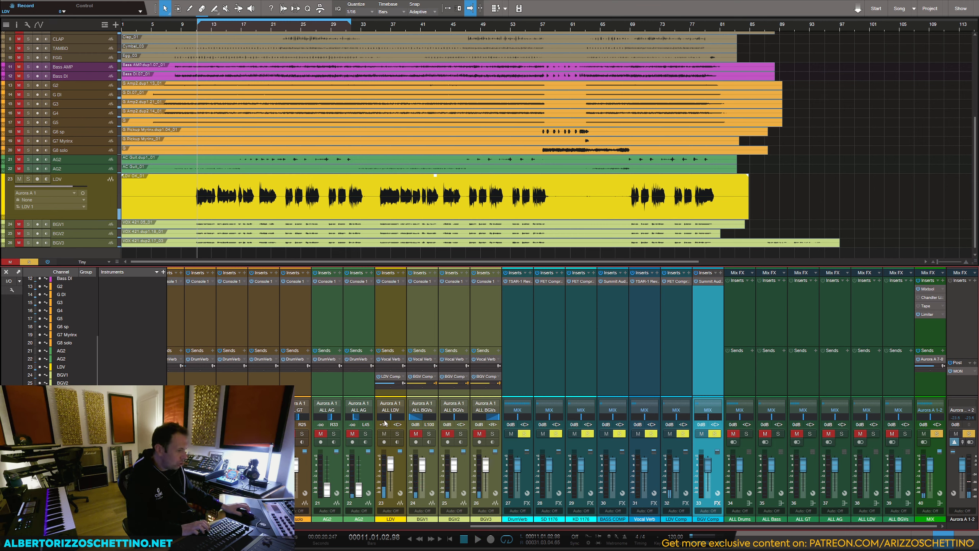
Step: Pull the LDV fader down to minus infinity, solo BGV1, BGV2 and BGV3 again and play them back
{"action": "left_click_drag", "start_coordinate": [391, 463], "coordinate": [392, 521]}
{"action": "left_click", "coordinate": [428, 434]}
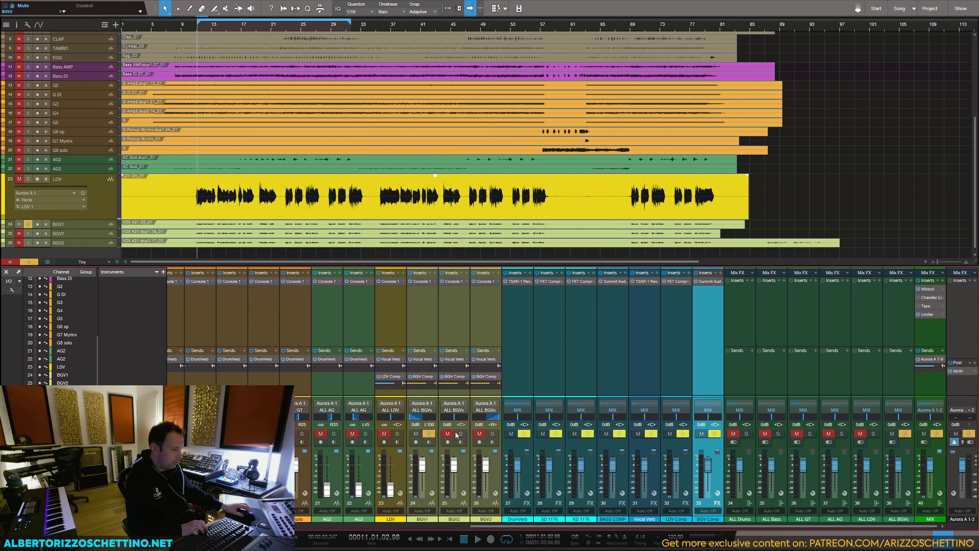
{"action": "left_click", "coordinate": [460, 433]}
{"action": "left_click", "coordinate": [492, 434]}
{"action": "key", "text": "space"}
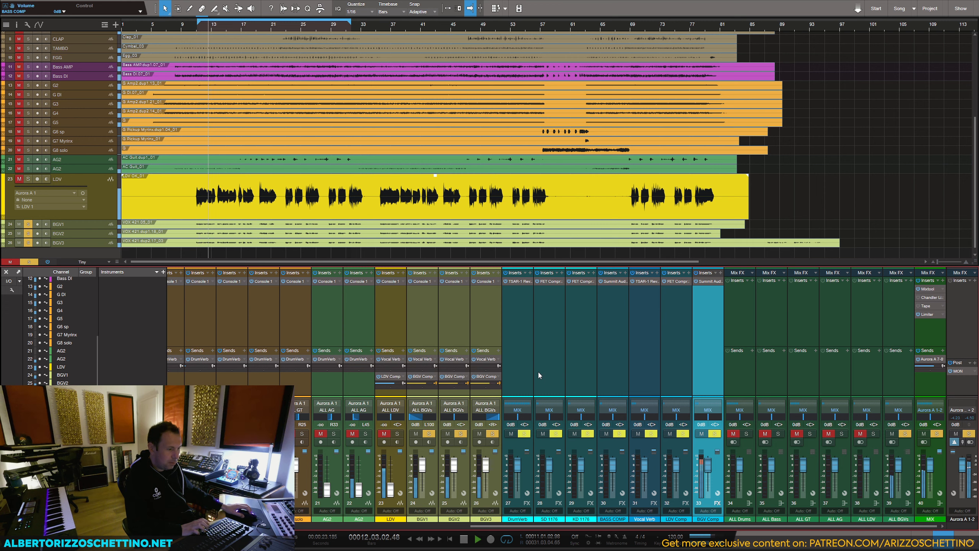
{"action": "key", "text": "space"}
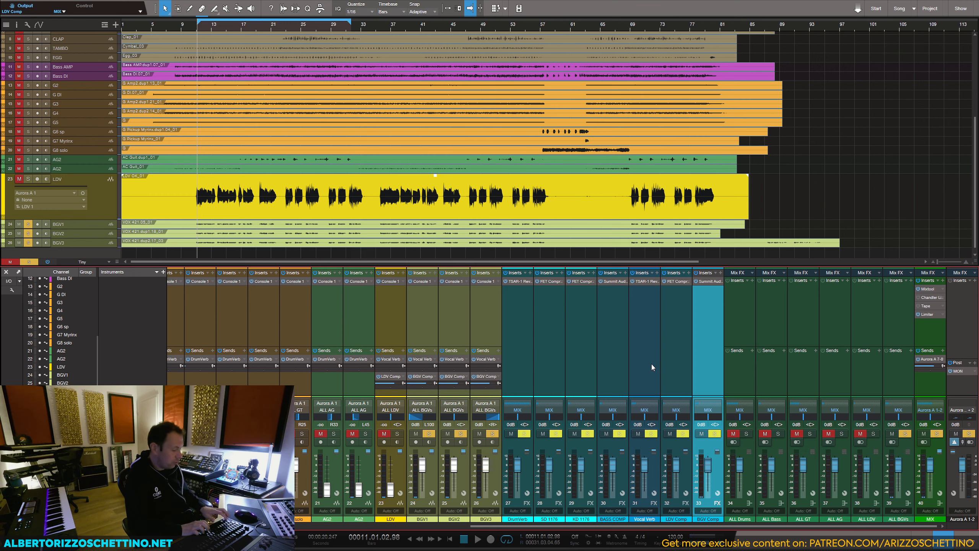
{"action": "left_click", "coordinate": [599, 322]}
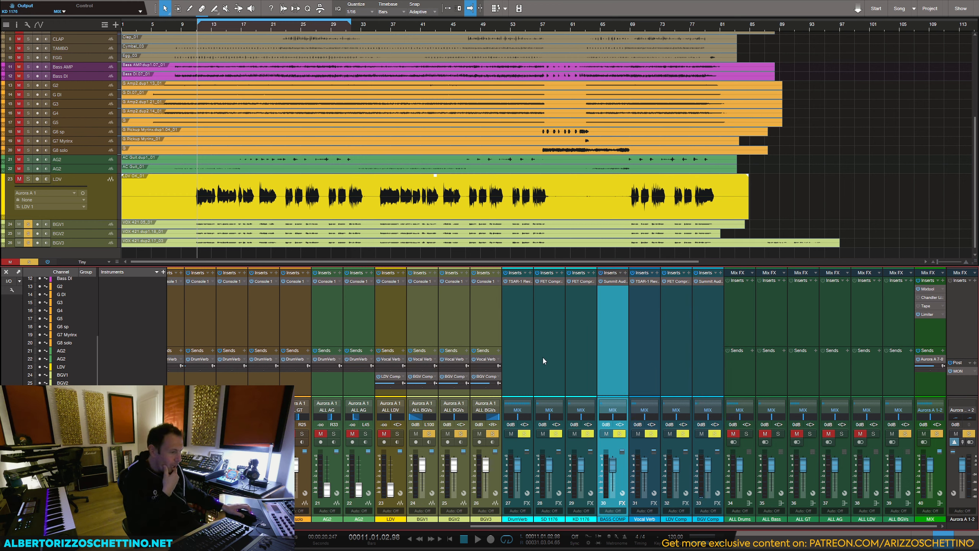
{"action": "left_click", "coordinate": [523, 347]}
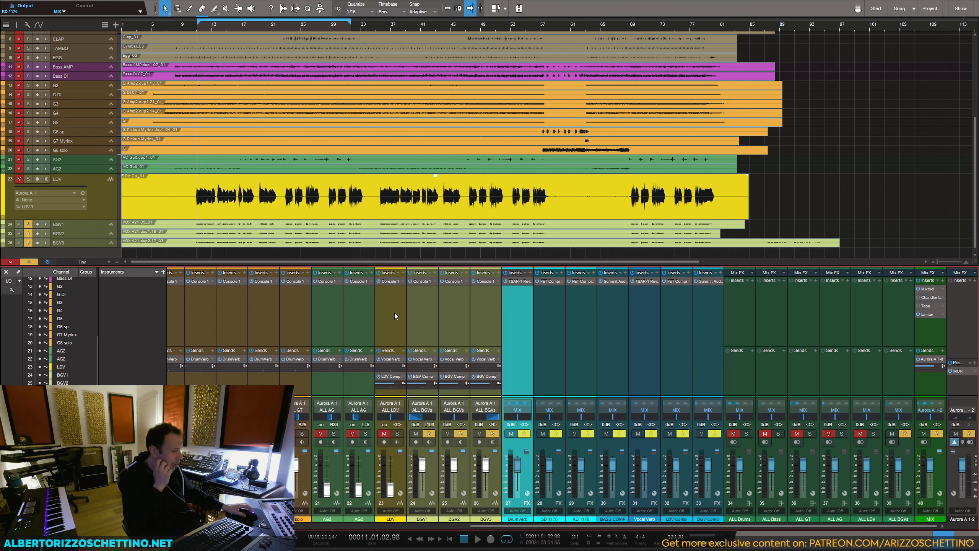
{"action": "left_click", "coordinate": [641, 332]}
{"action": "left_click", "coordinate": [675, 327]}
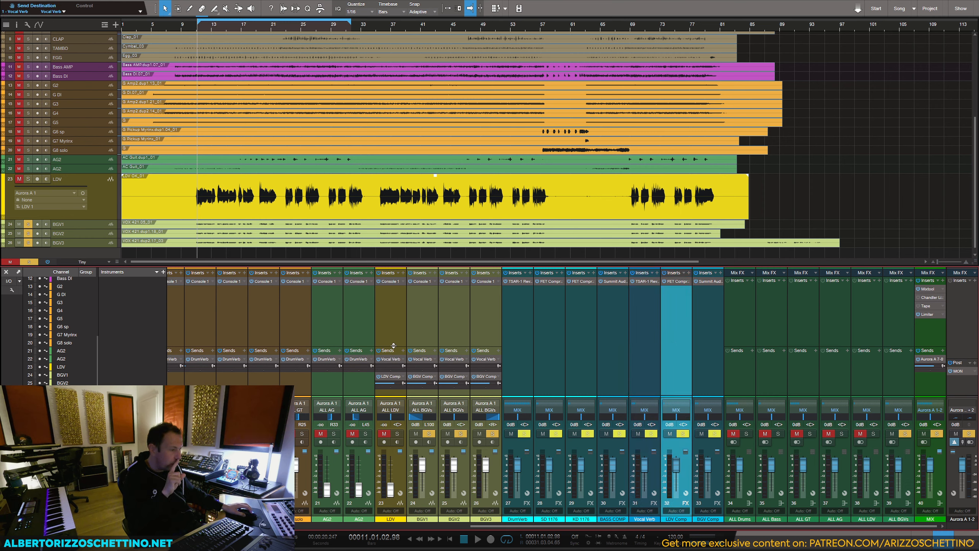
Step: Enlarge the mixer's send area and add a new FX channel as another send on LDV
{"action": "left_click_drag", "start_coordinate": [393, 346], "coordinate": [397, 332]}
{"action": "left_click", "coordinate": [403, 336]}
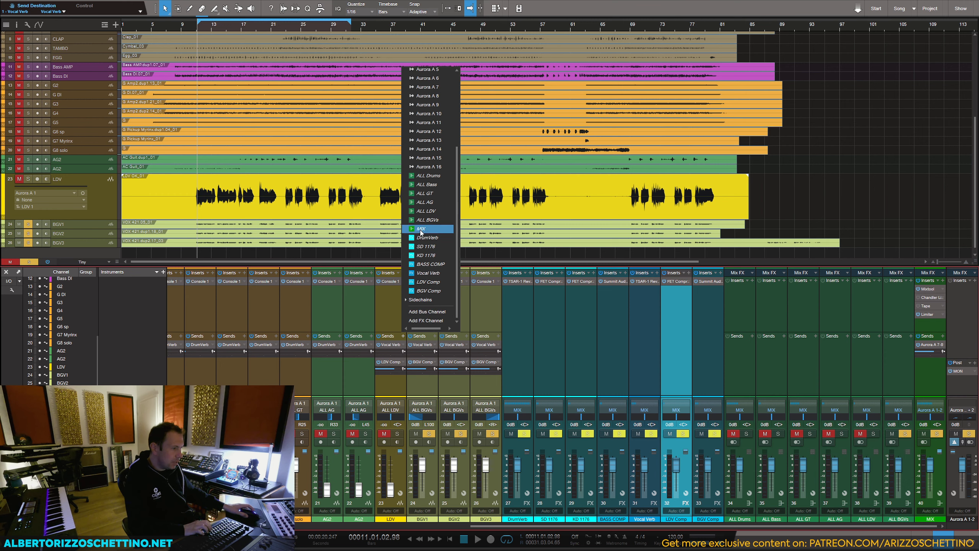
{"action": "left_click", "coordinate": [424, 320]}
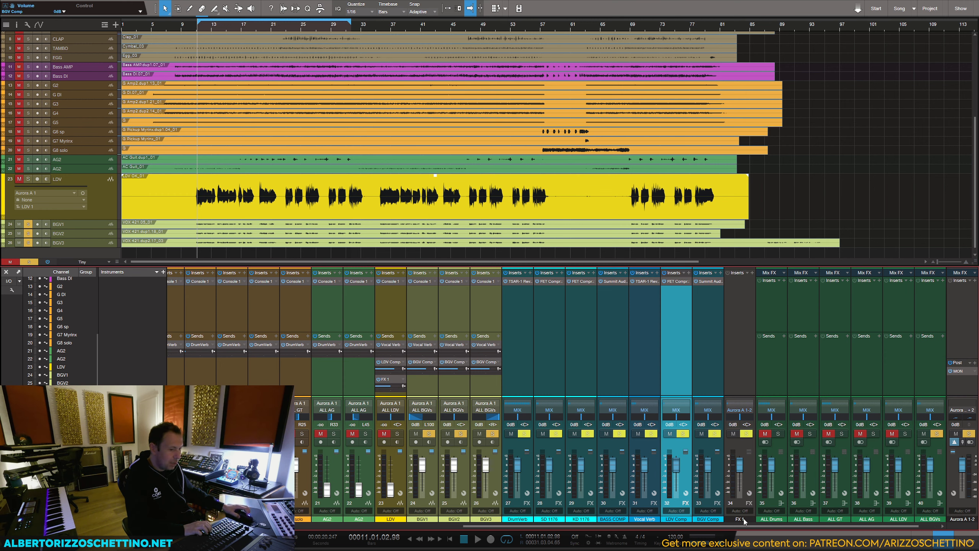
Step: Place the new FX channel beside LDV Comp, name it LDV Comp2 and colour it blue
{"action": "left_click_drag", "start_coordinate": [733, 505], "coordinate": [696, 505]}
{"action": "double_click", "coordinate": [704, 520]}
{"action": "type", "text": "LDV Comp2"}
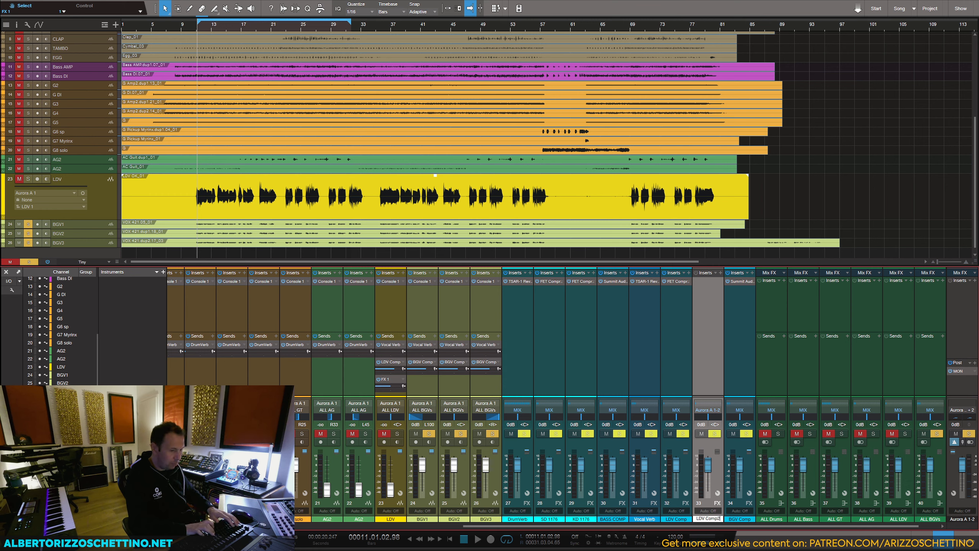
{"action": "key", "text": "Return"}
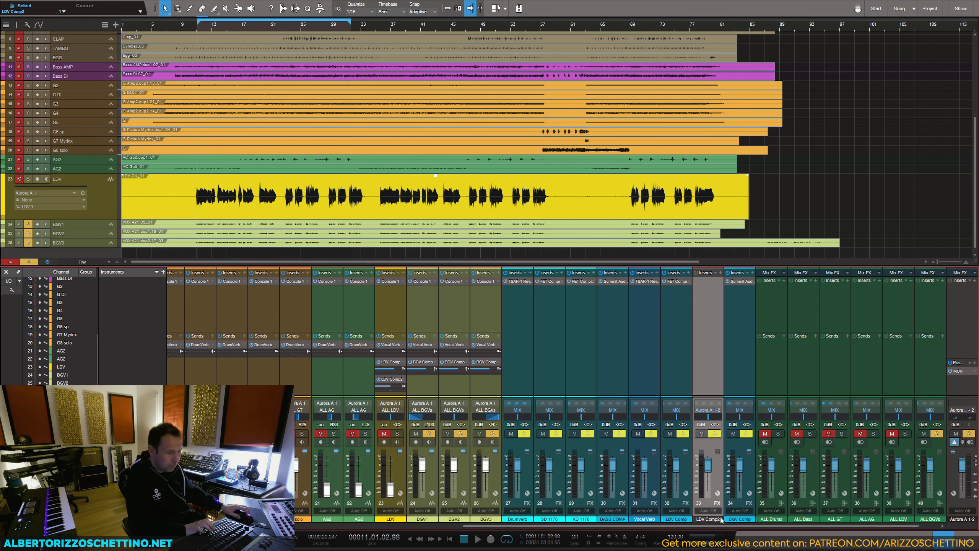
{"action": "left_click", "coordinate": [722, 519]}
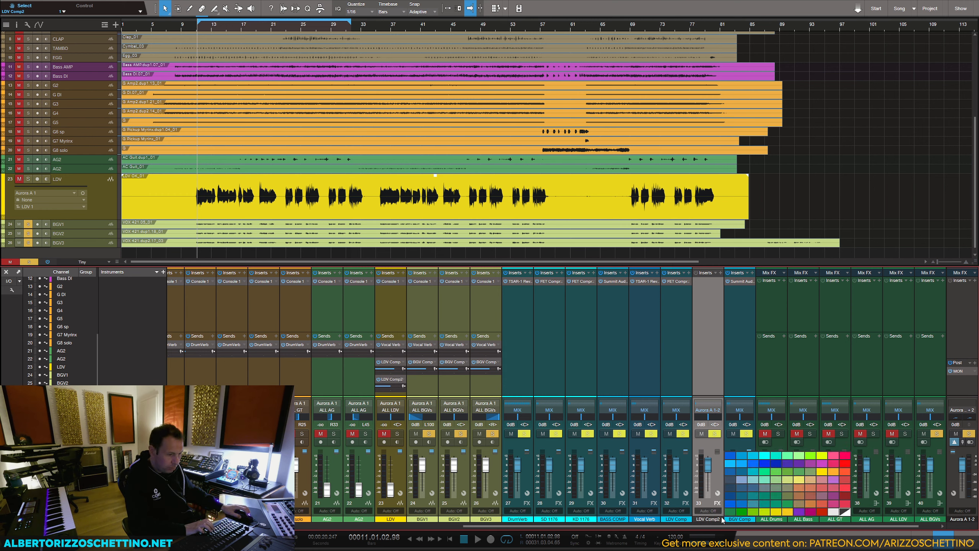
{"action": "left_click", "coordinate": [751, 456]}
{"action": "left_click", "coordinate": [740, 381]}
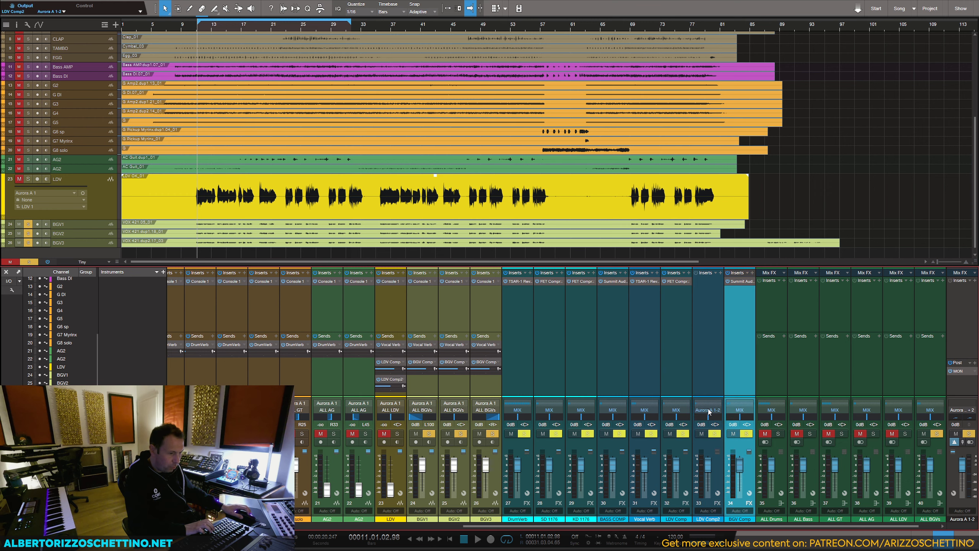
Step: Route LDV Comp2's output to the MIX bus and copy the Summit Audio TLA-100A from BGV Comp onto it
{"action": "left_click", "coordinate": [708, 410]}
{"action": "left_click", "coordinate": [715, 316]}
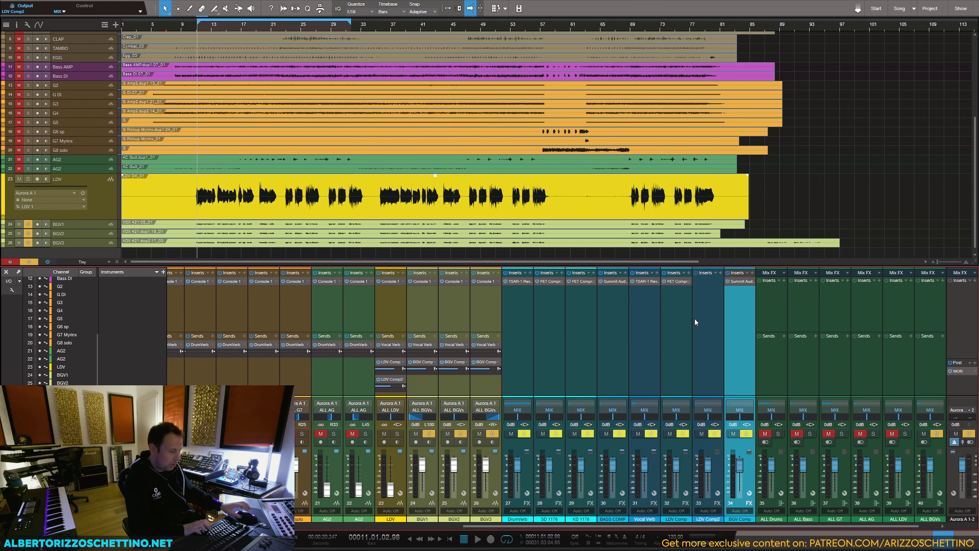
{"action": "left_click", "coordinate": [702, 300]}
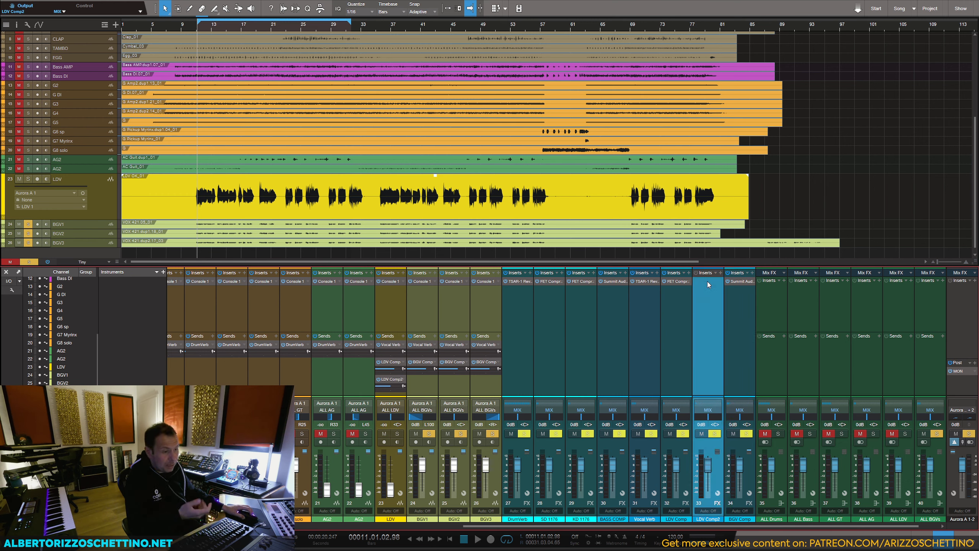
{"action": "left_click_drag", "start_coordinate": [733, 288], "coordinate": [693, 326]}
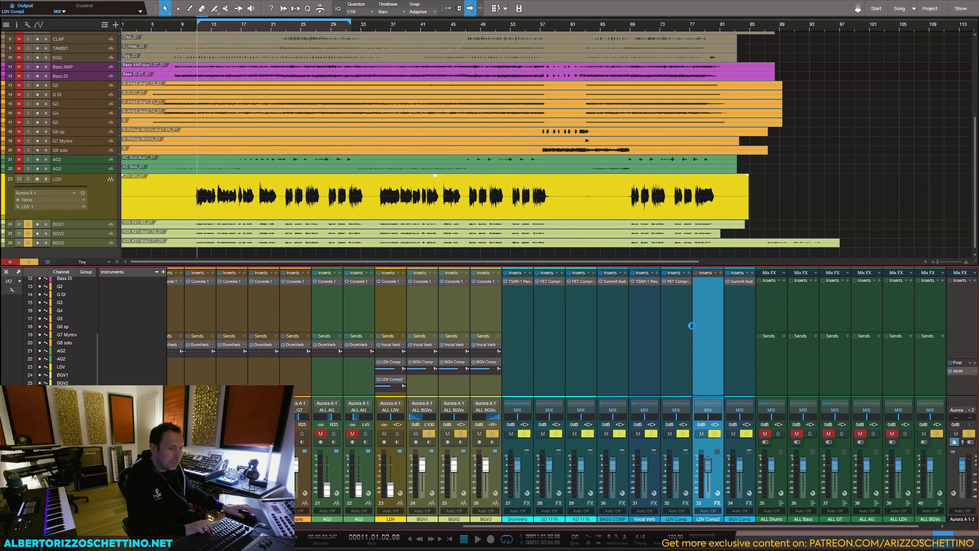
Step: Solo LDV in place of the backing vocals and set its fader to 0 dB, checking with short playback
{"action": "left_click", "coordinate": [397, 433]}
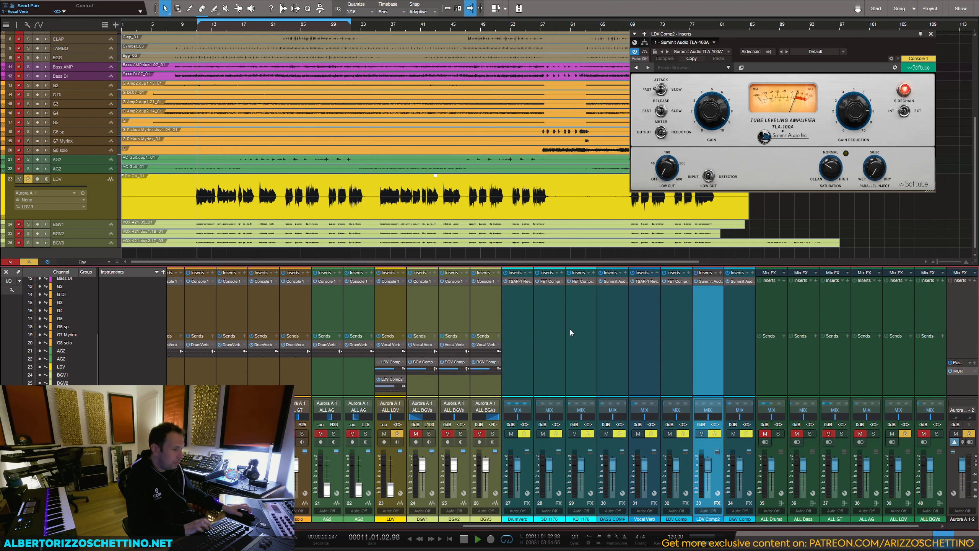
{"action": "key", "text": "space"}
{"action": "key", "text": "space"}
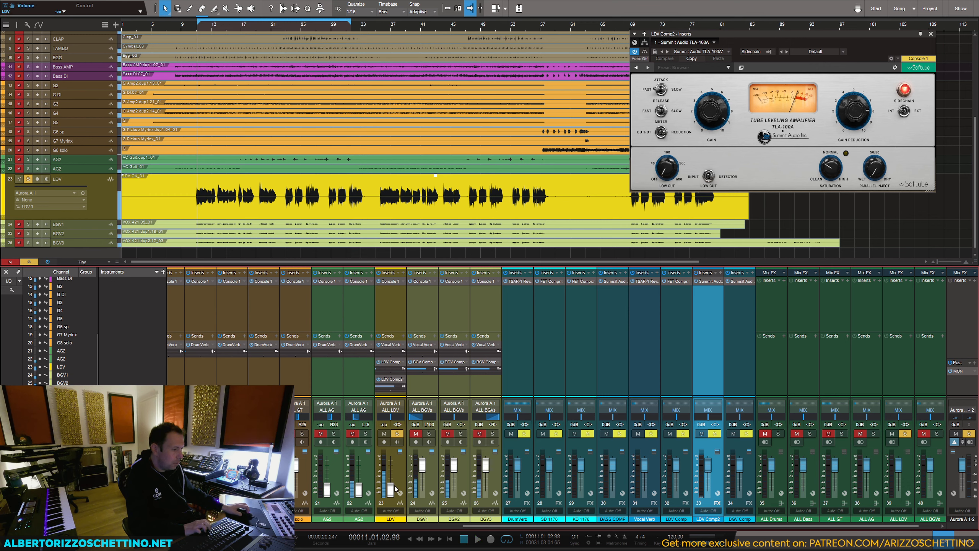
{"action": "left_click", "coordinate": [390, 490], "text": "ctrl"}
{"action": "key", "text": "space"}
Step: While playing LDV, adjust the TLA-100A gain on LDV Comp2 and set its release to fast
{"action": "key", "text": "space"}
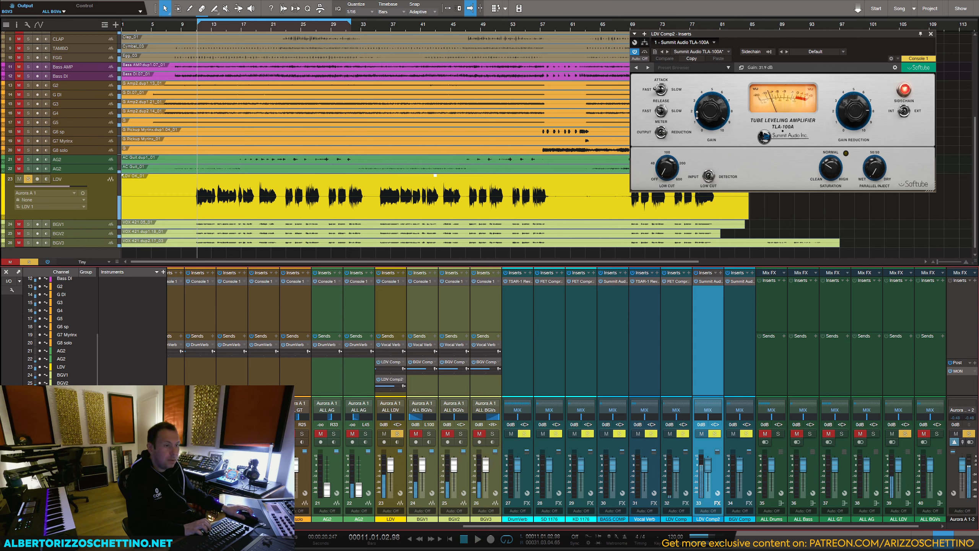
{"action": "left_click_drag", "start_coordinate": [712, 112], "coordinate": [708, 170]}
{"action": "key", "text": "space"}
{"action": "left_click_drag", "start_coordinate": [711, 106], "coordinate": [709, 82]}
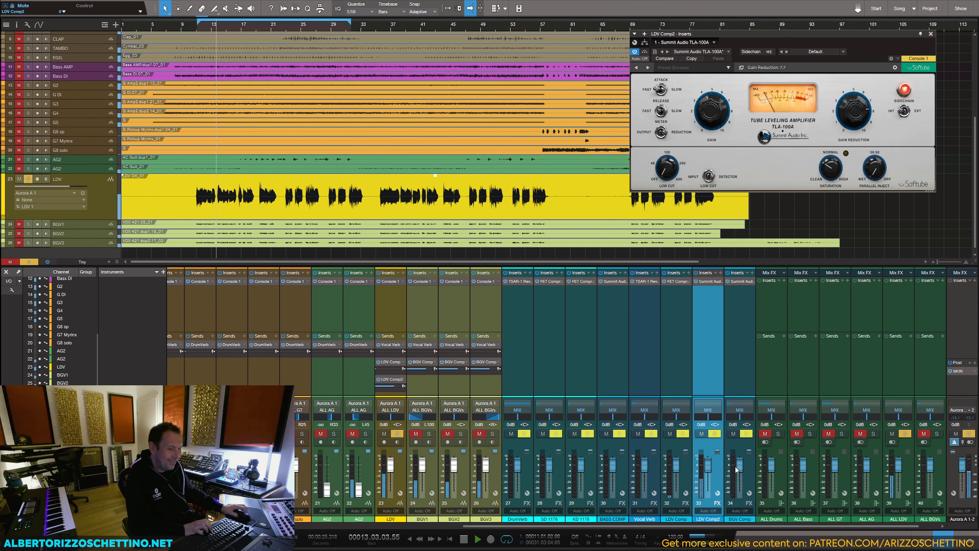
{"action": "left_click_drag", "start_coordinate": [708, 464], "coordinate": [709, 478]}
{"action": "left_click", "coordinate": [709, 477], "text": "ctrl"}
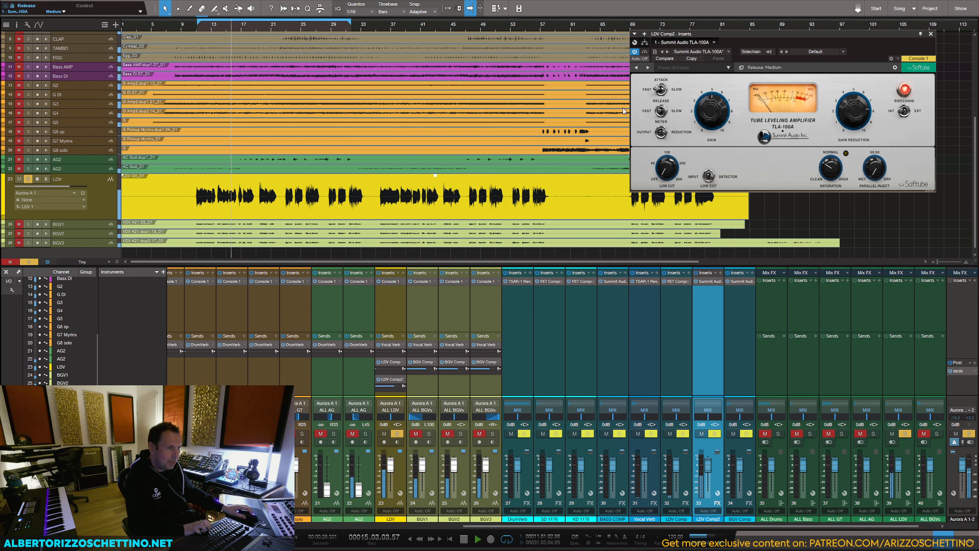
{"action": "left_click", "coordinate": [648, 112]}
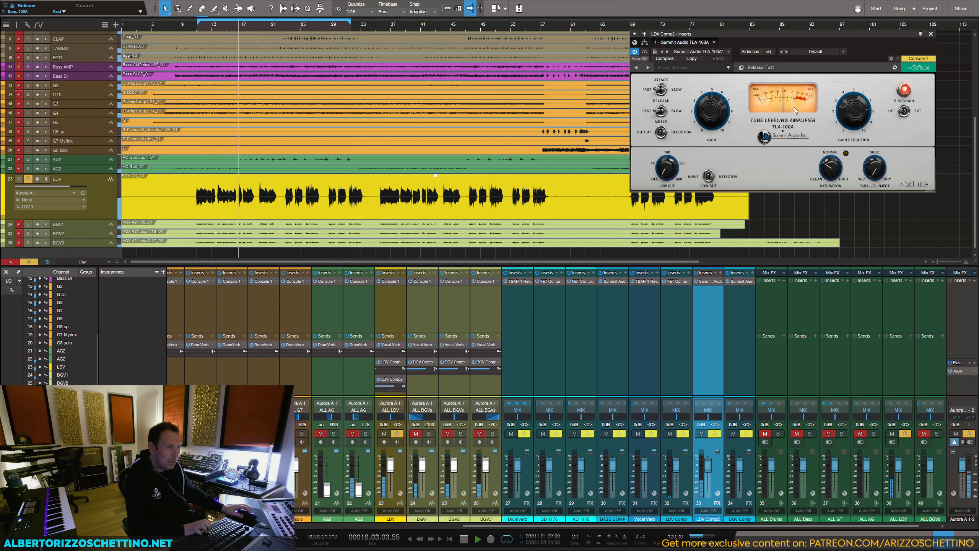
Step: Close the compressor window, stop playback and take LDV out of solo
{"action": "left_click", "coordinate": [931, 34]}
{"action": "key", "text": "space"}
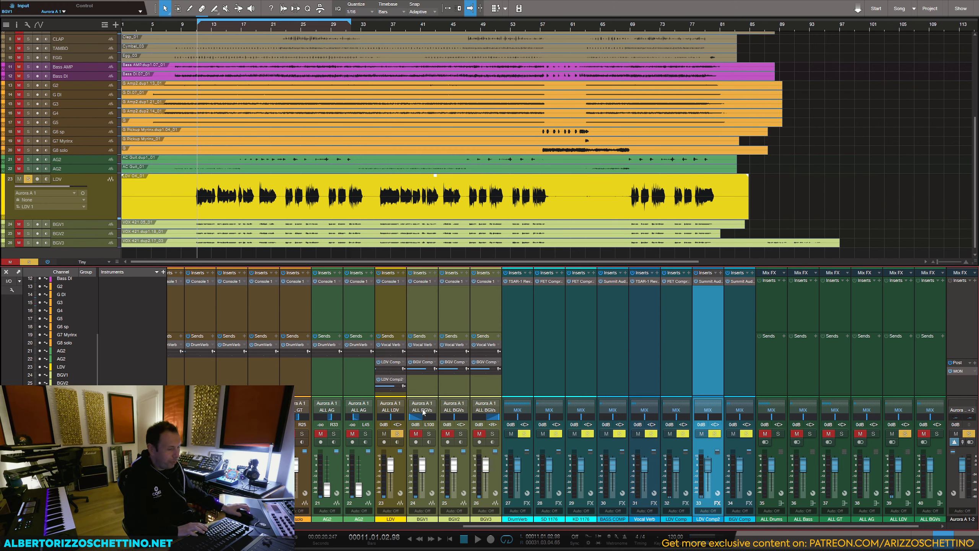
{"action": "left_click", "coordinate": [524, 438]}
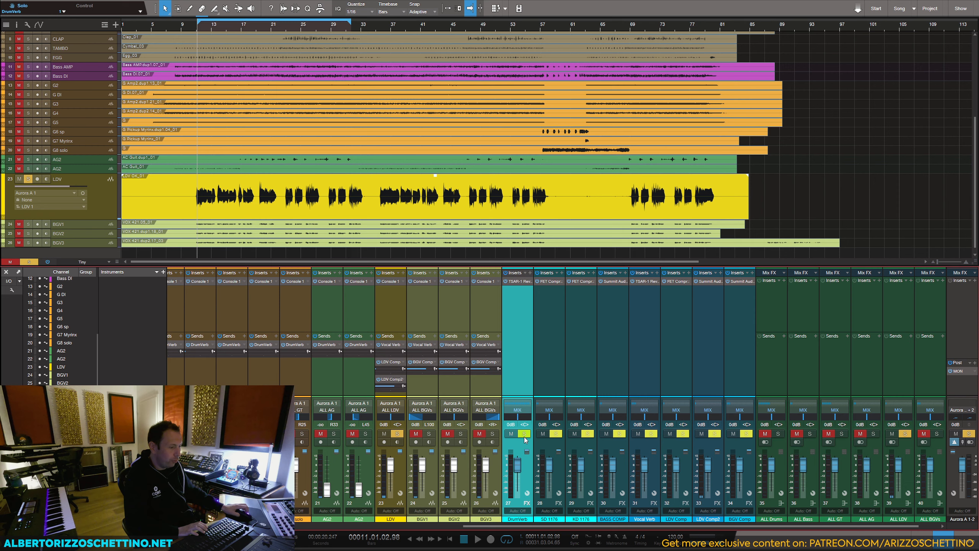
{"action": "left_click", "coordinate": [397, 434]}
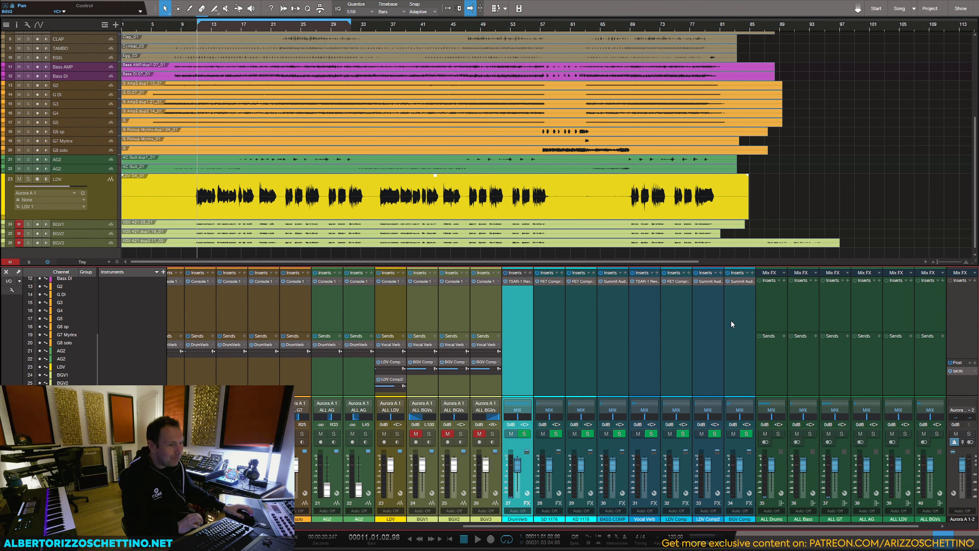
Step: Add a new FX channel after BGV Comp and route its output to the MIX bus
{"action": "left_click", "coordinate": [746, 321]}
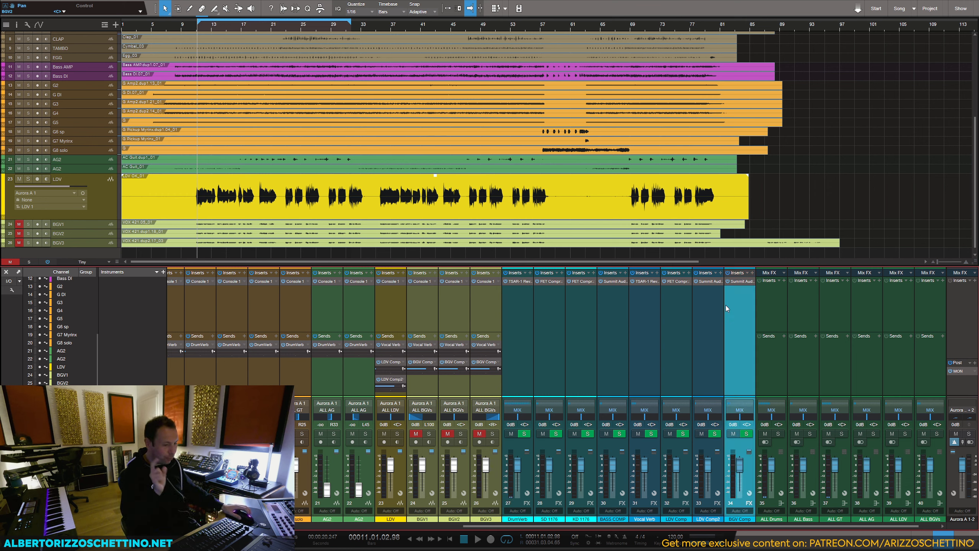
{"action": "right_click", "coordinate": [742, 326]}
{"action": "left_click", "coordinate": [760, 427]}
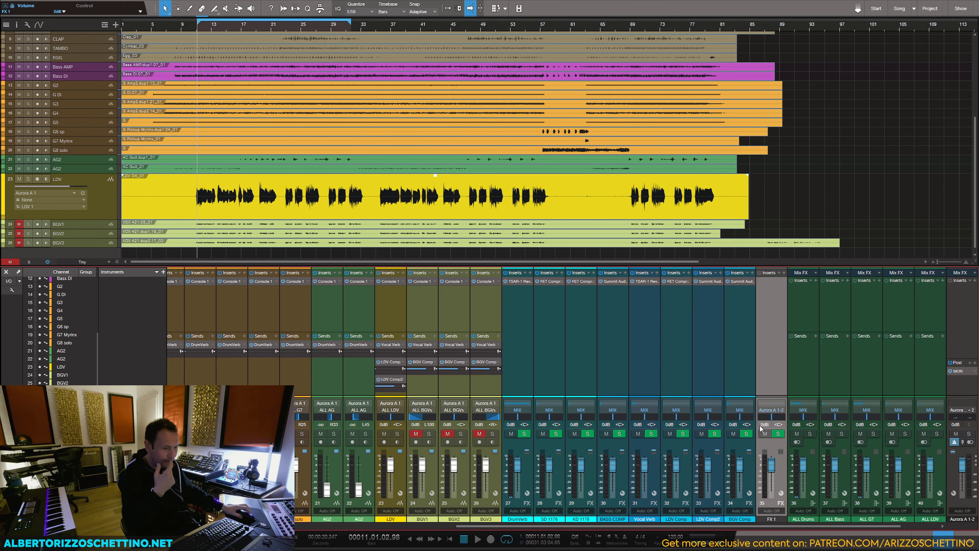
{"action": "left_click", "coordinate": [772, 409]}
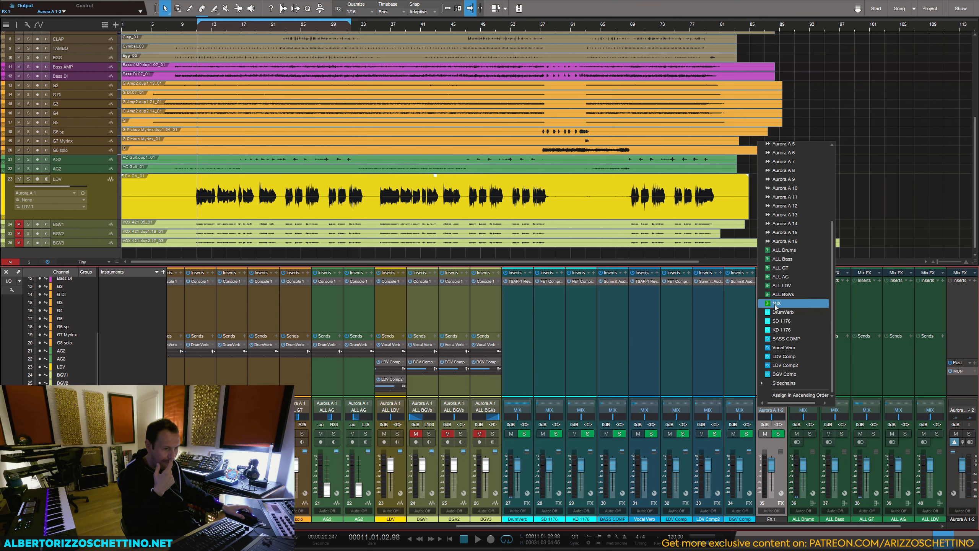
{"action": "left_click", "coordinate": [775, 304]}
Step: Colour the new FX channel blue and rename it Slap
{"action": "left_click", "coordinate": [763, 519]}
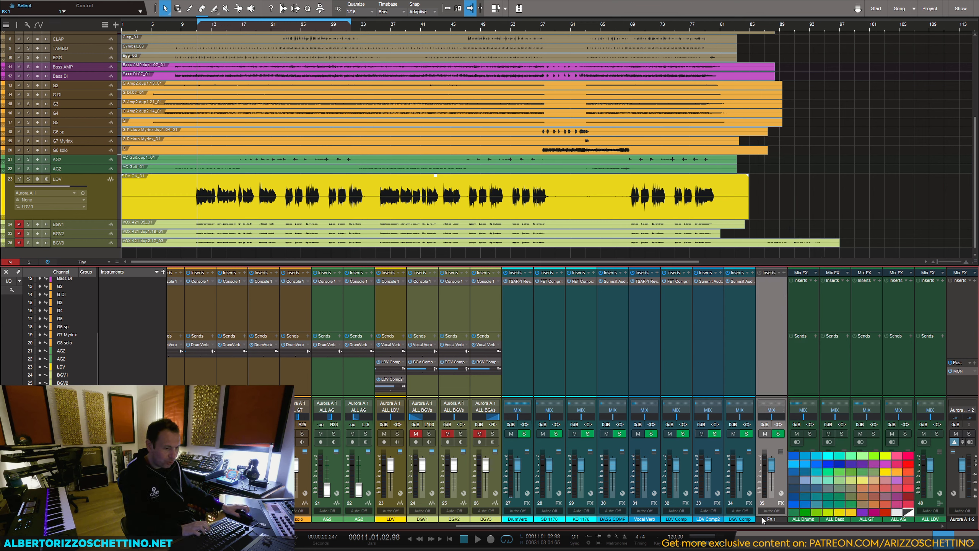
{"action": "left_click", "coordinate": [806, 456]}
{"action": "double_click", "coordinate": [769, 519]}
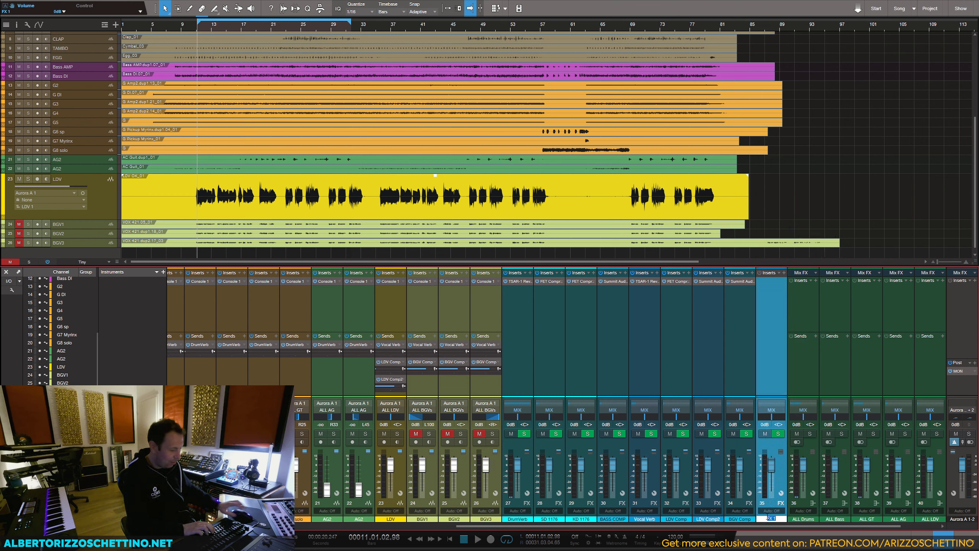
{"action": "type", "text": "Slap"}
{"action": "key", "text": "Return"}
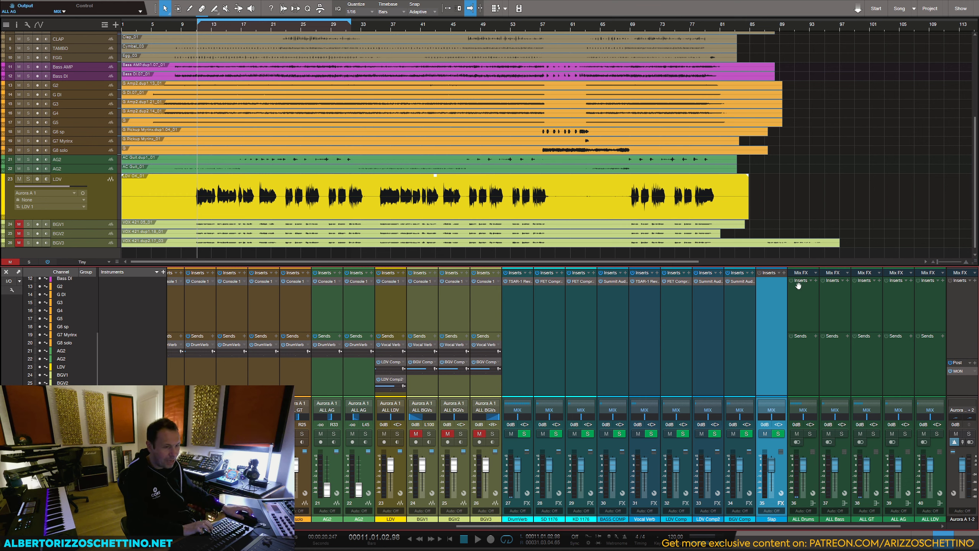
Step: Search the plug-ins for Softube effects and insert Tube Delay on the Slap channel
{"action": "left_click", "coordinate": [782, 273]}
{"action": "left_click", "coordinate": [783, 273]}
{"action": "left_click", "coordinate": [783, 273]}
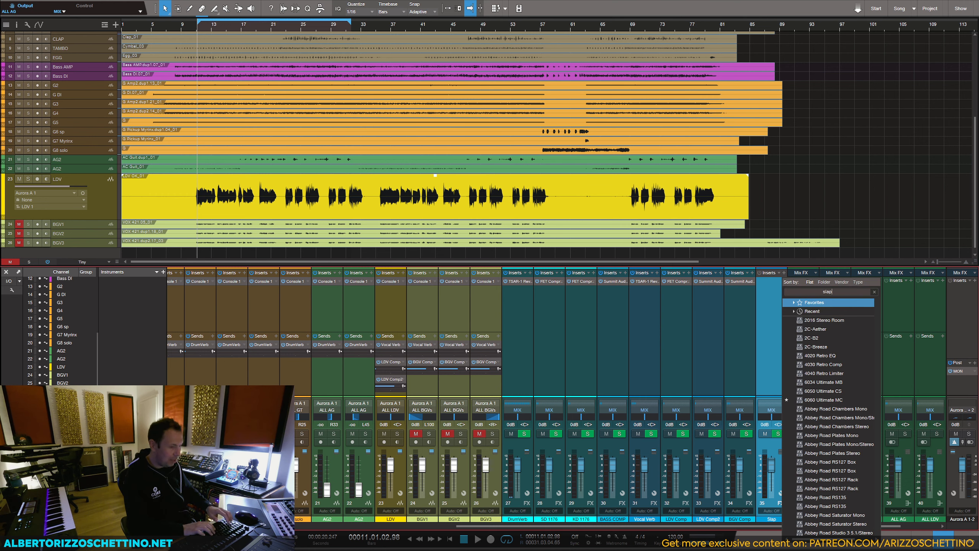
{"action": "key", "text": "BackSpace"}
{"action": "key", "text": "BackSpace"}
{"action": "key", "text": "BackSpace"}
{"action": "key", "text": "BackSpace"}
{"action": "type", "text": "delay"}
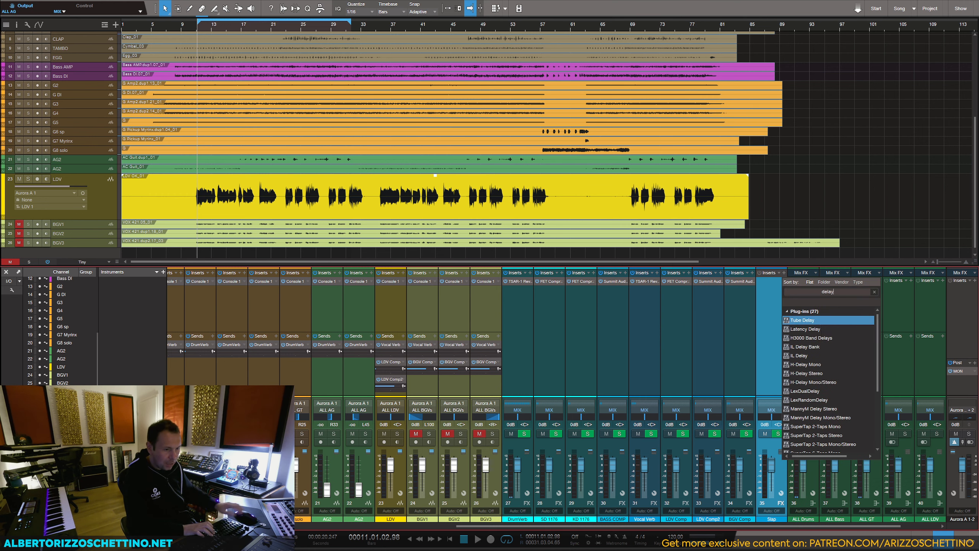
{"action": "key", "text": "BackSpace"}
{"action": "key", "text": "BackSpace"}
{"action": "key", "text": "BackSpace"}
{"action": "key", "text": "BackSpace"}
{"action": "key", "text": "BackSpace"}
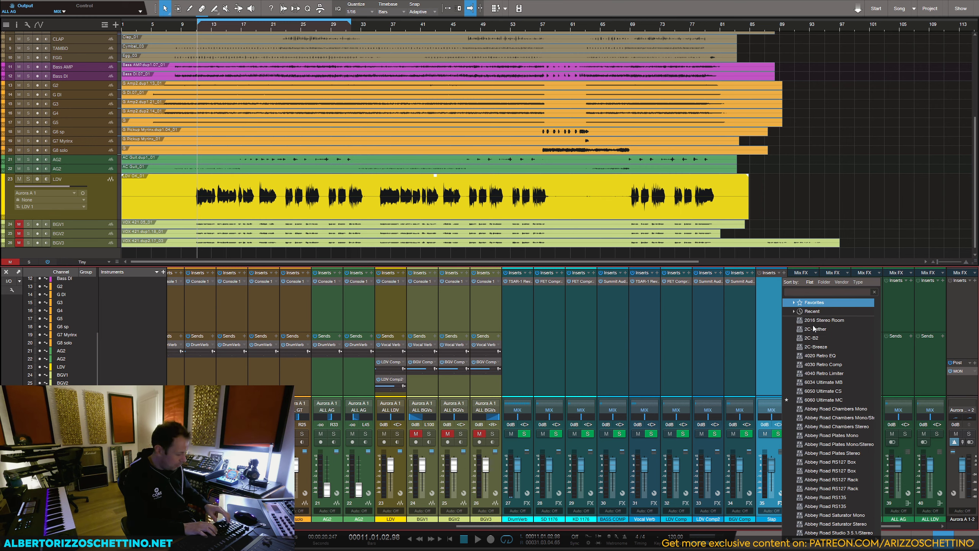
{"action": "type", "text": "softube"}
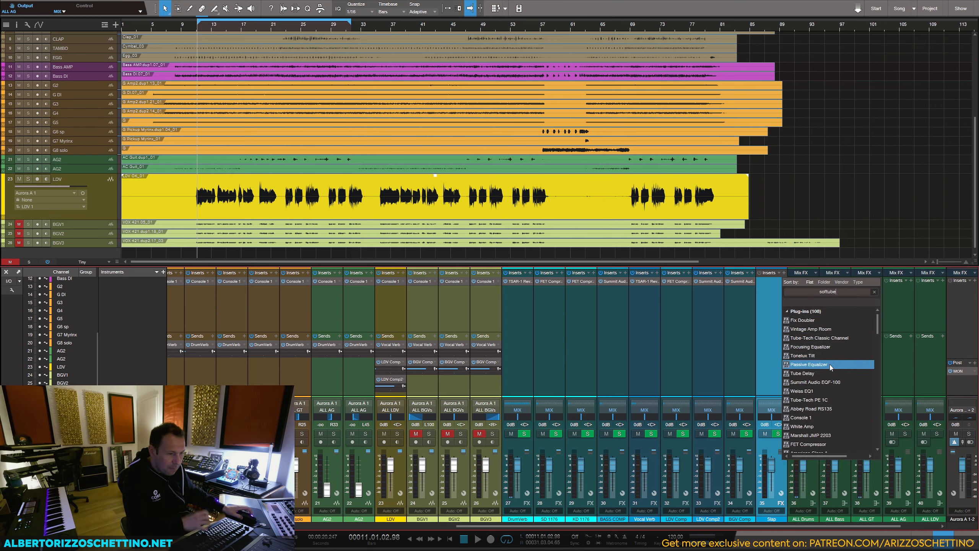
{"action": "scroll", "coordinate": [830, 367], "scroll_direction": "down", "scroll_amount": 2}
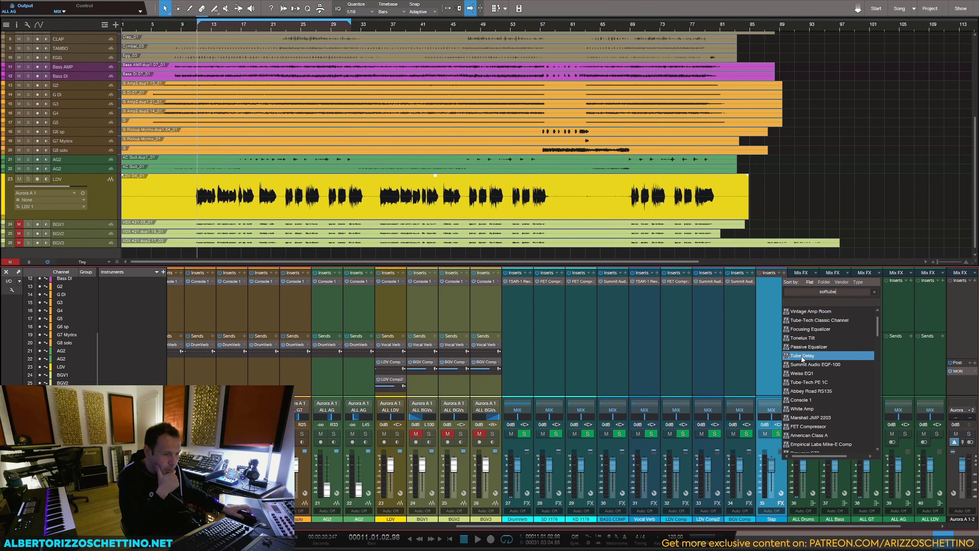
{"action": "left_click", "coordinate": [802, 355]}
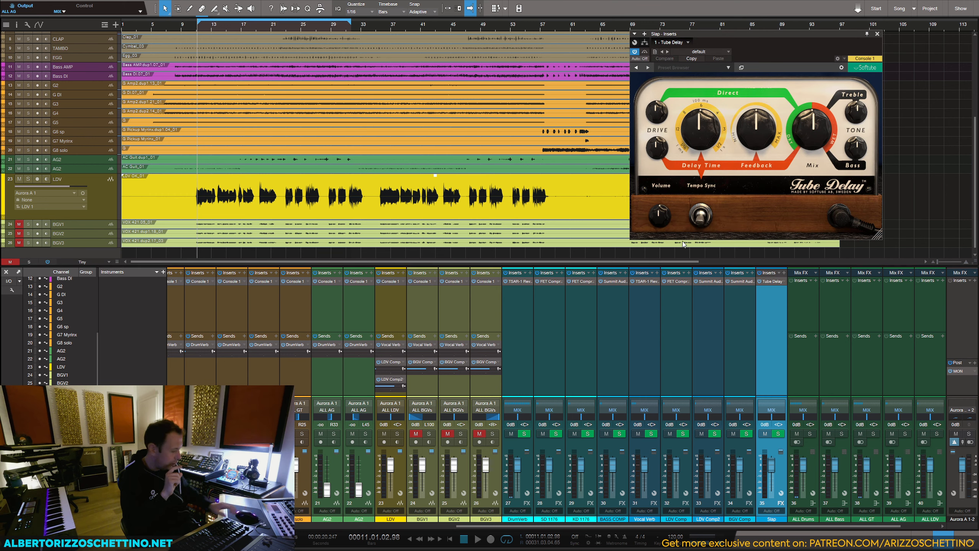
Step: Add another FX channel after Slap and copy the Tube Delay insert from Slap onto it
{"action": "right_click", "coordinate": [771, 322]}
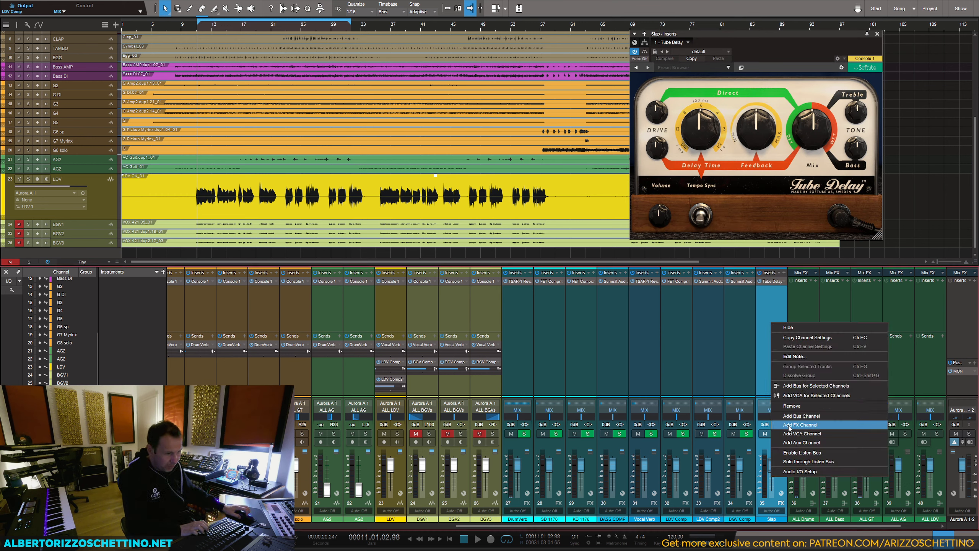
{"action": "left_click", "coordinate": [806, 428]}
{"action": "left_click_drag", "start_coordinate": [765, 286], "coordinate": [801, 285]}
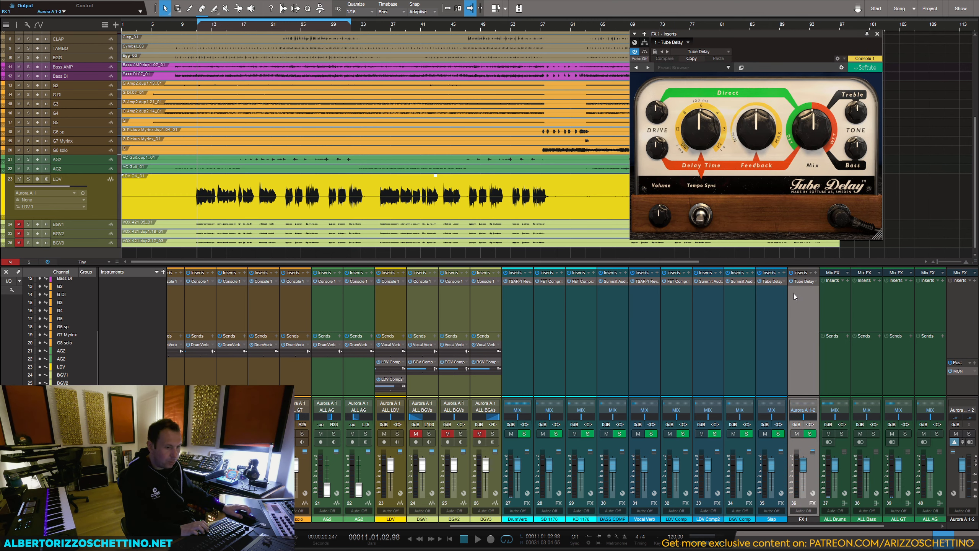
Step: Load the ARS Snare Bouncer preset in the new FX channel's Tube Delay, set its mix to 100% and close the plug-in window
{"action": "left_click", "coordinate": [771, 328]}
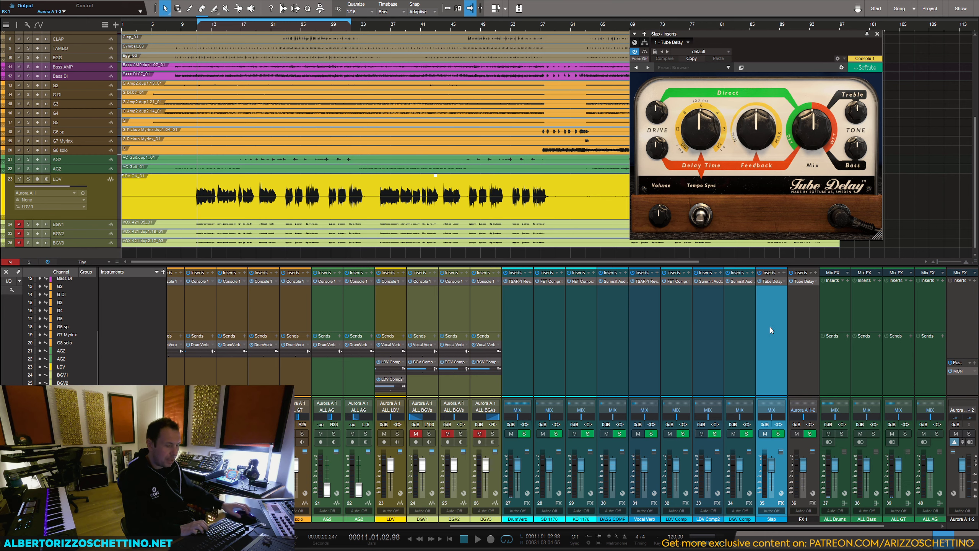
{"action": "key", "text": "Left"}
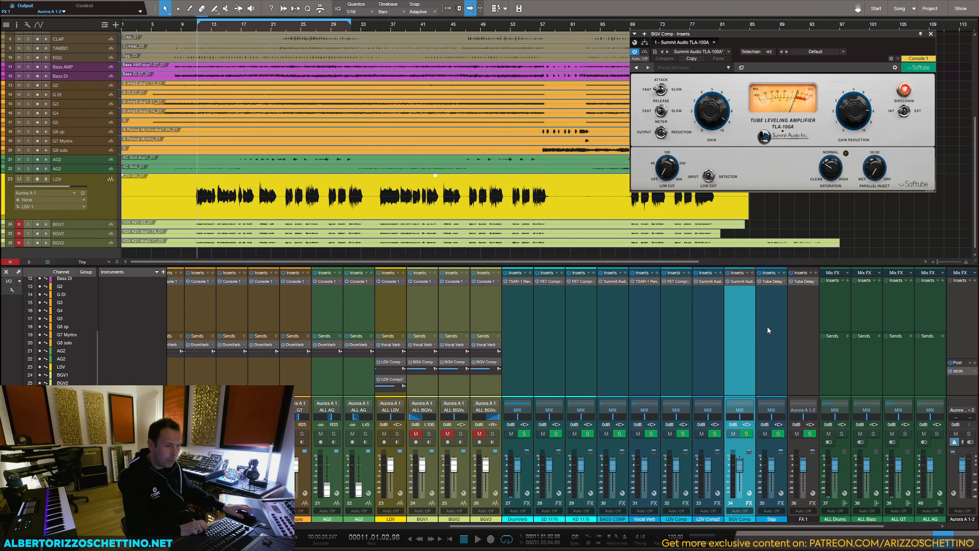
{"action": "left_click", "coordinate": [767, 327]}
{"action": "left_click", "coordinate": [797, 328]}
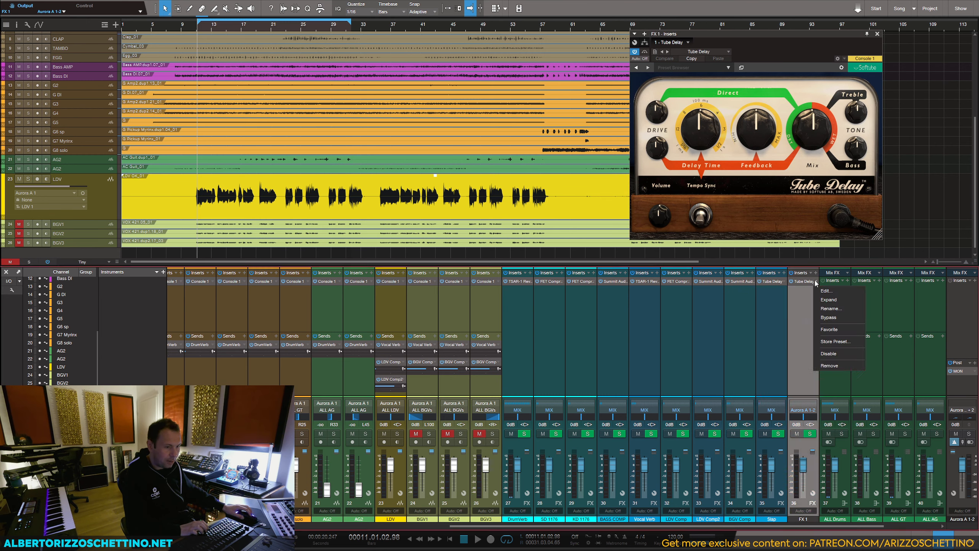
{"action": "left_click", "coordinate": [686, 67]}
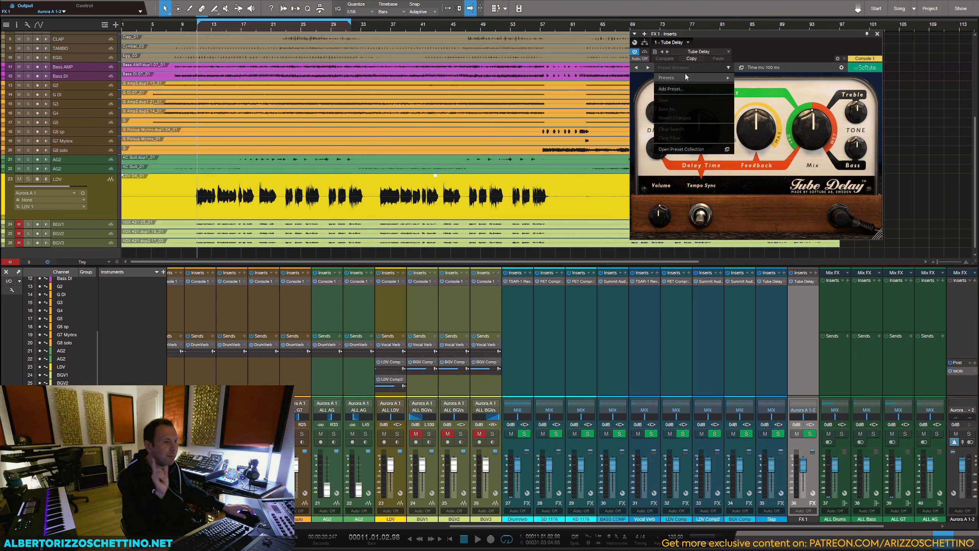
{"action": "mouse_move", "coordinate": [684, 75]}
{"action": "mouse_move", "coordinate": [773, 80]}
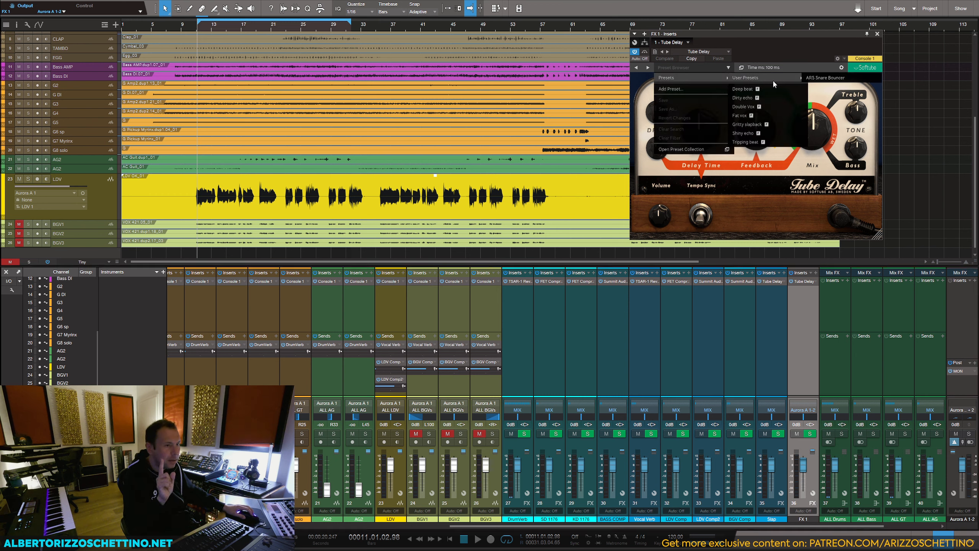
{"action": "left_click", "coordinate": [825, 78]}
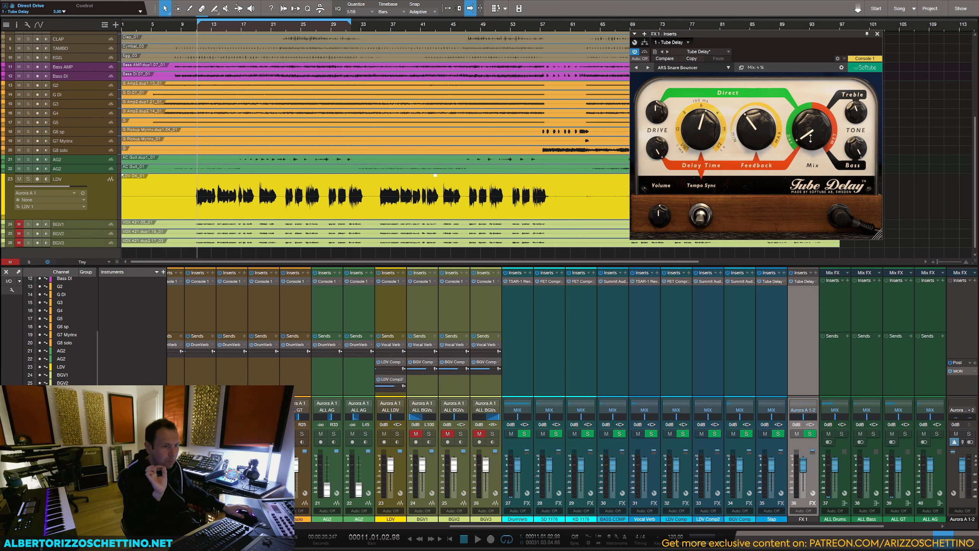
{"action": "left_click_drag", "start_coordinate": [811, 139], "coordinate": [829, 1]}
{"action": "left_click", "coordinate": [877, 34]}
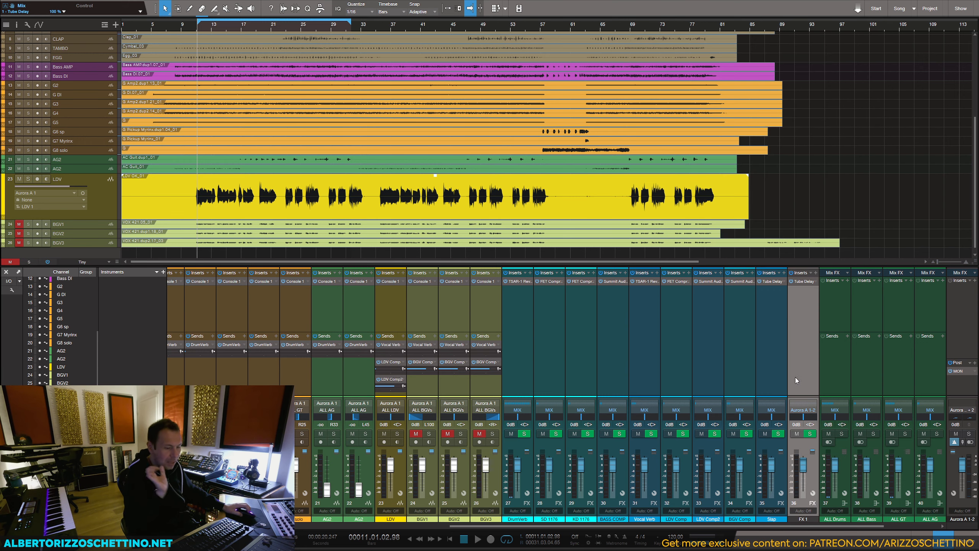
Step: Colour the FX 1 channel blue and route its output to the MIX bus
{"action": "left_click", "coordinate": [796, 518]}
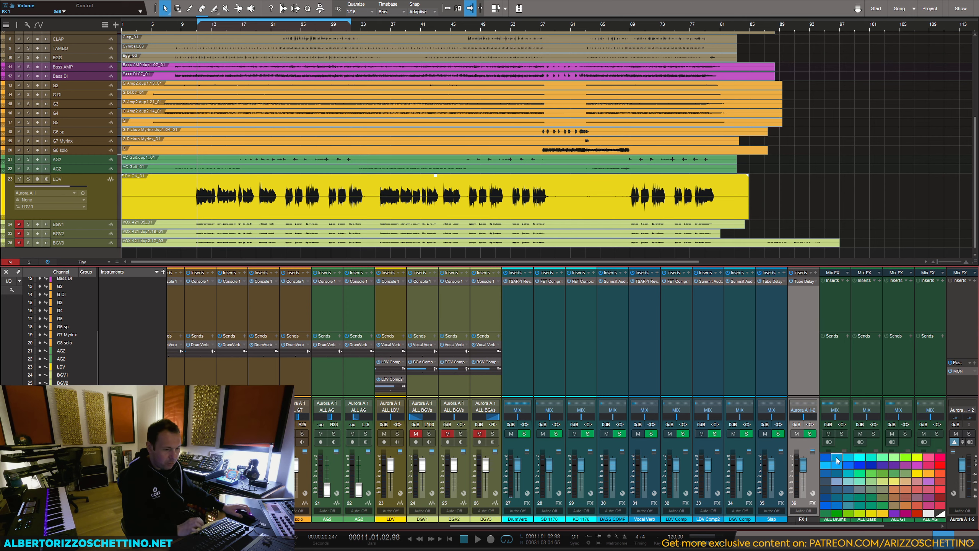
{"action": "left_click", "coordinate": [802, 410]}
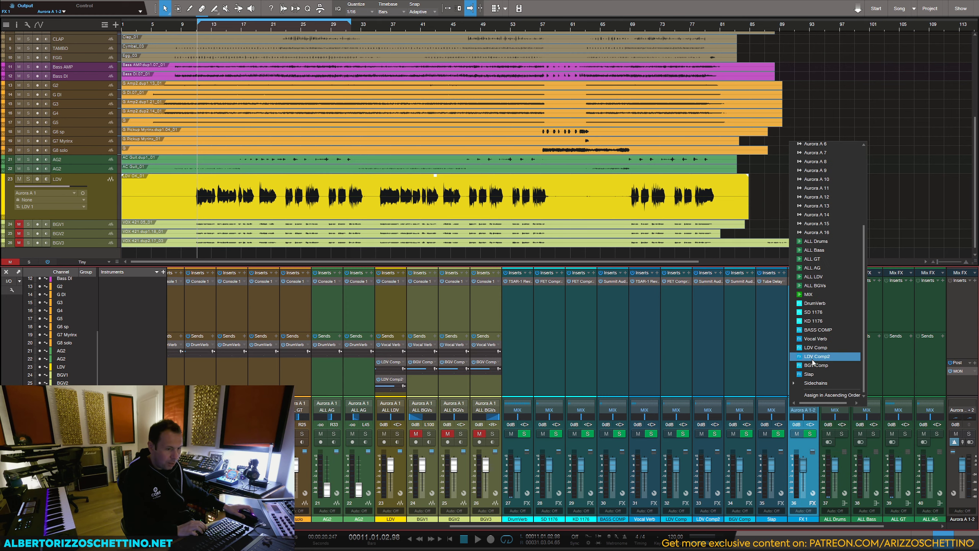
{"action": "left_click", "coordinate": [809, 316]}
Step: Solo SD SMP, play it briefly and add a send from it to the FX 1 channel
{"action": "left_click_drag", "start_coordinate": [705, 523], "coordinate": [550, 524]}
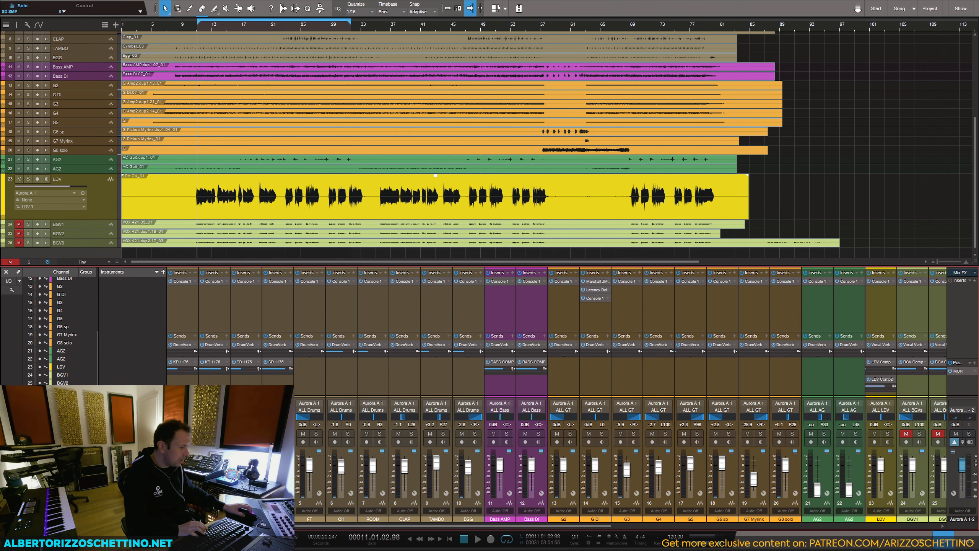
{"action": "key", "text": "s"}
{"action": "key", "text": "space"}
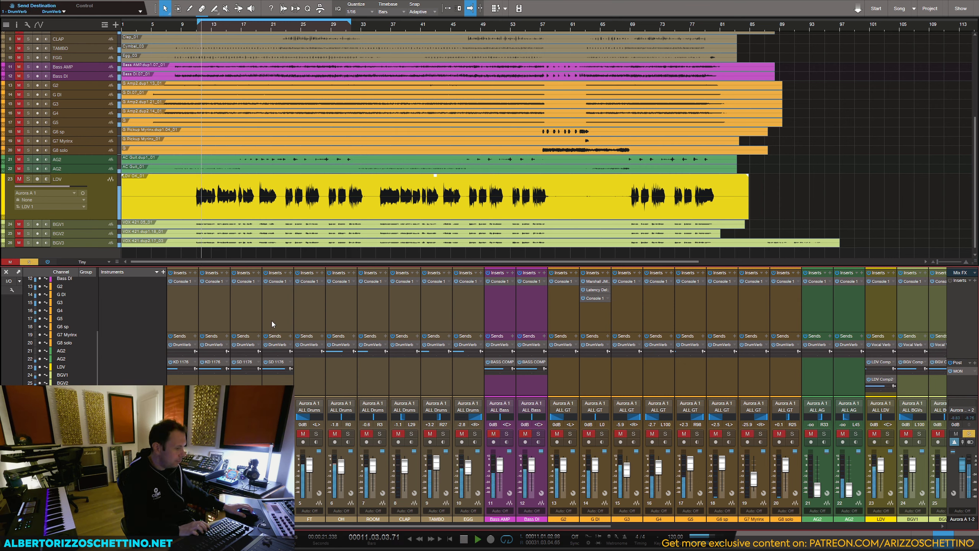
{"action": "key", "text": "space"}
{"action": "left_click", "coordinate": [290, 335]}
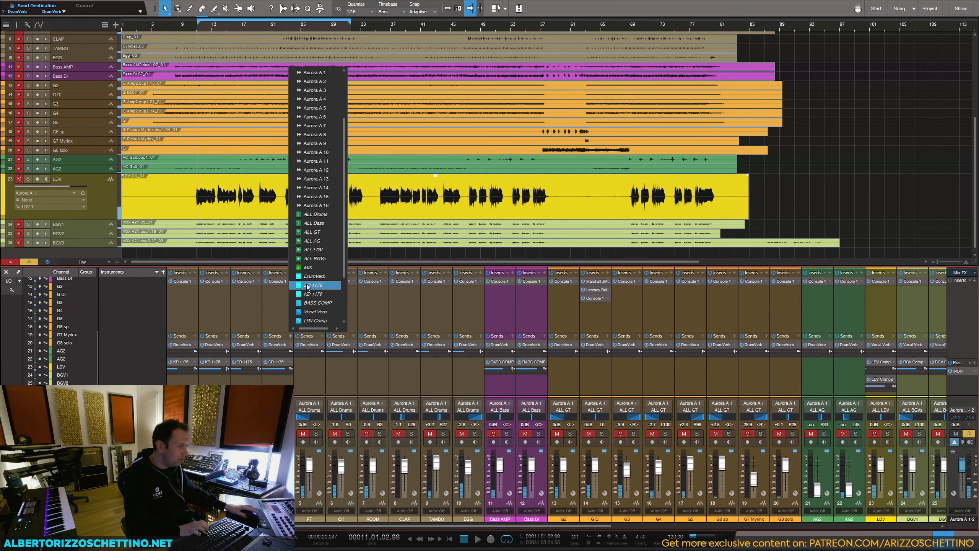
{"action": "scroll", "coordinate": [308, 286], "scroll_direction": "down", "scroll_amount": 3}
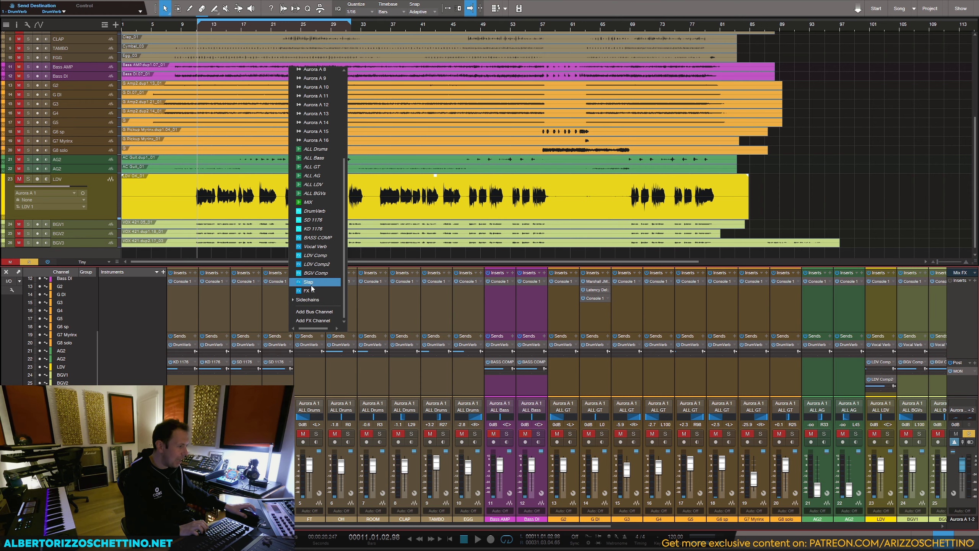
{"action": "left_click", "coordinate": [311, 290]}
Step: Rename the FX 1 channel as Snare Bounce
{"action": "left_click_drag", "start_coordinate": [272, 526], "coordinate": [729, 536]}
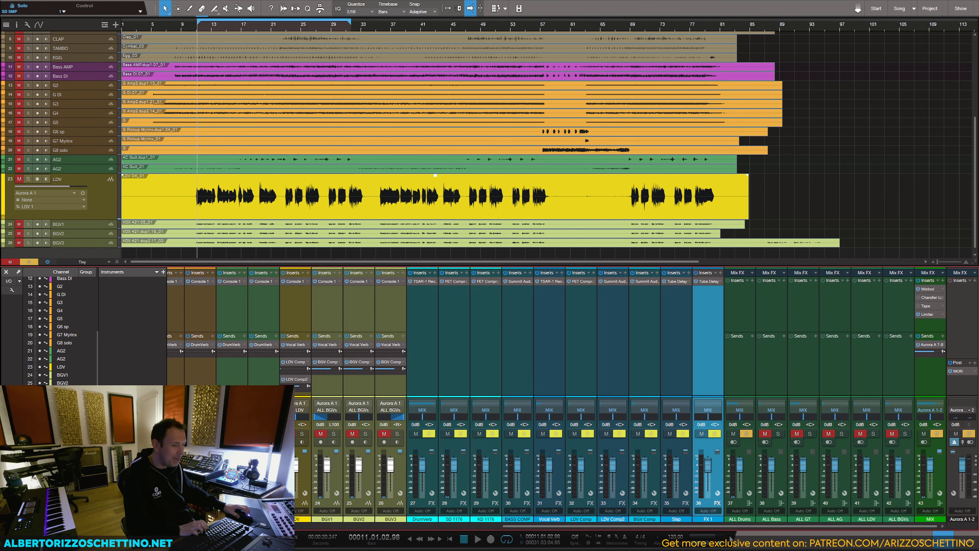
{"action": "double_click", "coordinate": [708, 519]}
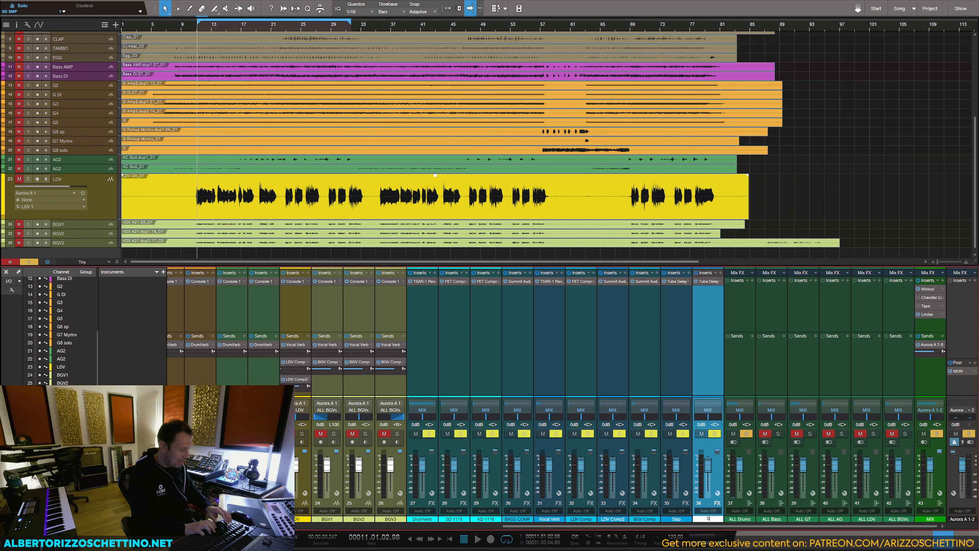
{"action": "type", "text": "Snare Bounce"}
{"action": "key", "text": "Return"}
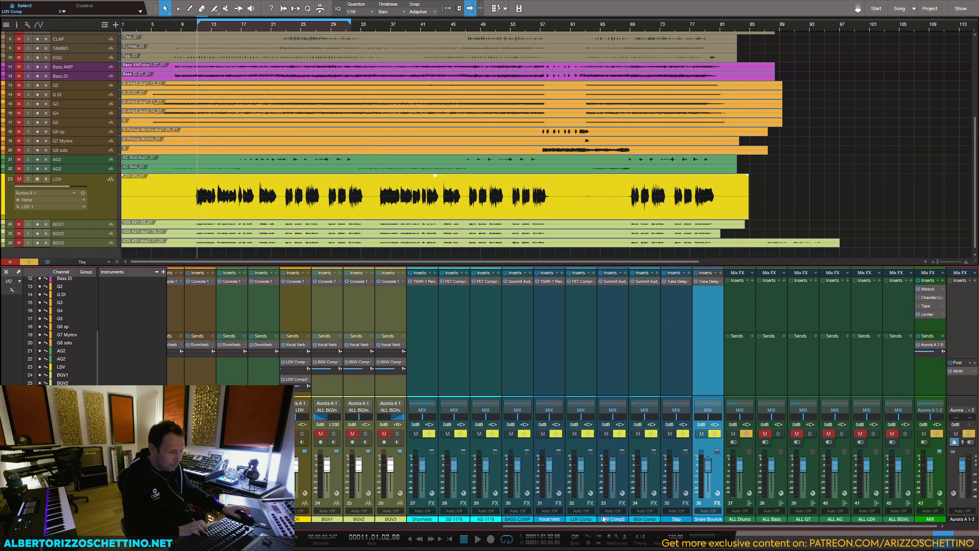
Step: While playing SD SMP, set its Snare Bounce send level to about -17 dB, then unsolo it and stop playback
{"action": "left_click_drag", "start_coordinate": [603, 525], "coordinate": [270, 525]}
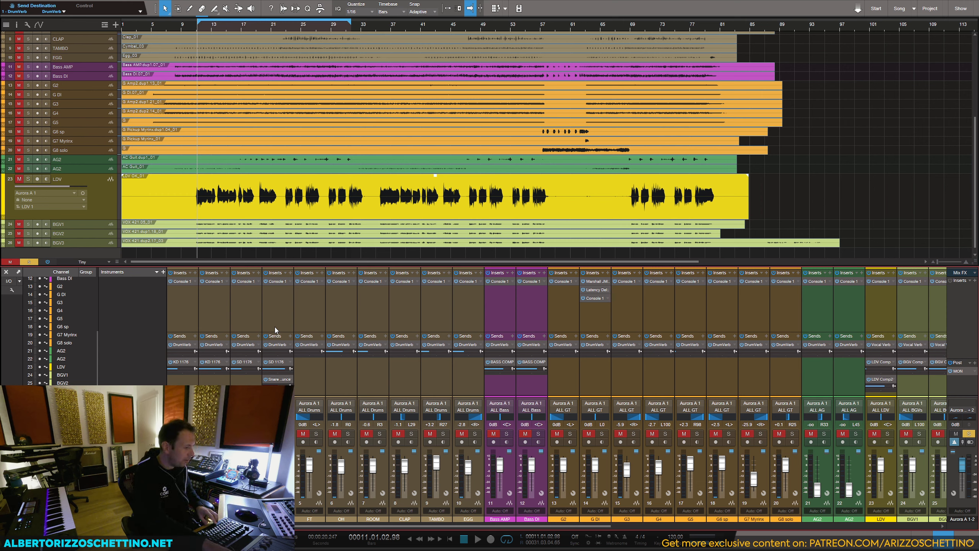
{"action": "key", "text": "space"}
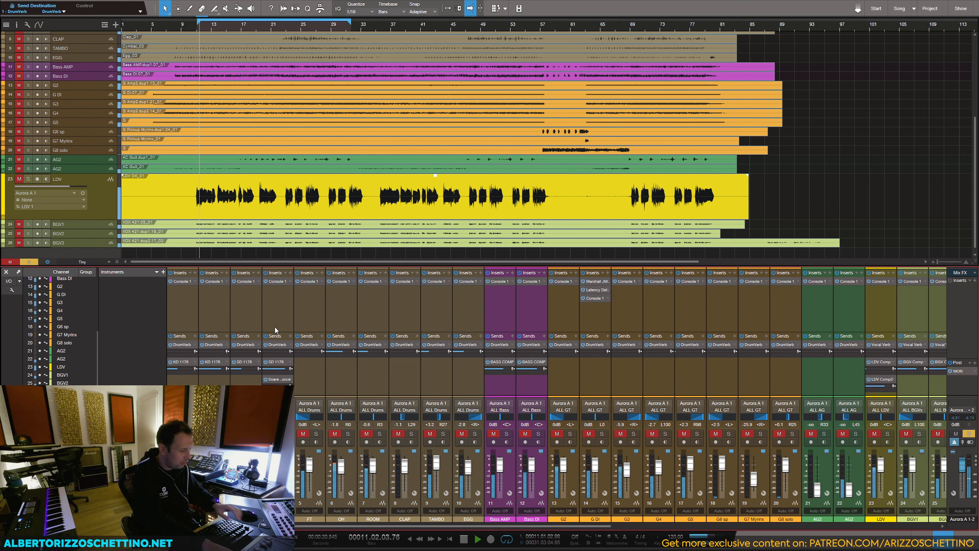
{"action": "left_click", "coordinate": [275, 327]}
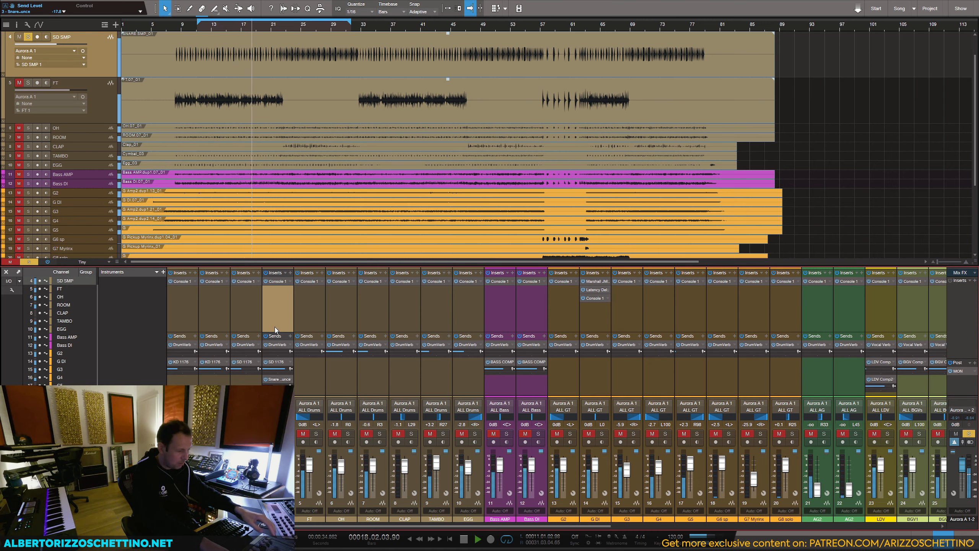
{"action": "key", "text": "s"}
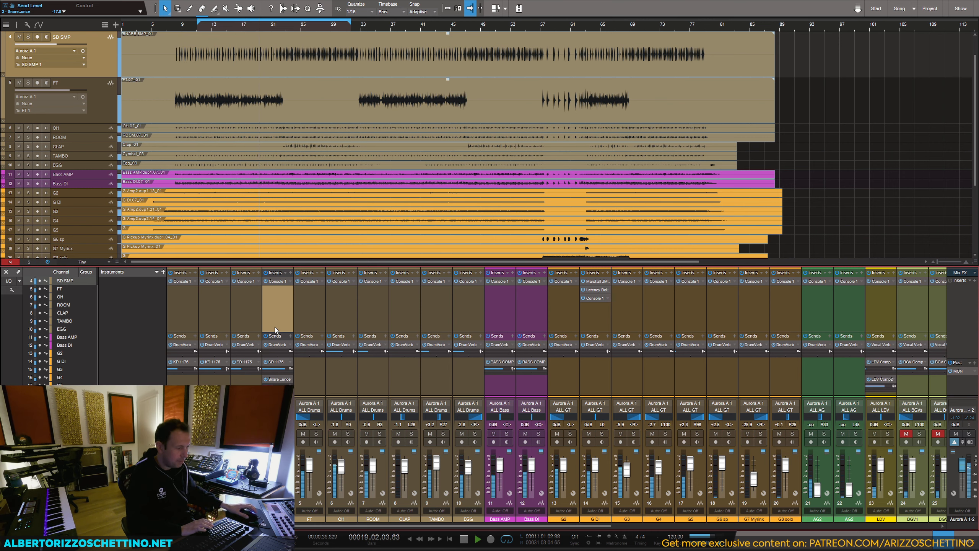
{"action": "key", "text": "space"}
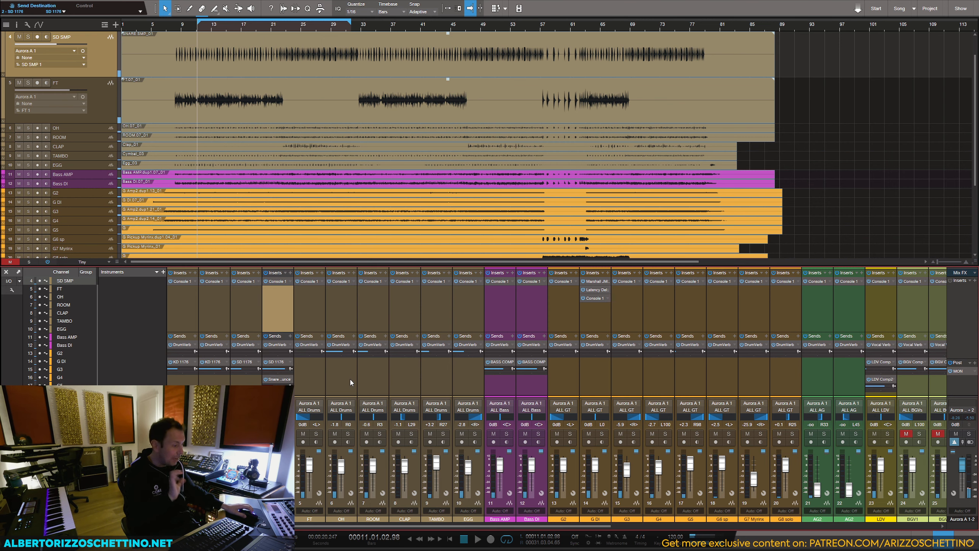
Step: Mute the LDV channel's send to LDV Comp2 and solo LDV
{"action": "left_click_drag", "start_coordinate": [402, 526], "coordinate": [721, 532]}
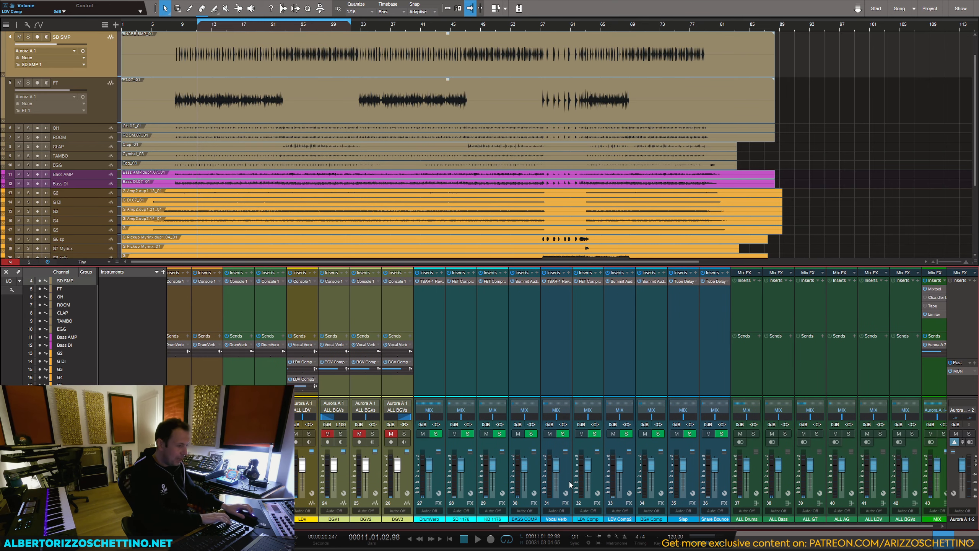
{"action": "left_click", "coordinate": [290, 380]}
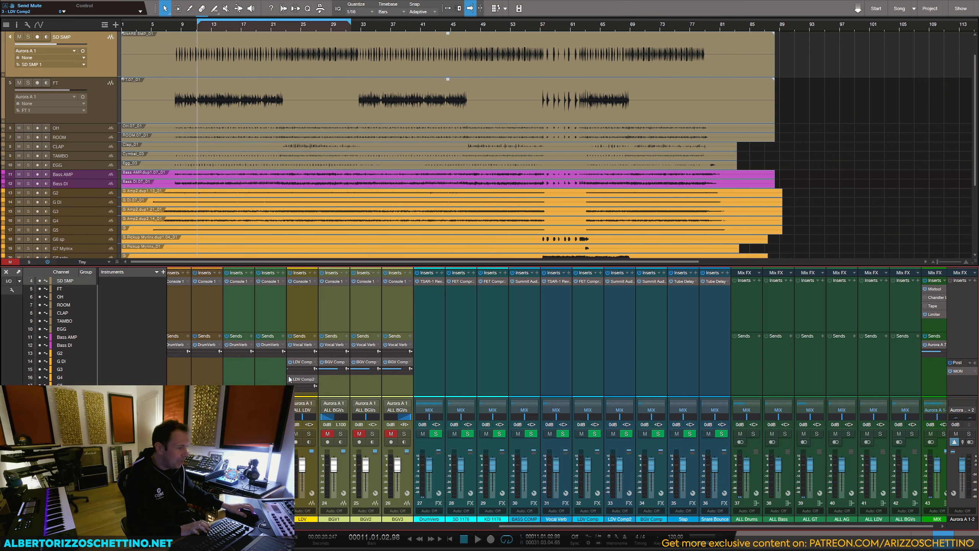
{"action": "left_click", "coordinate": [300, 309]}
{"action": "left_click", "coordinate": [310, 433]}
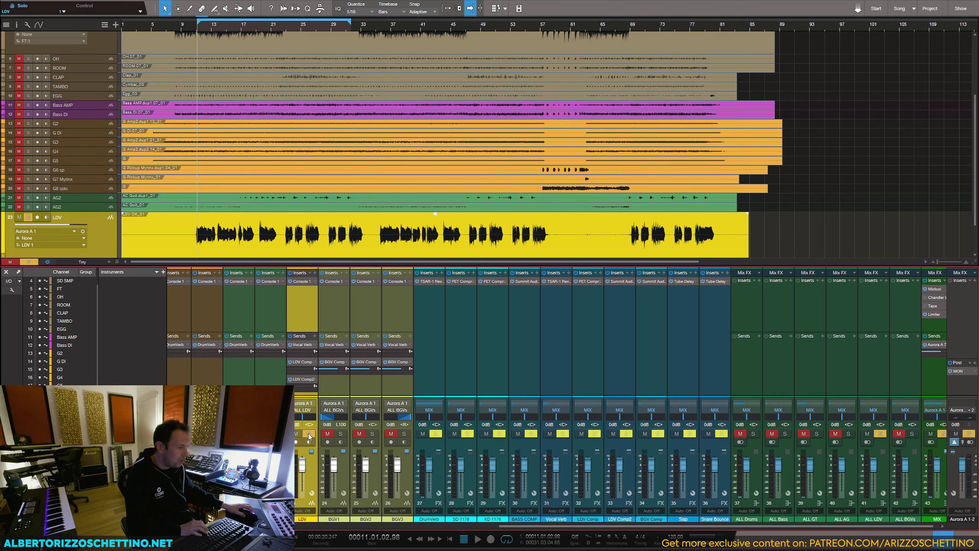
Step: Enlarge the mixer's sends area and add a send from LDV to the Slap channel
{"action": "left_click_drag", "start_coordinate": [304, 327], "coordinate": [304, 302]}
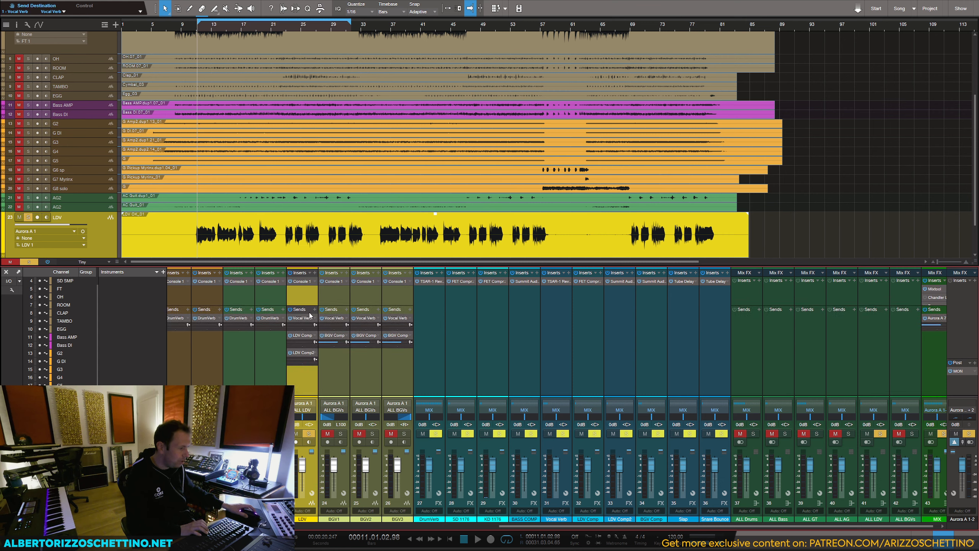
{"action": "left_click", "coordinate": [314, 309]}
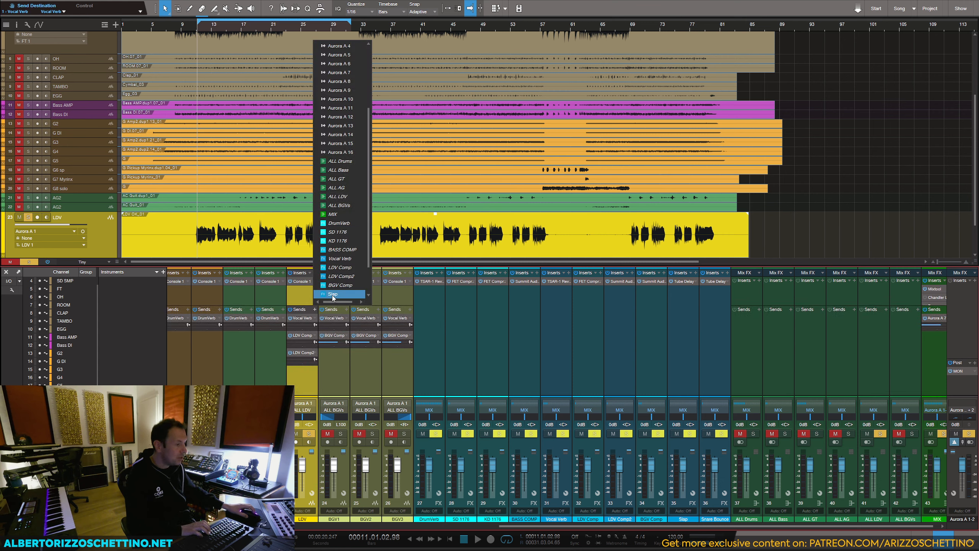
{"action": "left_click", "coordinate": [332, 294]}
Step: While playing, set the Slap channel's Tube Delay to a shorter time, 0% feedback, fully wet mix and 10.00 treble, then stop playback
{"action": "left_click", "coordinate": [683, 281]}
{"action": "key", "text": "space"}
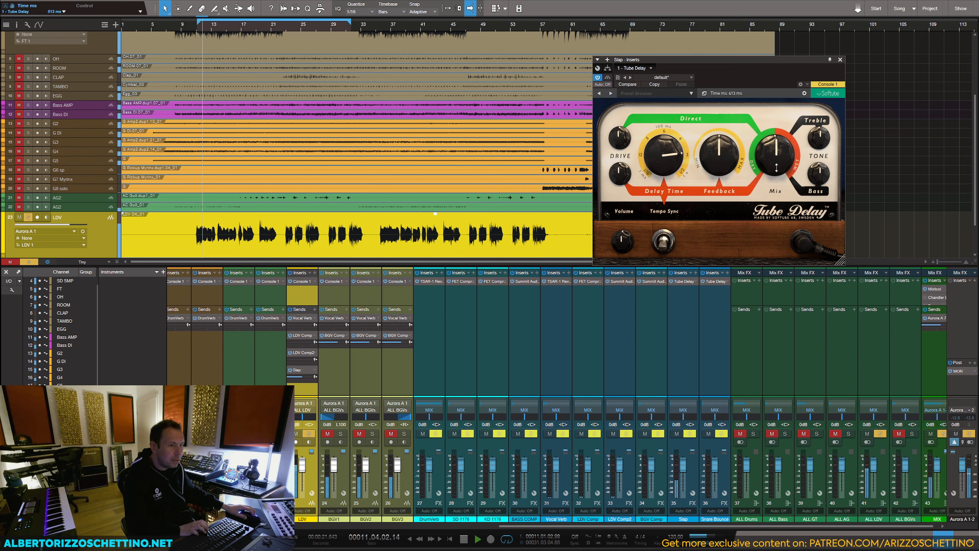
{"action": "left_click_drag", "start_coordinate": [660, 156], "coordinate": [712, 158]}
{"action": "left_click_drag", "start_coordinate": [814, 145], "coordinate": [814, 133]}
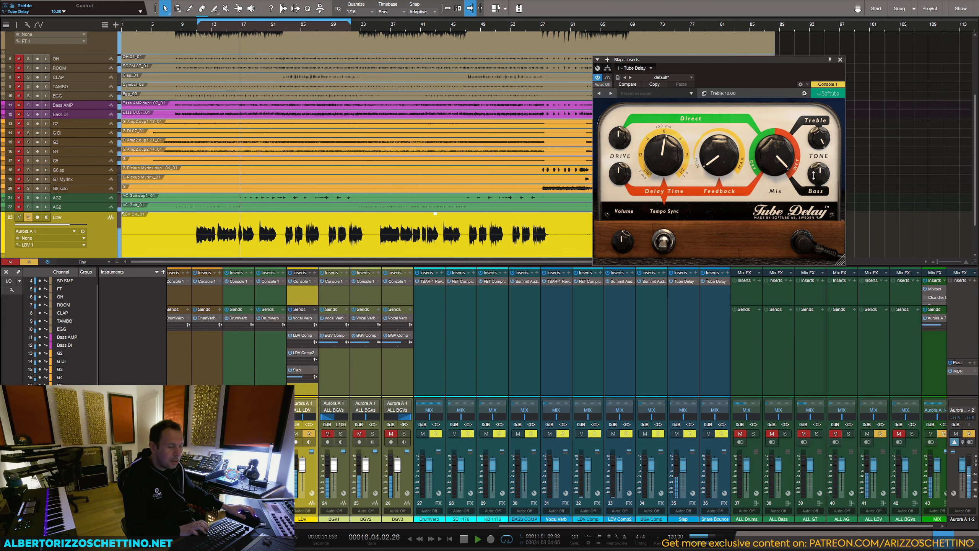
{"action": "key", "text": "space"}
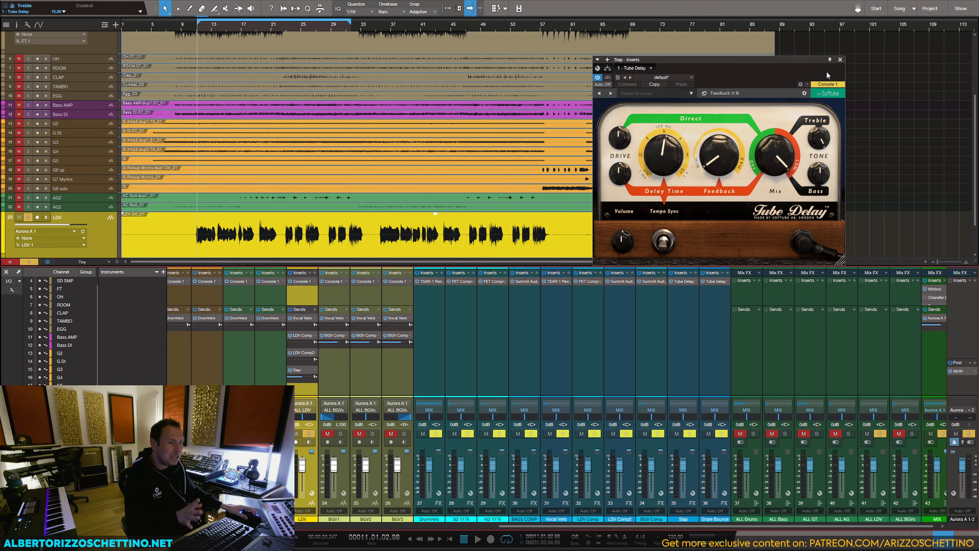
{"action": "left_click", "coordinate": [840, 60]}
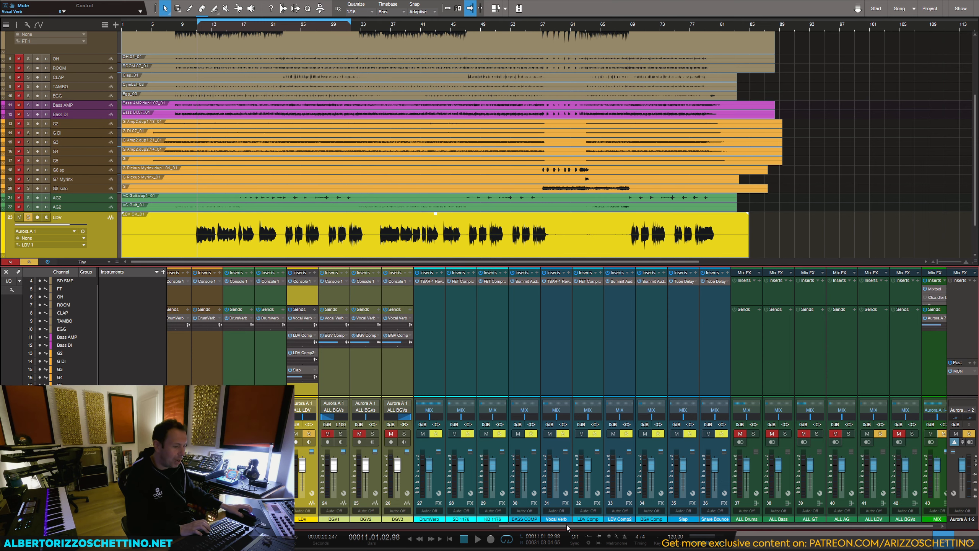
Step: Unsolo the LDV channel in the mixer
{"action": "left_click_drag", "start_coordinate": [565, 527], "coordinate": [362, 528]}
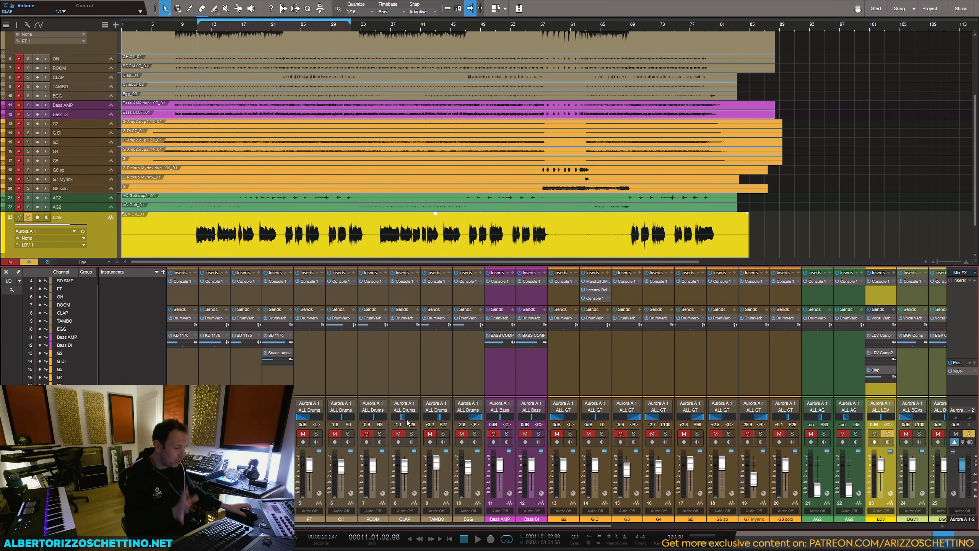
{"action": "left_click_drag", "start_coordinate": [548, 529], "coordinate": [686, 530]}
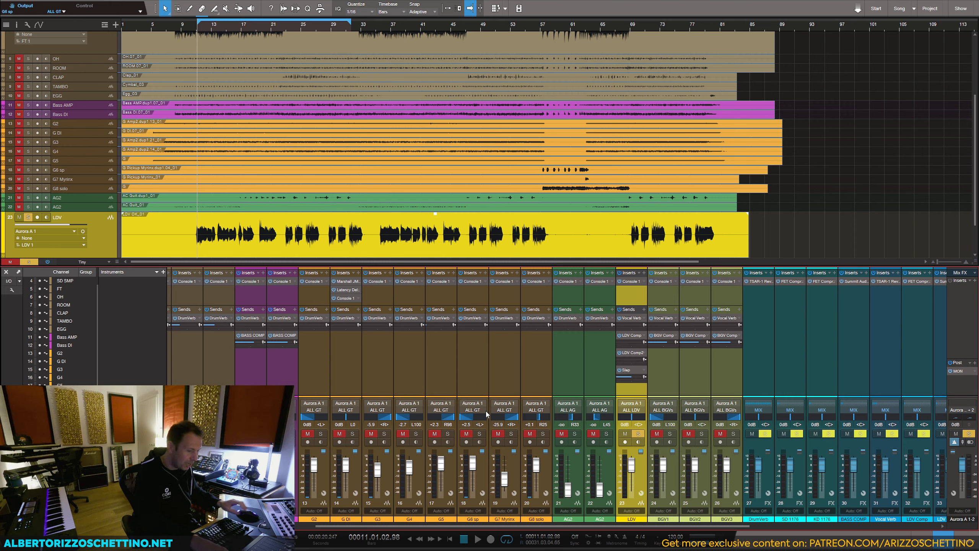
{"action": "left_click", "coordinate": [638, 433]}
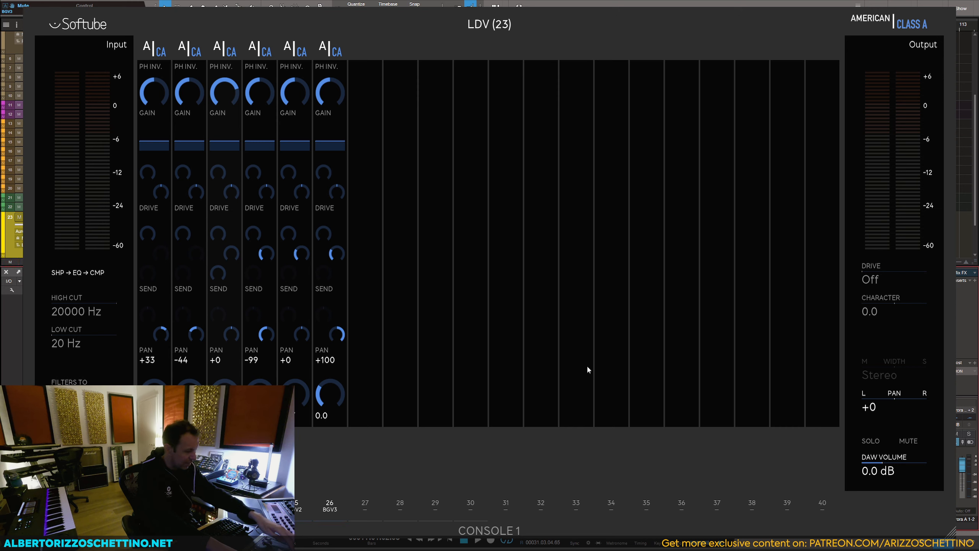
Step: Solo guitar channels 13 to 20 in Console 1, select G2 and listen to them
{"action": "key", "text": "space"}
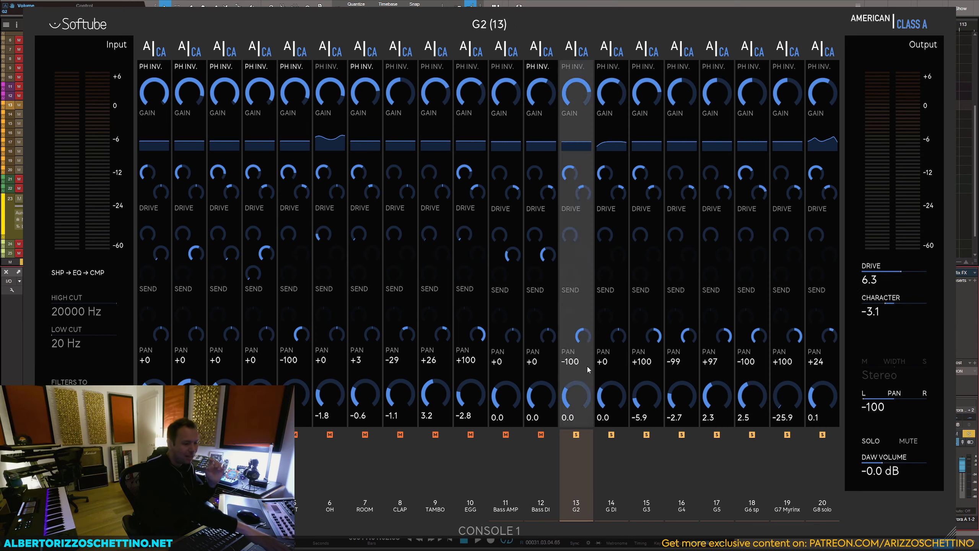
{"action": "key", "text": "space"}
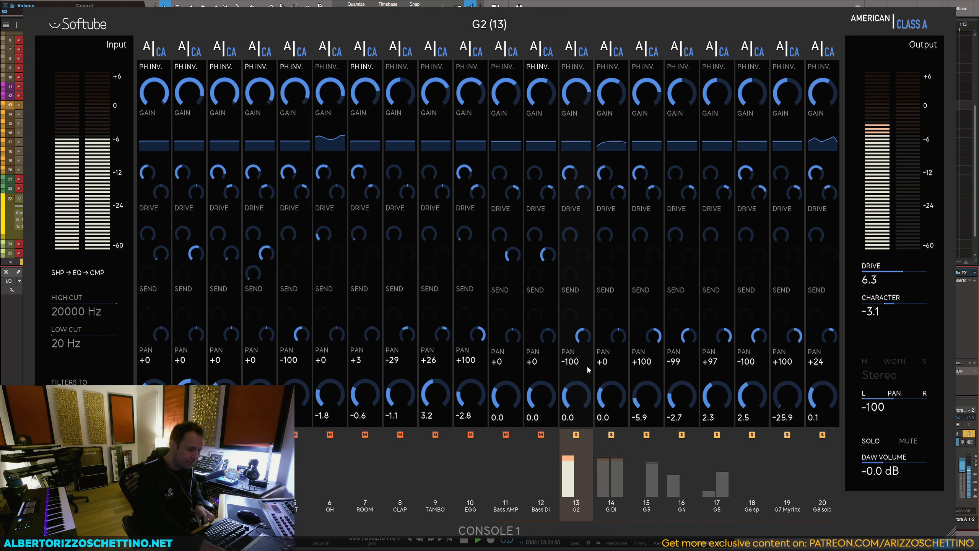
Step: Go to the LDV channel in Console 1 and set its drive to 6.7 during playback, then stop
{"action": "key", "text": "Page_Down"}
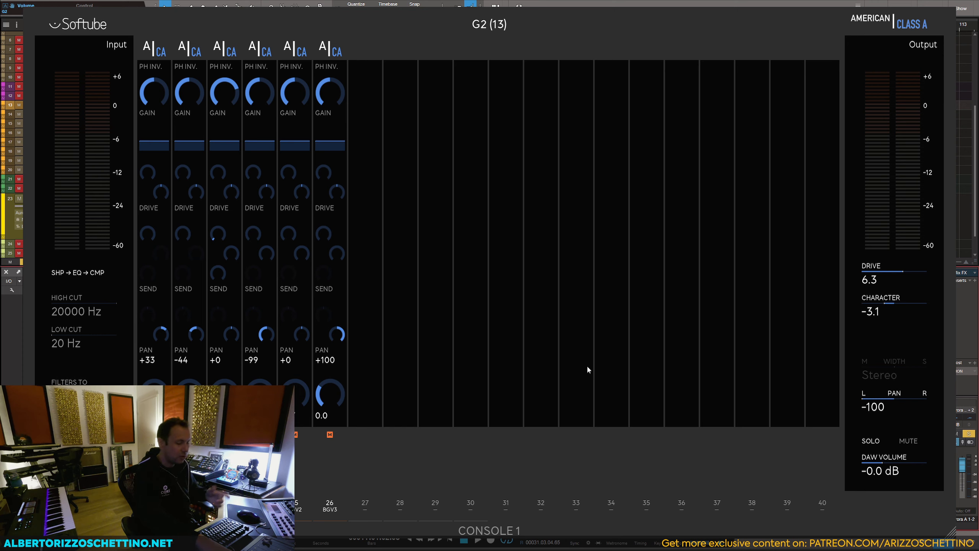
{"action": "key", "text": "space"}
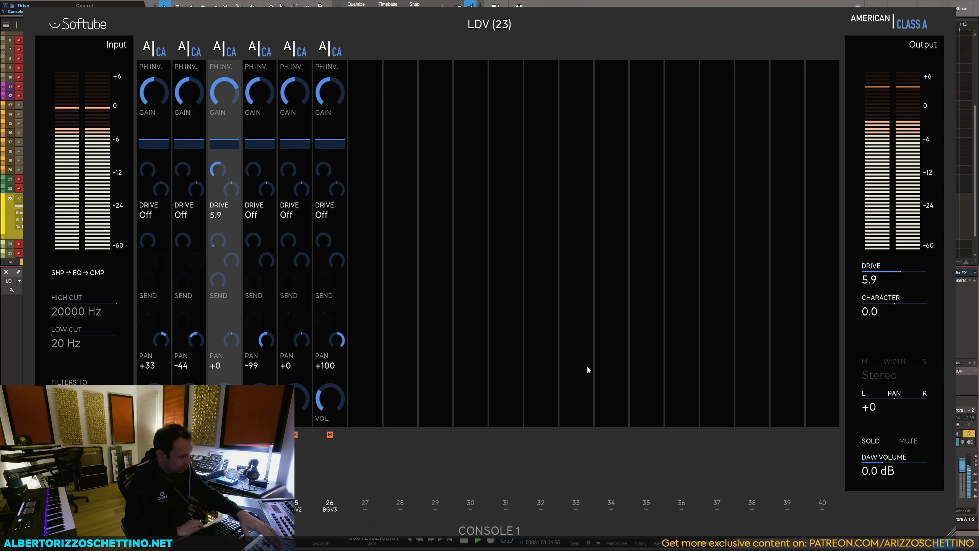
{"action": "key", "text": "space"}
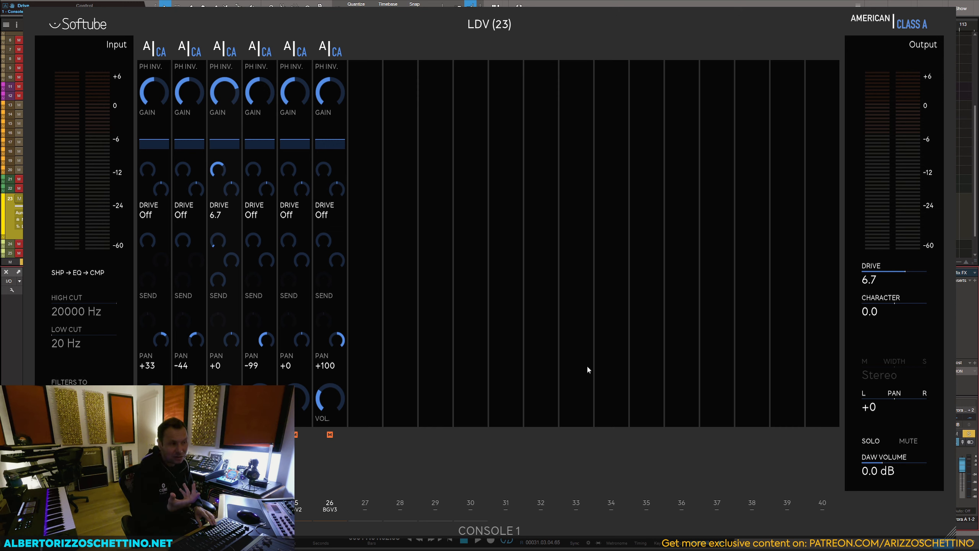
Step: Set LDV's cuts to 15000 Hz and 27 Hz, with EQ gains low 4.0, low mid 2.0 at 500 Hz, high mid 4.0 and high 6.0 dB
{"action": "key", "text": "space"}
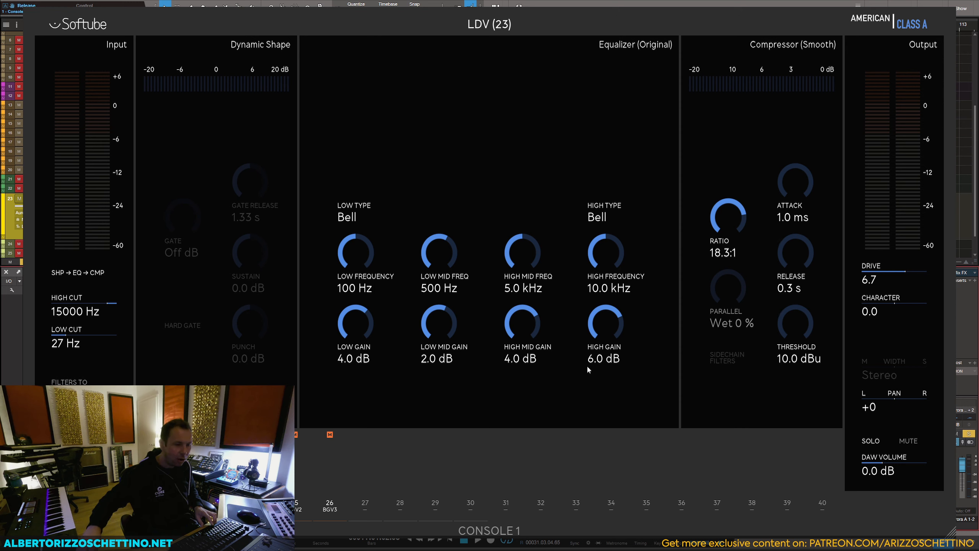
Step: Switch LDV to the SSL SL4000E Compressor with ratio 20.0, attack 3.0 ms, release 0.10 s and parallel 10%, and set DAW volume to 5.2 dB
{"action": "key", "text": "space"}
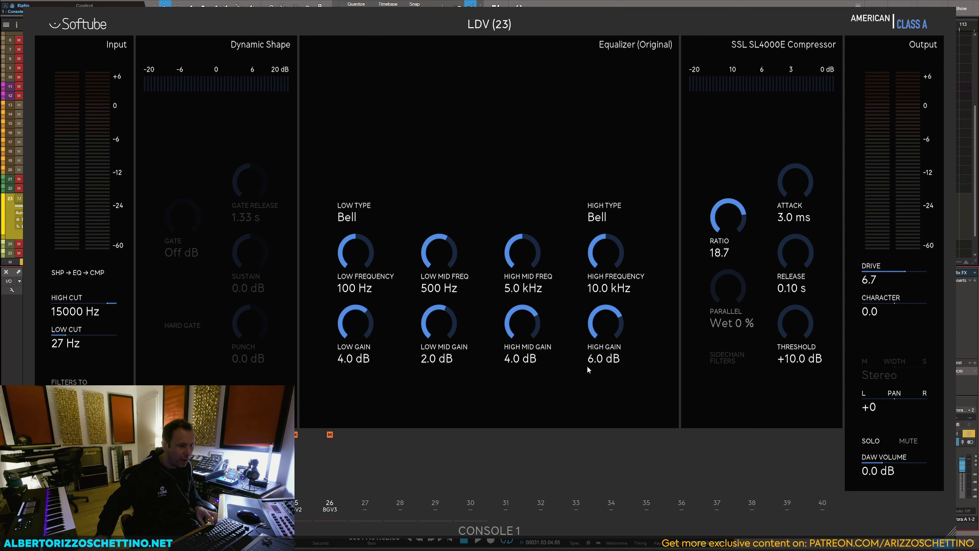
{"action": "key", "text": "space"}
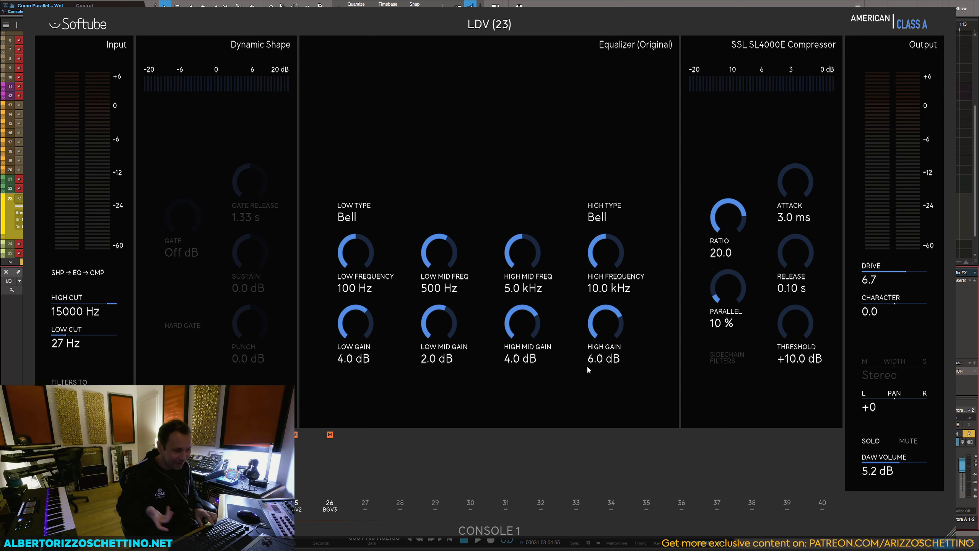
{"action": "key", "text": "space"}
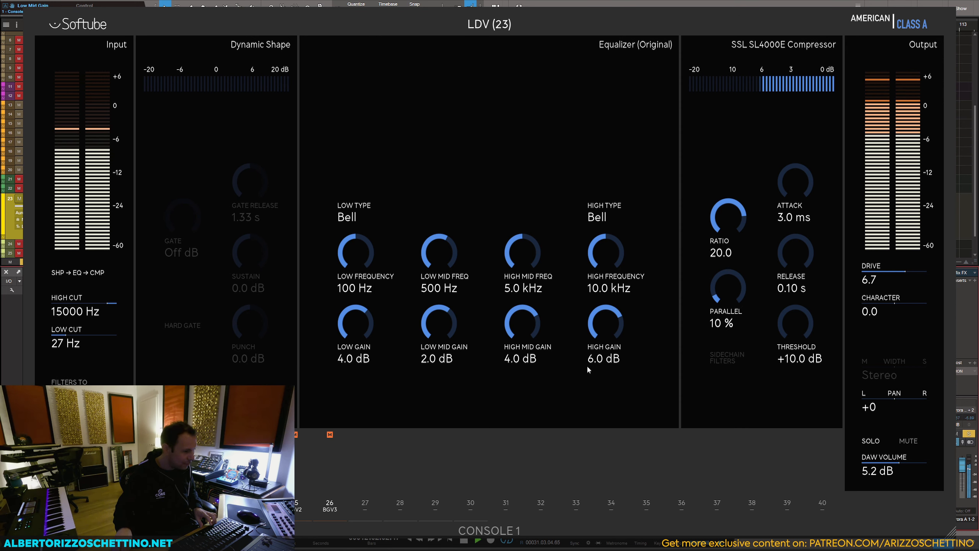
{"action": "key", "text": "space"}
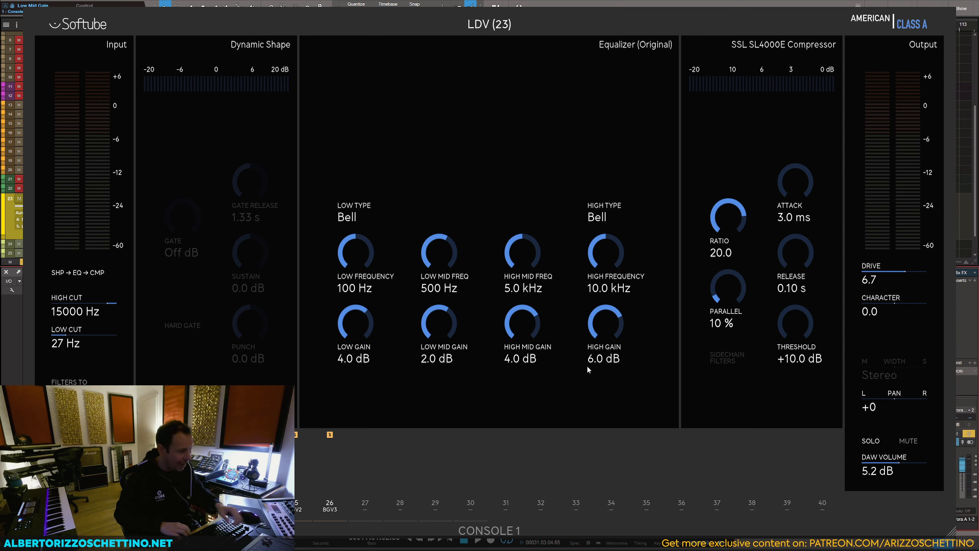
Step: Solo the BGV channels and balance their volumes during playback, setting BGV3's DAW volume to 6.2 dB, then stop
{"action": "key", "text": "Down"}
{"action": "key", "text": "Down"}
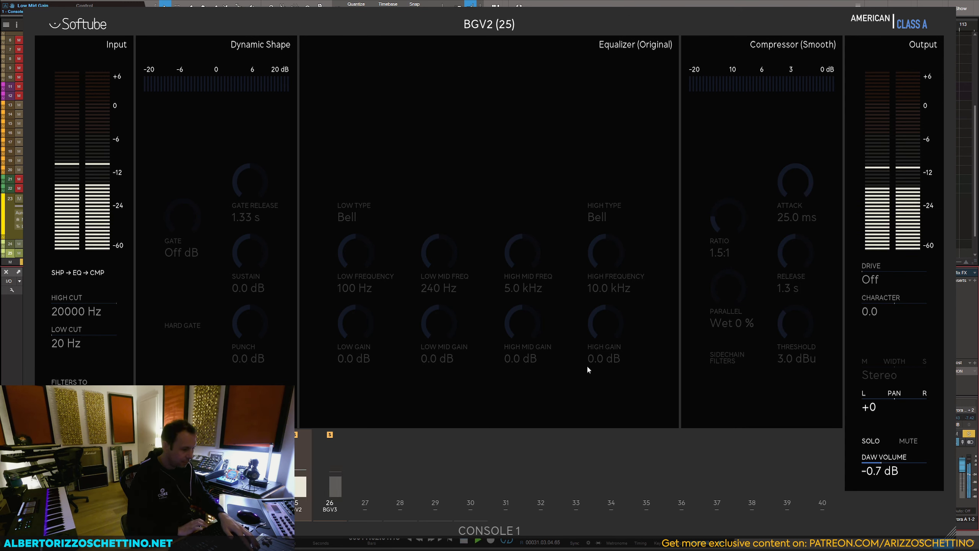
{"action": "key", "text": "Down"}
{"action": "key", "text": "Up"}
{"action": "key", "text": "Up"}
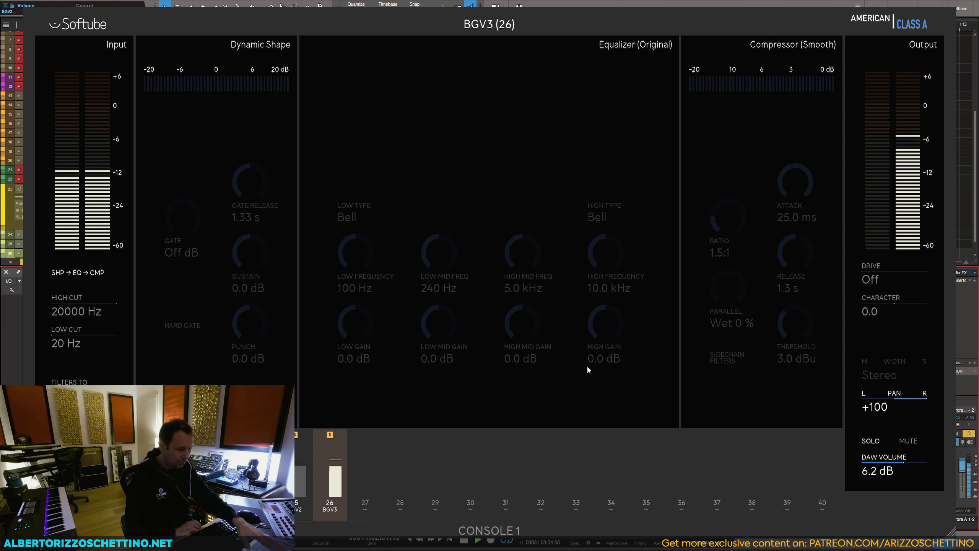
{"action": "key", "text": "space"}
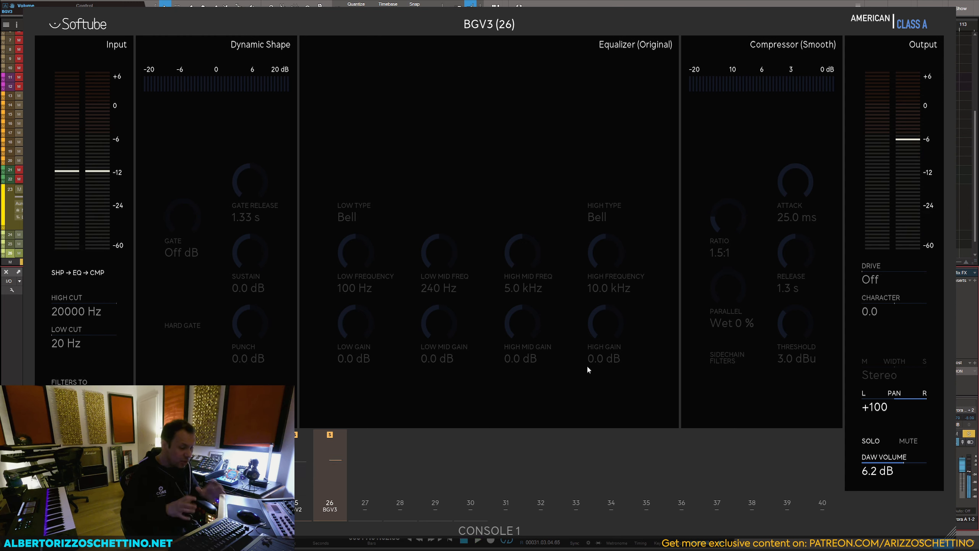
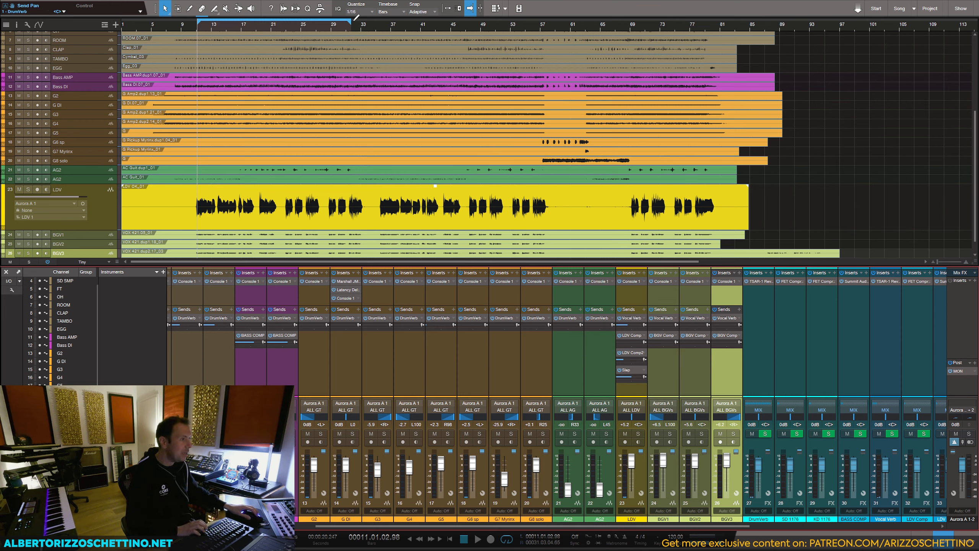
Step: Extend the loop's end to about bar 85 and lower the BGV channel volumes while playing the song from bar 11
{"action": "left_click_drag", "start_coordinate": [351, 22], "coordinate": [751, 36]}
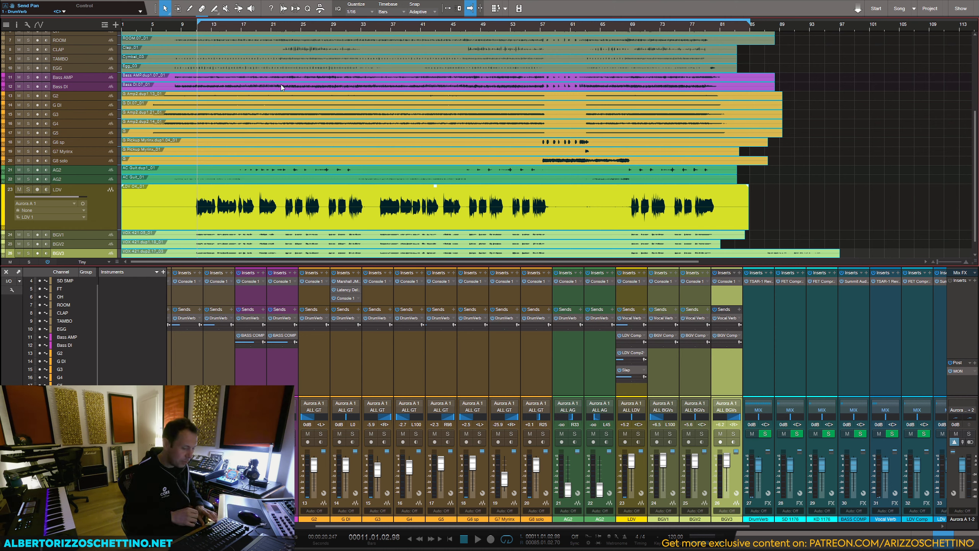
{"action": "key", "text": "space"}
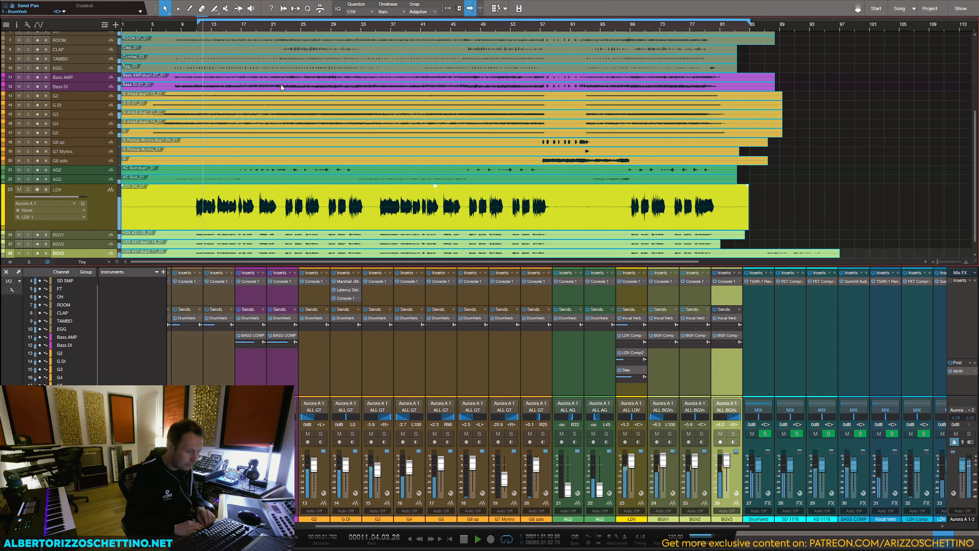
{"action": "key", "text": "space"}
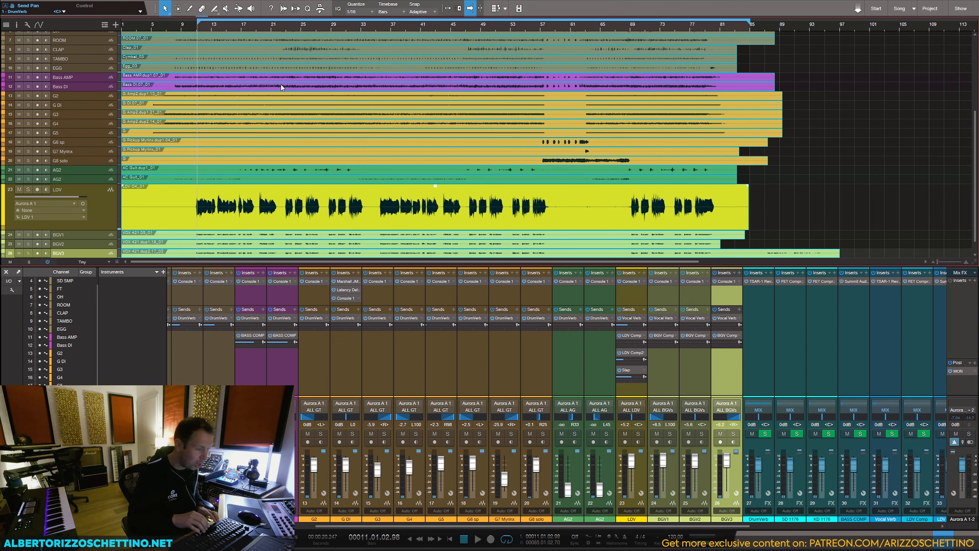
{"action": "key", "text": "space"}
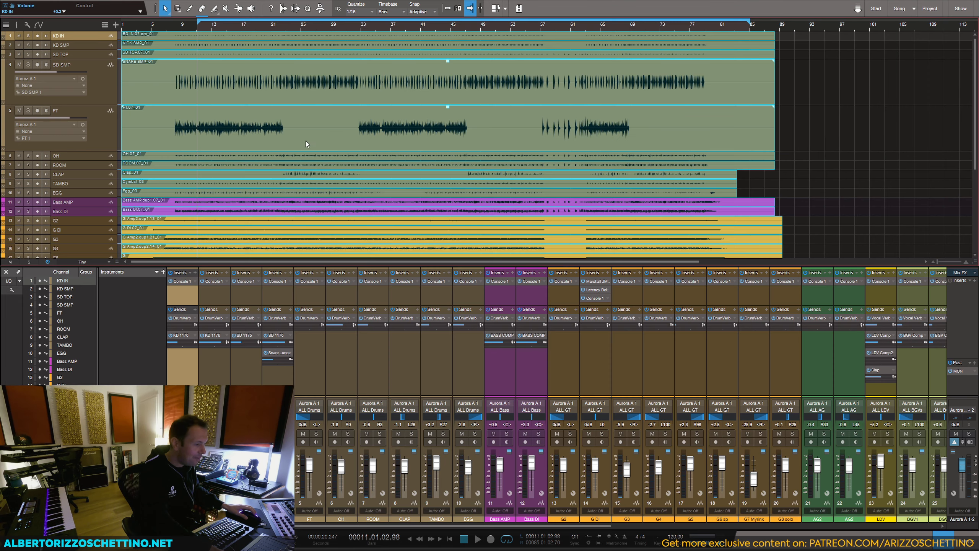
Step: Extend the loop's start back to bar 5 and rebalance the track volumes during playback, setting G8 solo to -1.1 dB
{"action": "left_click", "coordinate": [374, 527]}
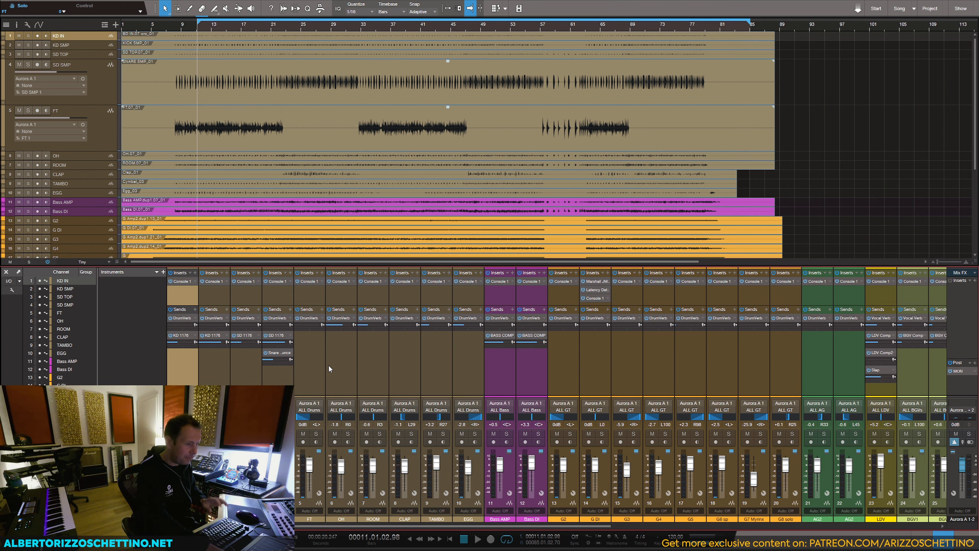
{"action": "left_click", "coordinate": [468, 362]}
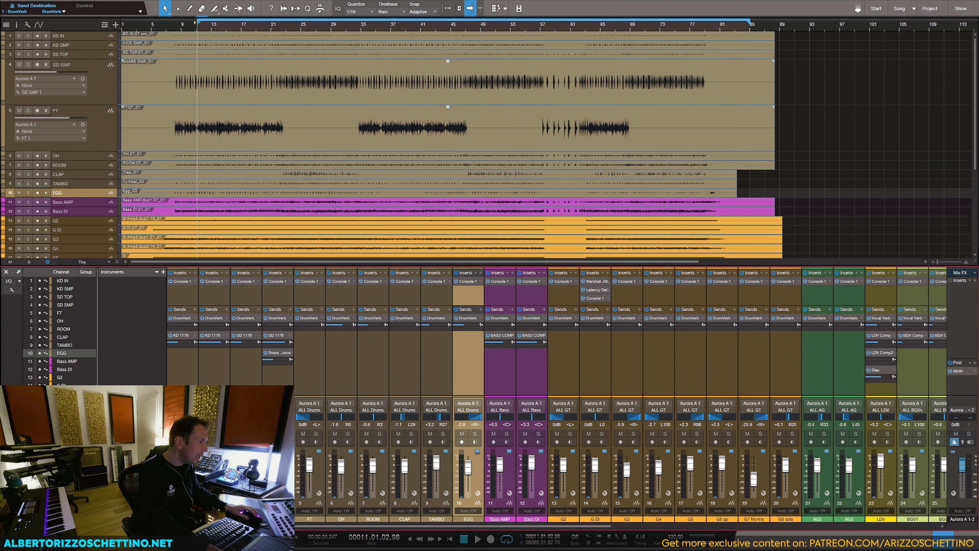
{"action": "key", "text": "ctrl+a"}
{"action": "left_click", "coordinate": [152, 25]}
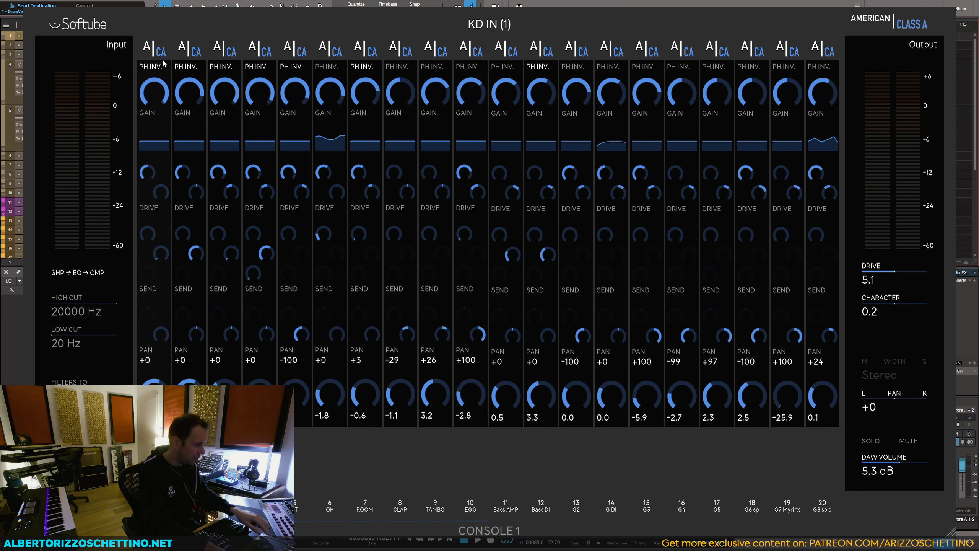
{"action": "key", "text": "space"}
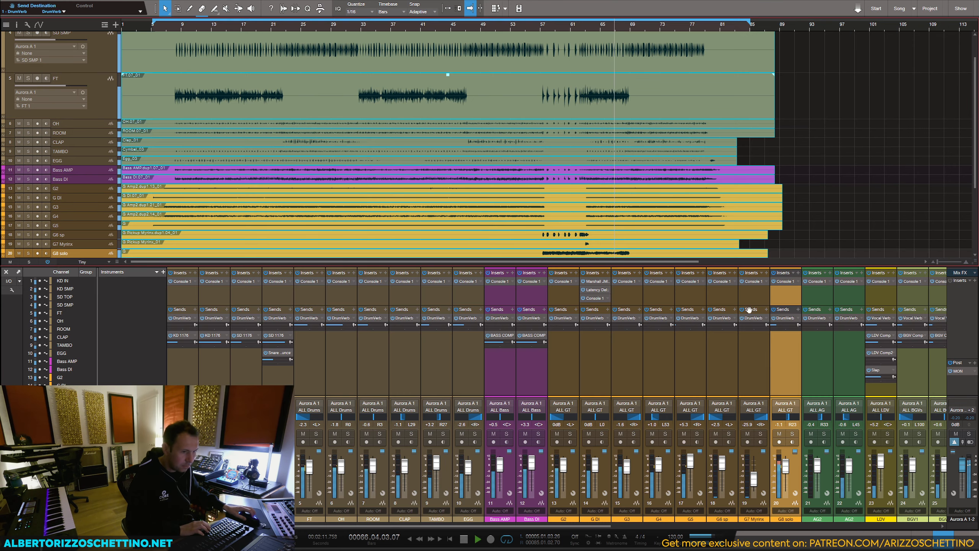
Step: Add a send from the G8 solo channel to the Slap effect channel
{"action": "left_click", "coordinate": [781, 293]}
{"action": "scroll", "coordinate": [729, 370], "scroll_direction": "right", "scroll_amount": 1}
{"action": "scroll", "coordinate": [729, 370], "scroll_direction": "right", "scroll_amount": 6}
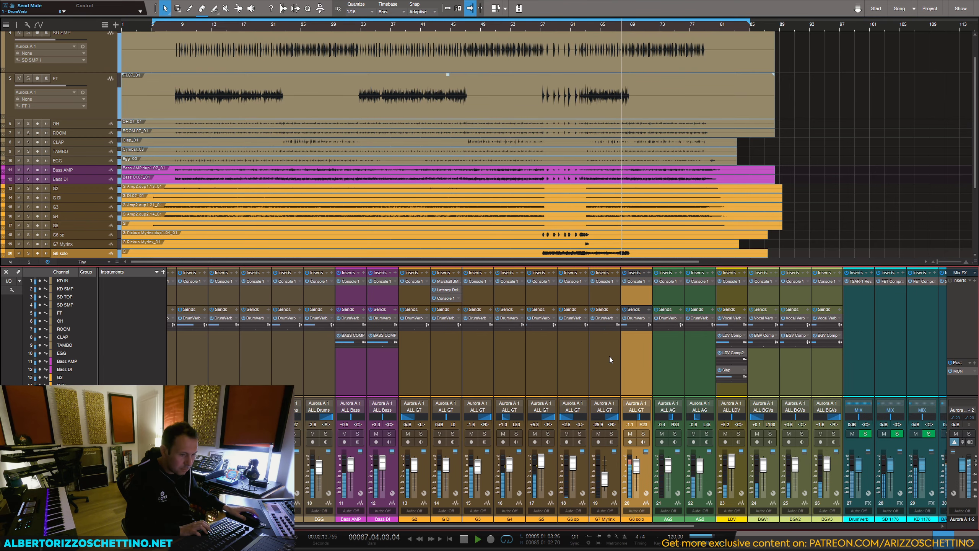
{"action": "scroll", "coordinate": [679, 384], "scroll_direction": "right", "scroll_amount": 6}
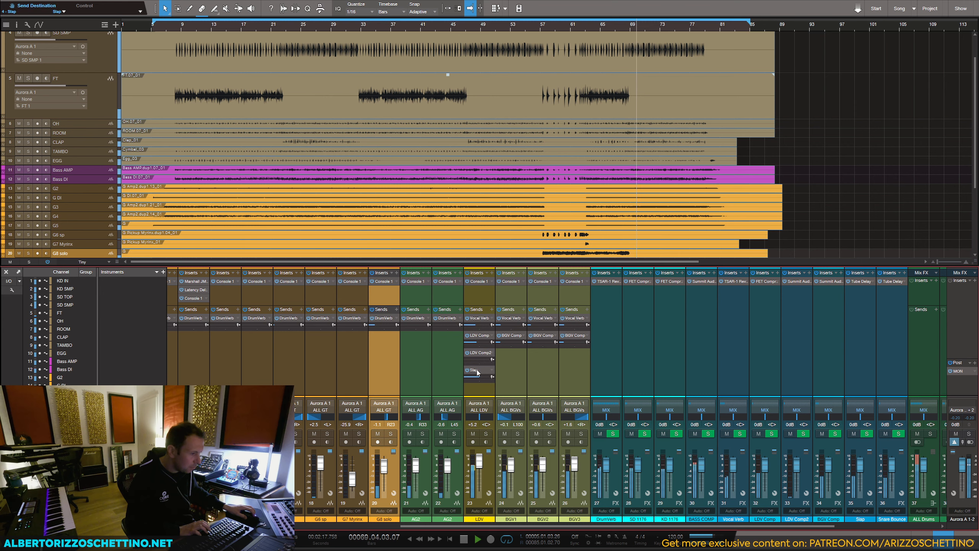
{"action": "left_click", "coordinate": [397, 315]}
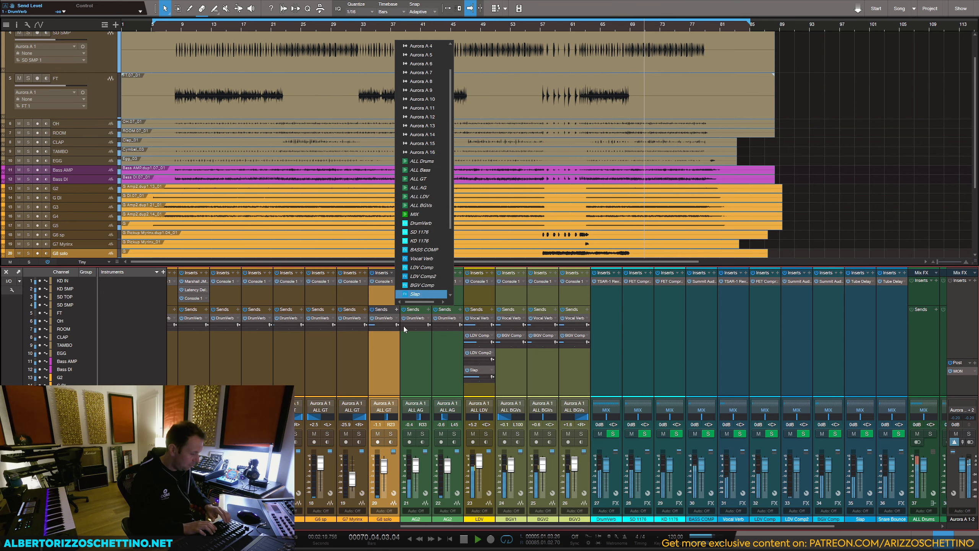
{"action": "left_click", "coordinate": [415, 293]}
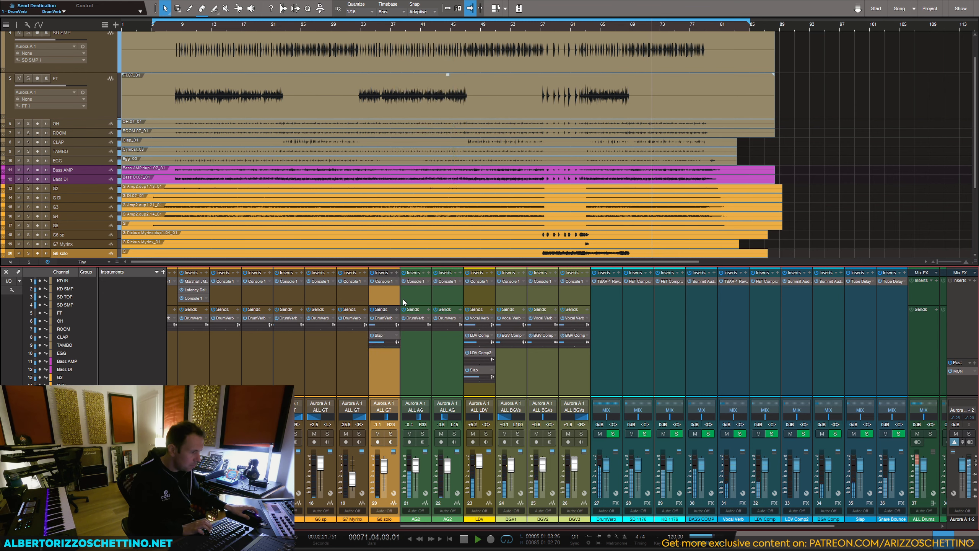
Step: Play the song from bar 61 and adjust the level of G8 solo's Slap send
{"action": "key", "text": "space"}
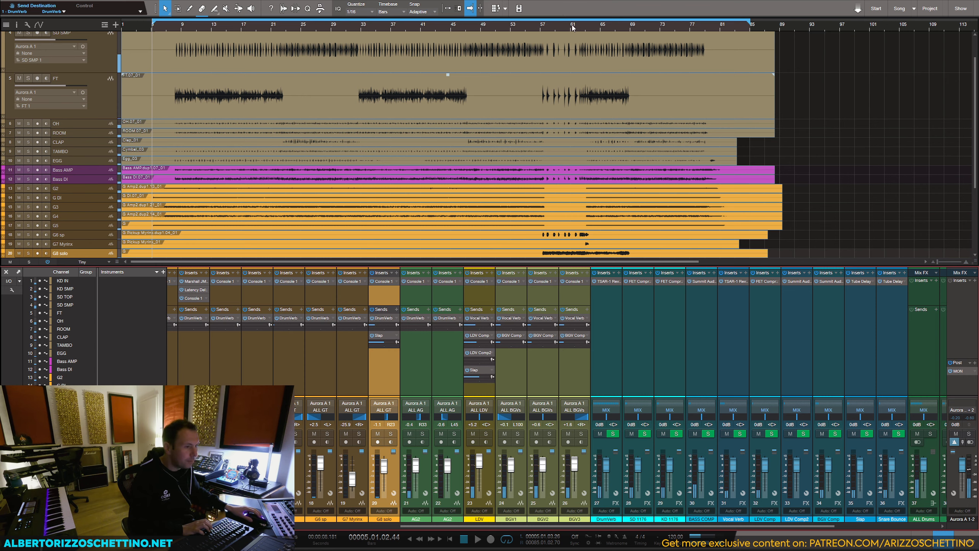
{"action": "left_click", "coordinate": [573, 26]}
{"action": "key", "text": "space"}
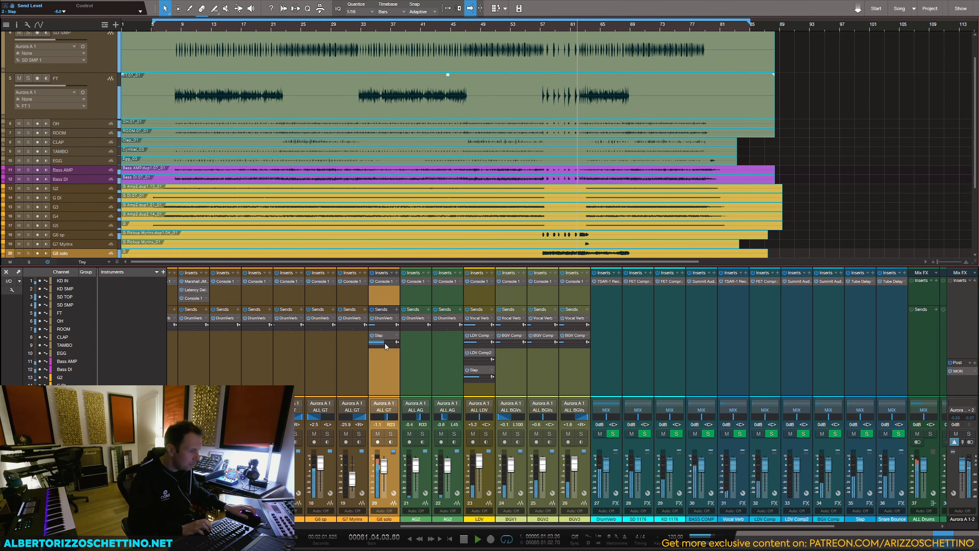
{"action": "left_click_drag", "start_coordinate": [385, 343], "coordinate": [384, 343]}
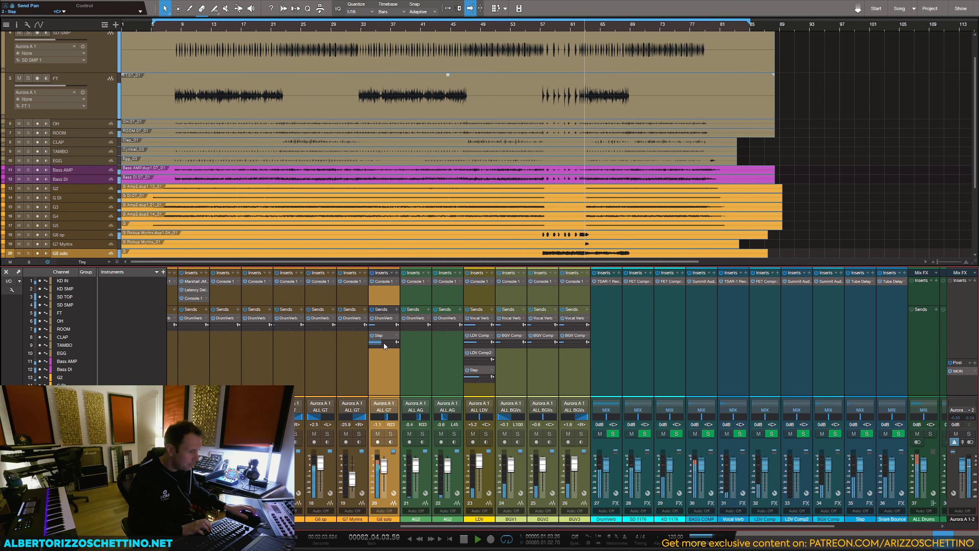
Step: Stop playback, remove the Slap send from G8 solo and insert Tube Delay on that channel instead
{"action": "key", "text": "space"}
{"action": "left_click", "coordinate": [396, 335]}
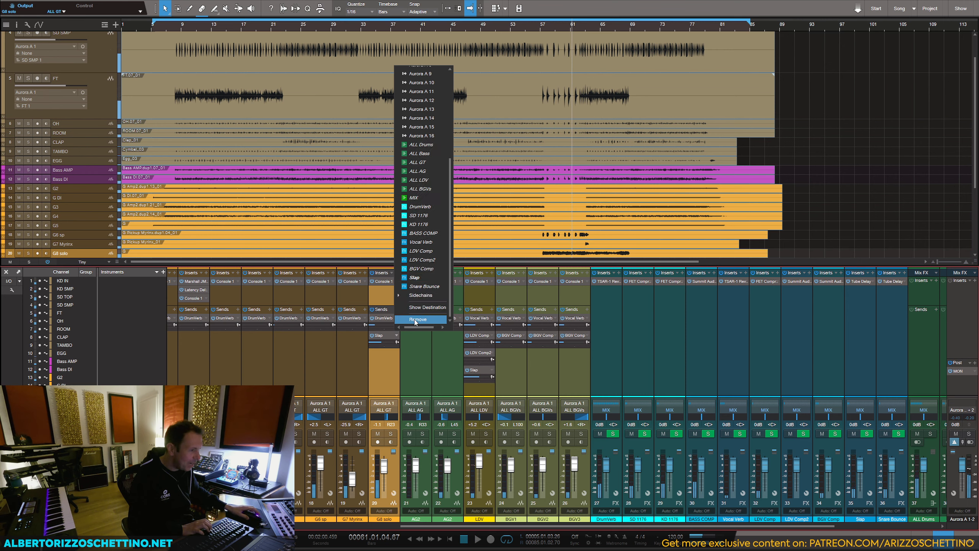
{"action": "left_click", "coordinate": [415, 320]}
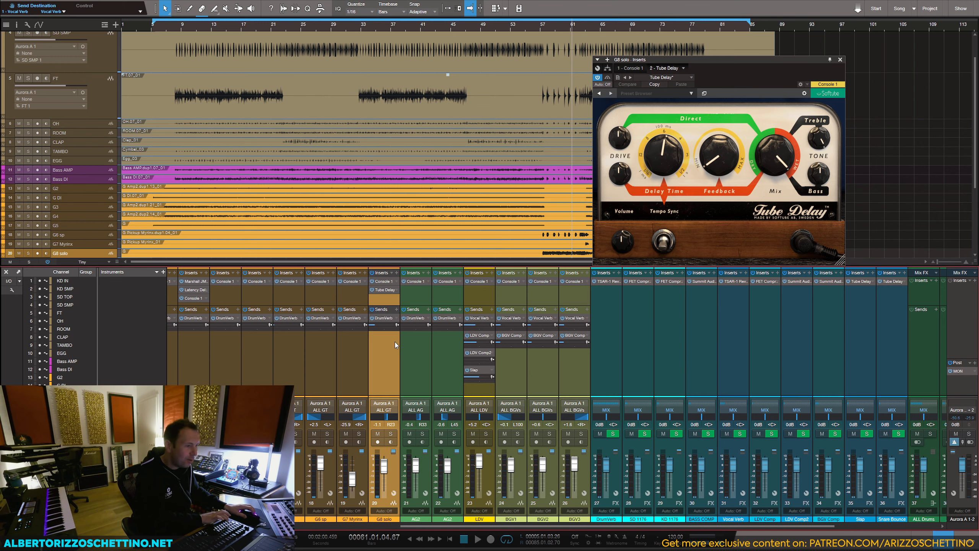
Step: Search the plug-ins for tla and insert the Summit Audio TLA-100A on the G8 solo channel
{"action": "left_click", "coordinate": [397, 274]}
{"action": "type", "text": "fet"}
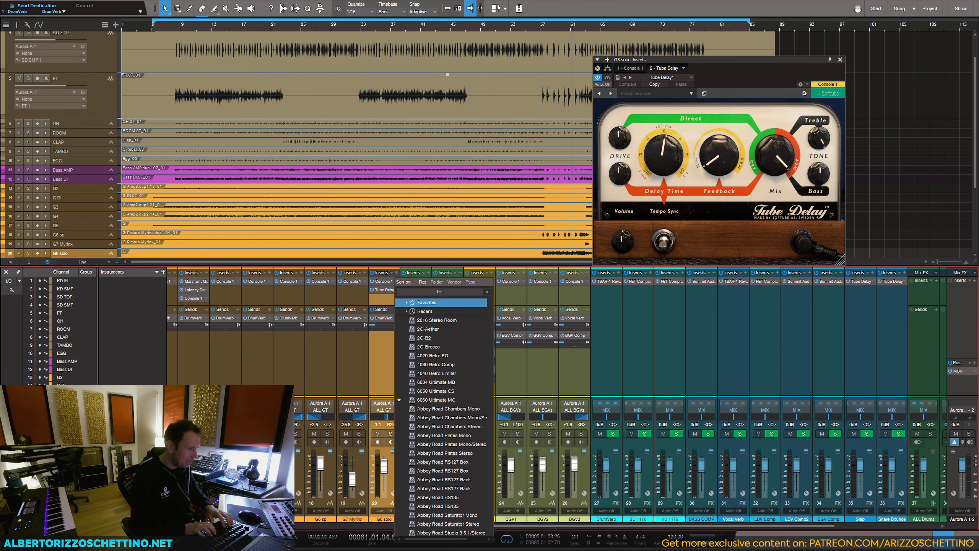
{"action": "key", "text": "BackSpace"}
{"action": "key", "text": "BackSpace"}
{"action": "key", "text": "BackSpace"}
{"action": "type", "text": "tla"}
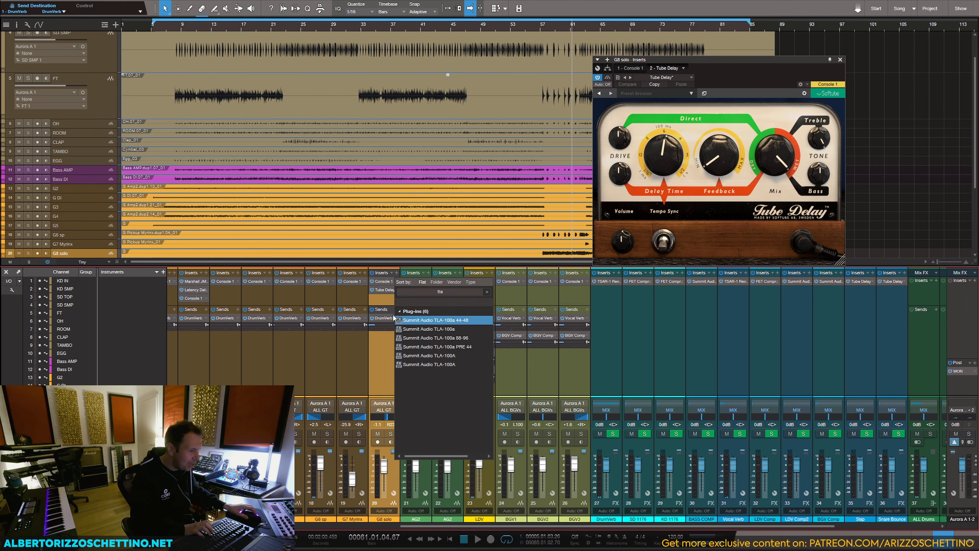
{"action": "left_click", "coordinate": [426, 355]}
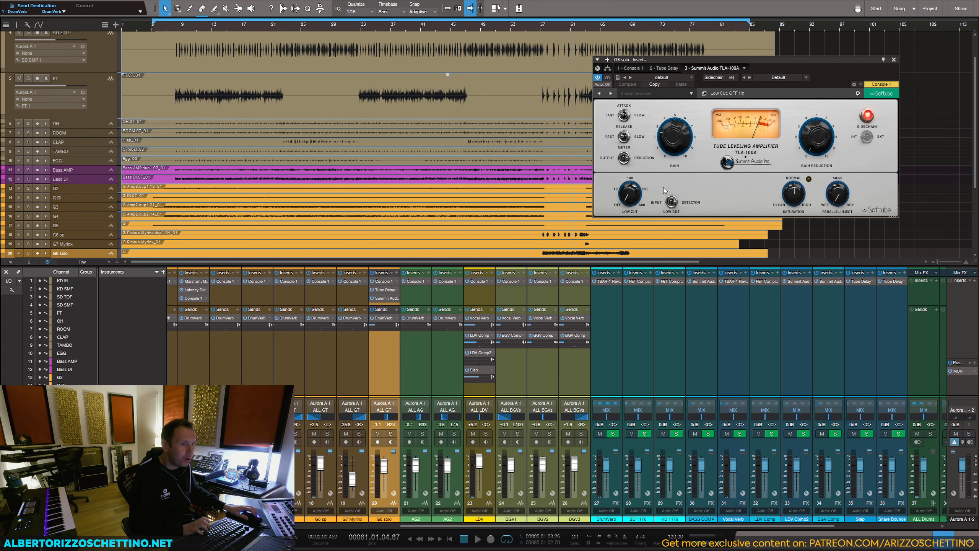
Step: During playback of the solo section, set the TLA-100A's gain reduction to about 1.6, turn saturation toward clean and switch the low cut off
{"action": "key", "text": "space"}
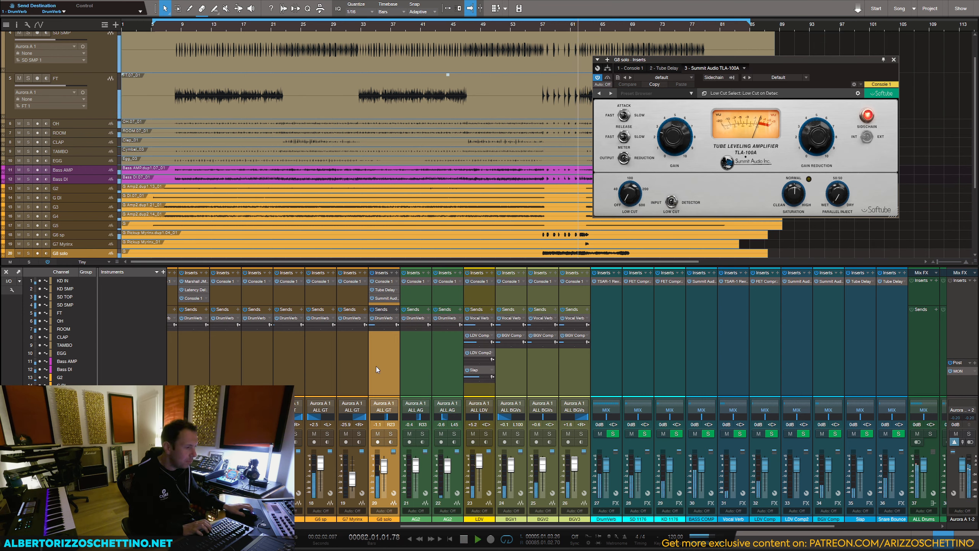
{"action": "key", "text": "space"}
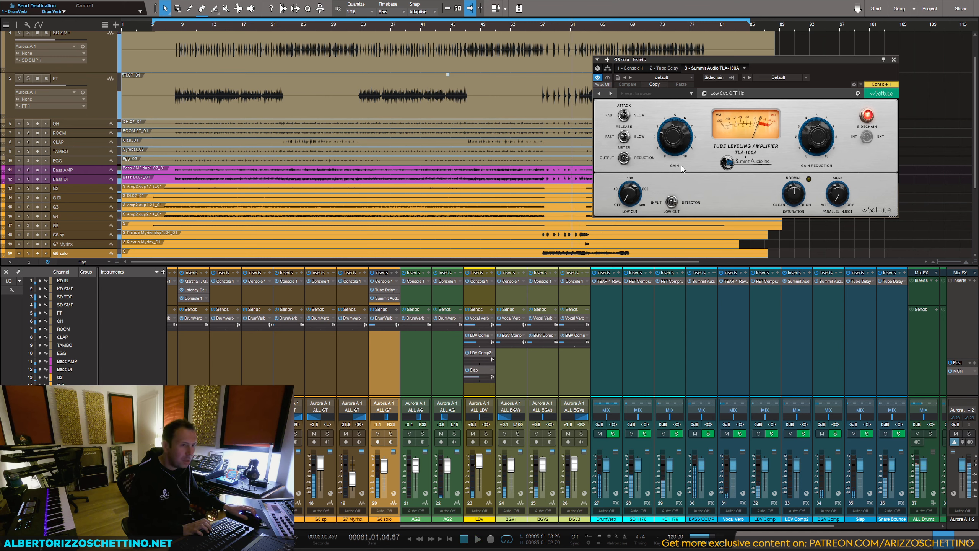
{"action": "left_click", "coordinate": [372, 298]}
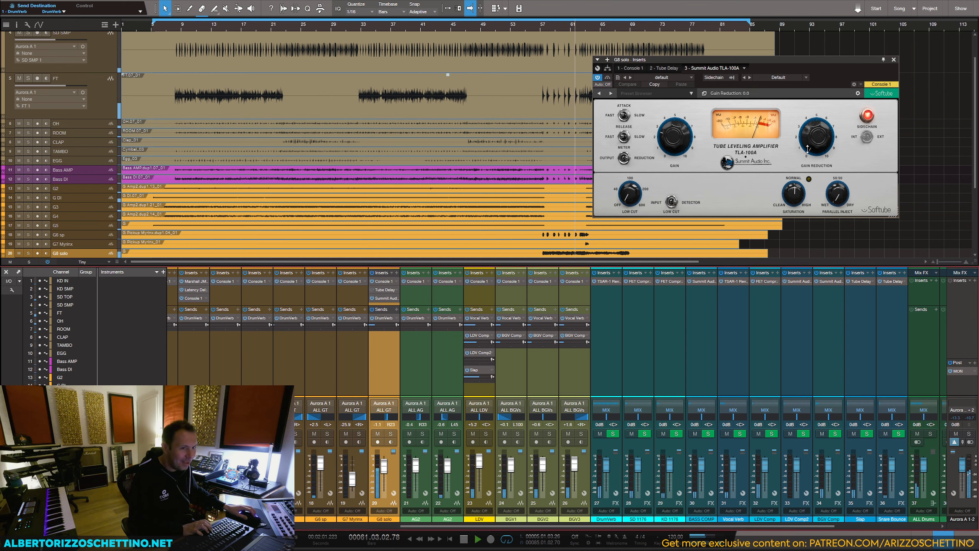
{"action": "left_click", "coordinate": [555, 26]}
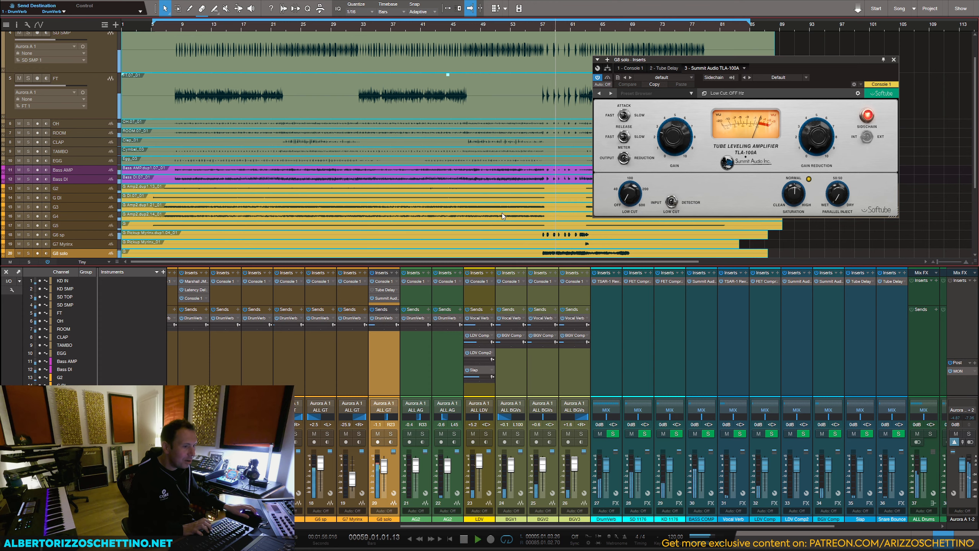
{"action": "left_click_drag", "start_coordinate": [816, 139], "coordinate": [817, 130]}
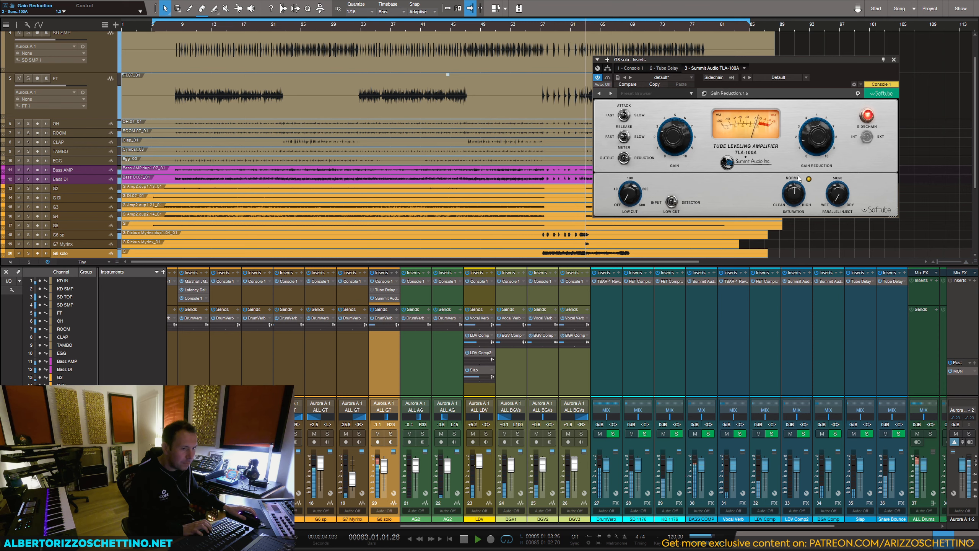
{"action": "left_click_drag", "start_coordinate": [793, 188], "coordinate": [790, 202]}
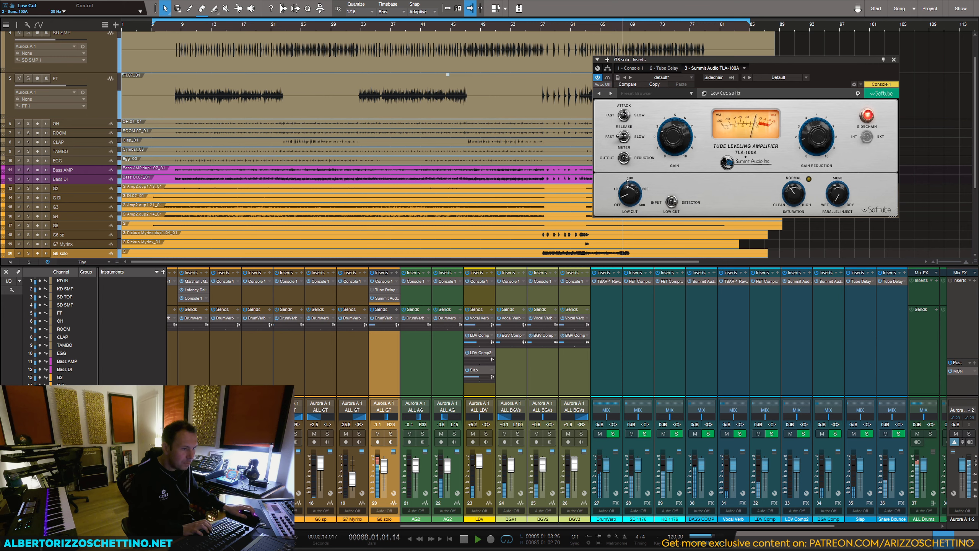
{"action": "left_click_drag", "start_coordinate": [632, 196], "coordinate": [630, 204]}
{"action": "key", "text": "space"}
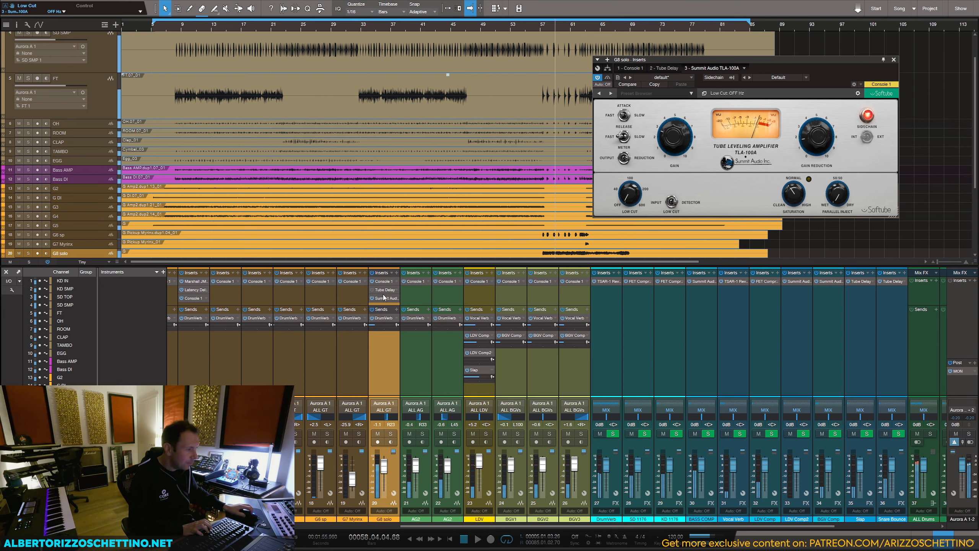
Step: Reorder G8 solo's inserts so Tube Delay follows the TLA-100A, then open the delay and audition the soloed channel
{"action": "left_click_drag", "start_coordinate": [385, 290], "coordinate": [382, 304]}
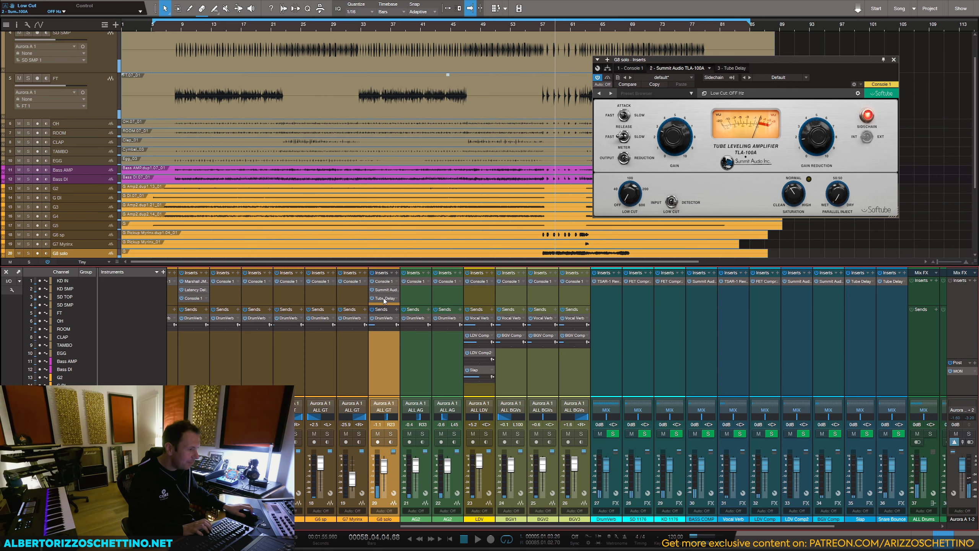
{"action": "double_click", "coordinate": [384, 299]}
{"action": "left_click", "coordinate": [391, 433]}
{"action": "key", "text": "space"}
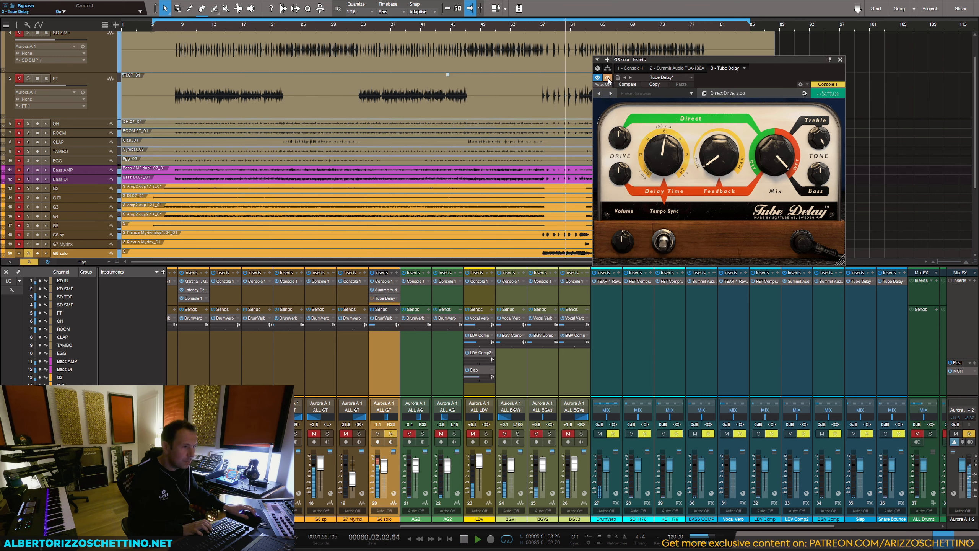
{"action": "key", "text": "space"}
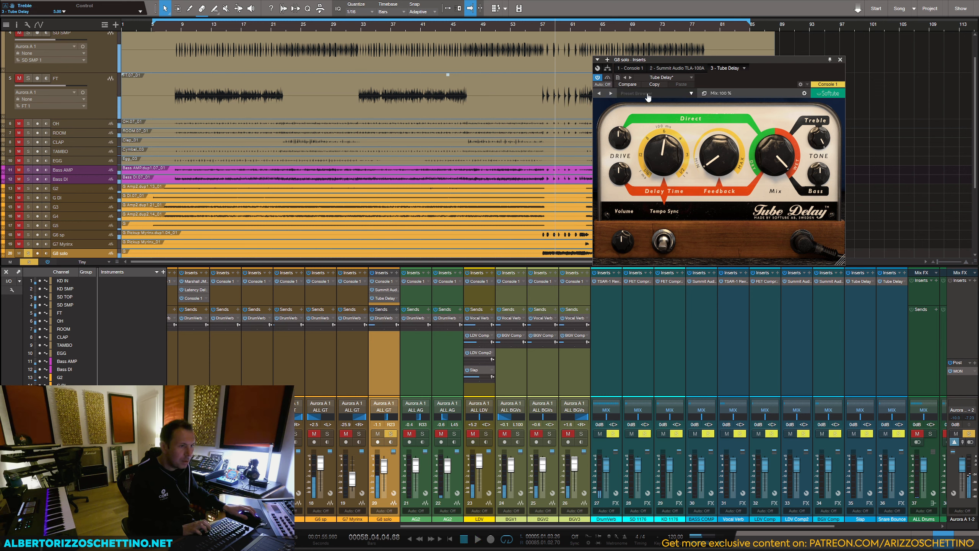
Step: Load the Deep beat preset in G8 solo's Tube Delay
{"action": "left_click", "coordinate": [649, 93]}
{"action": "mouse_move", "coordinate": [650, 104]}
{"action": "mouse_move", "coordinate": [711, 104]}
{"action": "left_click", "coordinate": [711, 121]}
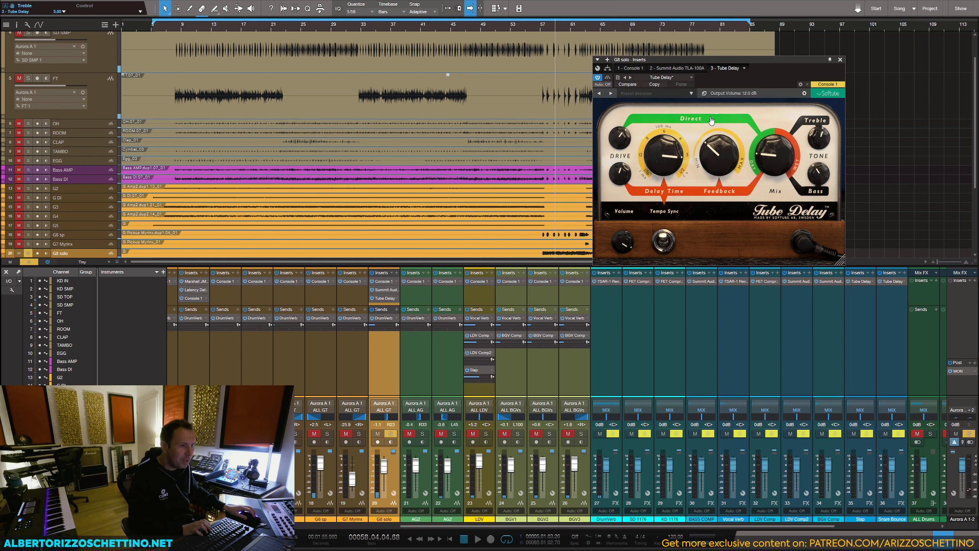
Step: Set Tube Delay's direct drive, delay time and feedback to their midpoints, mix to 50% and bass to 5.00, and lower the delay drive
{"action": "left_click", "coordinate": [618, 139], "text": "alt"}
{"action": "left_click", "coordinate": [665, 152], "text": "alt"}
{"action": "left_click", "coordinate": [719, 153], "text": "alt"}
{"action": "left_click", "coordinate": [771, 154], "text": "alt"}
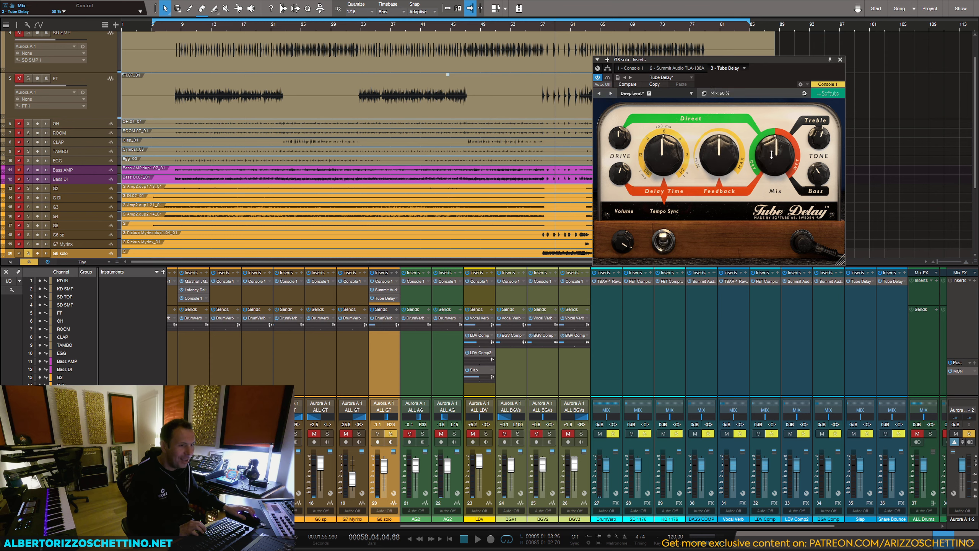
{"action": "left_click_drag", "start_coordinate": [630, 169], "coordinate": [629, 181]}
{"action": "left_click", "coordinate": [813, 173], "text": "alt"}
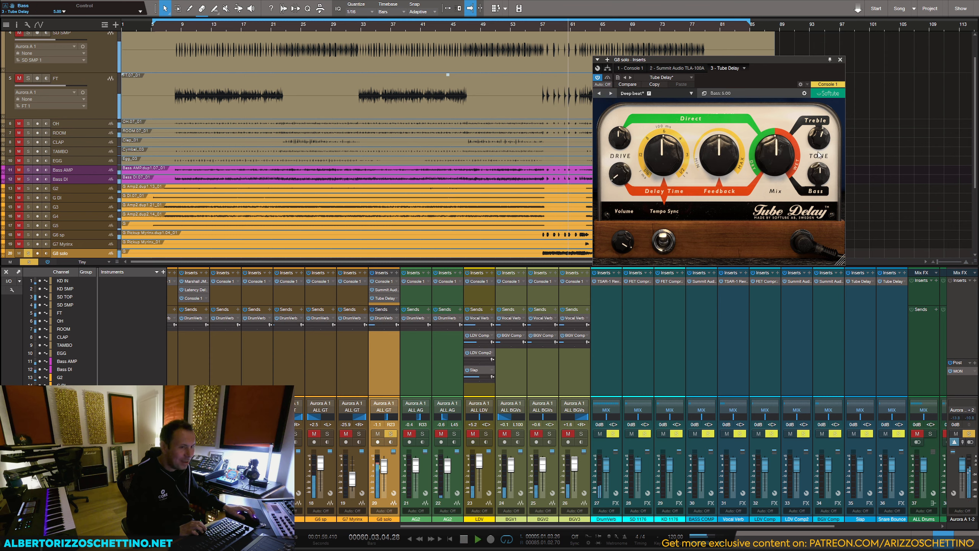
Step: Set Tube Delay's time to 3.3 beats/bar, reduce its feedback and mix, and replay the soloed guitar
{"action": "left_click_drag", "start_coordinate": [816, 142], "coordinate": [721, 216]}
{"action": "left_click_drag", "start_coordinate": [665, 175], "coordinate": [665, 146]}
{"action": "key", "text": "space"}
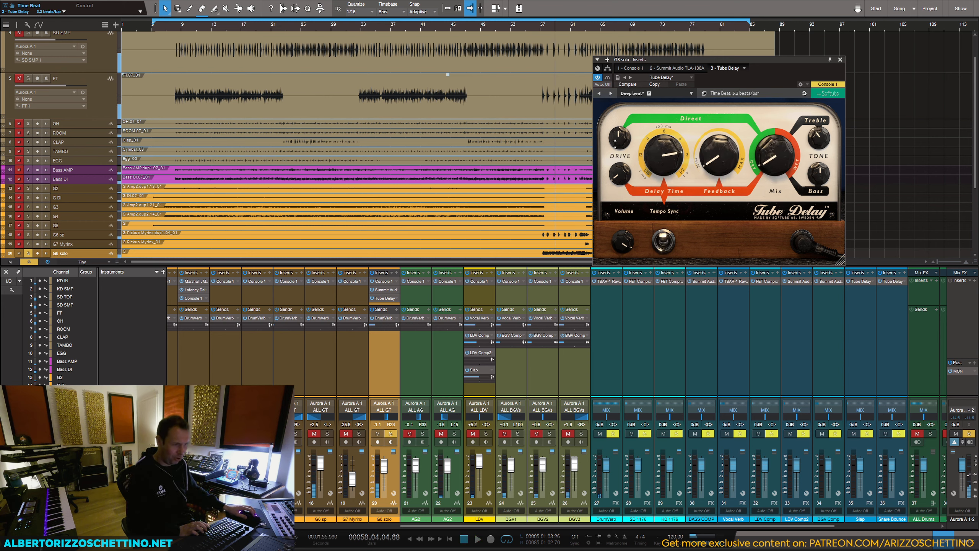
{"action": "key", "text": "space"}
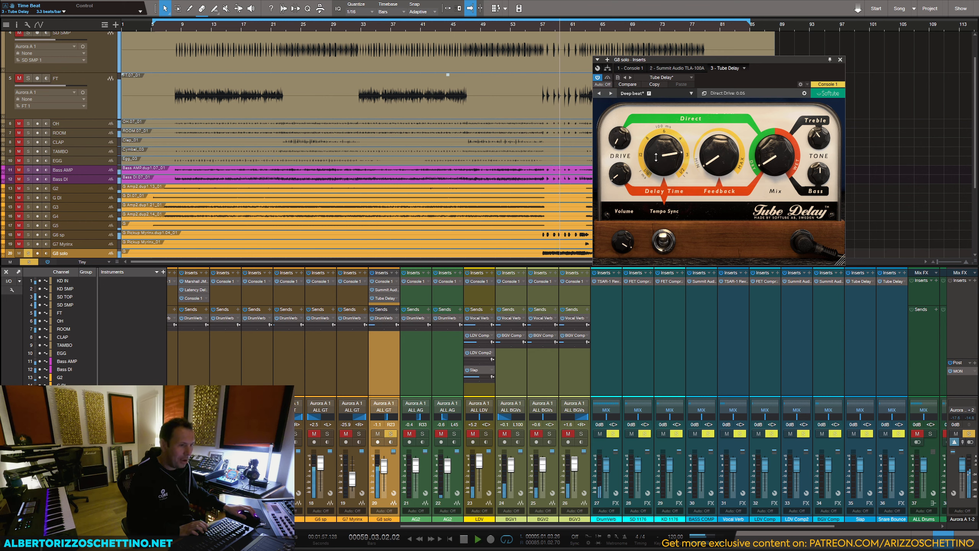
Step: Lower Tube Delay's mix to 21% and bass to 3.00, raise its treble, and audition the soloed guitar
{"action": "mouse_move", "coordinate": [773, 154]}
{"action": "left_mouse_down"}
{"action": "mouse_move", "coordinate": [770, 133]}
{"action": "mouse_move", "coordinate": [764, 145]}
{"action": "left_mouse_up"}
{"action": "key", "text": "space"}
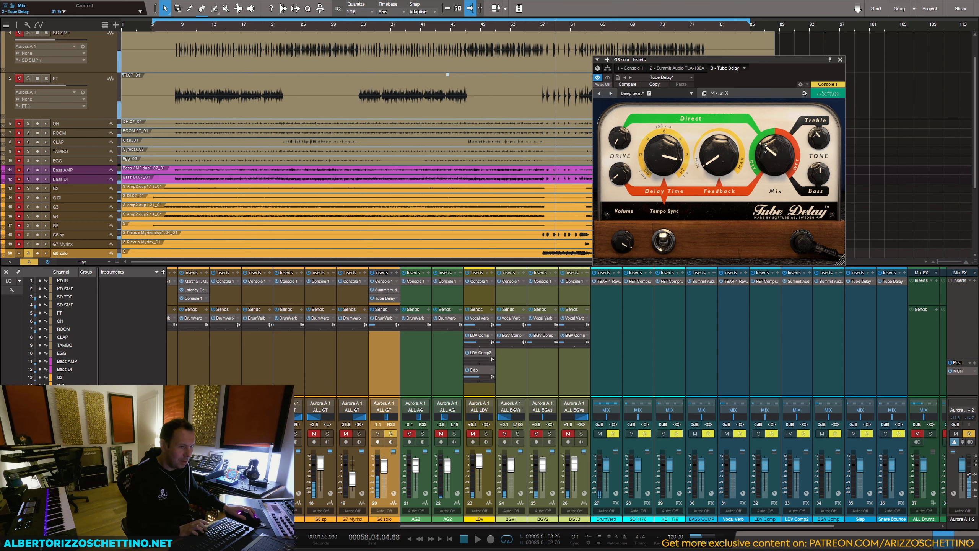
{"action": "key", "text": "space"}
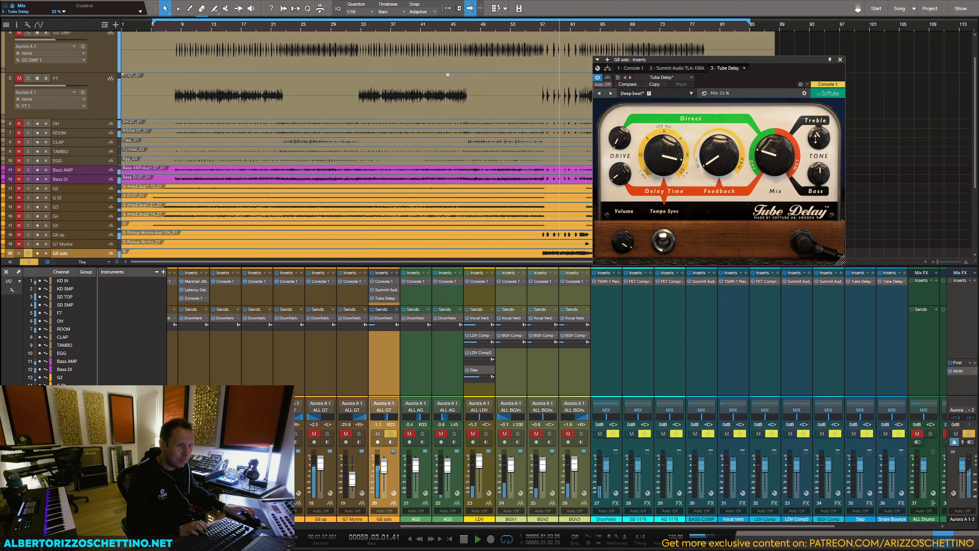
{"action": "left_click_drag", "start_coordinate": [817, 134], "coordinate": [816, 124]}
{"action": "left_click_drag", "start_coordinate": [817, 168], "coordinate": [816, 179]}
{"action": "key", "text": "space"}
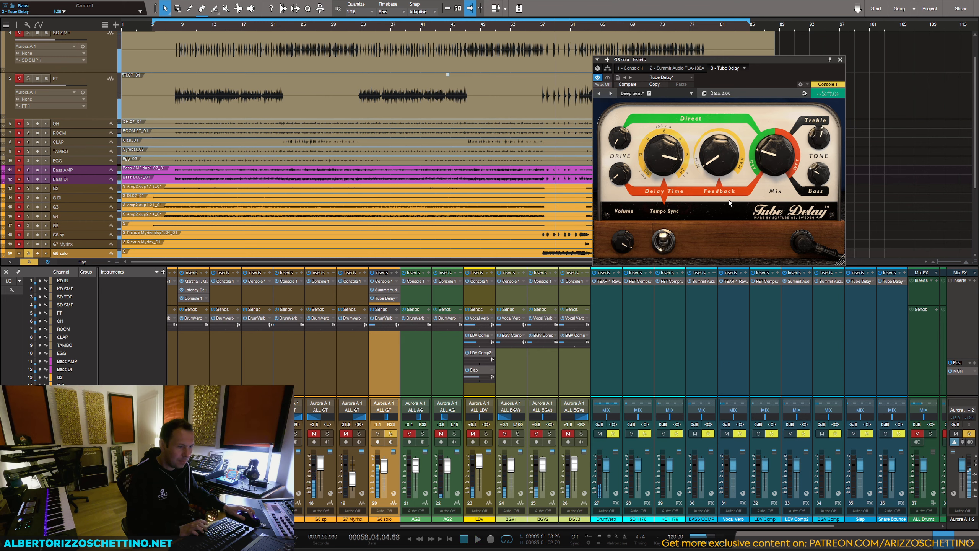
Step: Try Tube Delay with tempo sync on, a changed delay time, direct drive at 0.00 and lower treble while replaying the solo
{"action": "left_click", "coordinate": [663, 241]}
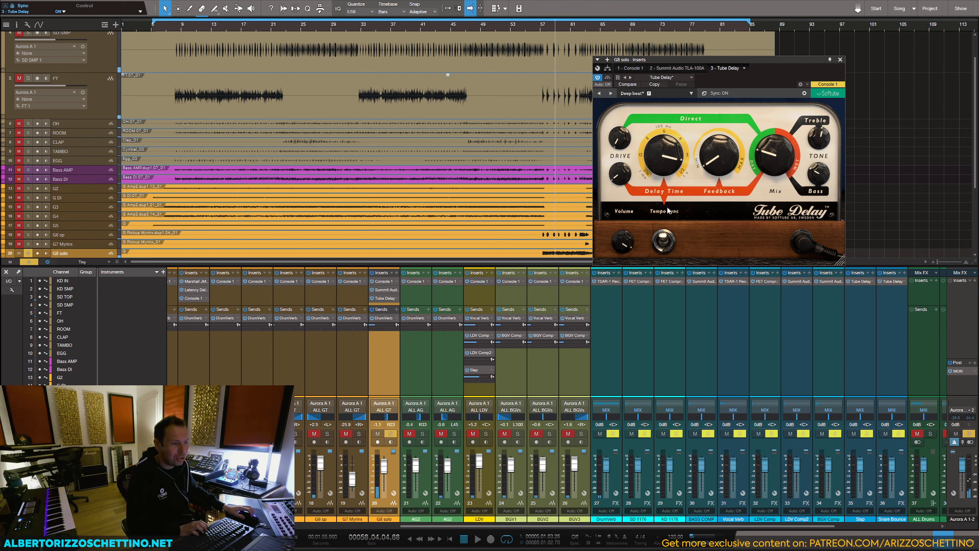
{"action": "key", "text": "space"}
{"action": "left_click_drag", "start_coordinate": [662, 172], "coordinate": [618, 166]}
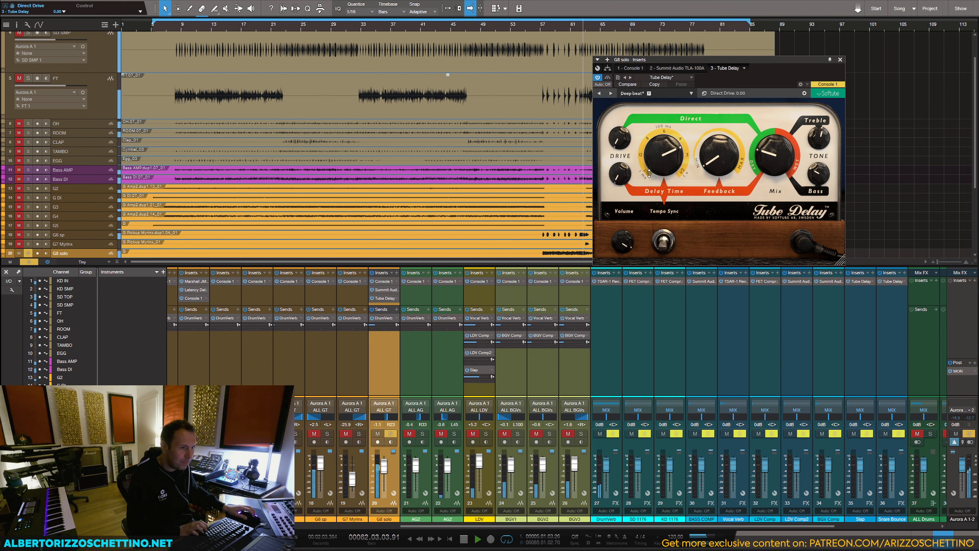
{"action": "key", "text": "space"}
{"action": "key", "text": "space"}
{"action": "left_click_drag", "start_coordinate": [715, 167], "coordinate": [715, 165]}
{"action": "left_click_drag", "start_coordinate": [819, 143], "coordinate": [818, 151]}
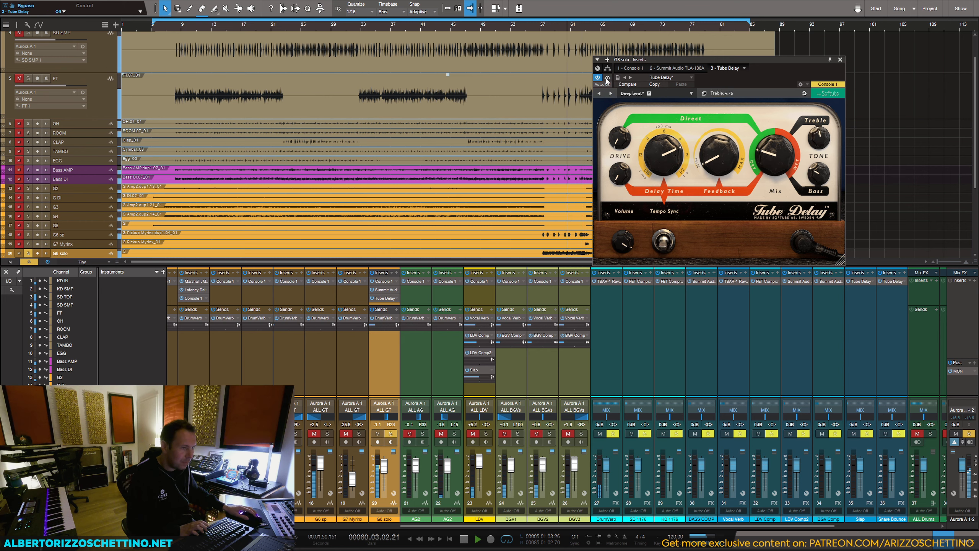
{"action": "key", "text": "space"}
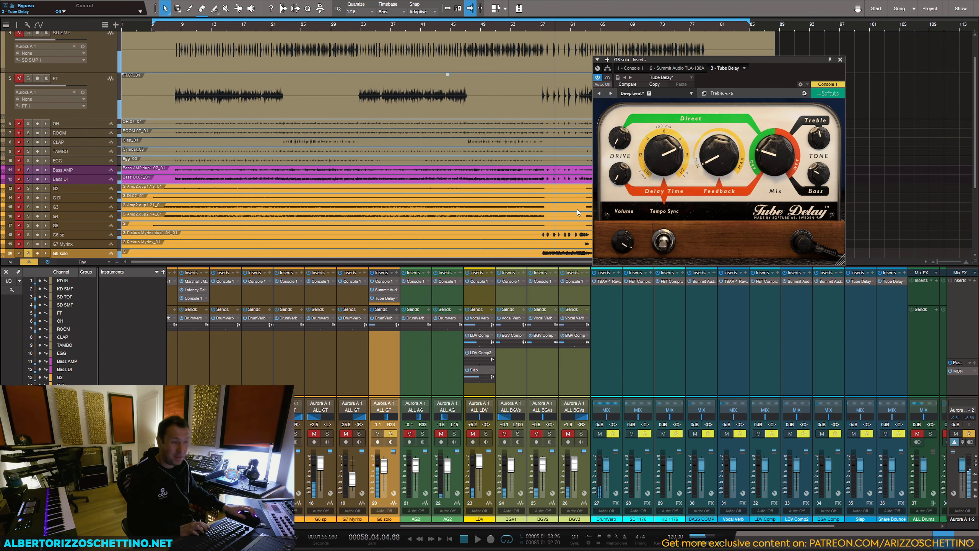
Step: Replace Tube Delay on G8 solo with the Analog Delay plug-in, found by searching for "del"
{"action": "left_click", "coordinate": [397, 299]}
{"action": "left_click", "coordinate": [409, 378]}
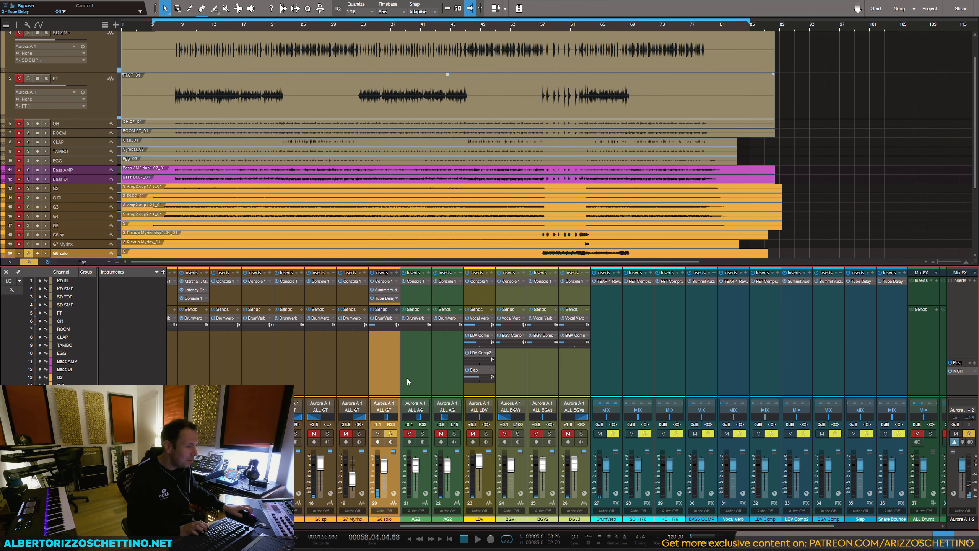
{"action": "left_click", "coordinate": [396, 273]}
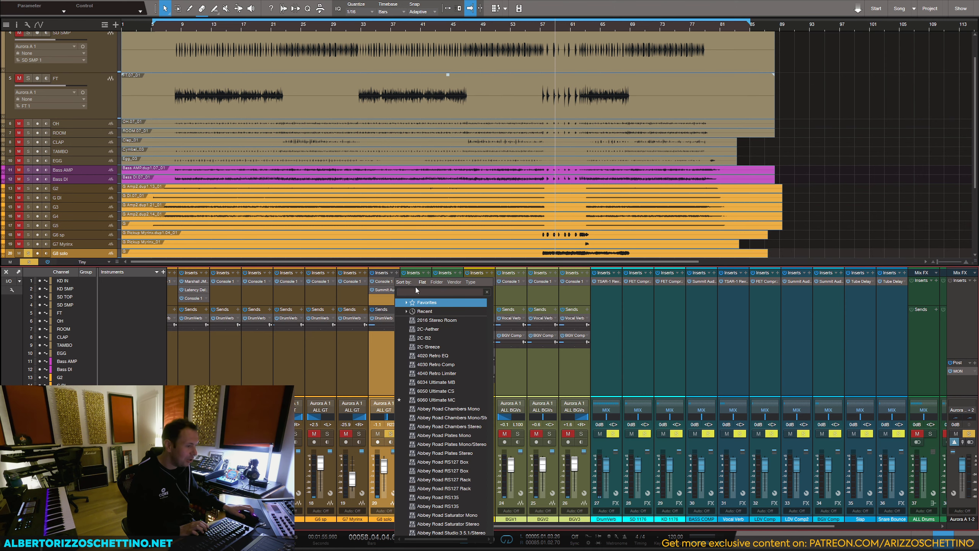
{"action": "type", "text": "d"}
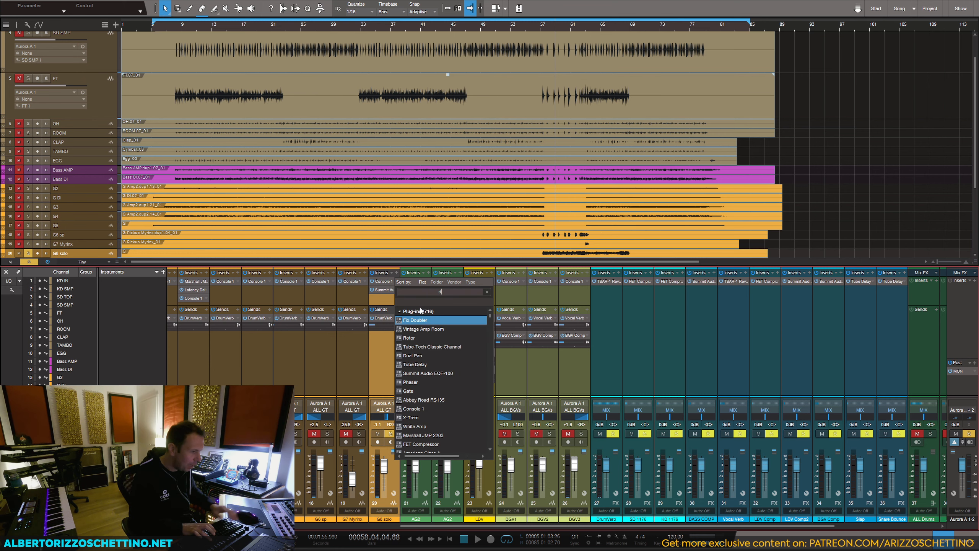
{"action": "type", "text": "el"}
{"action": "scroll", "coordinate": [428, 366], "scroll_direction": "down", "scroll_amount": 3}
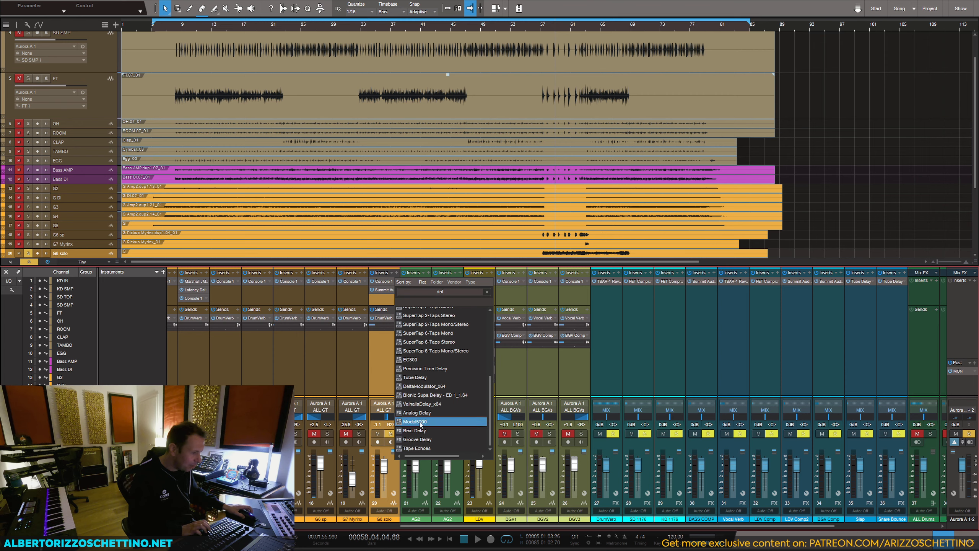
{"action": "left_click", "coordinate": [428, 426]}
Step: Turn off Analog Delay's time sync for a 375 ms delay and set dry/wet to 0% during playback
{"action": "key", "text": "space"}
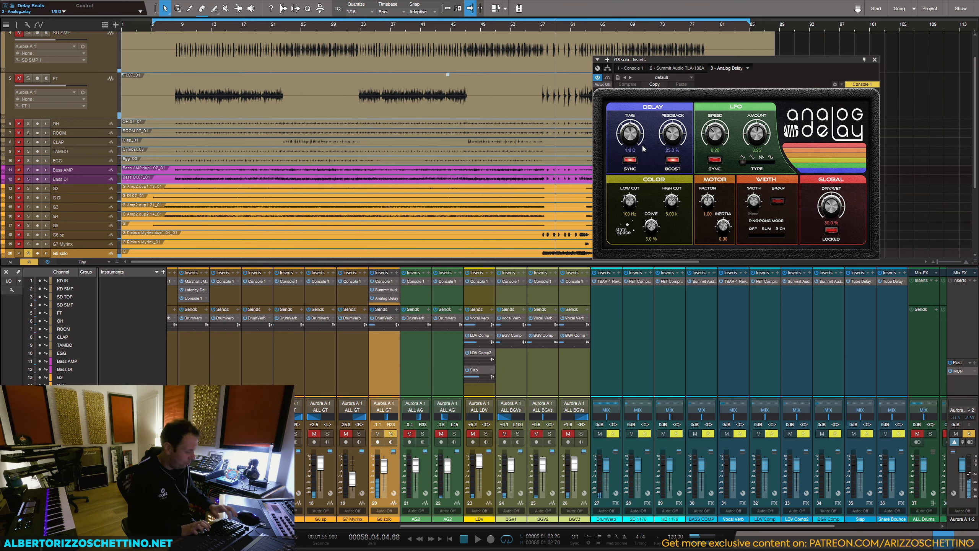
{"action": "left_click", "coordinate": [630, 160]}
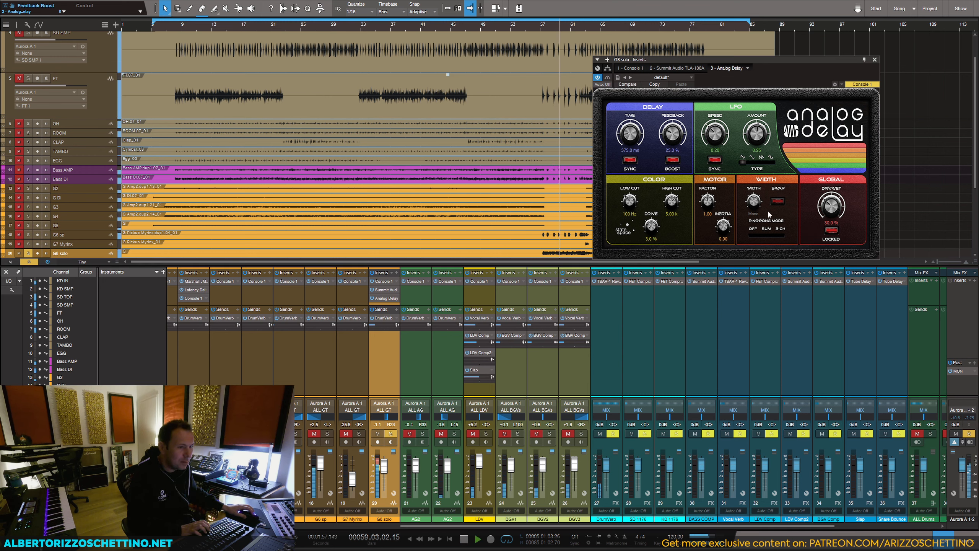
{"action": "left_click_drag", "start_coordinate": [830, 208], "coordinate": [826, 232]}
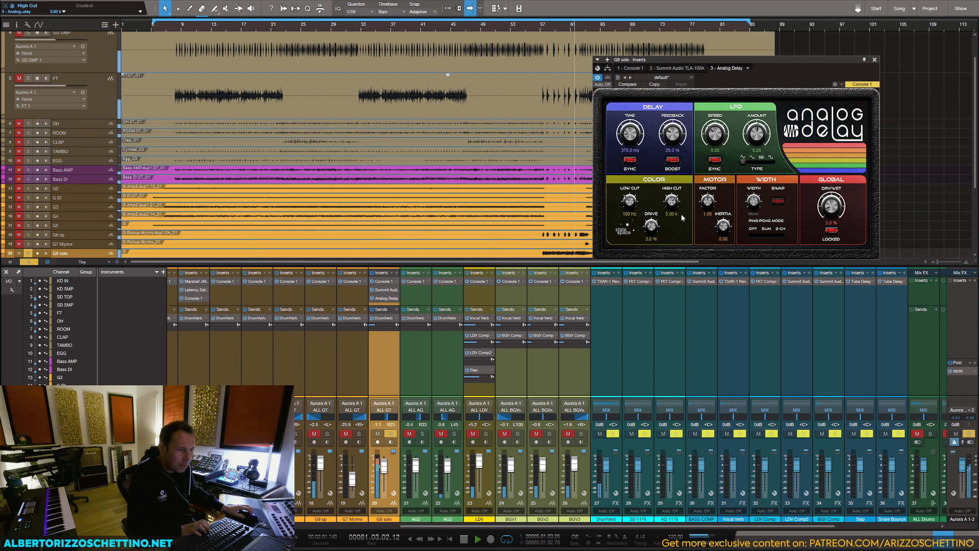
Step: Set Analog Delay's low cut to 471 Hz, high cut to 8.54k, drive to 0% and dry/wet to about 9%, then close it
{"action": "left_click_drag", "start_coordinate": [629, 201], "coordinate": [628, 183]}
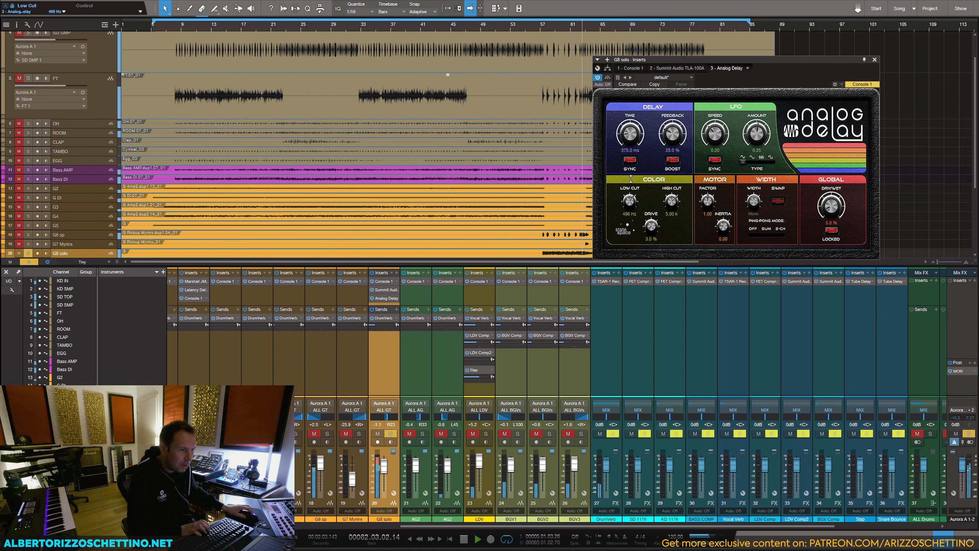
{"action": "left_click_drag", "start_coordinate": [651, 226], "coordinate": [651, 233]}
{"action": "left_click_drag", "start_coordinate": [670, 202], "coordinate": [673, 191]}
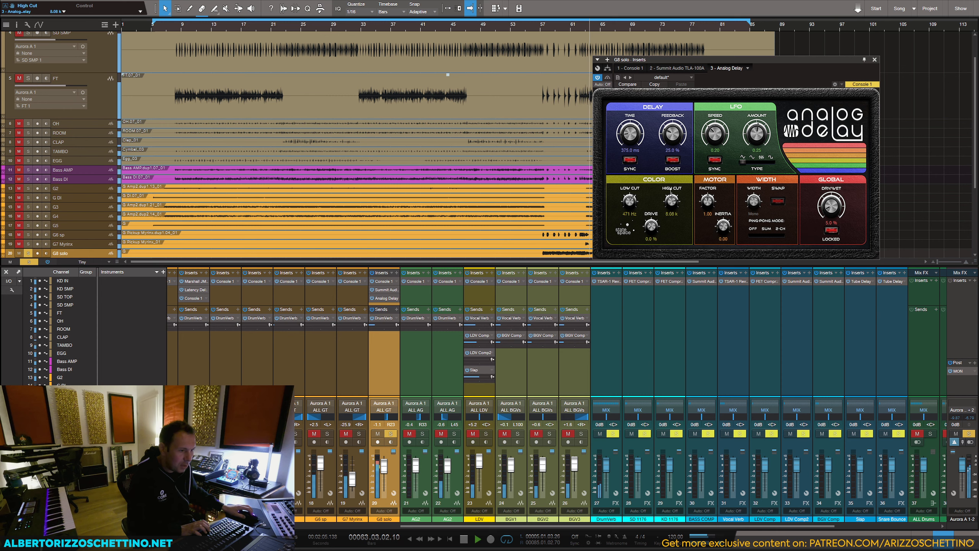
{"action": "left_click_drag", "start_coordinate": [832, 210], "coordinate": [832, 206]}
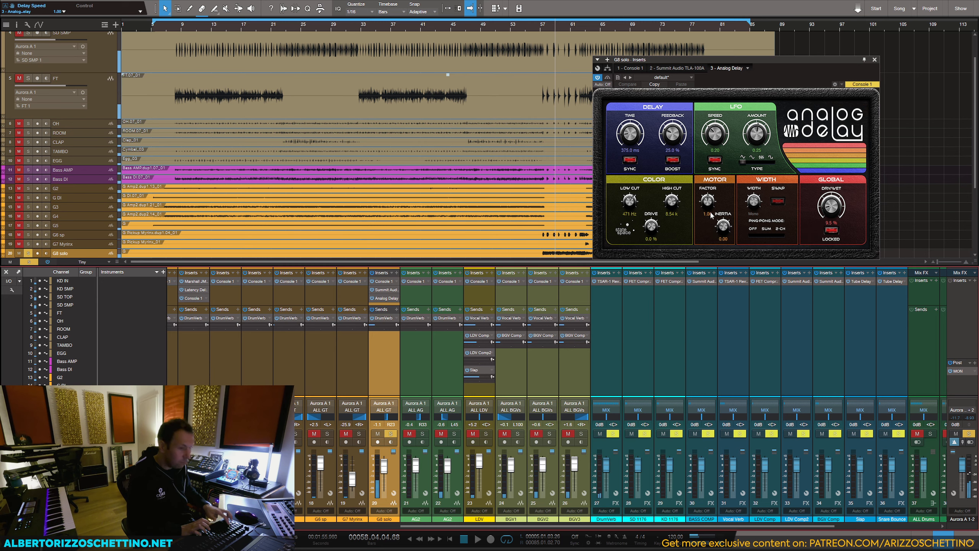
{"action": "left_click", "coordinate": [875, 60]}
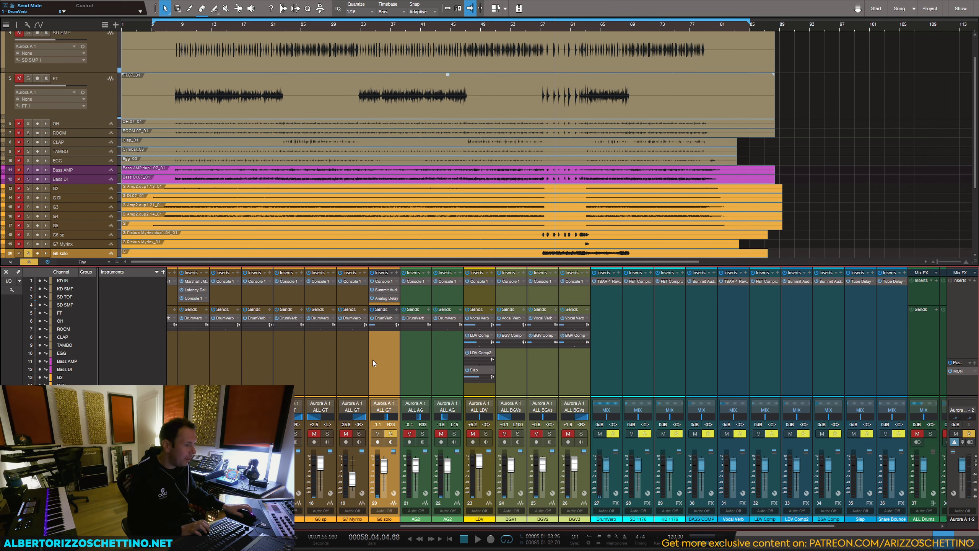
Step: Remove G8 solo's DrumVerb send and copy LDV's Vocal Verb send onto it, closing the reverb window
{"action": "scroll", "coordinate": [368, 480], "scroll_direction": "left", "scroll_amount": 9}
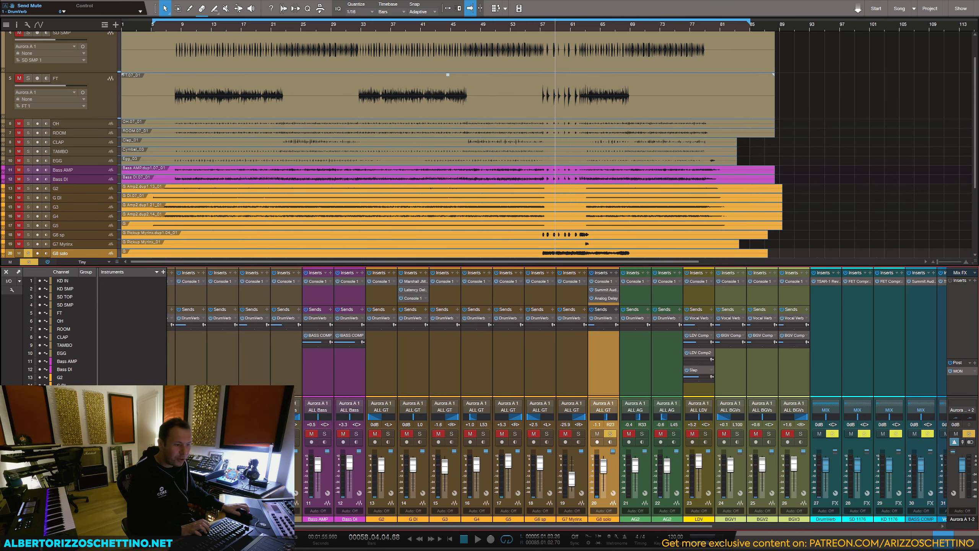
{"action": "left_click_drag", "start_coordinate": [290, 526], "coordinate": [287, 525]}
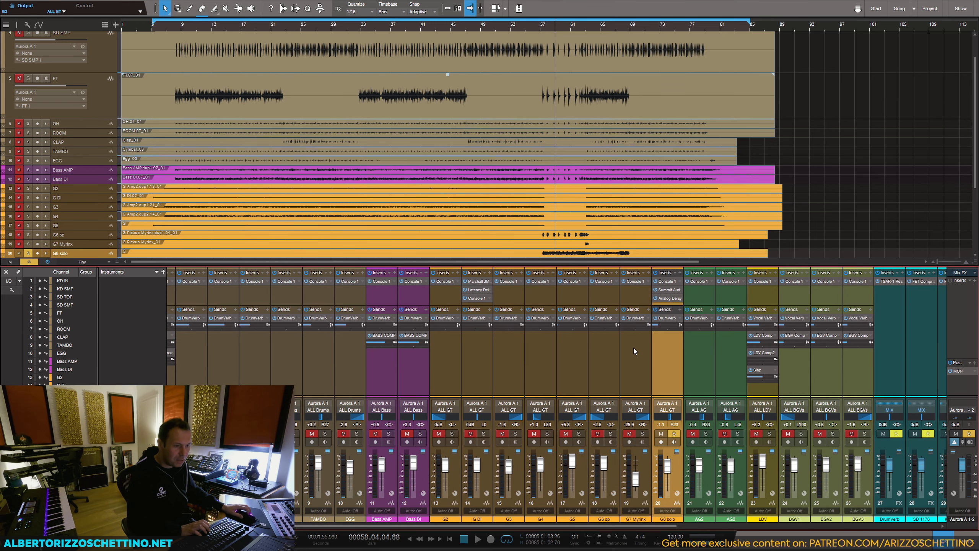
{"action": "right_click", "coordinate": [674, 319]}
{"action": "left_click", "coordinate": [699, 307]}
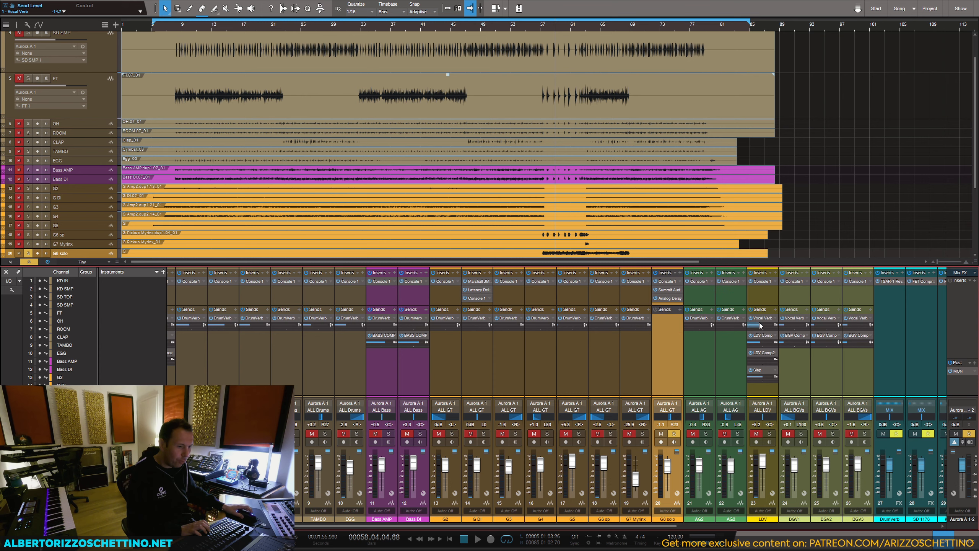
{"action": "left_click_drag", "start_coordinate": [760, 318], "coordinate": [663, 324]}
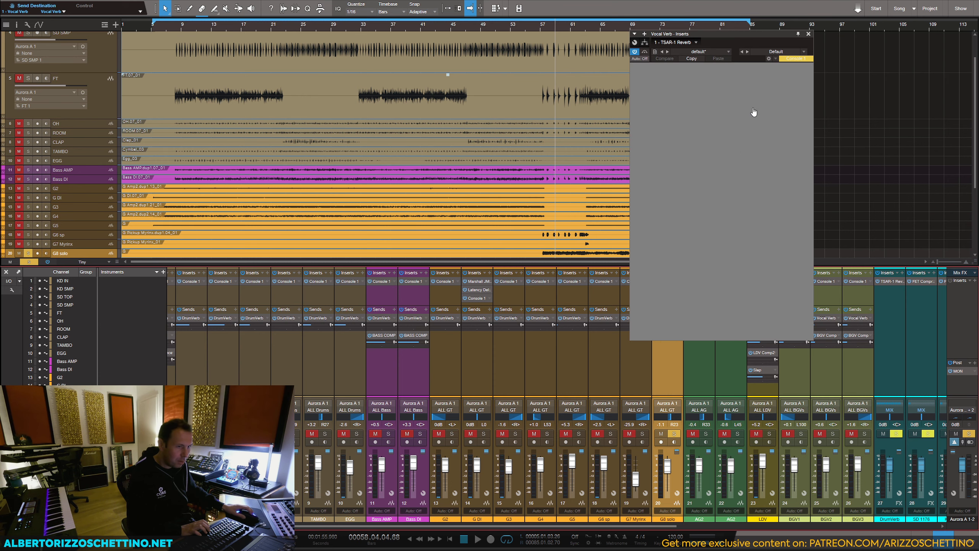
{"action": "left_click", "coordinate": [808, 34]}
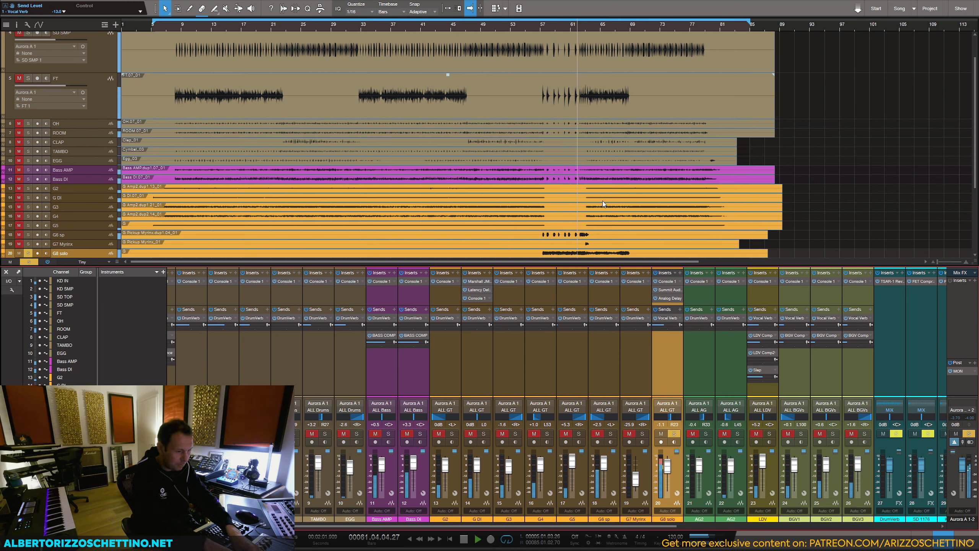
Step: Unsolo G8 solo and replay the solo section within the full mix
{"action": "key", "text": "space"}
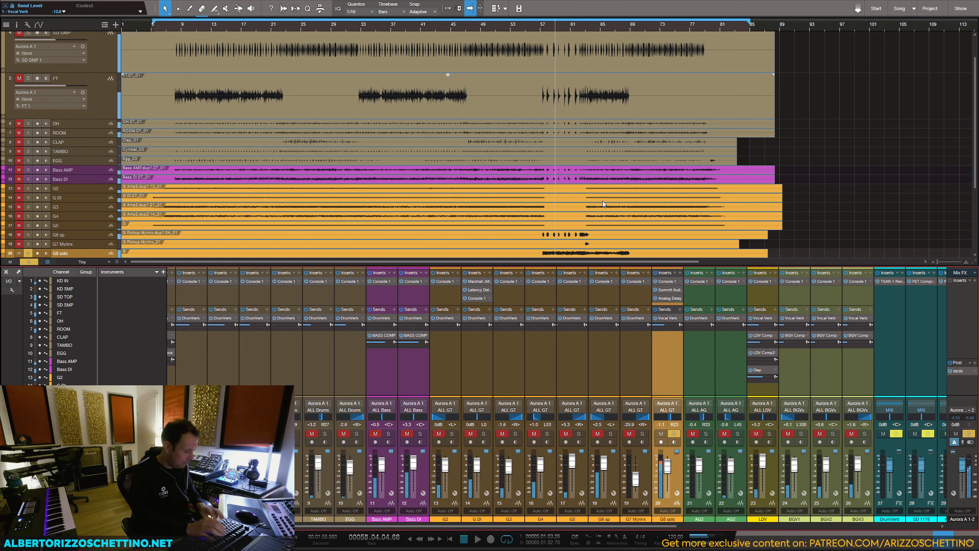
{"action": "key", "text": "s"}
{"action": "key", "text": "space"}
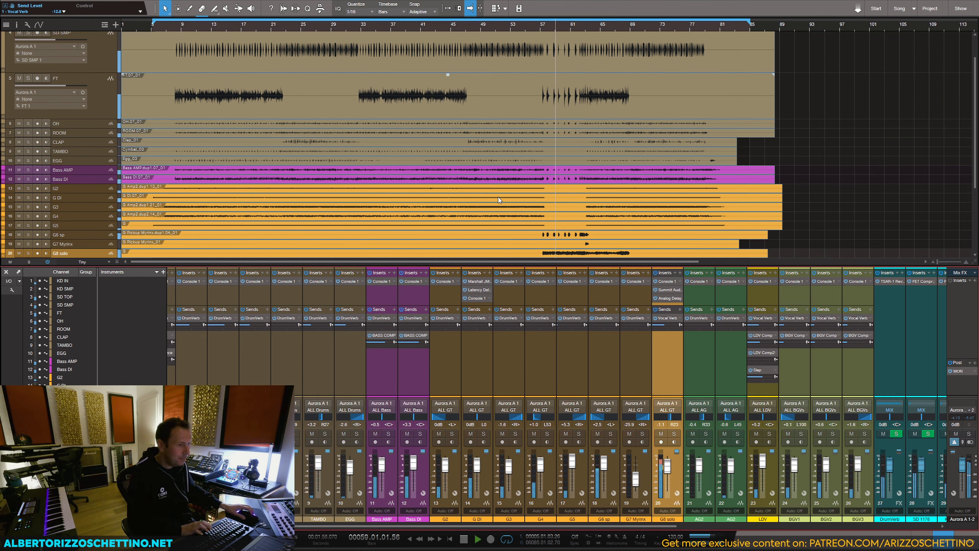
Step: Set ROOM's volume to 0.0 dB and pan to +3 in Console 1 while replaying the solo section
{"action": "scroll", "coordinate": [293, 356], "scroll_direction": "left", "scroll_amount": 4}
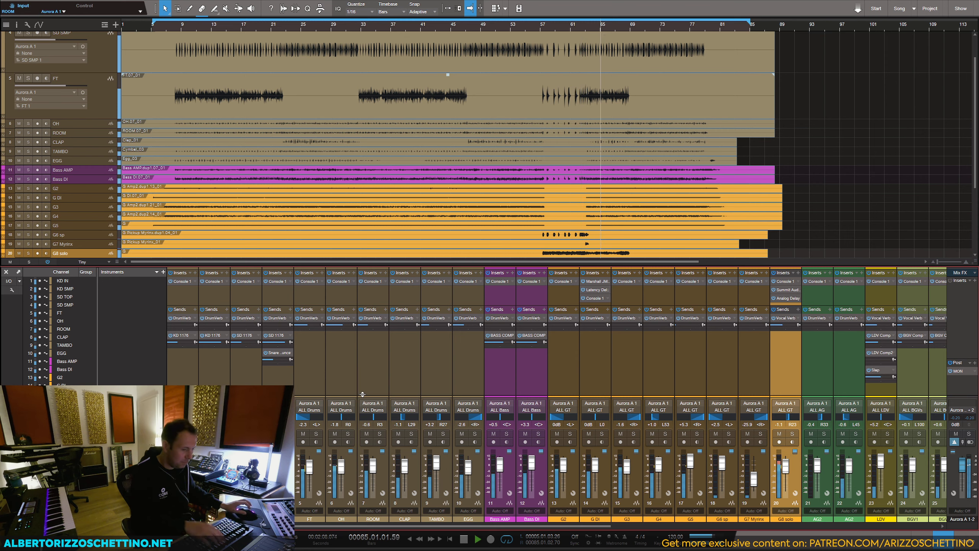
{"action": "key", "text": "space"}
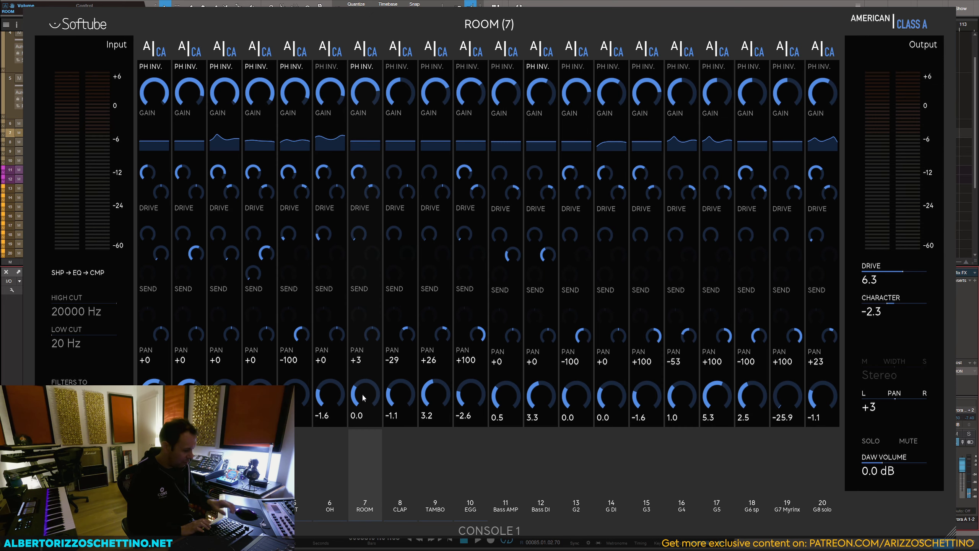
{"action": "key", "text": "space"}
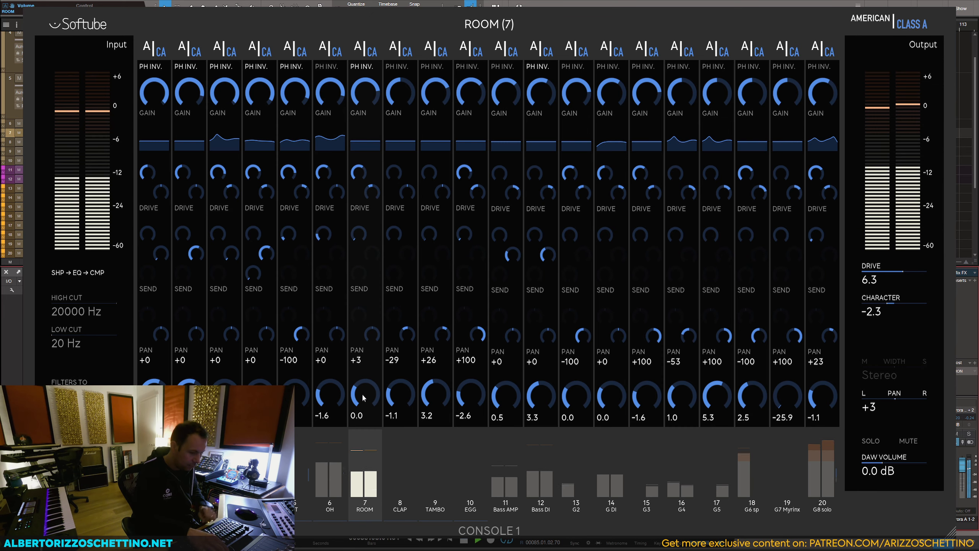
{"action": "key", "text": "space"}
{"action": "key", "text": "Escape"}
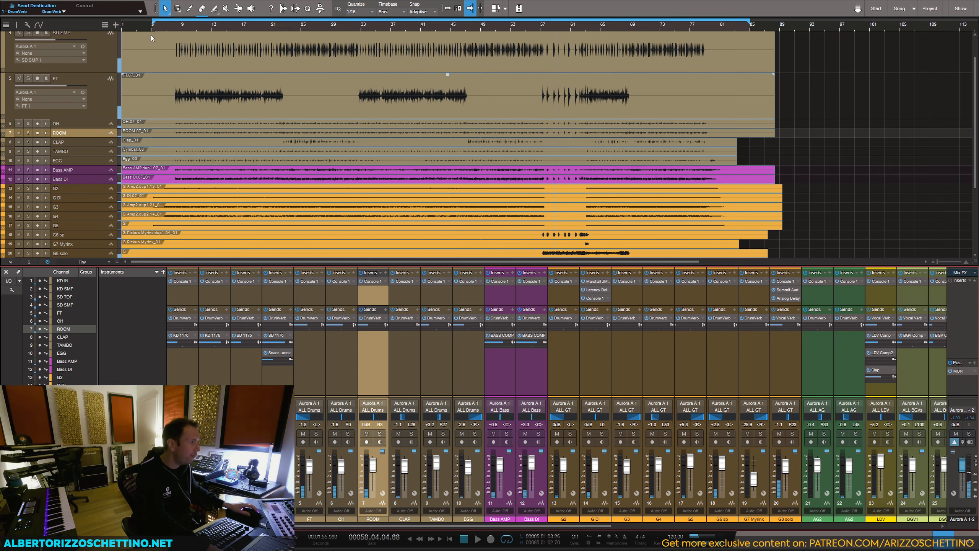
Step: Play from about bar 9 and set CLAP's Console 1 compressor to 1.5:1 with an 8.5 dBu threshold, volume -1.3 dB and pan -80
{"action": "left_click", "coordinate": [179, 26]}
{"action": "key", "text": "space"}
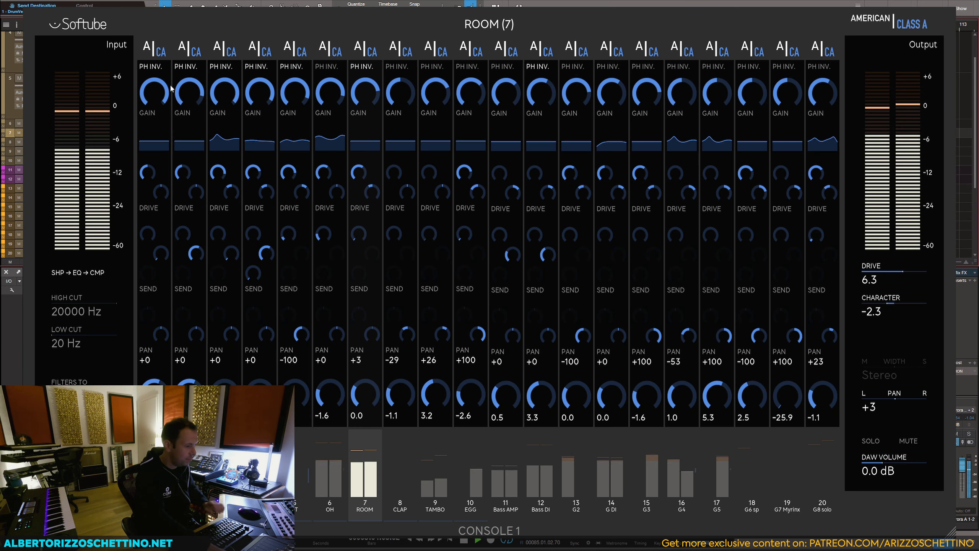
{"action": "double_click", "coordinate": [364, 260]}
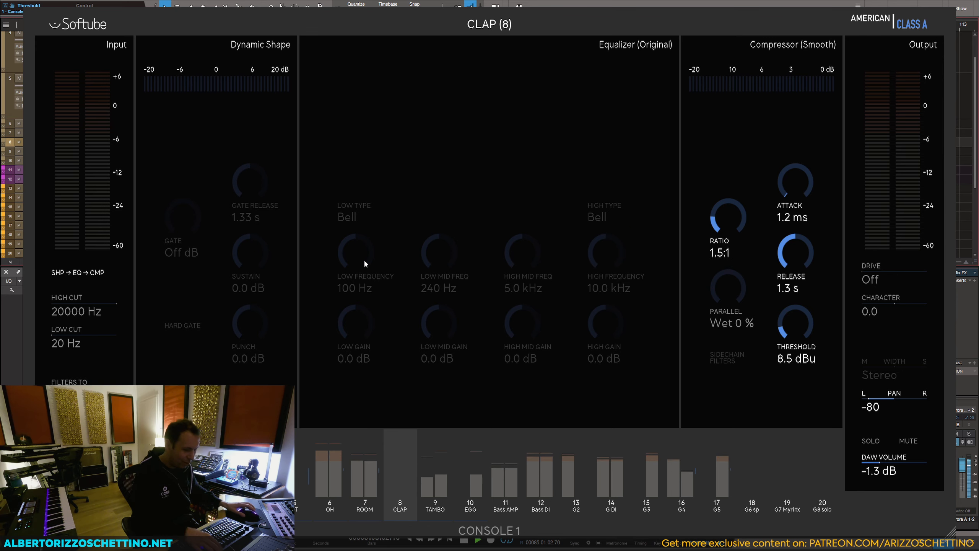
{"action": "key", "text": "space"}
Step: Move the loop start to about bar 22 and set OH's Console 1 low gain to 12.0 dB at 50 Hz during playback
{"action": "scroll", "coordinate": [238, 165], "scroll_direction": "down", "scroll_amount": 2}
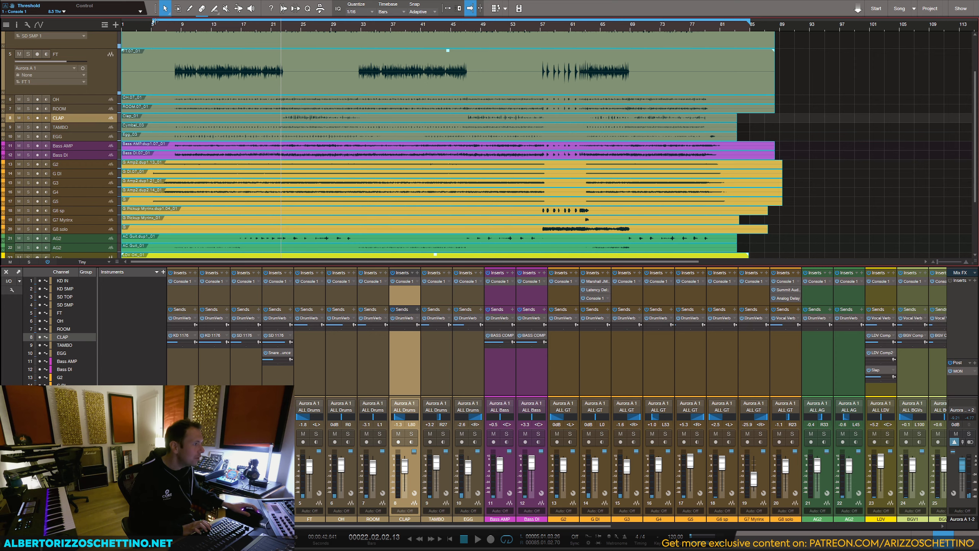
{"action": "left_click_drag", "start_coordinate": [154, 21], "coordinate": [288, 29]}
{"action": "key", "text": "space"}
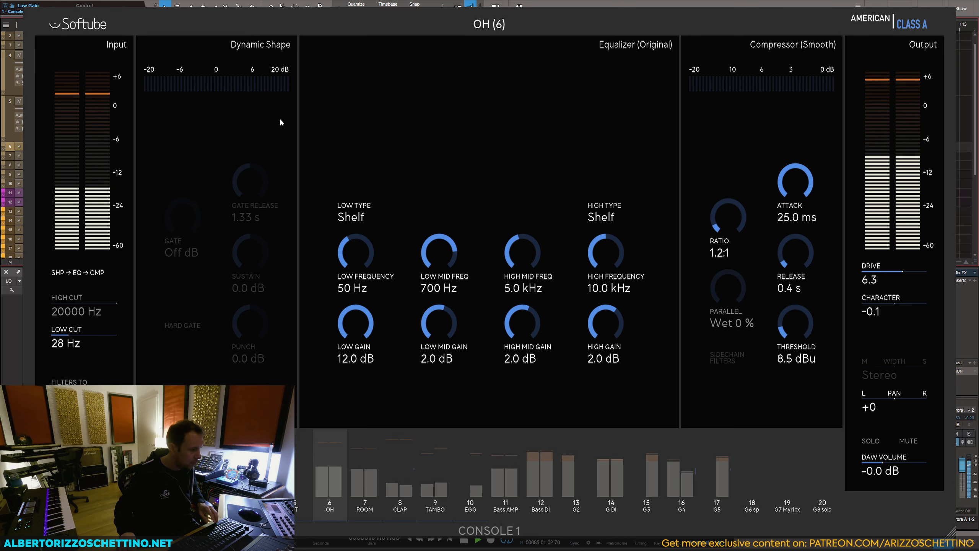
{"action": "key", "text": "space"}
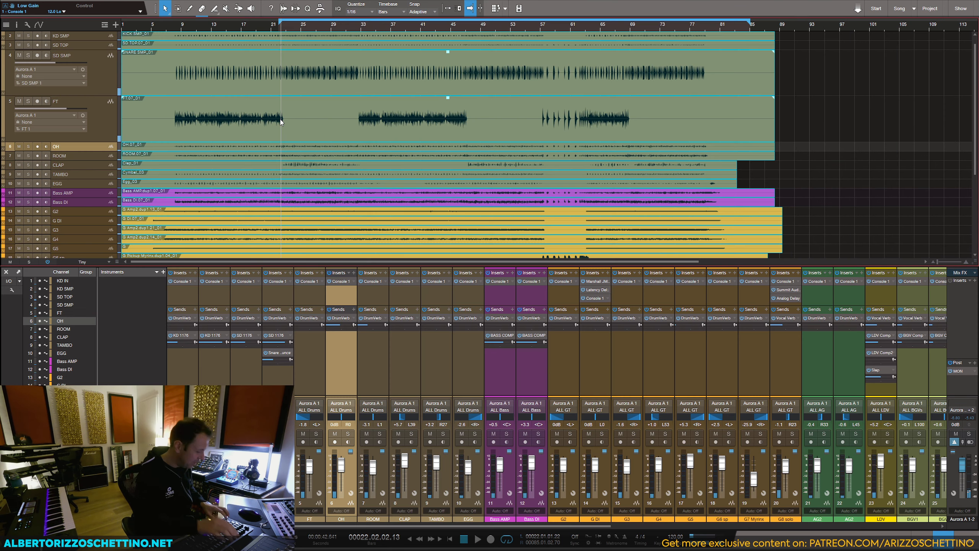
Step: Enlarge the mixer around the bus channels and bring up the Chandler Limited Zener-Bender 2 from the MIX bus inserts
{"action": "left_click_drag", "start_coordinate": [496, 526], "coordinate": [824, 527]}
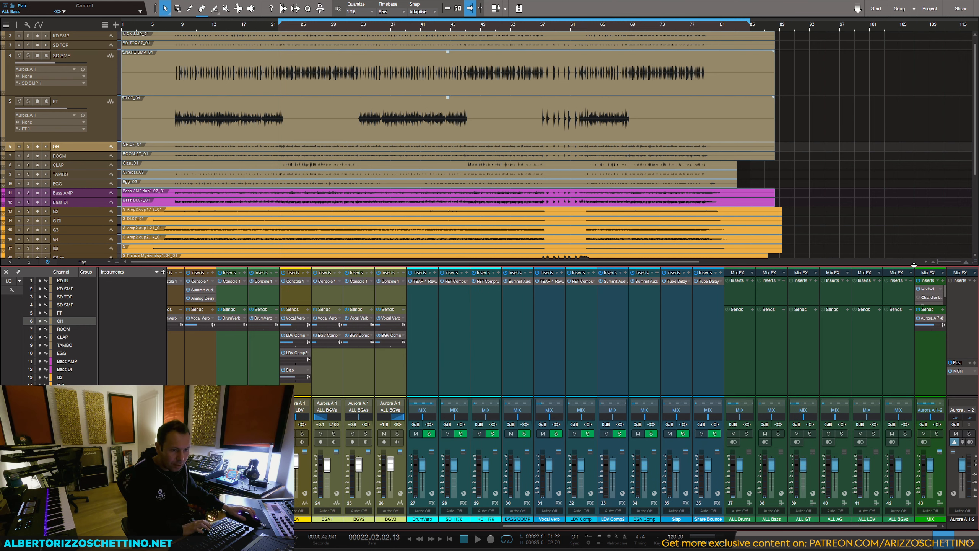
{"action": "left_click_drag", "start_coordinate": [914, 265], "coordinate": [914, 217]}
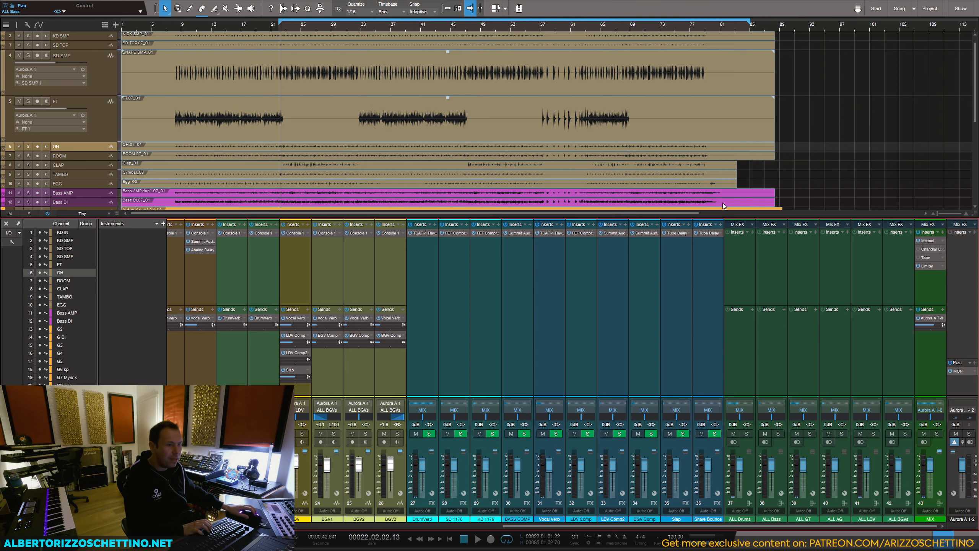
{"action": "key", "text": "F11"}
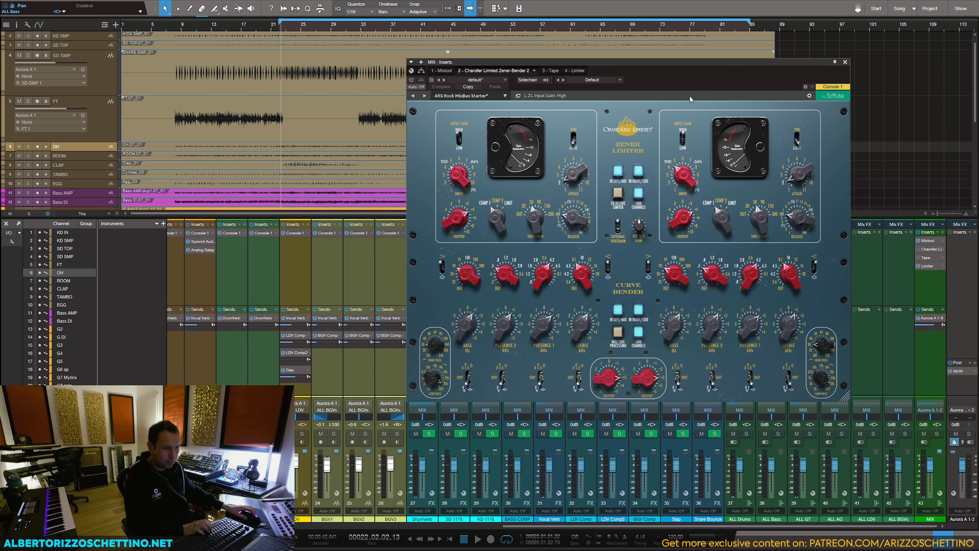
{"action": "left_click_drag", "start_coordinate": [685, 63], "coordinate": [714, 57]}
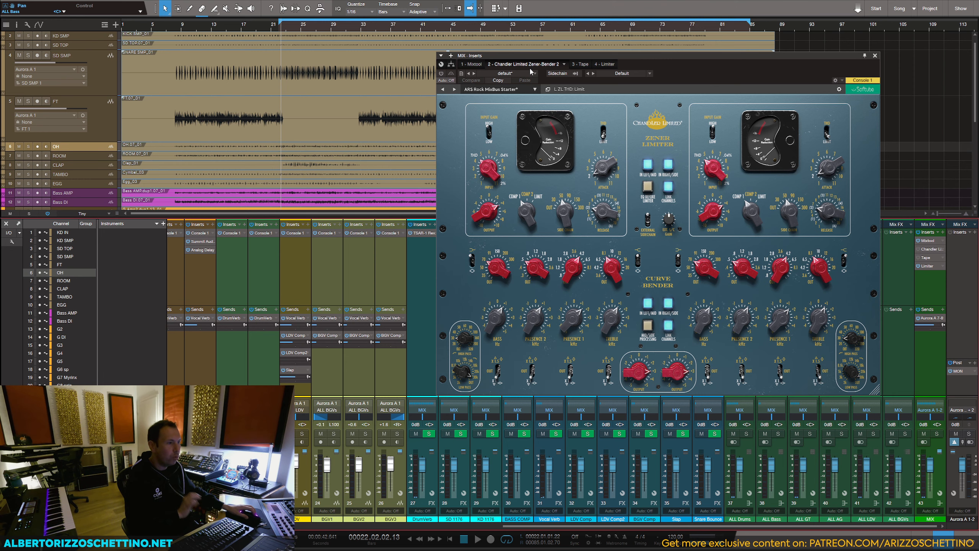
{"action": "left_click_drag", "start_coordinate": [548, 57], "coordinate": [535, 29]}
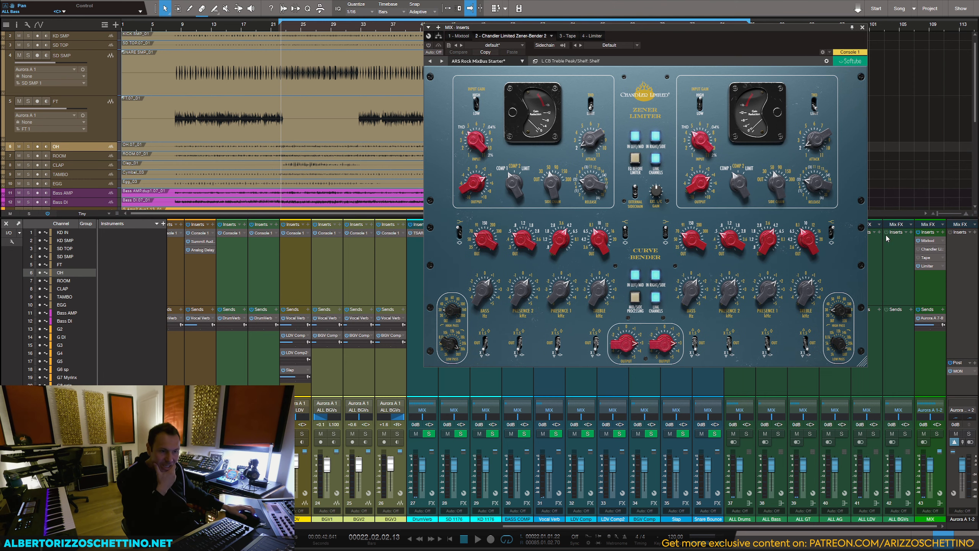
Step: Insert a Tone Generator on the MIX bus before the Zener-Bender and reopen the Zener-Bender
{"action": "left_click", "coordinate": [943, 232]}
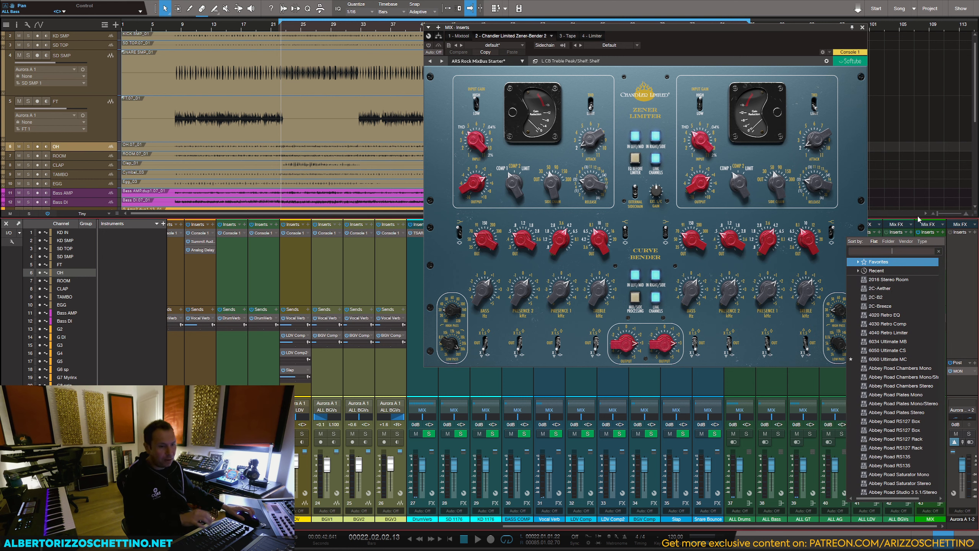
{"action": "type", "text": "tone"}
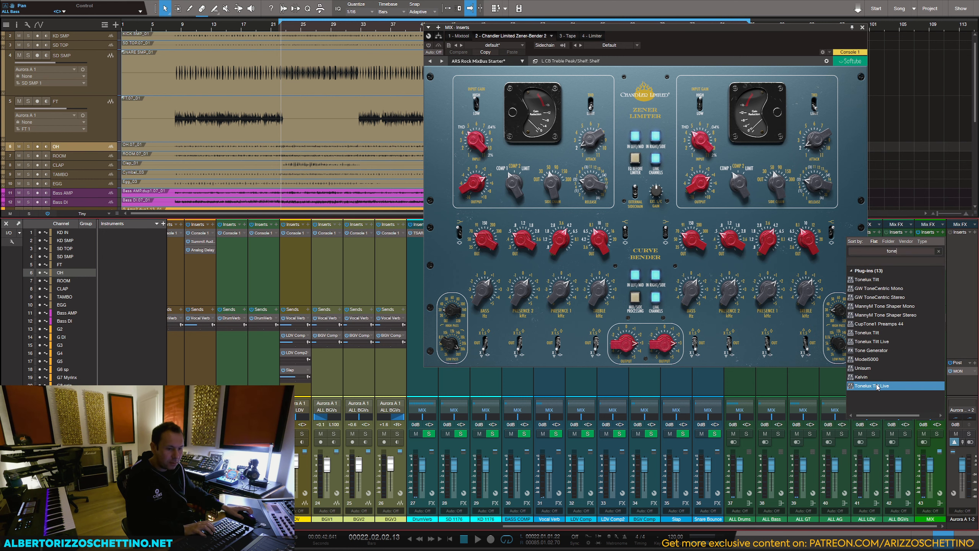
{"action": "left_click", "coordinate": [873, 343]}
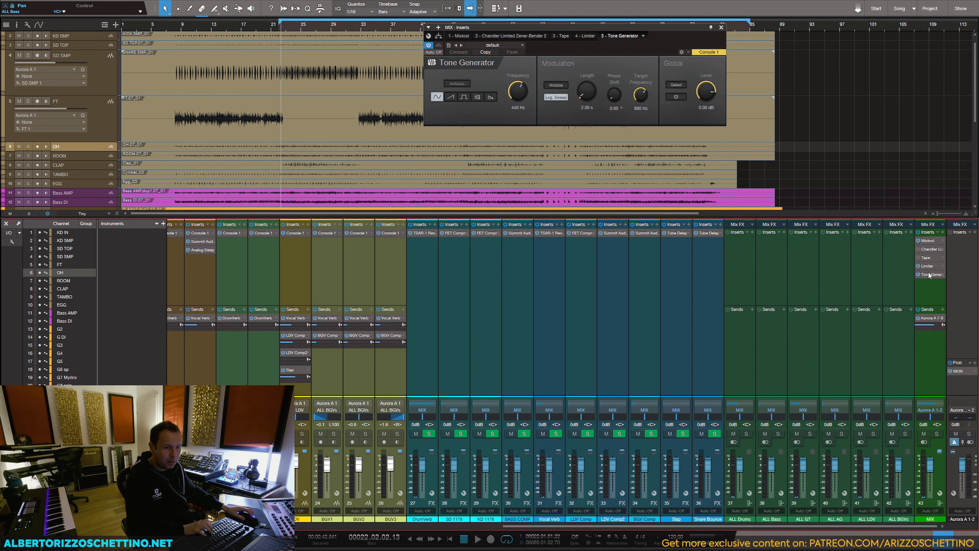
{"action": "left_click_drag", "start_coordinate": [672, 37], "coordinate": [903, 48]}
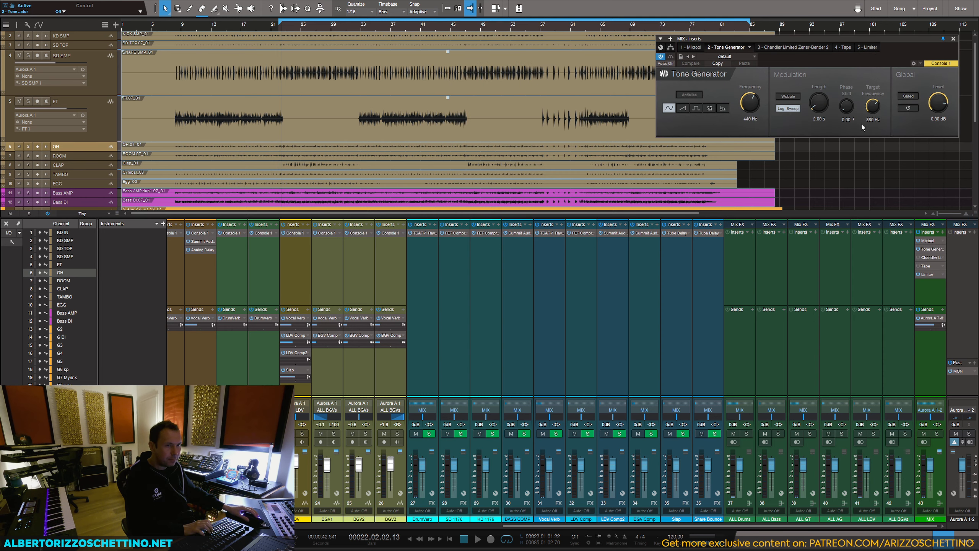
{"action": "left_click", "coordinate": [930, 258]}
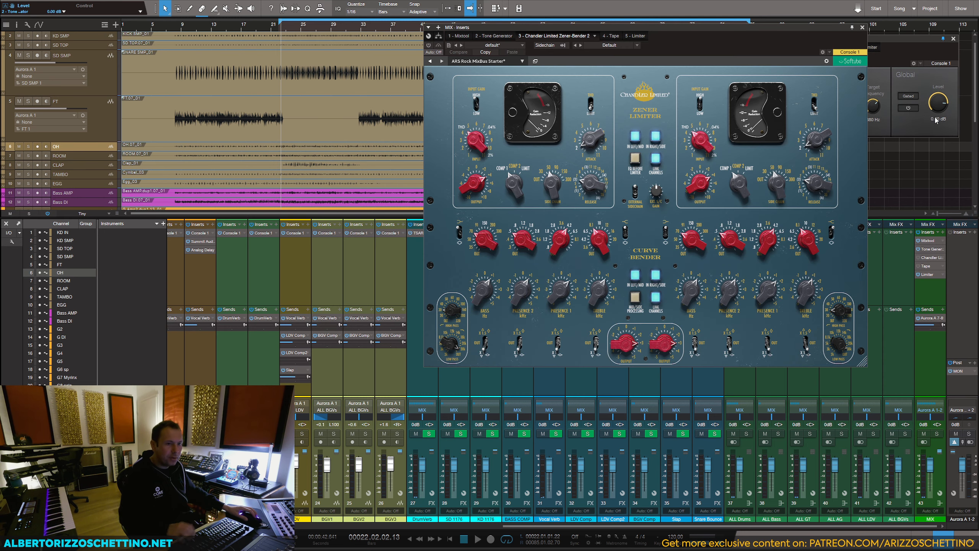
Step: Set the Tone Generator's level to -30 dB and its frequency to 1000 Hz, and switch the test tone on
{"action": "left_click", "coordinate": [938, 118]}
{"action": "type", "text": "-30"}
{"action": "key", "text": "Return"}
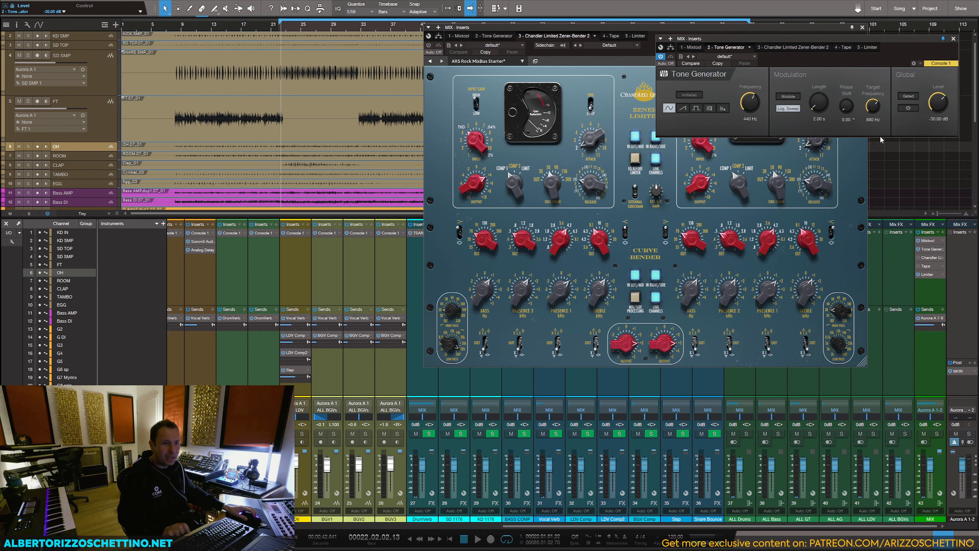
{"action": "left_click", "coordinate": [905, 109]}
{"action": "left_click", "coordinate": [749, 120]}
{"action": "type", "text": "1000"}
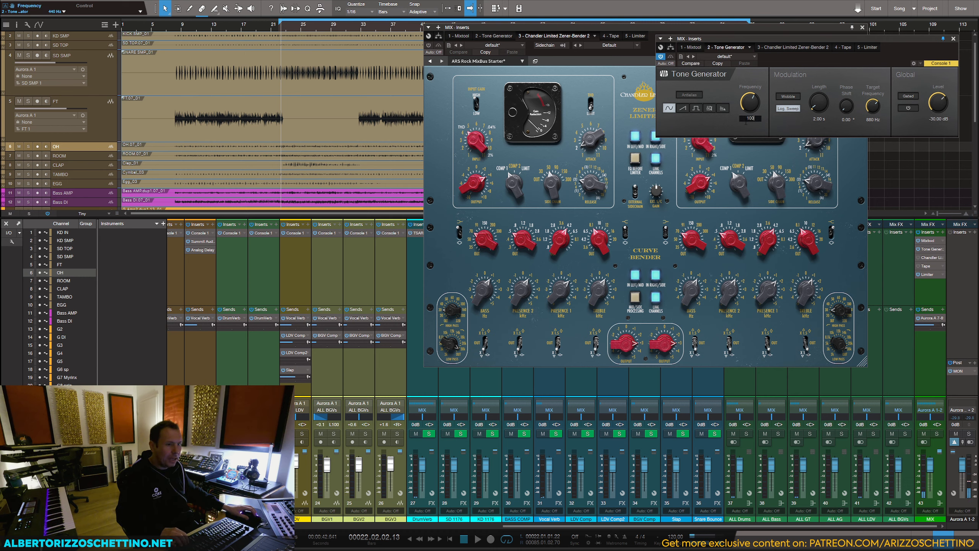
{"action": "key", "text": "Return"}
Step: Try different Zener Limiter input and output settings while the test tone runs
{"action": "left_click_drag", "start_coordinate": [559, 27], "coordinate": [329, 27]}
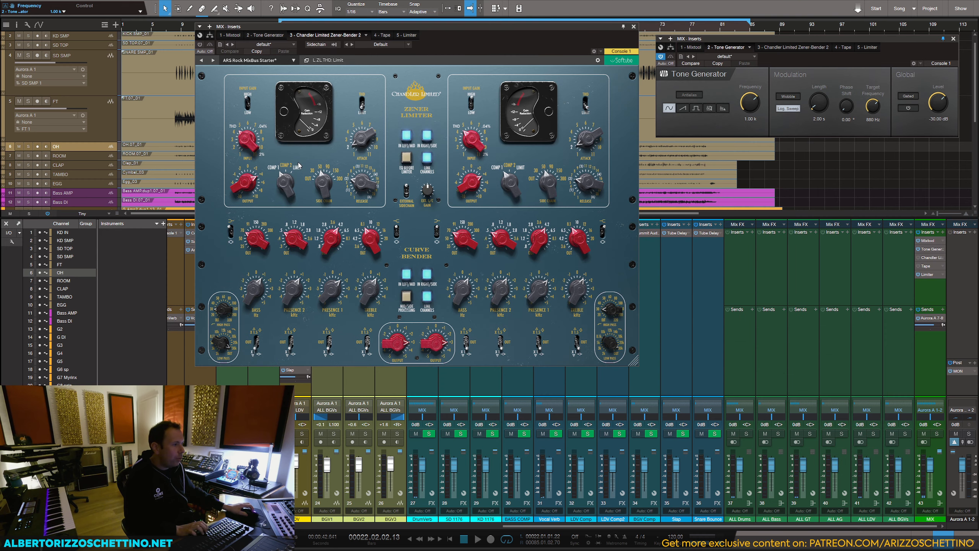
{"action": "left_click_drag", "start_coordinate": [240, 141], "coordinate": [244, 140]}
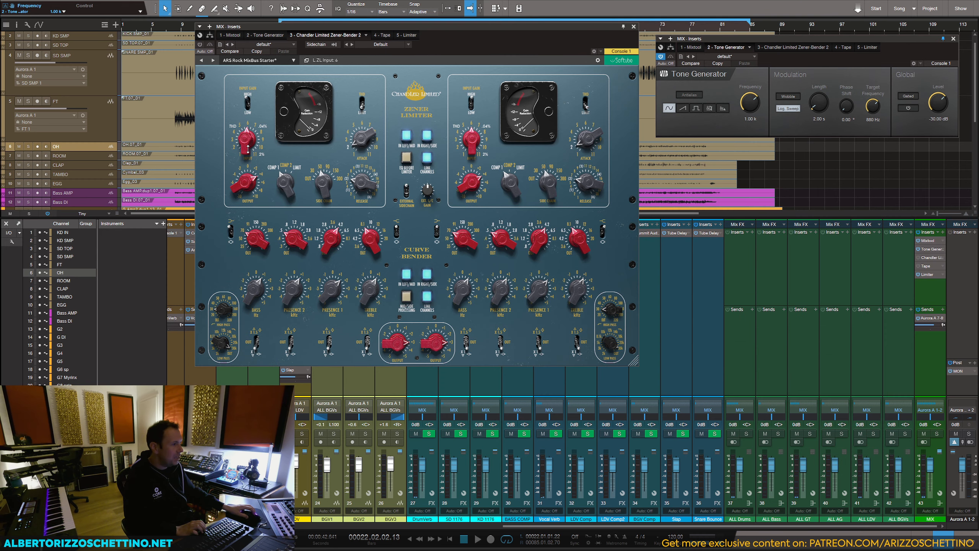
{"action": "left_click_drag", "start_coordinate": [246, 176], "coordinate": [246, 184]}
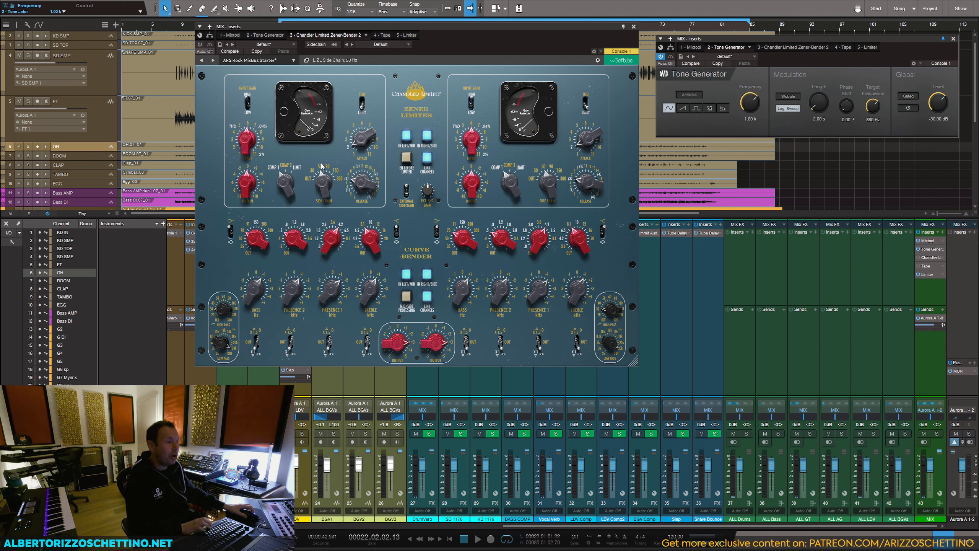
Step: Reload the ARS Rock MixBus Starter preset in the Zener-Bender
{"action": "left_click", "coordinate": [279, 62]}
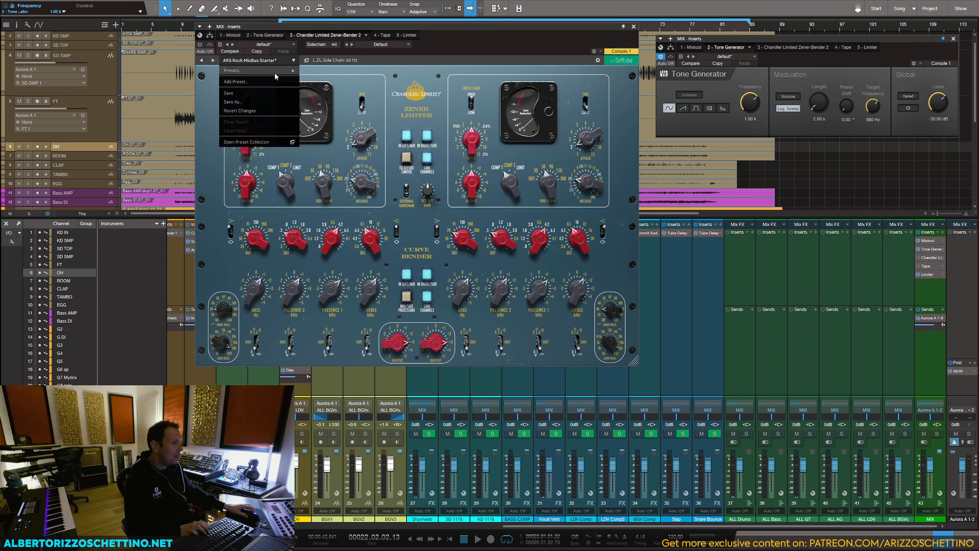
{"action": "mouse_move", "coordinate": [276, 72]}
{"action": "mouse_move", "coordinate": [333, 136]}
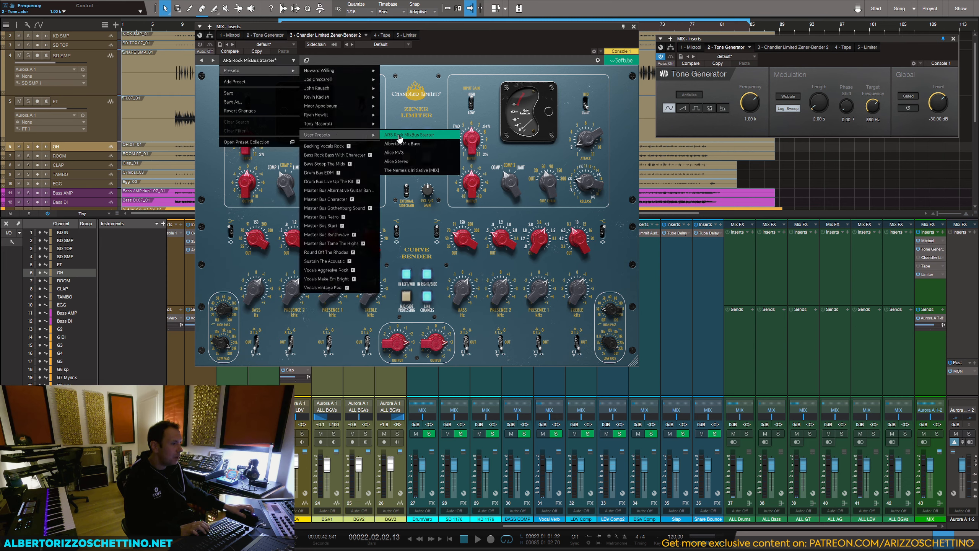
{"action": "left_click", "coordinate": [399, 137]}
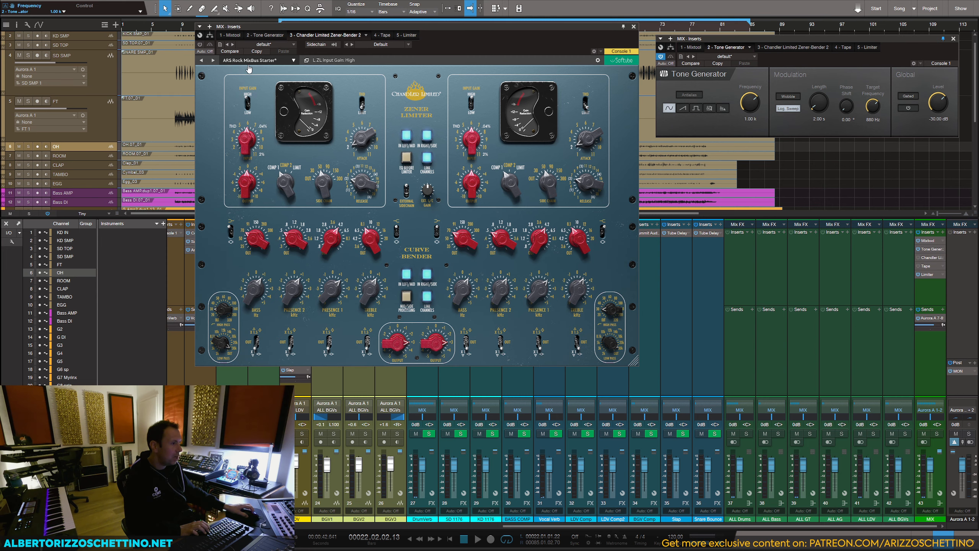
{"action": "left_click", "coordinate": [216, 61]}
{"action": "left_click", "coordinate": [204, 61]}
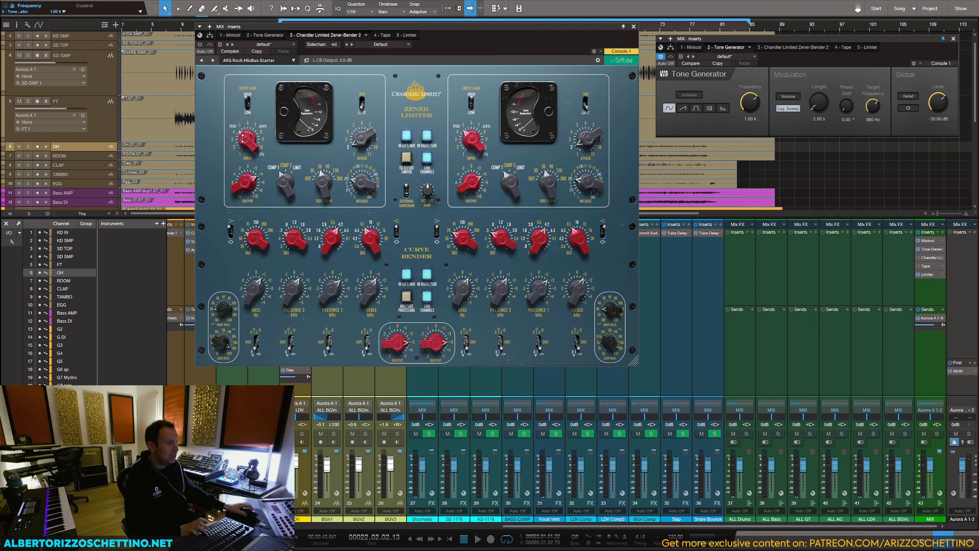
Step: Deactivate the Tone Generator and play the mix with the Zener-Bender activated
{"action": "left_click", "coordinate": [660, 57]}
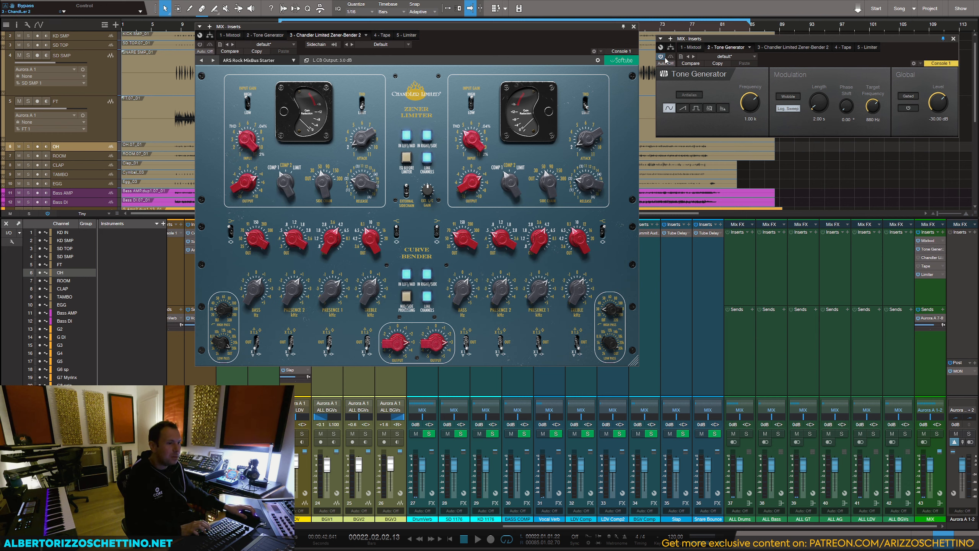
{"action": "key", "text": "space"}
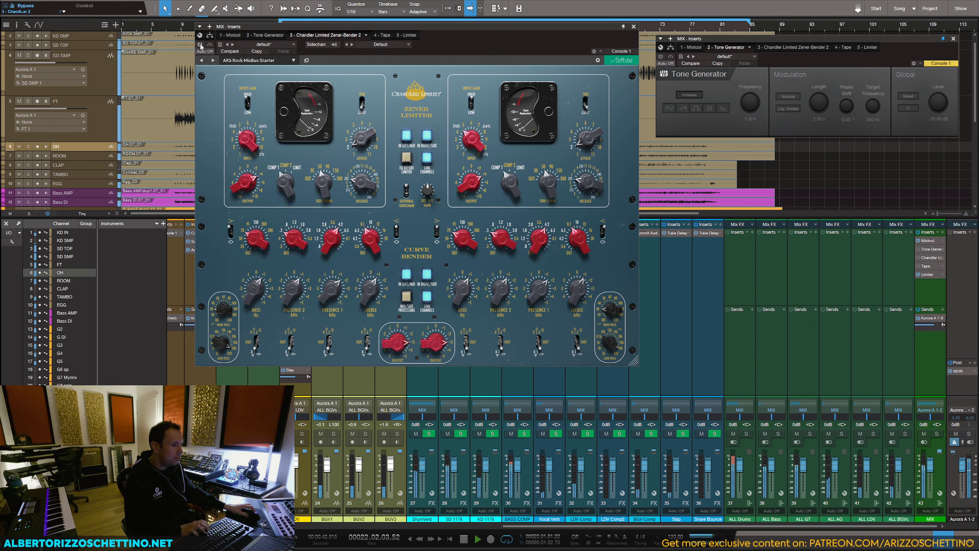
{"action": "left_click", "coordinate": [200, 46]}
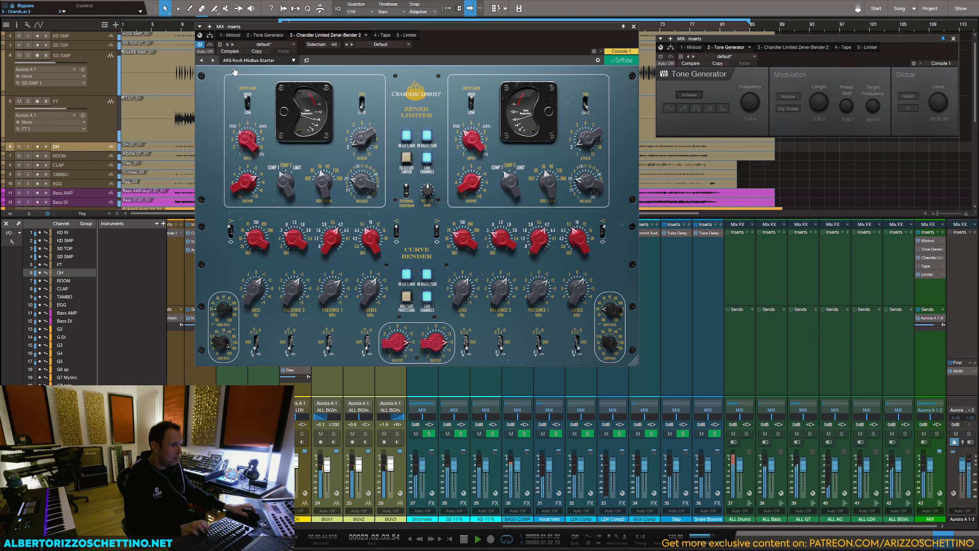
{"action": "key", "text": "space"}
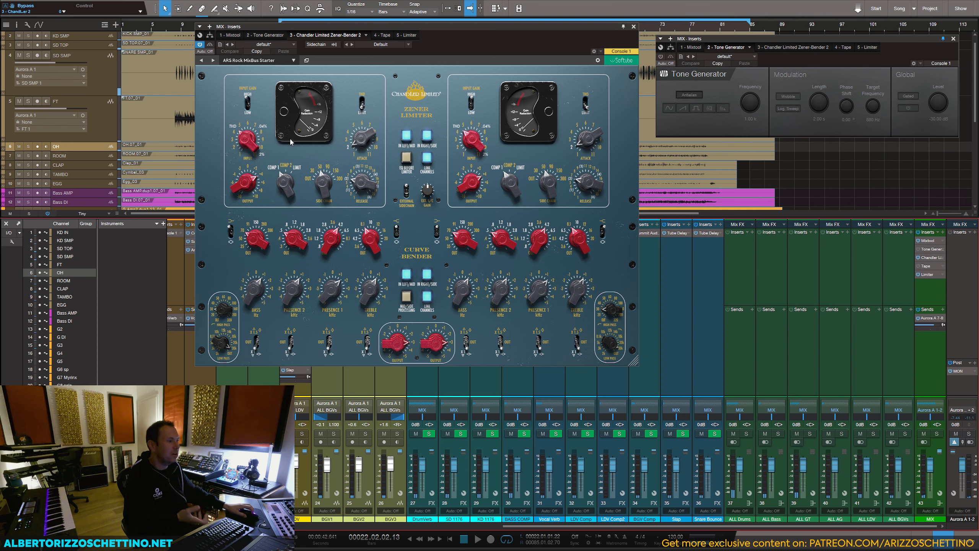
Step: Close the Tone Generator window and switch off both channels of the Zener-Bender's Curve Bender section
{"action": "left_click", "coordinate": [953, 40]}
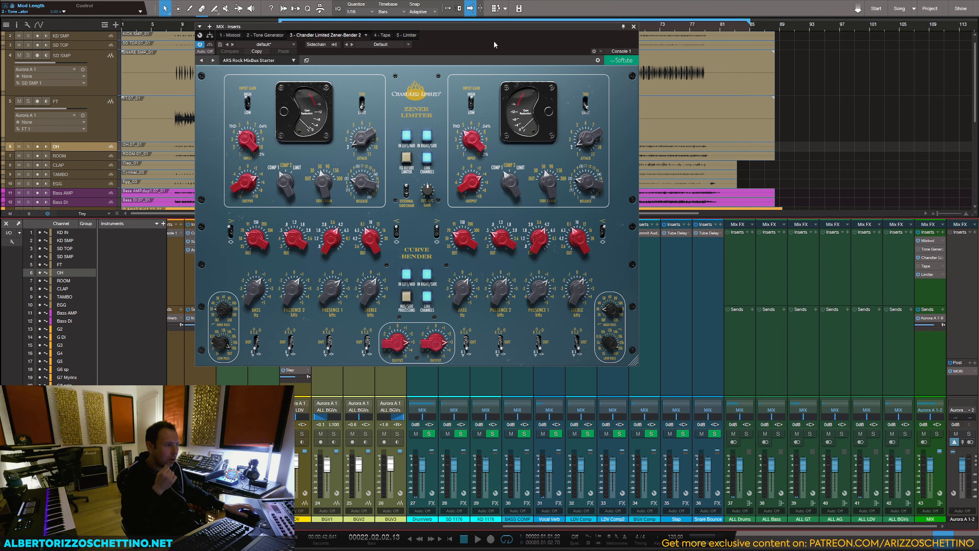
{"action": "left_click_drag", "start_coordinate": [625, 29], "coordinate": [845, 28]}
{"action": "left_click", "coordinate": [626, 273]}
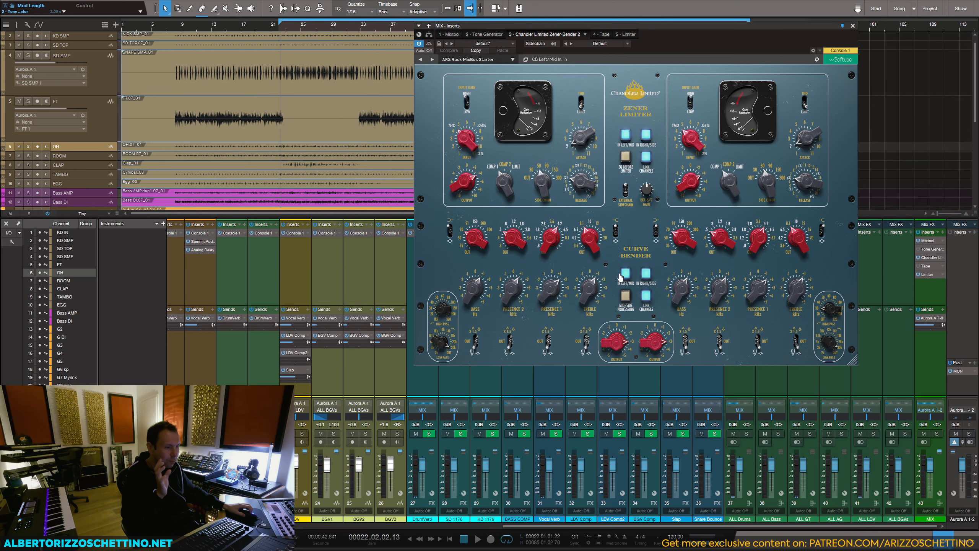
Step: Set the MIX bus Mixtool's gain to -24 dB and toggle the Zener-Bender off and on
{"action": "left_click", "coordinate": [931, 241]}
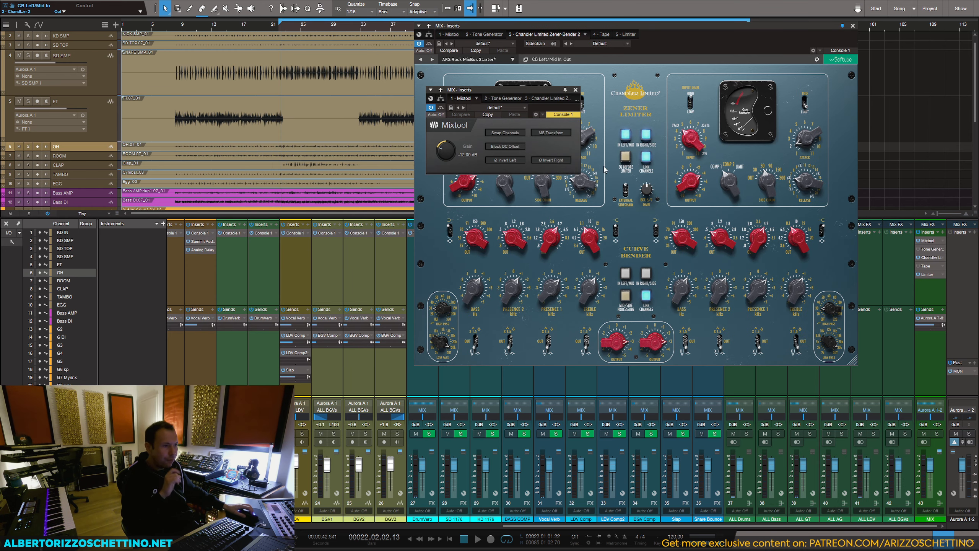
{"action": "left_click_drag", "start_coordinate": [542, 95], "coordinate": [372, 56]}
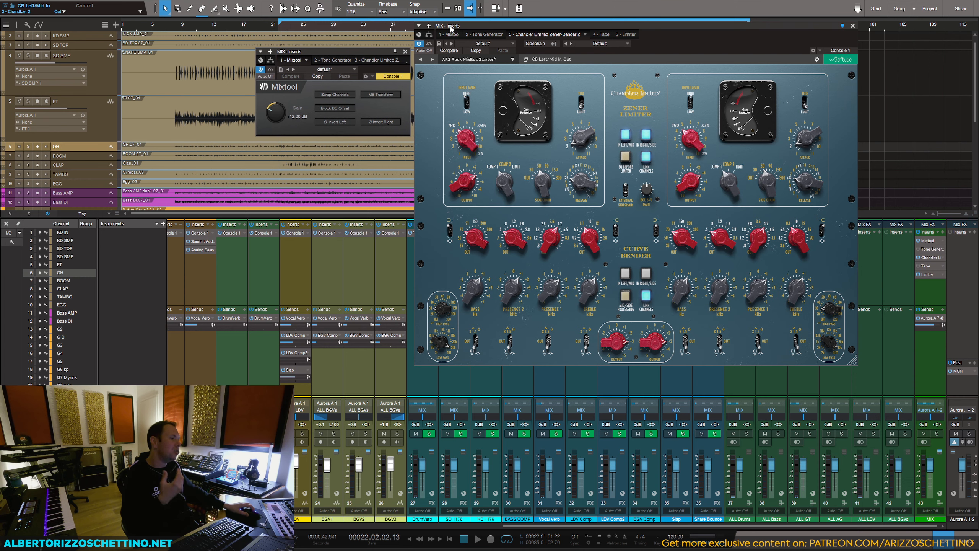
{"action": "left_click_drag", "start_coordinate": [473, 29], "coordinate": [488, 29]}
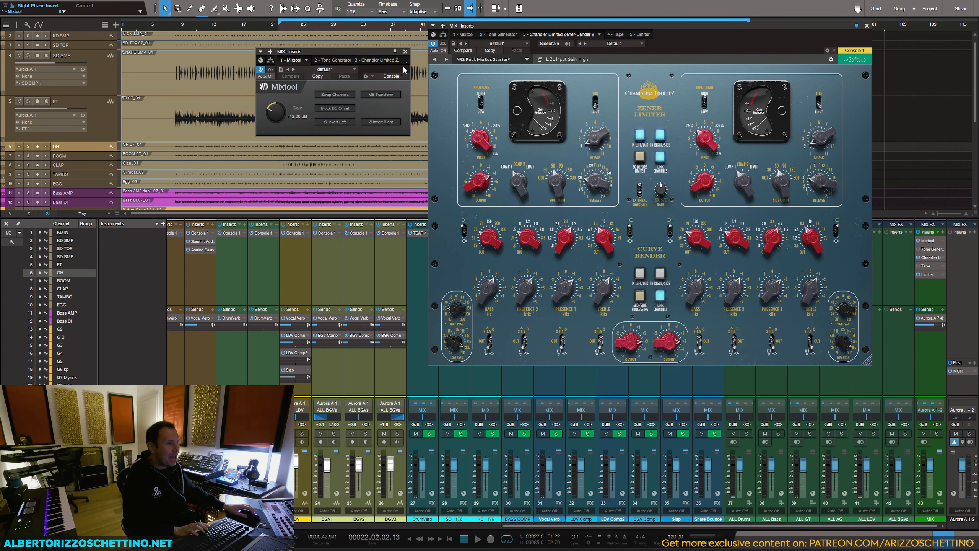
{"action": "left_click_drag", "start_coordinate": [275, 112], "coordinate": [276, 132]}
{"action": "left_click", "coordinate": [432, 45]}
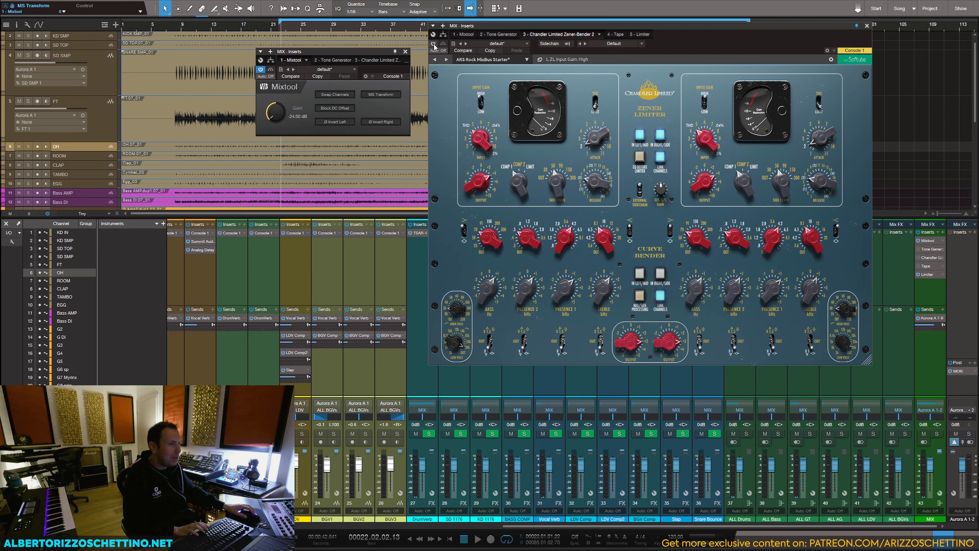
{"action": "left_click", "coordinate": [432, 45]}
{"action": "key", "text": "space"}
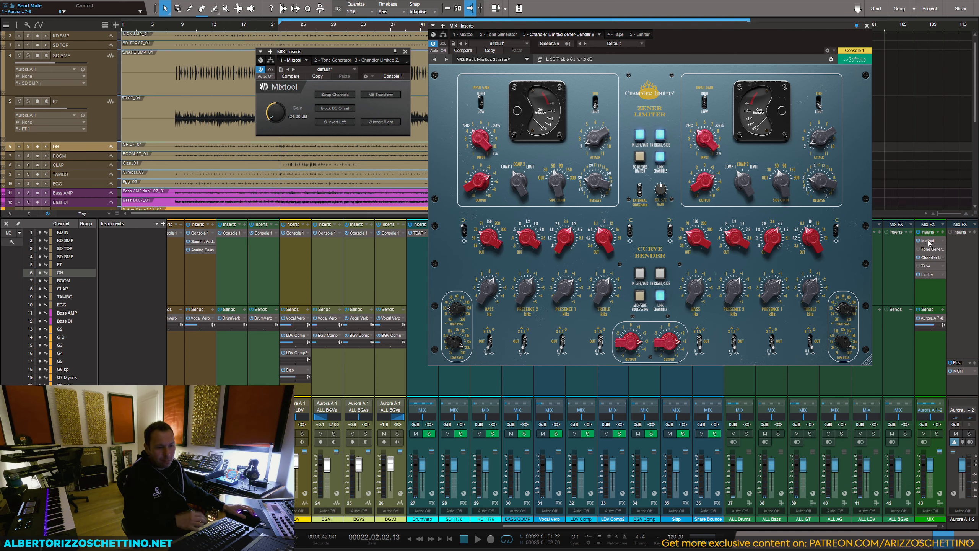
Step: Place a copy of the Mixtool after the Zener-Bender on the MIX bus and remove the Tone Generator
{"action": "left_click_drag", "start_coordinate": [929, 242], "coordinate": [934, 263]}
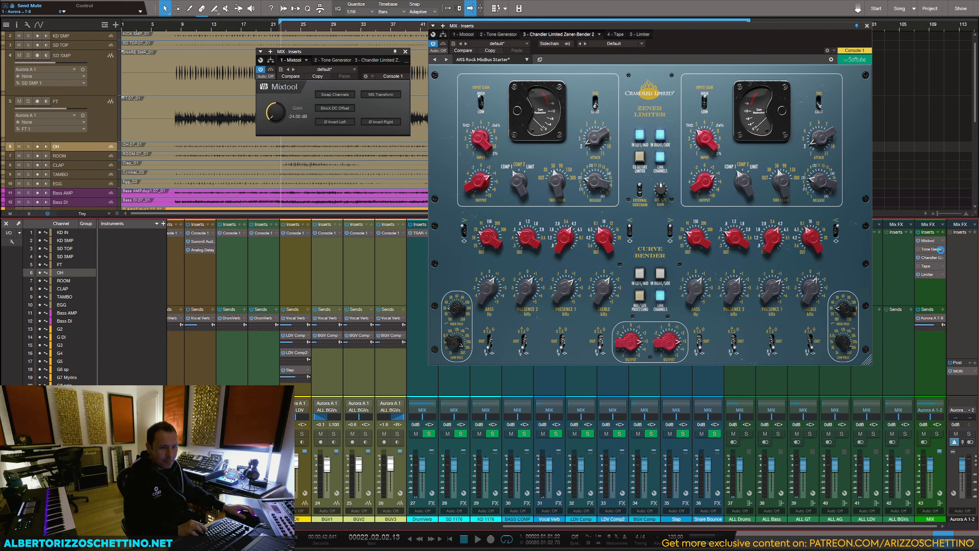
{"action": "left_click", "coordinate": [943, 253]}
{"action": "left_click", "coordinate": [920, 288]}
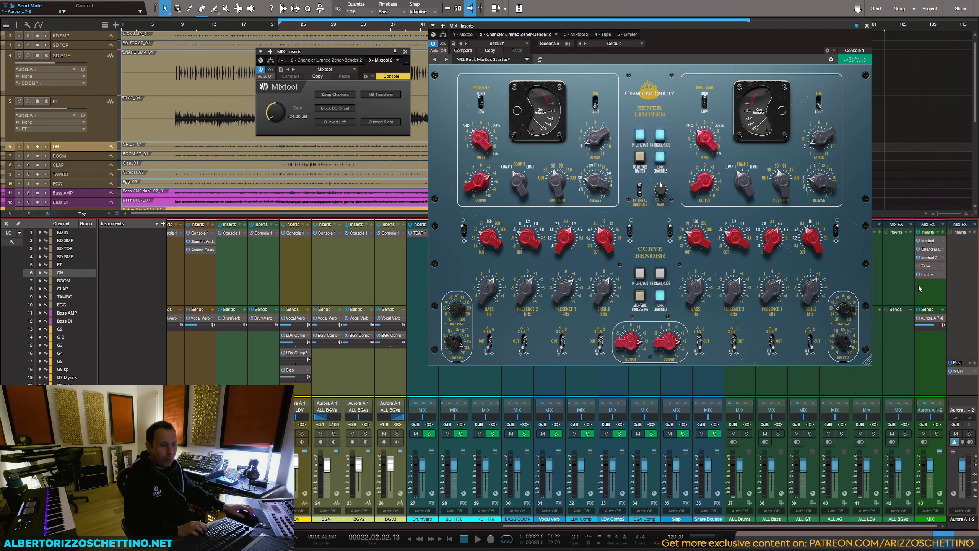
Step: Rename the Mixtool after the Zener-Bender to MIX POST
{"action": "left_click_drag", "start_coordinate": [371, 52], "coordinate": [367, 192]}
{"action": "right_click", "coordinate": [928, 257]}
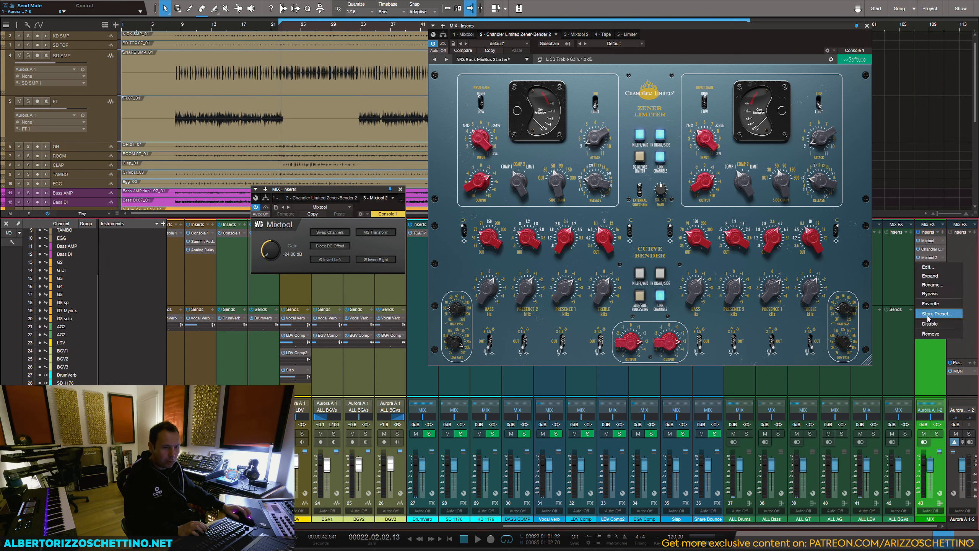
{"action": "left_click", "coordinate": [932, 285]}
{"action": "type", "text": "MIX "}
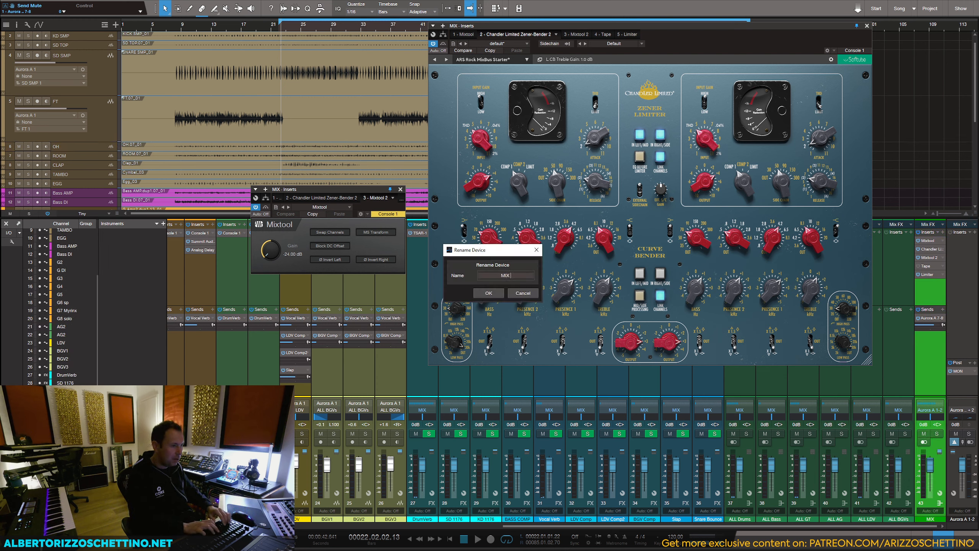
{"action": "type", "text": "POST"}
{"action": "key", "text": "Return"}
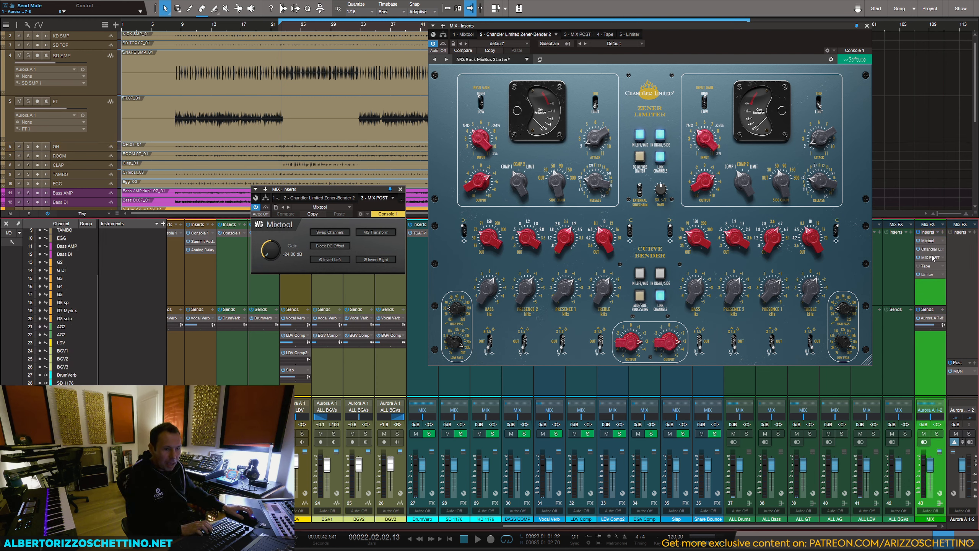
Step: Rename the MIX POST insert on the MIX bus to Trim POST
{"action": "right_click", "coordinate": [932, 257]}
{"action": "left_click", "coordinate": [932, 284]}
{"action": "type", "text": "Trim"}
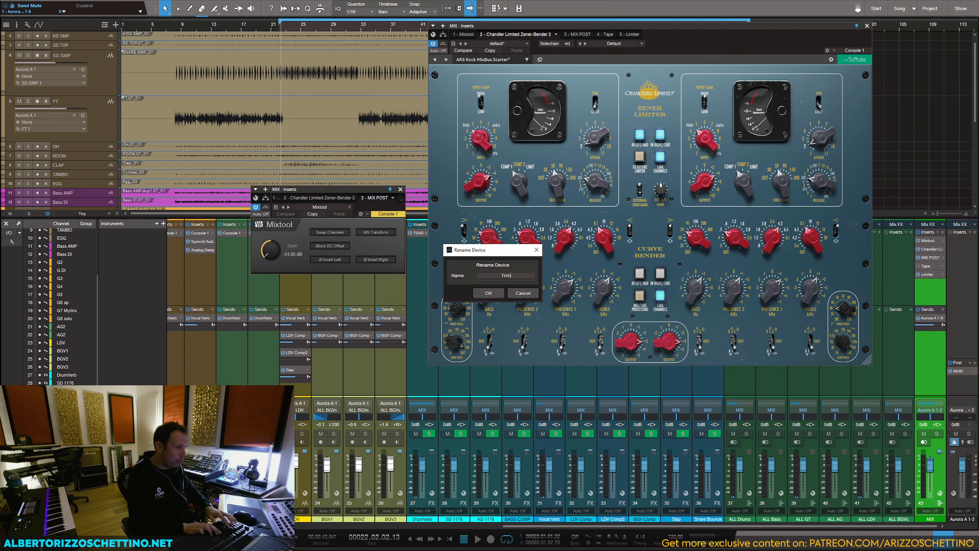
{"action": "type", "text": " POST"}
{"action": "key", "text": "Return"}
Step: Rename the first Mixtool on the MIX bus to Trim PRE
{"action": "right_click", "coordinate": [929, 243]}
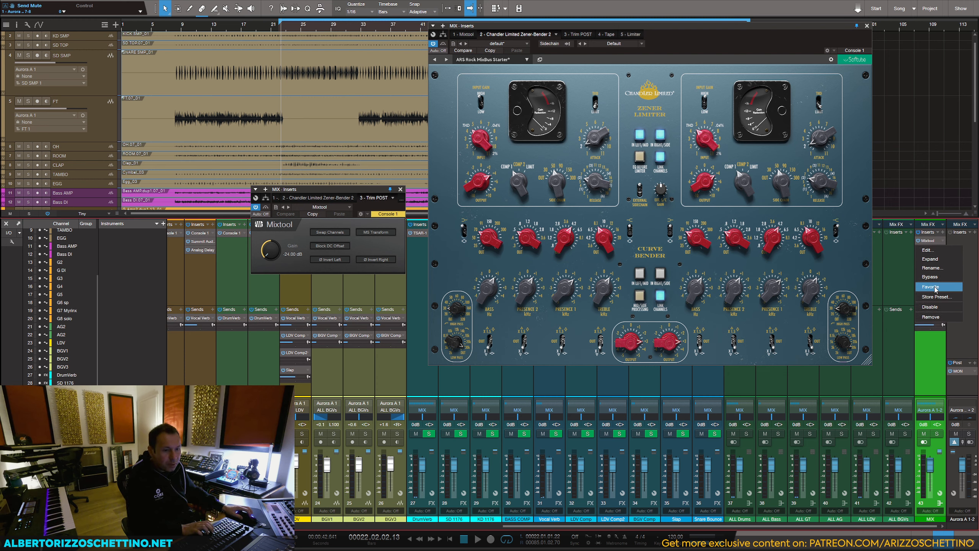
{"action": "left_click", "coordinate": [930, 270]}
{"action": "type", "text": "T%rim PRE"}
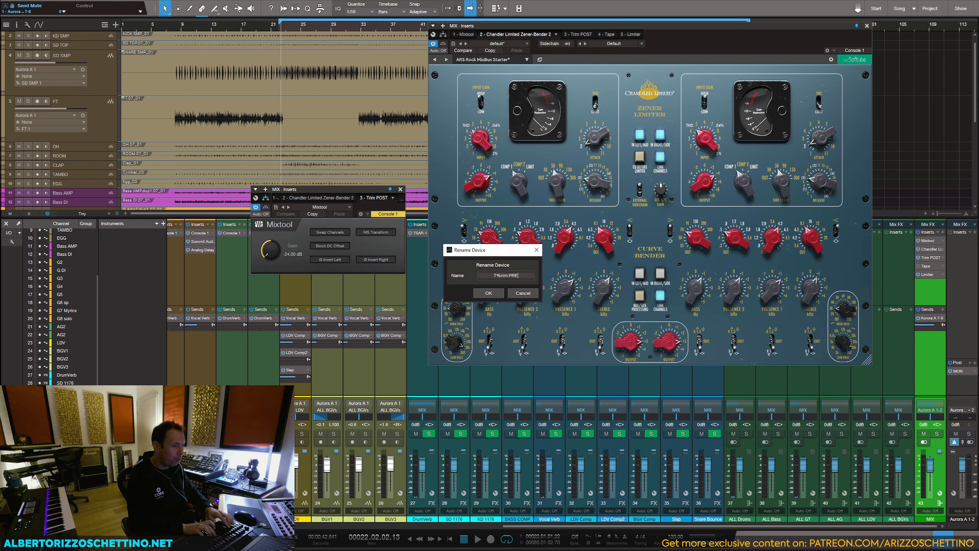
{"action": "key", "text": "ctrl+a"}
{"action": "type", "text": "Trim PRE"}
{"action": "key", "text": "Return"}
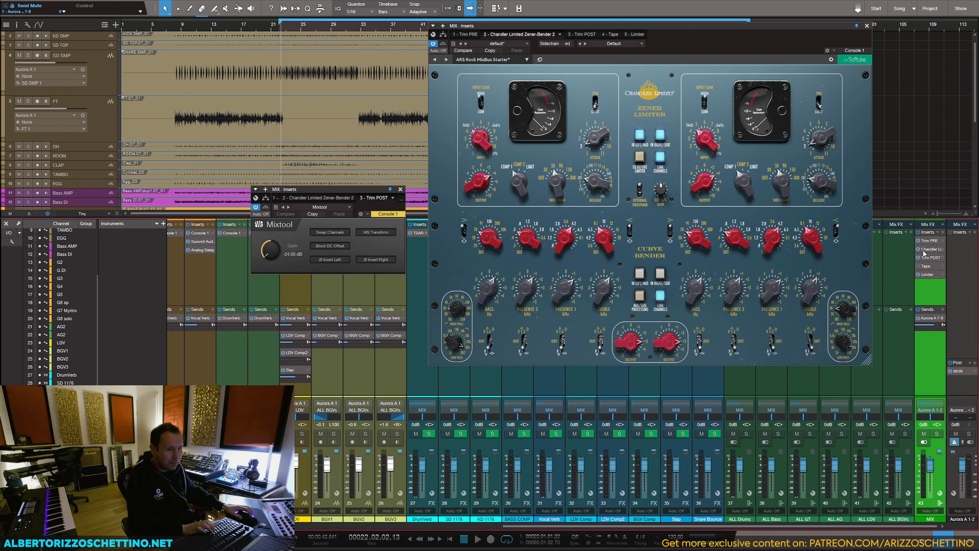
Step: Open the Trim PRE window and arrange it directly above the Trim POST window, beside the Zener-Bender
{"action": "left_click", "coordinate": [930, 240]}
{"action": "left_click_drag", "start_coordinate": [318, 61], "coordinate": [318, 34]}
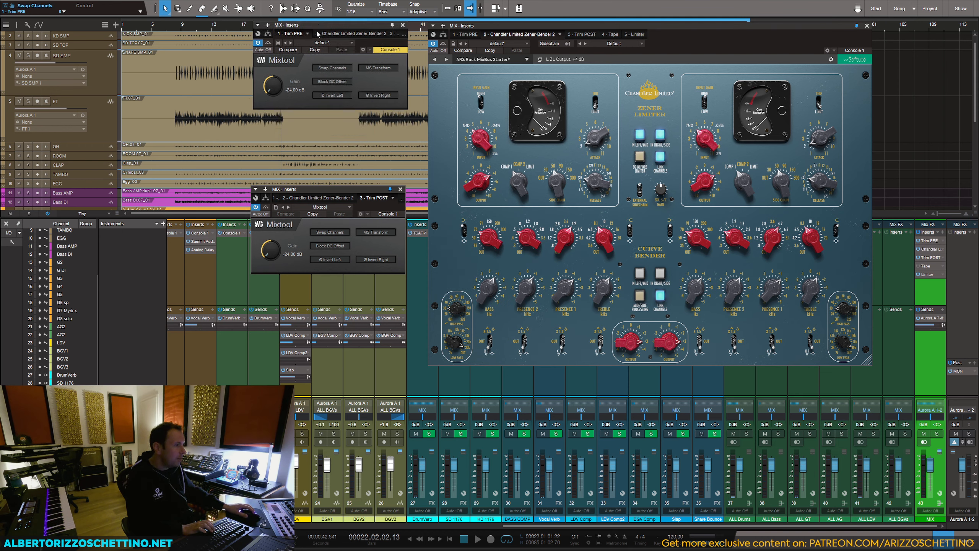
{"action": "left_click_drag", "start_coordinate": [320, 191], "coordinate": [322, 118]}
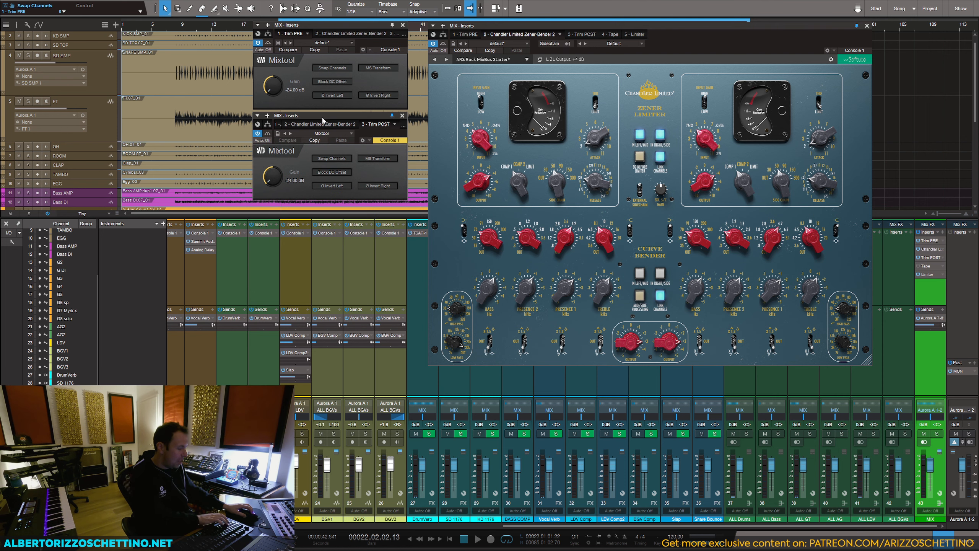
{"action": "left_click_drag", "start_coordinate": [543, 28], "coordinate": [543, 26]}
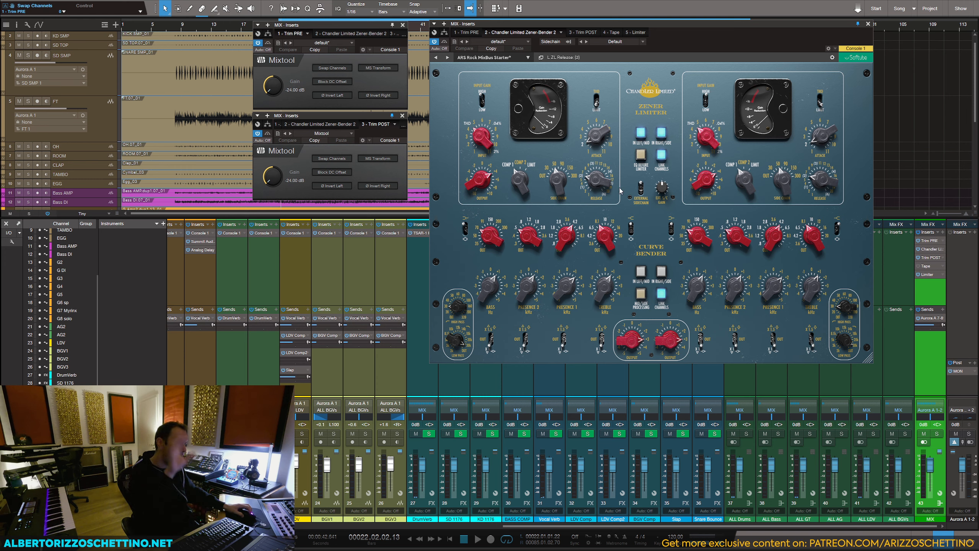
Step: Try a gain of 24 dB on the Trim POST Mixtool and settle on 12 dB
{"action": "left_click", "coordinate": [640, 136]}
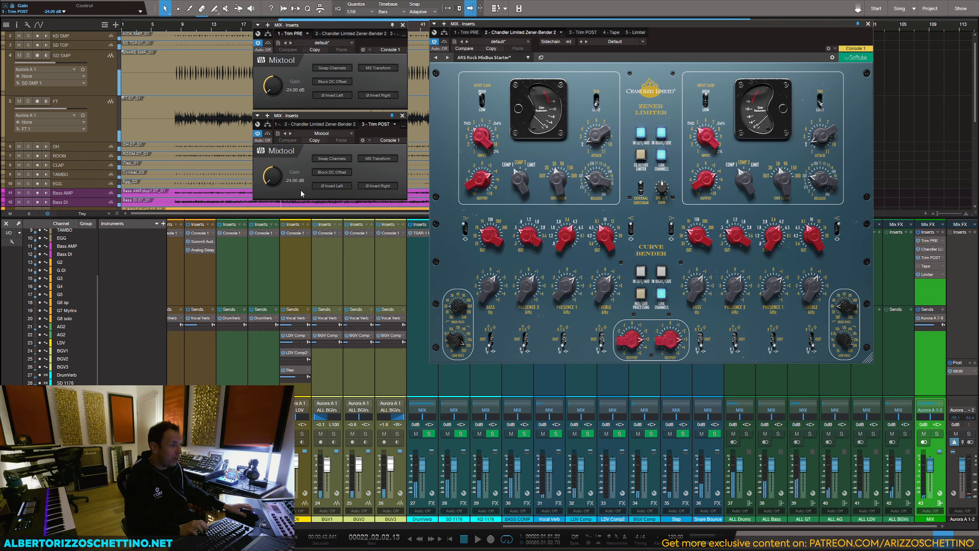
{"action": "left_click", "coordinate": [291, 183]}
{"action": "type", "text": "24"}
{"action": "key", "text": "Return"}
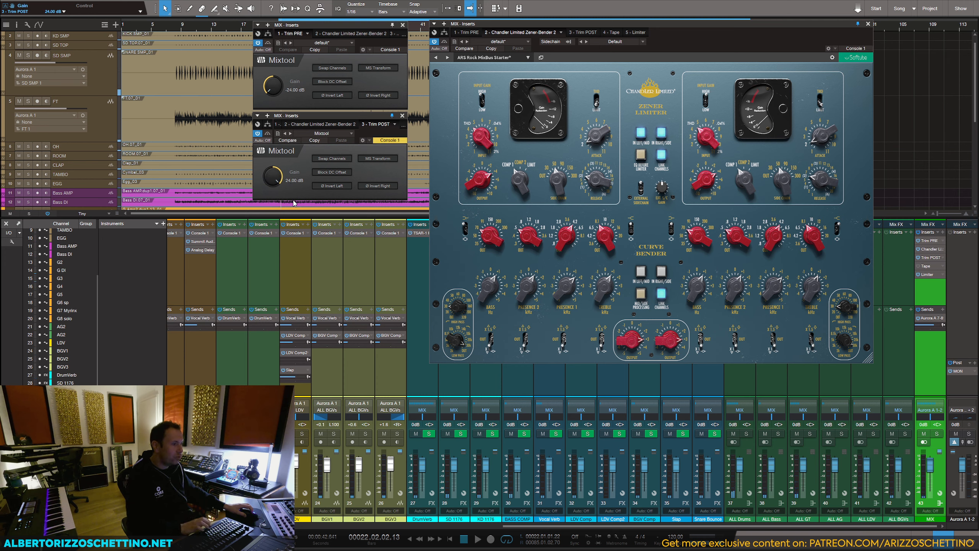
{"action": "left_click", "coordinate": [294, 182]}
{"action": "type", "text": "12"}
{"action": "key", "text": "Return"}
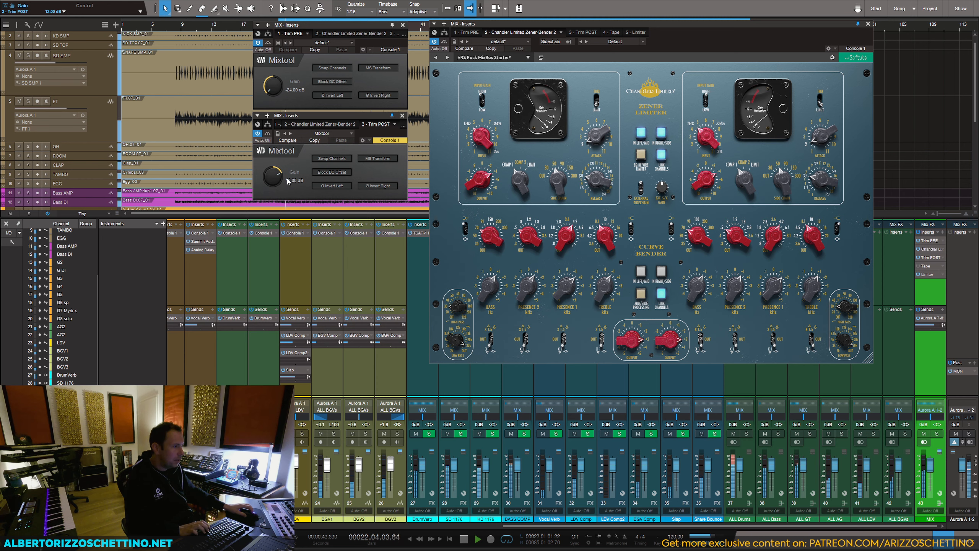
Step: Compare the mix with Trim PRE, the Zener-Bender and Trim POST bypassed and reactivated, and save the song
{"action": "key", "text": "space"}
{"action": "left_click", "coordinate": [918, 240]}
{"action": "left_click", "coordinate": [918, 249]}
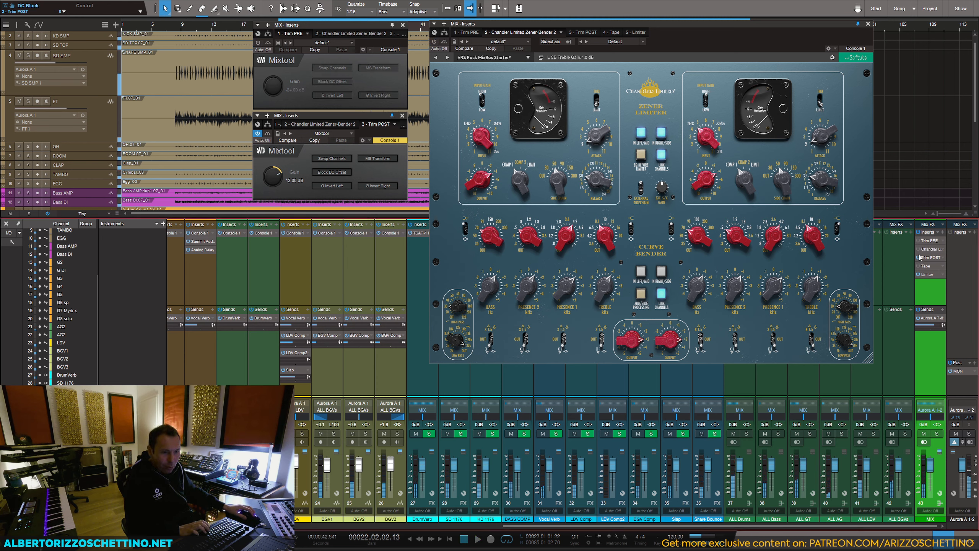
{"action": "left_click", "coordinate": [918, 258]}
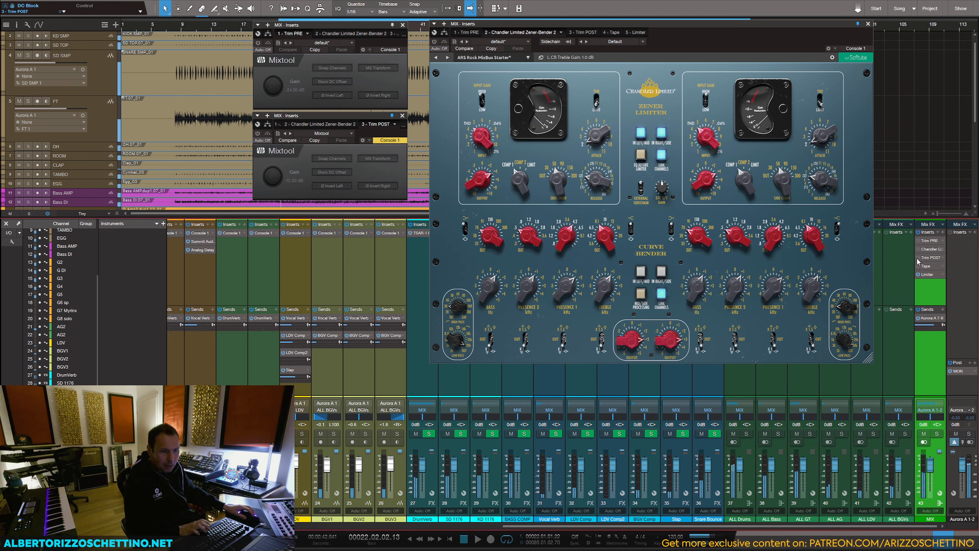
{"action": "left_click", "coordinate": [918, 241]}
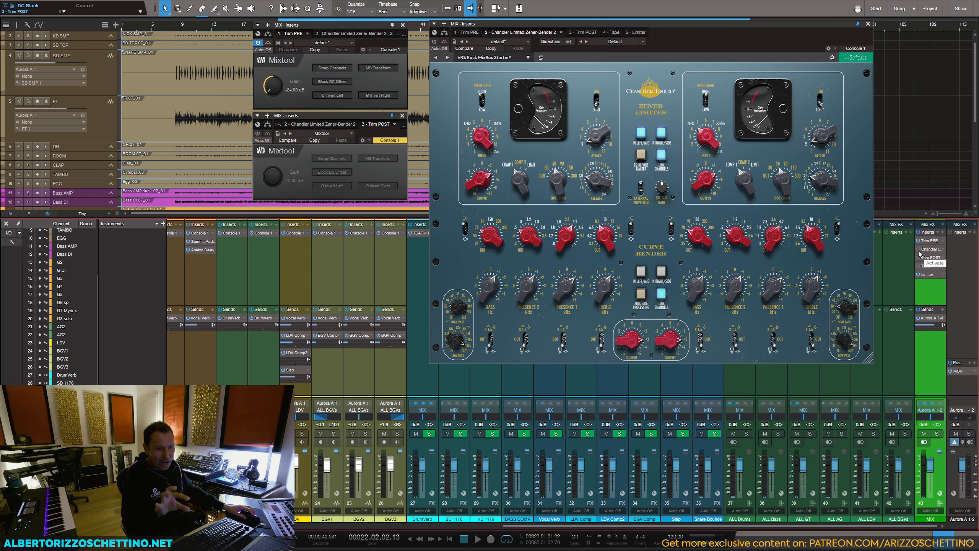
{"action": "left_click", "coordinate": [918, 250]}
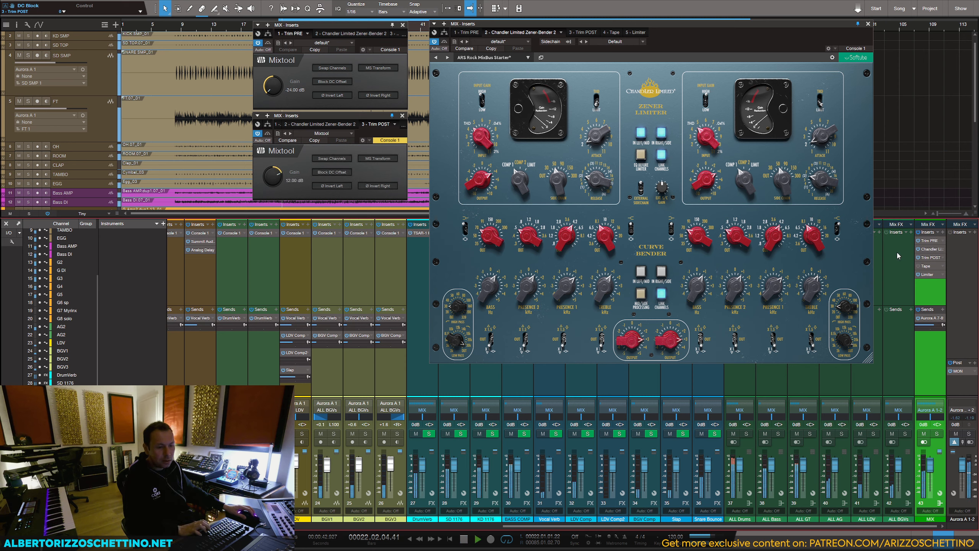
{"action": "key", "text": "ctrl+s"}
Step: During playback, try the Zener Limiter's output at +9 dB against its bypassed sound and lower it to +6 dB
{"action": "left_click", "coordinate": [273, 86]}
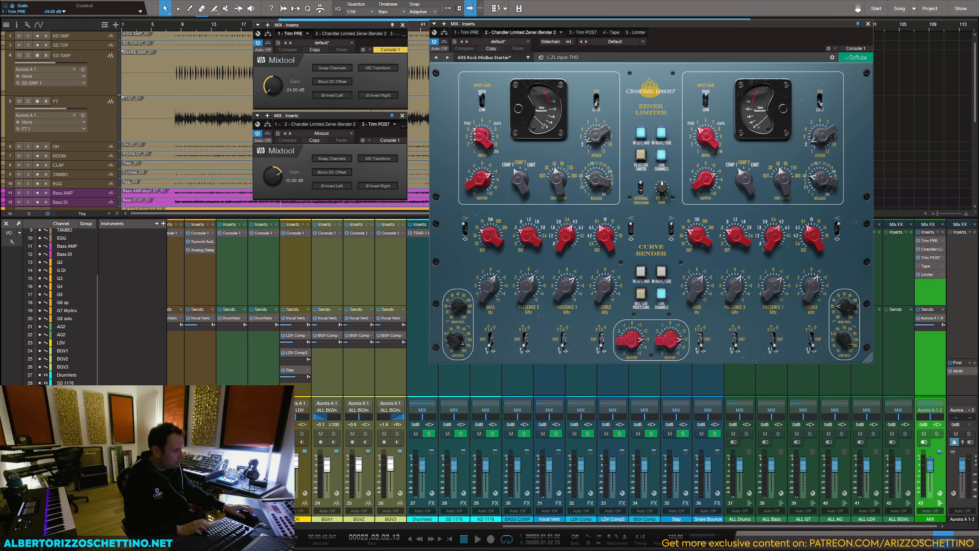
{"action": "key", "text": "space"}
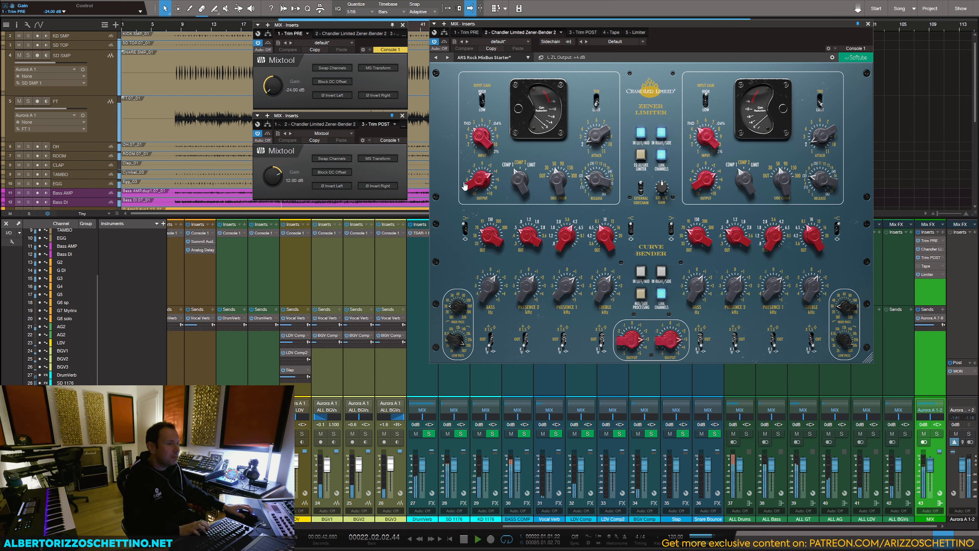
{"action": "left_click", "coordinate": [642, 135]}
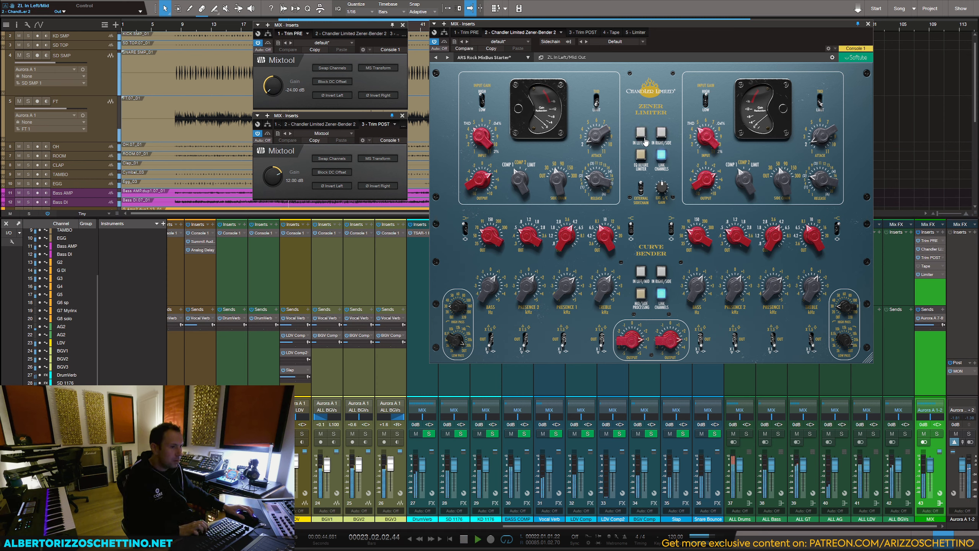
{"action": "left_click_drag", "start_coordinate": [481, 179], "coordinate": [482, 158]}
{"action": "left_click", "coordinate": [640, 137]}
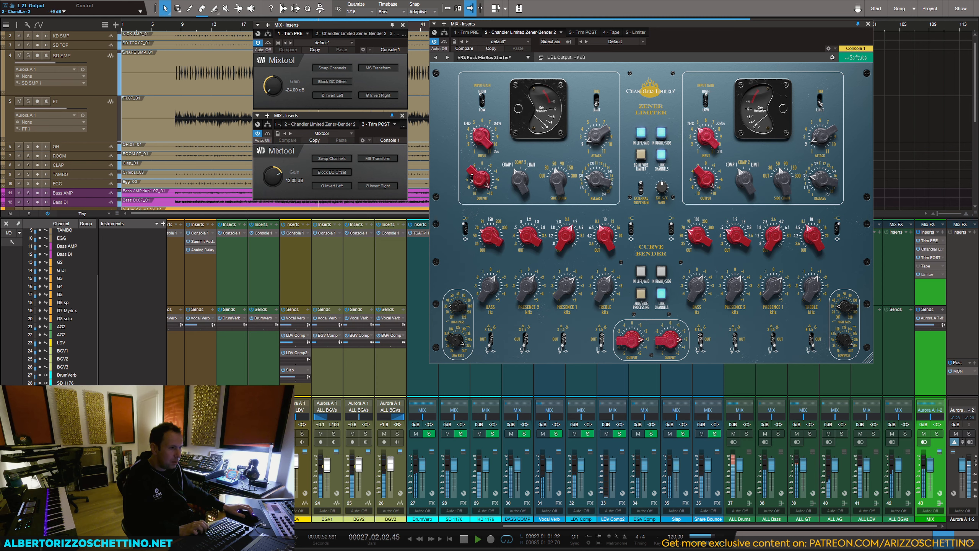
{"action": "left_click_drag", "start_coordinate": [474, 156], "coordinate": [475, 185]}
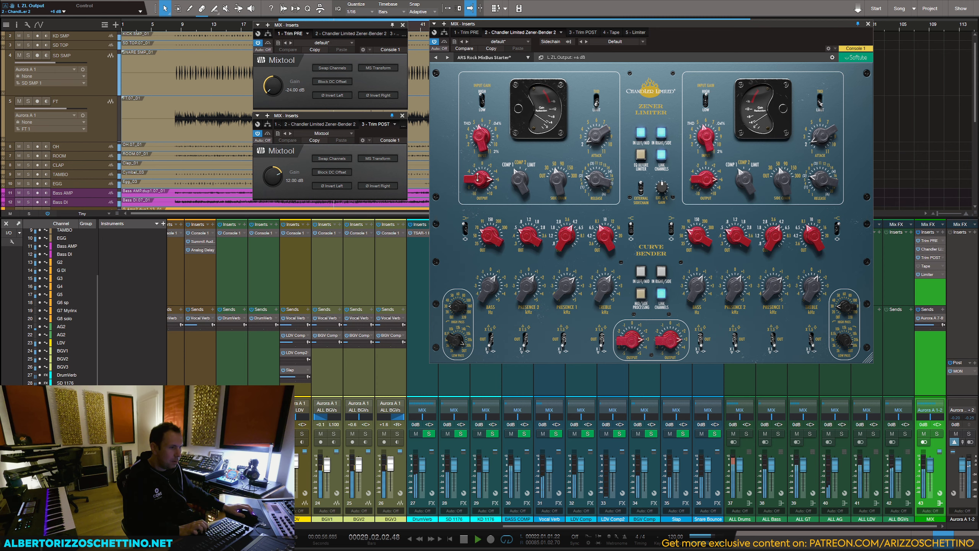
{"action": "key", "text": "space"}
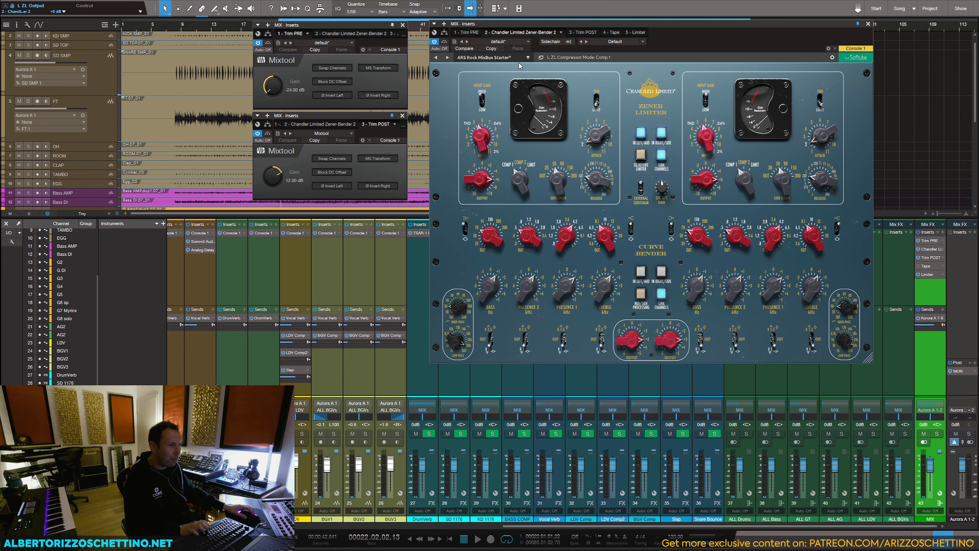
Step: Copy the Zener-Bender's settings, set the limiter's attack to 4 and release to (1), and compare it switched off and on
{"action": "left_click", "coordinate": [490, 51]}
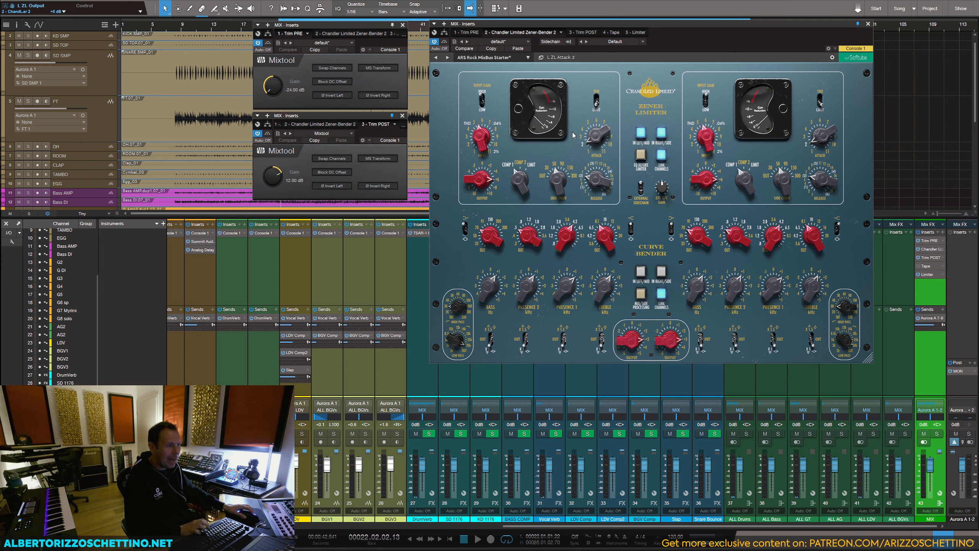
{"action": "key", "text": "space"}
{"action": "left_click_drag", "start_coordinate": [596, 136], "coordinate": [604, 116]}
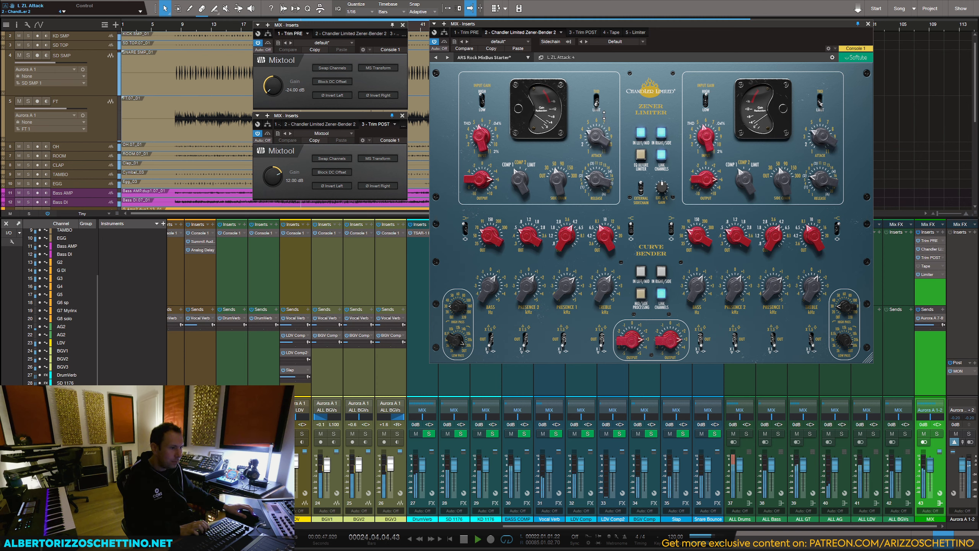
{"action": "left_click_drag", "start_coordinate": [594, 169], "coordinate": [587, 192]}
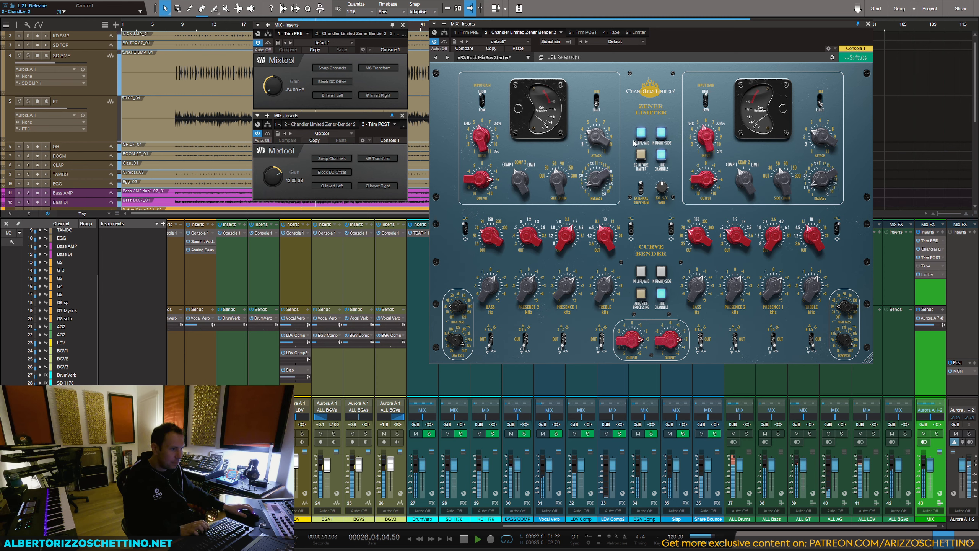
{"action": "left_click", "coordinate": [645, 135]}
{"action": "left_click", "coordinate": [642, 135]}
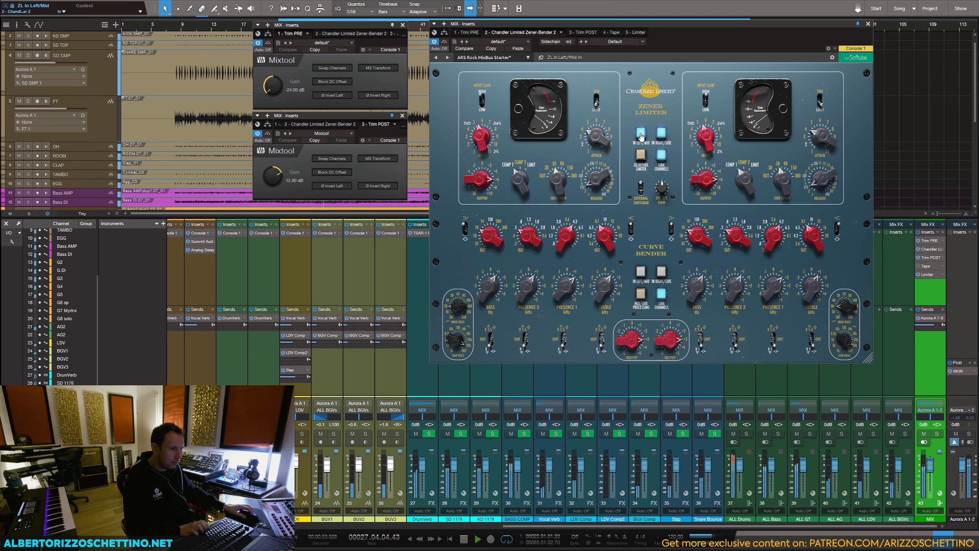
Step: Try a gain of 14 dB on Trim POST while toggling the Zener Limiter, and return the gain to 12 dB
{"action": "scroll", "coordinate": [292, 185], "scroll_direction": "up", "scroll_amount": 2}
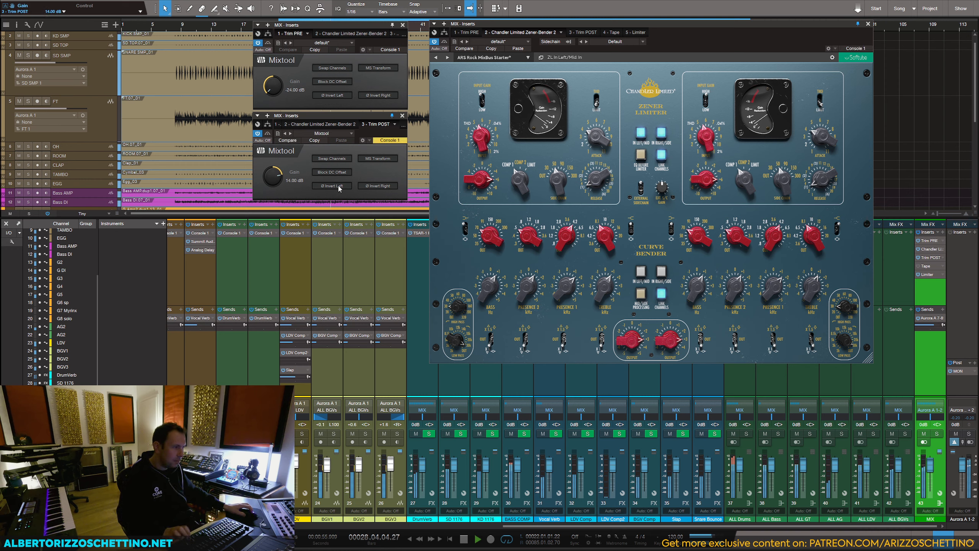
{"action": "left_click", "coordinate": [641, 135]}
{"action": "left_click", "coordinate": [641, 136]}
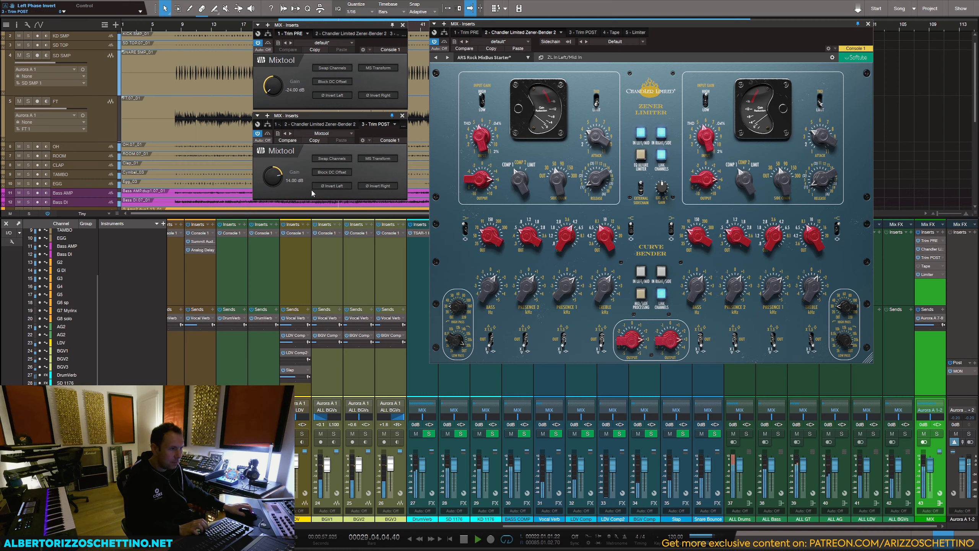
{"action": "left_click", "coordinate": [294, 181]}
{"action": "type", "text": "12"}
{"action": "key", "text": "Return"}
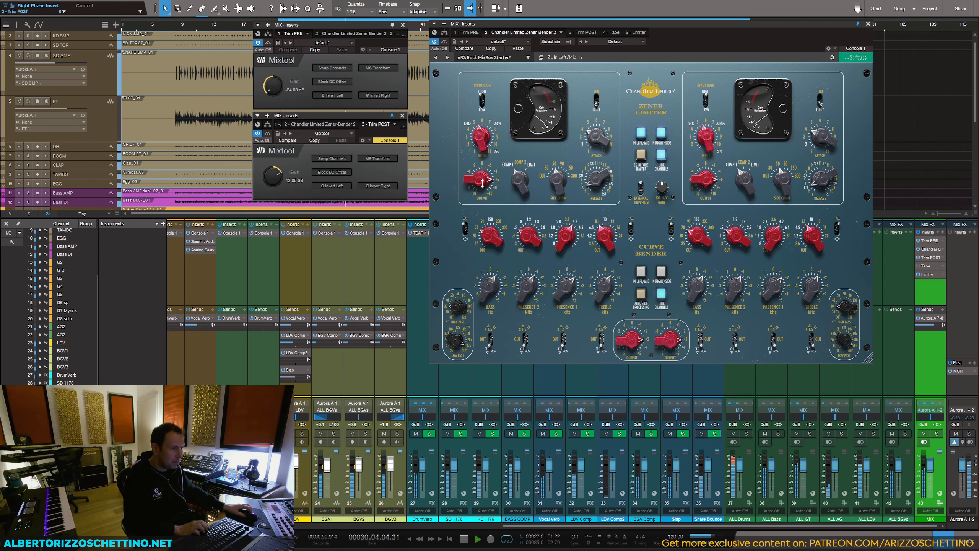
Step: Set the Zener Limiter's output to +8 dB, compare it switched off and on, and set its attack to 2
{"action": "left_click_drag", "start_coordinate": [482, 181], "coordinate": [483, 179]}
{"action": "left_click", "coordinate": [640, 135]}
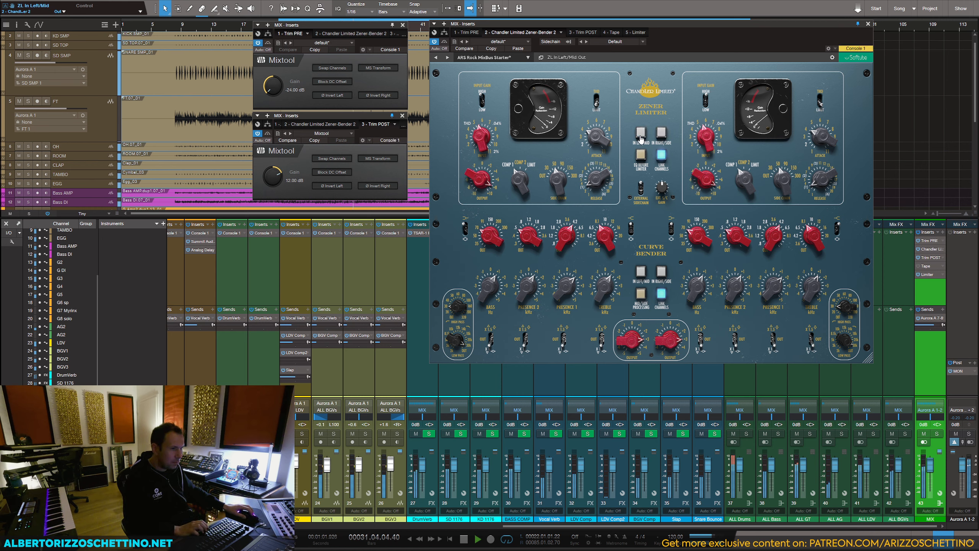
{"action": "left_click", "coordinate": [640, 135]}
{"action": "key", "text": "space"}
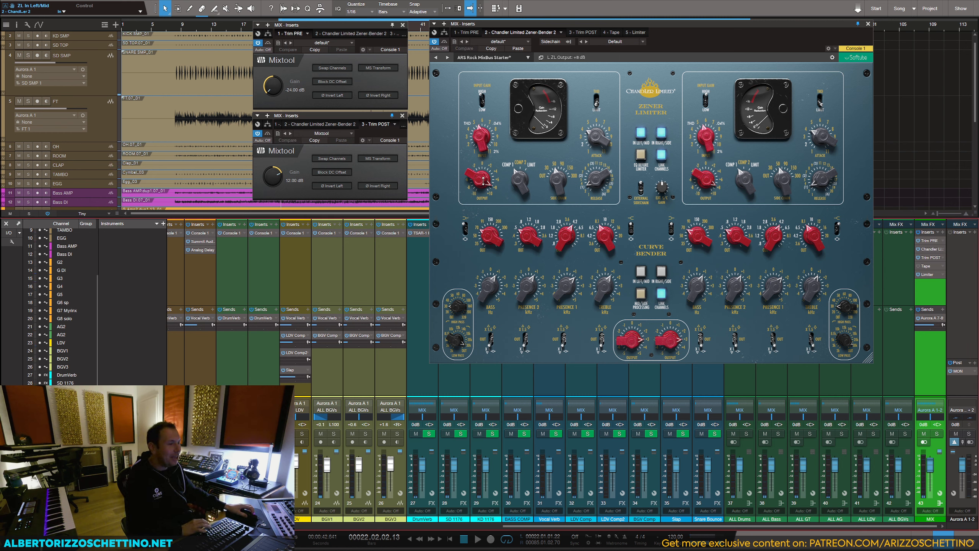
{"action": "left_click_drag", "start_coordinate": [485, 181], "coordinate": [486, 184]}
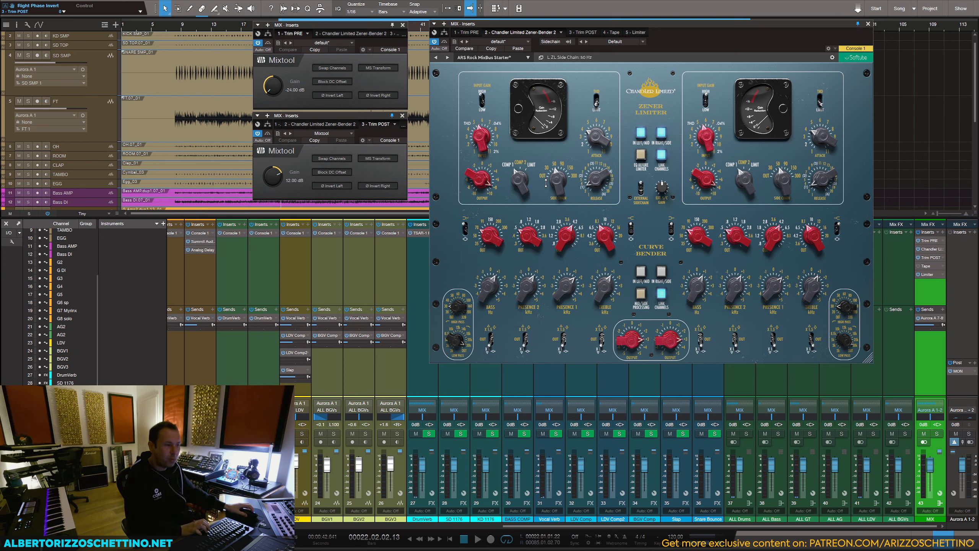
{"action": "left_click_drag", "start_coordinate": [594, 135], "coordinate": [596, 151]}
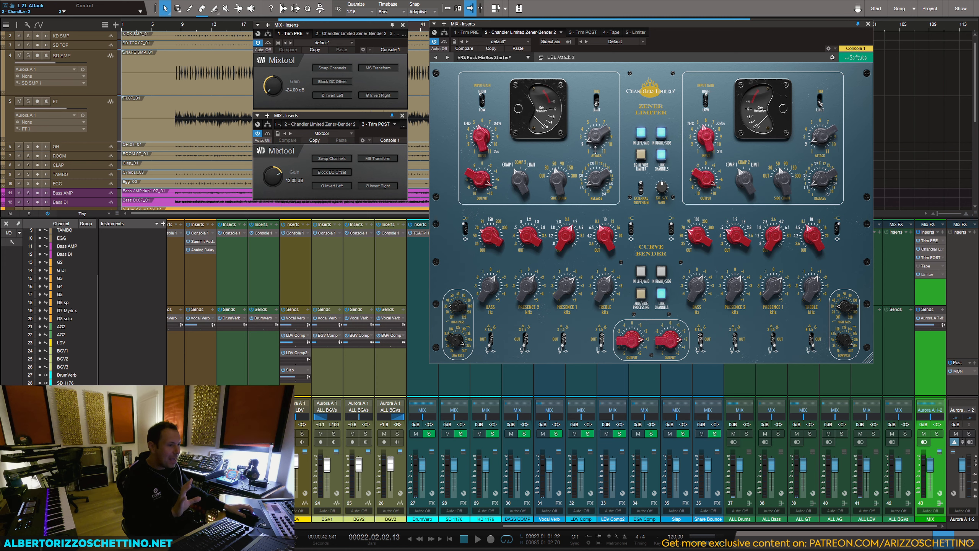
Step: Reload the ARS Rock MixBus Starter preset and, during playback, set the Zener Limiter to Limit mode with output -6 dB and attack 4
{"action": "left_click", "coordinate": [437, 58]}
{"action": "left_click", "coordinate": [446, 58]}
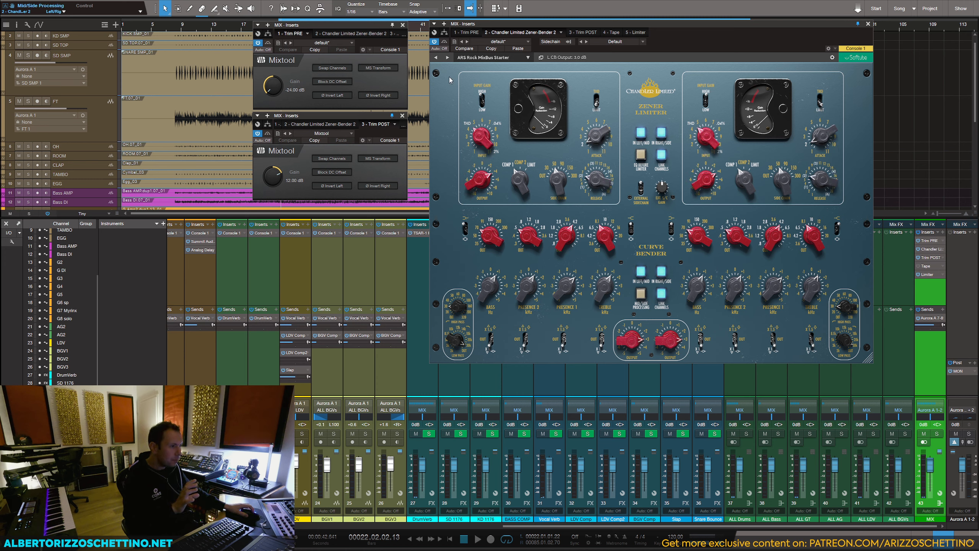
{"action": "key", "text": "space"}
{"action": "left_click", "coordinate": [514, 173]}
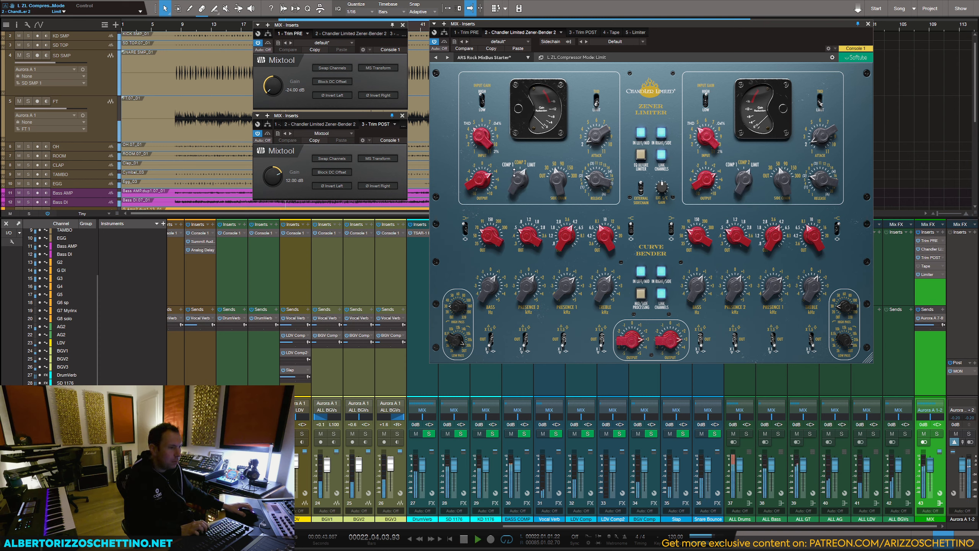
{"action": "mouse_move", "coordinate": [480, 180]}
{"action": "left_mouse_down"}
{"action": "mouse_move", "coordinate": [481, 141]}
{"action": "mouse_move", "coordinate": [480, 186]}
{"action": "left_mouse_up"}
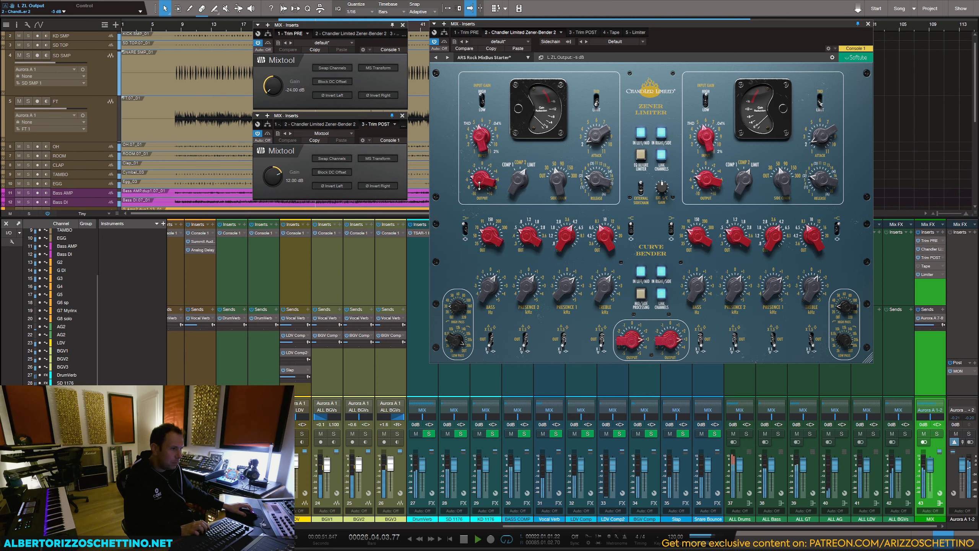
{"action": "left_click_drag", "start_coordinate": [595, 181], "coordinate": [597, 119]}
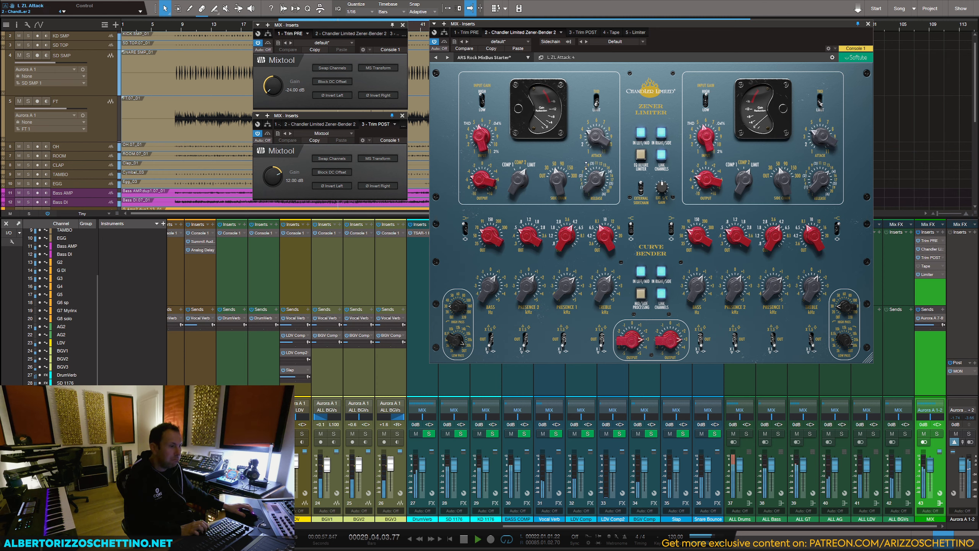
Step: Compare the Zener Limiter switched off and on in Limit mode, and rebalance its output and input levels during playback
{"action": "left_click", "coordinate": [639, 135]}
{"action": "left_click", "coordinate": [638, 135]}
{"action": "left_click_drag", "start_coordinate": [486, 182], "coordinate": [486, 176]}
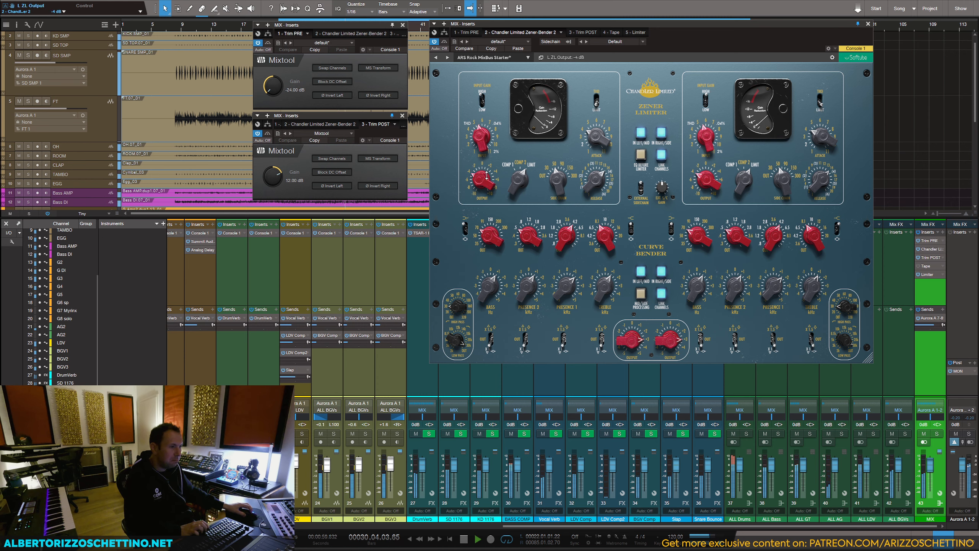
{"action": "mouse_move", "coordinate": [478, 132]}
{"action": "left_mouse_down"}
{"action": "mouse_move", "coordinate": [484, 154]}
{"action": "mouse_move", "coordinate": [486, 145]}
{"action": "left_mouse_up"}
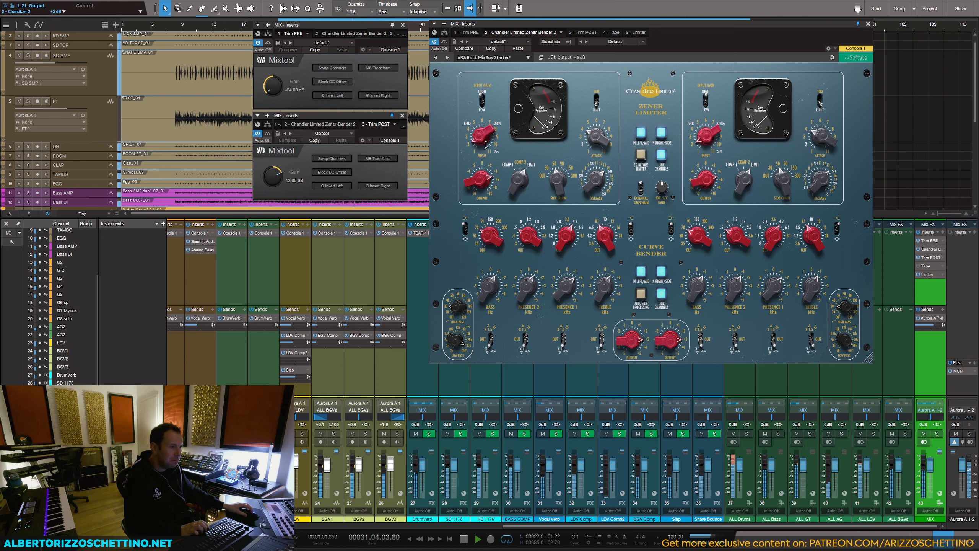
{"action": "key", "text": "space"}
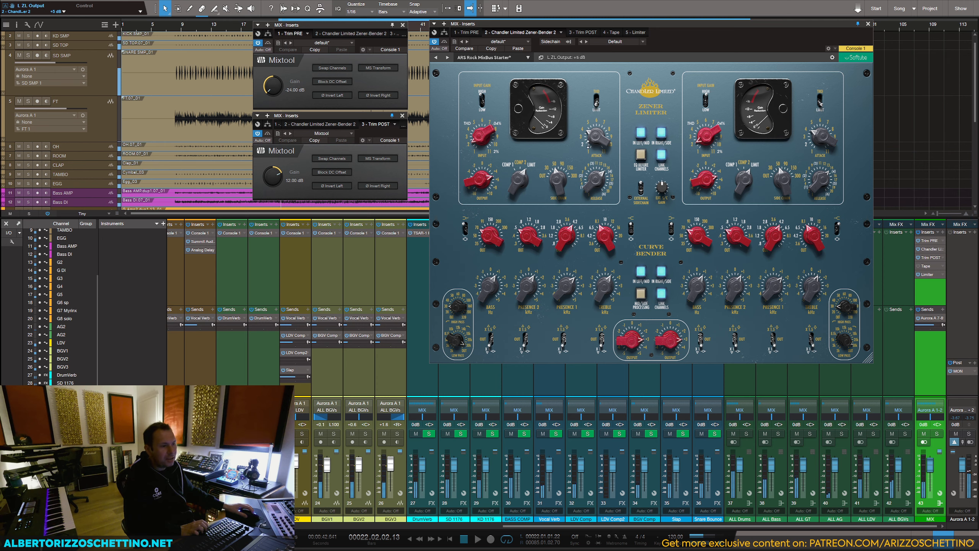
Step: Switch the Zener Limiter to Comp 1 and, during playback, set its output to -3 dB and input to 5.5
{"action": "left_click", "coordinate": [511, 185]}
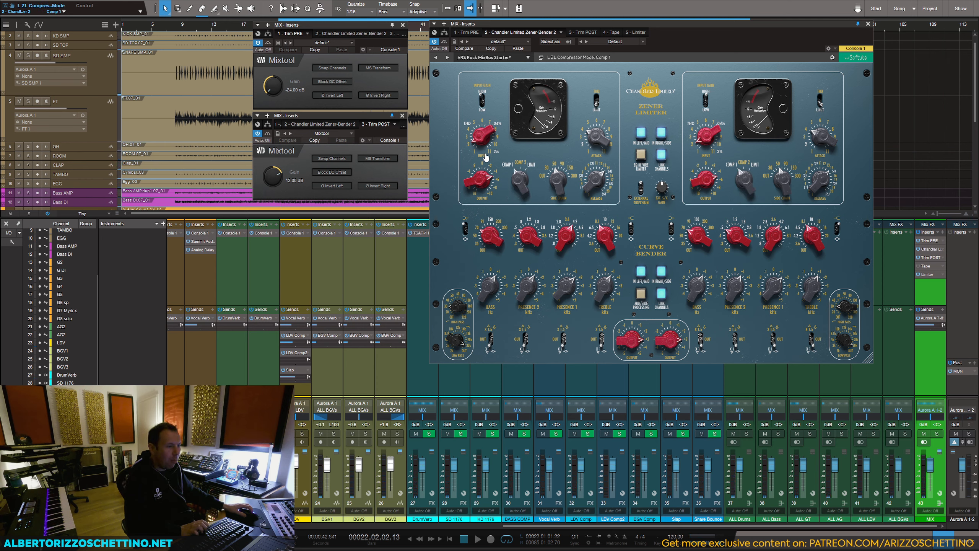
{"action": "key", "text": "space"}
{"action": "left_click_drag", "start_coordinate": [487, 156], "coordinate": [485, 118]}
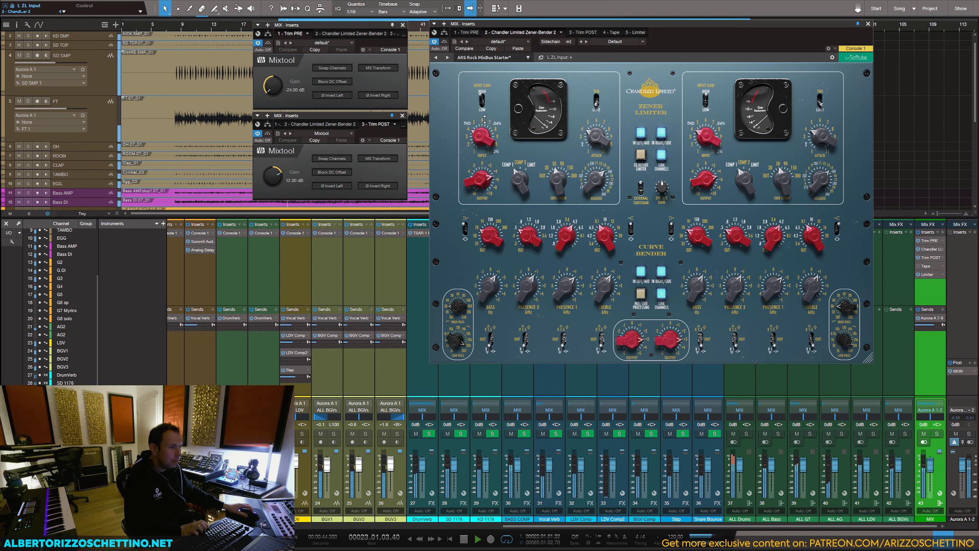
{"action": "left_click_drag", "start_coordinate": [481, 178], "coordinate": [479, 198]}
{"action": "left_click_drag", "start_coordinate": [483, 140], "coordinate": [482, 129]}
{"action": "left_click_drag", "start_coordinate": [478, 186], "coordinate": [477, 201]}
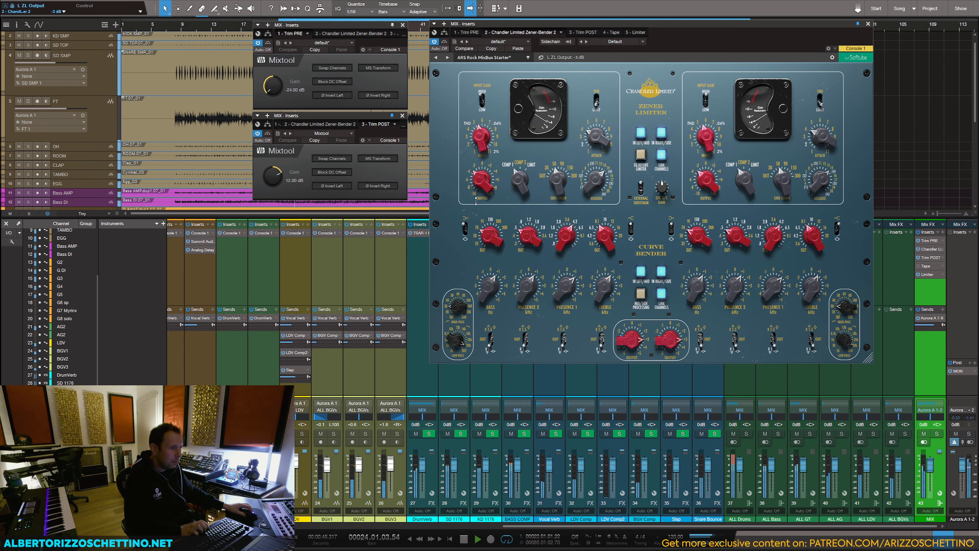
{"action": "left_click_drag", "start_coordinate": [485, 146], "coordinate": [487, 144]}
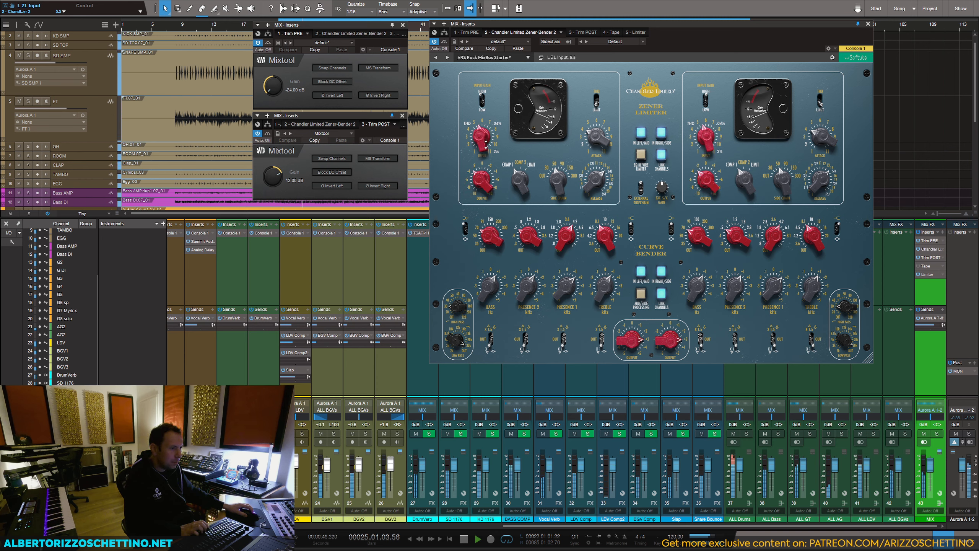
Step: Set the Zener Limiter's attack to 2 and its output to +1 dB, and stop playback
{"action": "left_click_drag", "start_coordinate": [596, 135], "coordinate": [590, 155]}
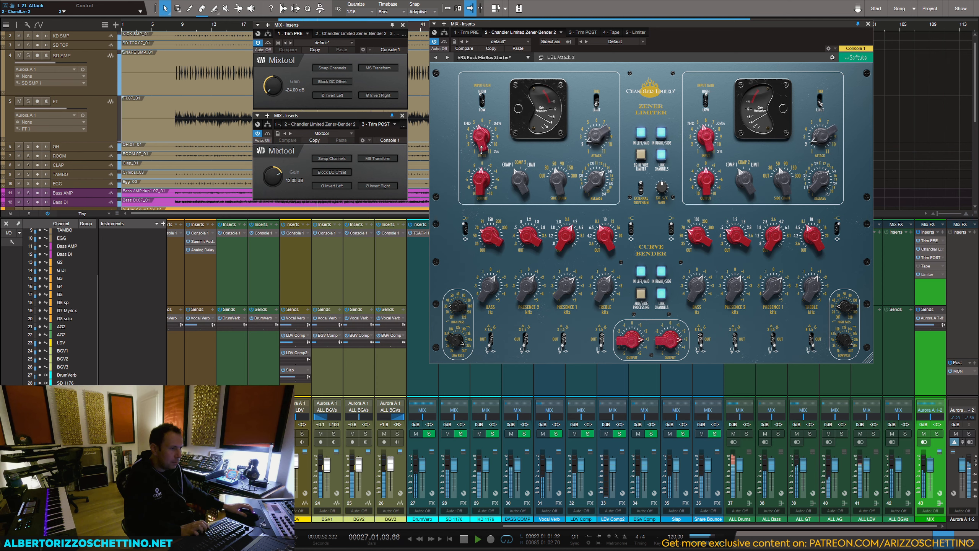
{"action": "left_click_drag", "start_coordinate": [482, 181], "coordinate": [486, 177]}
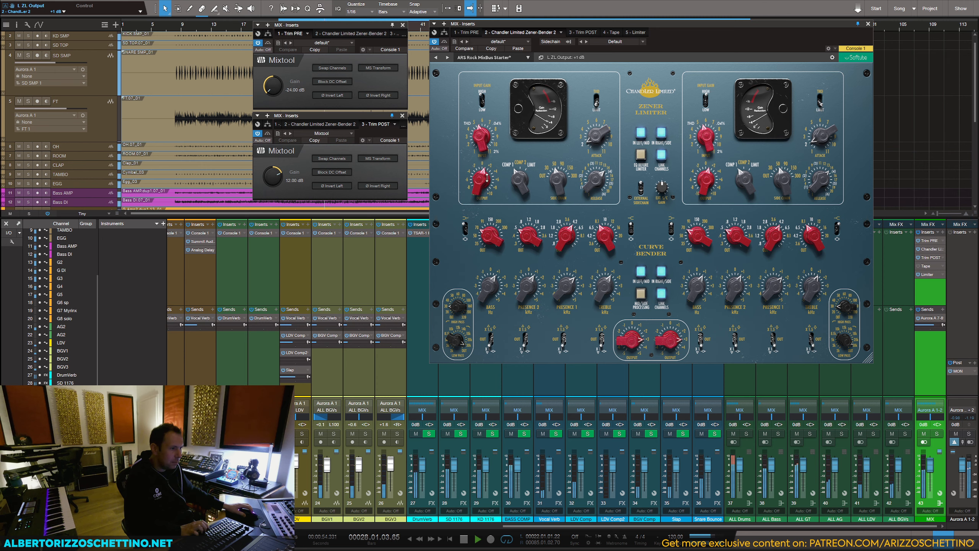
{"action": "key", "text": "space"}
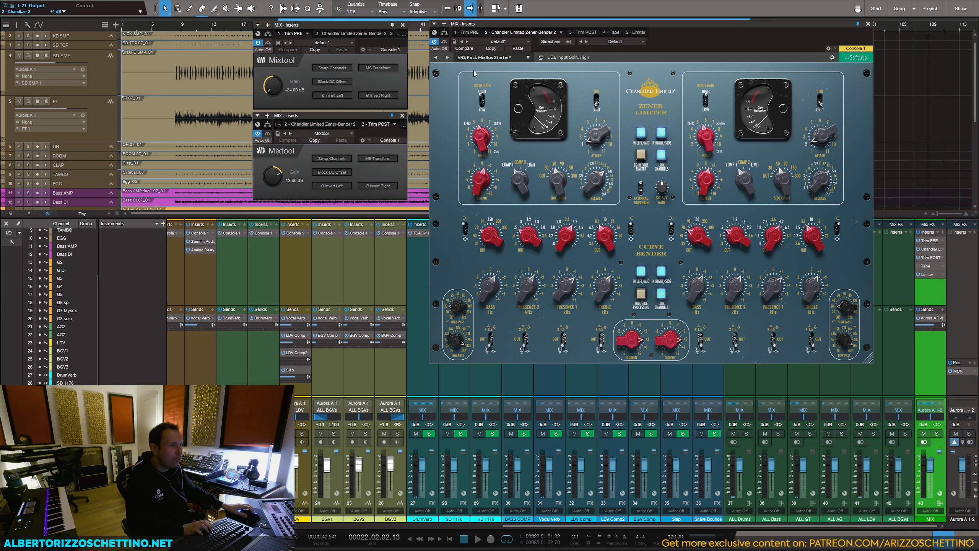
Step: Reload the ARS Rock MixBus Starter preset, toggle the Curve Bender out and in, and set its output to 2.0 dB during playback
{"action": "left_click", "coordinate": [447, 57]}
{"action": "left_click", "coordinate": [435, 58]}
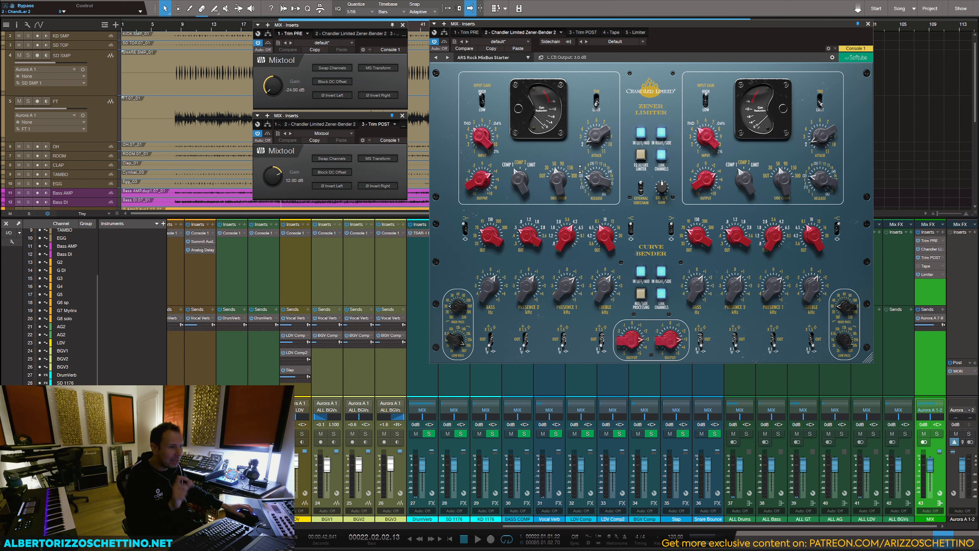
{"action": "left_click", "coordinate": [646, 272]}
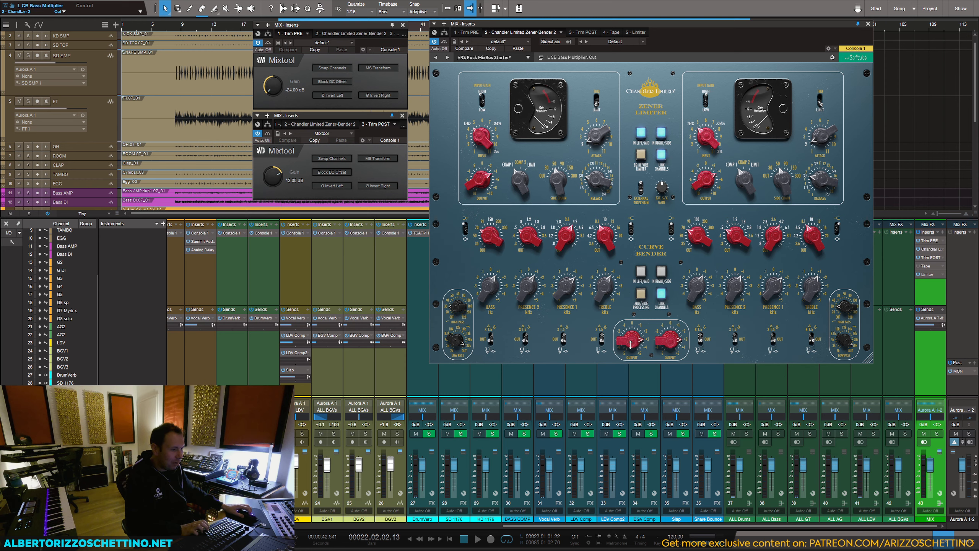
{"action": "left_click_drag", "start_coordinate": [631, 345], "coordinate": [632, 374]}
{"action": "key", "text": "space"}
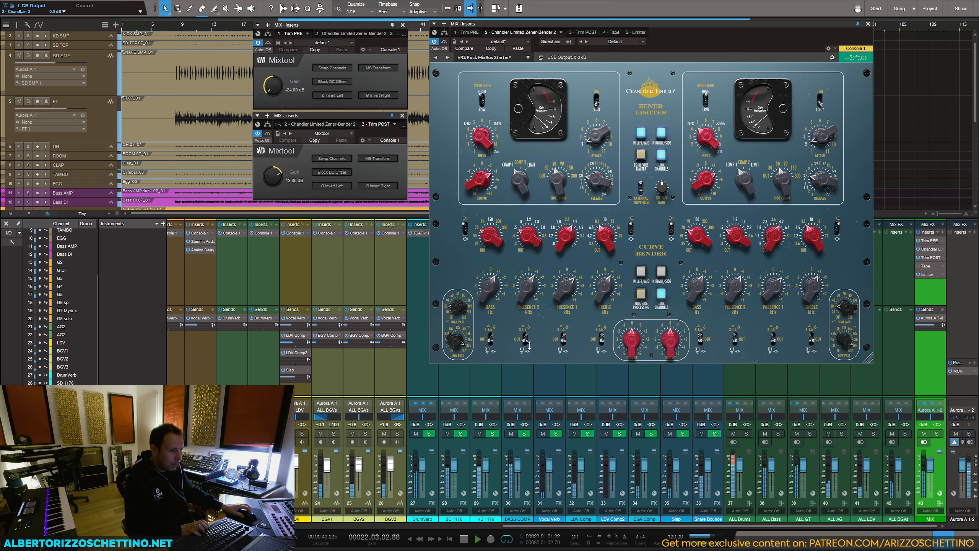
{"action": "left_click", "coordinate": [640, 272]}
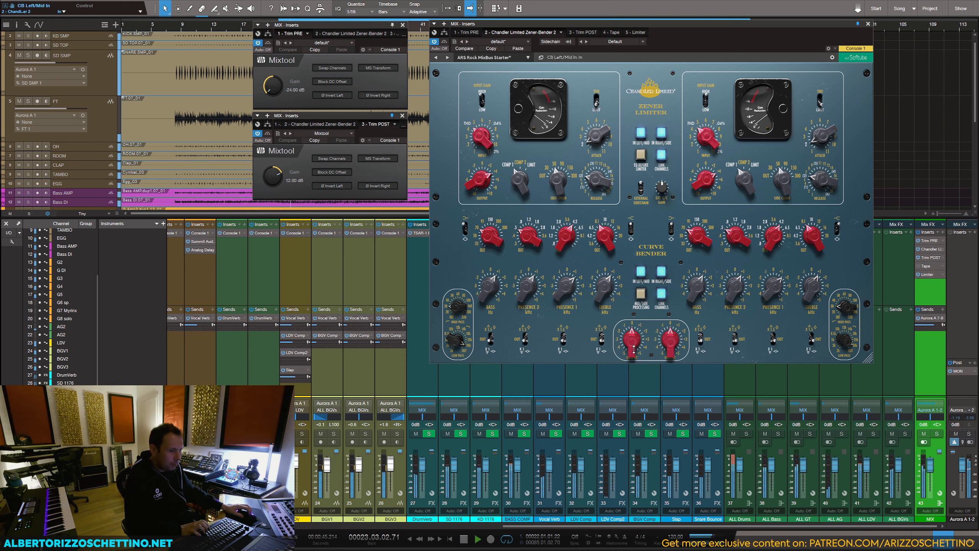
{"action": "left_click_drag", "start_coordinate": [633, 349], "coordinate": [635, 335]}
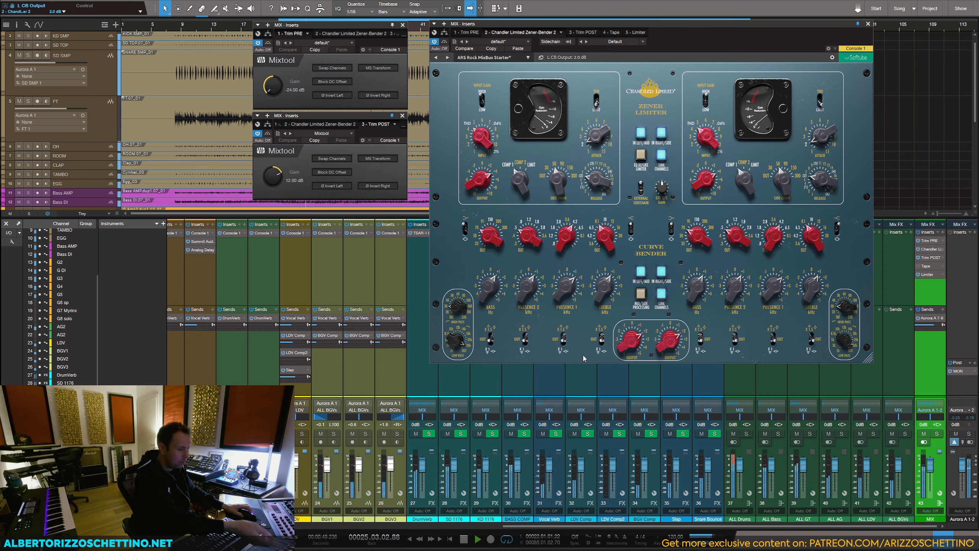
Step: Solo the OH track, open the KD 1176 channel's FET Compressor, clear the solo, and close the compressor window
{"action": "key", "text": "s"}
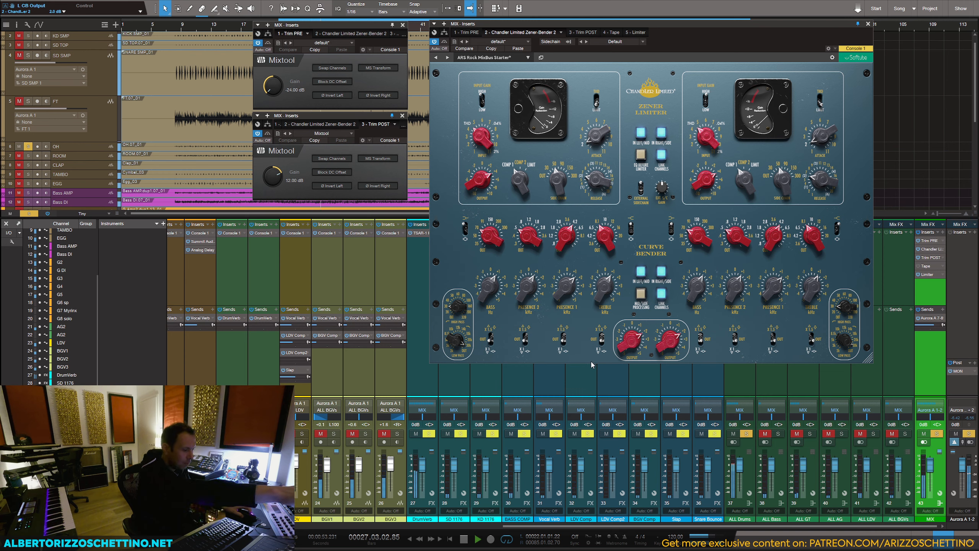
{"action": "left_click", "coordinate": [498, 398]}
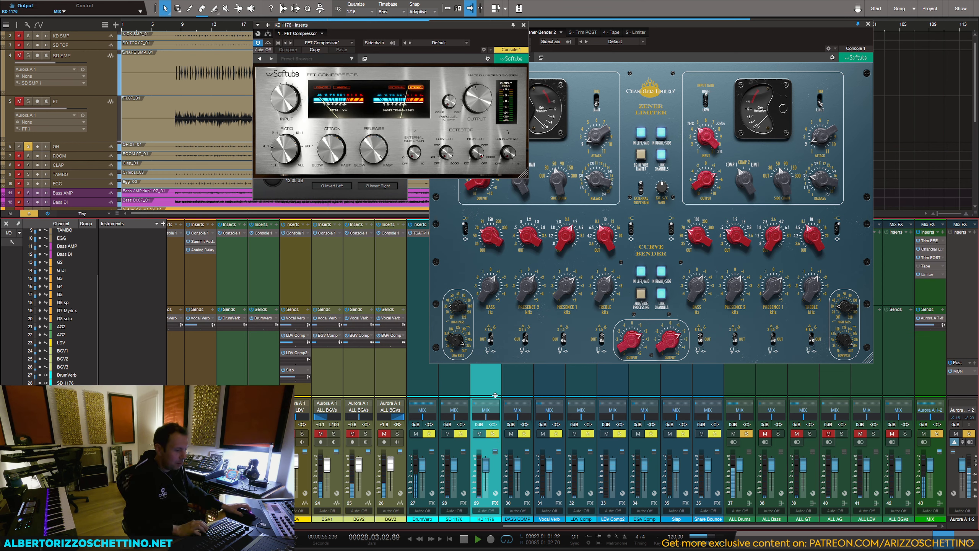
{"action": "key", "text": "shift+s"}
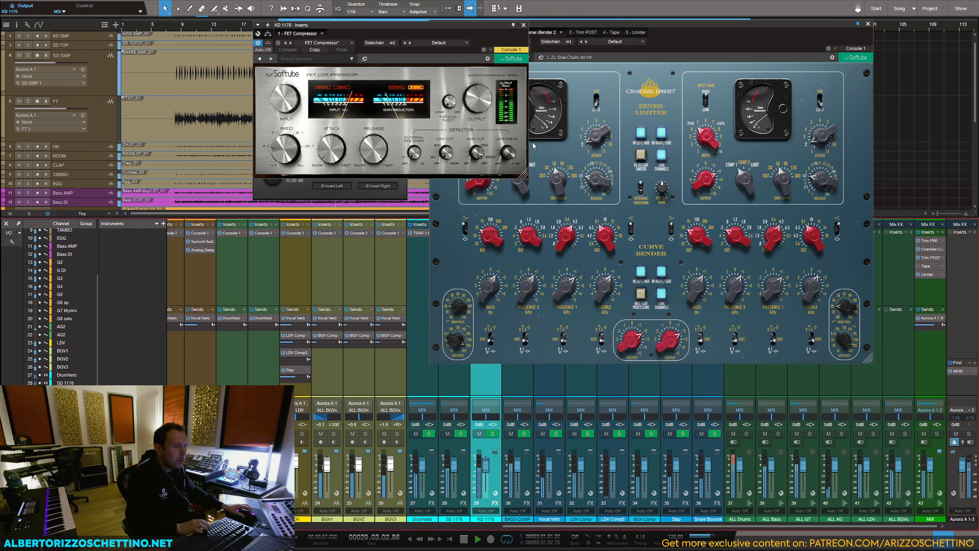
{"action": "left_click", "coordinate": [523, 26]}
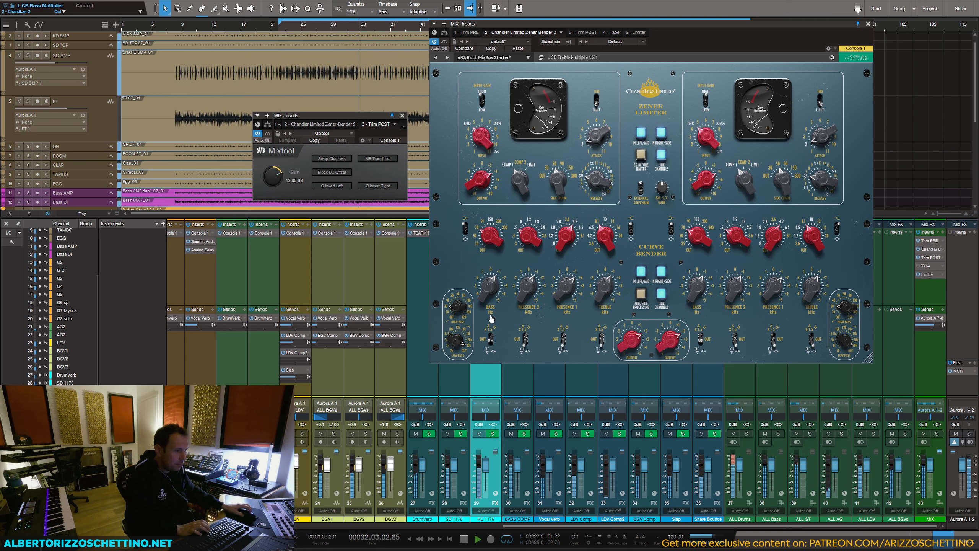
Step: Adjust the Curve Bender's bass and presence bands during playback, and raise its treble gain to 2.6 dB
{"action": "key", "text": "space"}
{"action": "key", "text": "space"}
{"action": "left_click_drag", "start_coordinate": [487, 296], "coordinate": [489, 279]}
{"action": "mouse_move", "coordinate": [489, 235]}
{"action": "left_mouse_down"}
{"action": "mouse_move", "coordinate": [488, 218]}
{"action": "mouse_move", "coordinate": [487, 241]}
{"action": "left_mouse_up"}
{"action": "left_click_drag", "start_coordinate": [484, 283], "coordinate": [558, 286]}
{"action": "left_click", "coordinate": [559, 250]}
{"action": "left_click_drag", "start_coordinate": [564, 245], "coordinate": [565, 225]}
{"action": "left_click_drag", "start_coordinate": [566, 288], "coordinate": [601, 286]}
Step: Compare the Curve Bender switched out and in, lower its output to 0.6 dB to match levels, and stop playback
{"action": "left_click", "coordinate": [639, 273]}
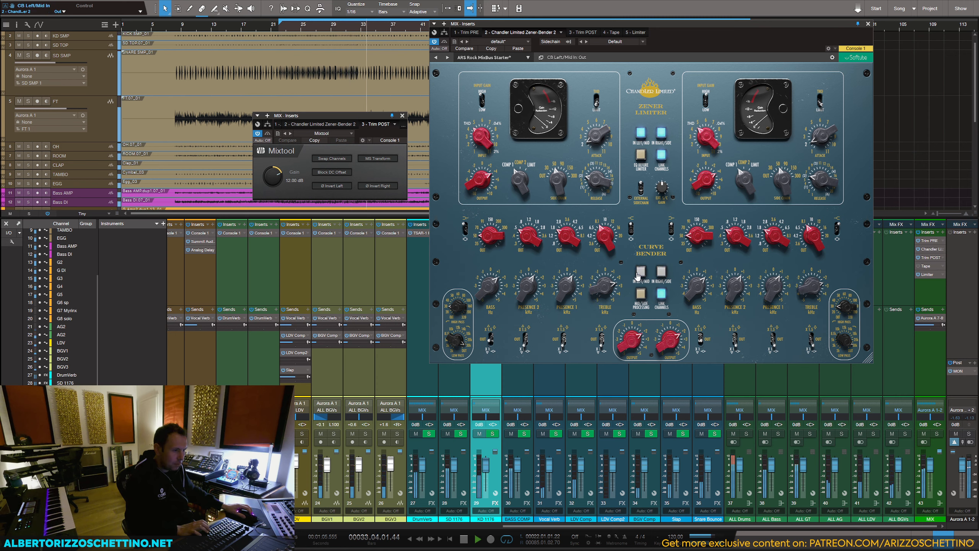
{"action": "left_click", "coordinate": [639, 274]}
{"action": "left_click_drag", "start_coordinate": [631, 334], "coordinate": [631, 340]}
{"action": "left_click", "coordinate": [639, 274]}
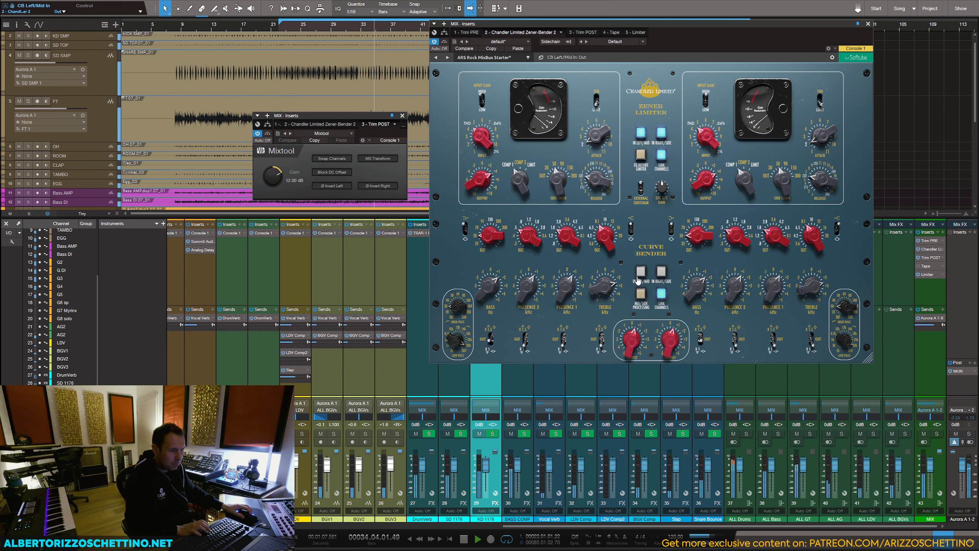
{"action": "left_click", "coordinate": [639, 275]}
{"action": "key", "text": "space"}
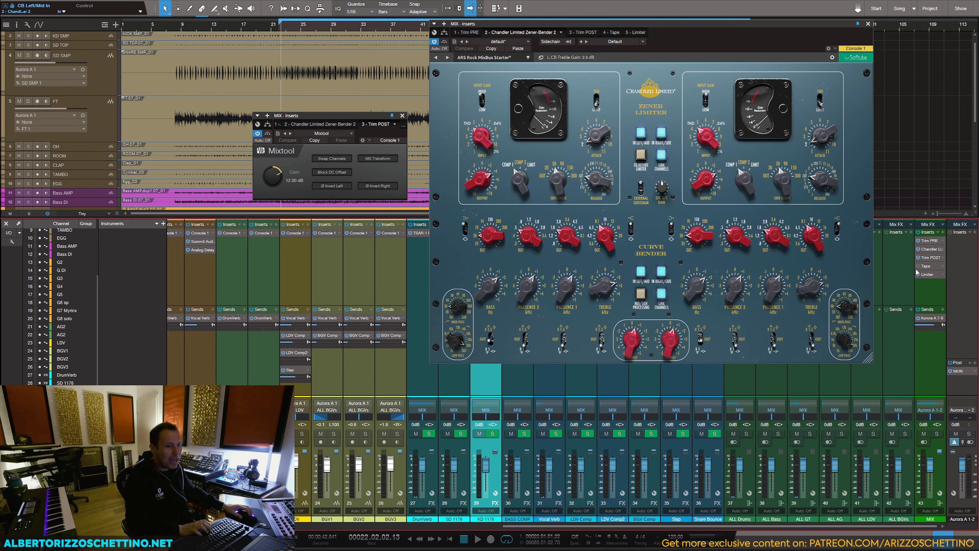
Step: Fine-tune the Curve Bender's output and reduce its treble gain while comparing the equalizer switched out and in
{"action": "left_click", "coordinate": [641, 273]}
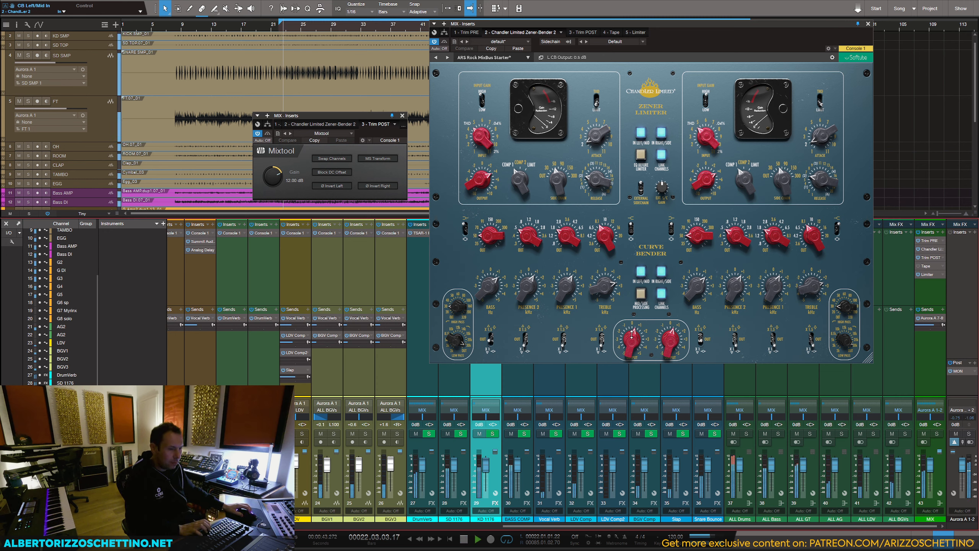
{"action": "mouse_move", "coordinate": [633, 340]}
{"action": "left_mouse_down"}
{"action": "mouse_move", "coordinate": [632, 352]}
{"action": "mouse_move", "coordinate": [635, 323]}
{"action": "left_mouse_up"}
{"action": "left_click", "coordinate": [641, 272]}
{"action": "left_click_drag", "start_coordinate": [604, 287], "coordinate": [602, 302]}
{"action": "left_click", "coordinate": [641, 273]}
{"action": "left_click", "coordinate": [641, 272]}
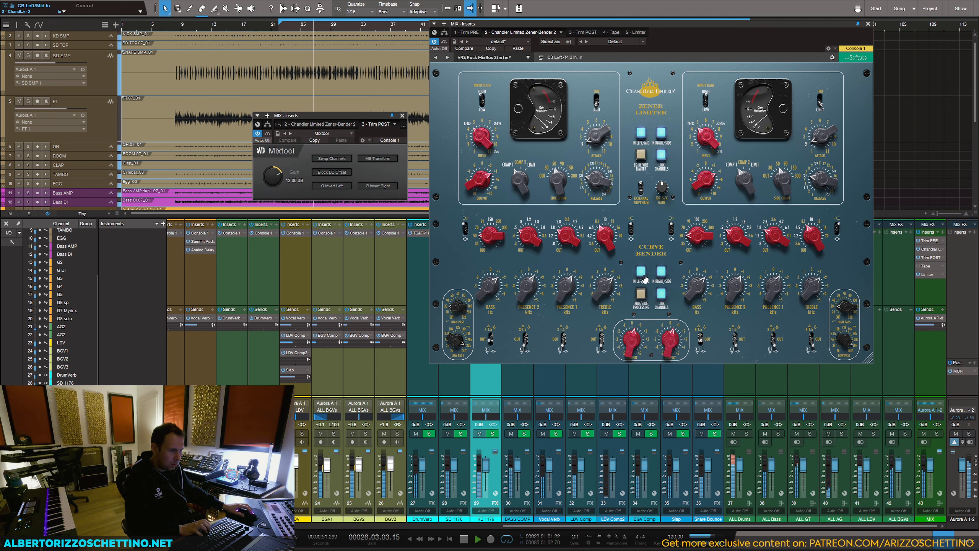
Step: Try a treble frequency of 10 kHz with adjusted treble gain, comparing the Curve Bender switched out and in
{"action": "mouse_move", "coordinate": [605, 238]}
{"action": "left_mouse_down"}
{"action": "mouse_move", "coordinate": [605, 247]}
{"action": "mouse_move", "coordinate": [606, 223]}
{"action": "left_mouse_up"}
{"action": "left_click", "coordinate": [642, 272]}
{"action": "left_click", "coordinate": [641, 272]}
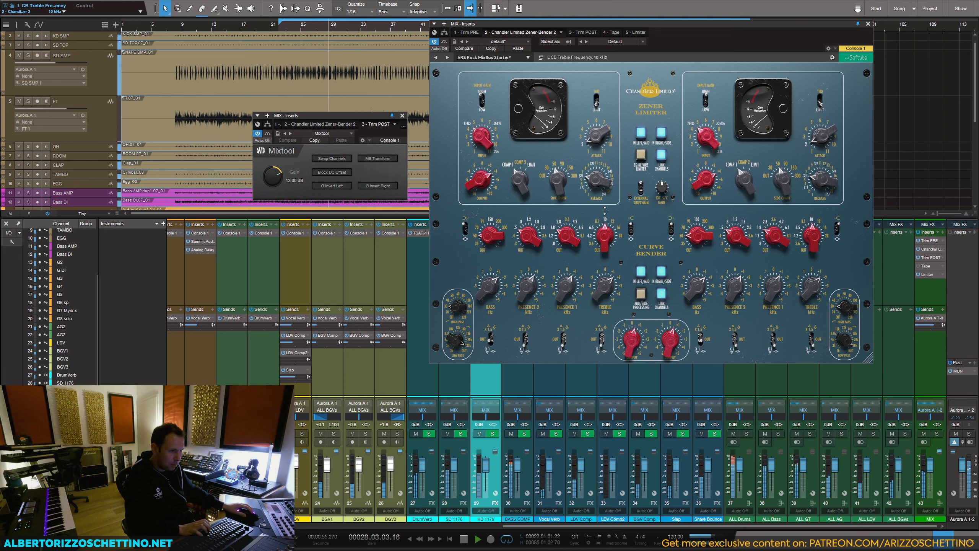
{"action": "left_click_drag", "start_coordinate": [623, 287], "coordinate": [615, 281]}
{"action": "left_click", "coordinate": [640, 273]}
{"action": "left_click", "coordinate": [640, 273]}
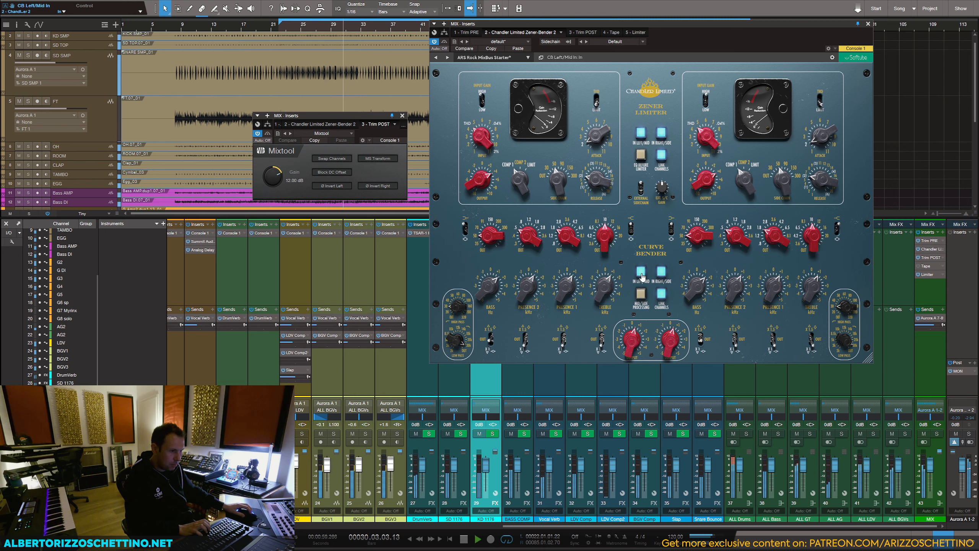
Step: Set the Curve Bender's treble frequency to 12 kHz and gain to 1.6 dB, and compare it switched out and in
{"action": "left_click_drag", "start_coordinate": [606, 238], "coordinate": [606, 230]}
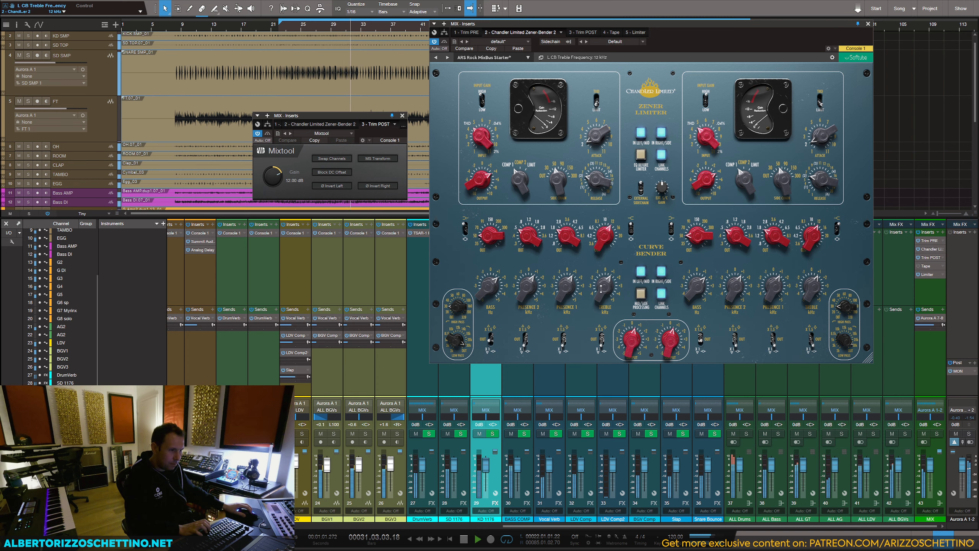
{"action": "left_click_drag", "start_coordinate": [602, 286], "coordinate": [602, 290]}
{"action": "left_click", "coordinate": [641, 272]}
{"action": "left_click", "coordinate": [640, 272]}
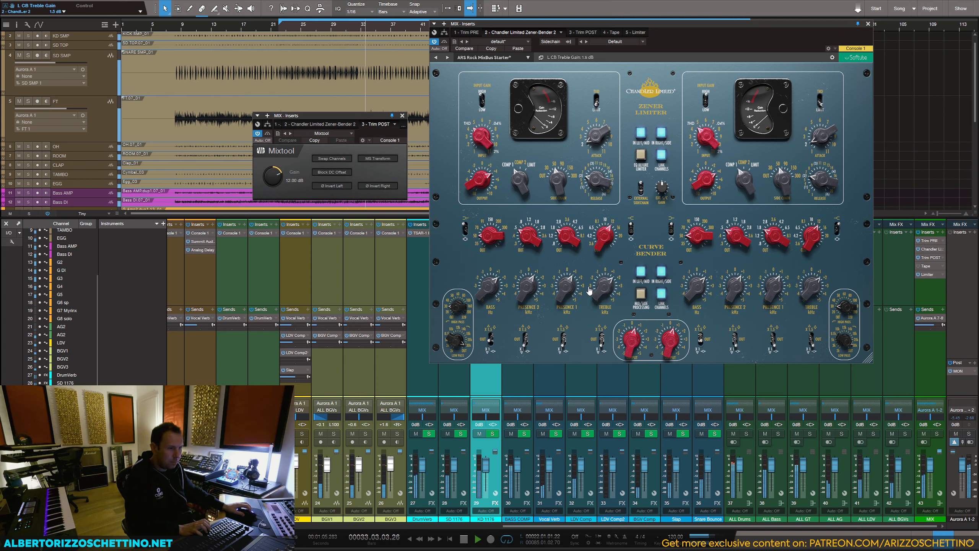
{"action": "left_click", "coordinate": [641, 272]}
{"action": "left_click", "coordinate": [640, 272]}
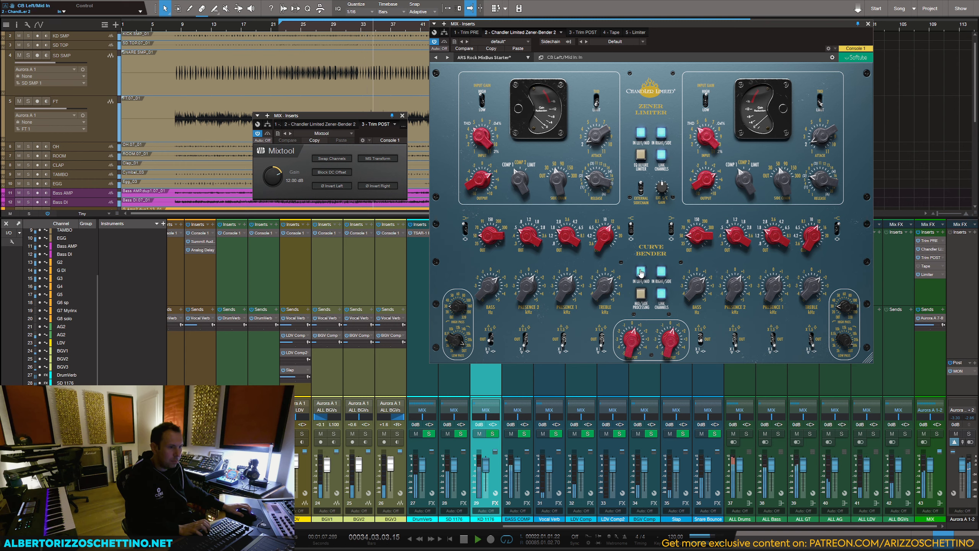
{"action": "key", "text": "space"}
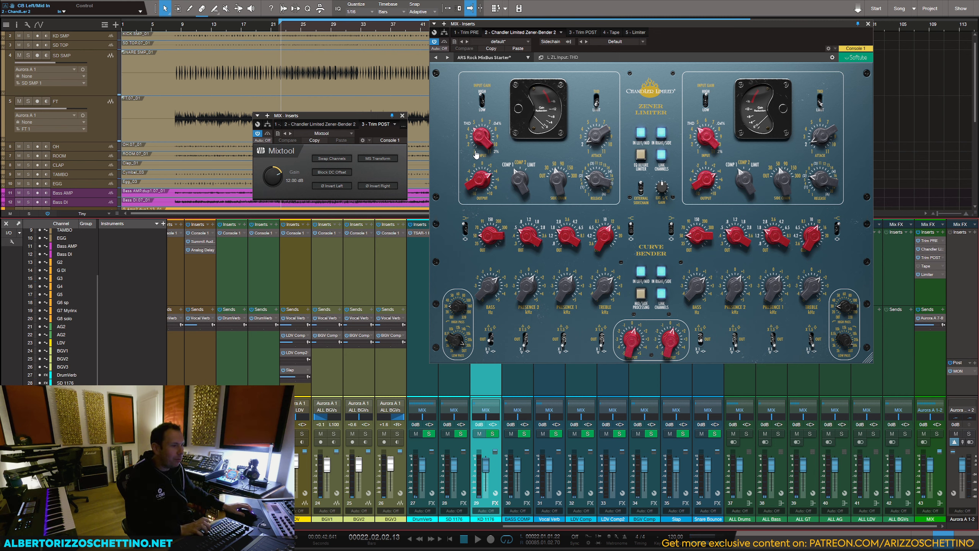
Step: Try different Zener Limiter input levels during playback, starting at 5.5, while counter-adjusting its output
{"action": "key", "text": "space"}
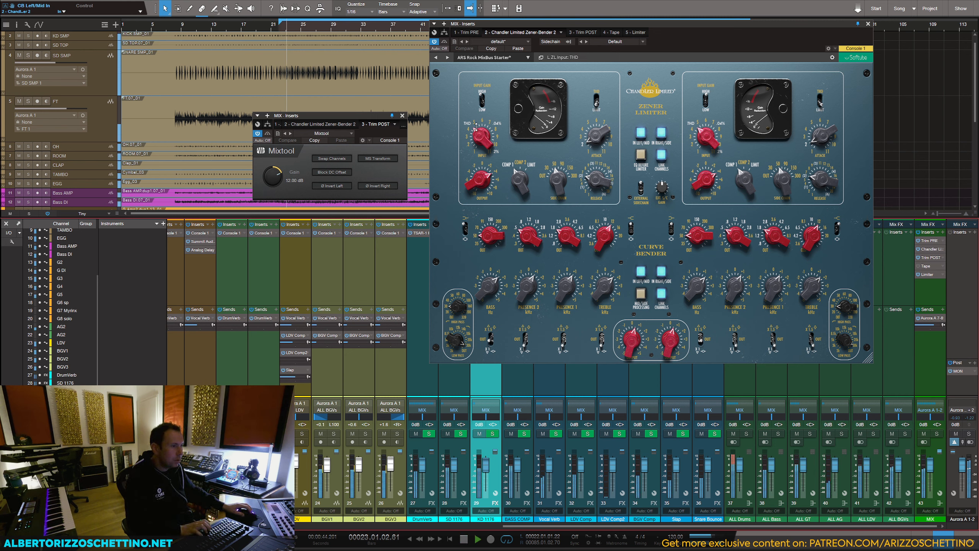
{"action": "left_click_drag", "start_coordinate": [478, 134], "coordinate": [478, 131]}
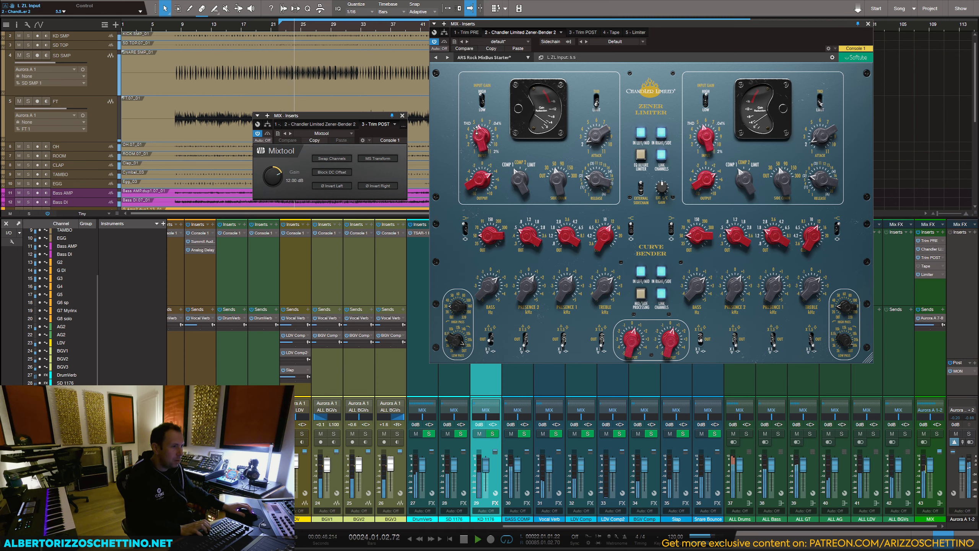
{"action": "mouse_move", "coordinate": [469, 191]}
{"action": "left_mouse_down"}
{"action": "mouse_move", "coordinate": [482, 174]}
{"action": "mouse_move", "coordinate": [482, 124]}
{"action": "mouse_move", "coordinate": [475, 194]}
{"action": "left_mouse_up"}
{"action": "left_click_drag", "start_coordinate": [477, 160], "coordinate": [478, 168]}
{"action": "left_click_drag", "start_coordinate": [478, 132], "coordinate": [479, 143]}
{"action": "left_click_drag", "start_coordinate": [480, 180], "coordinate": [480, 130]}
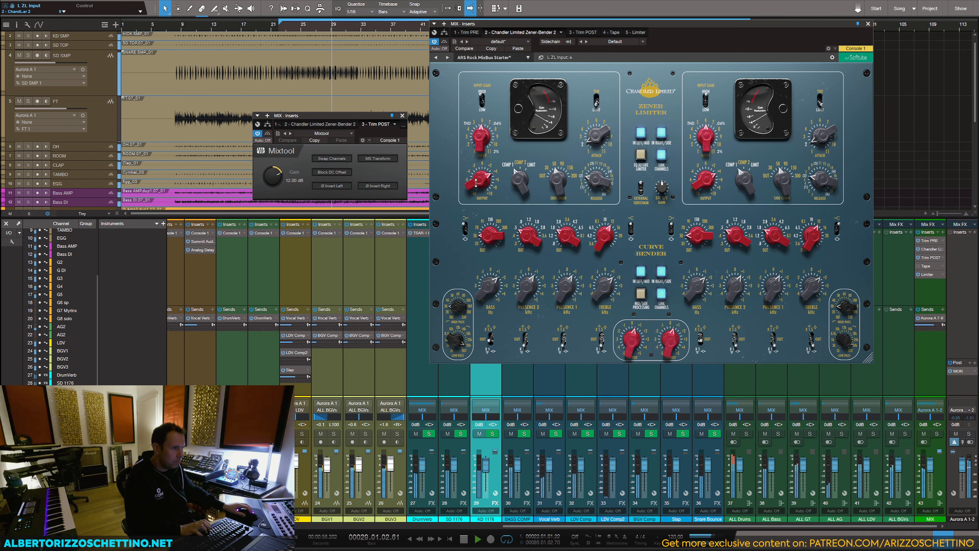
Step: Set the Zener Limiter's input to 6.5 and its output to -3 dB
{"action": "left_click_drag", "start_coordinate": [478, 181], "coordinate": [477, 188]}
{"action": "left_click_drag", "start_coordinate": [478, 139], "coordinate": [478, 132]}
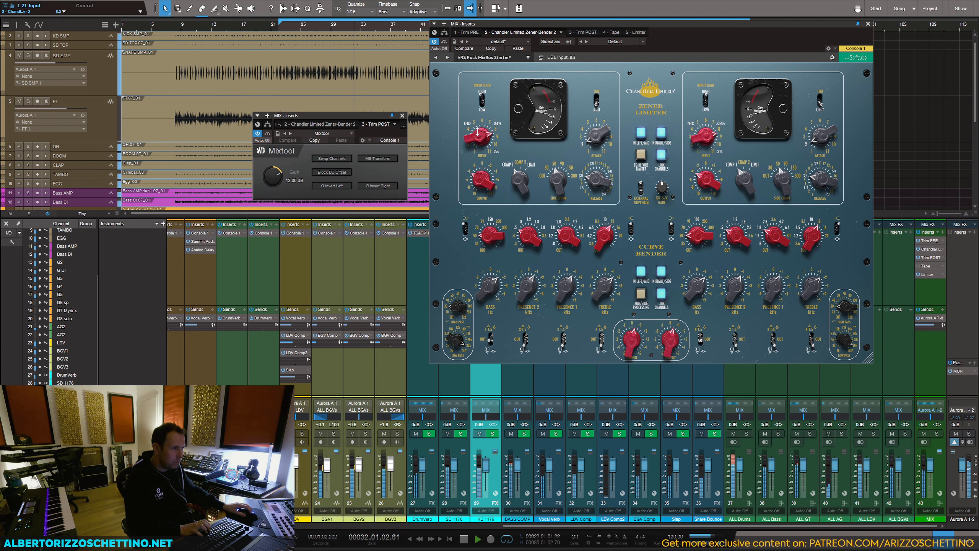
{"action": "left_click_drag", "start_coordinate": [485, 183], "coordinate": [485, 175]}
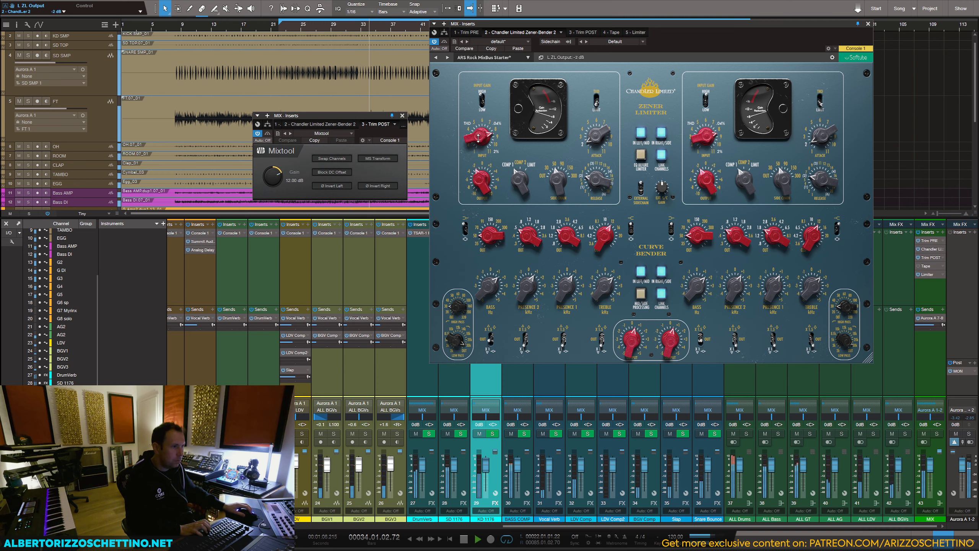
Step: Try the Zener Limiter in THD mode, save the song, and return the mode switch to Limit
{"action": "key", "text": "space"}
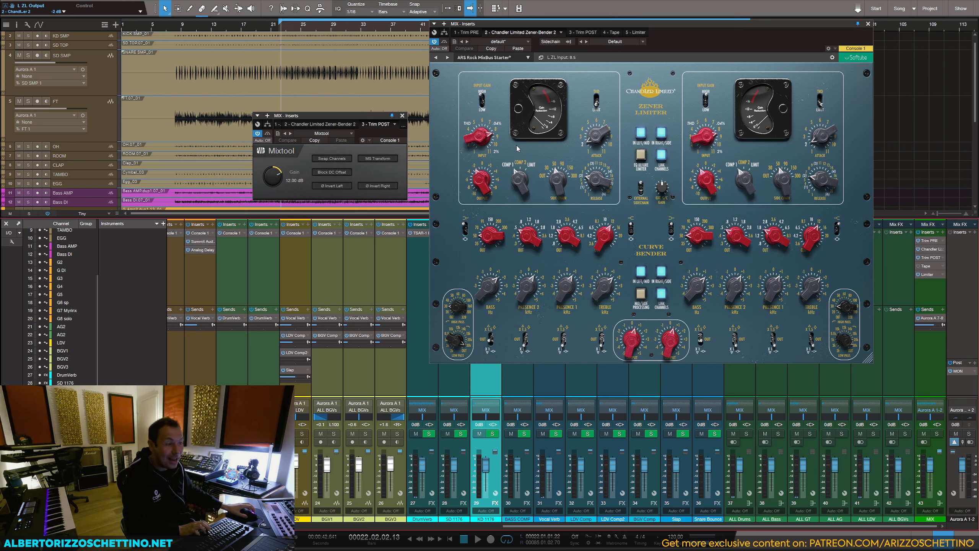
{"action": "left_click", "coordinate": [596, 104]}
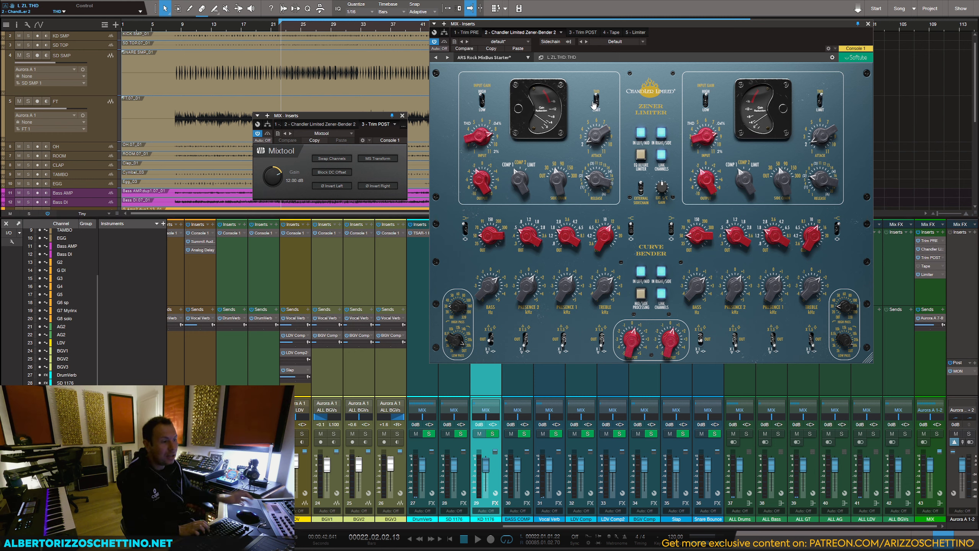
{"action": "key", "text": "ctrl+s"}
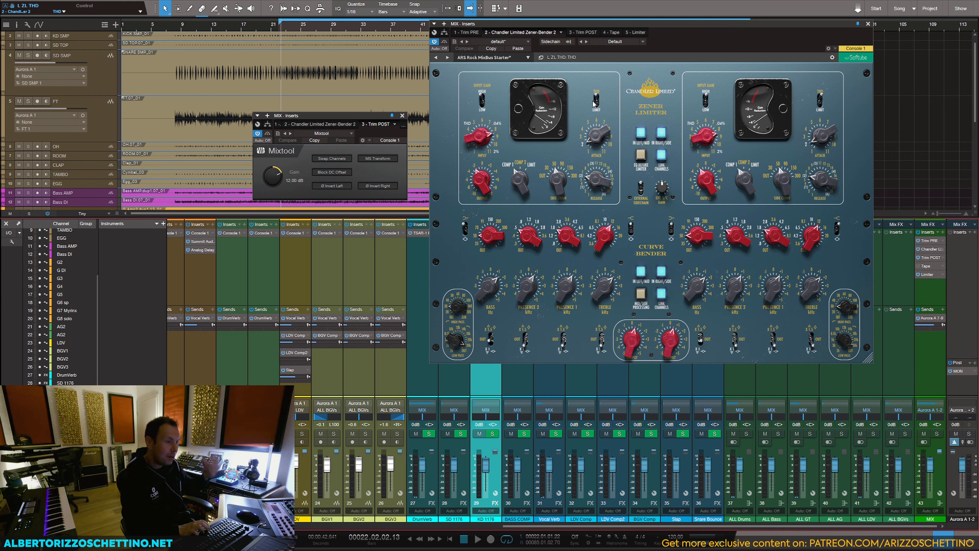
{"action": "left_click", "coordinate": [595, 104]}
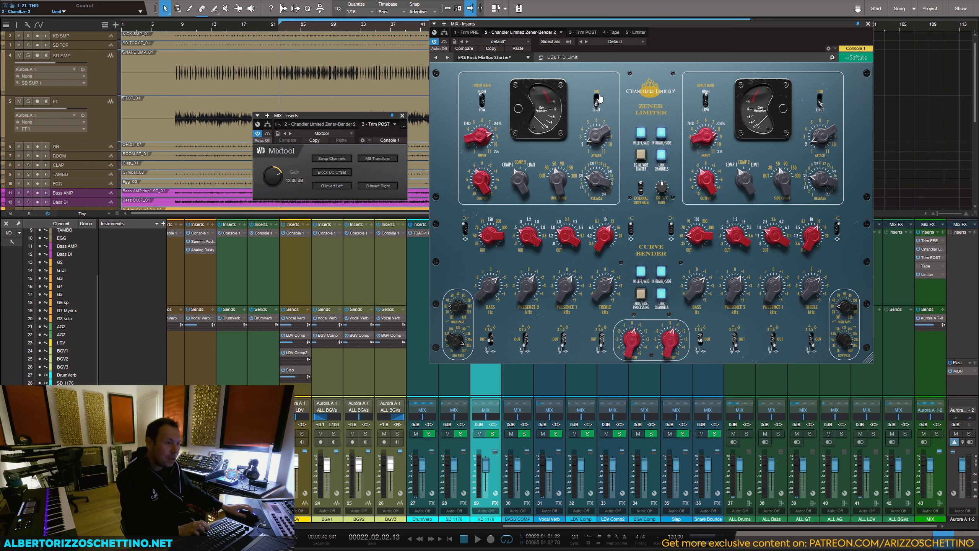
Step: Rebalance the Zener Limiter's input during playback, trying 5.5, and set its output to -3 dB
{"action": "mouse_move", "coordinate": [482, 178]}
{"action": "left_mouse_down"}
{"action": "mouse_move", "coordinate": [483, 201]}
{"action": "mouse_move", "coordinate": [483, 192]}
{"action": "left_mouse_up"}
{"action": "left_click_drag", "start_coordinate": [480, 136], "coordinate": [479, 167]}
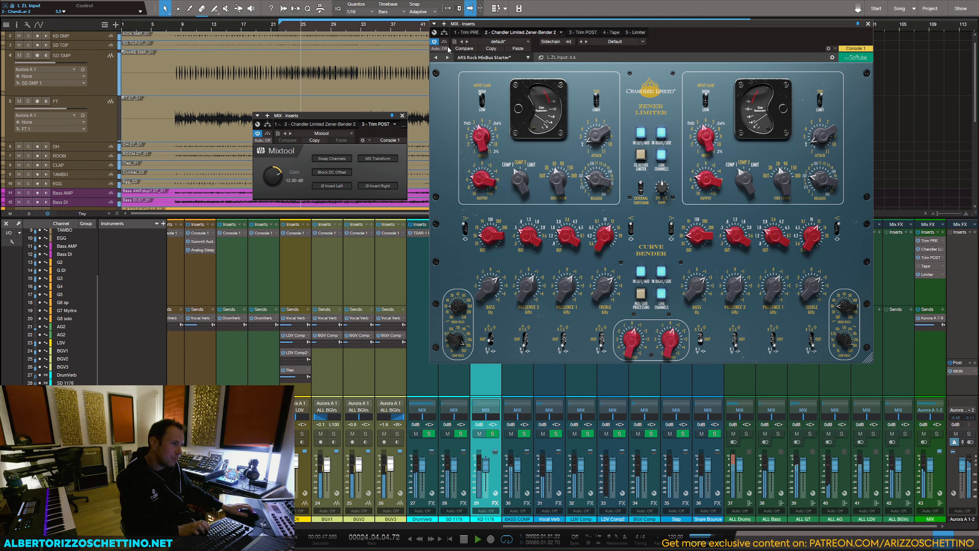
{"action": "left_click", "coordinate": [519, 50]}
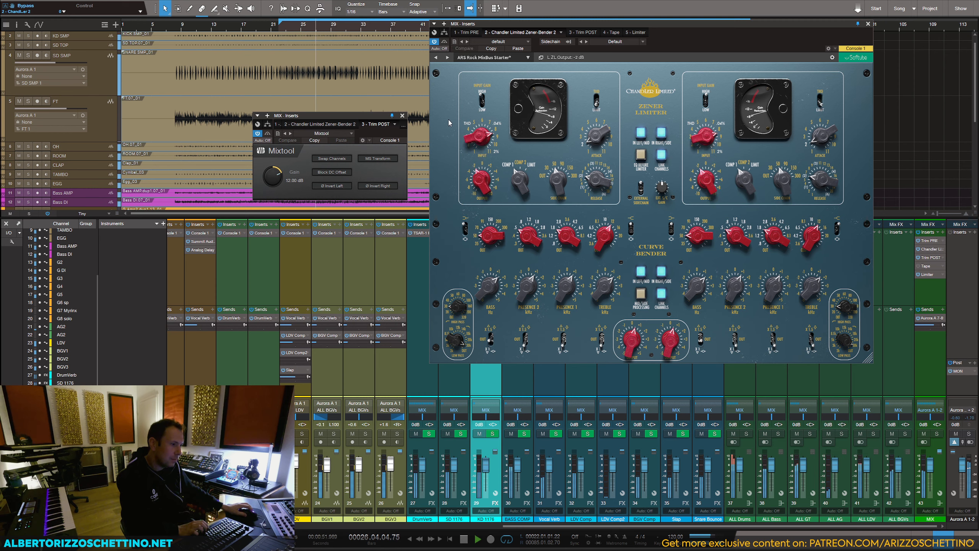
{"action": "left_click_drag", "start_coordinate": [475, 136], "coordinate": [477, 154]}
{"action": "key", "text": "space"}
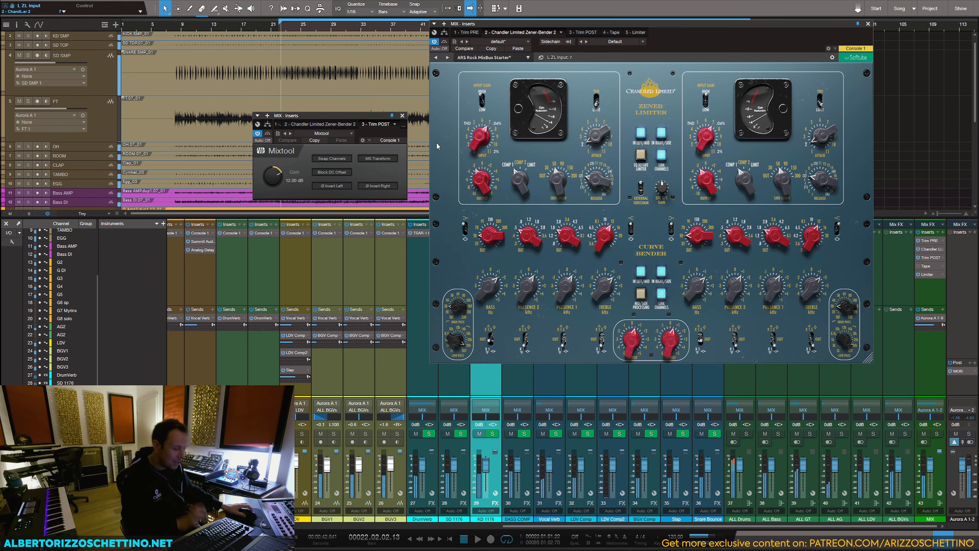
Step: Close the MIX bus plug-in windows and audition the CLAP channel with its Console 1 settings shown
{"action": "left_click", "coordinate": [868, 24]}
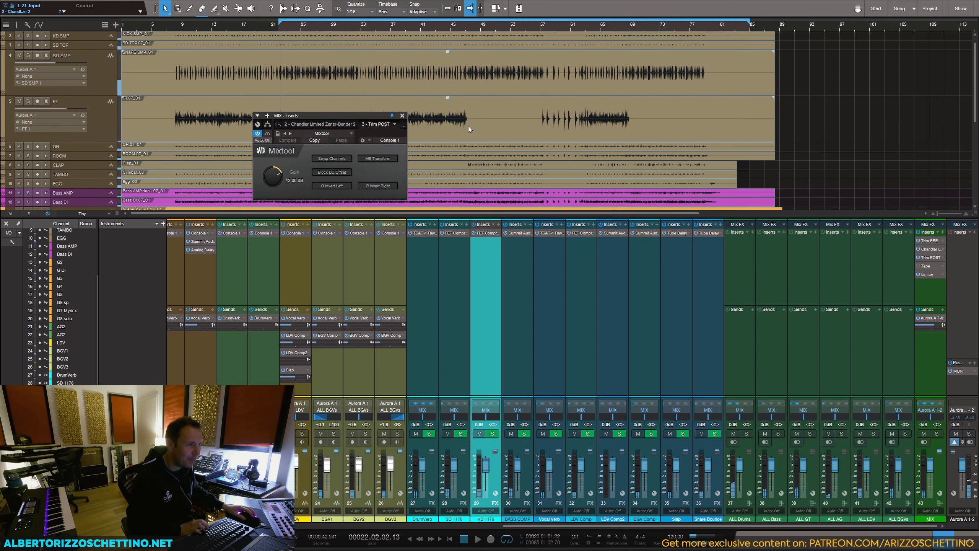
{"action": "left_click", "coordinate": [402, 116]}
{"action": "scroll", "coordinate": [358, 409], "scroll_direction": "left", "scroll_amount": 15}
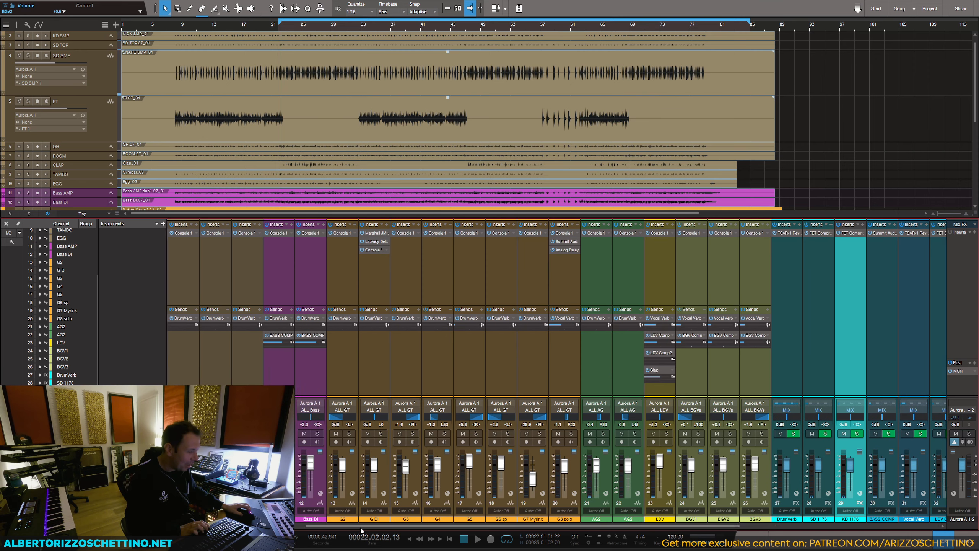
{"action": "left_click", "coordinate": [396, 411]}
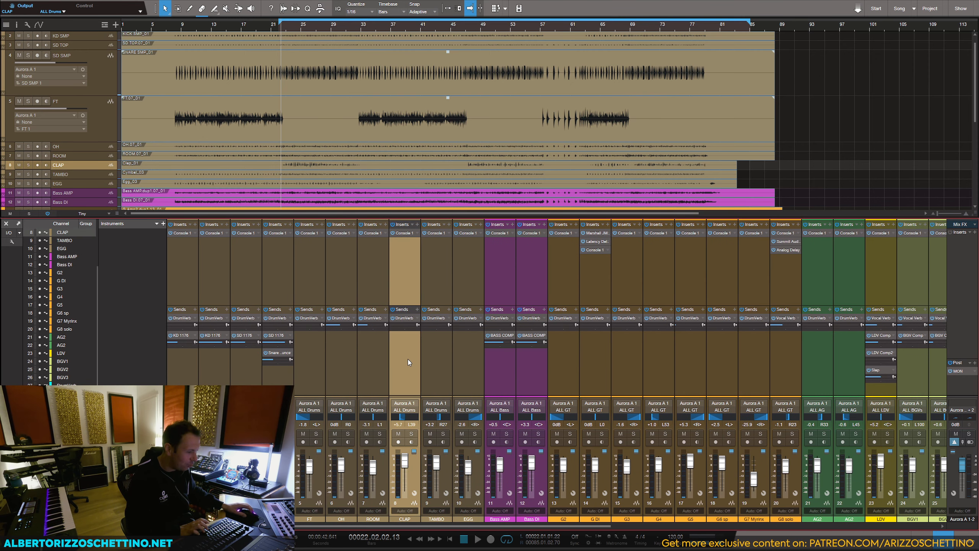
{"action": "key", "text": "space"}
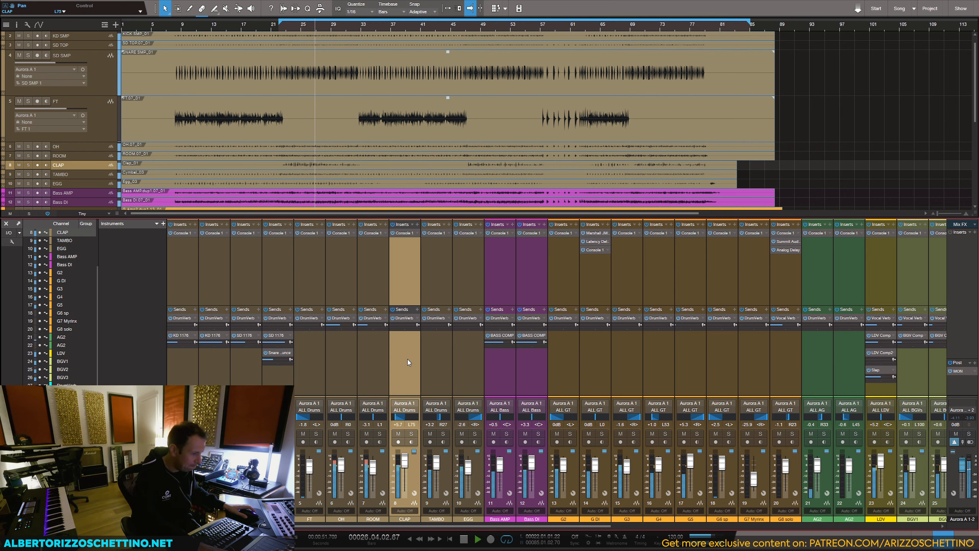
{"action": "left_click", "coordinate": [404, 233]}
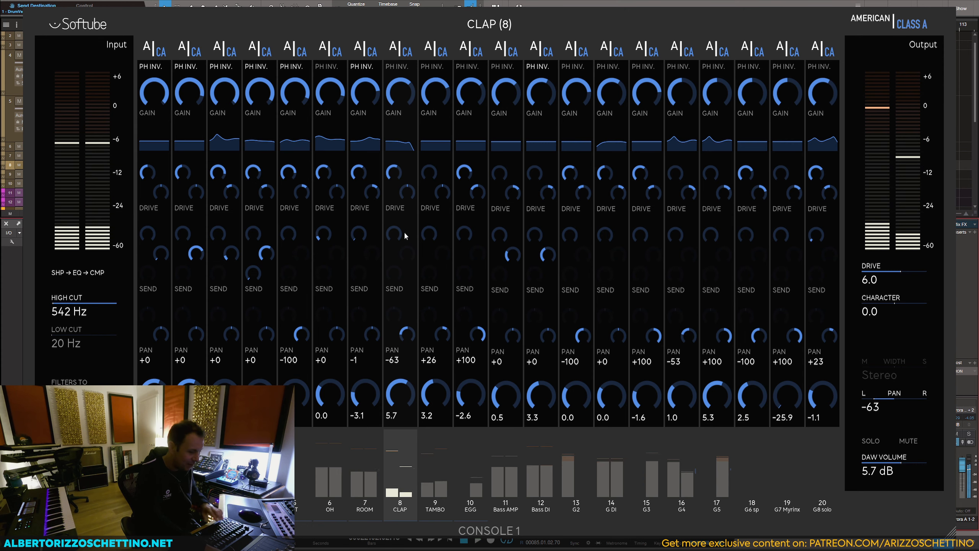
Step: Set CLAP's high mid to 8 kHz and 12 dB, high gain 4 dB, parallel 53%, release 1.5 s, drive 7.7, character -5.3, volume 0.9 dB
{"action": "key", "text": "space"}
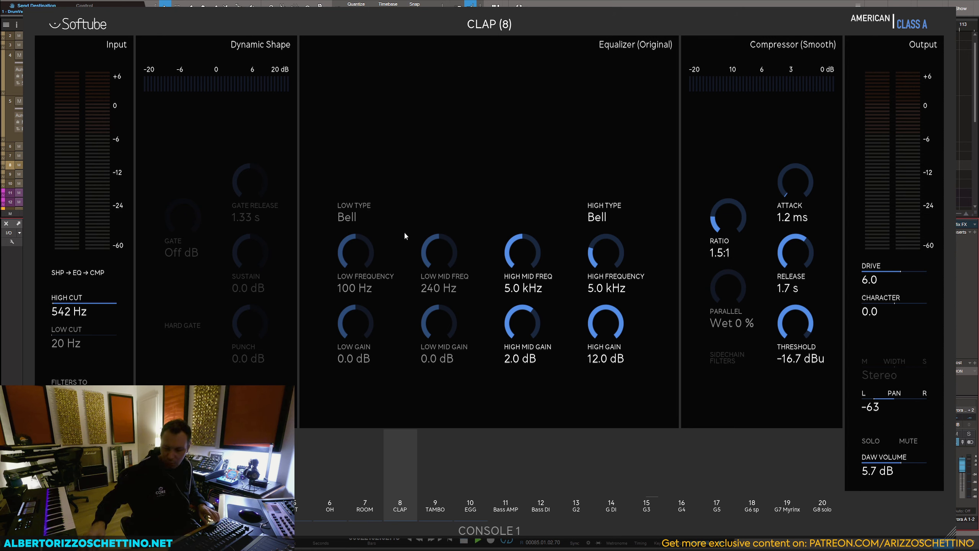
{"action": "key", "text": "space"}
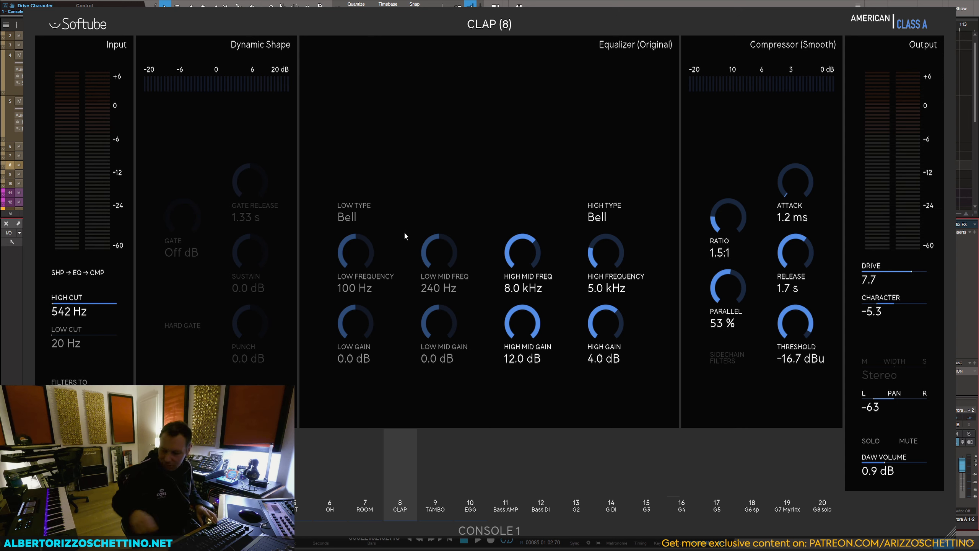
{"action": "key", "text": "space"}
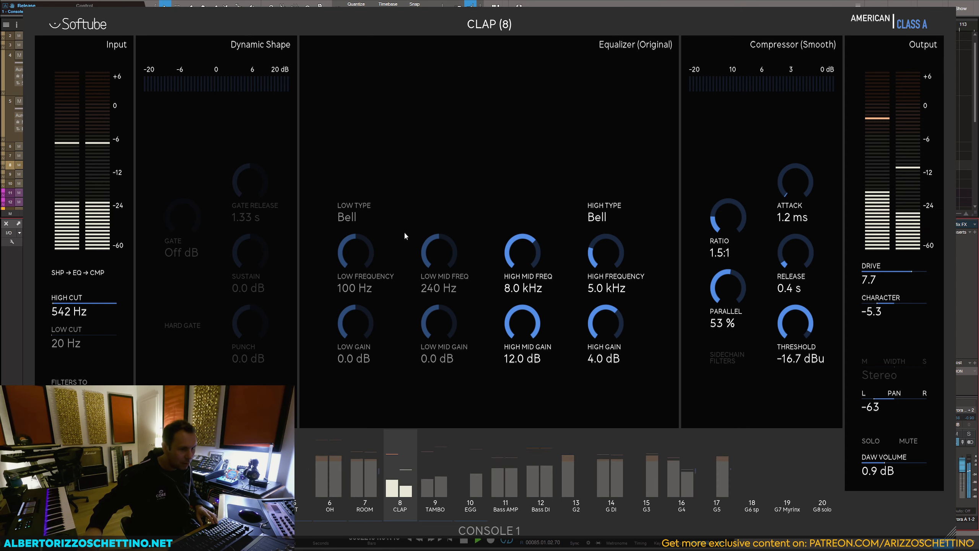
{"action": "key", "text": "space"}
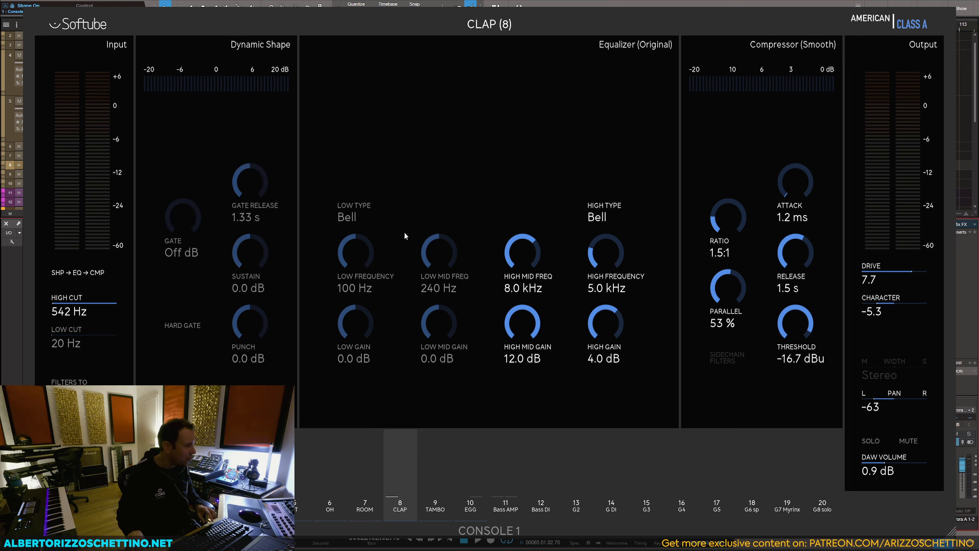
Step: Set the volume of the first AG2 channel (21) to 5.2 dB and move the loop start to about bar 33
{"action": "key", "text": "space"}
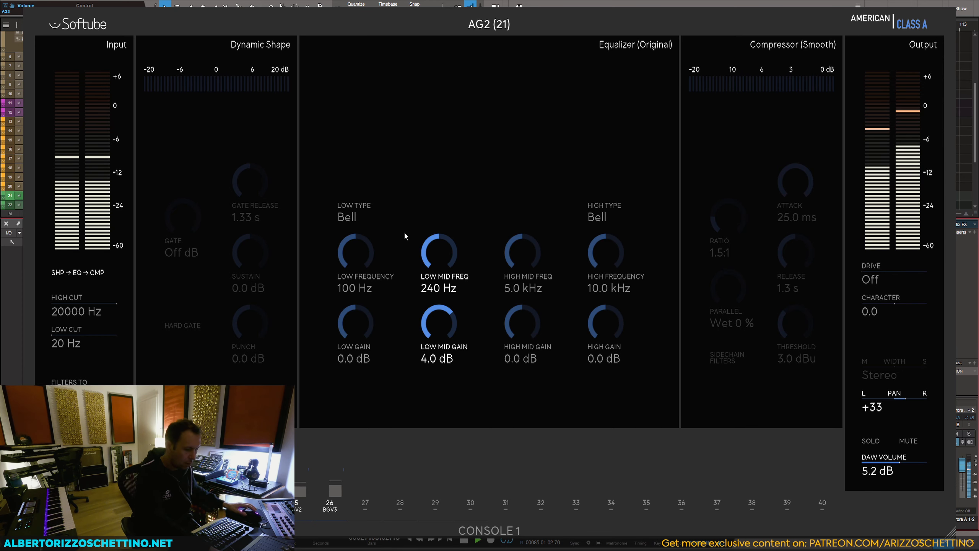
{"action": "scroll", "coordinate": [538, 139], "scroll_direction": "down", "scroll_amount": 3}
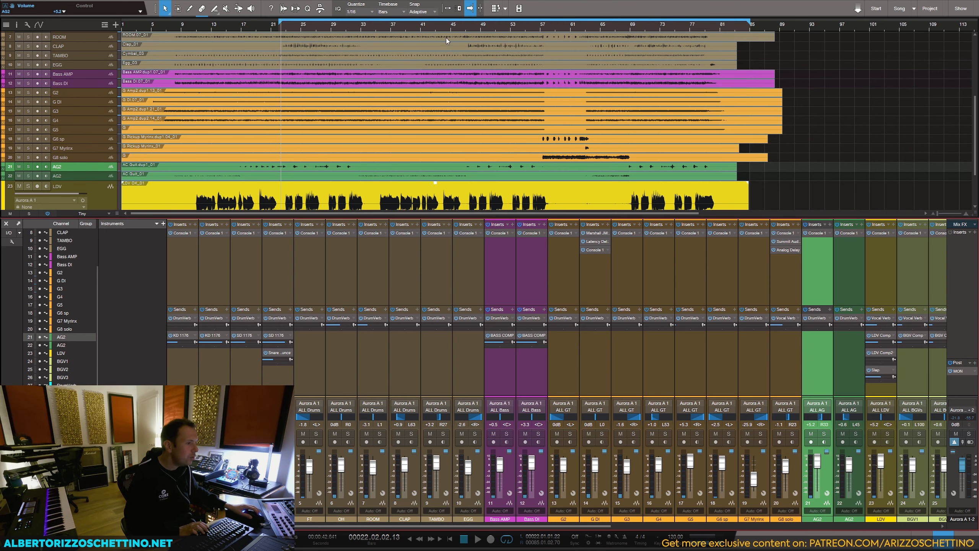
{"action": "left_click_drag", "start_coordinate": [280, 22], "coordinate": [398, 24]}
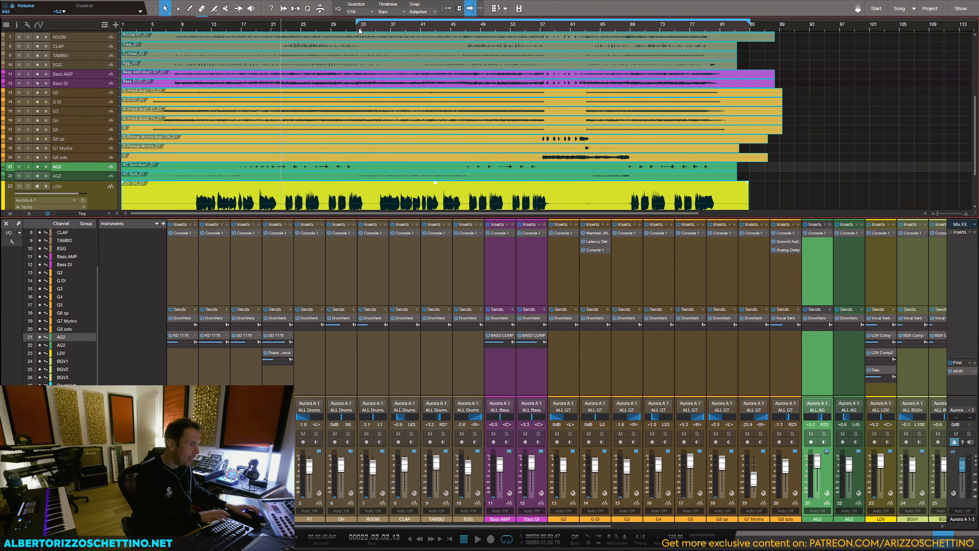
Step: Open the Tape plug-in on the MIX bus and play the song from the new loop start
{"action": "left_click", "coordinate": [911, 526]}
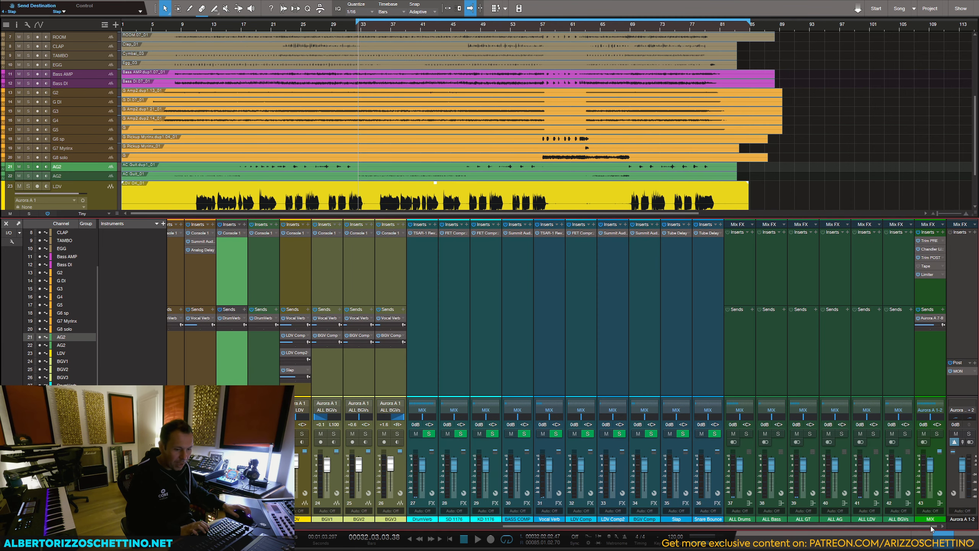
{"action": "left_click", "coordinate": [927, 267]}
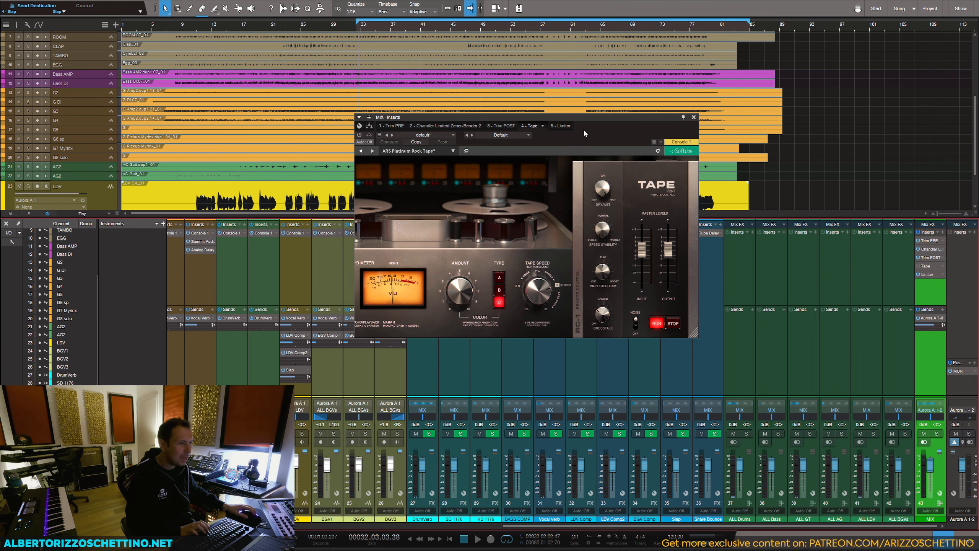
{"action": "left_click_drag", "start_coordinate": [581, 117], "coordinate": [646, 90]}
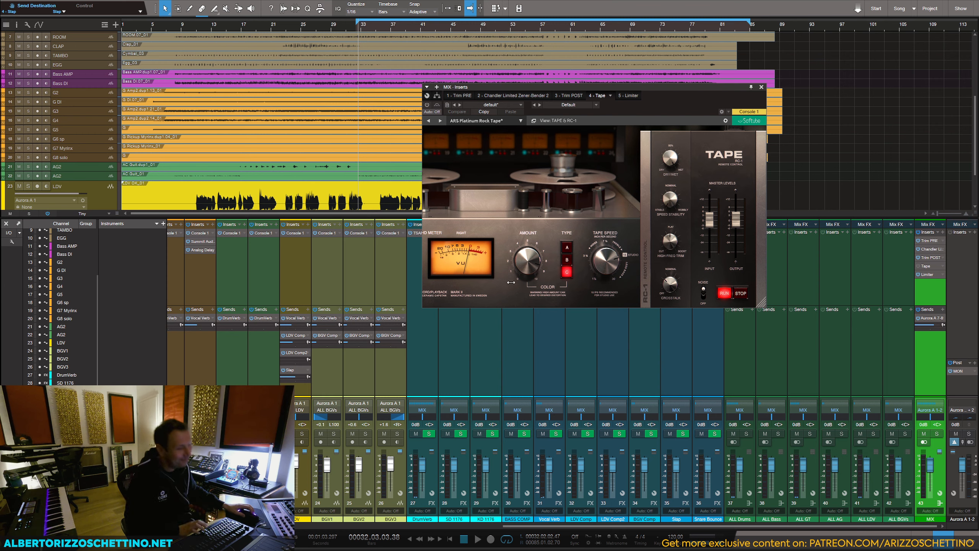
{"action": "key", "text": "space"}
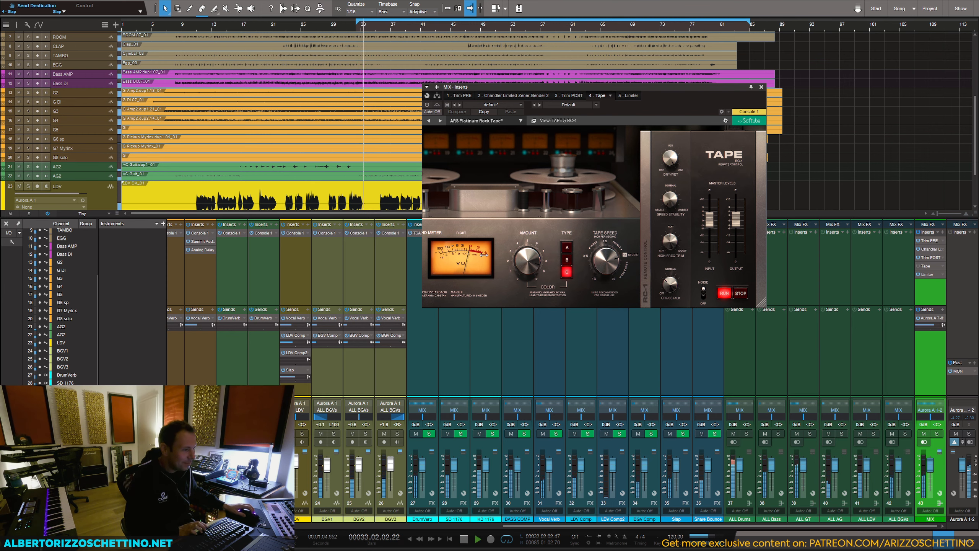
Step: Enable Tape with its meter on THD and fine-tune its color amount, comparing it bypassed and active during playback
{"action": "left_click", "coordinate": [646, 287]}
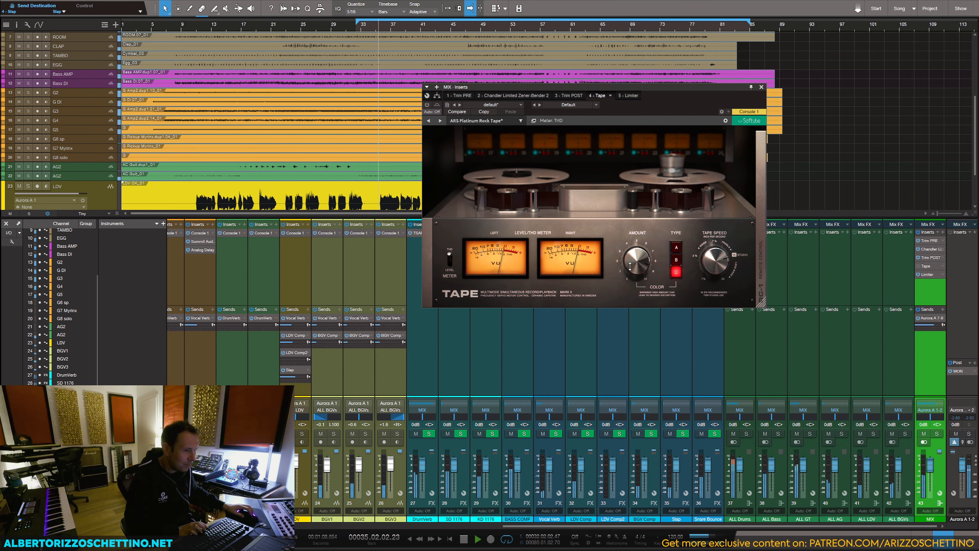
{"action": "left_click_drag", "start_coordinate": [634, 264], "coordinate": [636, 259]}
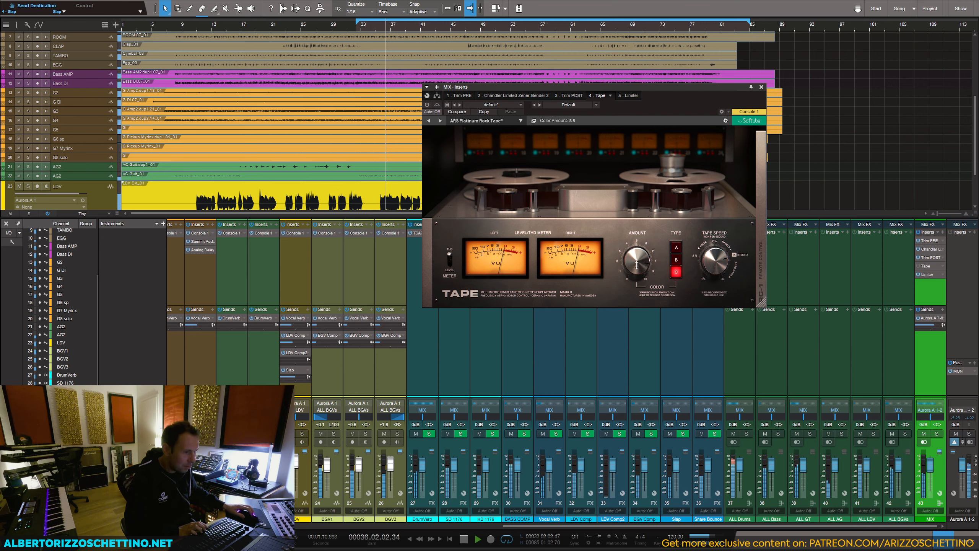
{"action": "left_click", "coordinate": [918, 266]}
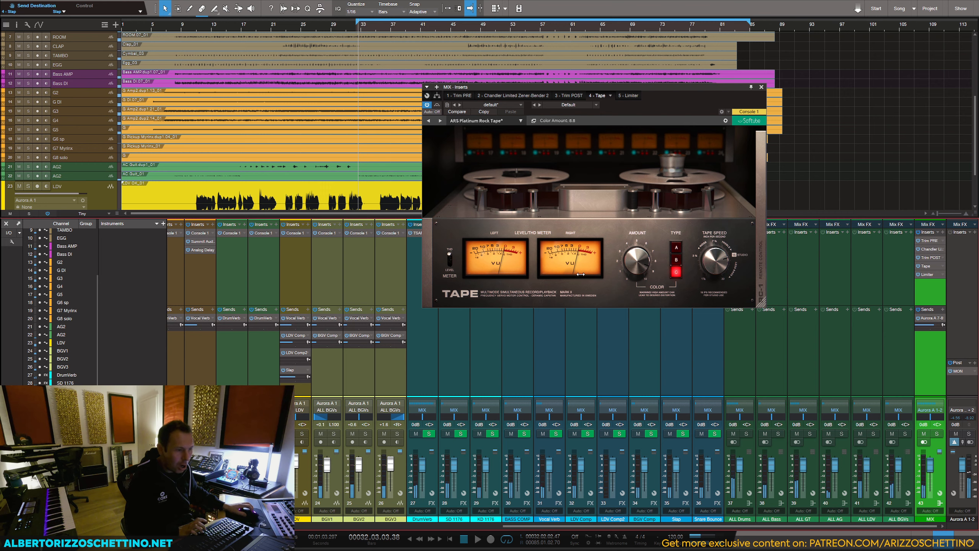
{"action": "left_click_drag", "start_coordinate": [636, 268], "coordinate": [636, 272]}
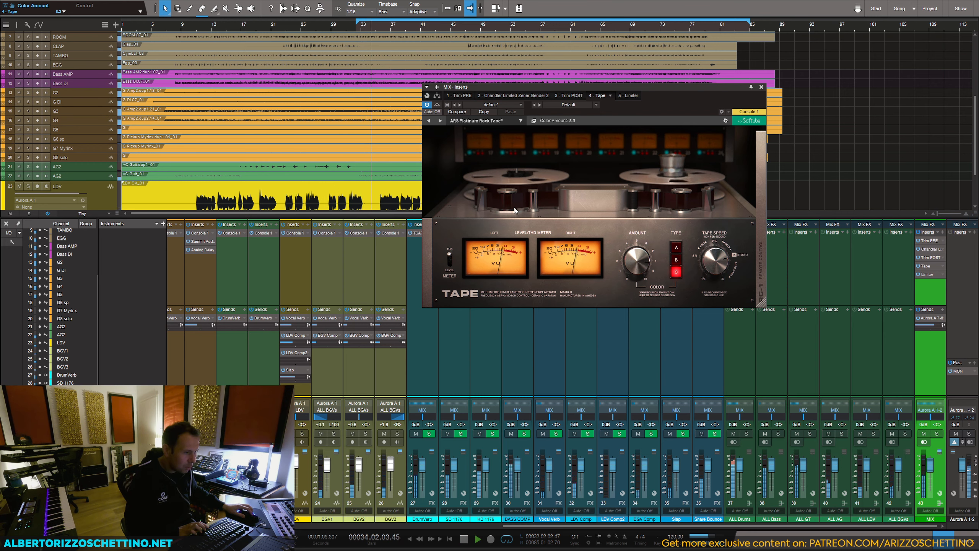
{"action": "left_click", "coordinate": [437, 106]}
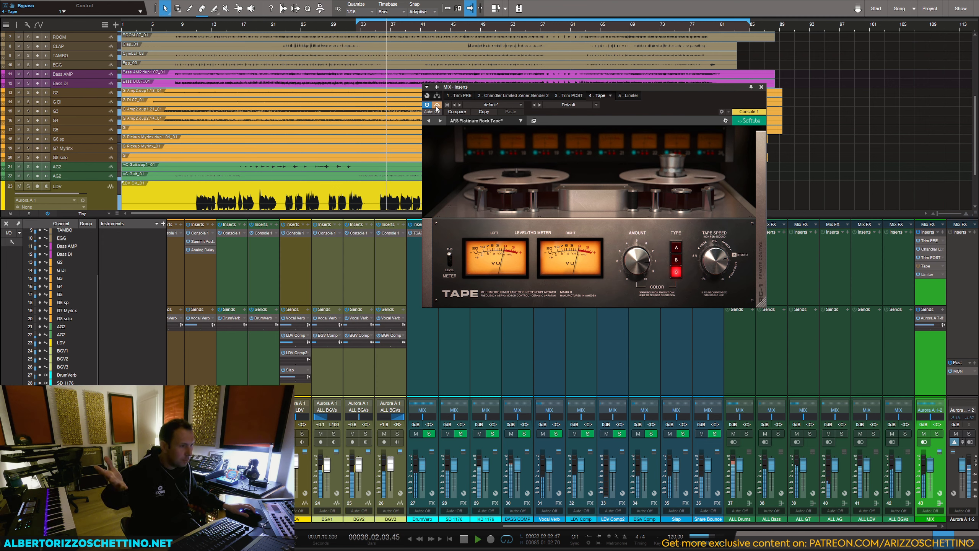
{"action": "left_click", "coordinate": [436, 105]}
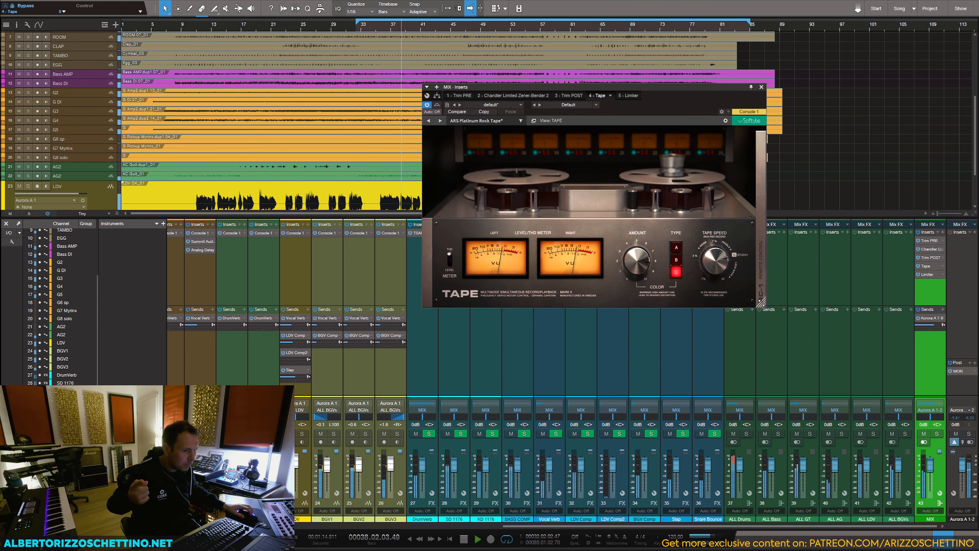
Step: Try Tape's speed stability and its stop and run controls on the RC-1 remote during playback
{"action": "left_click", "coordinate": [758, 254]}
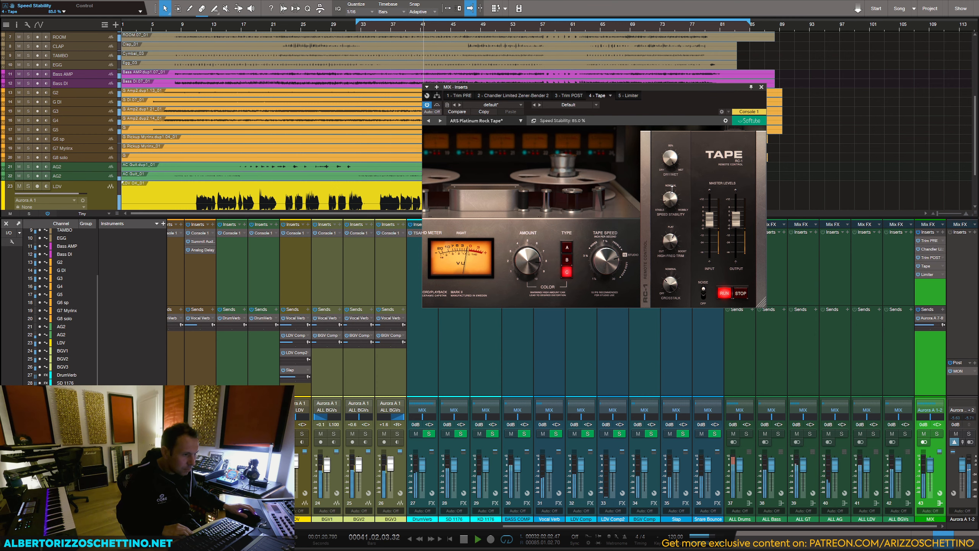
{"action": "left_click_drag", "start_coordinate": [672, 189], "coordinate": [672, 196]}
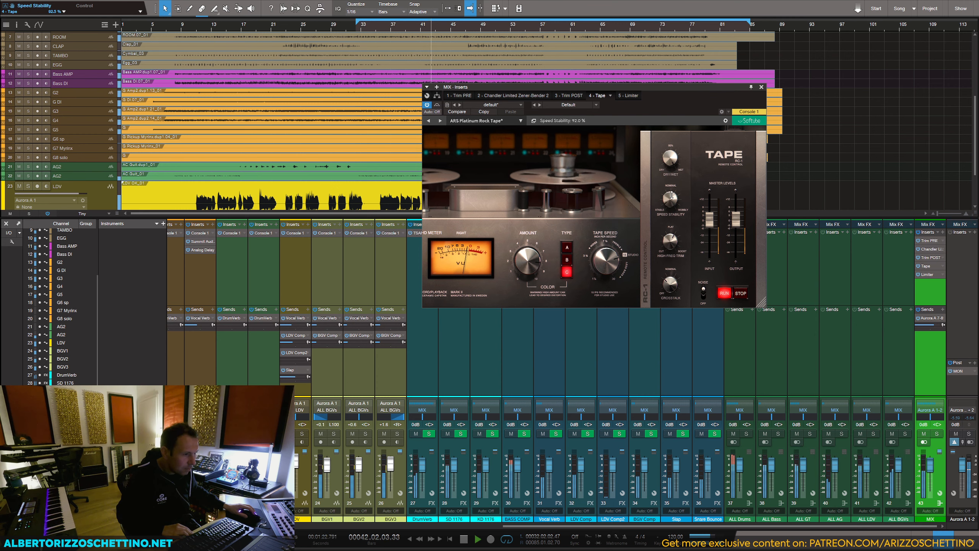
{"action": "left_click", "coordinate": [740, 293]}
{"action": "key", "text": "space"}
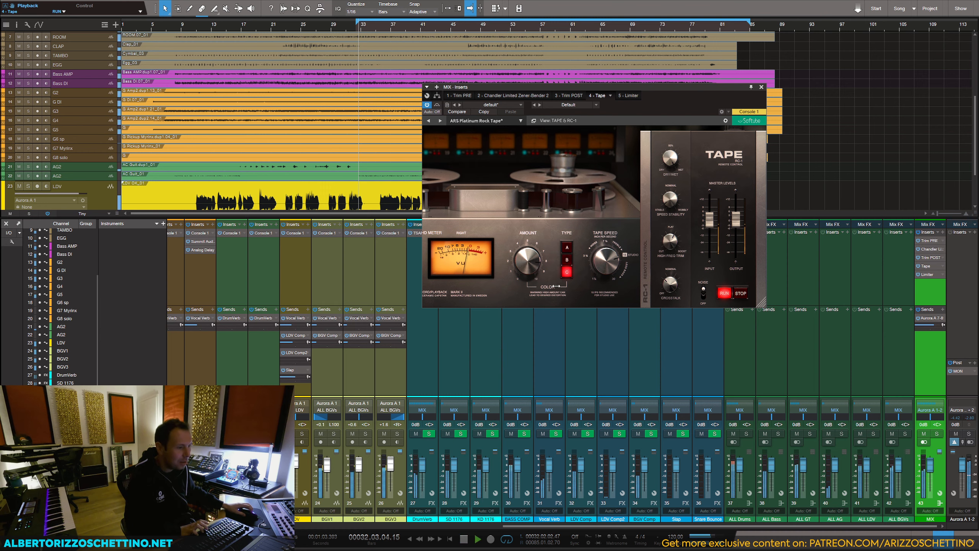
Step: Compare the mix with Tape bypassed and active, and stop playback
{"action": "left_click", "coordinate": [436, 105]}
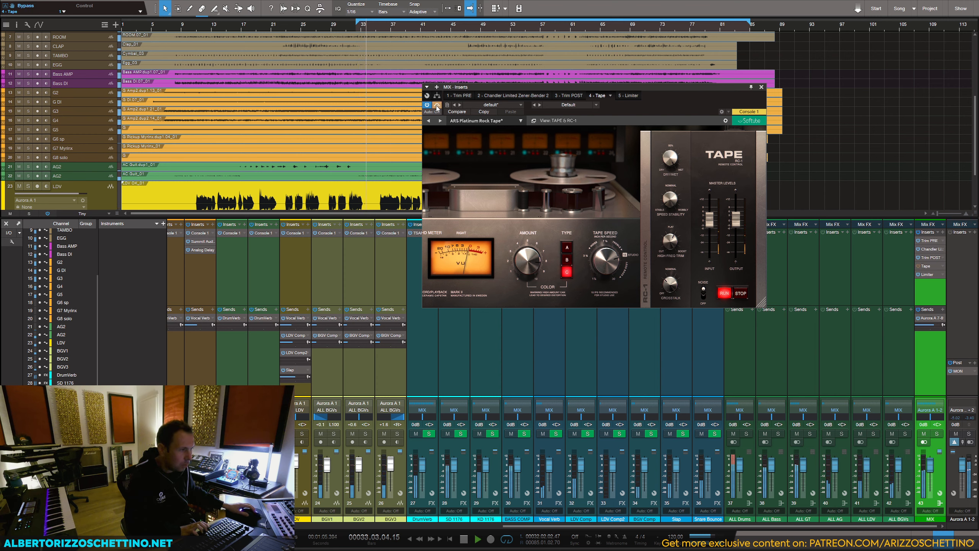
{"action": "left_click", "coordinate": [436, 106]}
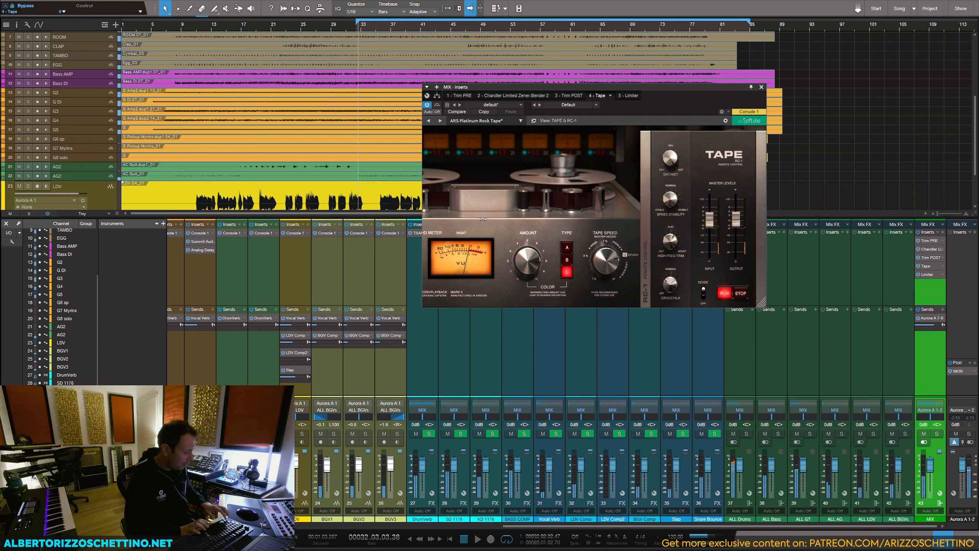
{"action": "key", "text": "space"}
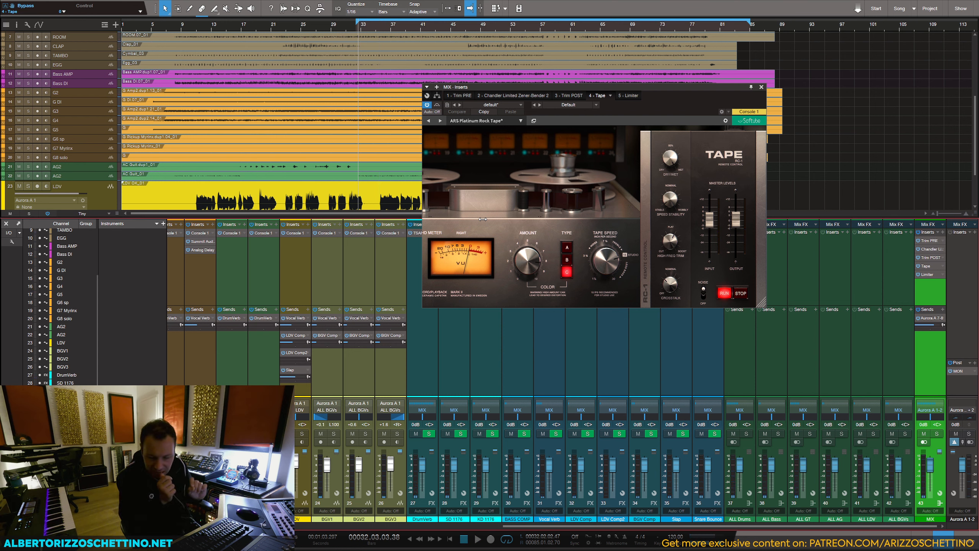
Step: Close Tape, open the Chandler Limited Zener-Bender on the MIX bus, and audition it with a short playback
{"action": "left_click", "coordinate": [761, 88]}
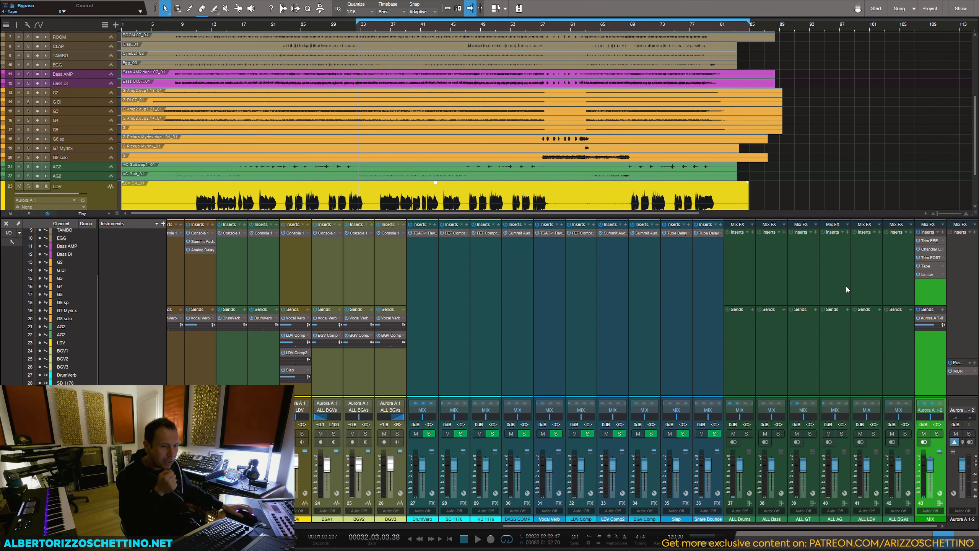
{"action": "left_click", "coordinate": [926, 248]}
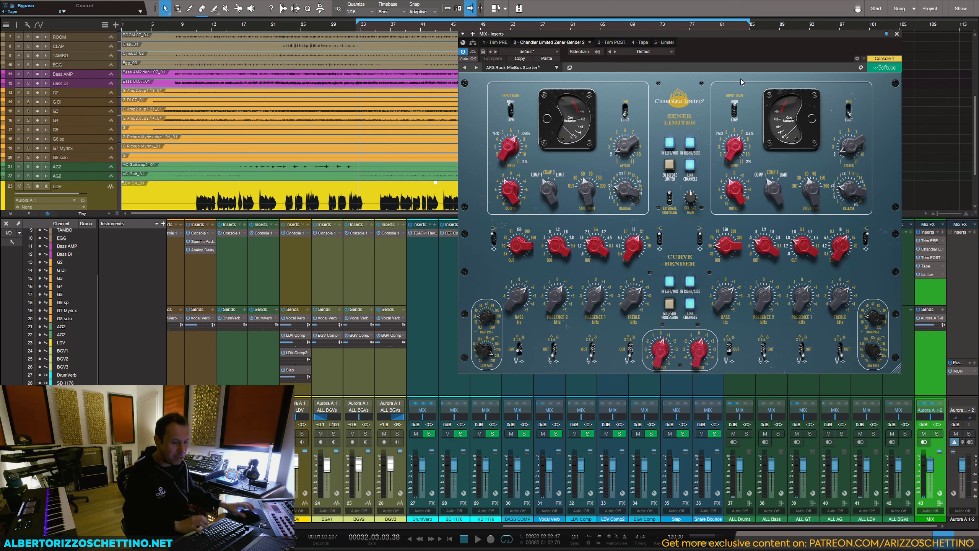
{"action": "left_click_drag", "start_coordinate": [746, 35], "coordinate": [750, 39]}
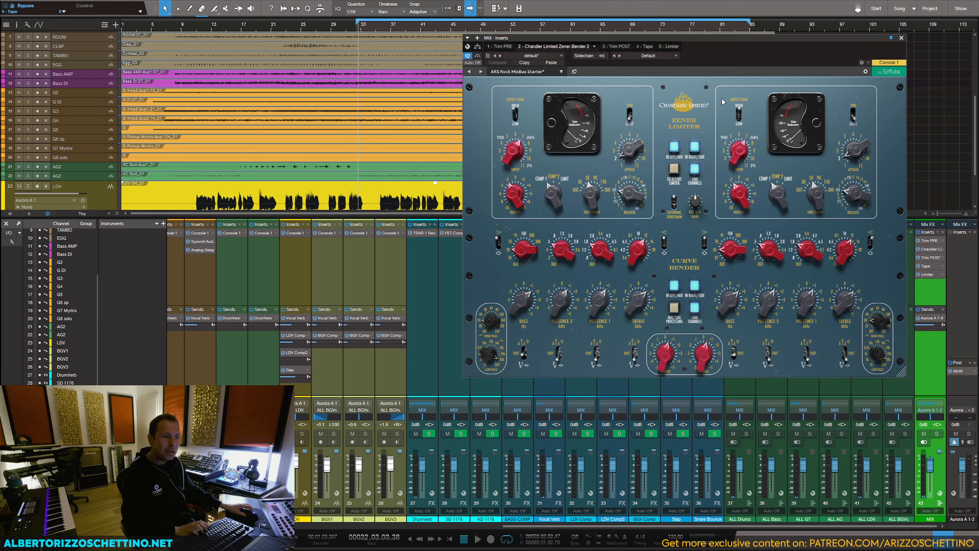
{"action": "key", "text": "space"}
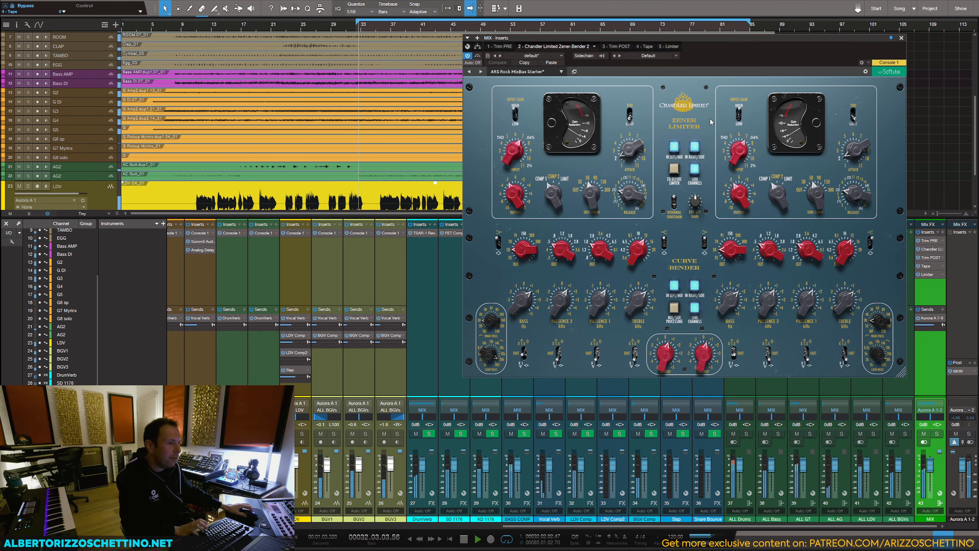
{"action": "key", "text": "space"}
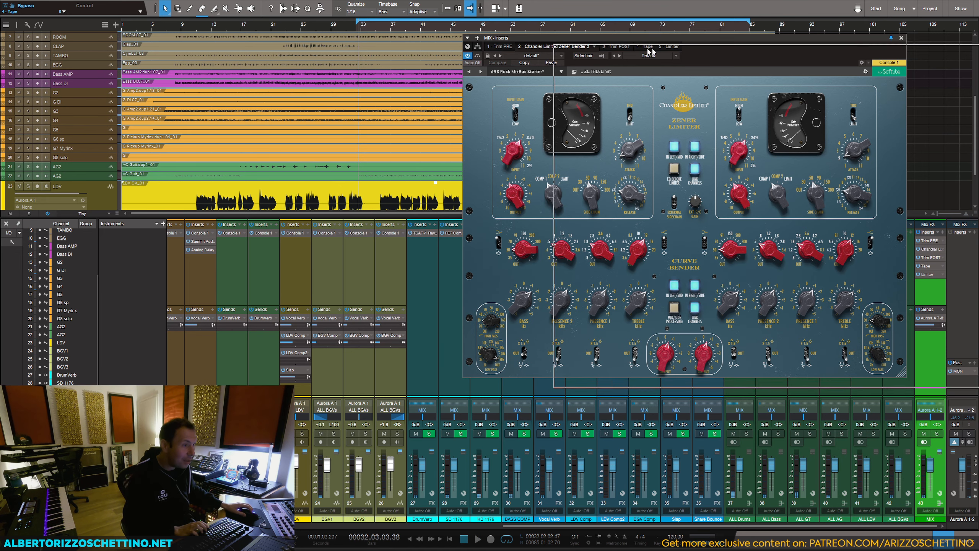
Step: Close the Zener-Bender and place the playhead just before bar 57
{"action": "left_click_drag", "start_coordinate": [556, 39], "coordinate": [489, 123]}
{"action": "left_click", "coordinate": [541, 29]}
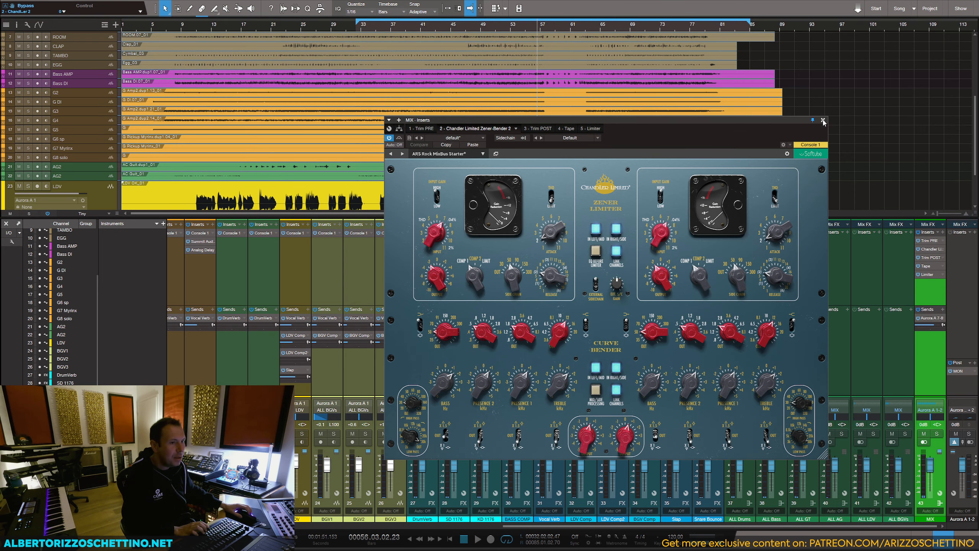
{"action": "left_click_drag", "start_coordinate": [817, 121], "coordinate": [872, 74]}
{"action": "left_click", "coordinate": [916, 72]}
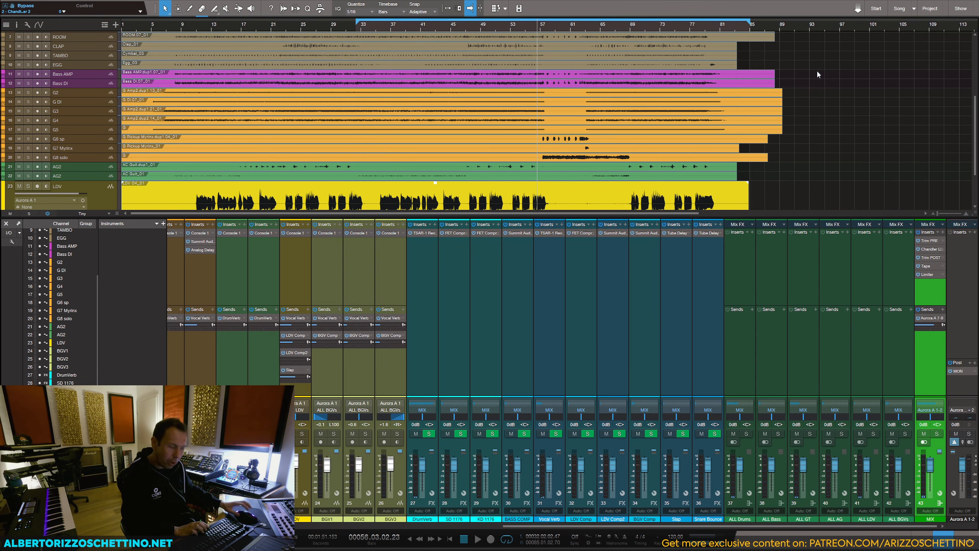
{"action": "left_click", "coordinate": [835, 76]}
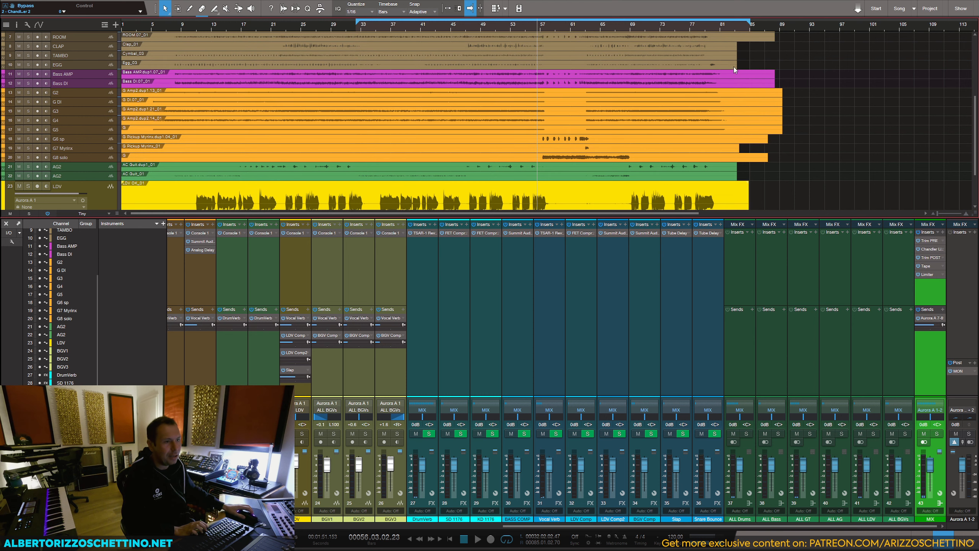
{"action": "left_click", "coordinate": [542, 26]}
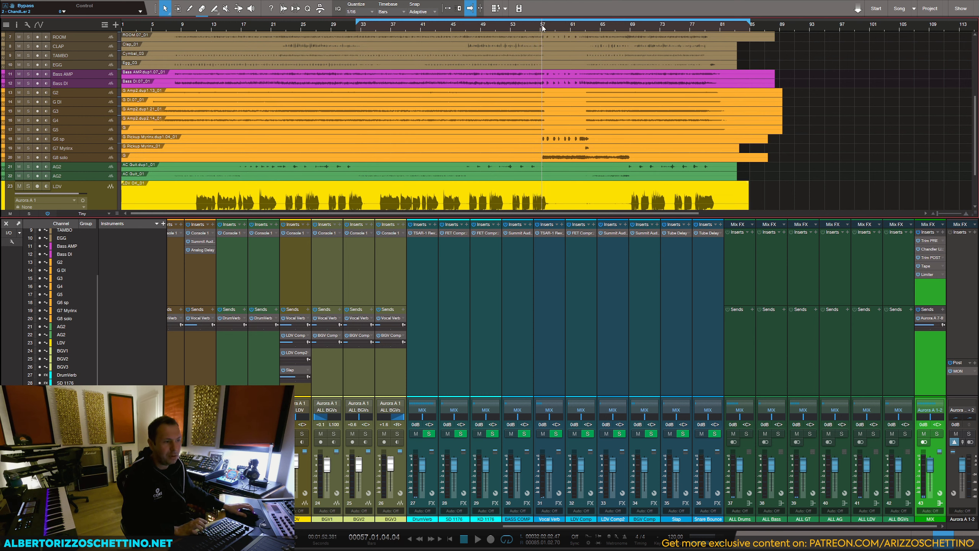
{"action": "left_click", "coordinate": [539, 25]}
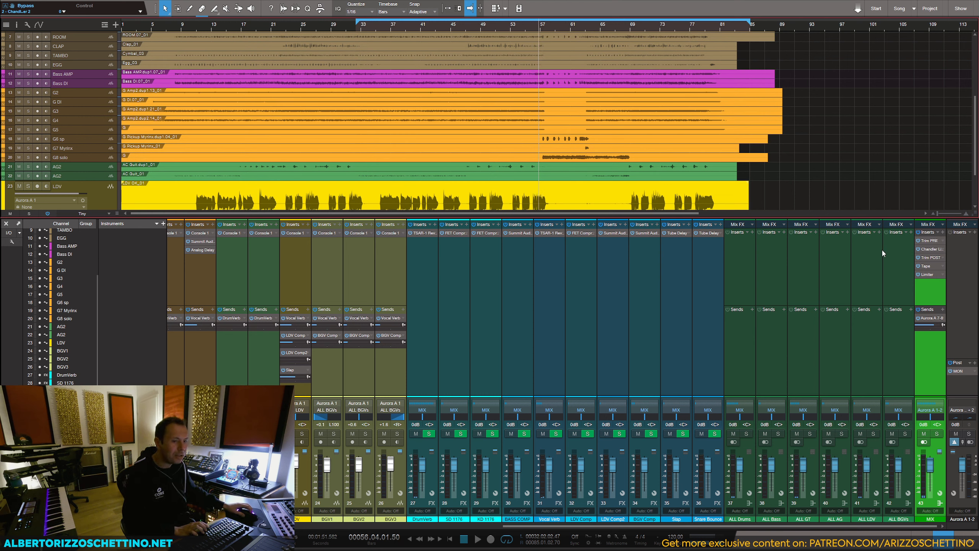
Step: Reopen the Zener-Bender on the MIX bus, examine its gain reduction and attack during playback from bar 56, and close it
{"action": "left_click", "coordinate": [925, 249]}
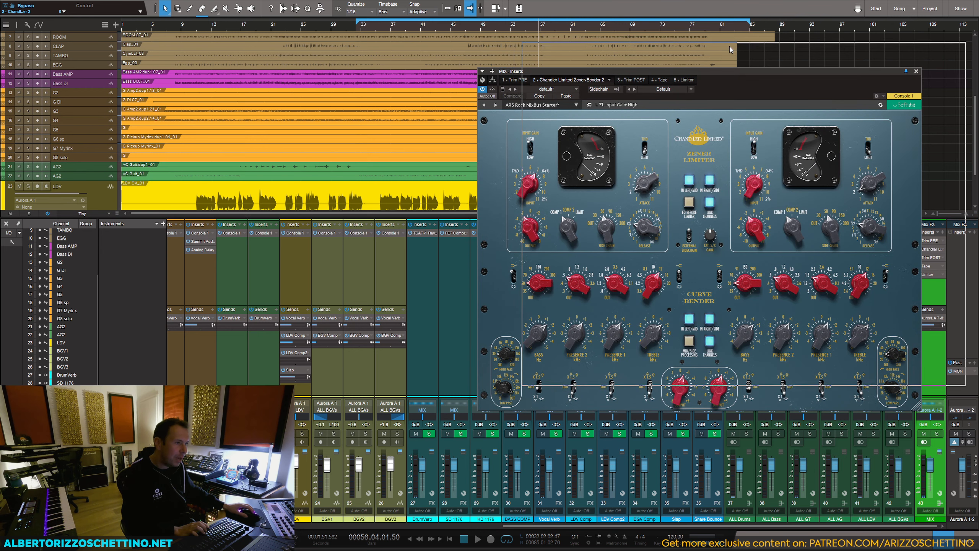
{"action": "left_click", "coordinate": [535, 28]}
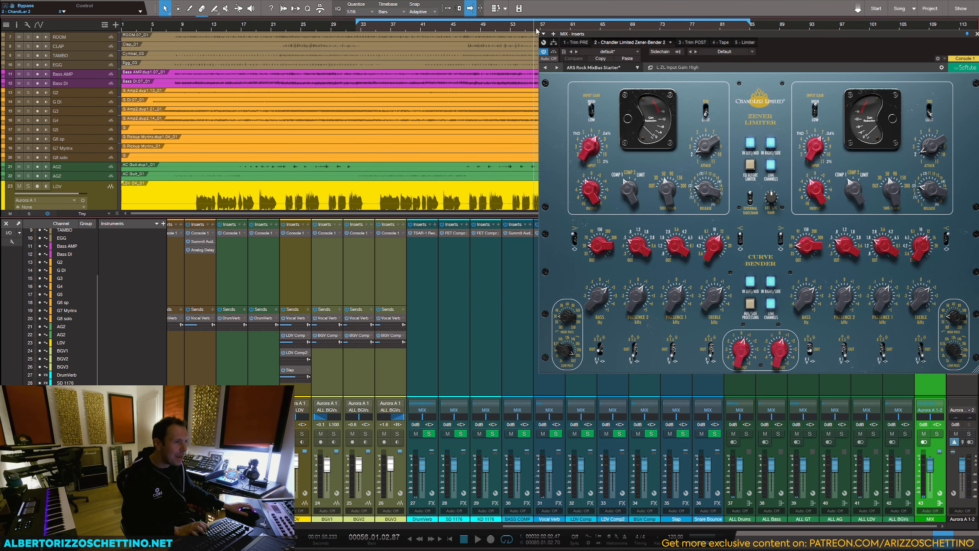
{"action": "key", "text": "space"}
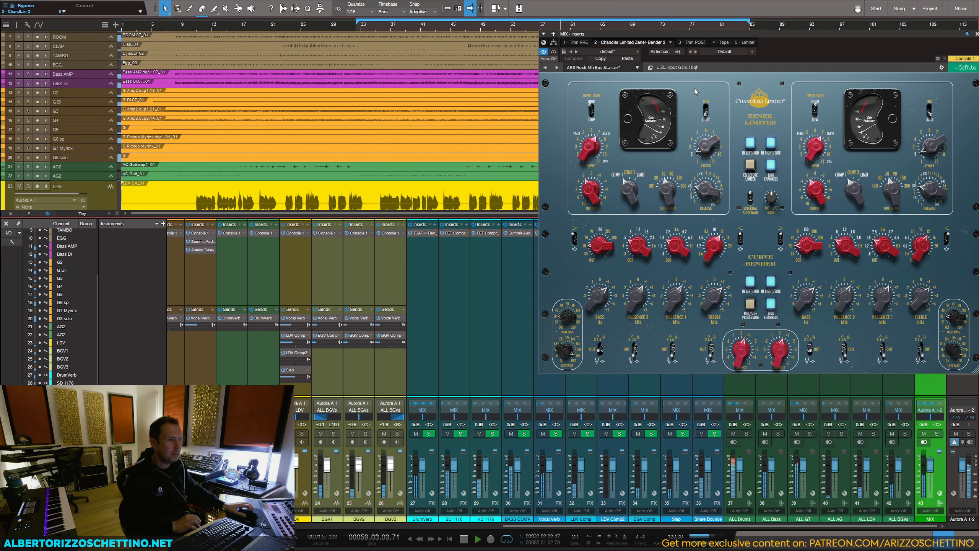
{"action": "left_click_drag", "start_coordinate": [801, 36], "coordinate": [756, 40]}
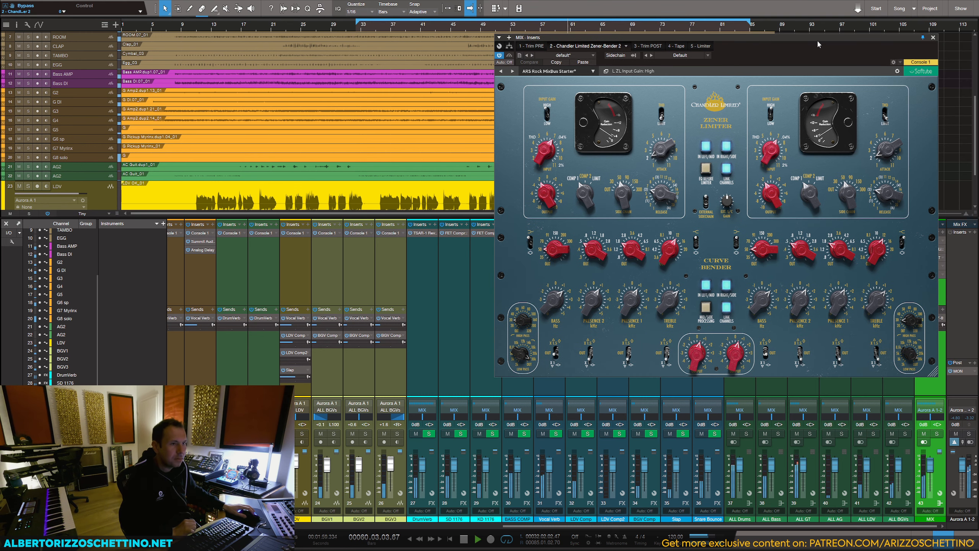
{"action": "left_click_drag", "start_coordinate": [672, 162], "coordinate": [670, 148]}
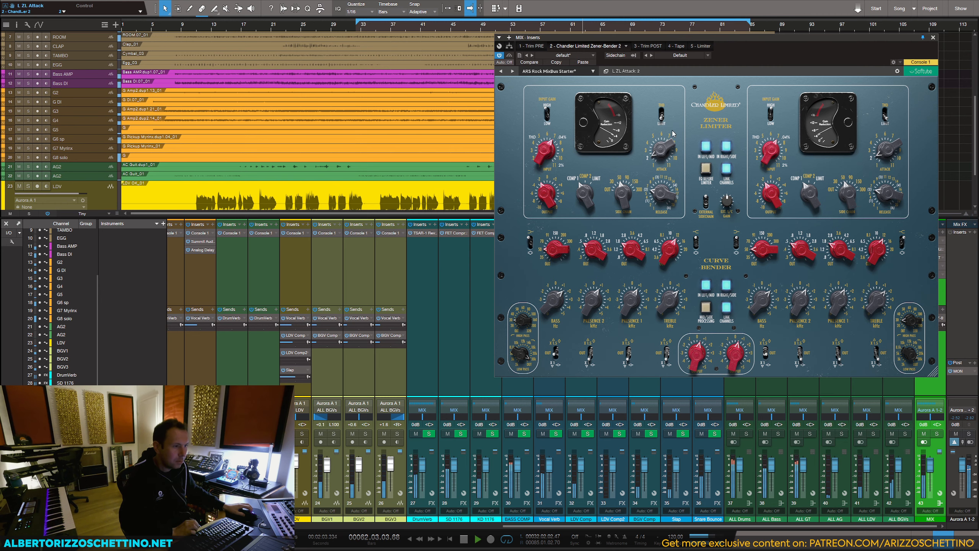
{"action": "left_click", "coordinate": [932, 37]}
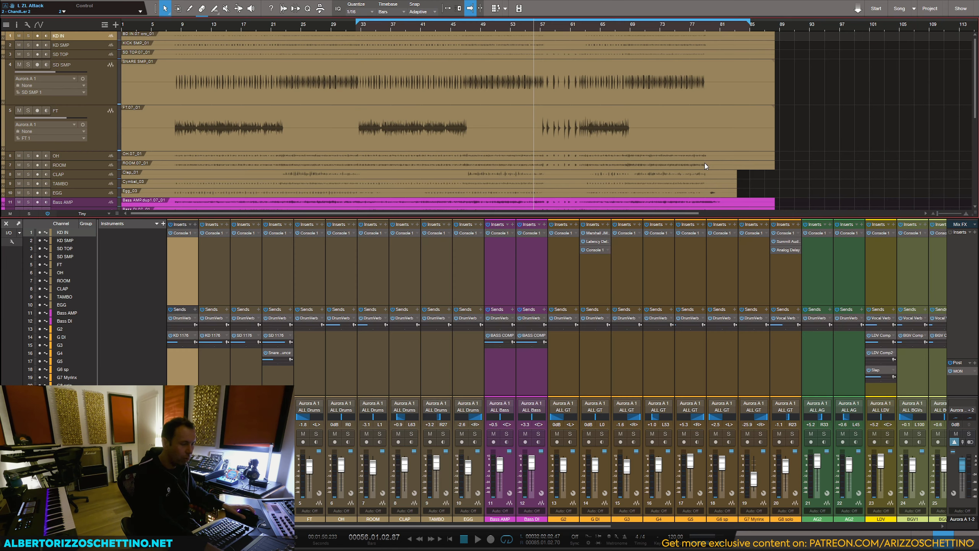
Step: Extend the loop start back to bar 8, save the song, and place the playhead there
{"action": "left_click_drag", "start_coordinate": [352, 18], "coordinate": [175, 22]}
{"action": "key", "text": "ctrl+s"}
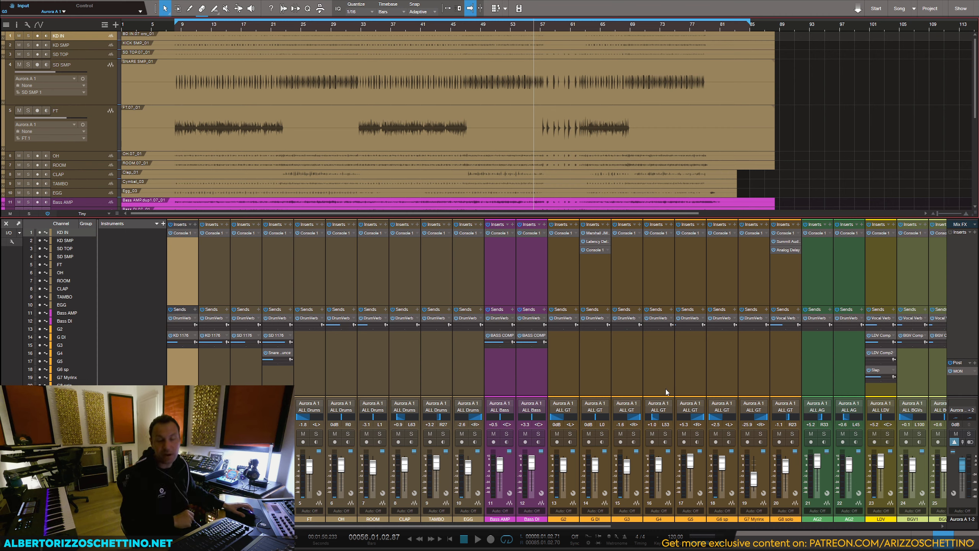
{"action": "left_click", "coordinate": [176, 26]}
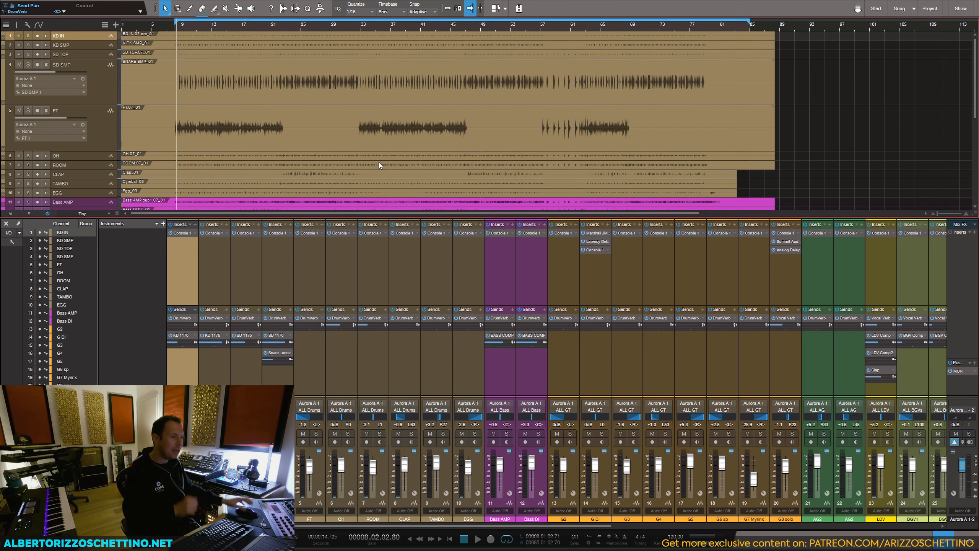
Step: Check the Limiter on the MIX bus during a short playback, close it, and return the playhead to bar 8
{"action": "left_click_drag", "start_coordinate": [495, 526], "coordinate": [848, 526]}
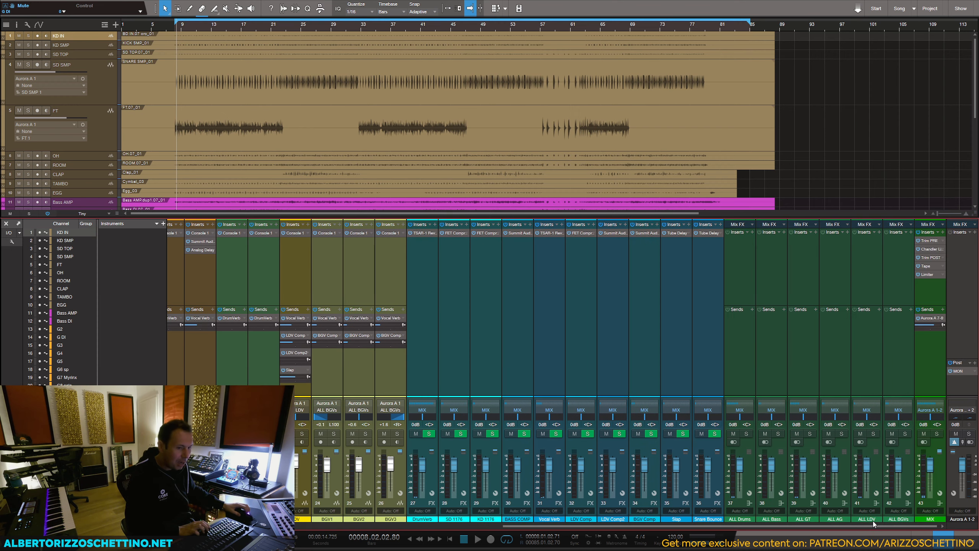
{"action": "left_click", "coordinate": [927, 274]}
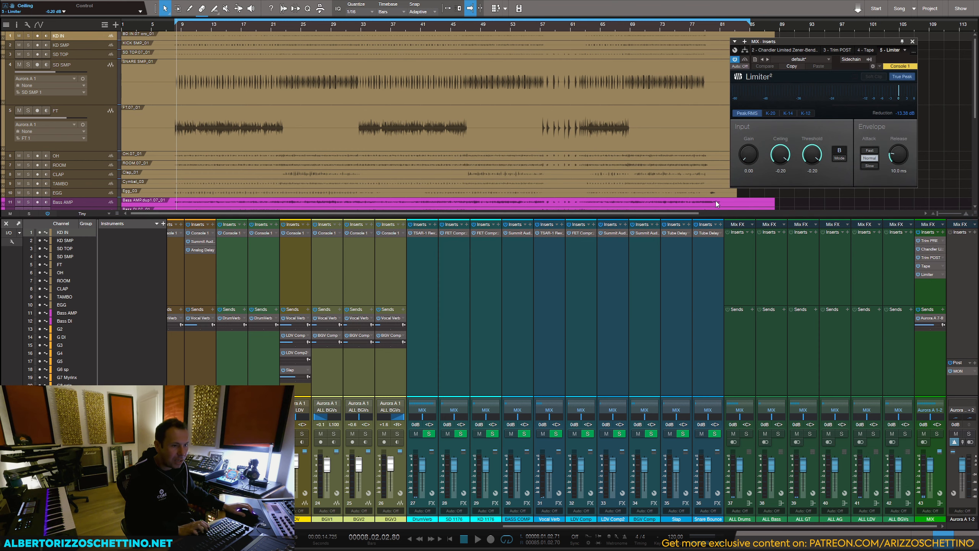
{"action": "key", "text": "space"}
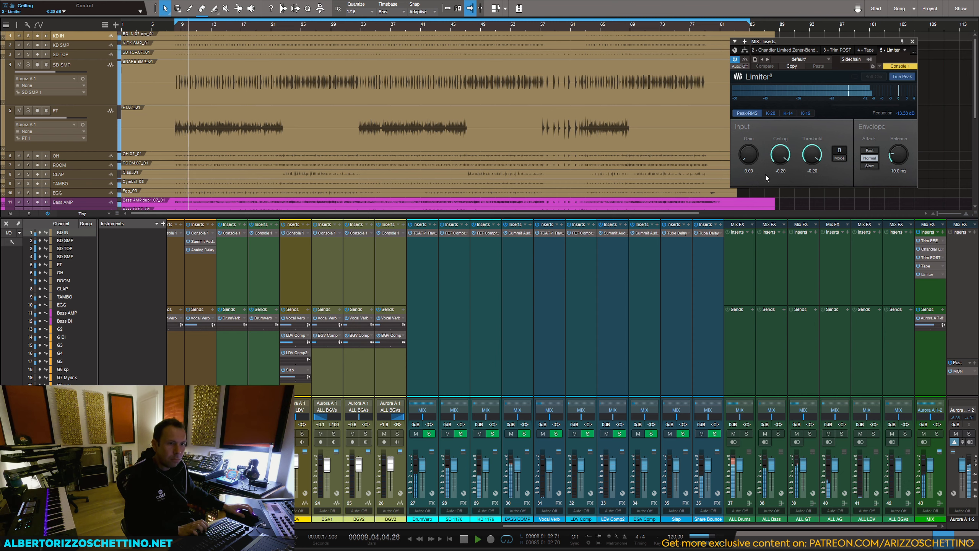
{"action": "key", "text": "space"}
{"action": "left_click", "coordinate": [912, 41]}
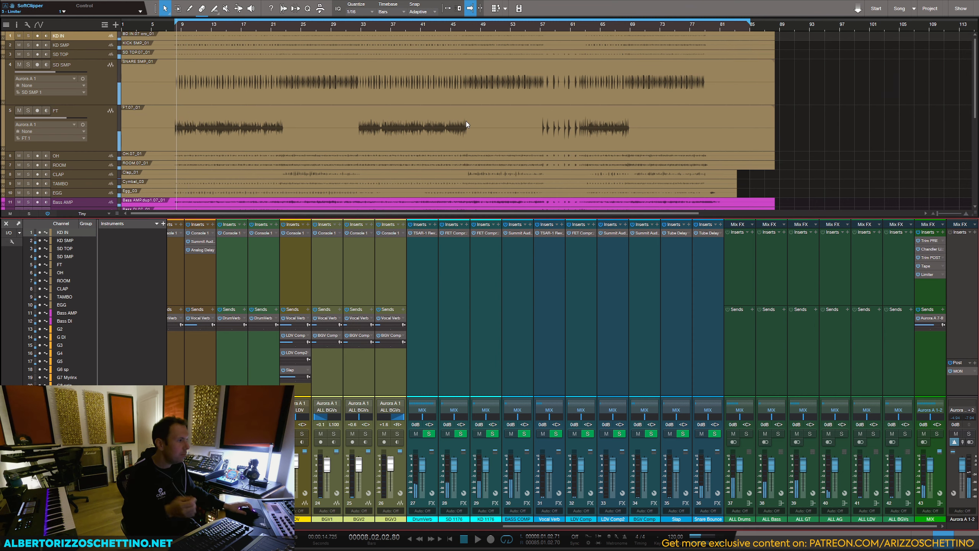
{"action": "left_click", "coordinate": [175, 29]}
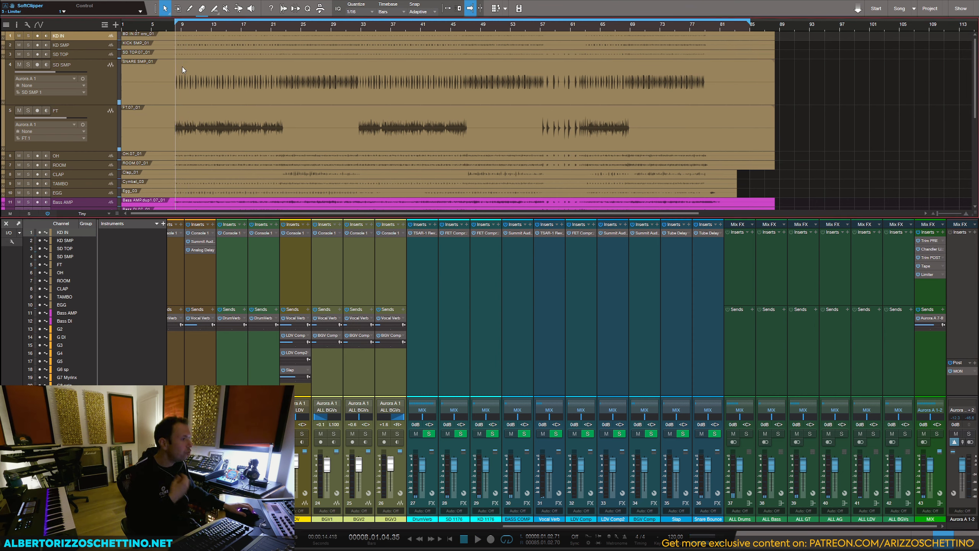
Step: Pull all track faders down to minus infinity and set the loop to run from bar 5 to bar 81
{"action": "key", "text": "ctrl+shift+c"}
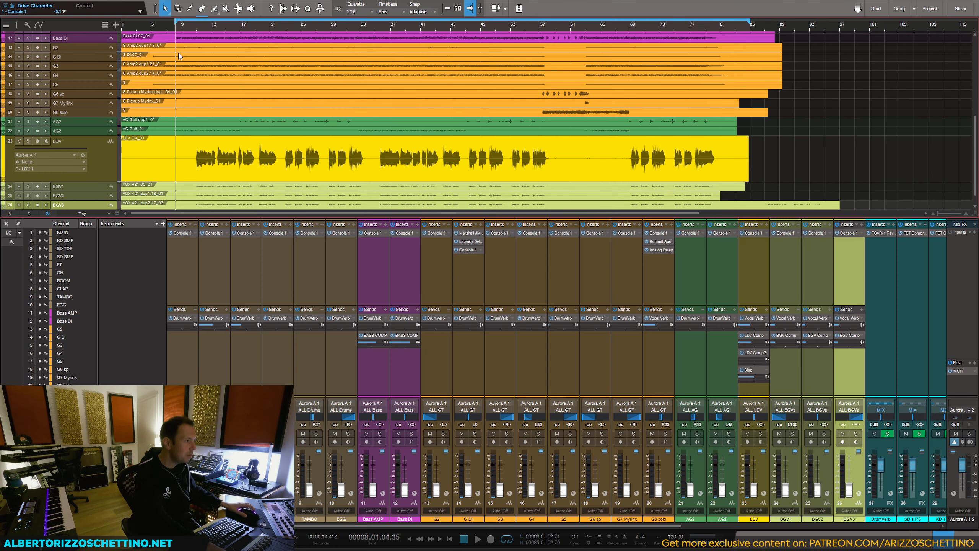
{"action": "left_click_drag", "start_coordinate": [176, 20], "coordinate": [151, 26]}
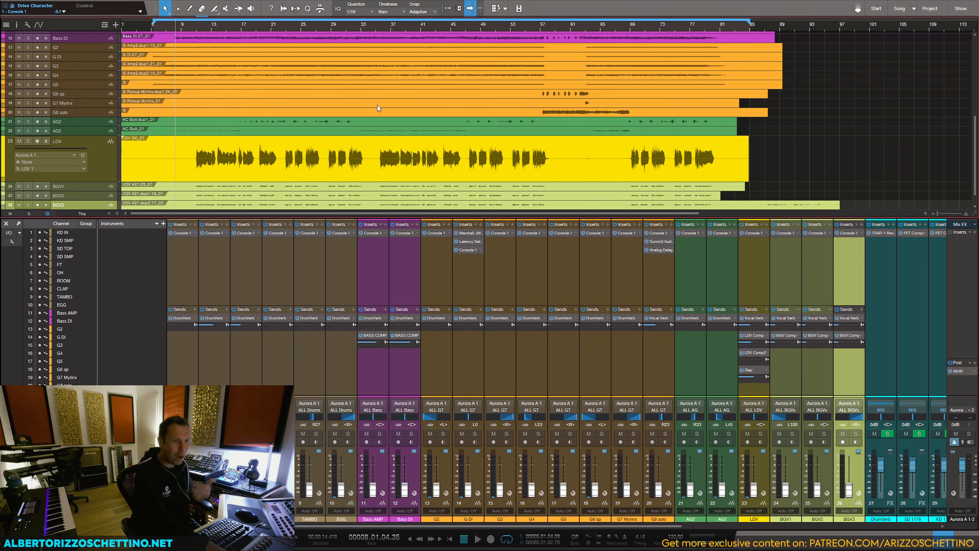
{"action": "left_click_drag", "start_coordinate": [748, 20], "coordinate": [729, 24]}
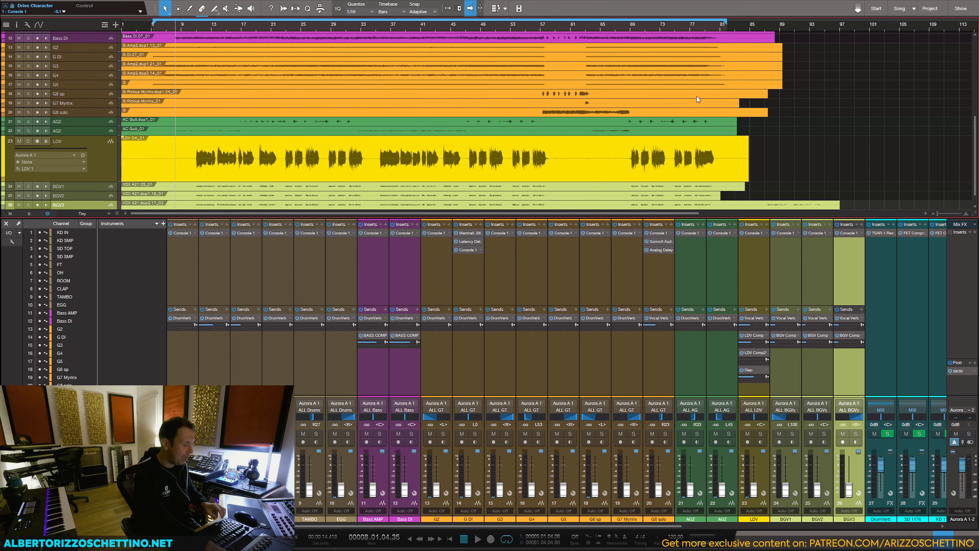
Step: Show the Console 1 track overview and play the song to rebalance the track levels
{"action": "key", "text": "F12"}
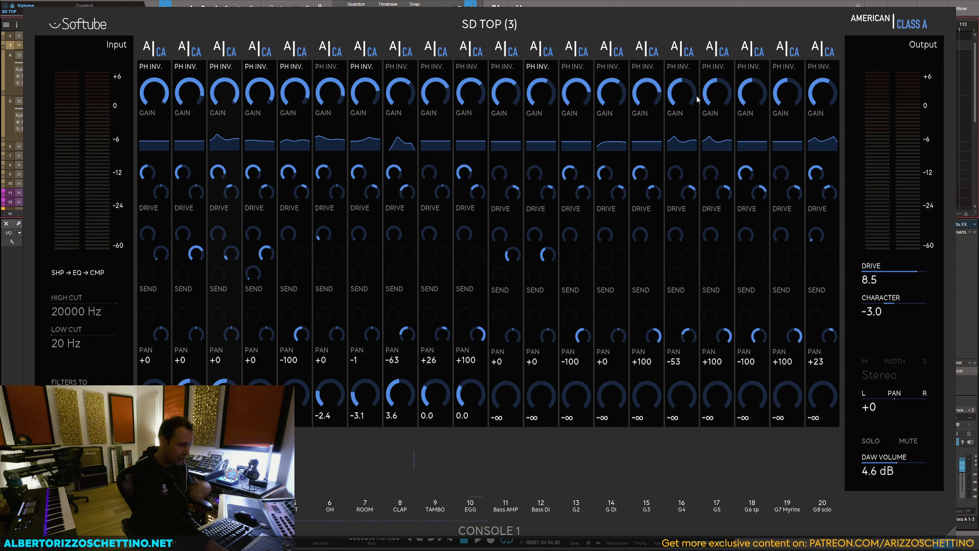
{"action": "key", "text": "space"}
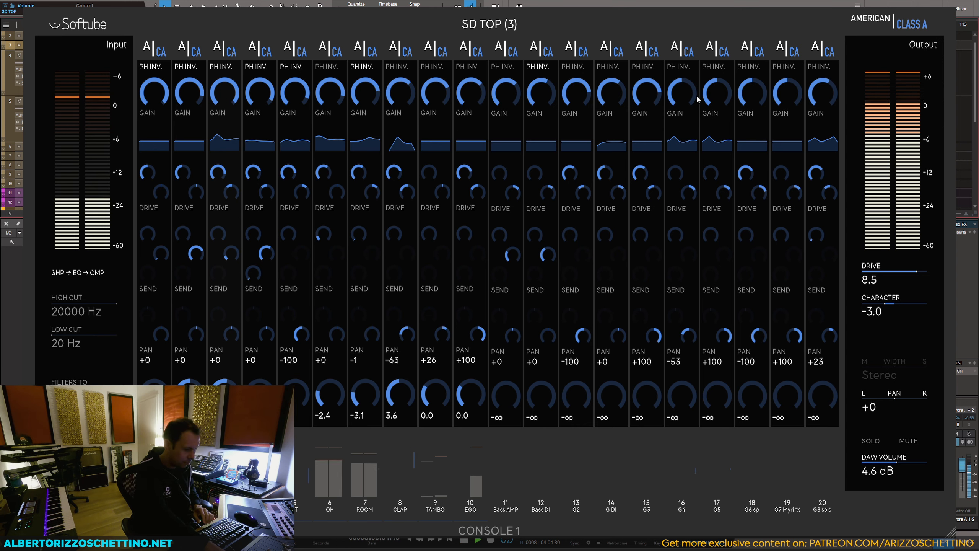
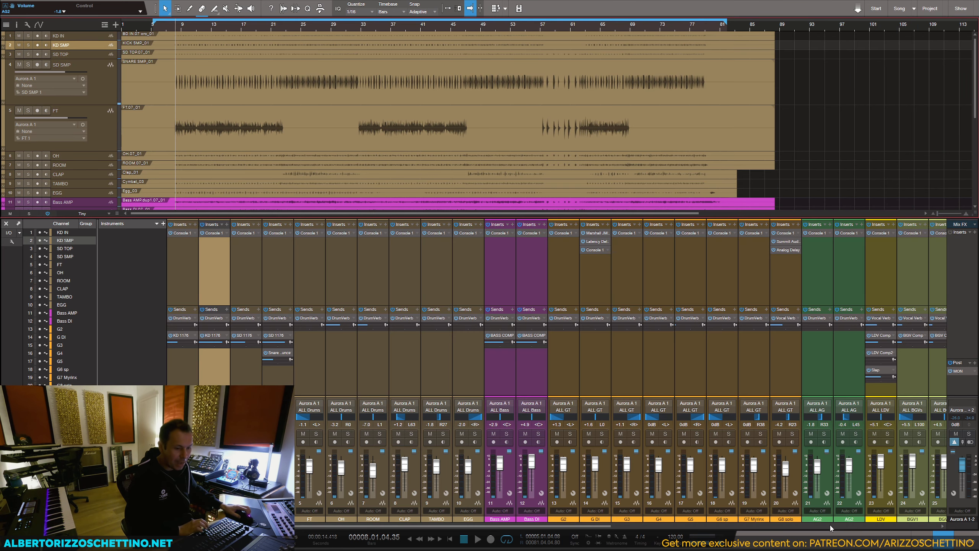
Step: Insert the Summit Audio TLA-100A compressor on the ALL Drums bus
{"action": "left_click", "coordinate": [831, 525]}
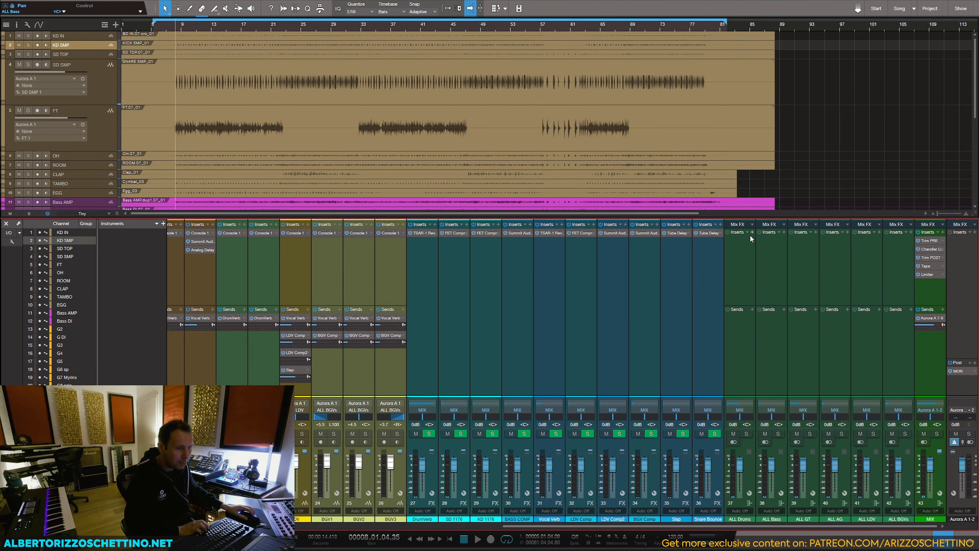
{"action": "left_click", "coordinate": [752, 233]}
{"action": "scroll", "coordinate": [790, 368], "scroll_direction": "down", "scroll_amount": 1}
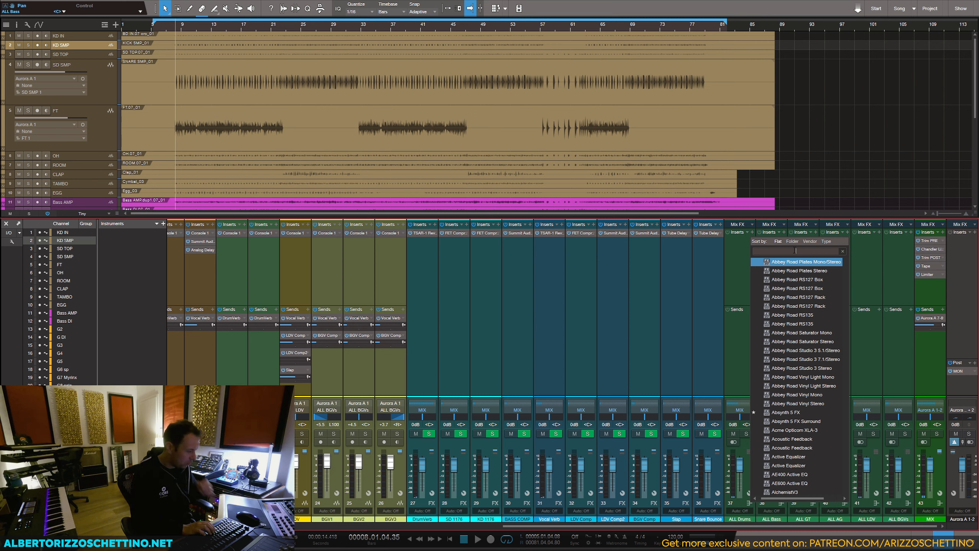
{"action": "type", "text": "a"}
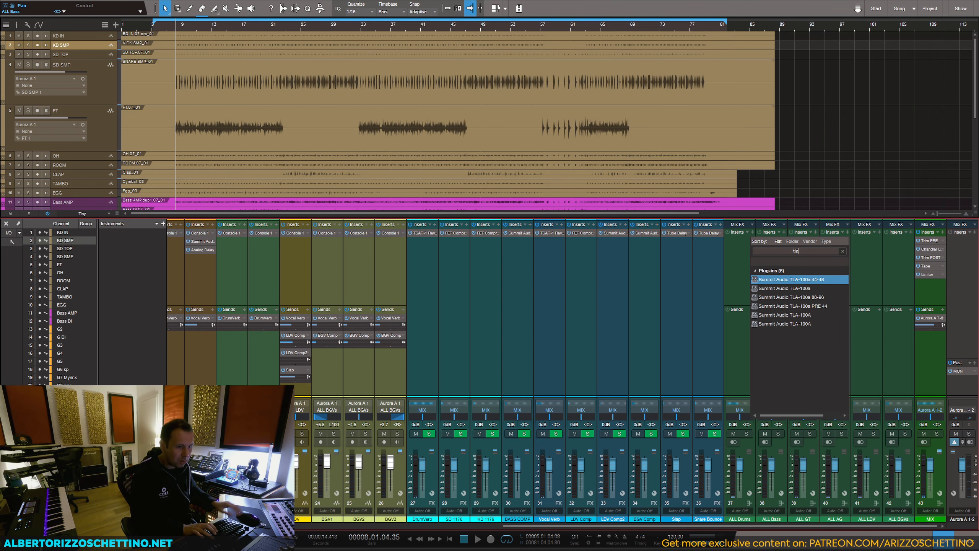
{"action": "left_click", "coordinate": [791, 315]}
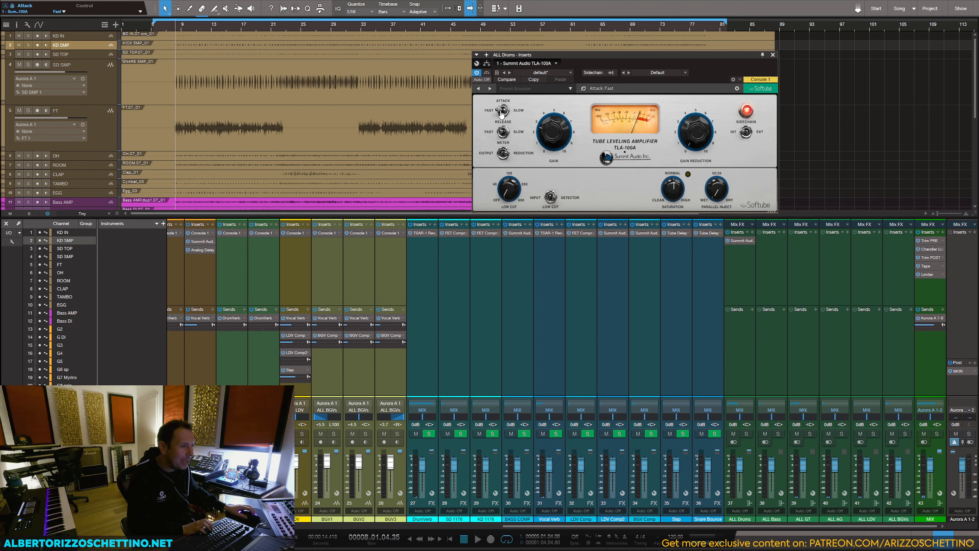
Step: Dial in the drum bus TLA-100A during playback: fast release, gain reduction about 1.6, saturation -9.6, and adjust gain and low cut
{"action": "left_click_drag", "start_coordinate": [672, 188], "coordinate": [672, 220]}
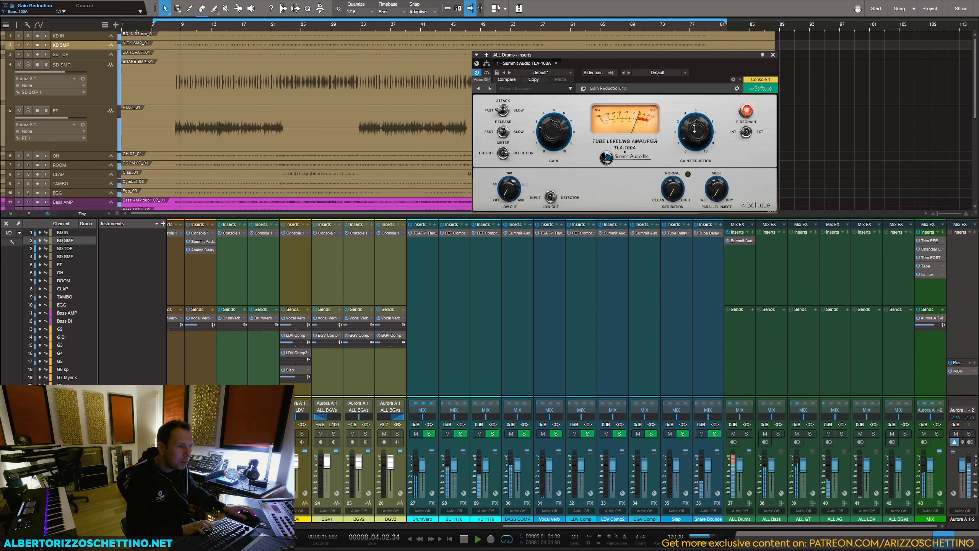
{"action": "left_click_drag", "start_coordinate": [694, 123], "coordinate": [695, 127]}
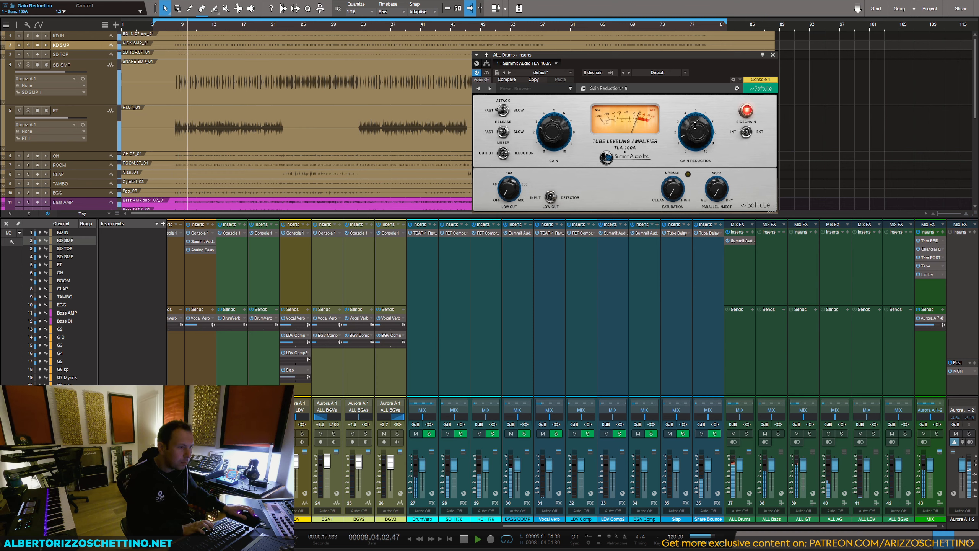
{"action": "left_click", "coordinate": [503, 133]}
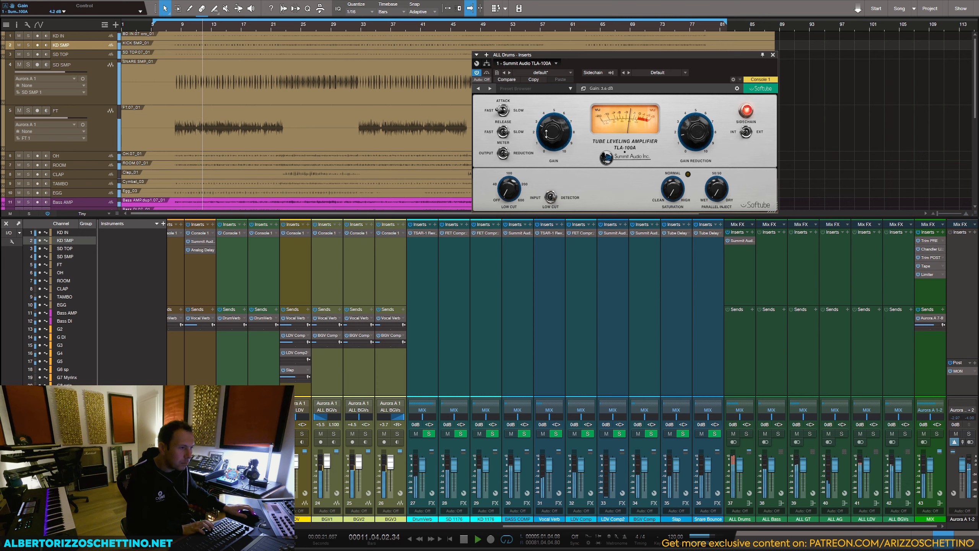
{"action": "left_click_drag", "start_coordinate": [547, 134], "coordinate": [546, 137]}
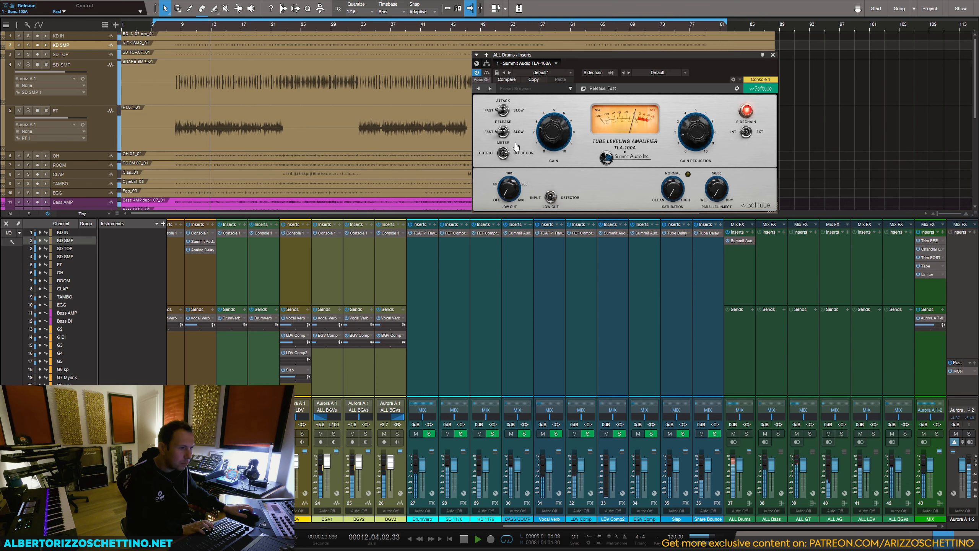
{"action": "left_click_drag", "start_coordinate": [667, 189], "coordinate": [667, 200]}
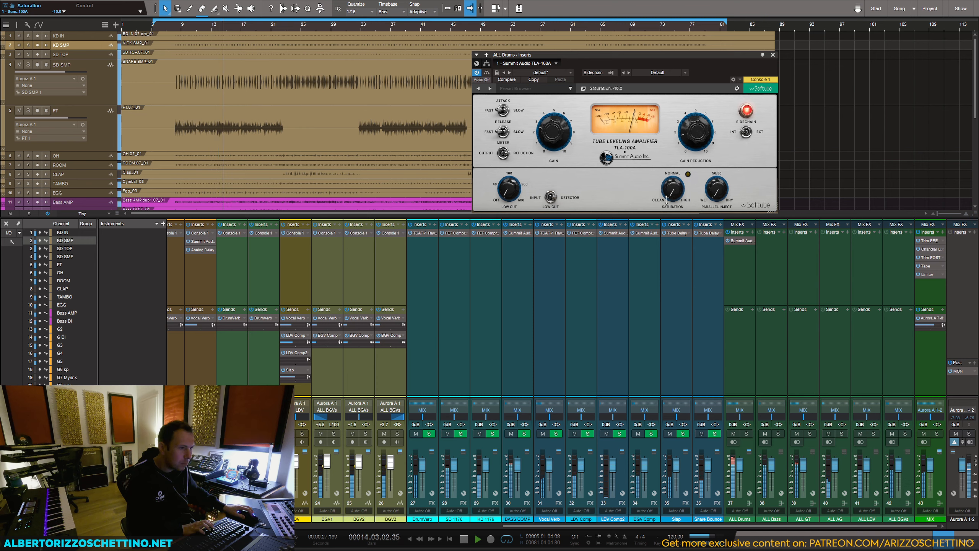
{"action": "left_click", "coordinate": [691, 145]}
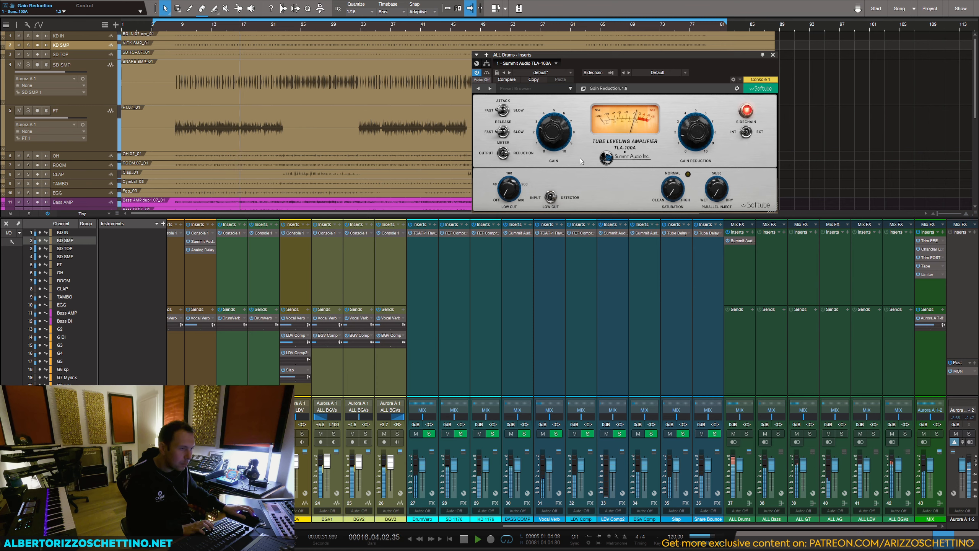
{"action": "left_click_drag", "start_coordinate": [504, 195], "coordinate": [518, 142]}
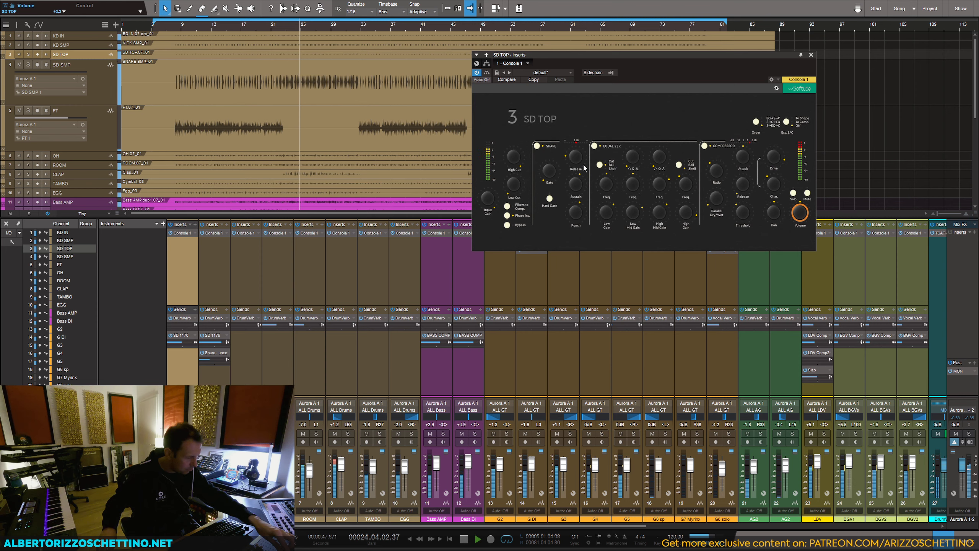
Step: Step from SD TOP to SD SMP in Console 1 to check the snare level, close the plug-in window and stop playback
{"action": "key", "text": "Down"}
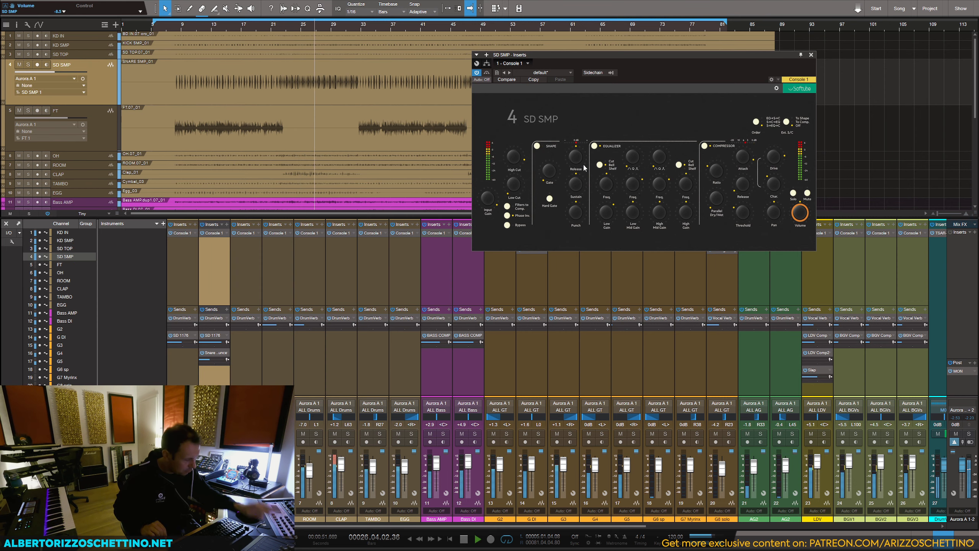
{"action": "left_click", "coordinate": [812, 54]}
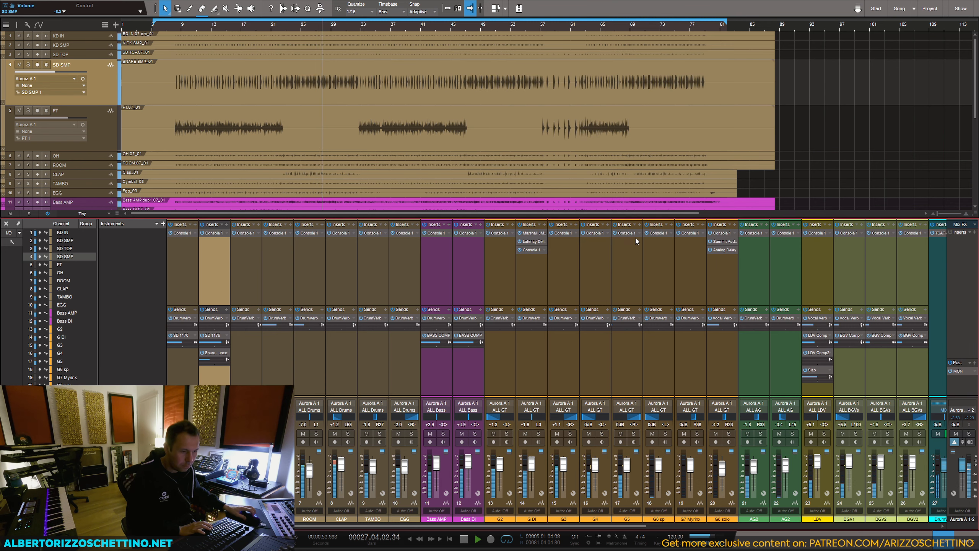
{"action": "key", "text": "space"}
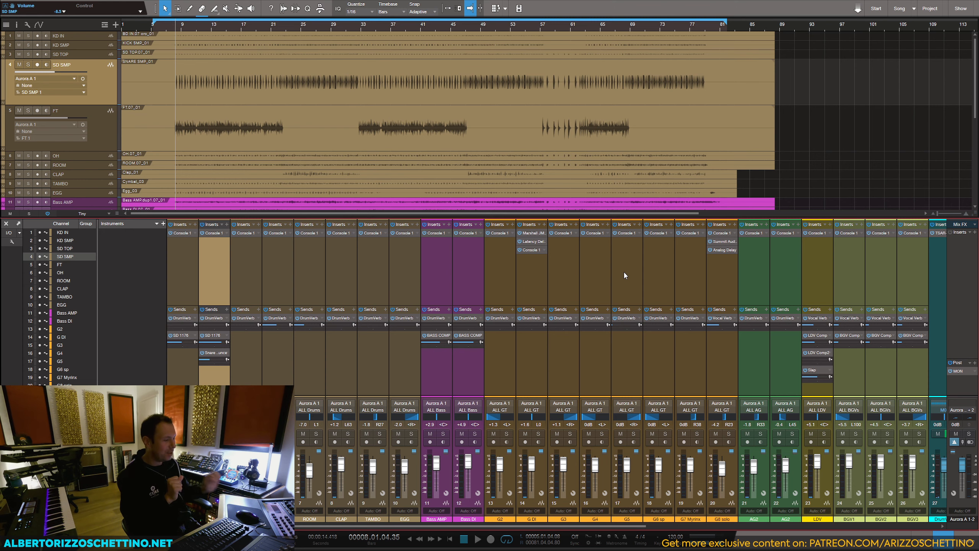
Step: Show the G2 guitar track in the large Console 1 view and enable its equalizer
{"action": "left_click_drag", "start_coordinate": [479, 527], "coordinate": [371, 525]}
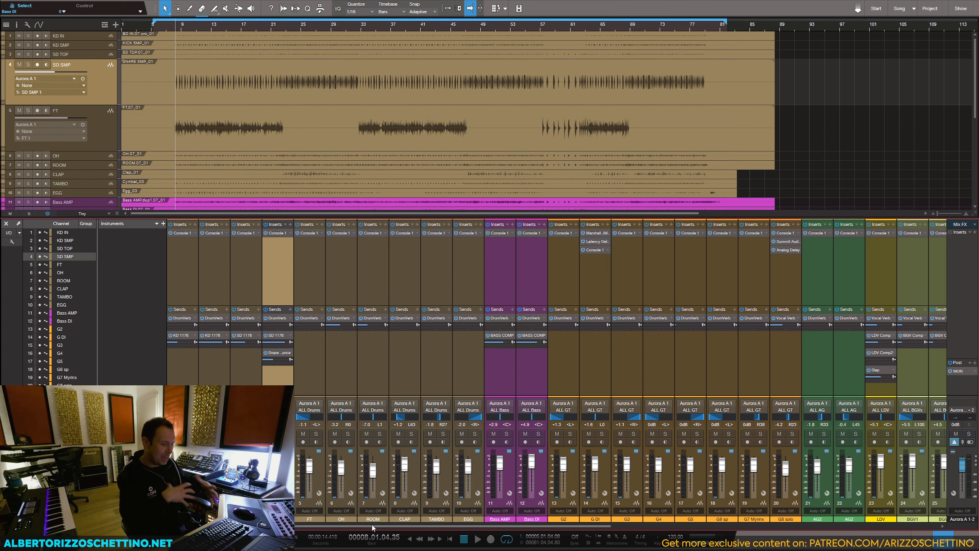
{"action": "left_click", "coordinate": [561, 357]}
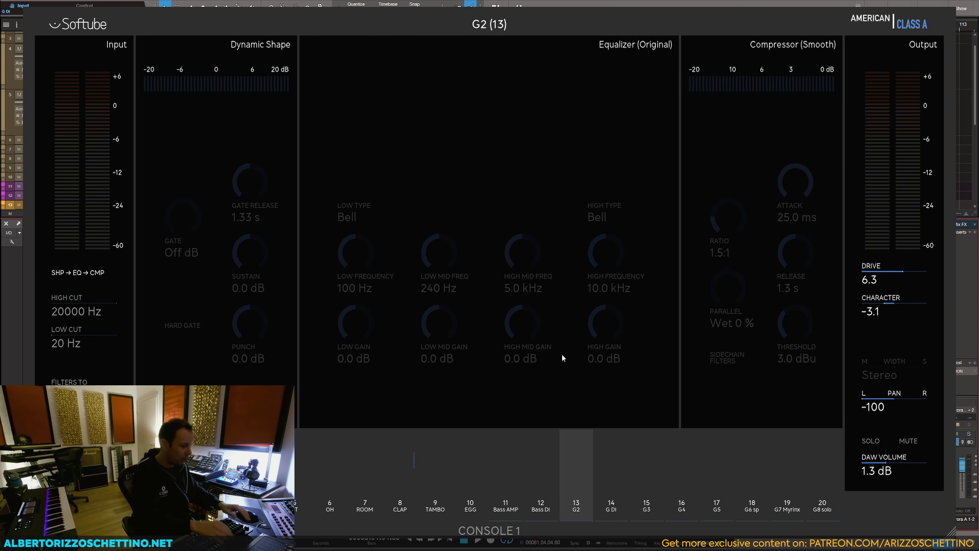
{"action": "key", "text": "Right"}
{"action": "key", "text": "Left"}
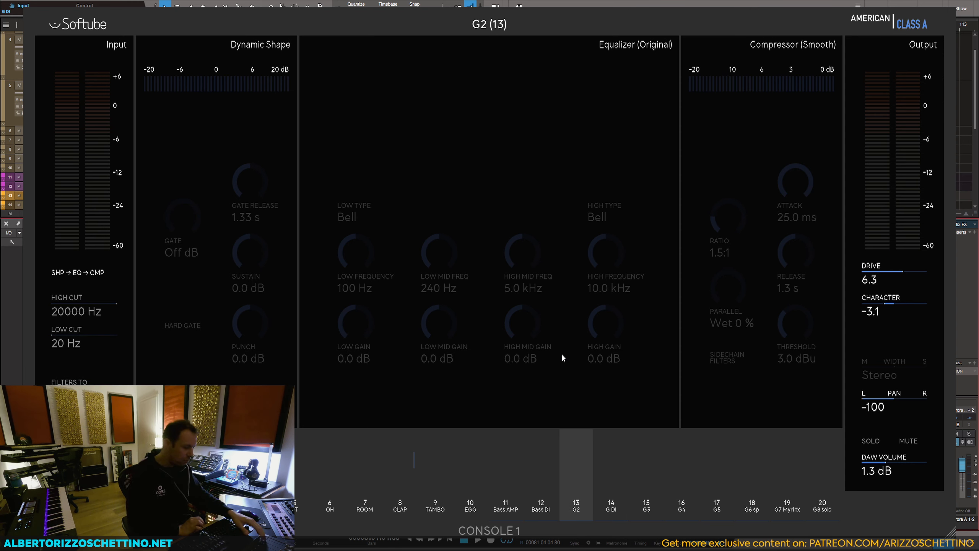
{"action": "key", "text": "Left"}
{"action": "key", "text": "Left"}
{"action": "key", "text": "Right"}
{"action": "key", "text": "Right"}
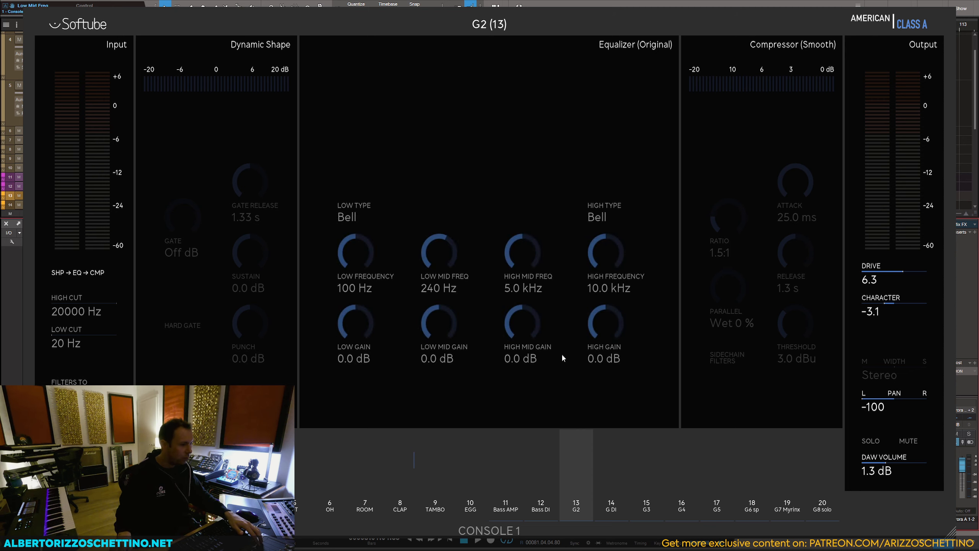
Step: Cut the low mids by 2.0 dB at 500 Hz on the guitar tracks, moving from G DI through G3 to G4
{"action": "key", "text": "Right"}
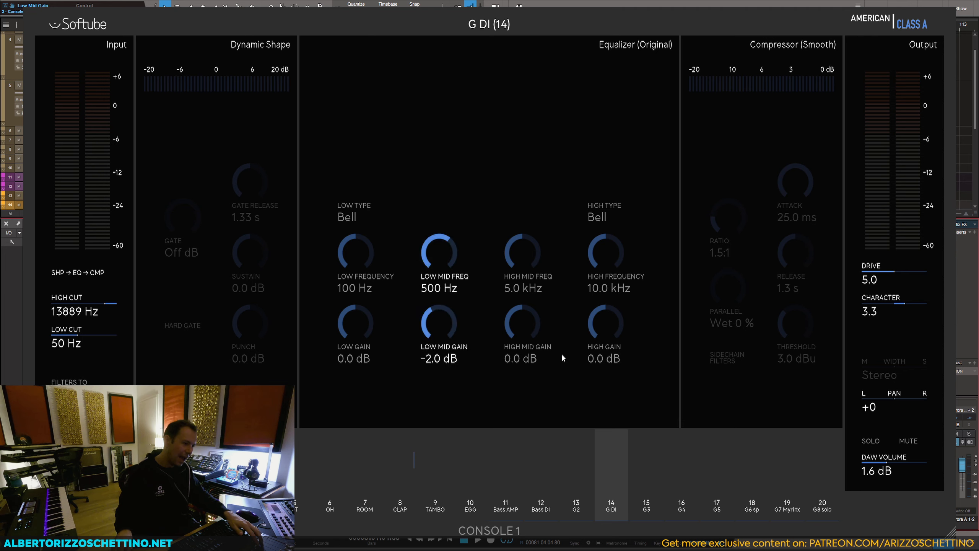
{"action": "key", "text": "Right"}
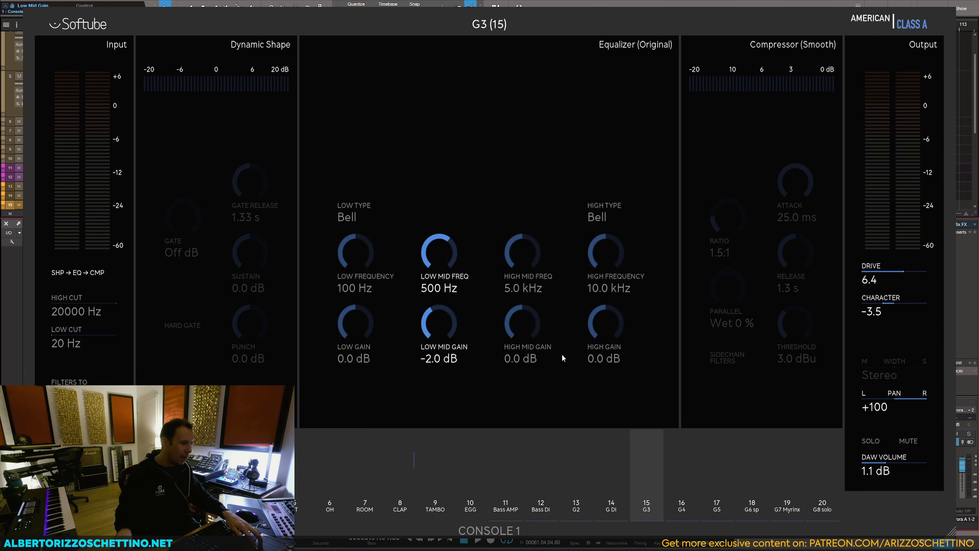
{"action": "key", "text": "Right"}
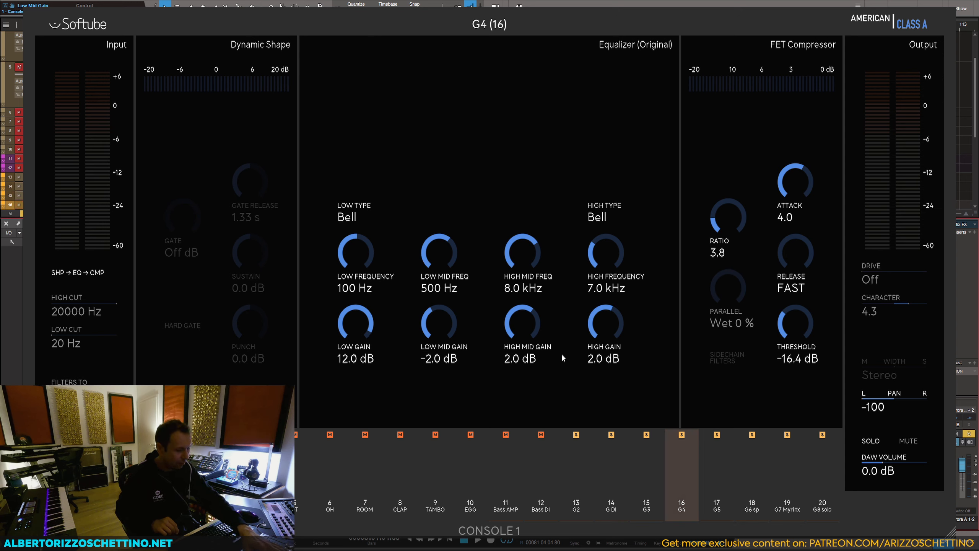
Step: Rebalance the guitar track volumes during playback, setting G8 solo to 2.5 dB, and close the Console 1 view
{"action": "key", "text": "space"}
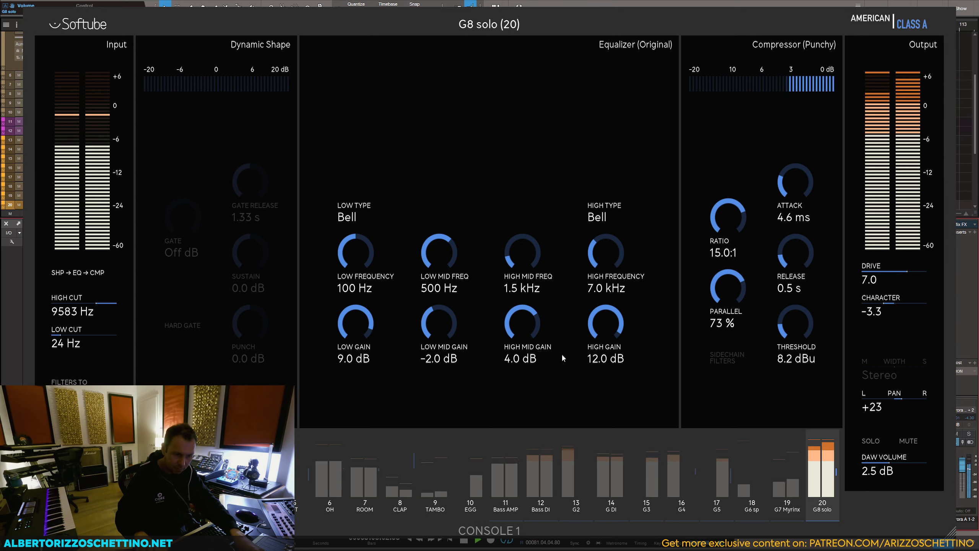
{"action": "key", "text": "space"}
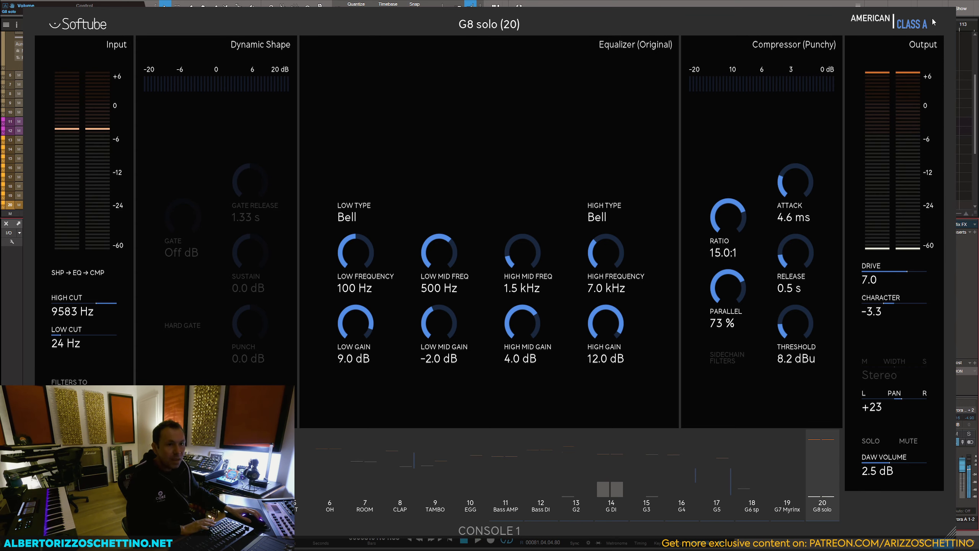
{"action": "key", "text": "Escape"}
Step: Place the playhead at the end of bar 56, just before the guitar solo, and set G8 solo's automation to Touch
{"action": "scroll", "coordinate": [527, 128], "scroll_direction": "down", "scroll_amount": 1}
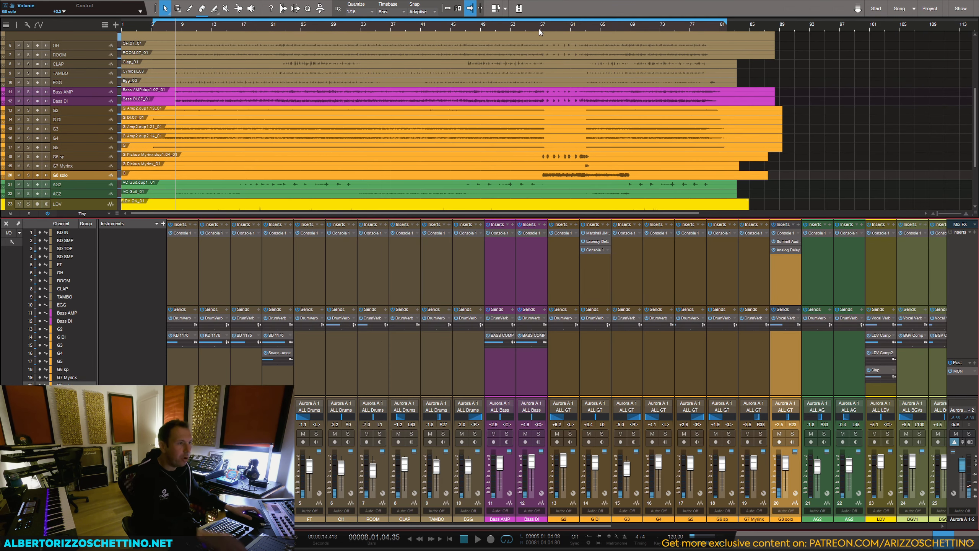
{"action": "left_click", "coordinate": [538, 29]}
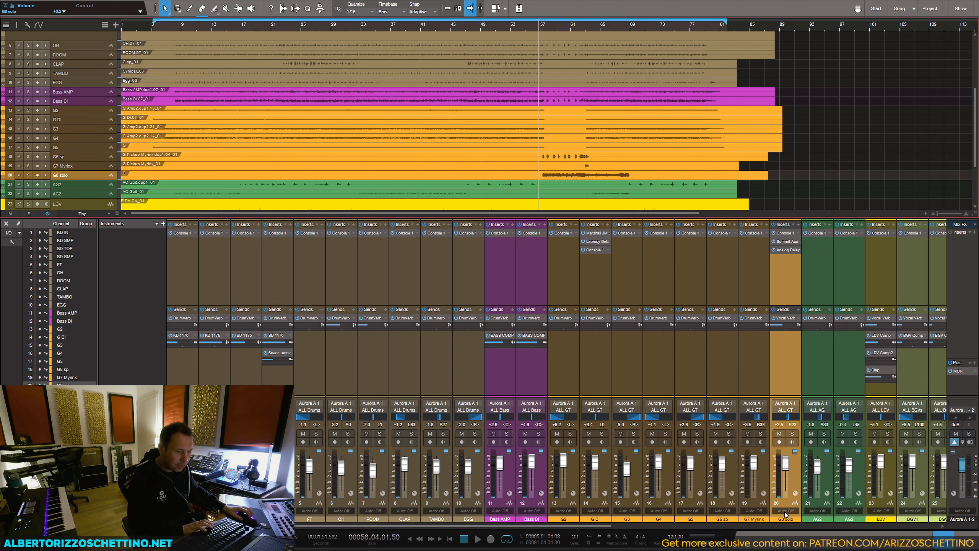
{"action": "left_click", "coordinate": [785, 513]}
{"action": "left_click", "coordinate": [786, 473]}
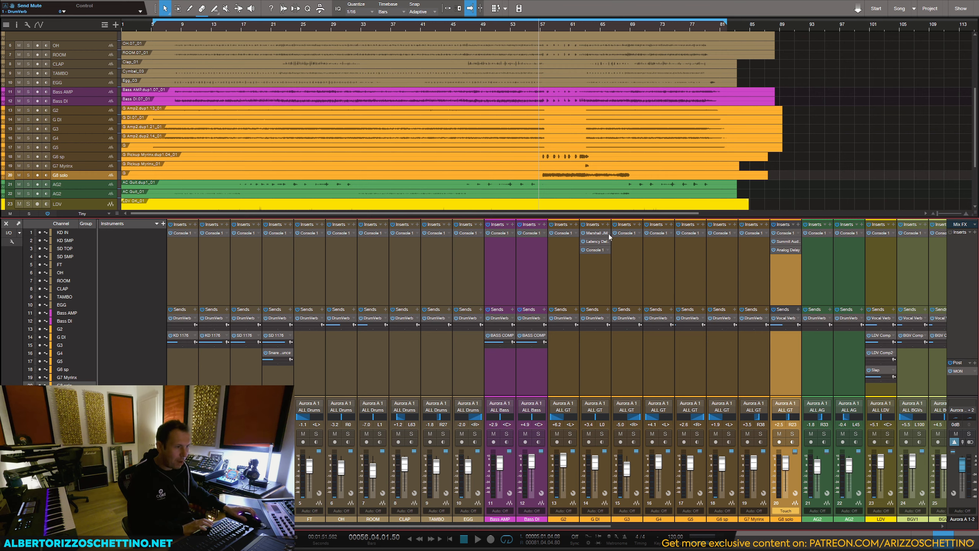
Step: Ride the G8 solo volume while playing the solo section twice, set its automation to Read, and stop playback
{"action": "key", "text": "space"}
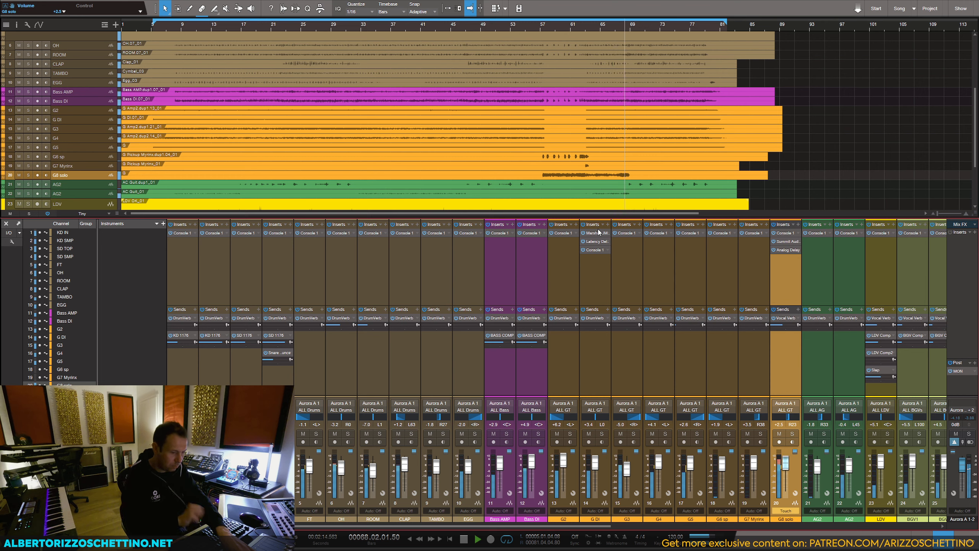
{"action": "key", "text": "space"}
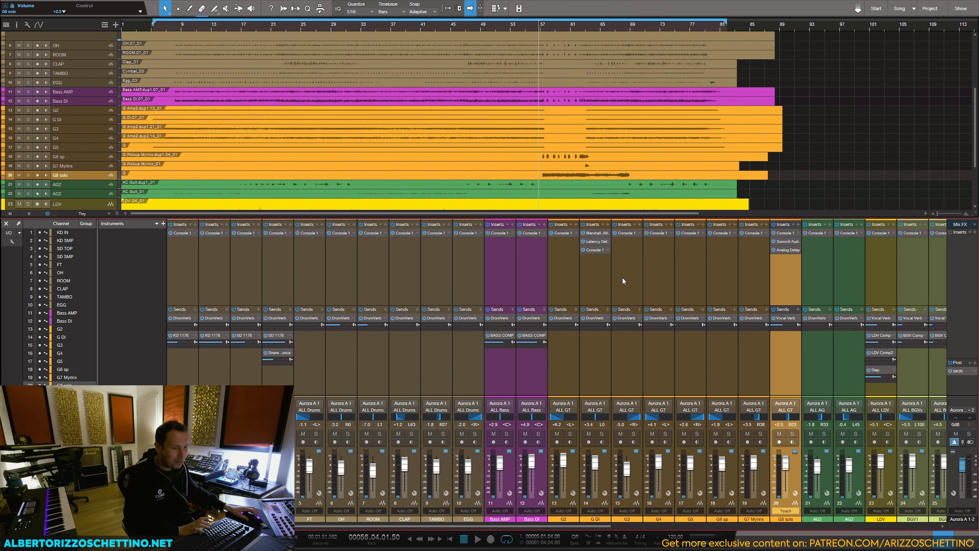
{"action": "key", "text": "space"}
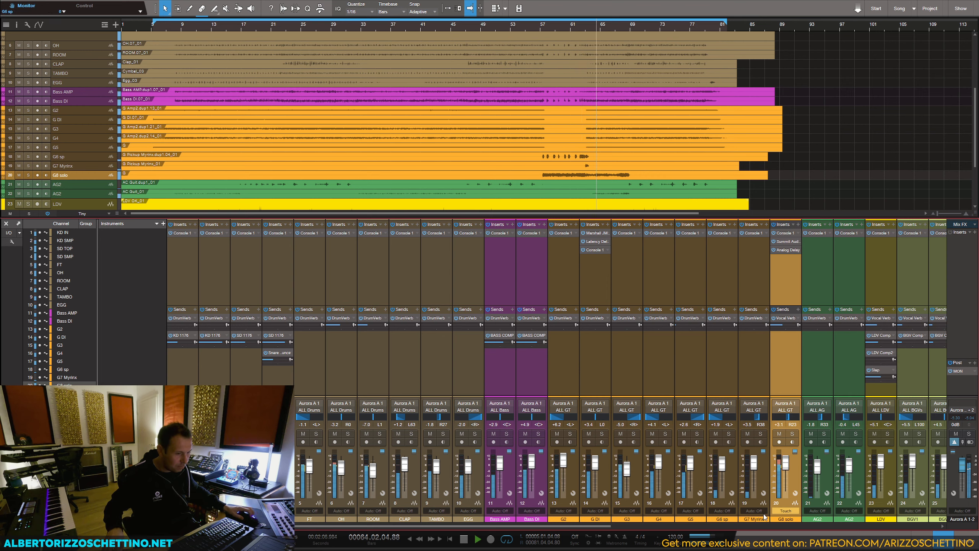
{"action": "left_click", "coordinate": [786, 511]}
{"action": "left_click", "coordinate": [791, 464]}
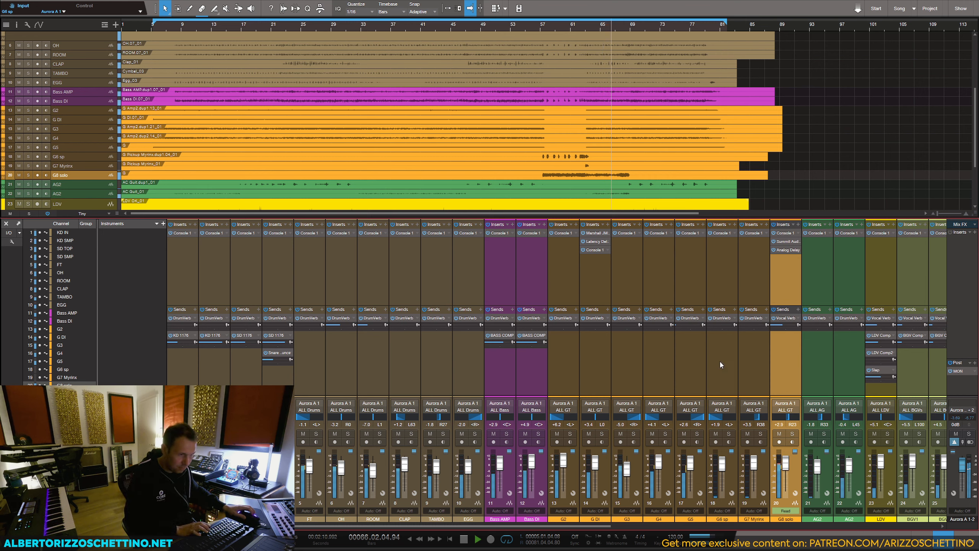
{"action": "key", "text": "space"}
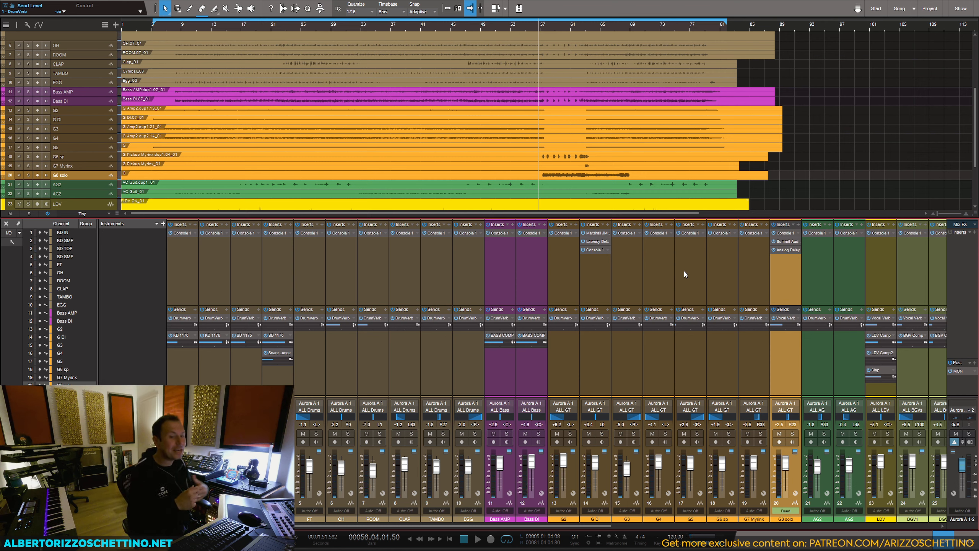
Step: Open the Chandler Limited Zener-Bender on the MIX bus and reposition its window to review the settings
{"action": "left_click", "coordinate": [911, 526]}
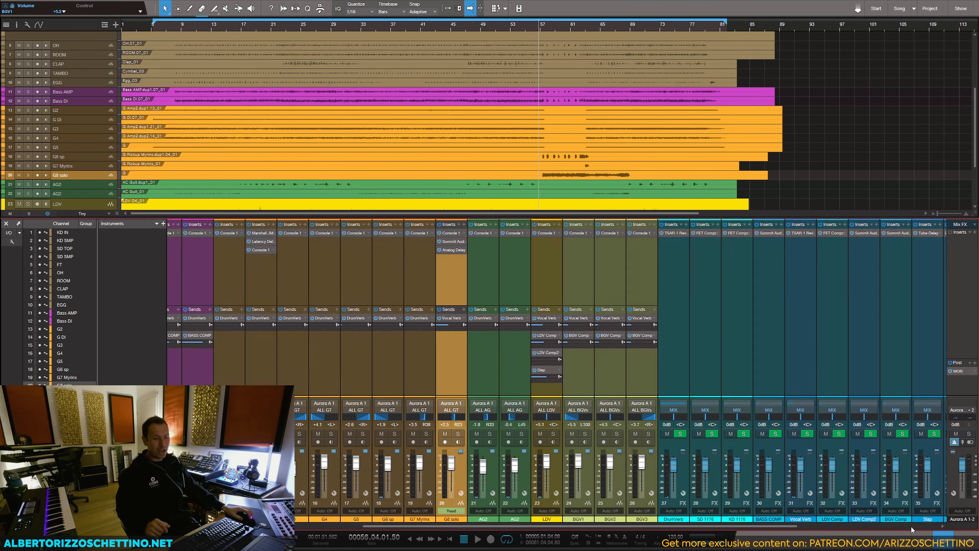
{"action": "left_click", "coordinate": [914, 526]}
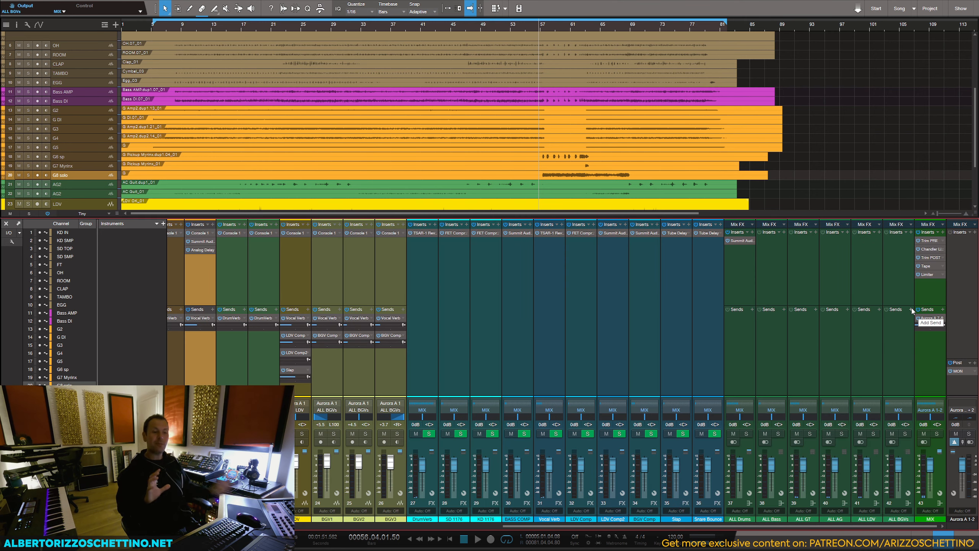
{"action": "left_click", "coordinate": [932, 250]}
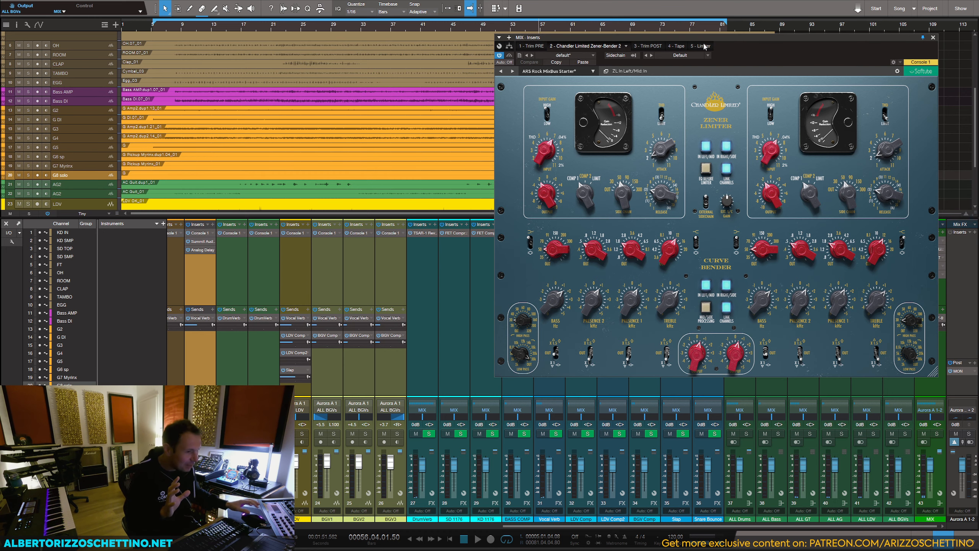
{"action": "left_click_drag", "start_coordinate": [753, 41], "coordinate": [745, 41]}
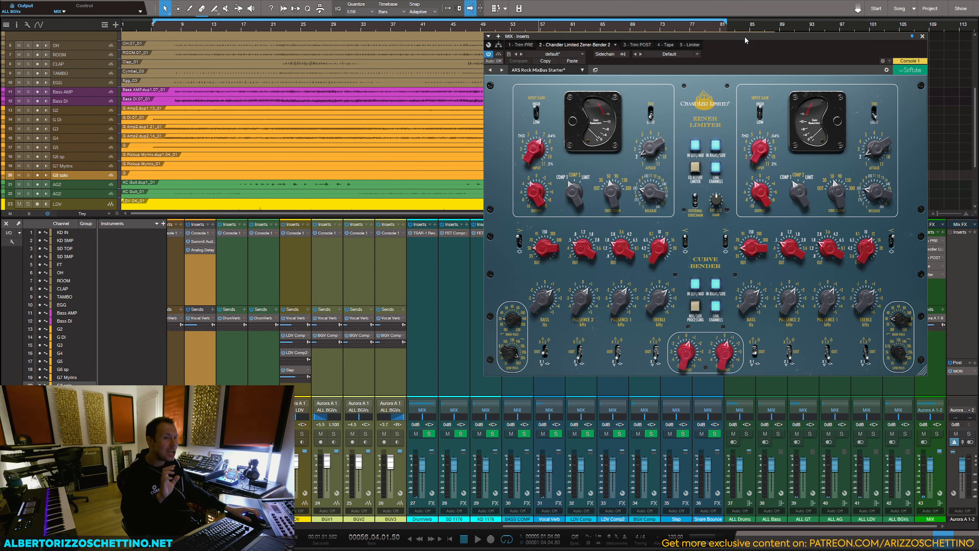
Step: Close and reopen the MIX bus's Chandler Limited Zener-Bender, moving its window up slightly so the whole interface can be reviewed
{"action": "left_click", "coordinate": [921, 37]}
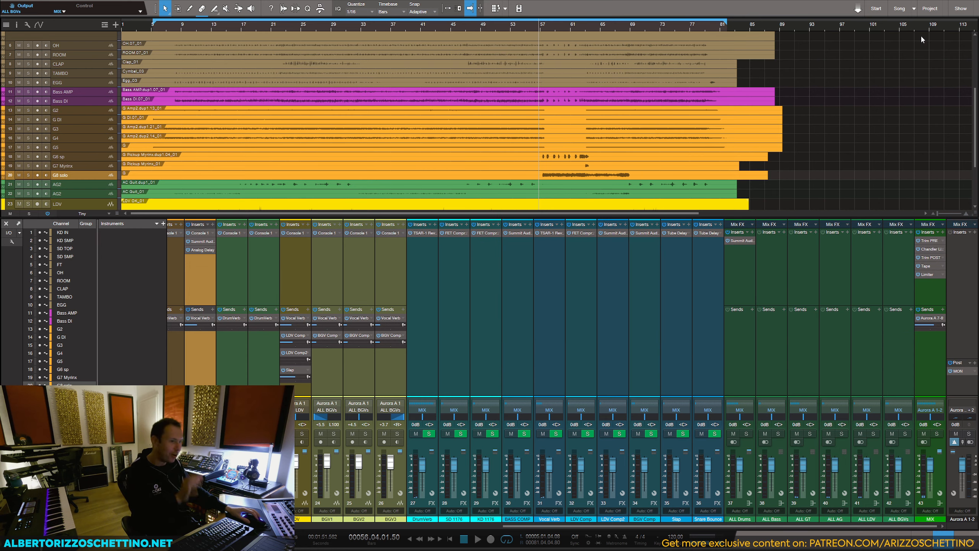
{"action": "left_click", "coordinate": [927, 251]}
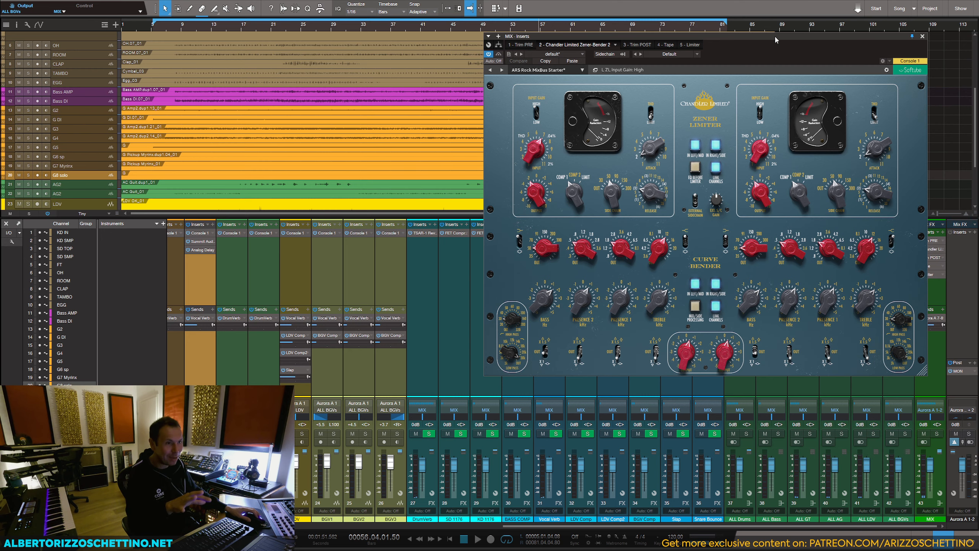
{"action": "left_click_drag", "start_coordinate": [775, 36], "coordinate": [766, 36]}
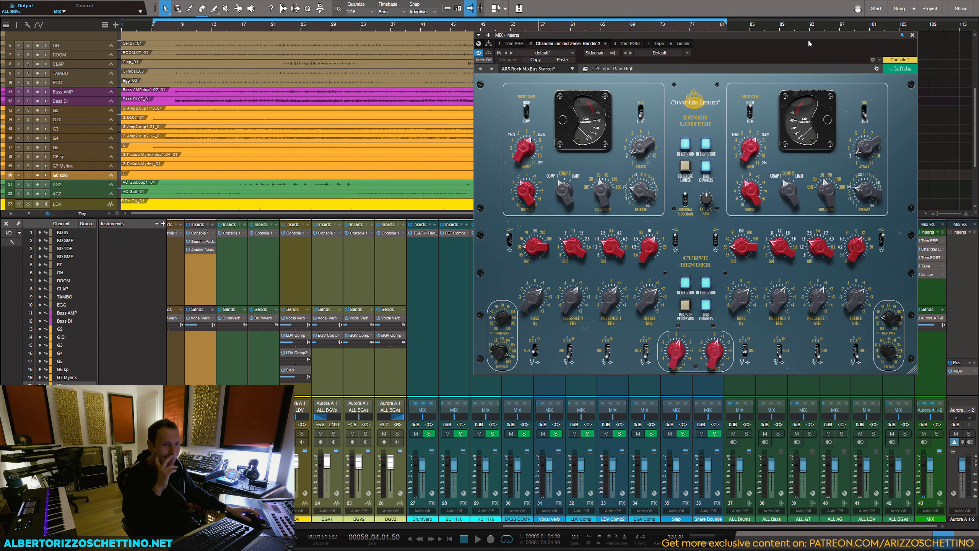
{"action": "left_click", "coordinate": [912, 35]}
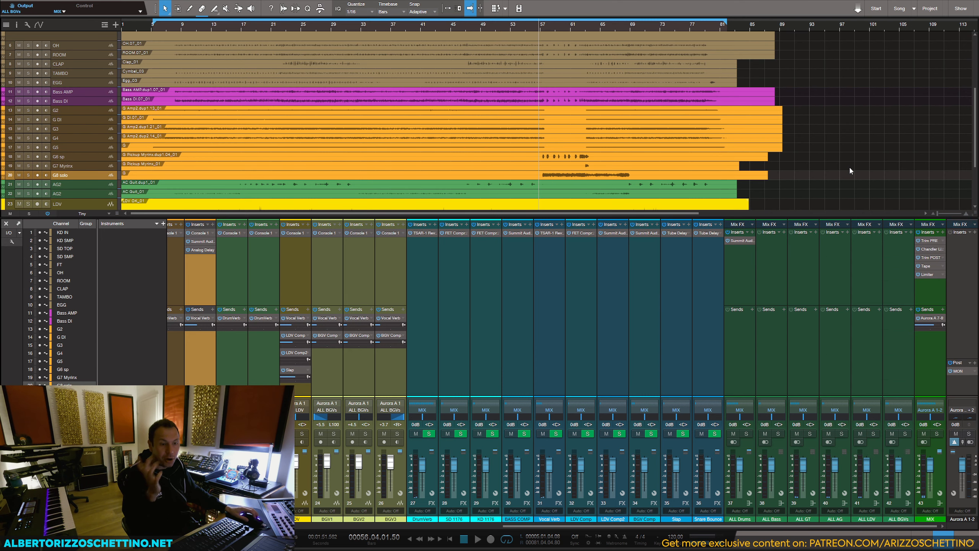
{"action": "left_click", "coordinate": [929, 253]}
{"action": "left_click_drag", "start_coordinate": [772, 33], "coordinate": [768, 27]}
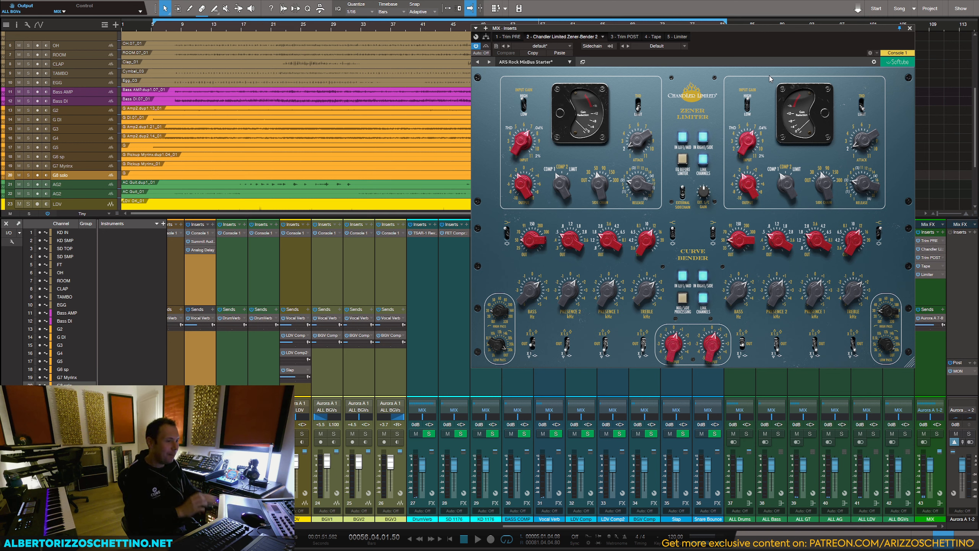
Step: Play from bar 41 while trying the Zener Limiter's left side-chain filter at 90 Hz, set it to 60 Hz, and stop playback
{"action": "left_click", "coordinate": [427, 29]}
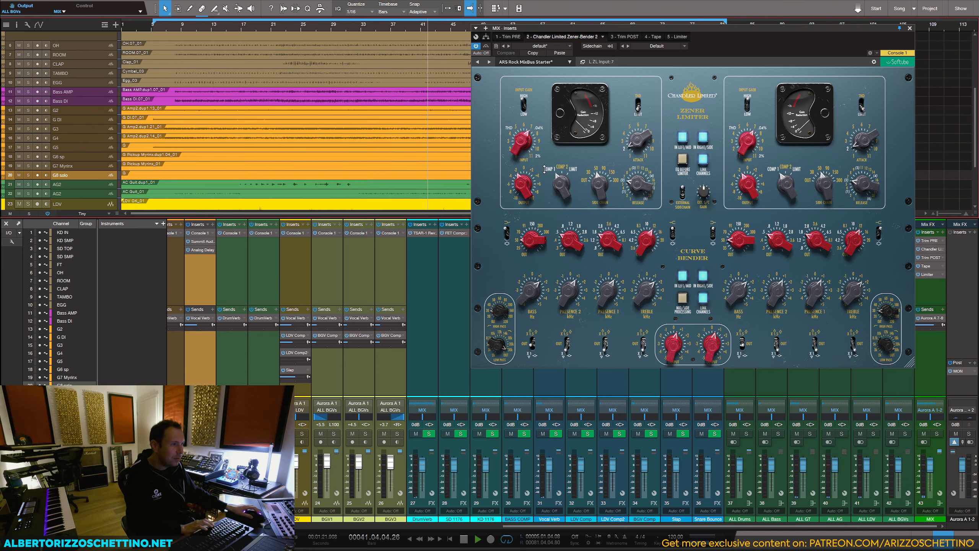
{"action": "key", "text": "space"}
{"action": "left_click_drag", "start_coordinate": [600, 183], "coordinate": [598, 161]}
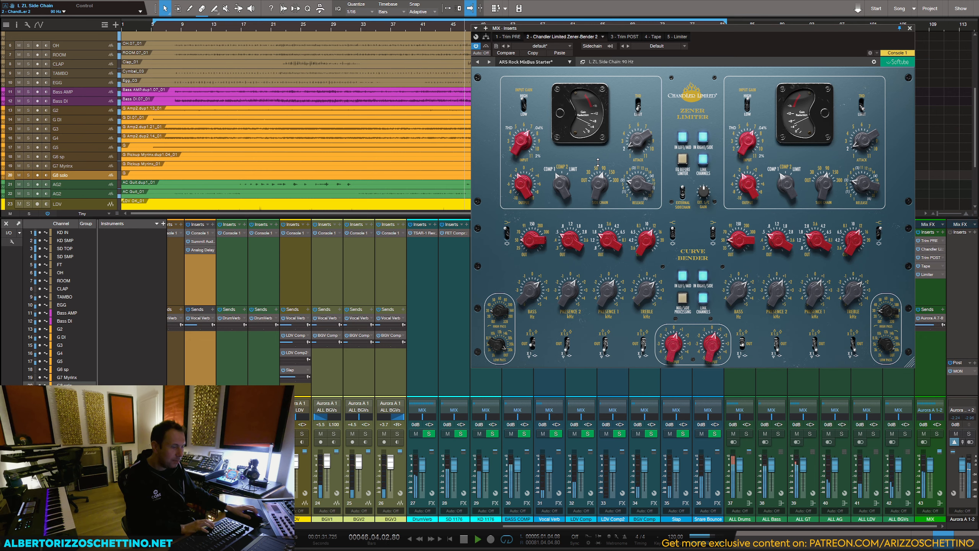
{"action": "left_click_drag", "start_coordinate": [598, 161], "coordinate": [597, 191]}
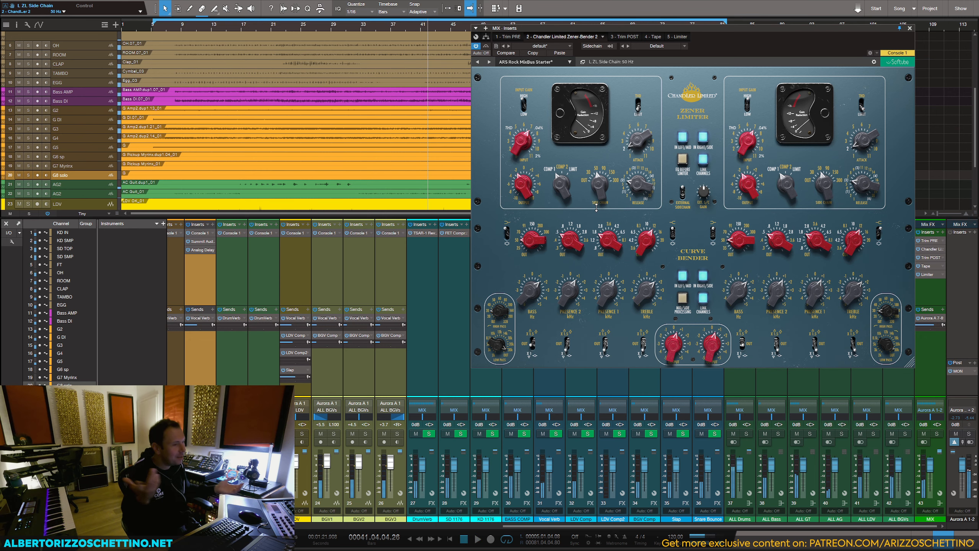
{"action": "key", "text": "space"}
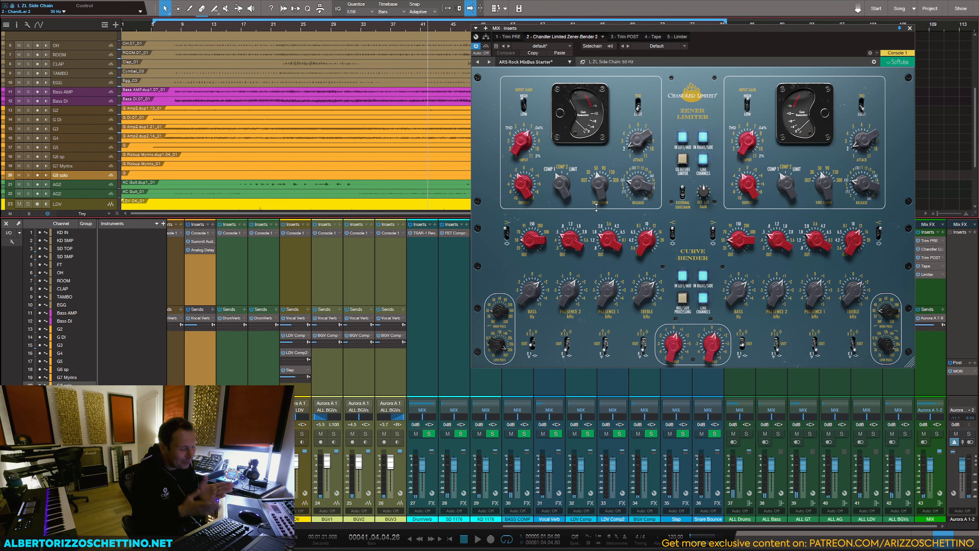